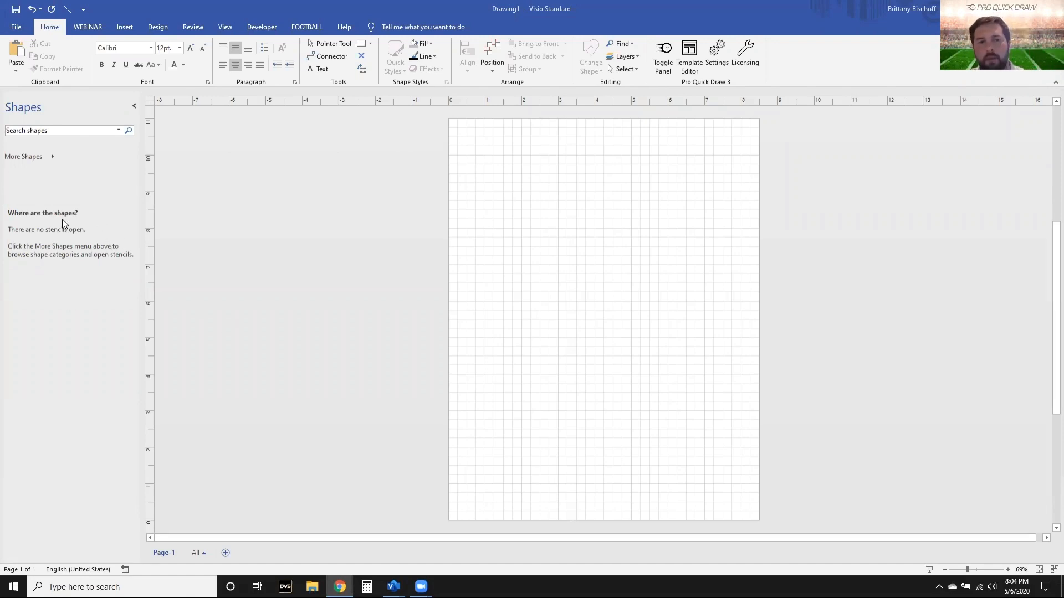
# Browse to the My Shapes folder in Documents and examine the stencil files stored there, without opening any.
pyautogui.click(45, 159)
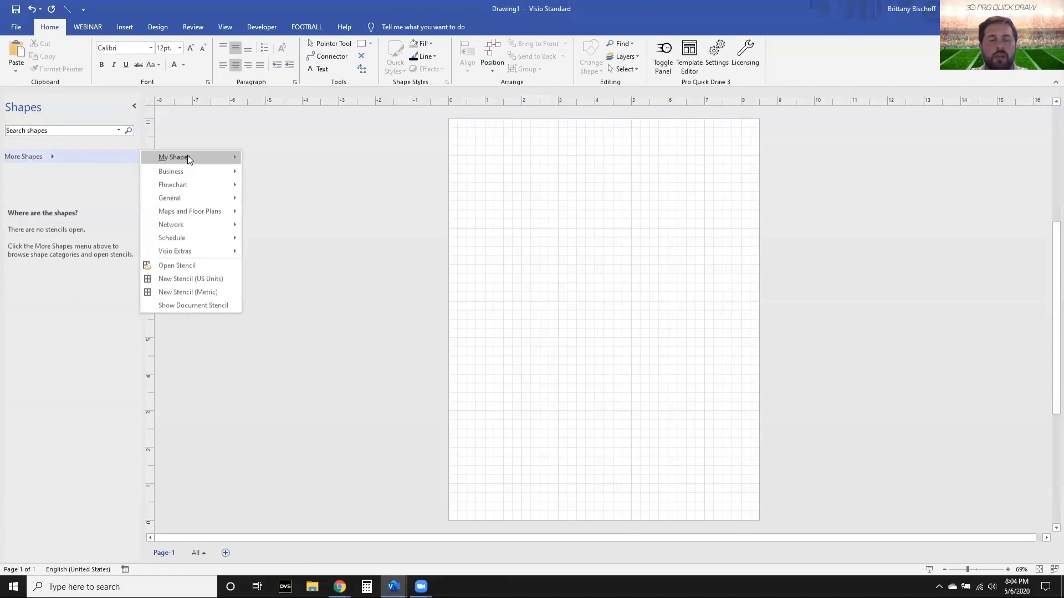
pyautogui.click(187, 266)
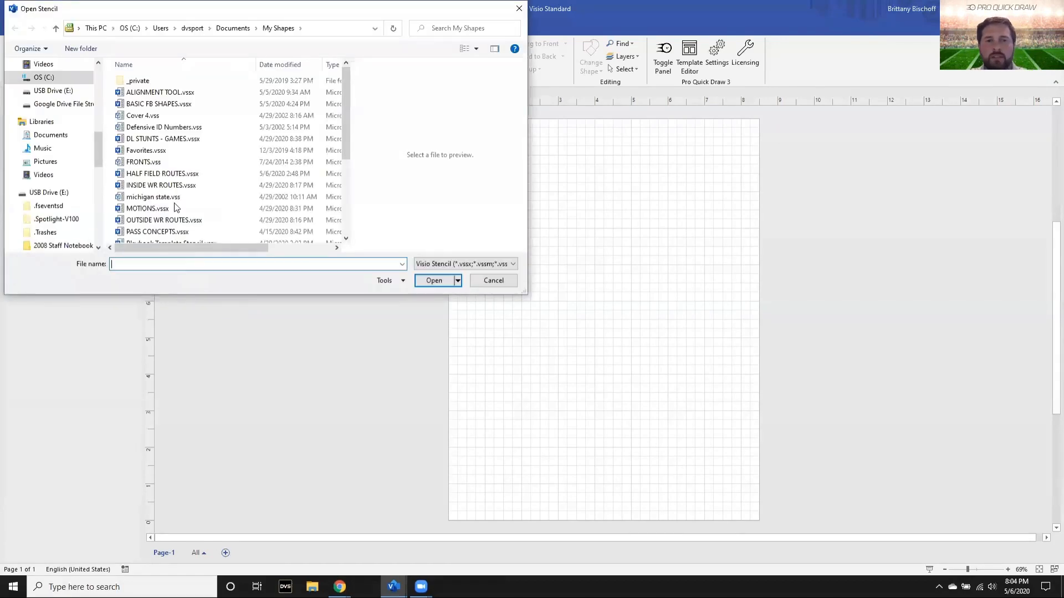
pyautogui.moveTo(235, 294); pyautogui.dragTo(235, 431)
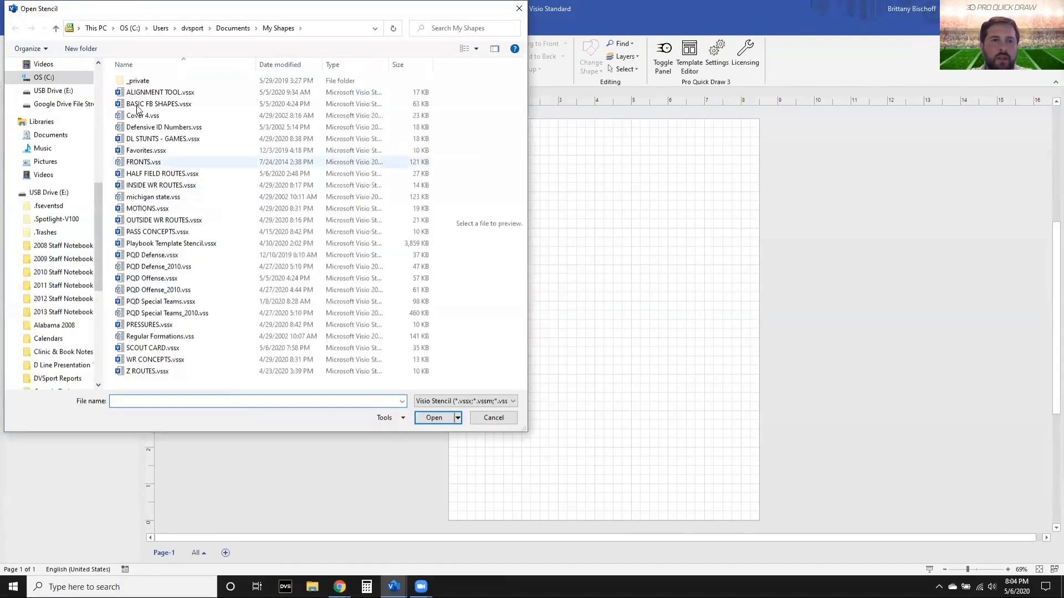
pyautogui.scroll(2, 50, 105)
pyautogui.scroll(2, 52, 108)
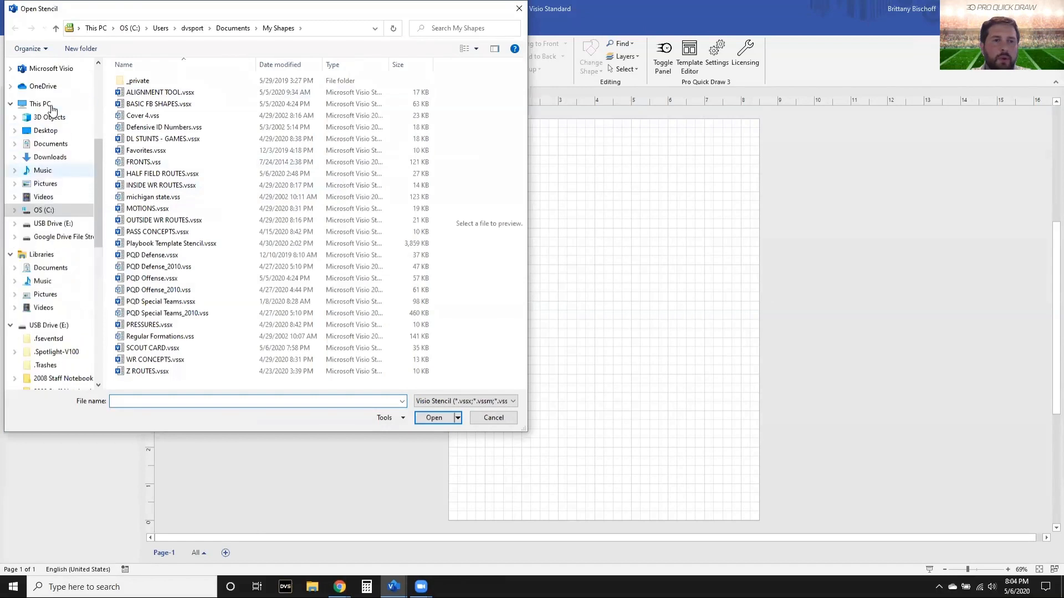
pyautogui.click(56, 143)
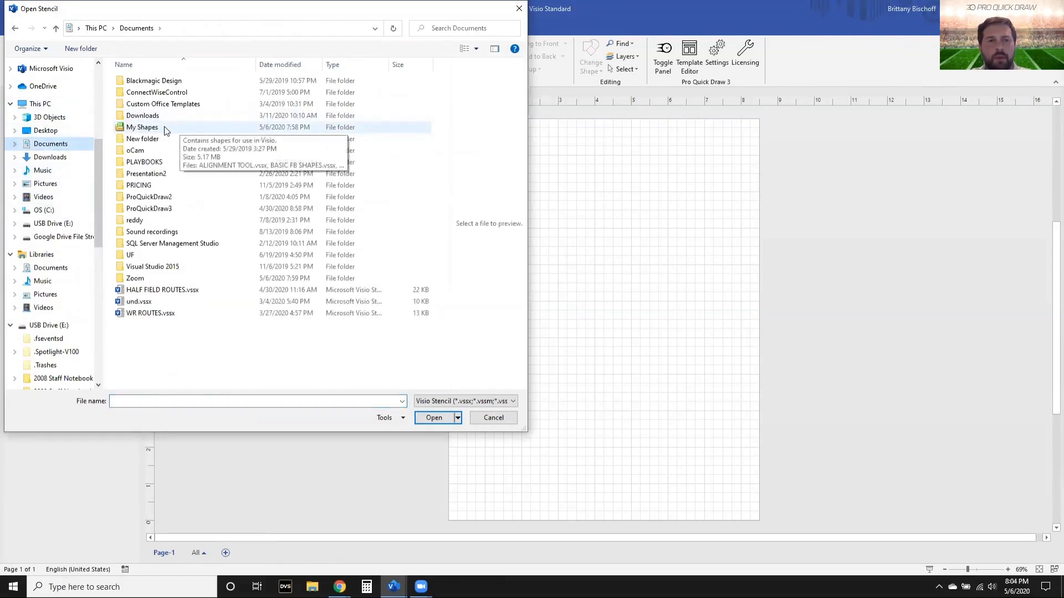
pyautogui.doubleClick(164, 127)
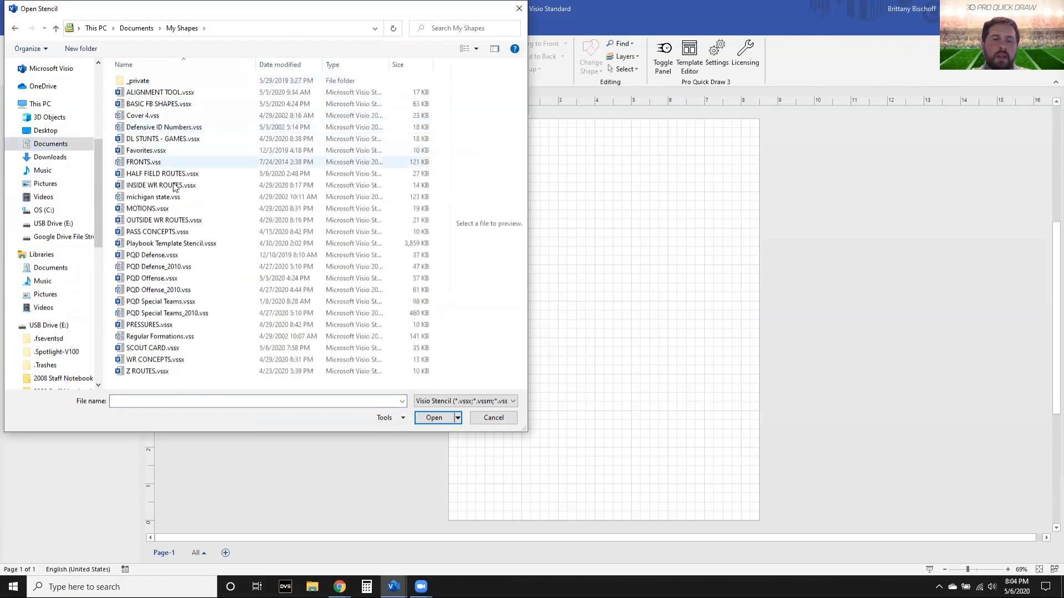
pyautogui.click(492, 417)
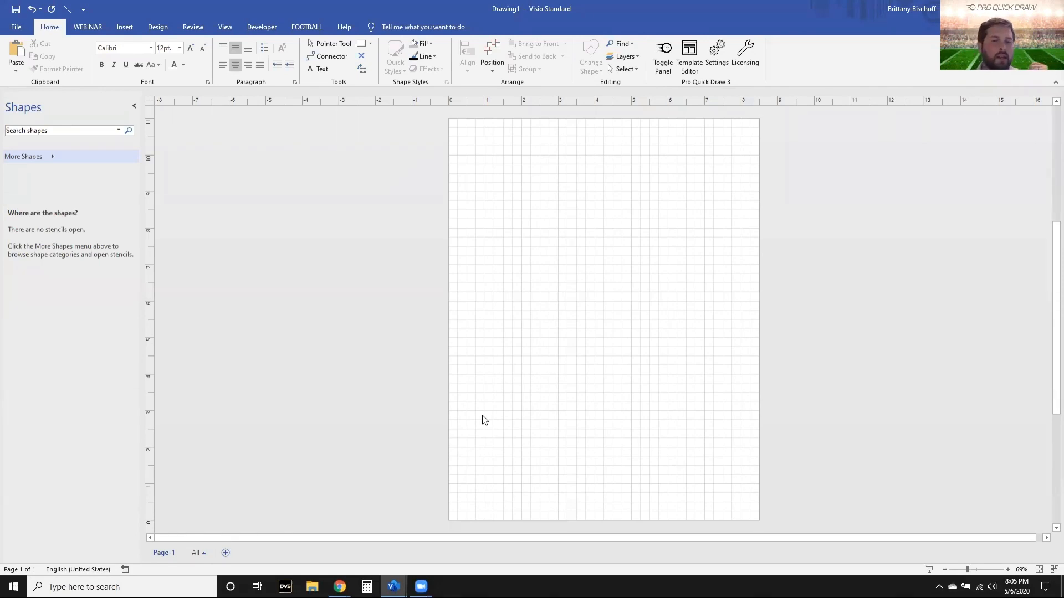
# Open the PQD Defense stencil from My Shapes and dock it as a separate window below the other shapes.
pyautogui.click(34, 157)
pyautogui.moveTo(194, 157)
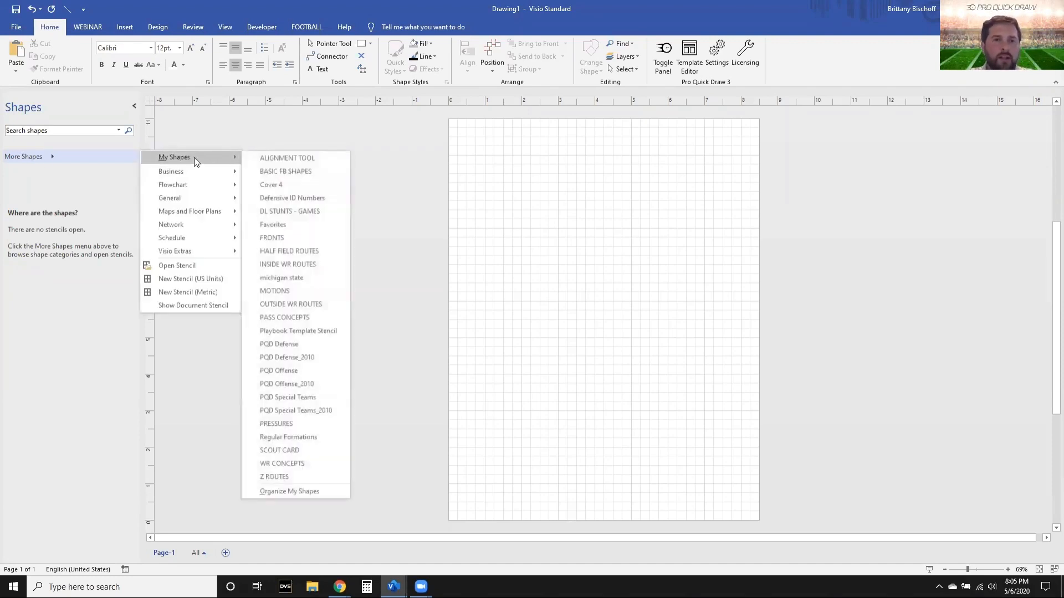
pyautogui.click(305, 345)
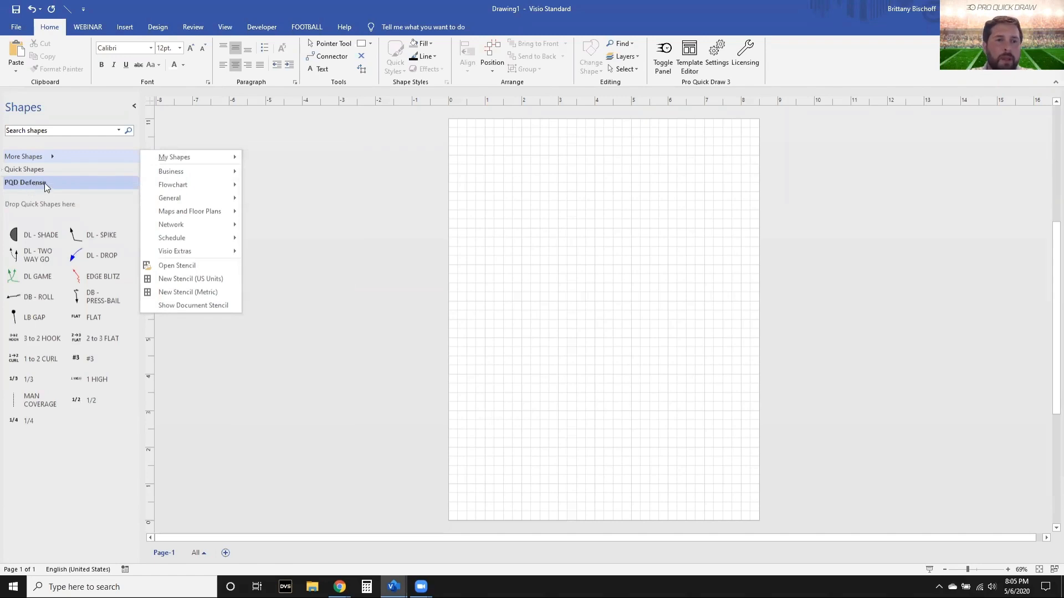
pyautogui.click(76, 182)
pyautogui.rightClick(61, 186)
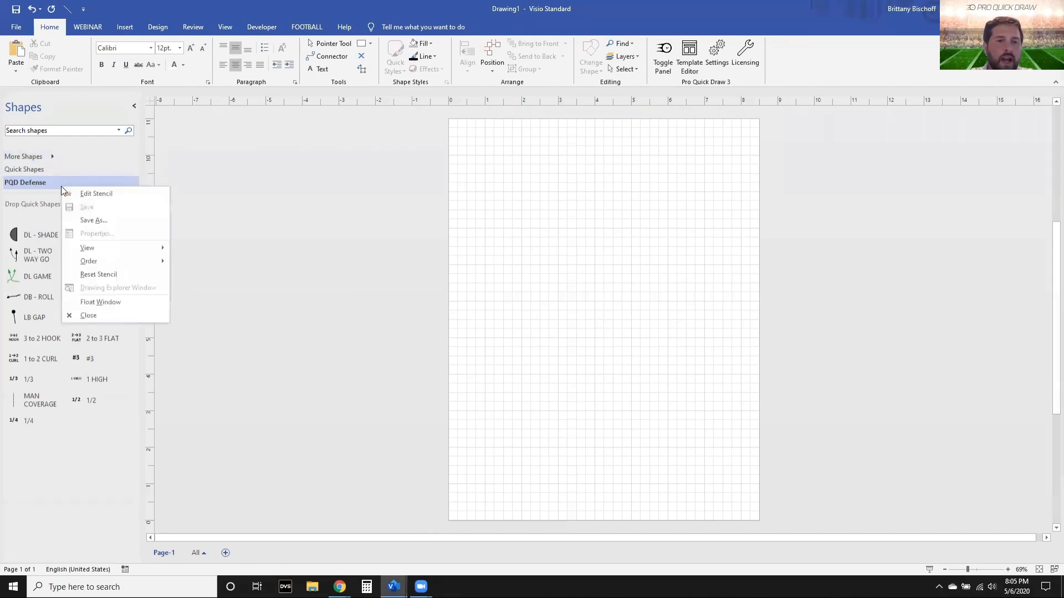
pyautogui.click(99, 300)
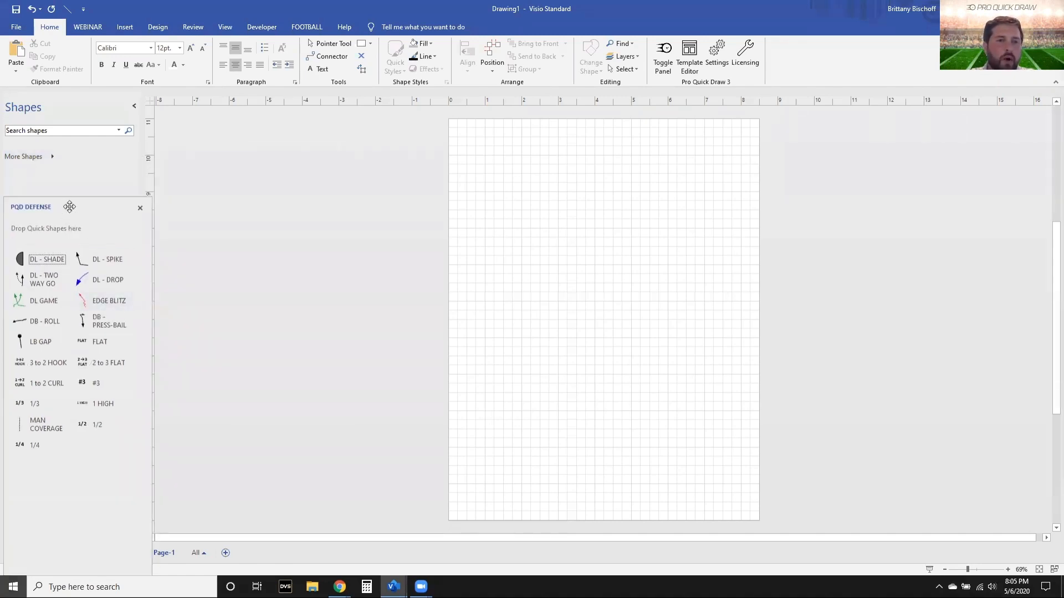
pyautogui.moveTo(72, 206); pyautogui.dragTo(95, 347)
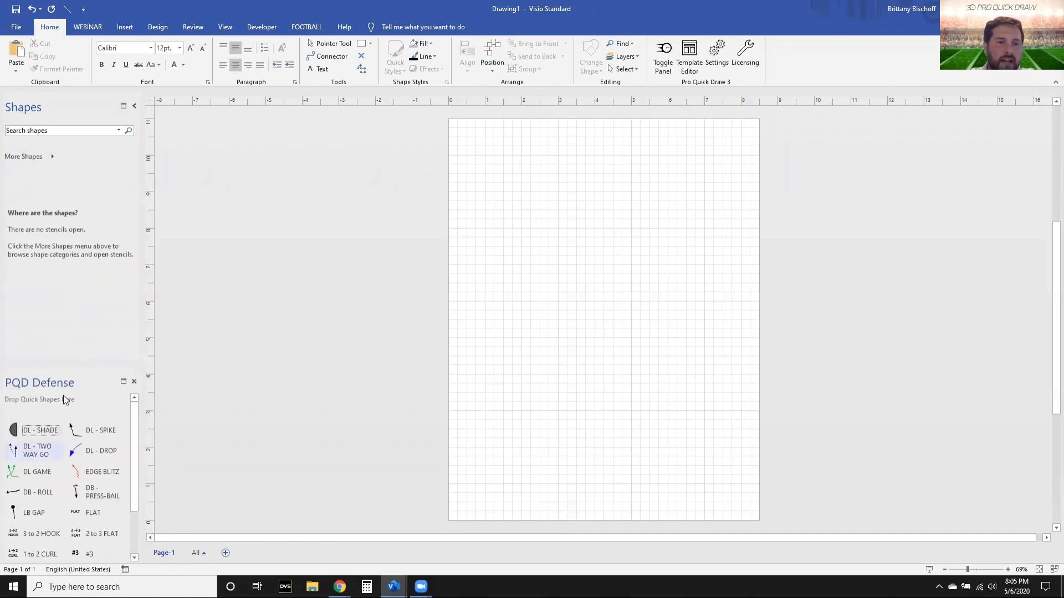
pyautogui.scroll(-3, 95, 476)
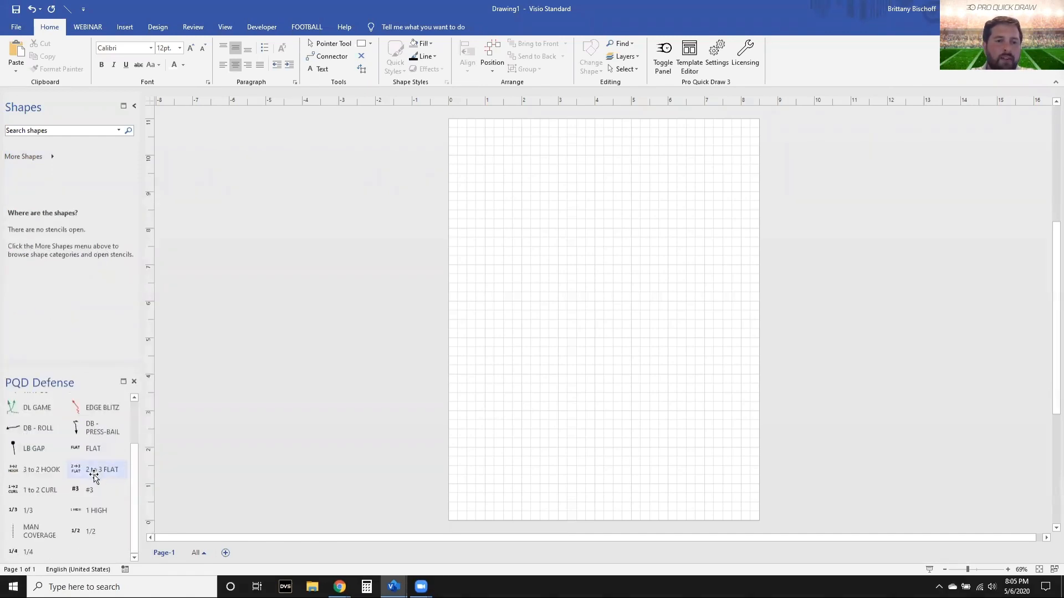
pyautogui.scroll(2, 95, 477)
pyautogui.scroll(2, 83, 443)
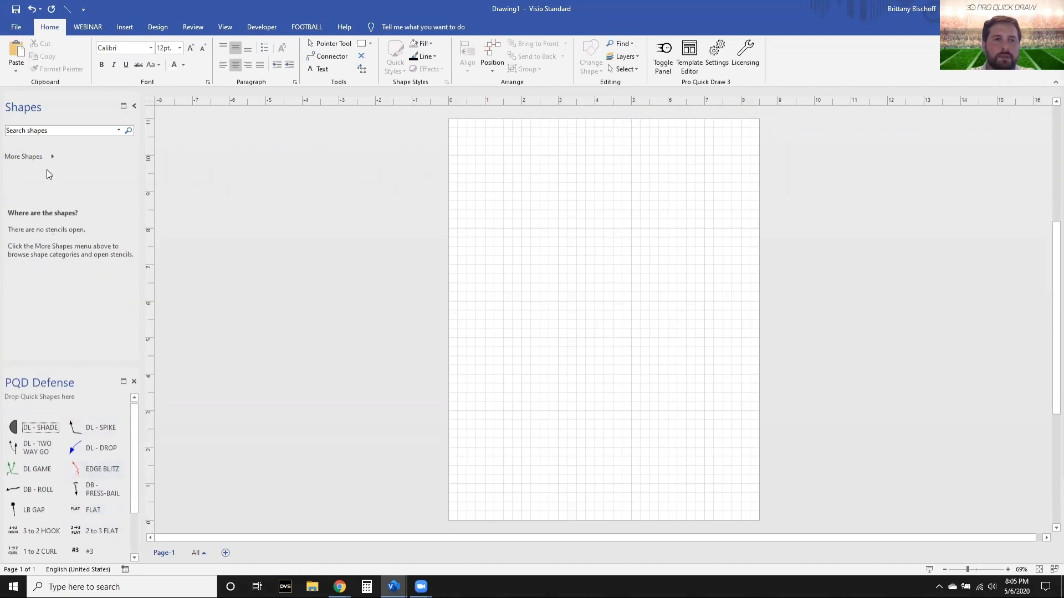
# Open the PQD Offense stencil from My Shapes and widen the shapes area so three columns of shapes fit.
pyautogui.click(33, 158)
pyautogui.moveTo(186, 158)
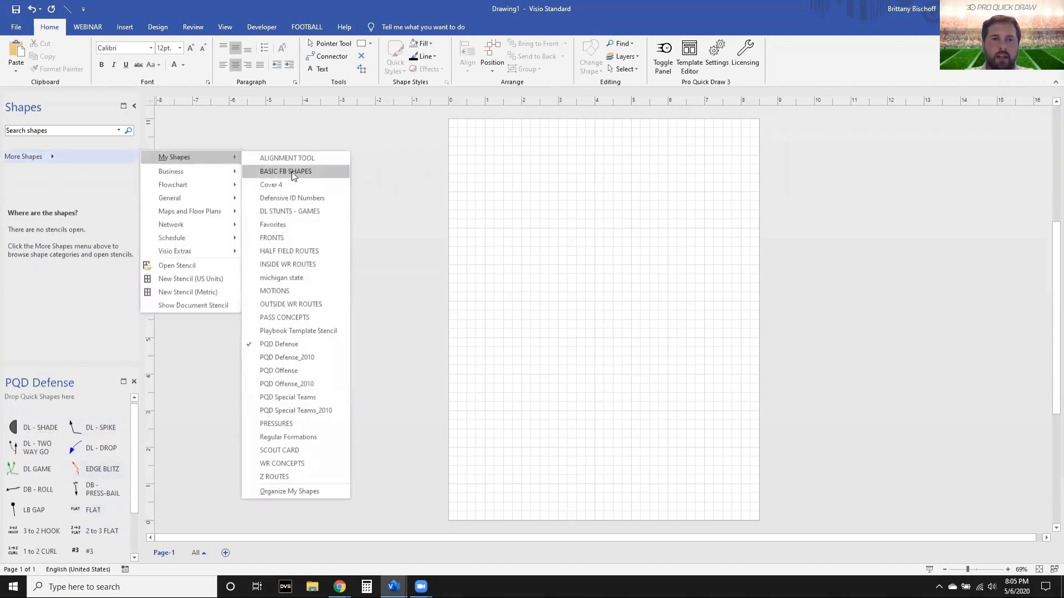
pyautogui.click(306, 372)
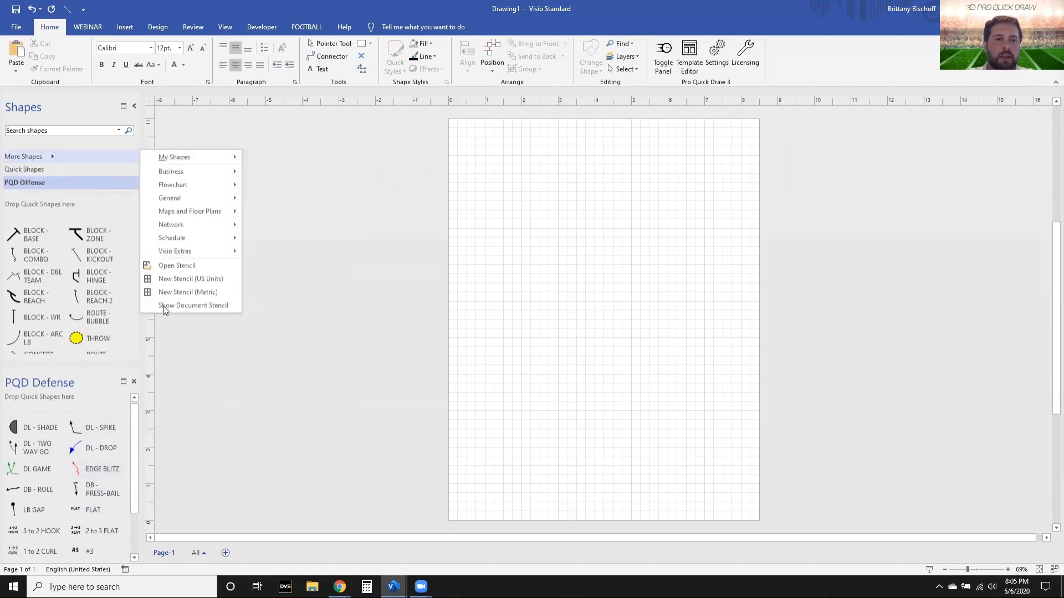
pyautogui.click(215, 380)
pyautogui.scroll(-5, 93, 282)
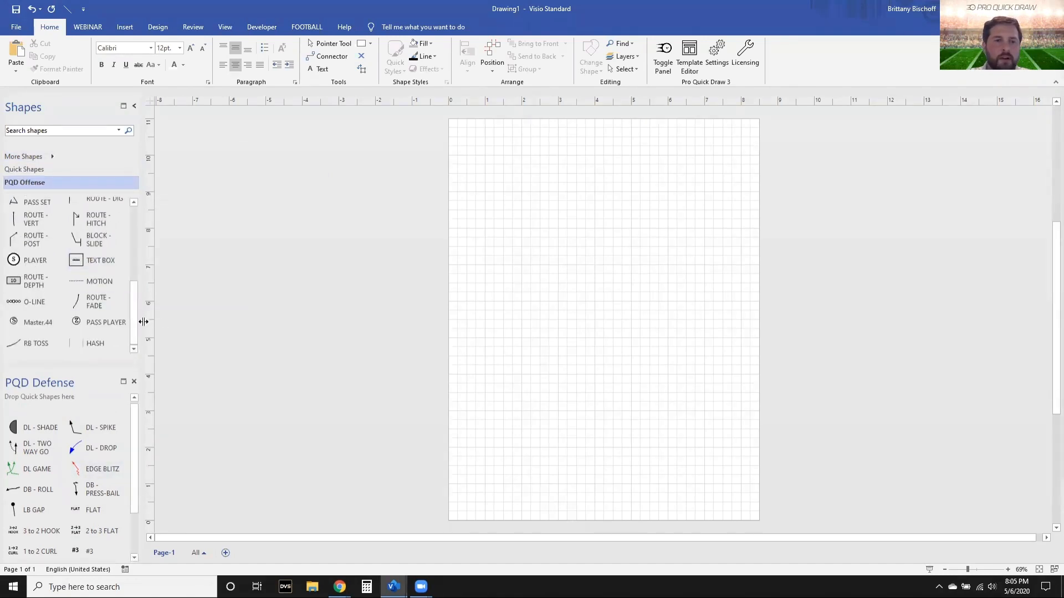
pyautogui.moveTo(143, 322); pyautogui.dragTo(205, 323)
pyautogui.scroll(5, 83, 275)
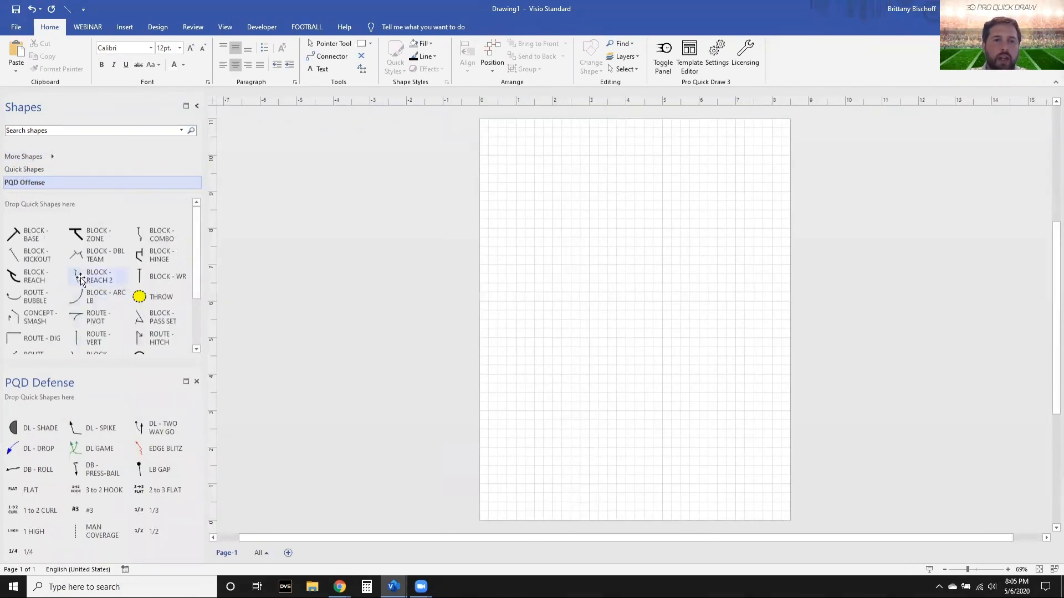
pyautogui.scroll(-3, 82, 279)
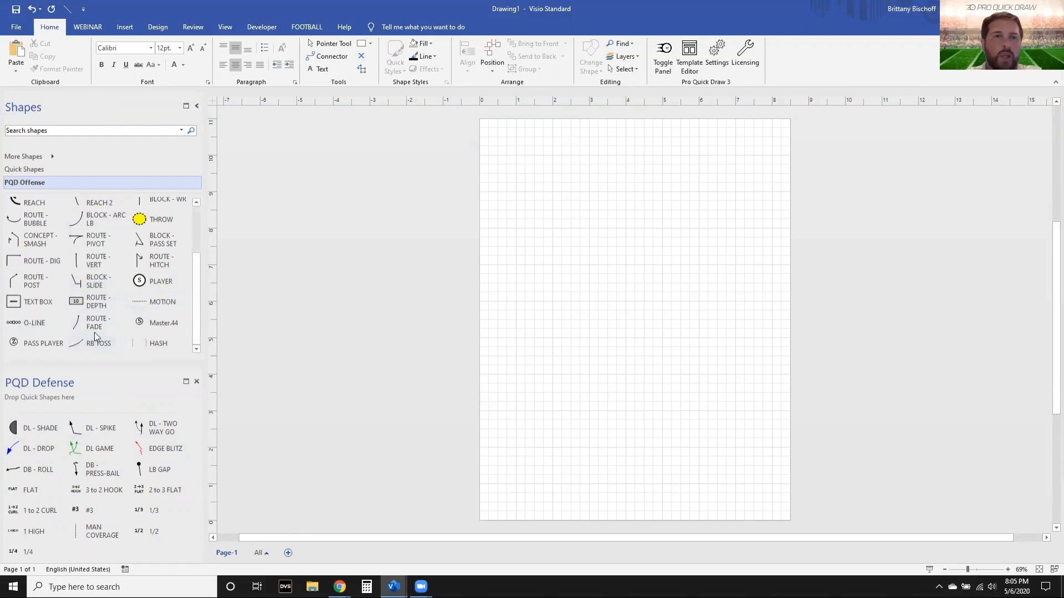
# Compare the commands gathered in the custom FOOTBALL ribbon set with those under Home and Design.
pyautogui.click(308, 29)
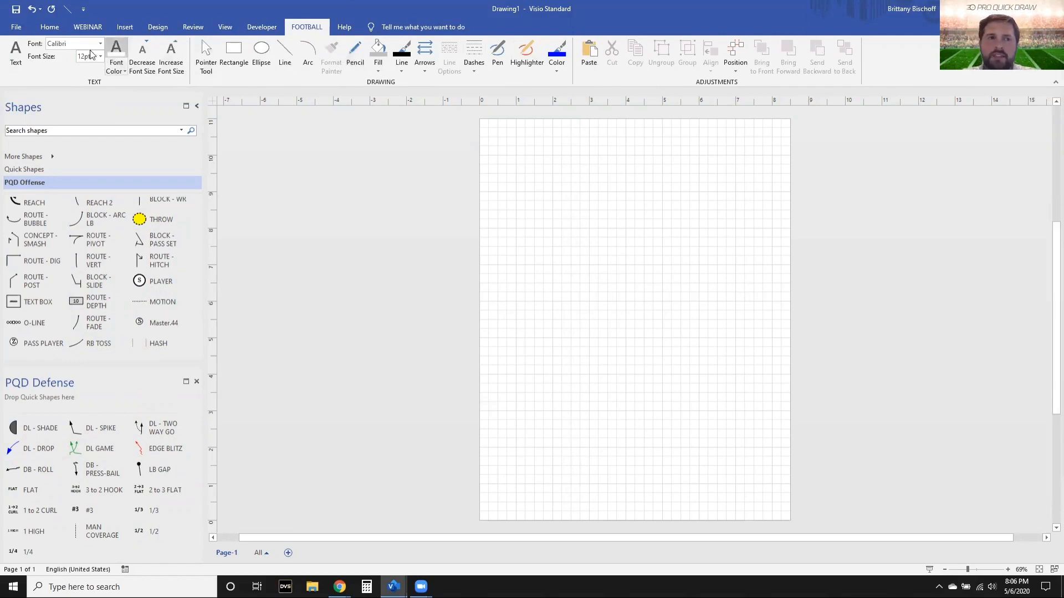
pyautogui.click(49, 28)
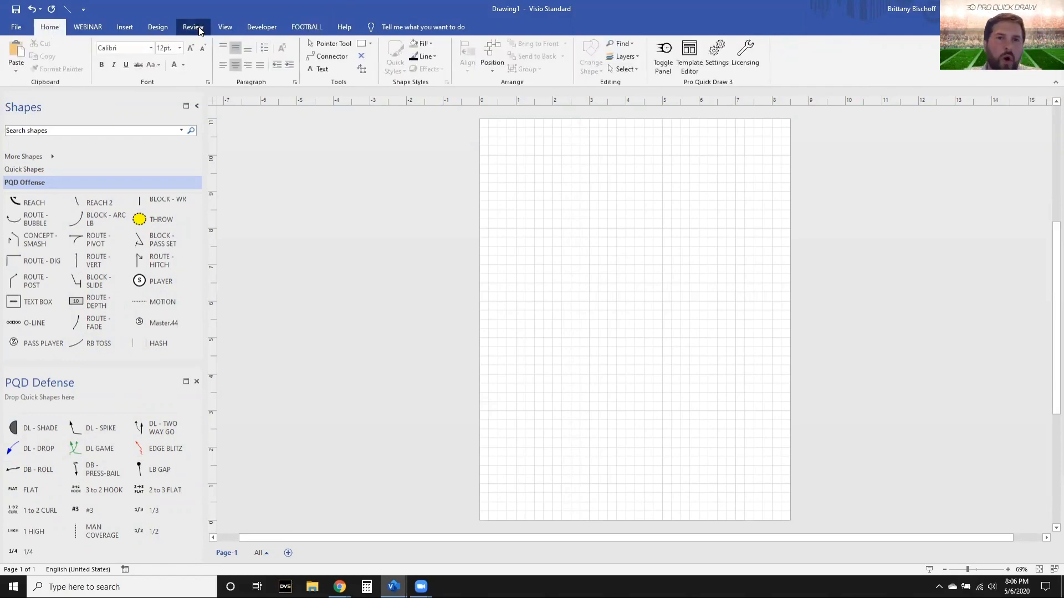
pyautogui.click(225, 26)
pyautogui.click(146, 27)
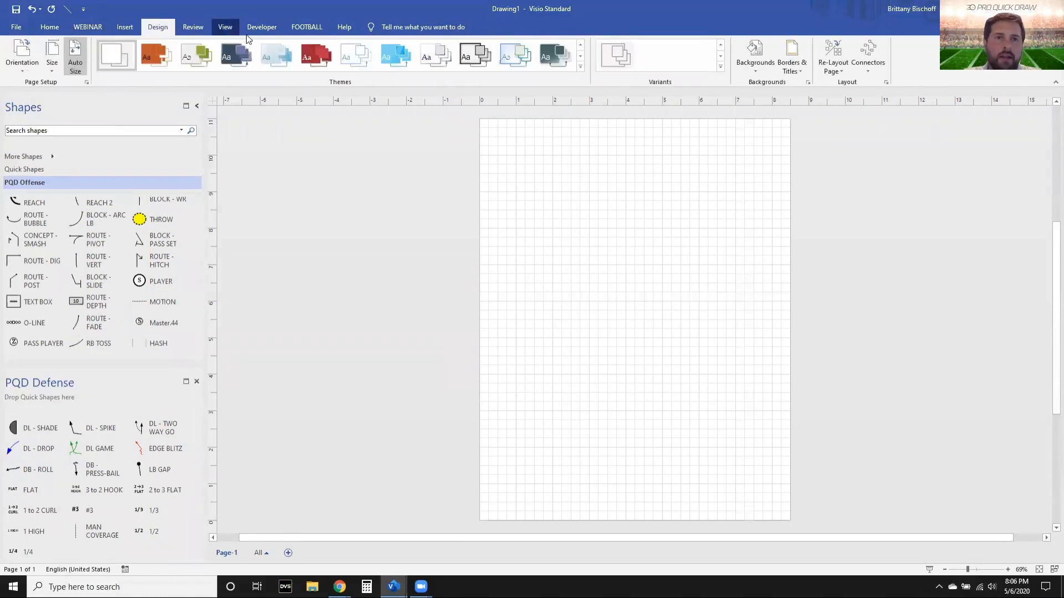
pyautogui.click(306, 28)
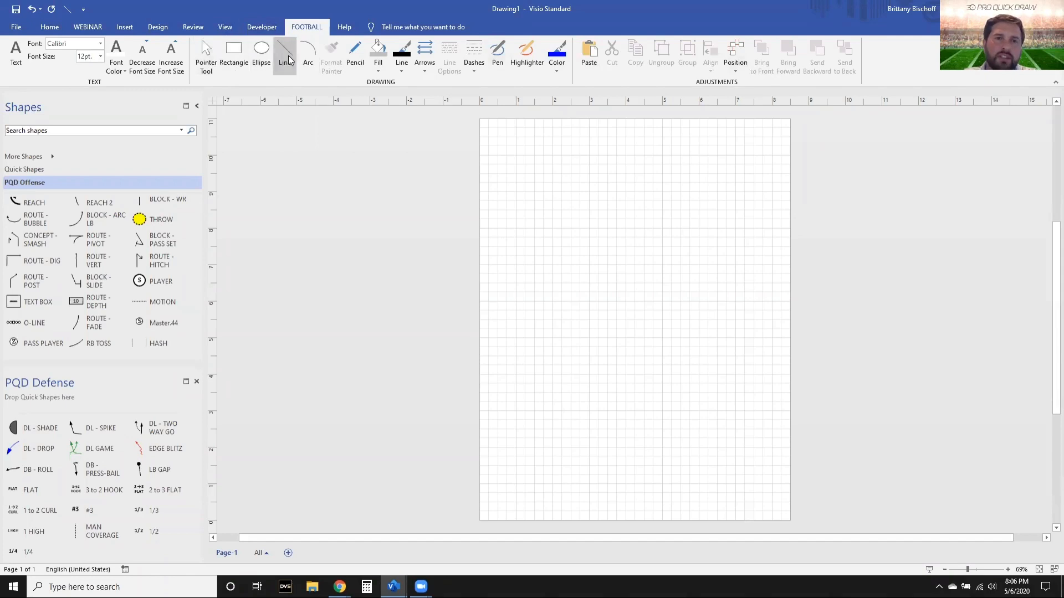
# Examine the ribbon customization options with All Commands listed for the FOOTBALL set, and leave without saving changes.
pyautogui.click(18, 28)
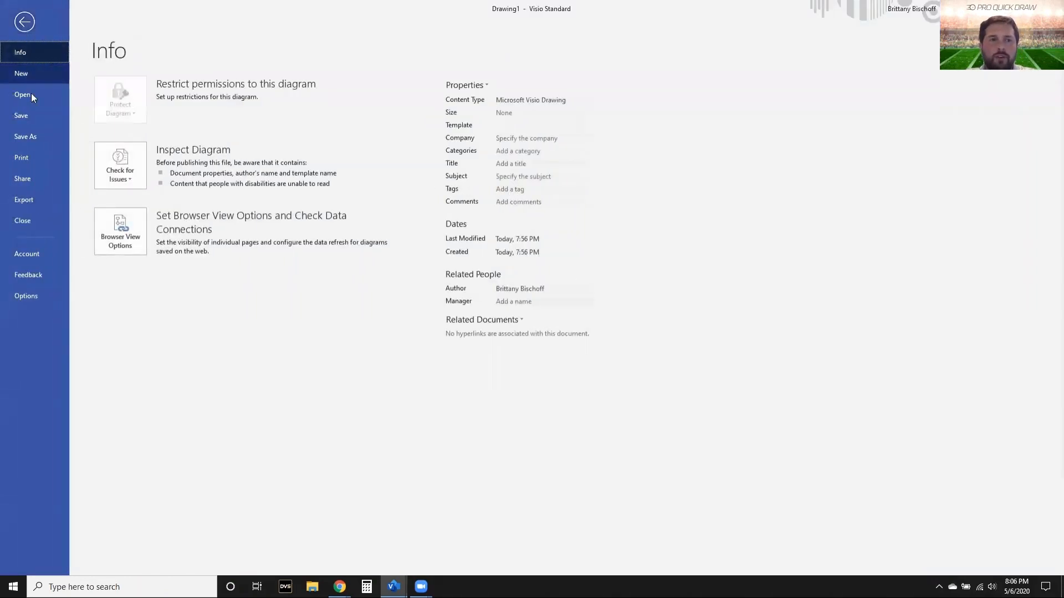
pyautogui.click(39, 294)
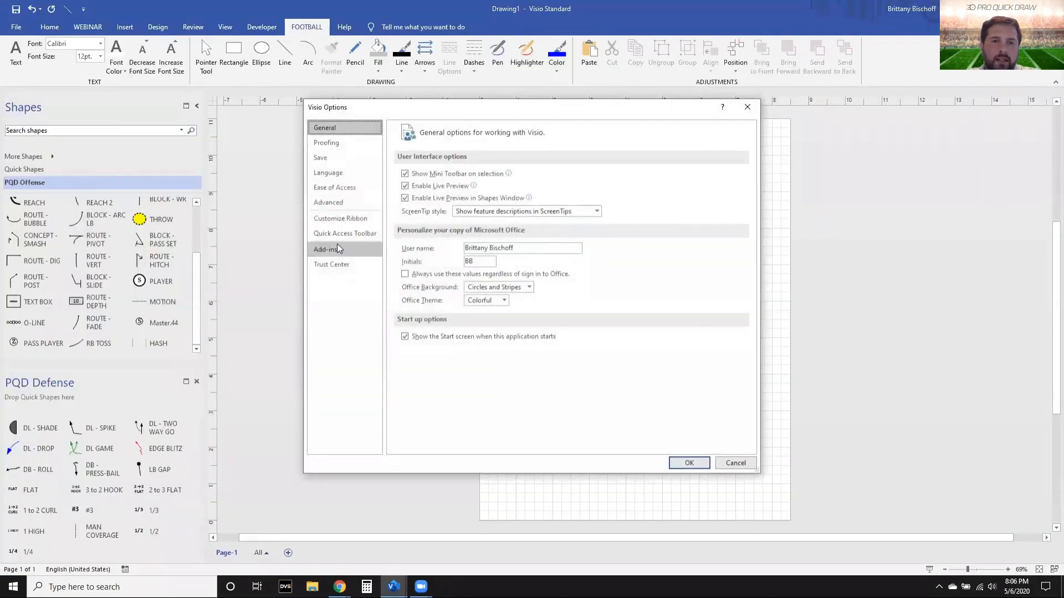
pyautogui.click(358, 217)
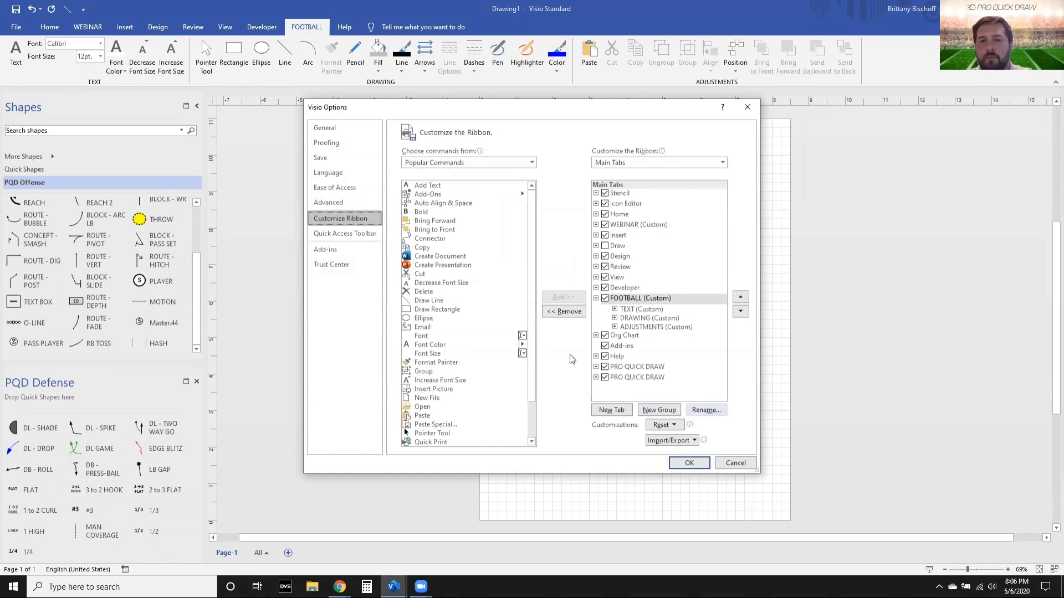
pyautogui.click(452, 239)
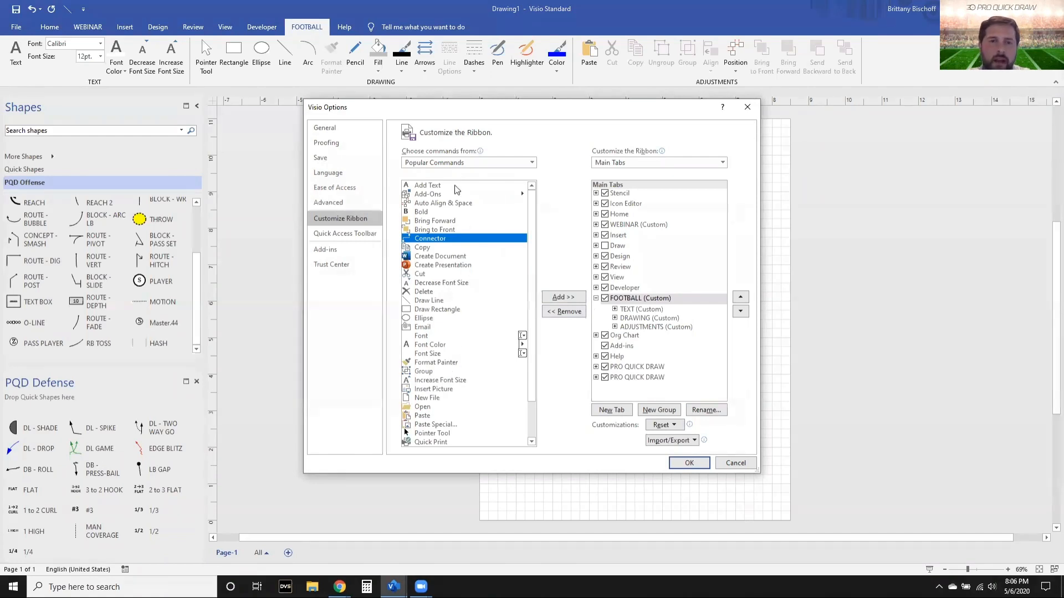
pyautogui.click(454, 163)
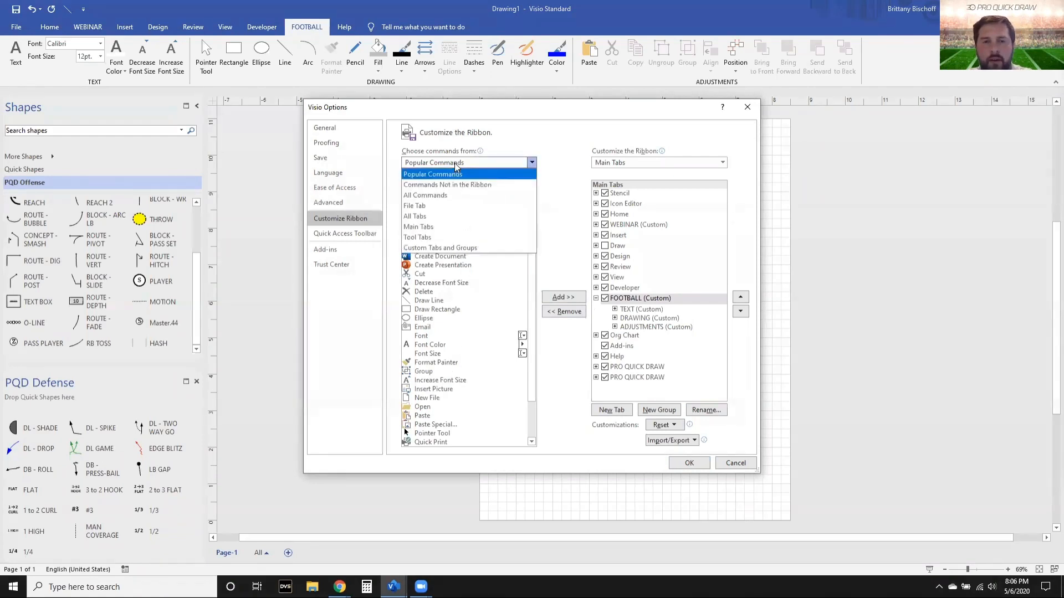
pyautogui.click(450, 196)
pyautogui.moveTo(532, 200)
pyautogui.mouseDown()
pyautogui.moveTo(523, 307)
pyautogui.moveTo(530, 195)
pyautogui.mouseUp()
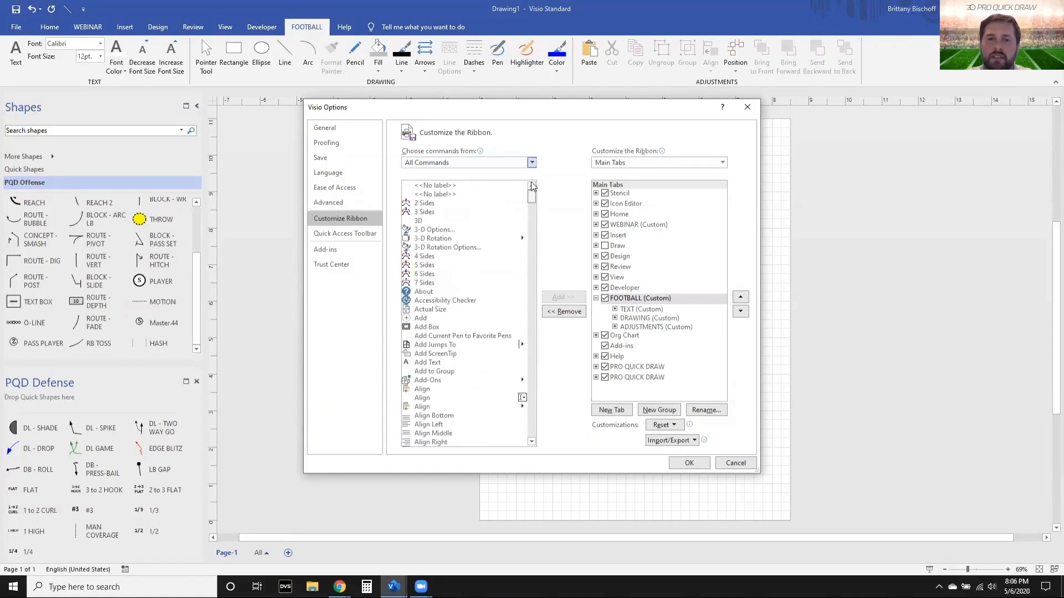
pyautogui.click(731, 462)
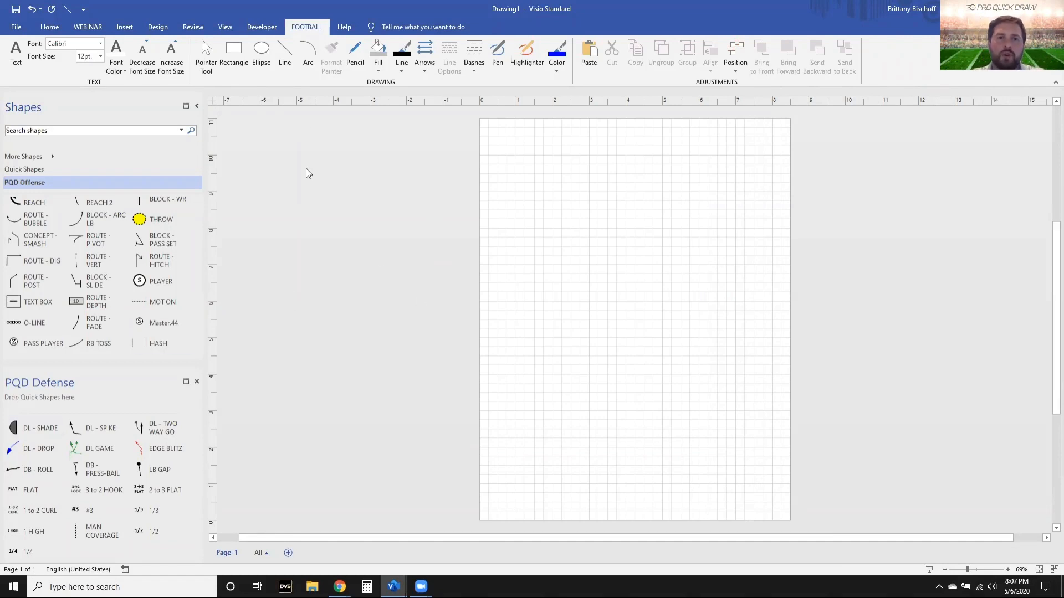
# Draw a straight horizontal line about 8 in long just inside the page's top edge with the Line tool.
pyautogui.click(285, 54)
pyautogui.hscroll(2, 482, 138)
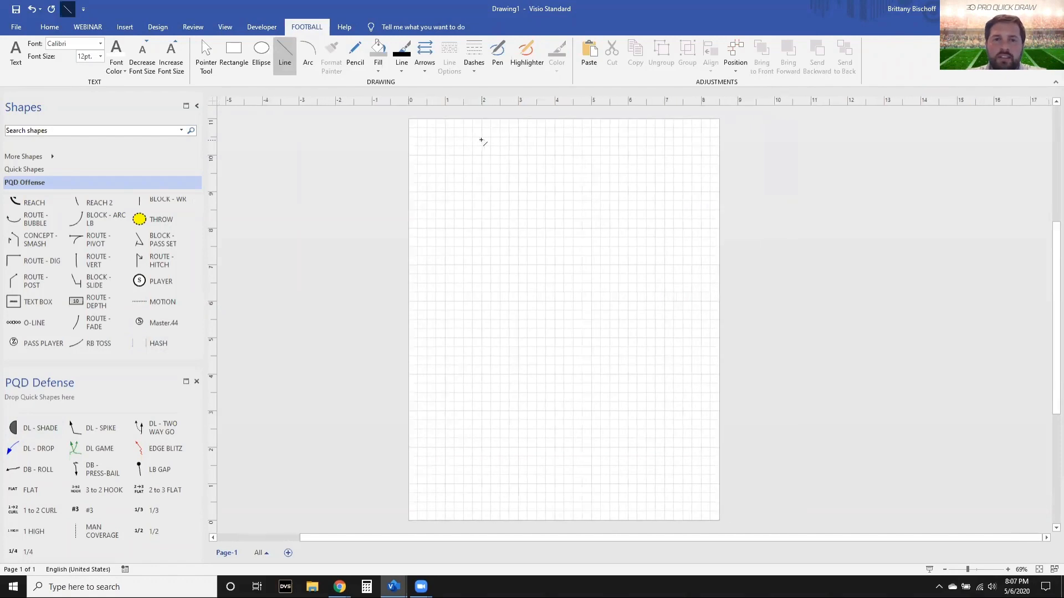
pyautogui.moveTo(432, 128); pyautogui.dragTo(710, 128)
# Try drawing lines along the page's remaining sides to close the border, and undo them.
pyautogui.moveTo(417, 127); pyautogui.dragTo(417, 511)
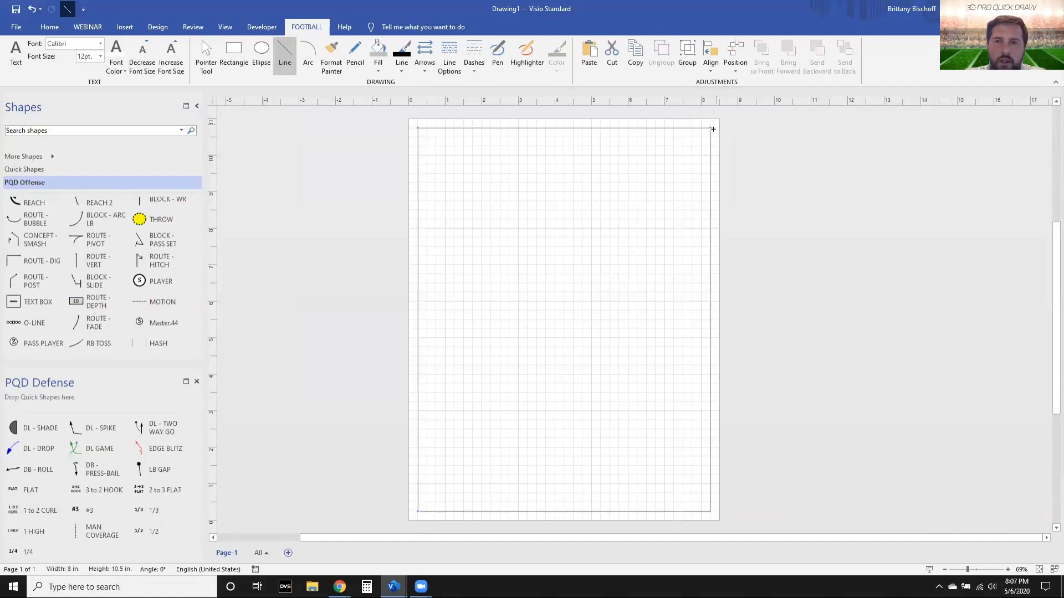
pyautogui.click(754, 156)
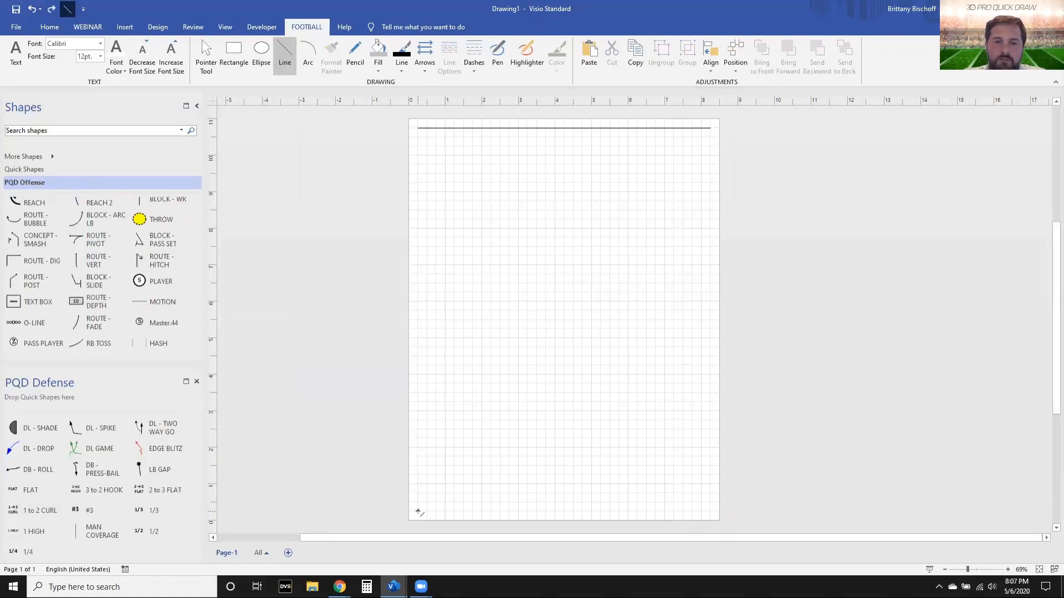
# Copy the line at the page's top edge straight down to just inside the bottom edge.
pyautogui.hotkey('ctrl', '1')
pyautogui.click(513, 128)
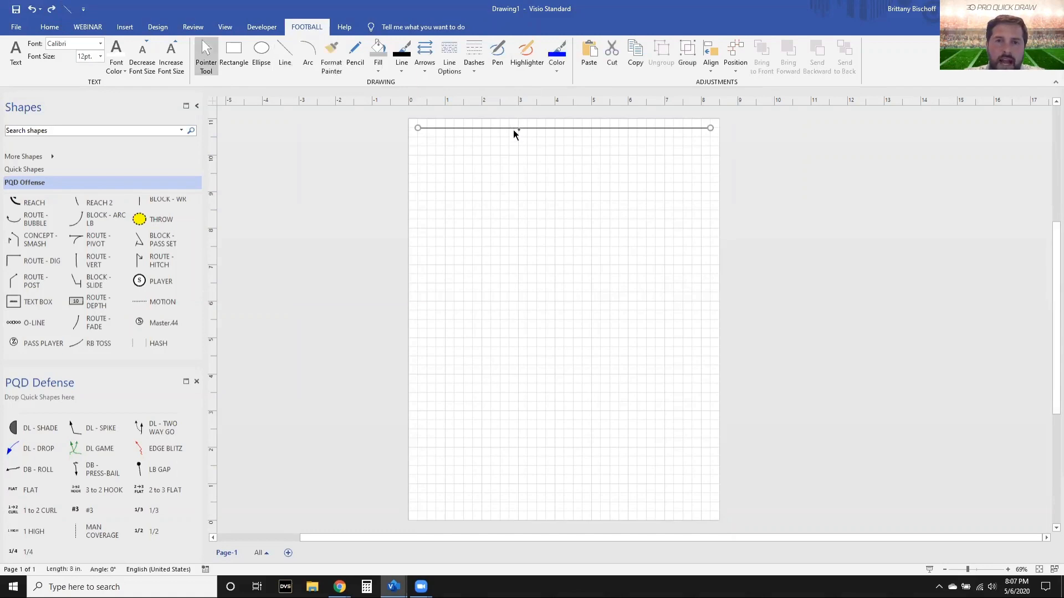
pyautogui.moveTo(514, 128); pyautogui.dragTo(511, 509)
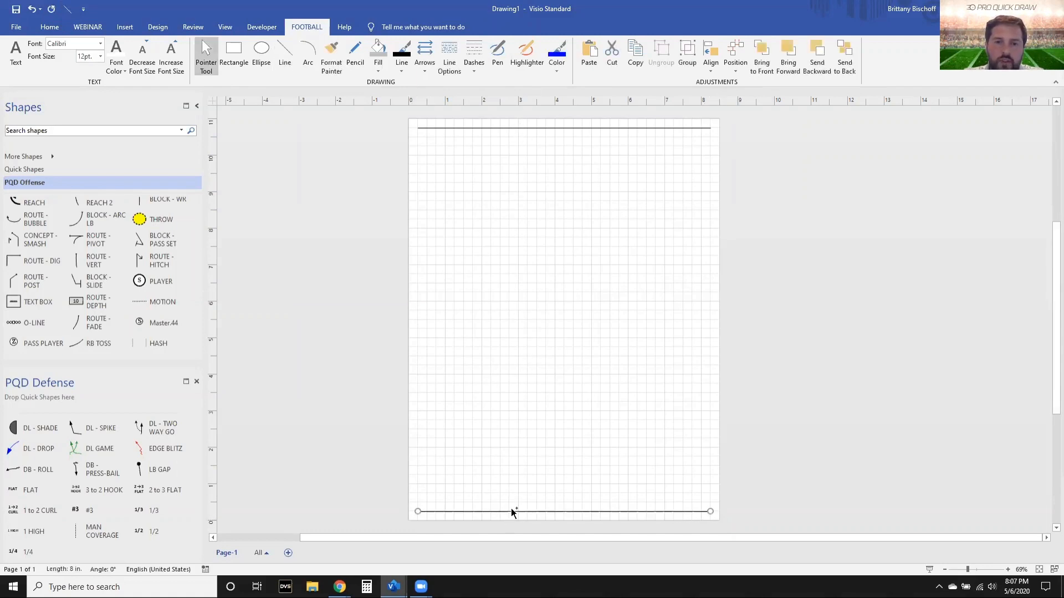
# Draw vertical lines about 10.5 in long down both sides with the Line tool, closing the page border.
pyautogui.click(461, 252)
pyautogui.hotkey('ctrl', '6')
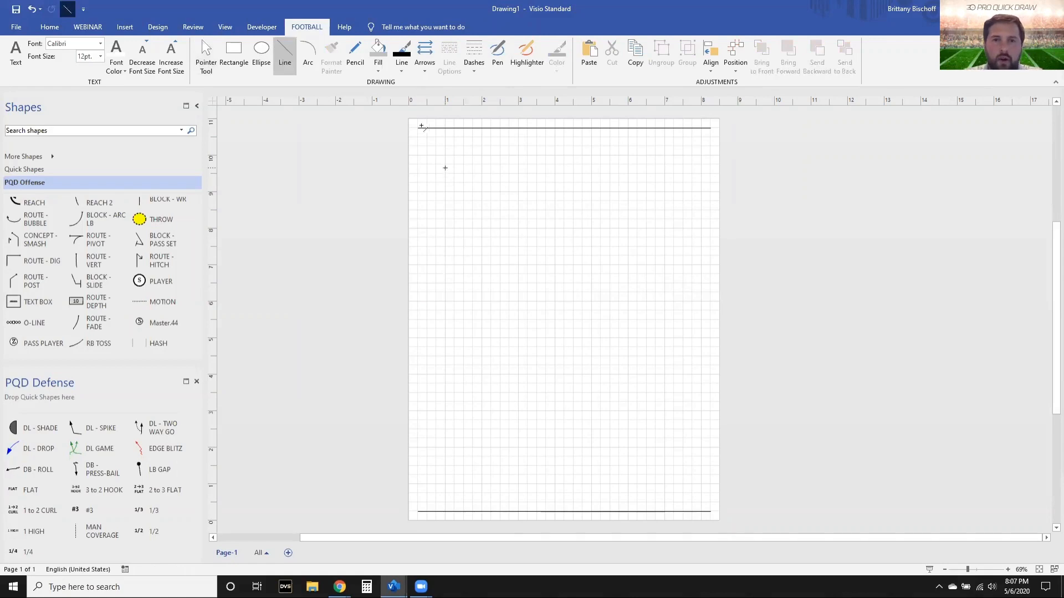
pyautogui.moveTo(418, 128)
pyautogui.mouseDown()
pyautogui.moveTo(413, 434)
pyautogui.moveTo(426, 510)
pyautogui.mouseUp()
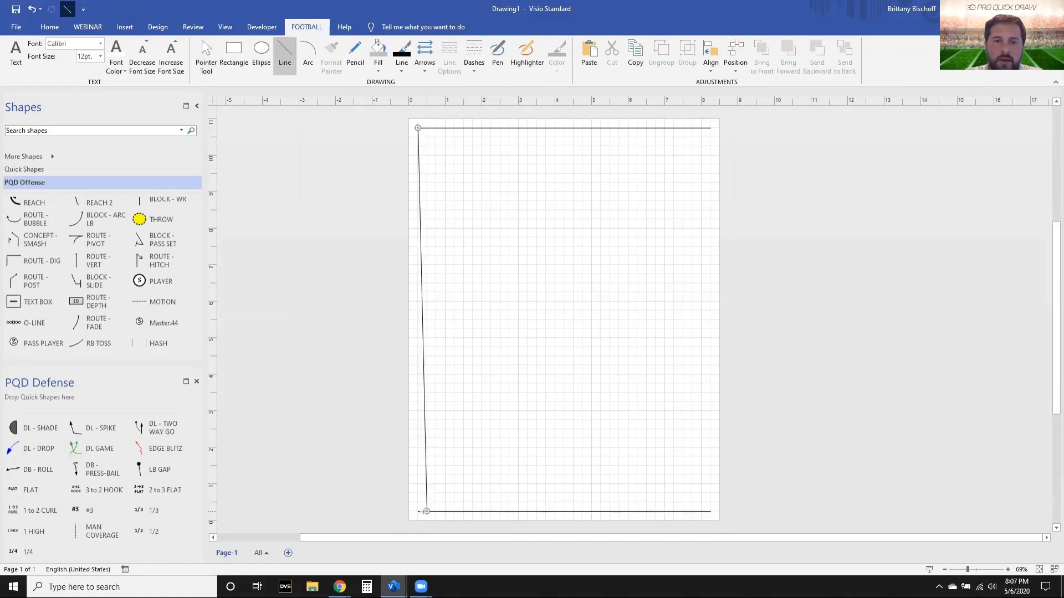
pyautogui.hotkey('ctrl', 'z')
pyautogui.moveTo(418, 129)
pyautogui.mouseDown()
pyautogui.moveTo(408, 403)
pyautogui.moveTo(418, 510)
pyautogui.mouseUp()
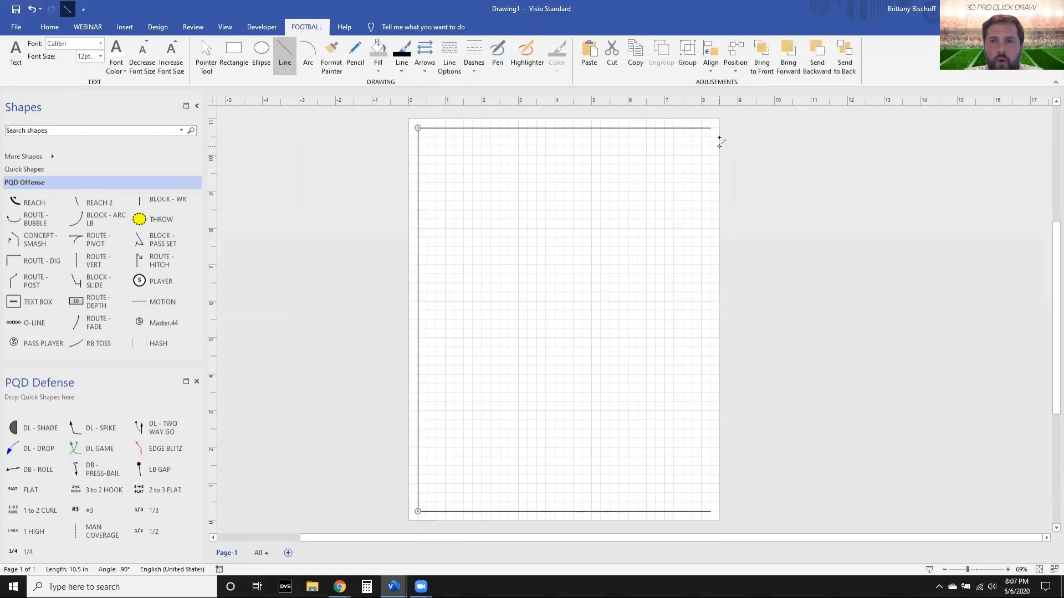
pyautogui.moveTo(712, 129); pyautogui.dragTo(710, 510)
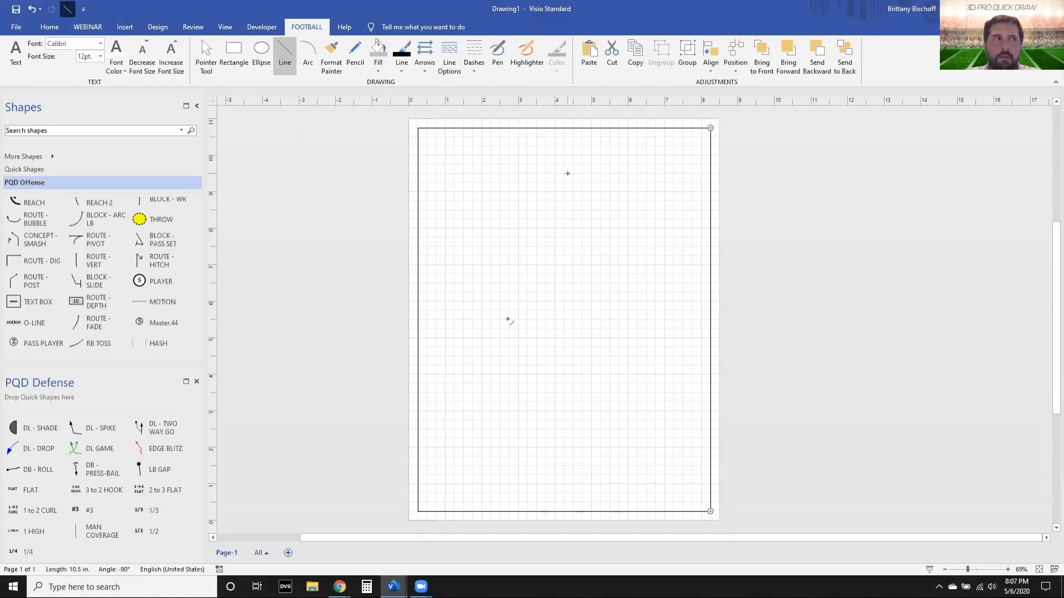
pyautogui.hotkey('ctrl', '1')
pyautogui.click(604, 193)
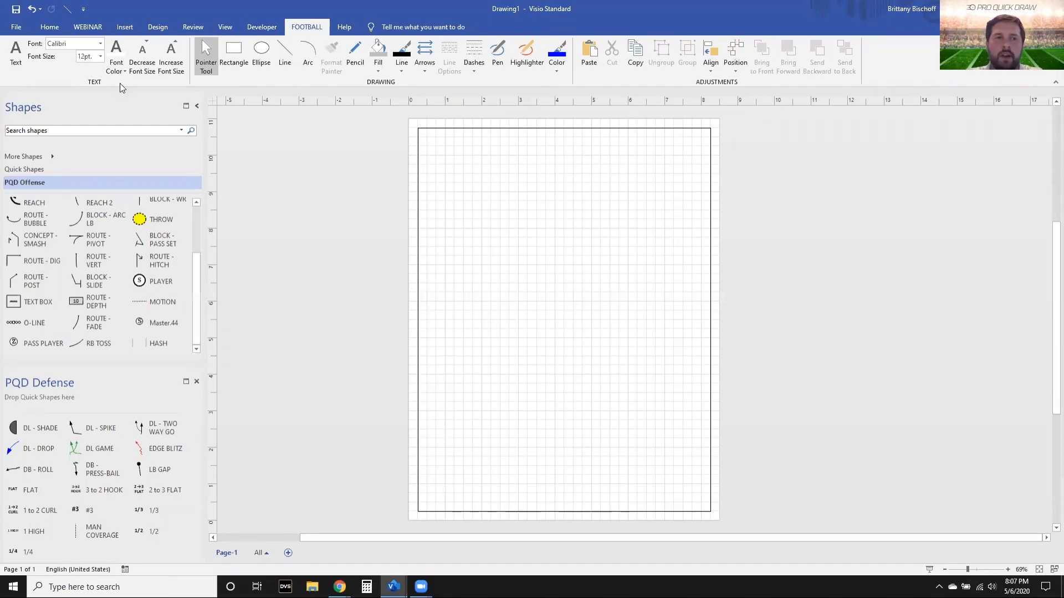
# Draw six horizontal lines about 8 in long across the page's lower half, at about 5.5, 5, 4, 3, 2 and 1.25 in high.
pyautogui.click(284, 54)
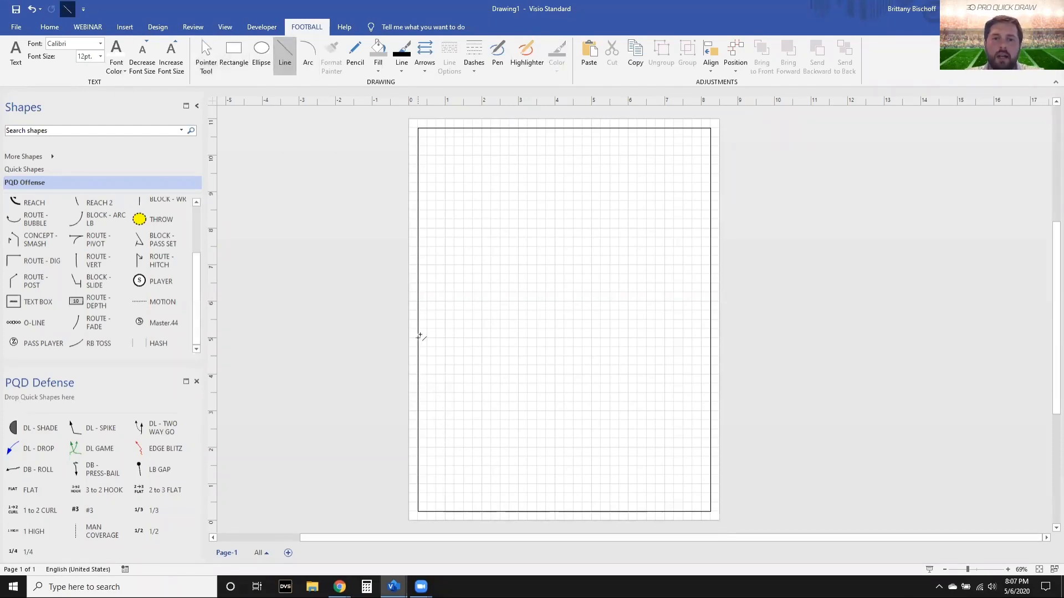
pyautogui.moveTo(418, 319); pyautogui.dragTo(710, 319)
pyautogui.moveTo(419, 338); pyautogui.dragTo(711, 338)
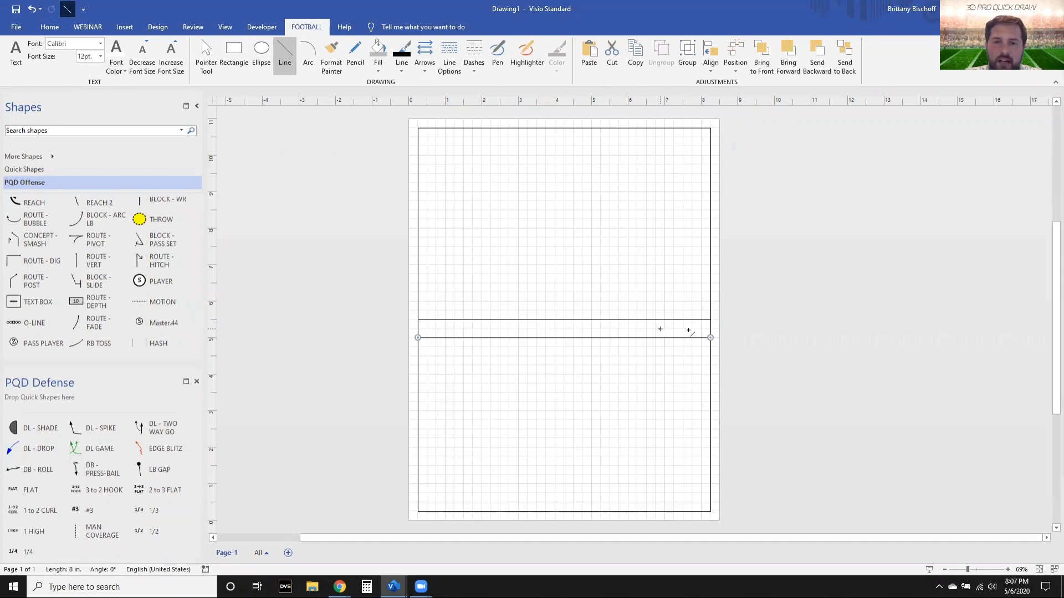
pyautogui.moveTo(419, 373); pyautogui.dragTo(710, 374)
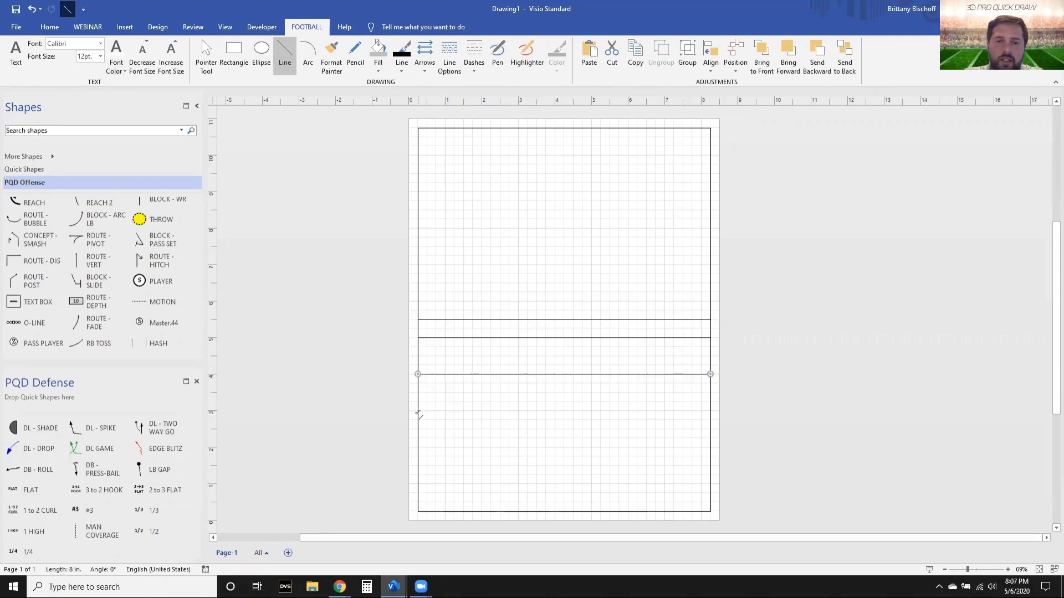
pyautogui.moveTo(417, 413); pyautogui.dragTo(633, 412)
pyautogui.moveTo(713, 415); pyautogui.dragTo(711, 411)
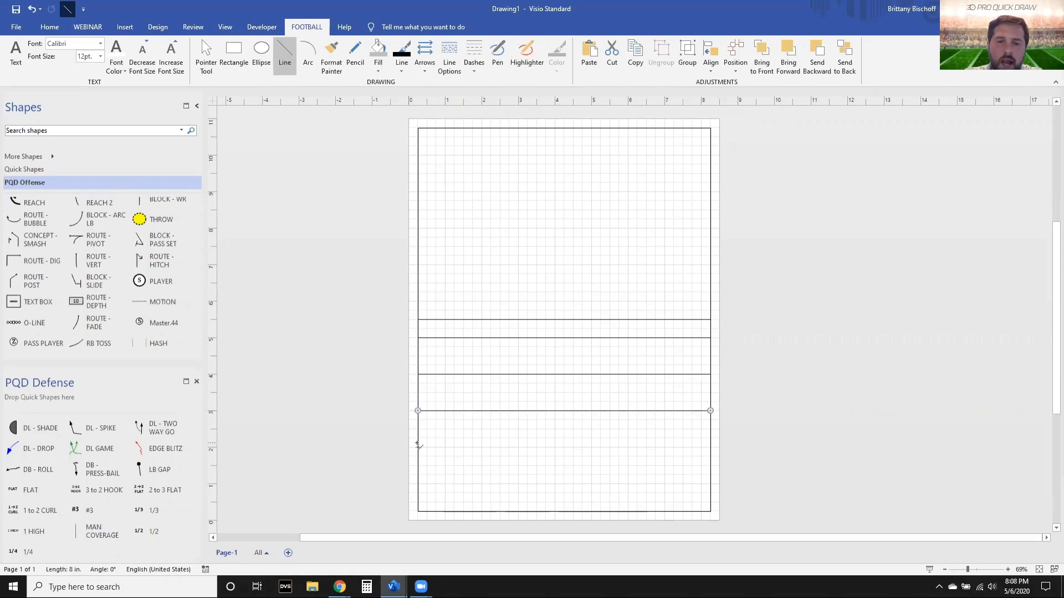
pyautogui.moveTo(418, 447); pyautogui.dragTo(710, 447)
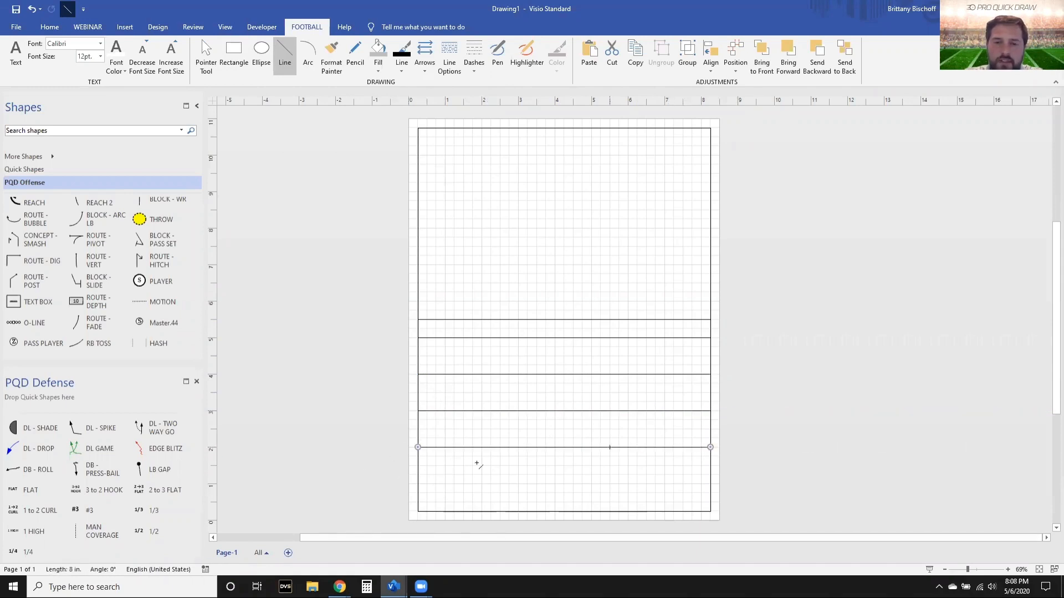
pyautogui.moveTo(418, 475); pyautogui.dragTo(710, 475)
pyautogui.hotkey('ctrl', '1')
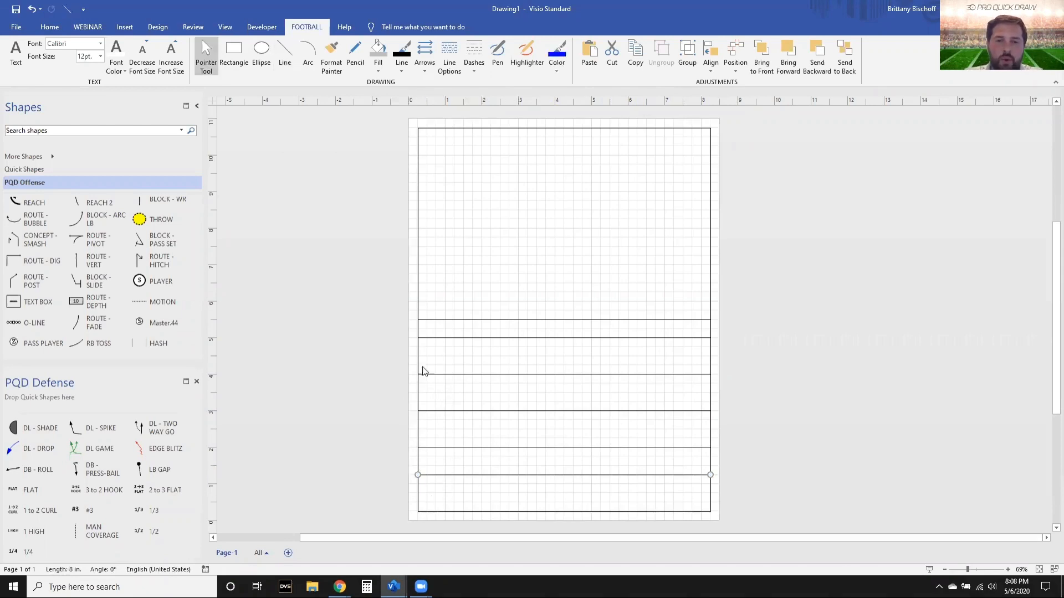
# Distribute the horizontal lines vertically, from the second line of the lower grid down to the bottom border.
pyautogui.click(439, 338)
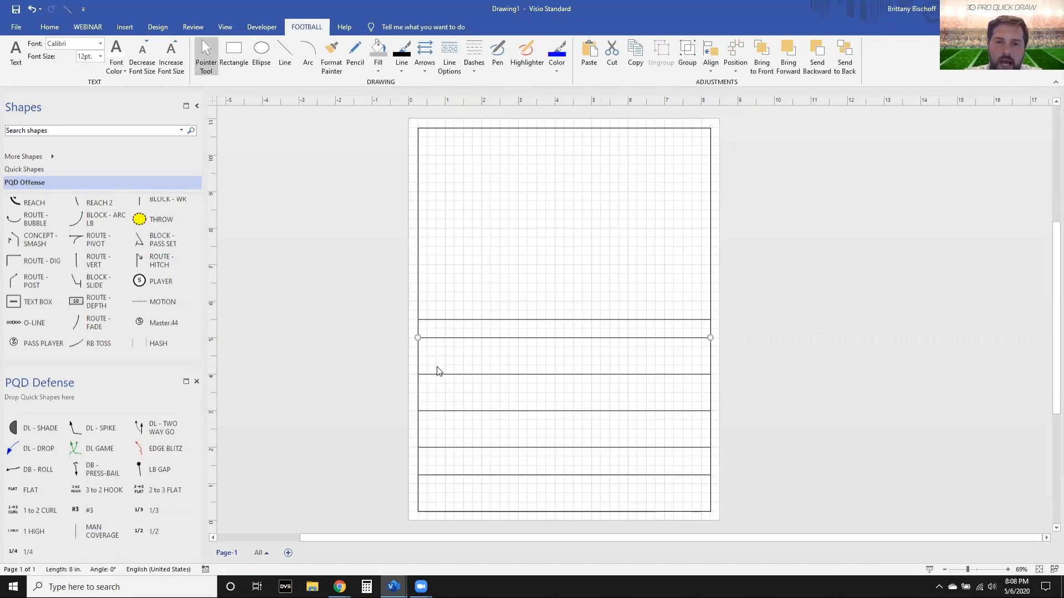
pyautogui.moveTo(523, 394); pyautogui.dragTo(768, 521)
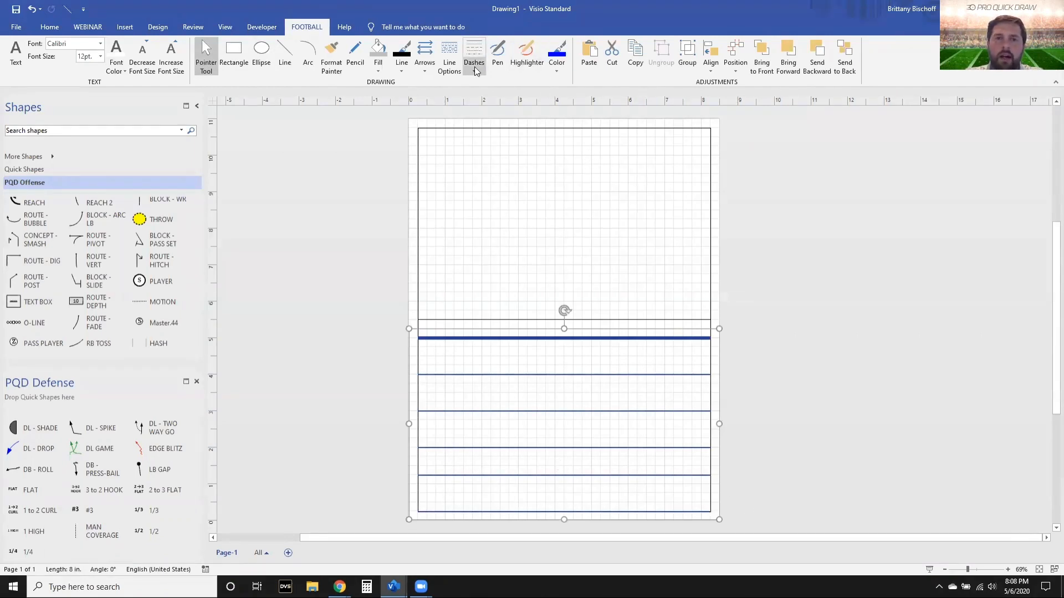
pyautogui.click(738, 60)
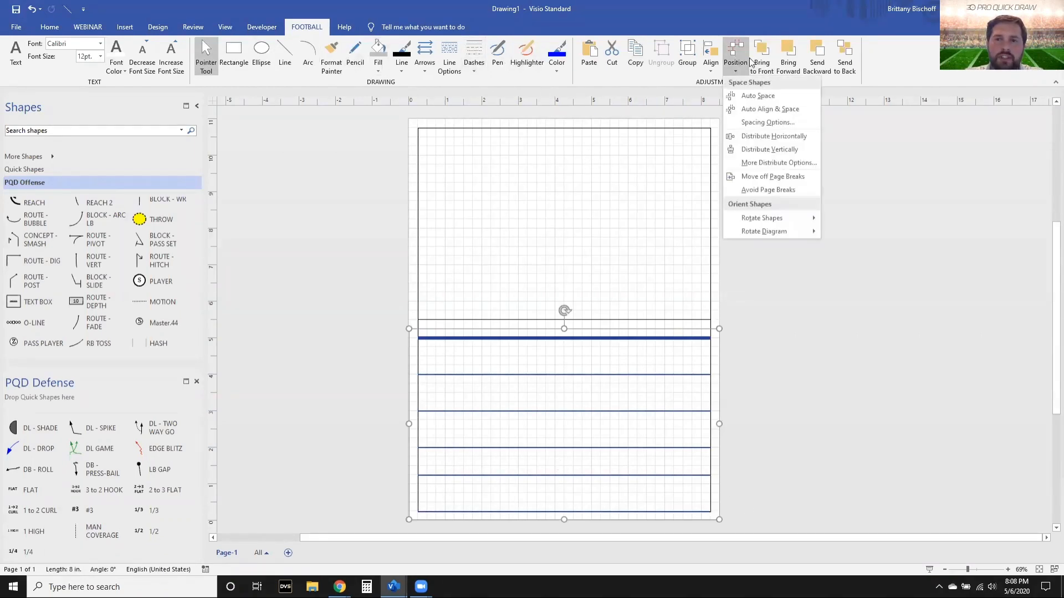
pyautogui.click(767, 147)
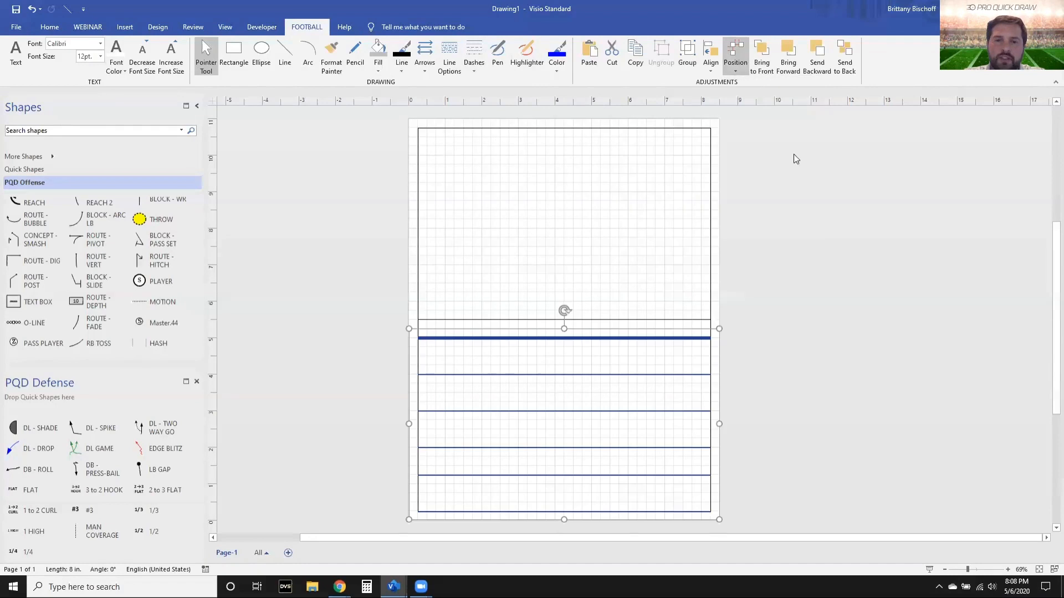
pyautogui.click(376, 421)
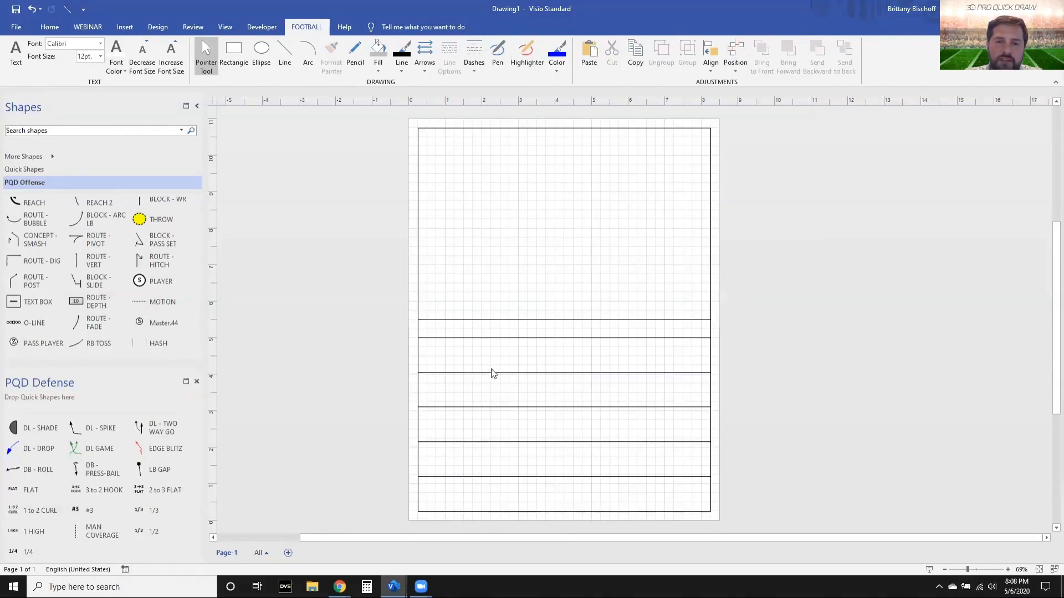
# Draw four vertical lines about 5.25 in long from the grid's top line to the bottom border, at about 1.5, 3, 4.75 and 6.25 in across.
pyautogui.hotkey('ctrl', '6')
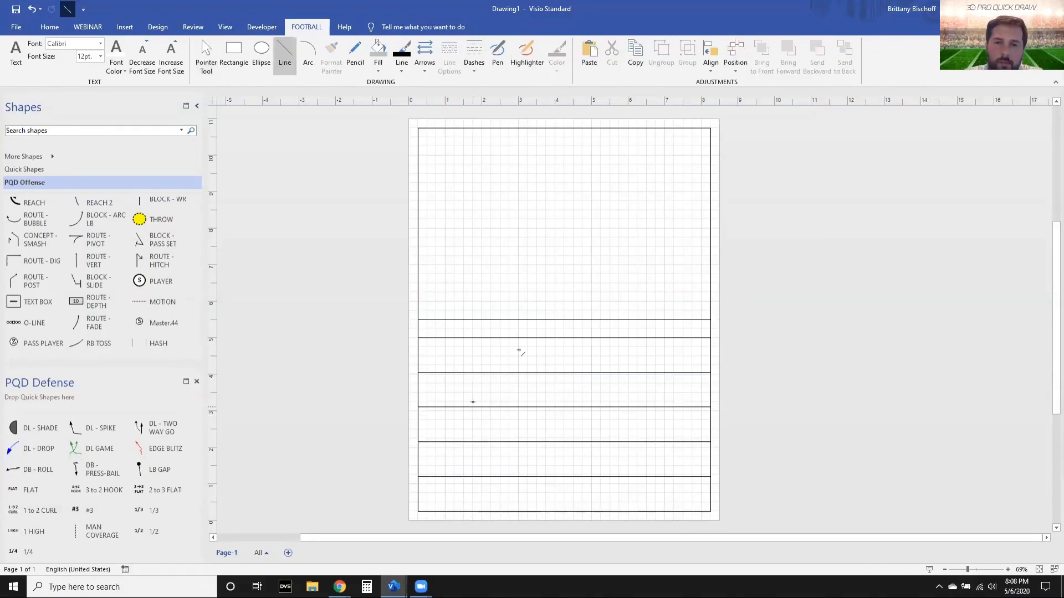
pyautogui.moveTo(463, 319); pyautogui.dragTo(464, 510)
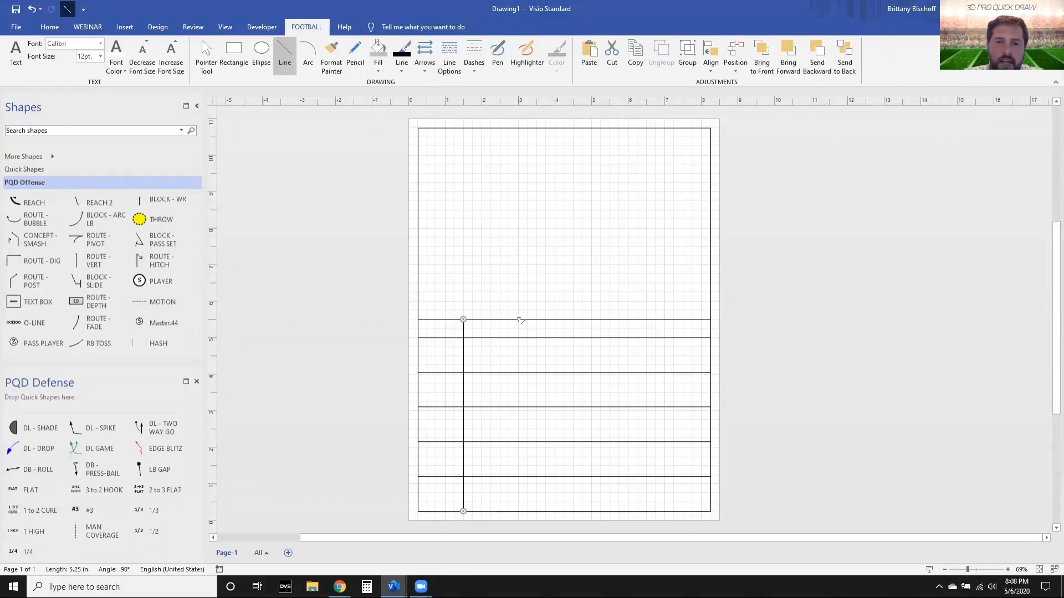
pyautogui.moveTo(518, 319); pyautogui.dragTo(518, 510)
pyautogui.moveTo(582, 320); pyautogui.dragTo(583, 511)
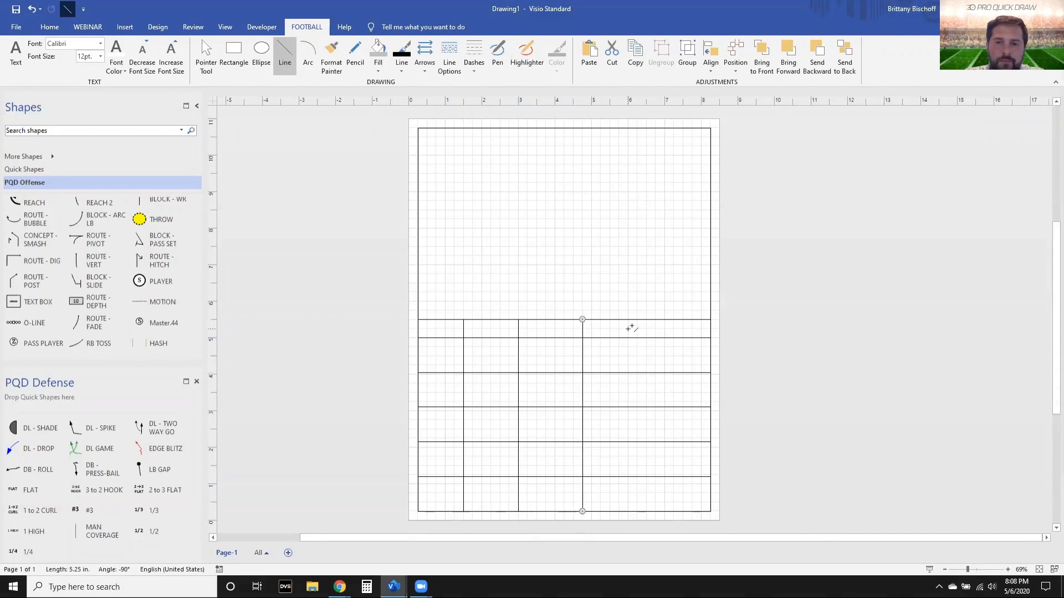
pyautogui.moveTo(637, 320); pyautogui.dragTo(637, 511)
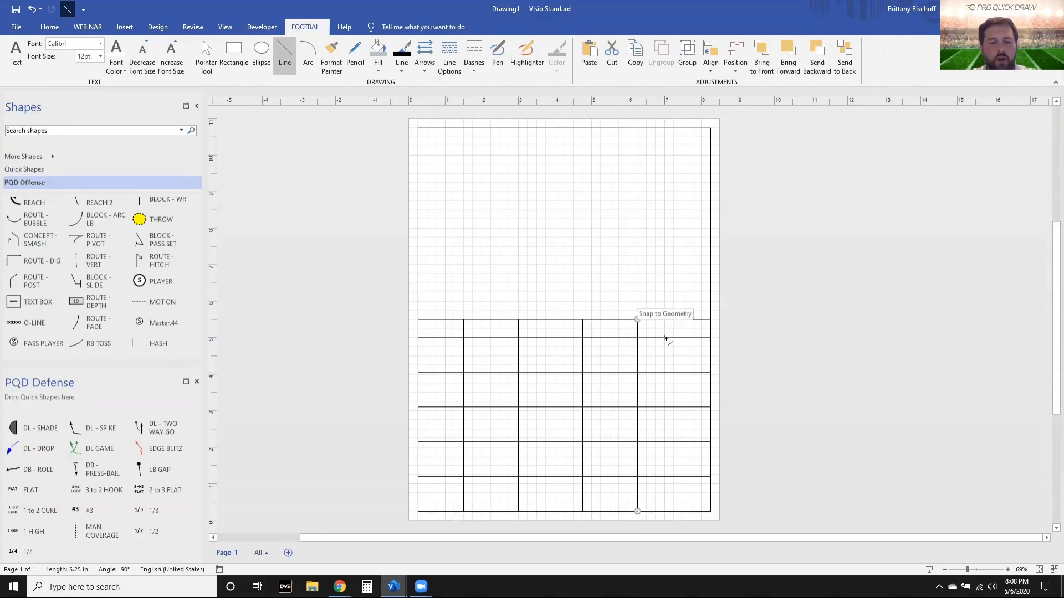
pyautogui.hotkey('ctrl', '1')
pyautogui.click(463, 288)
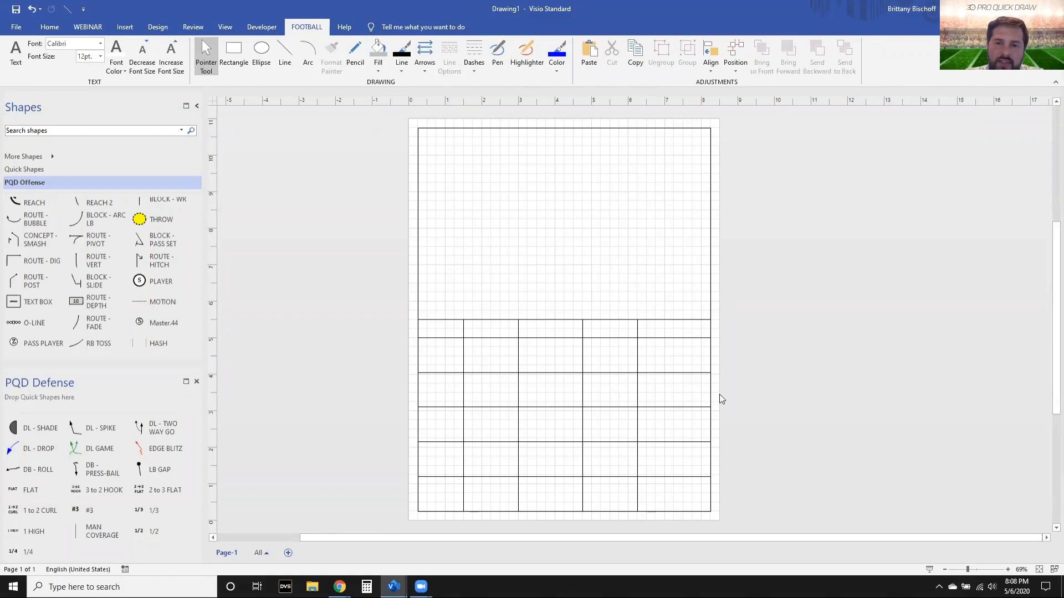
# Distribute the grid's four vertical lines and the right border line horizontally.
pyautogui.scroll(4, 439, 356)
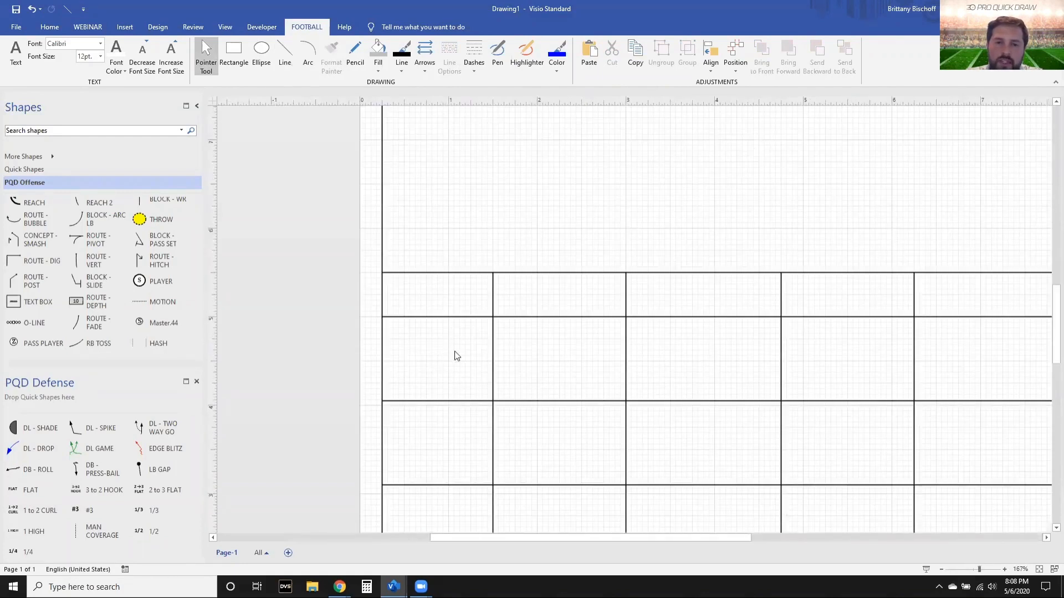
pyautogui.scroll(-4, 455, 356)
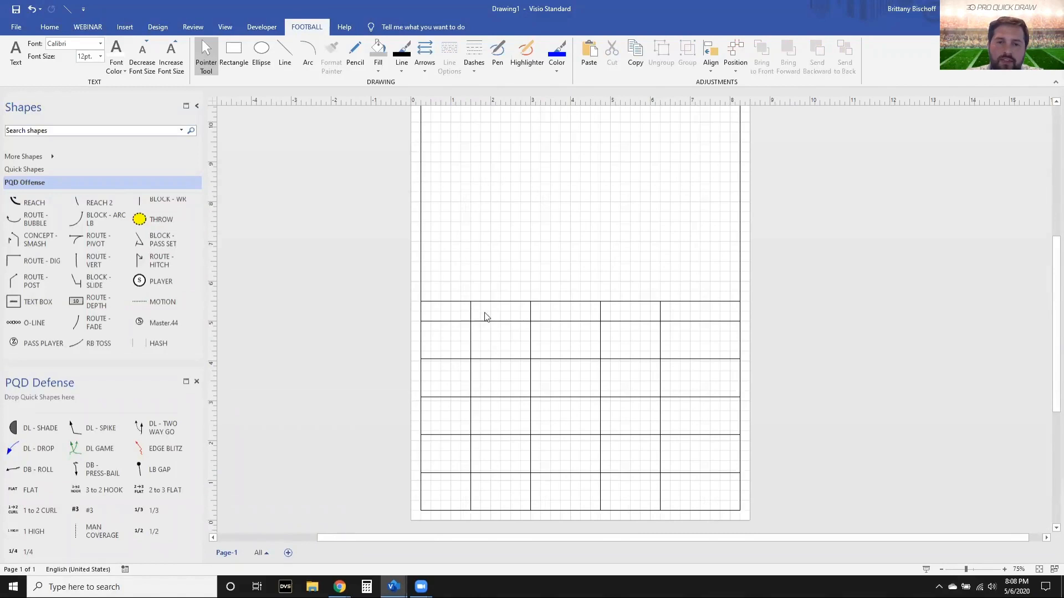
pyautogui.click(471, 316)
pyautogui.moveTo(497, 279); pyautogui.dragTo(880, 537)
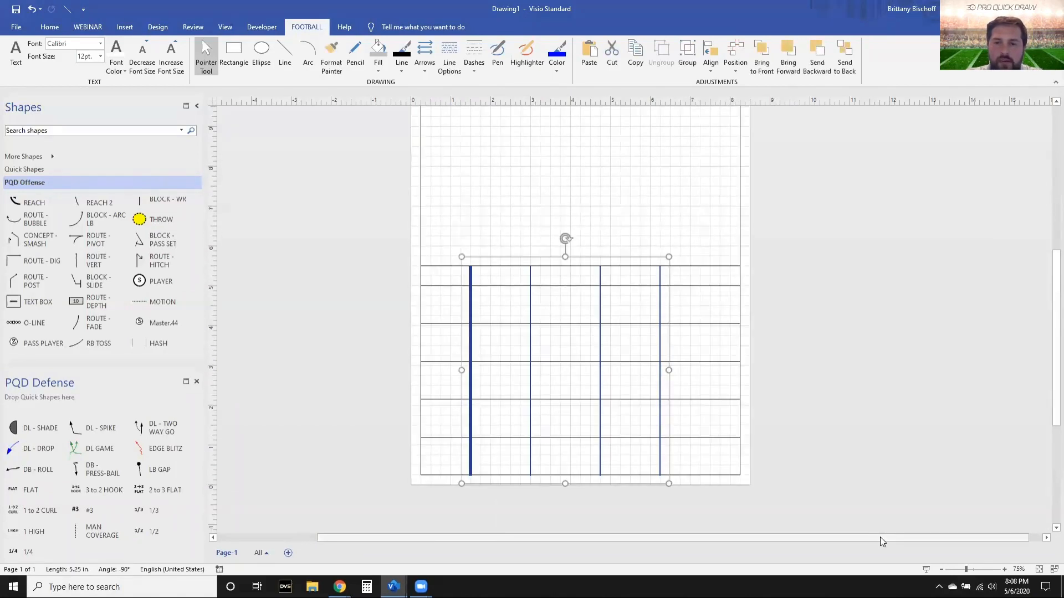
pyautogui.keyDown('shift'); pyautogui.click(738, 225); pyautogui.keyUp('shift')
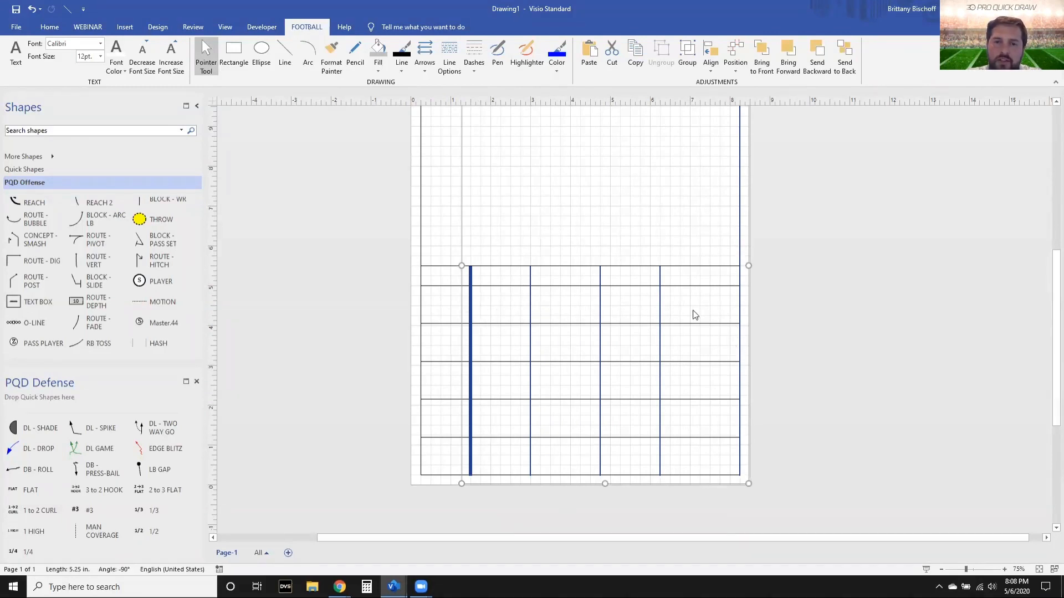
pyautogui.click(734, 56)
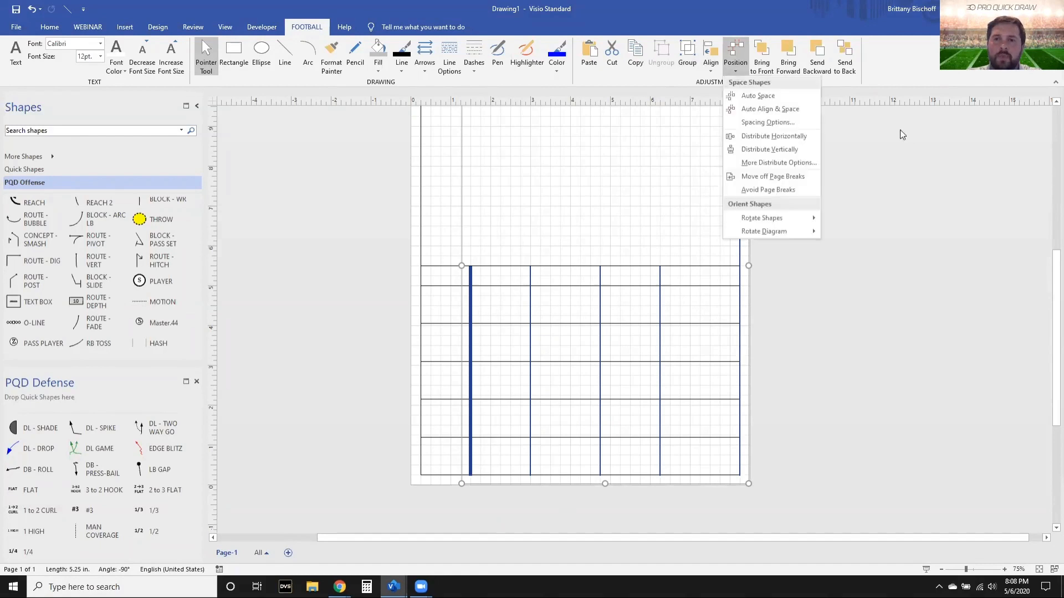
pyautogui.click(796, 138)
pyautogui.click(550, 344)
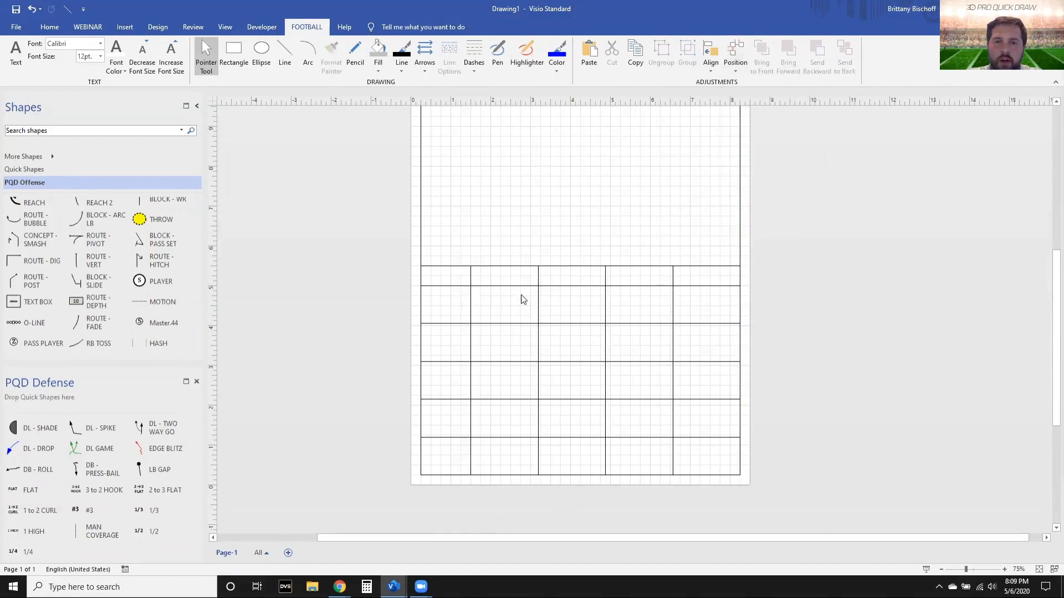
# Add the text POSITION in the grid's first header cell.
pyautogui.scroll(4, 520, 297)
pyautogui.hotkey('ctrl', '2')
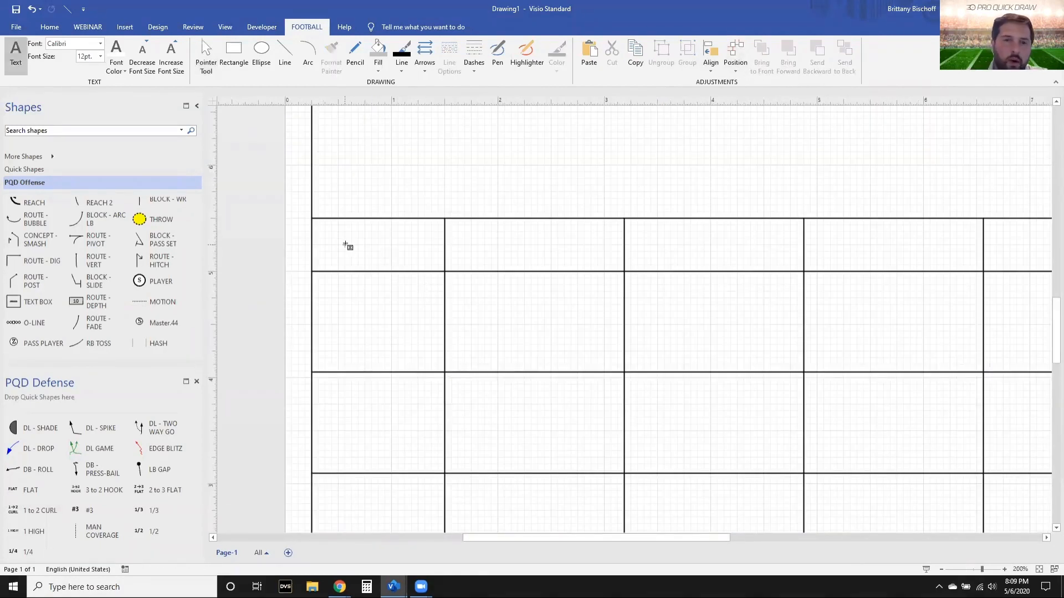
pyautogui.click(346, 244)
pyautogui.write('pos')
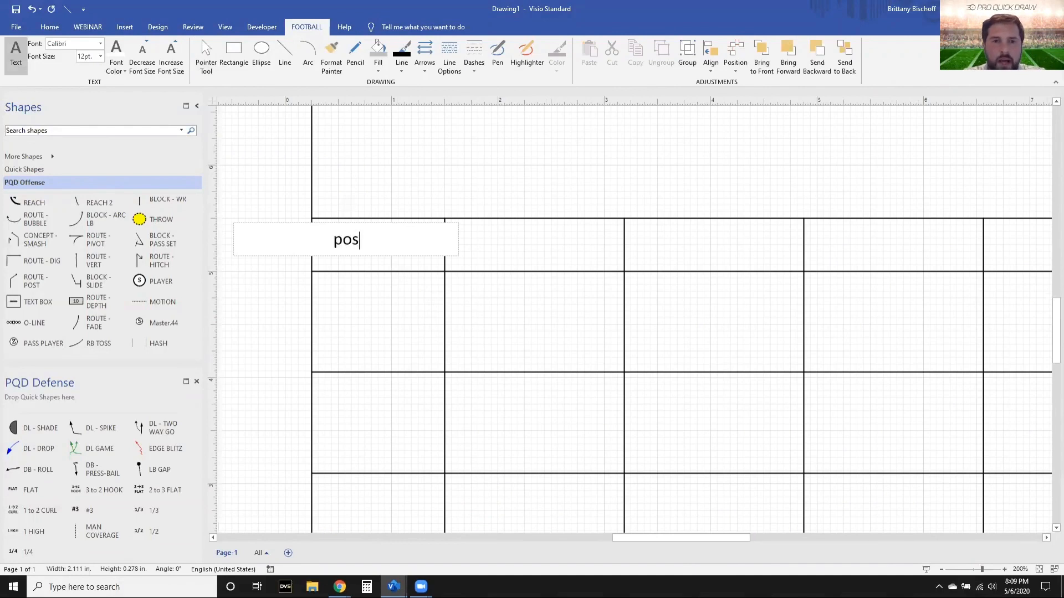
pyautogui.press('BackSpace')
pyautogui.press('BackSpace')
pyautogui.press('BackSpace')
pyautogui.write('POSITION')
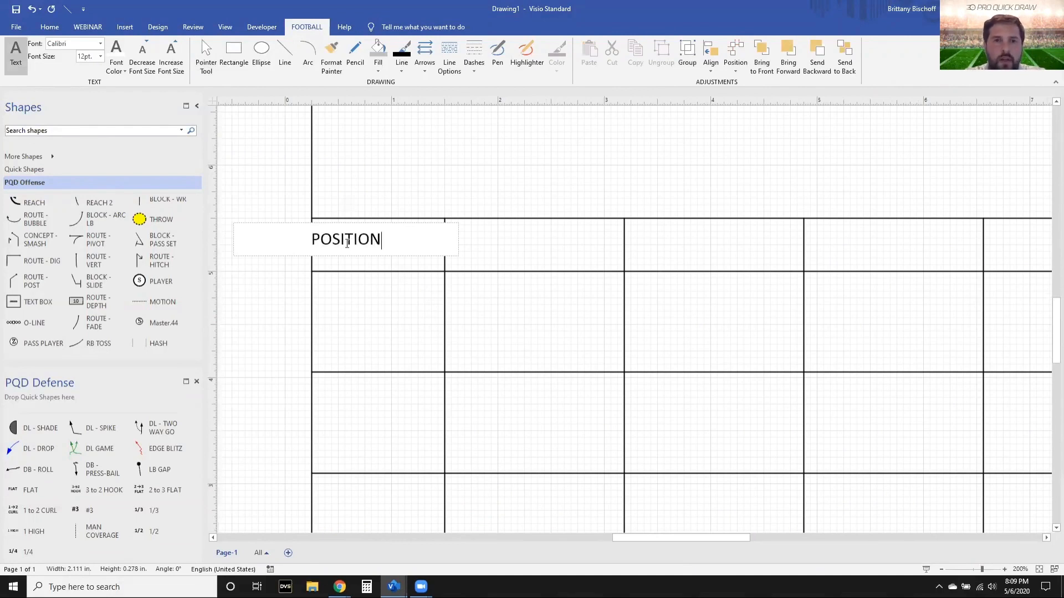
pyautogui.hotkey('ctrl', '1')
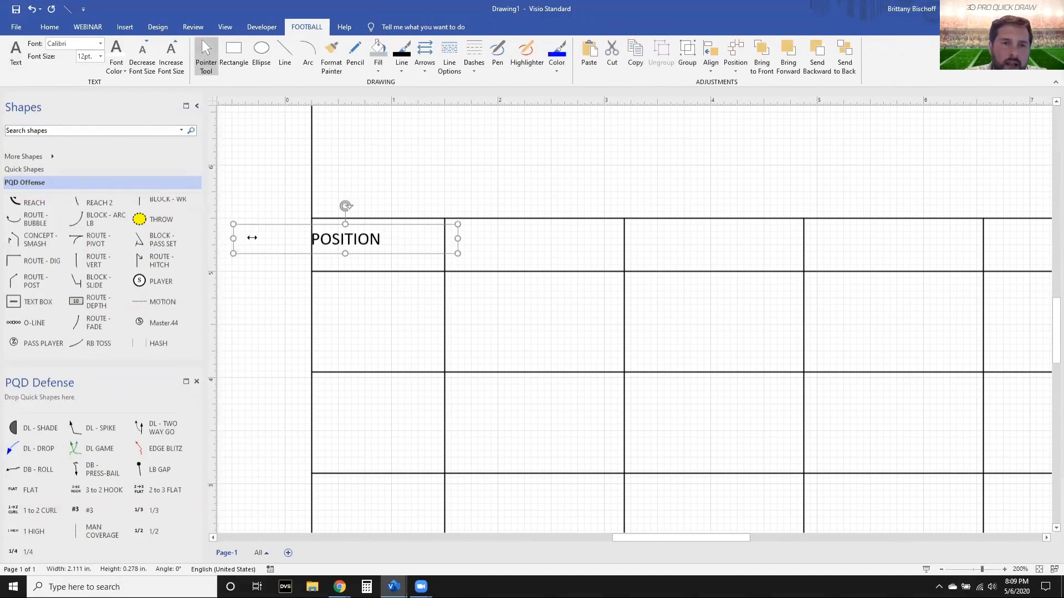
# Fit the left, top and bottom edges of the POSITION text box to the first header cell.
pyautogui.moveTo(252, 237); pyautogui.dragTo(311, 239)
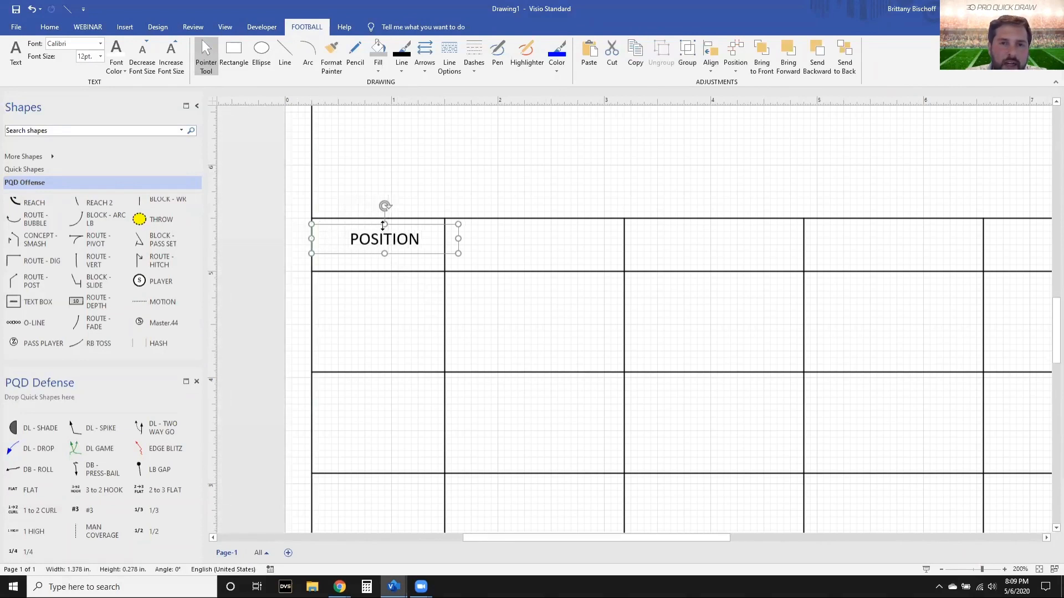
pyautogui.moveTo(383, 225); pyautogui.dragTo(384, 218)
pyautogui.moveTo(385, 253); pyautogui.dragTo(385, 271)
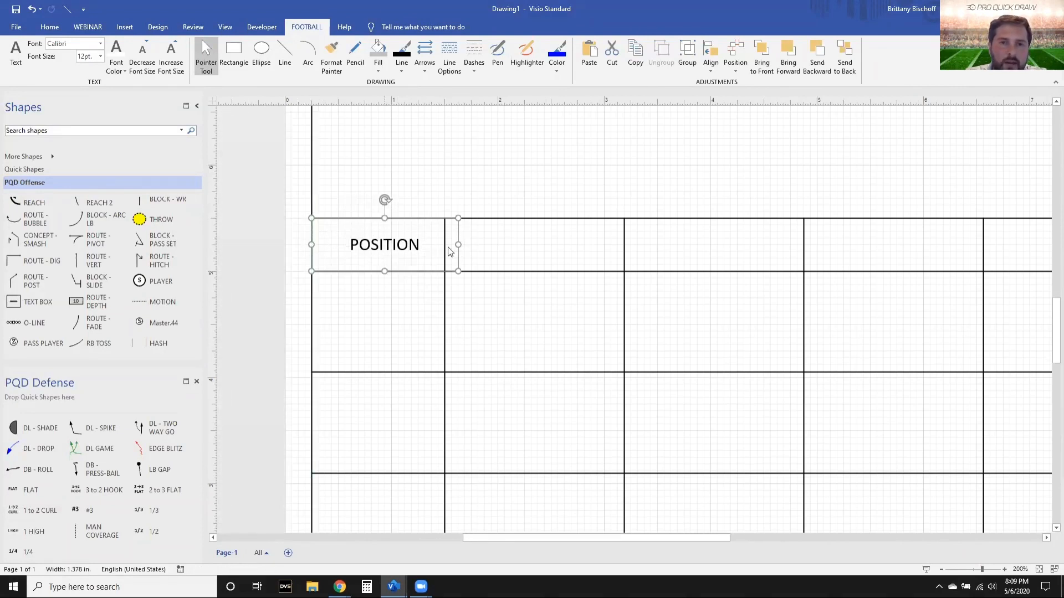
# Fit the POSITION box to its cell's width, and add a copy about 1.69 in wide filling the second header cell, retitled ALIGNMENT.
pyautogui.moveTo(458, 244); pyautogui.dragTo(504, 249)
pyautogui.moveTo(586, 243); pyautogui.dragTo(624, 245)
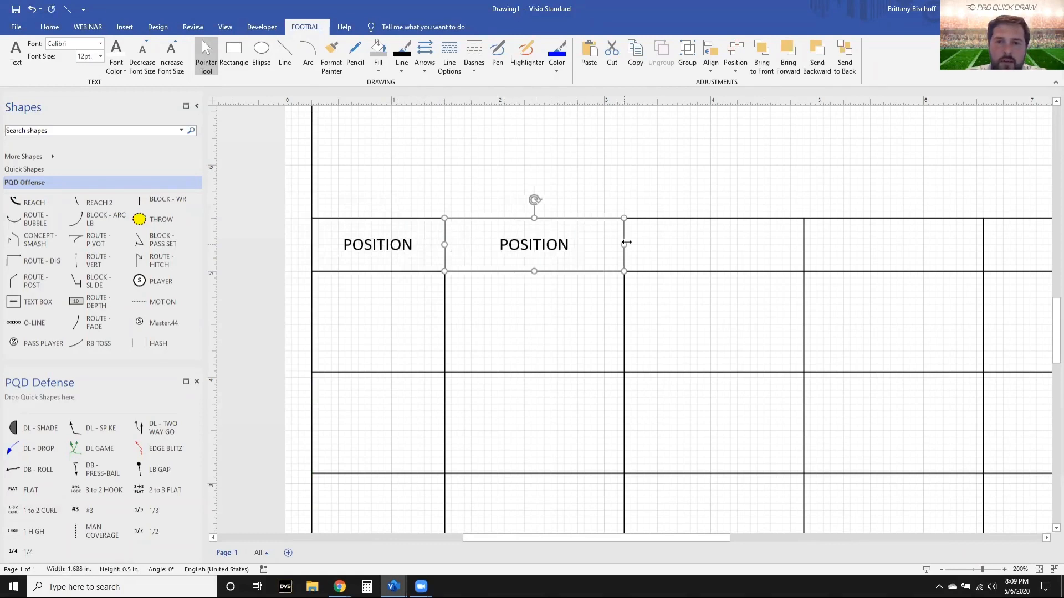
pyautogui.write('ALIGNMENT')
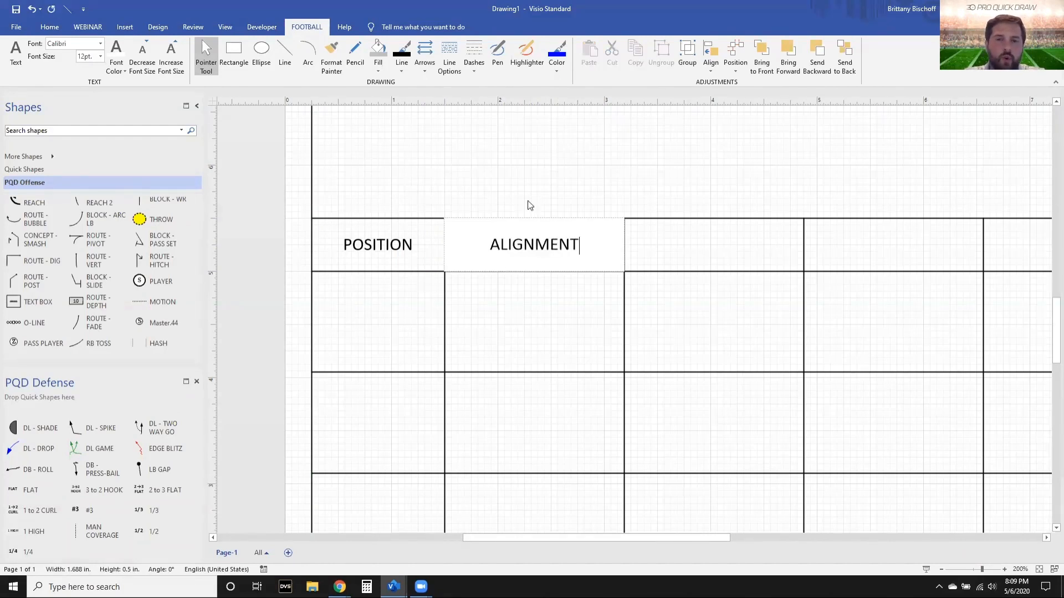
# Copy the ALIGNMENT text box into the three remaining header cells of the grid.
pyautogui.hscroll(2, 515, 171)
pyautogui.click(507, 177)
pyautogui.click(434, 248)
pyautogui.moveTo(425, 247); pyautogui.dragTo(773, 250)
pyautogui.hscroll(3, 582, 239)
pyautogui.moveTo(576, 245); pyautogui.dragTo(762, 244)
pyautogui.scroll(-2, 612, 249)
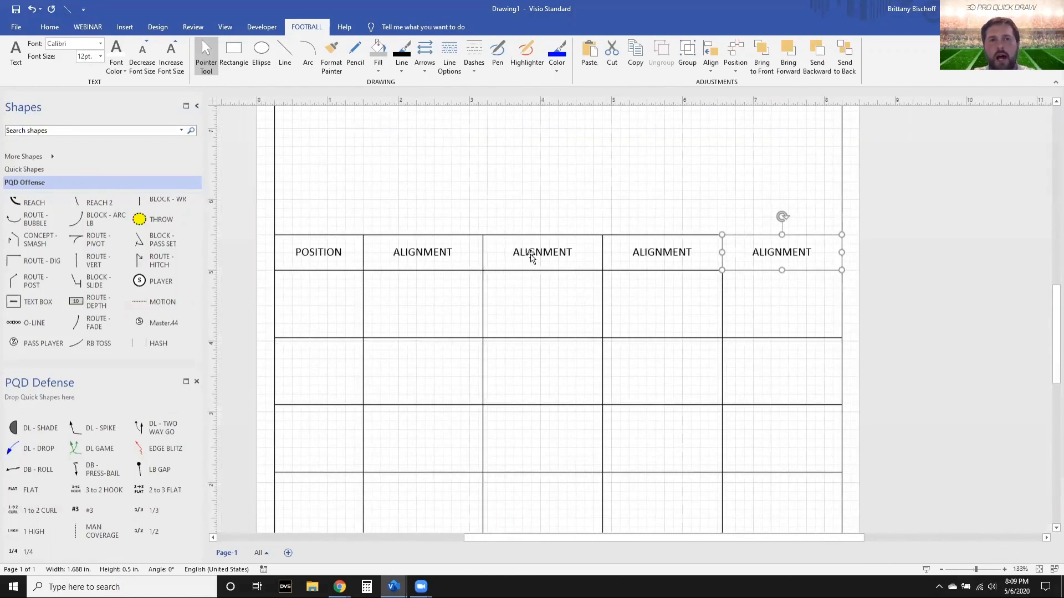
# Turn off Glue in the Snap & Glue settings and apply the change.
pyautogui.click(224, 29)
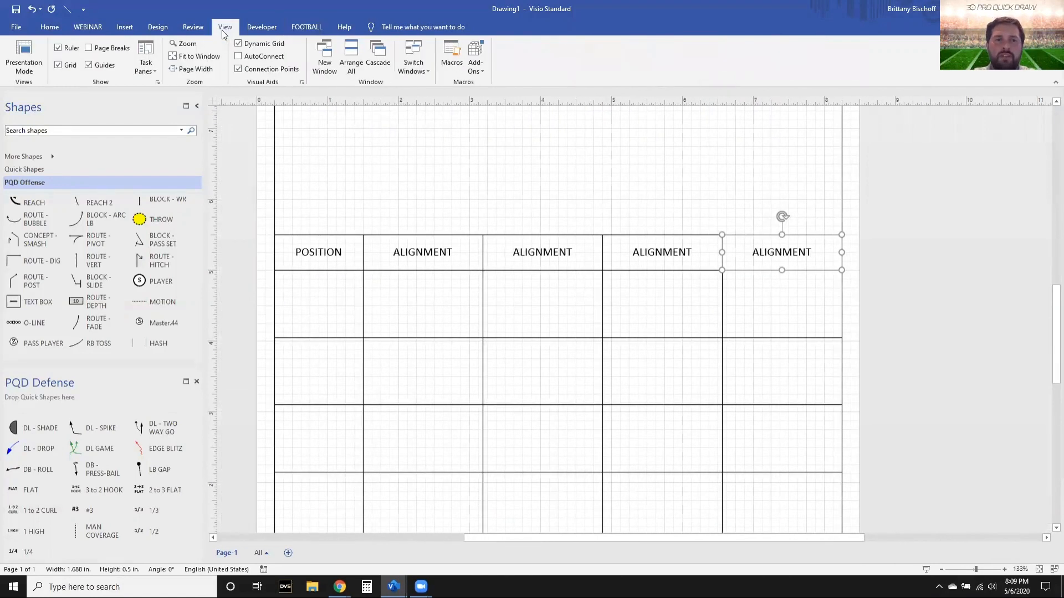
pyautogui.click(301, 82)
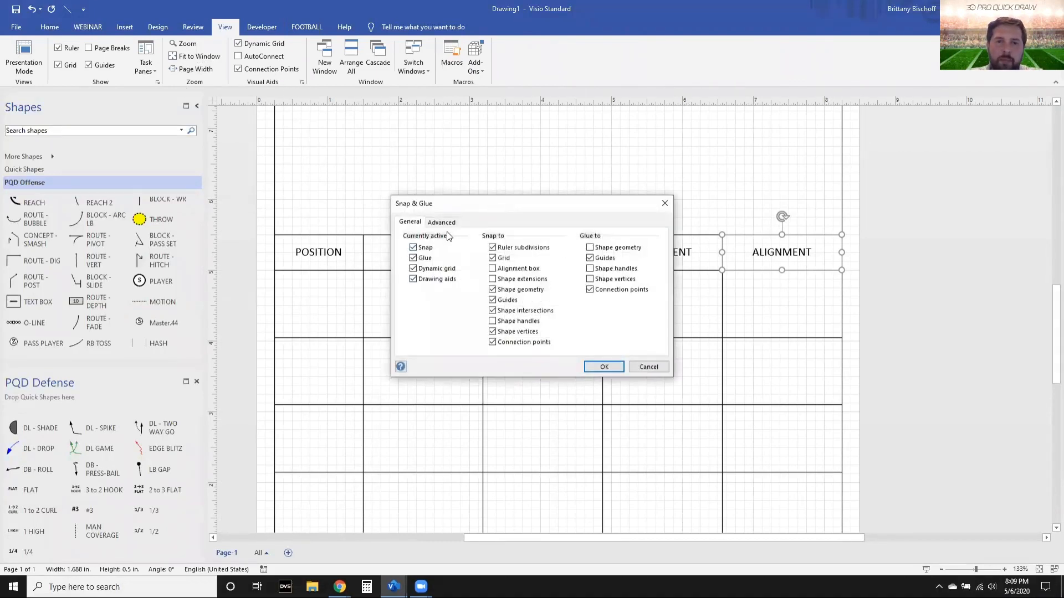
pyautogui.click(413, 258)
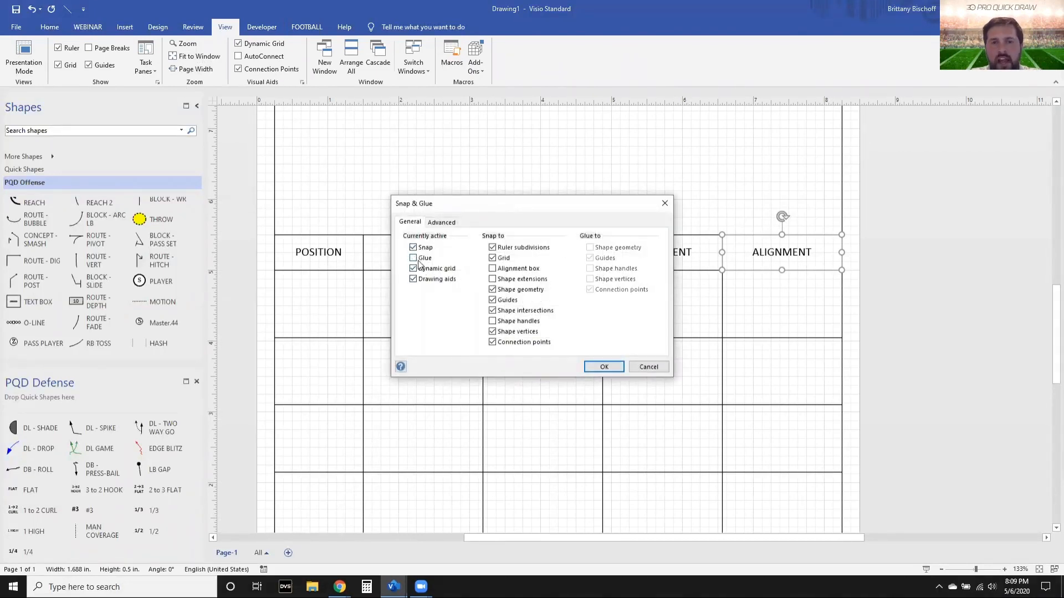
pyautogui.click(603, 367)
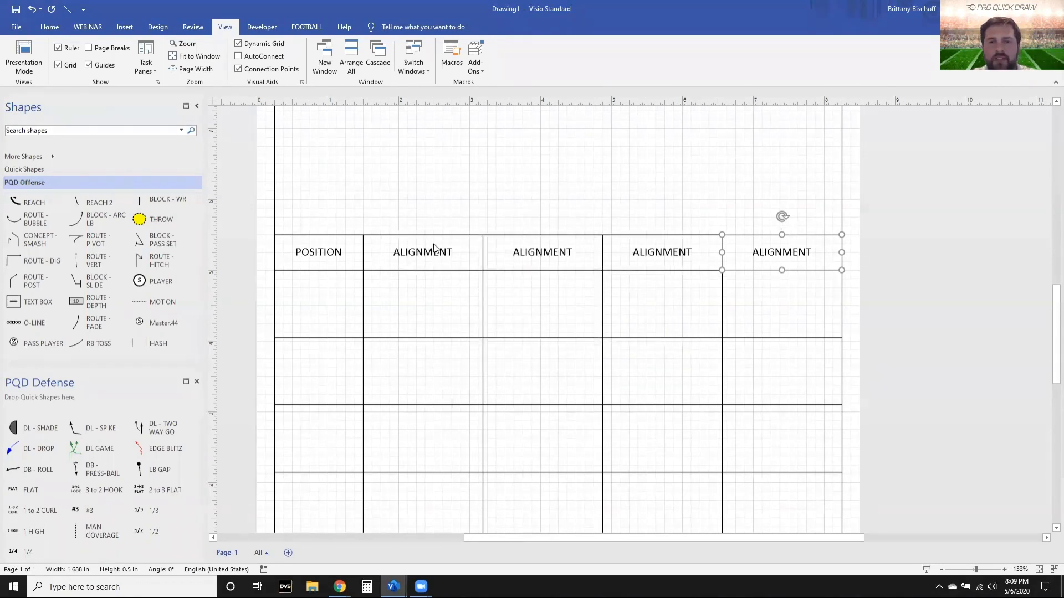
# Retitle the third, fourth and fifth header cells as ASSIGNMENT, KEY and NOTES.
pyautogui.click(543, 252)
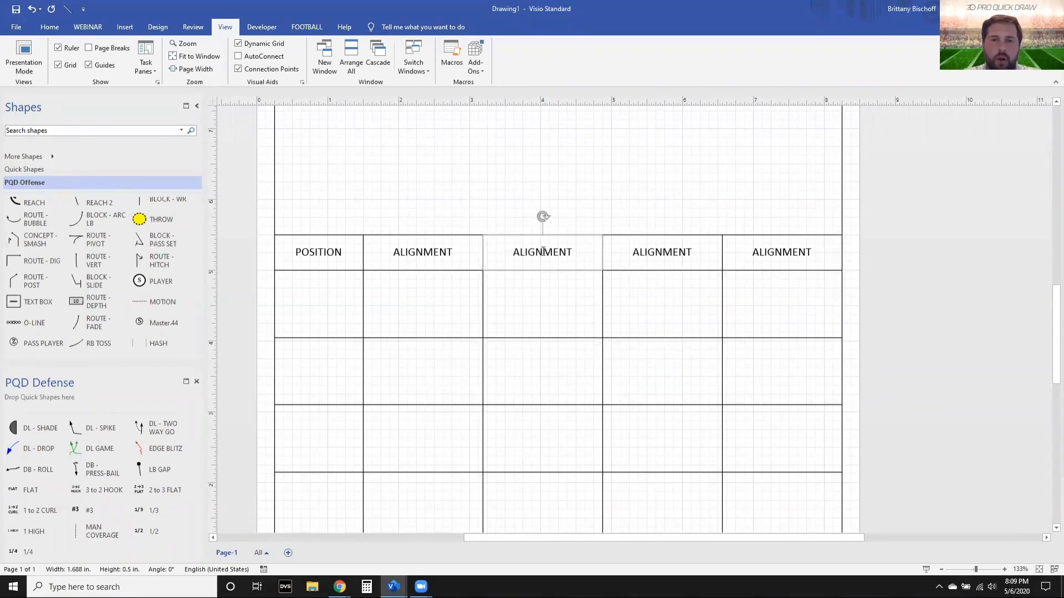
pyautogui.write('ASSIGNMENT')
pyautogui.click(665, 244)
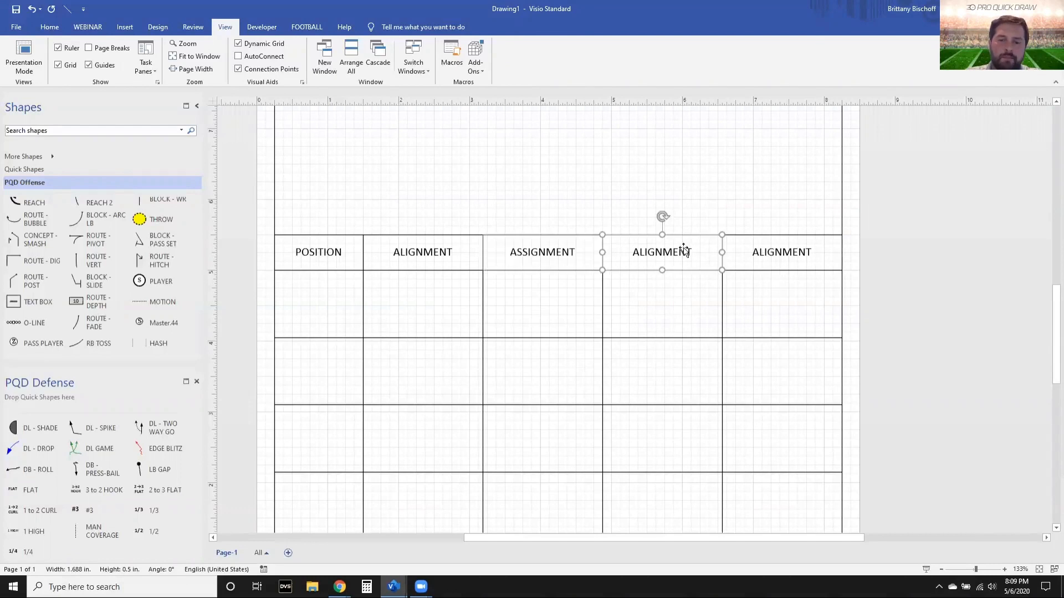
pyautogui.write('KEY')
pyautogui.click(779, 247)
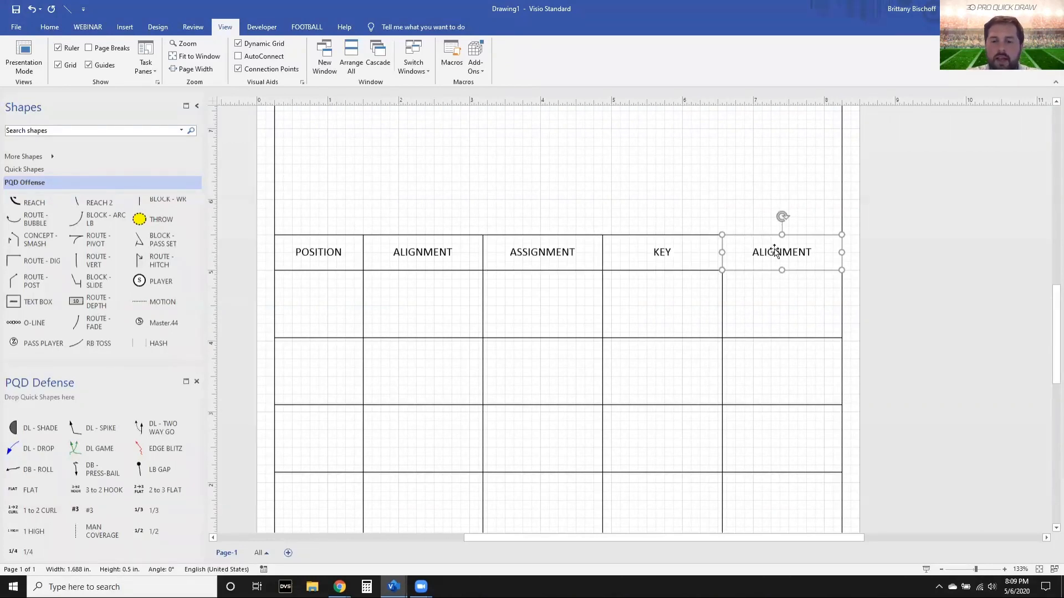
pyautogui.write('NOTES')
pyautogui.click(708, 200)
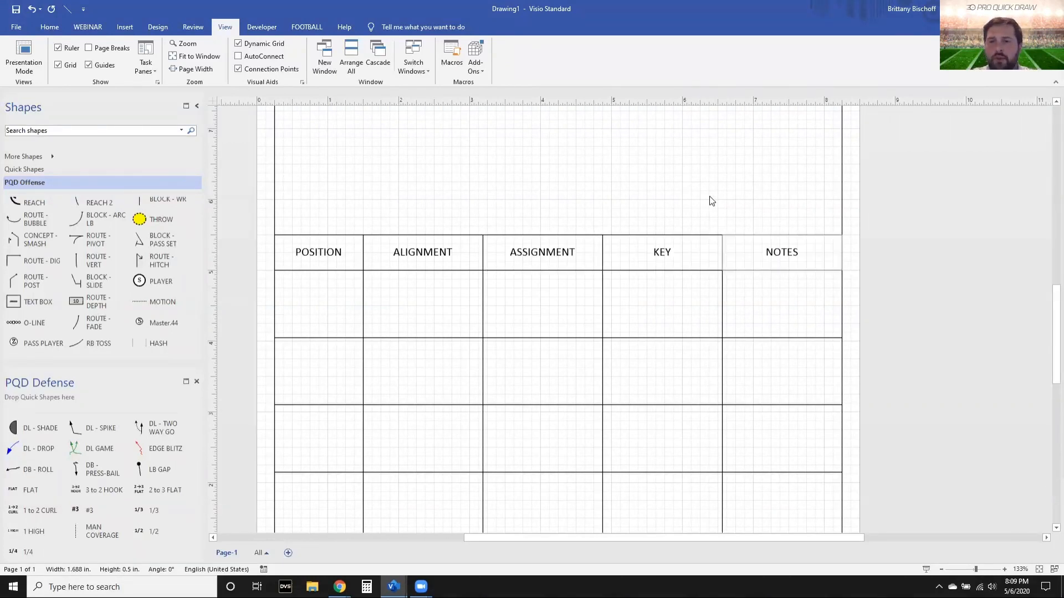
# Copy the POSITION text box into the cell below it and stretch the copy to about 0.94 in high to fit.
pyautogui.click(320, 269)
pyautogui.moveTo(319, 269); pyautogui.dragTo(318, 300)
pyautogui.scroll(-1, 317, 281)
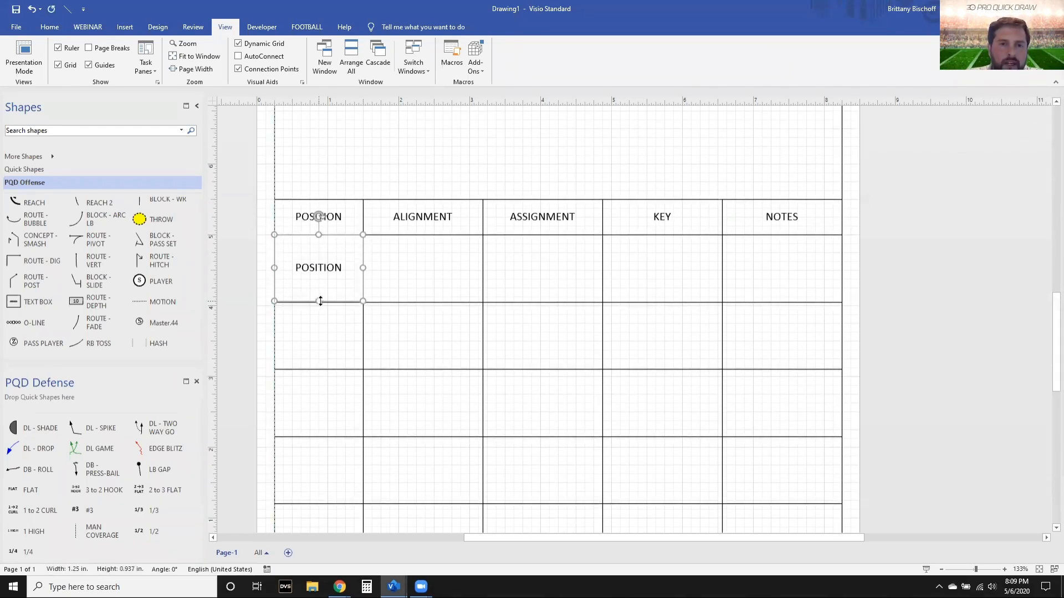
pyautogui.scroll(5, 317, 302)
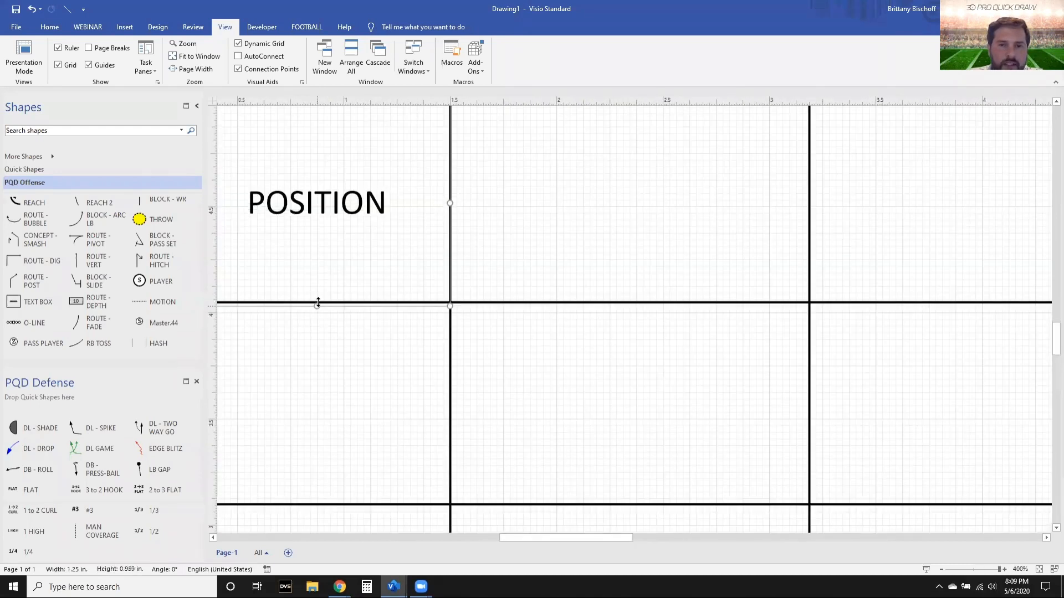
pyautogui.scroll(-3, 316, 301)
# Copy the tall POSITION text box into each of the four remaining cells of the first column.
pyautogui.moveTo(336, 257); pyautogui.dragTo(342, 347)
pyautogui.scroll(-3, 344, 179)
pyautogui.moveTo(344, 179); pyautogui.dragTo(311, 372)
pyautogui.scroll(-1, 311, 372)
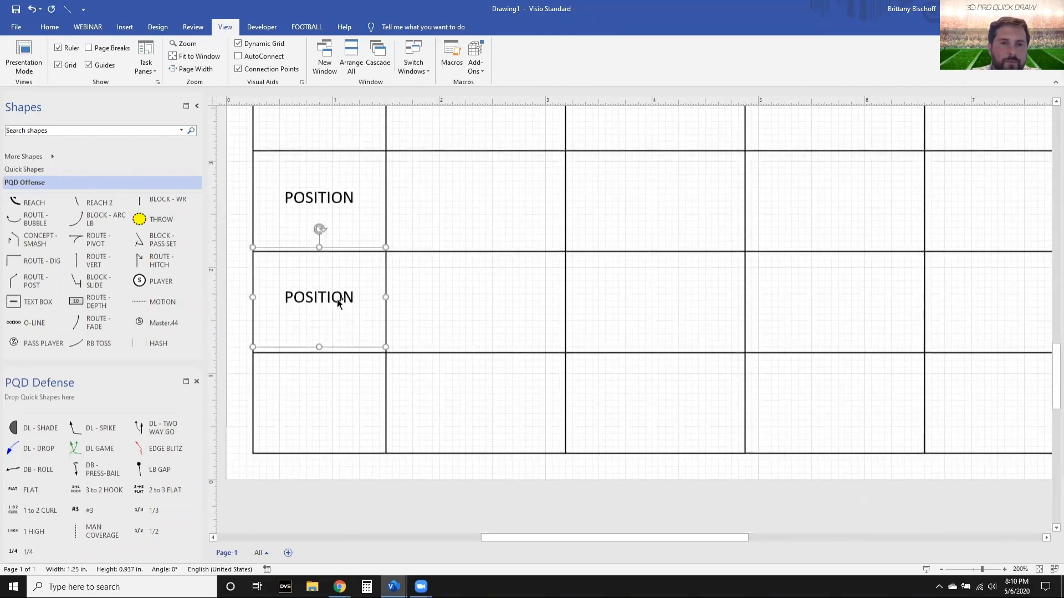
pyautogui.moveTo(336, 298); pyautogui.dragTo(332, 400)
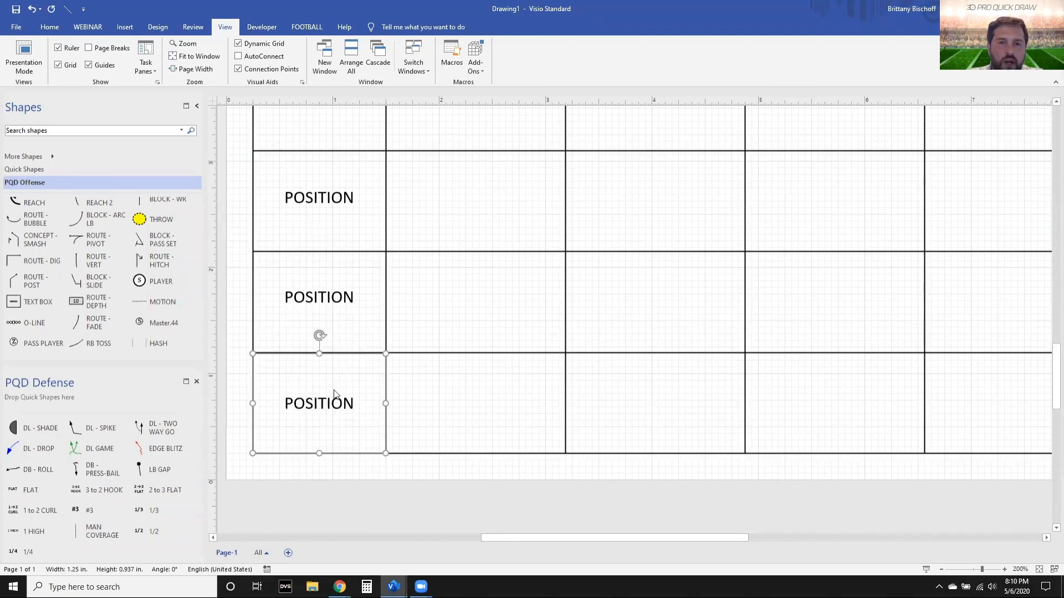
pyautogui.scroll(-2, 423, 410)
pyautogui.scroll(1, 388, 310)
# Relabel the five first-column cells below the header as RUSH, END, TACKLE, NOSE and NICKEL.
pyautogui.click(354, 228)
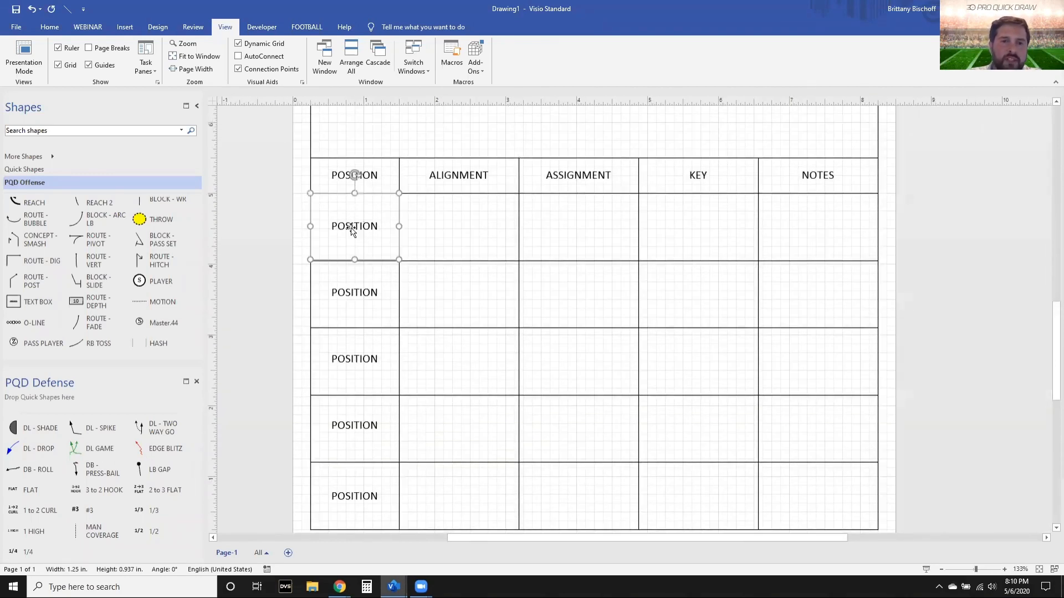
pyautogui.write('RUSH')
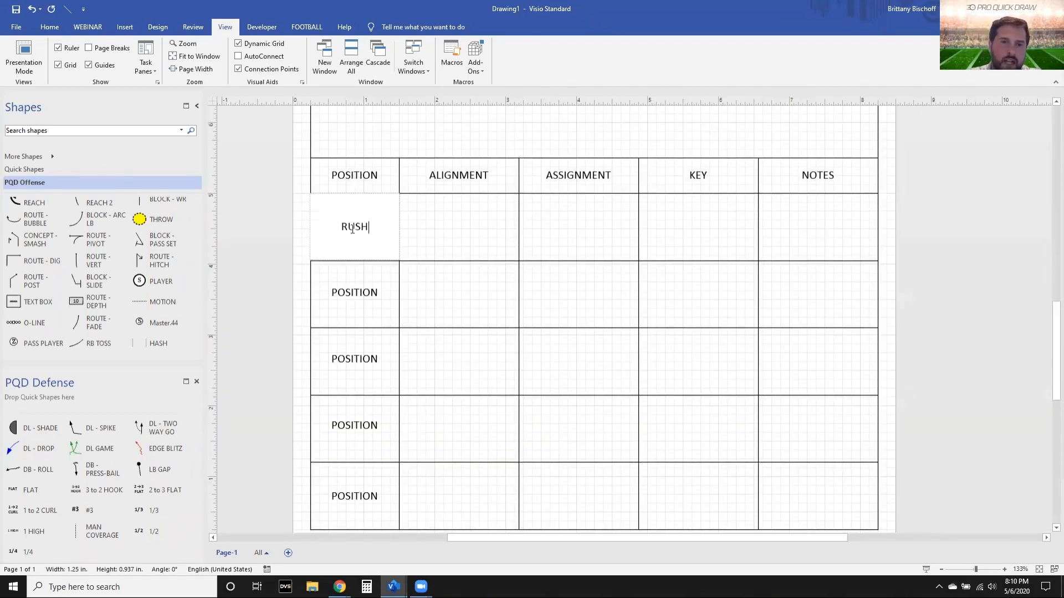
pyautogui.click(344, 291)
pyautogui.write('END')
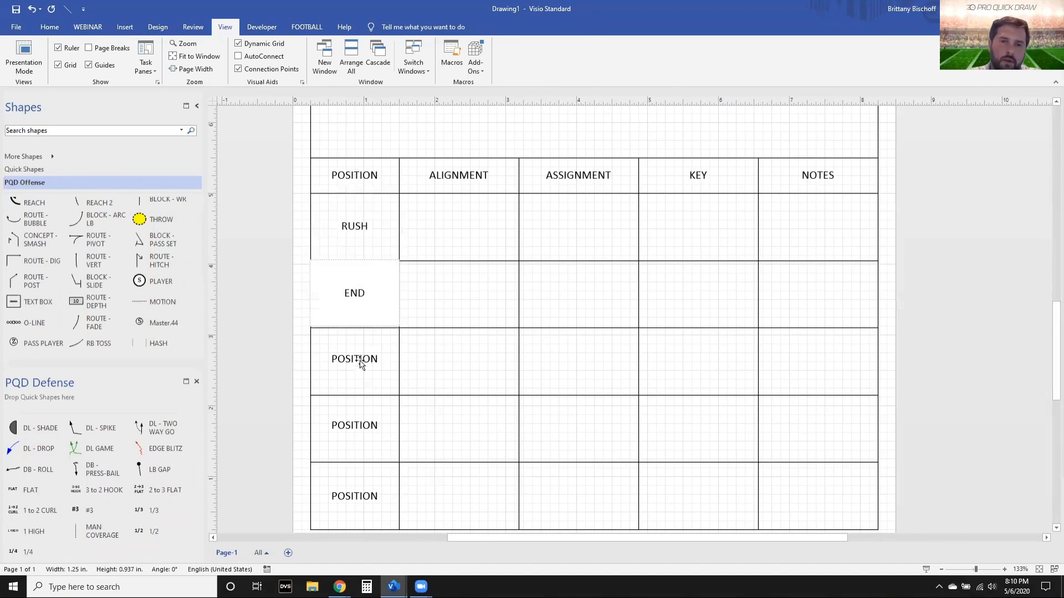
pyautogui.click(358, 359)
pyautogui.write('TACKLE')
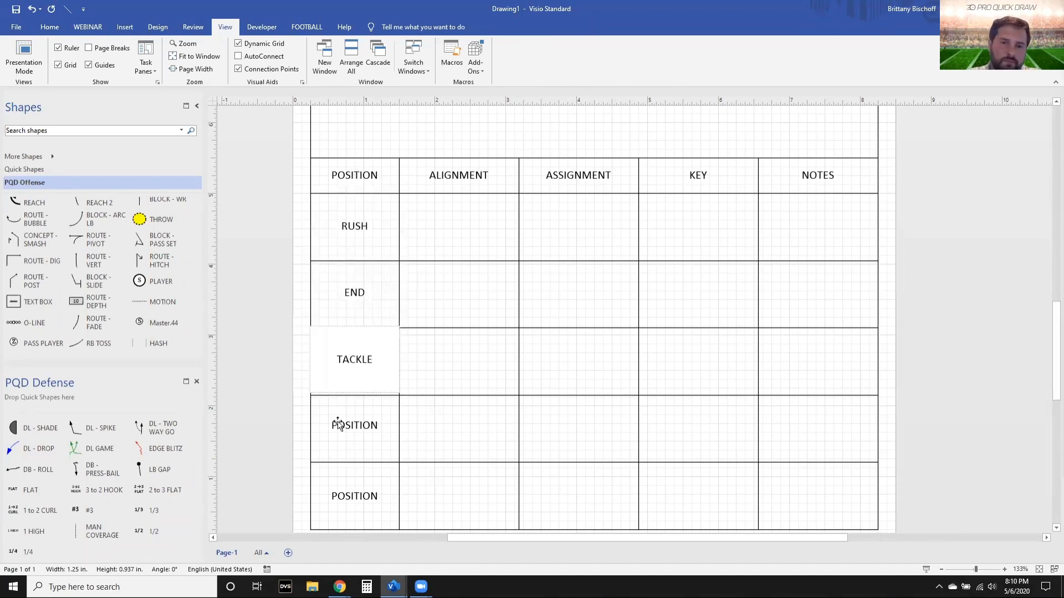
pyautogui.click(339, 424)
pyautogui.write('NOSE')
pyautogui.click(348, 498)
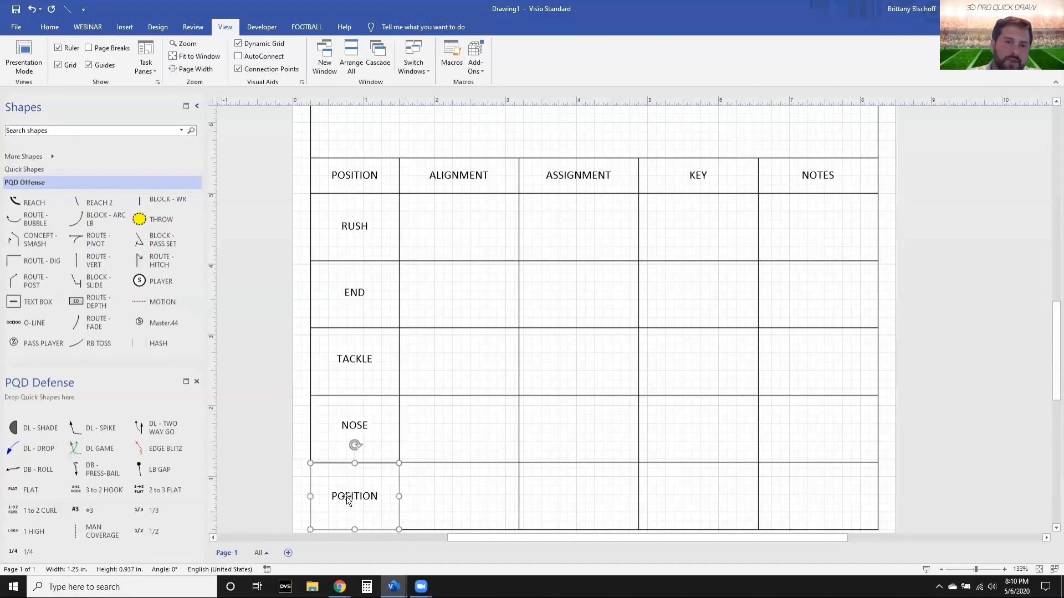
pyautogui.write('NICKEL')
pyautogui.click(253, 375)
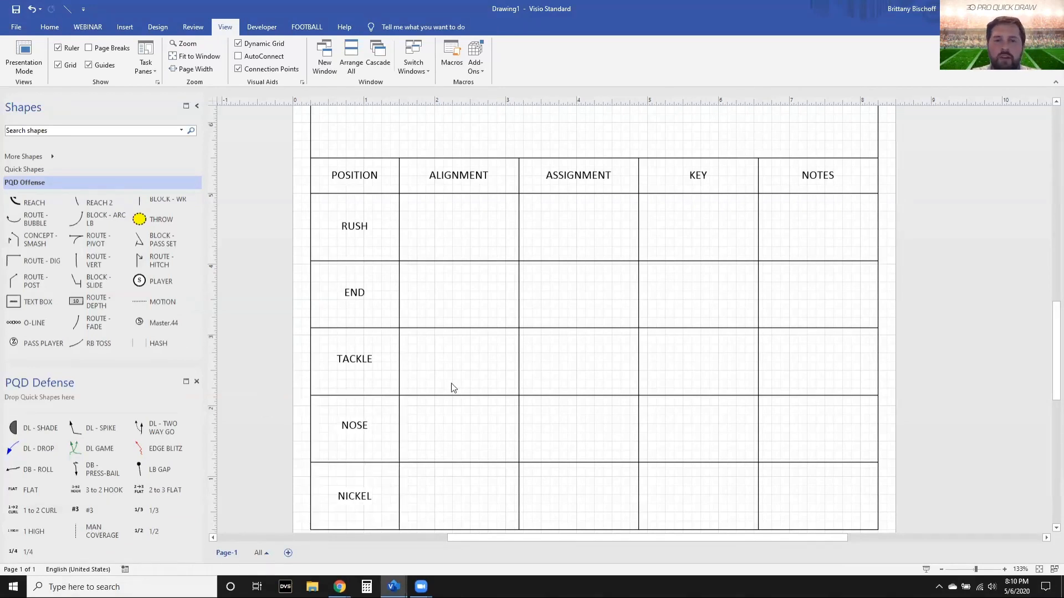
# Copy the ALIGNMENT box into the RUSH row, stretch it to about 0.94 in high and replace its wording with TEXT.
pyautogui.scroll(-1, 406, 384)
pyautogui.click(464, 233)
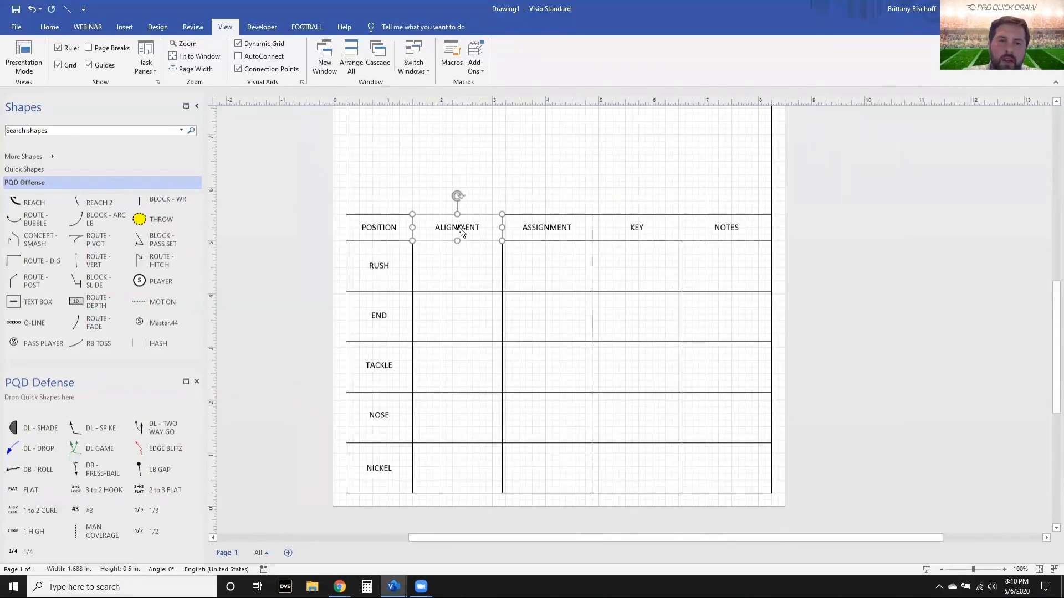
pyautogui.moveTo(458, 257); pyautogui.dragTo(455, 294)
pyautogui.write('TEXT')
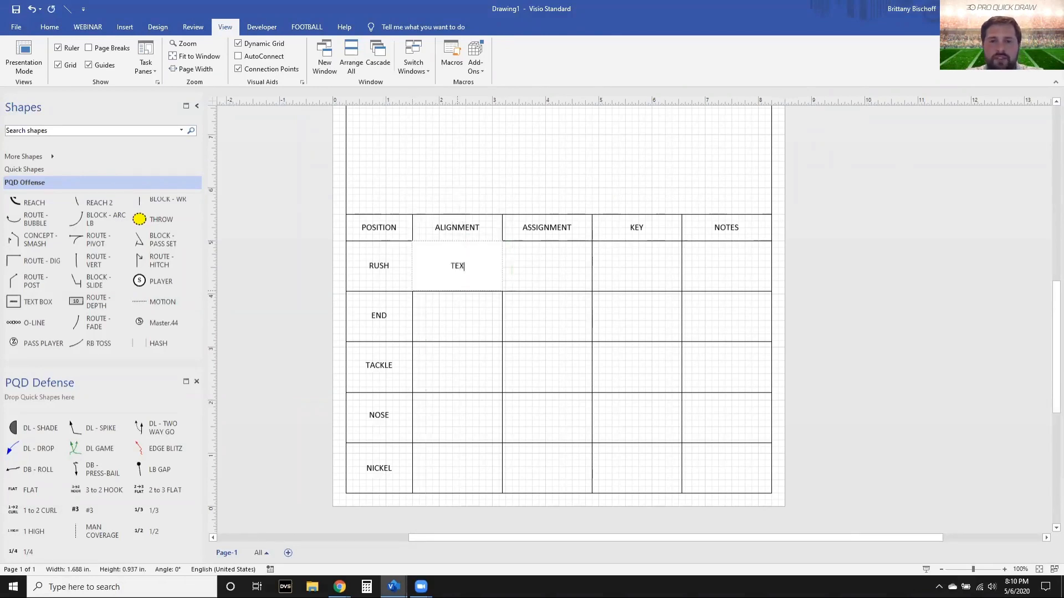
pyautogui.click(389, 159)
# Copy the TEXT box across the RUSH row, down the NOTES column to NOSE, and into the NOSE row's KEY and ASSIGNMENT cells.
pyautogui.click(453, 271)
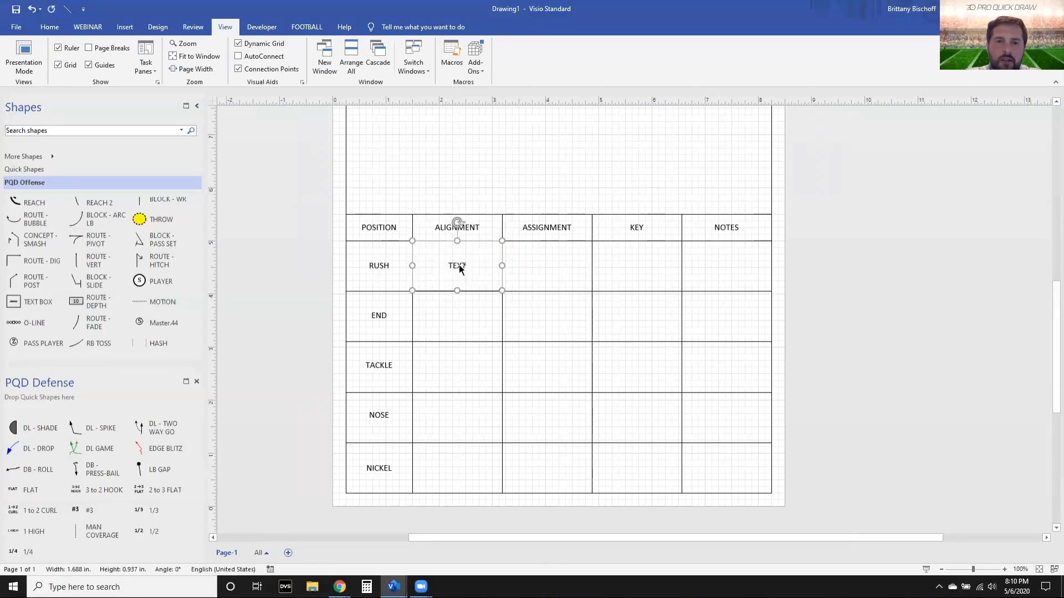
pyautogui.moveTo(453, 269); pyautogui.dragTo(643, 268)
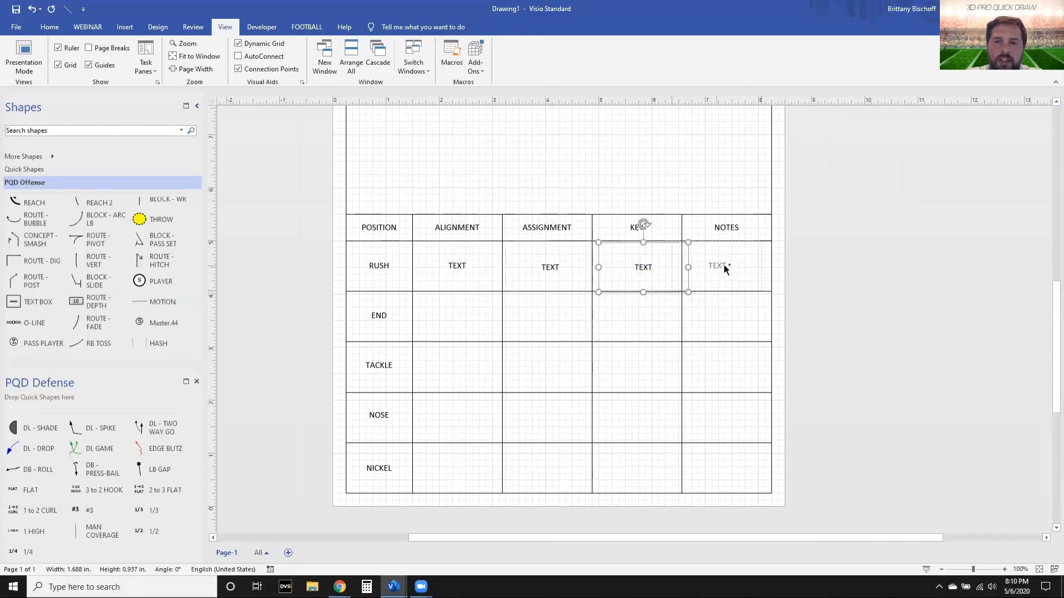
pyautogui.moveTo(724, 268); pyautogui.dragTo(726, 419)
pyautogui.moveTo(651, 413); pyautogui.dragTo(632, 421)
pyautogui.moveTo(637, 421); pyautogui.dragTo(553, 420)
pyautogui.click(859, 313)
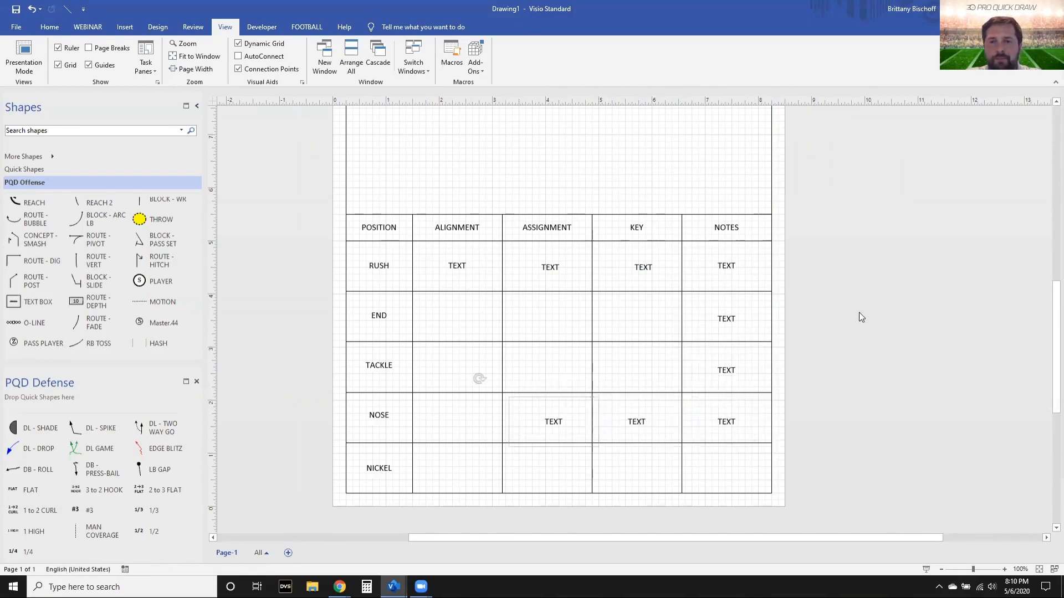
pyautogui.scroll(-1, 745, 324)
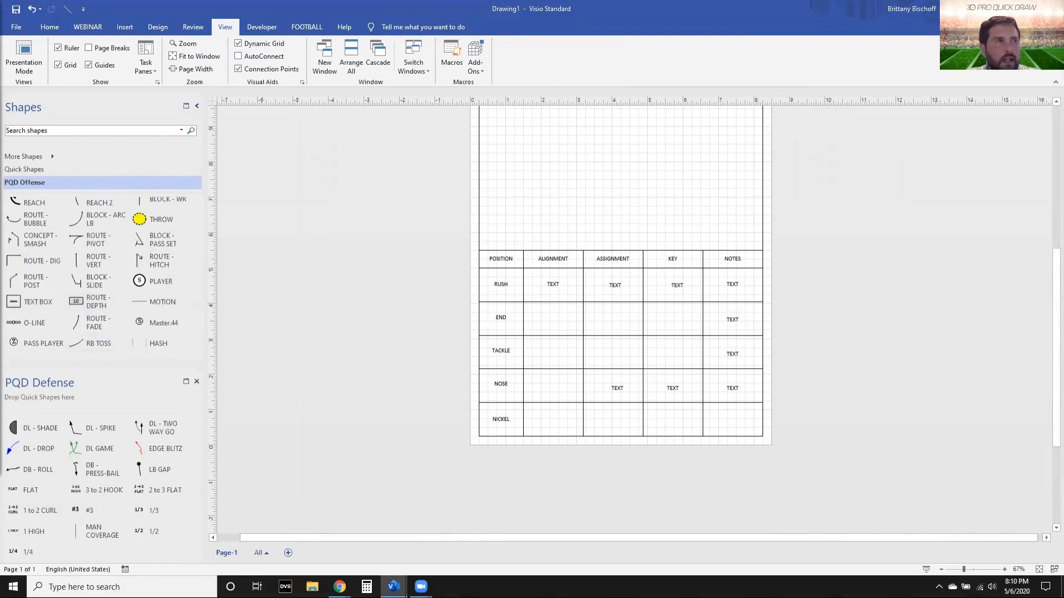
pyautogui.scroll(-1, 439, 249)
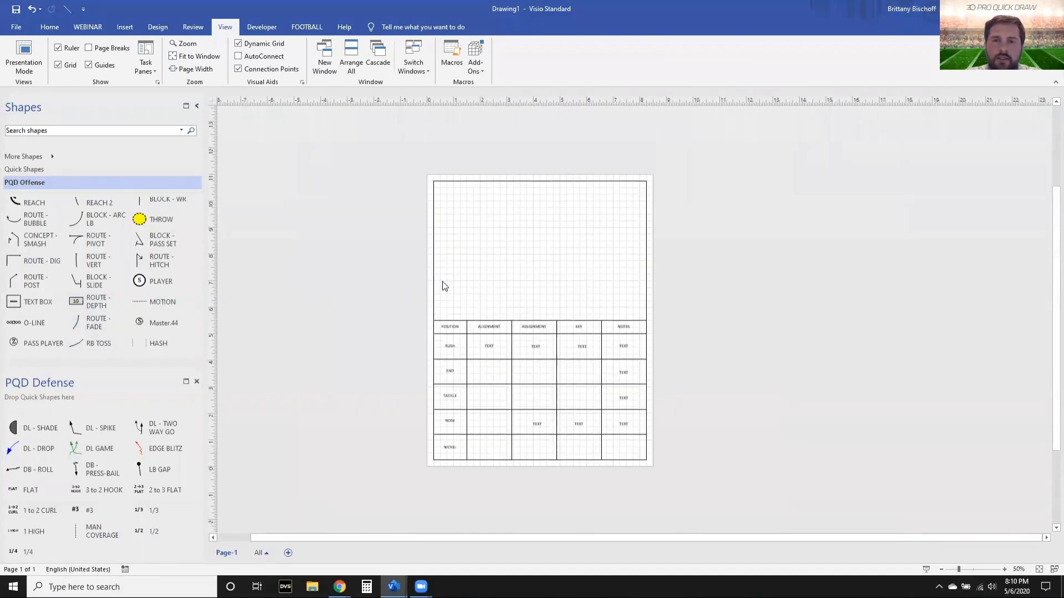
# Delete everything on the page, then paste the previously copied six-column layout and move it into place on the page.
pyautogui.hotkey('ctrl', 'a')
pyautogui.press('Delete')
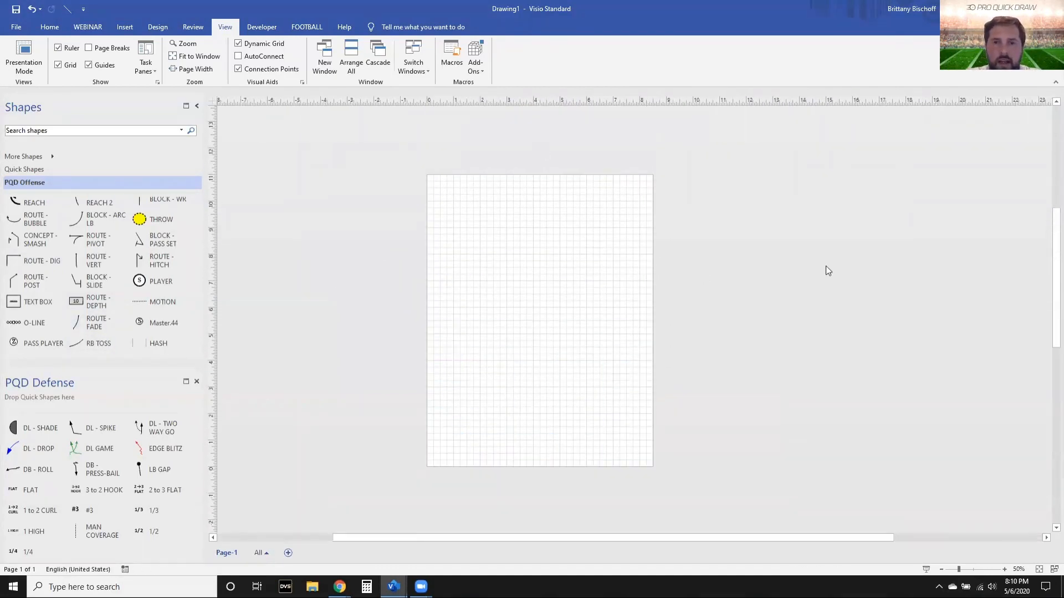
pyautogui.hotkey('ctrl', 'v')
pyautogui.moveTo(691, 239)
pyautogui.mouseDown()
pyautogui.moveTo(547, 213)
pyautogui.moveTo(542, 197)
pyautogui.mouseUp()
pyautogui.scroll(2, 529, 388)
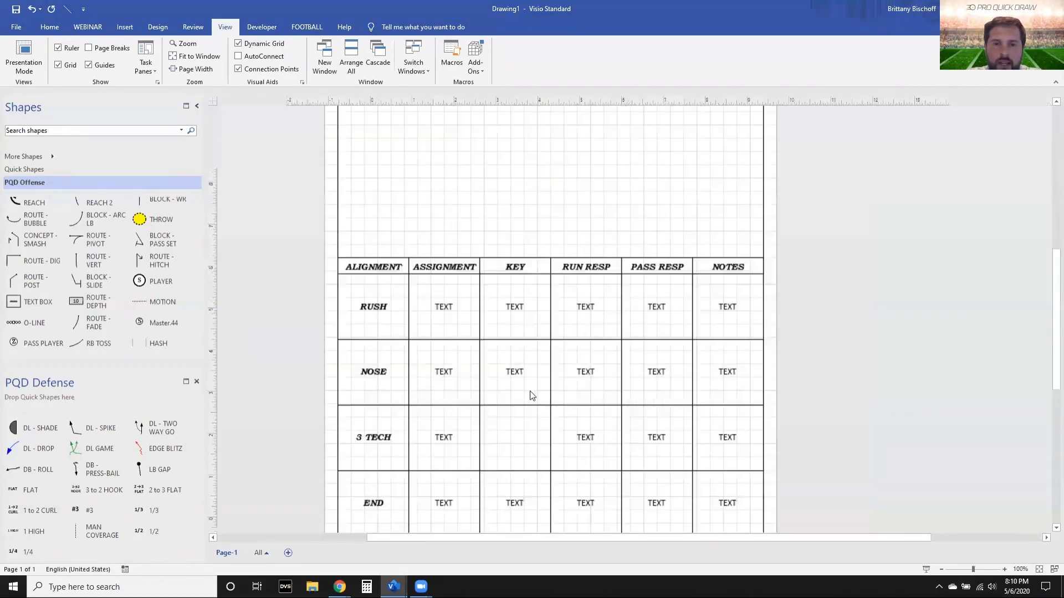
# Copy the TEXT box from the NOSE row's KEY cell into the empty KEY cell of the 3 TECH row.
pyautogui.scroll(1, 521, 376)
pyautogui.scroll(-3, 506, 264)
pyautogui.moveTo(506, 265); pyautogui.dragTo(517, 332)
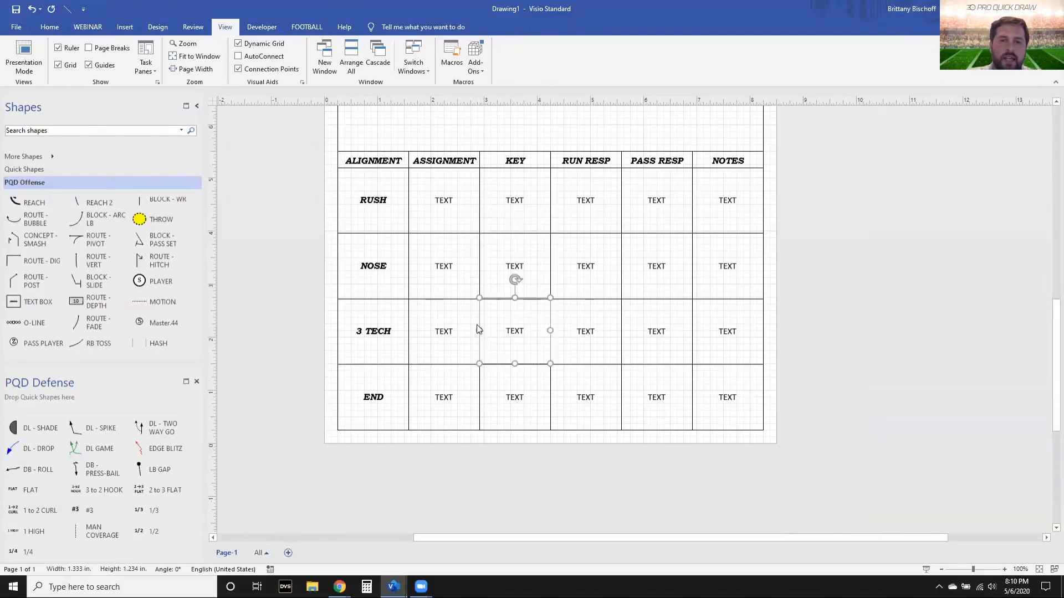
pyautogui.click(333, 184)
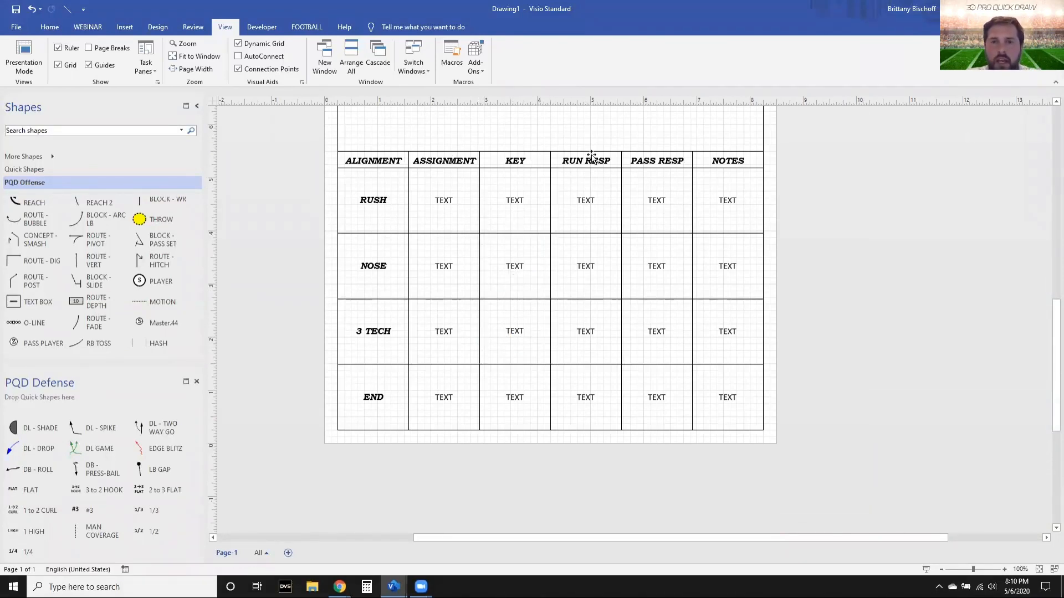
# Retitle the first column's ALIGNMENT header as POS.
pyautogui.scroll(2, 571, 277)
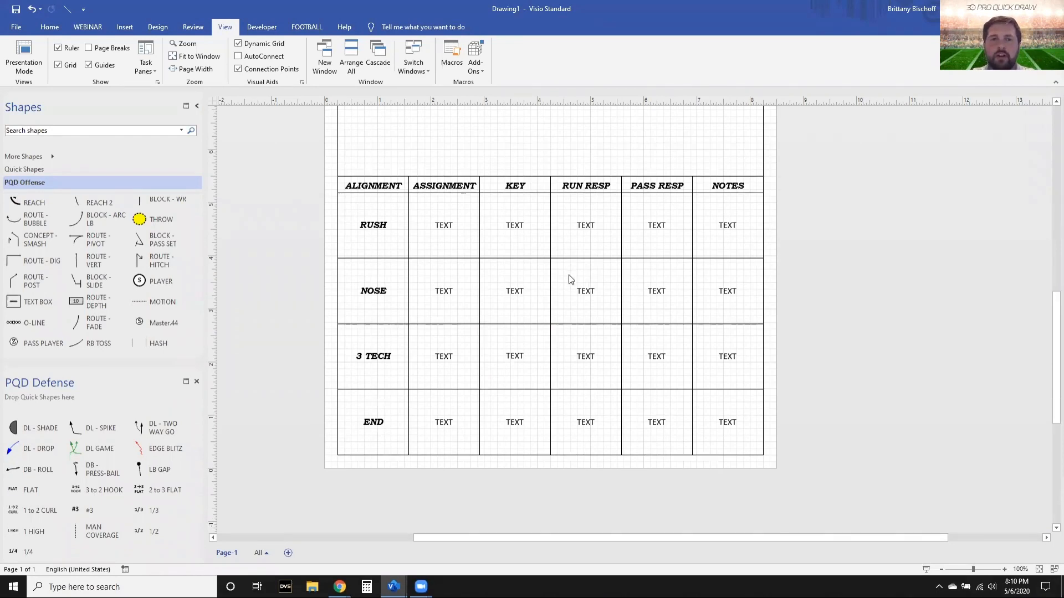
pyautogui.click(376, 194)
pyautogui.write('POSITI')
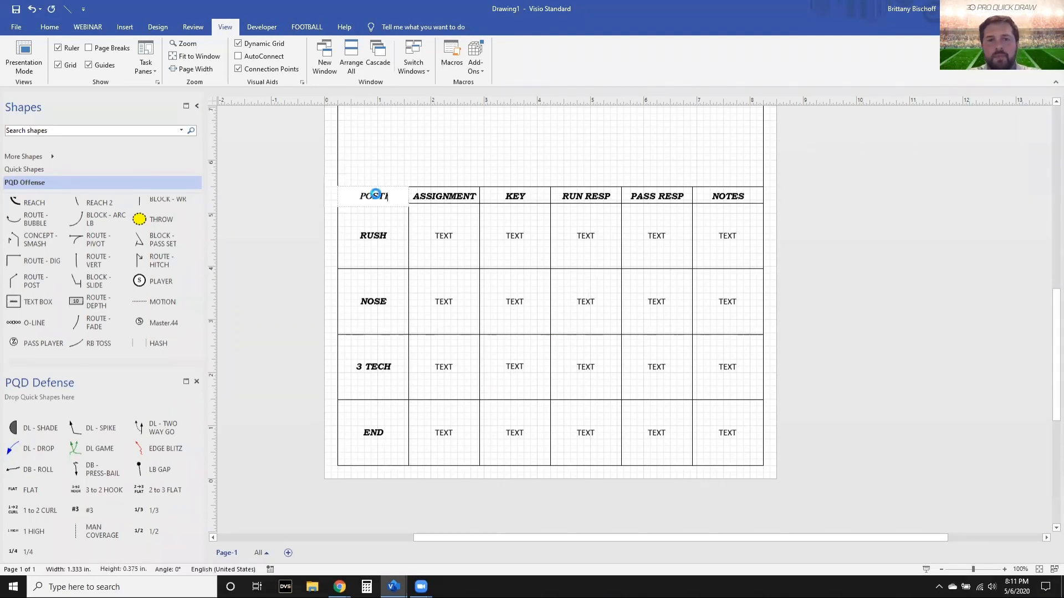
pyautogui.press('BackSpace')
pyautogui.press('BackSpace')
pyautogui.press('BackSpace')
pyautogui.click(403, 209)
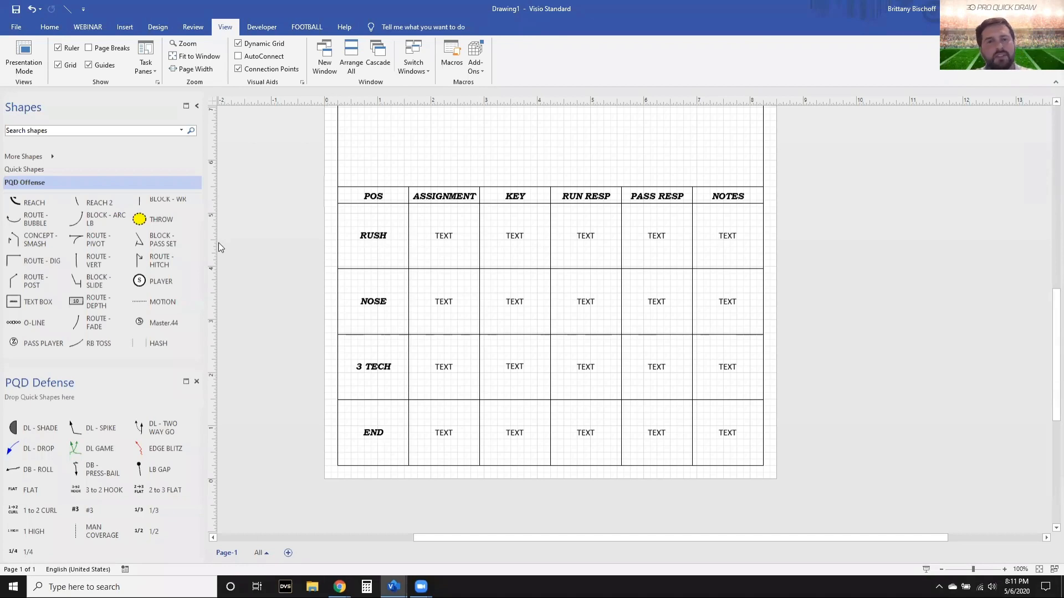
pyautogui.click(376, 235)
pyautogui.click(449, 236)
pyautogui.click(510, 233)
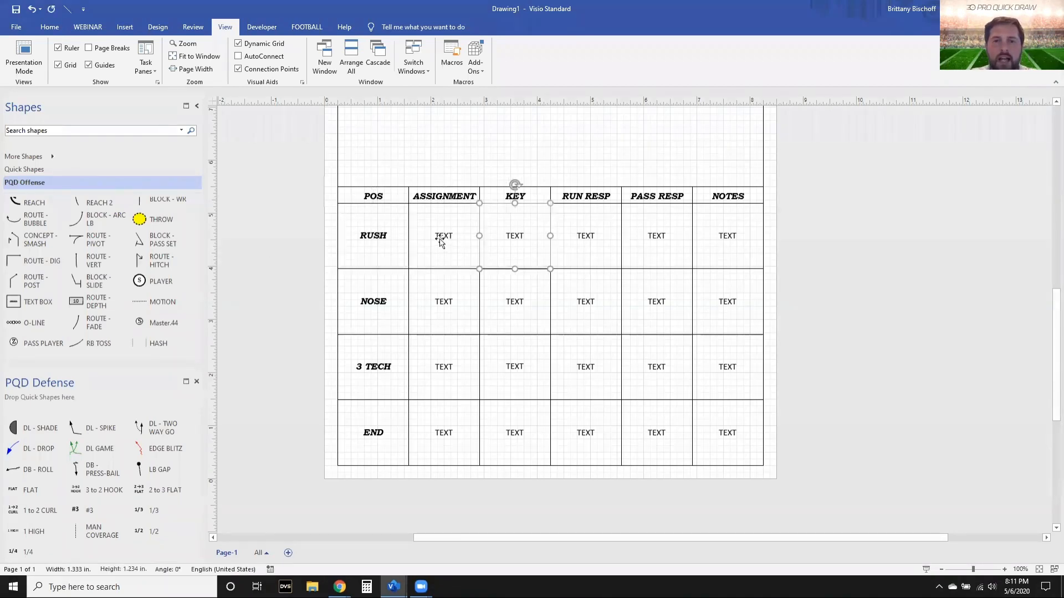
pyautogui.click(440, 241)
pyautogui.click(50, 26)
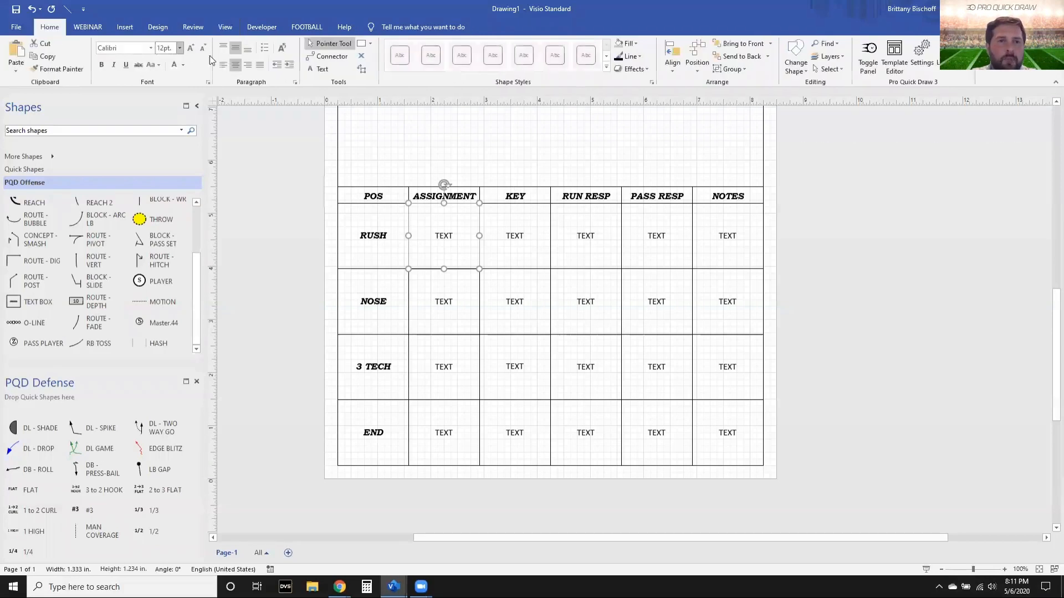
pyautogui.click(361, 44)
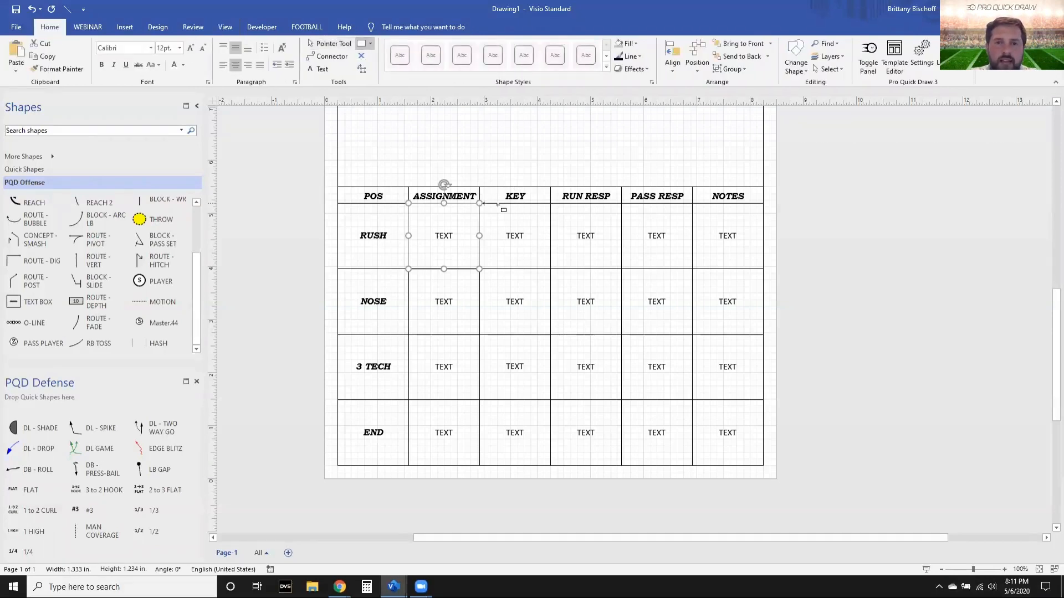
pyautogui.moveTo(478, 220); pyautogui.dragTo(530, 246)
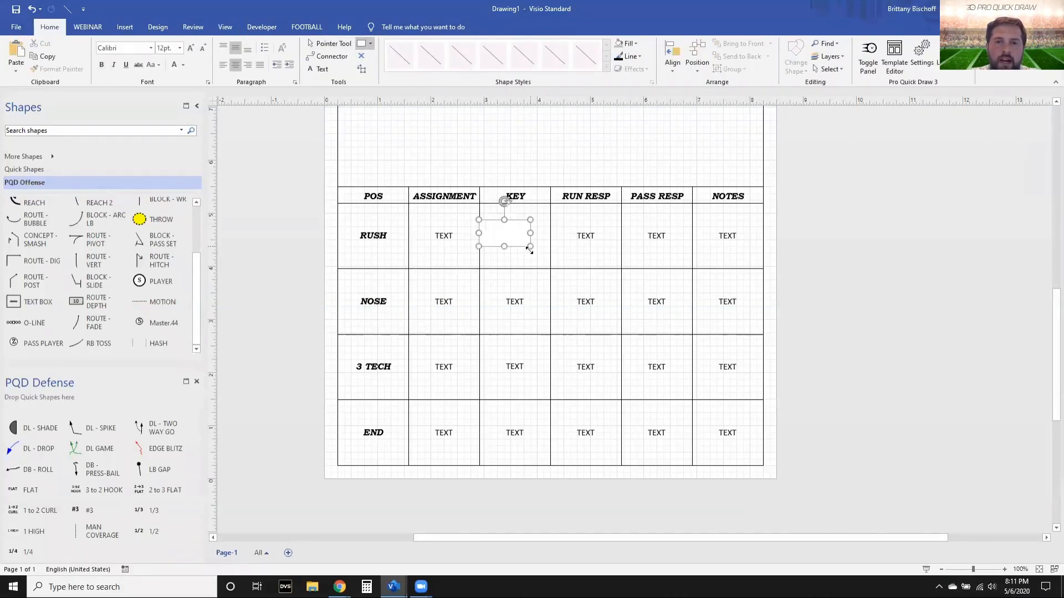
pyautogui.hotkey('ctrl', 'z')
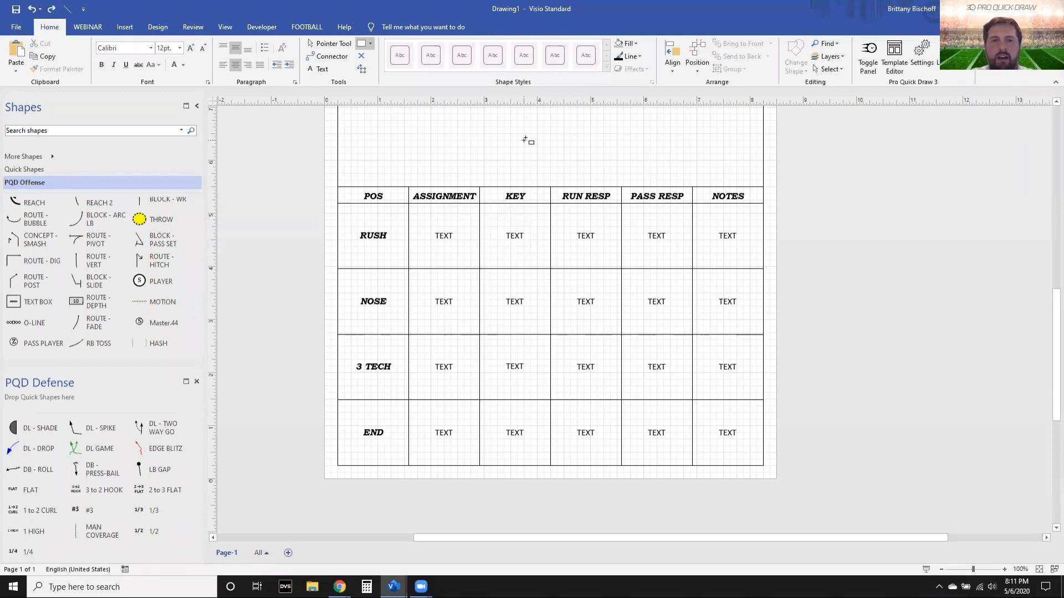
pyautogui.hotkey('ctrl', '1')
# Rename the page holding the finished grid layout as 1 UP TEXT.
pyautogui.scroll(1, 587, 167)
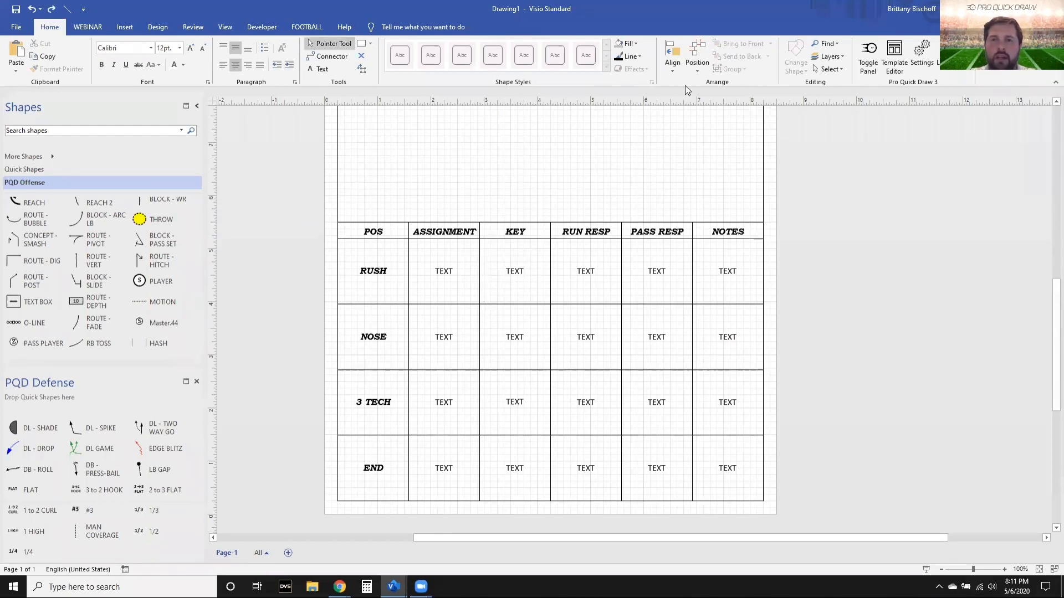
pyautogui.scroll(3, 573, 305)
pyautogui.scroll(-2, 574, 306)
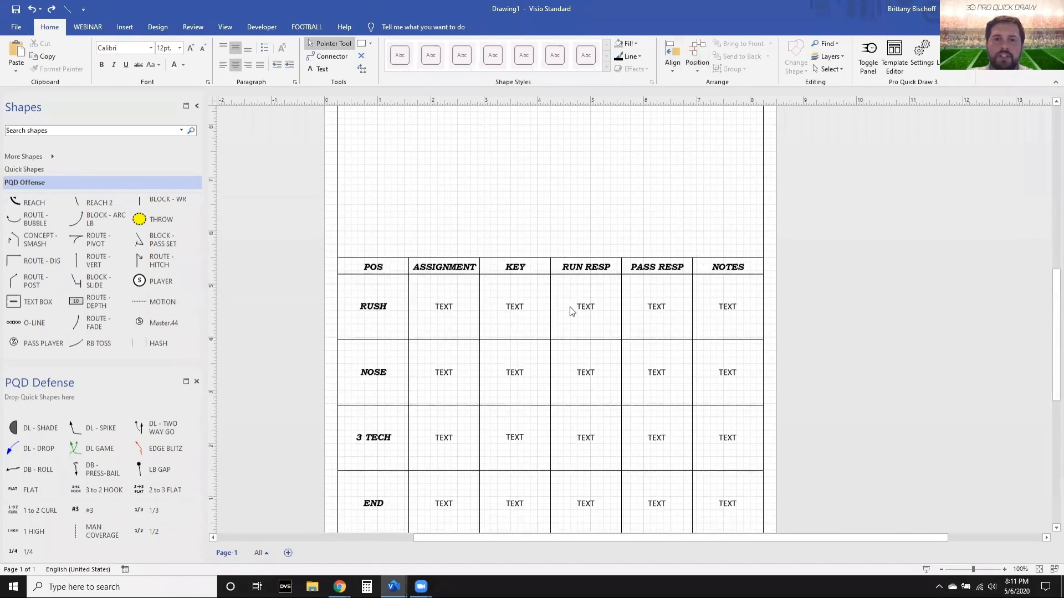
pyautogui.scroll(-2, 571, 310)
pyautogui.scroll(2, 520, 334)
pyautogui.hscroll(-1, 515, 362)
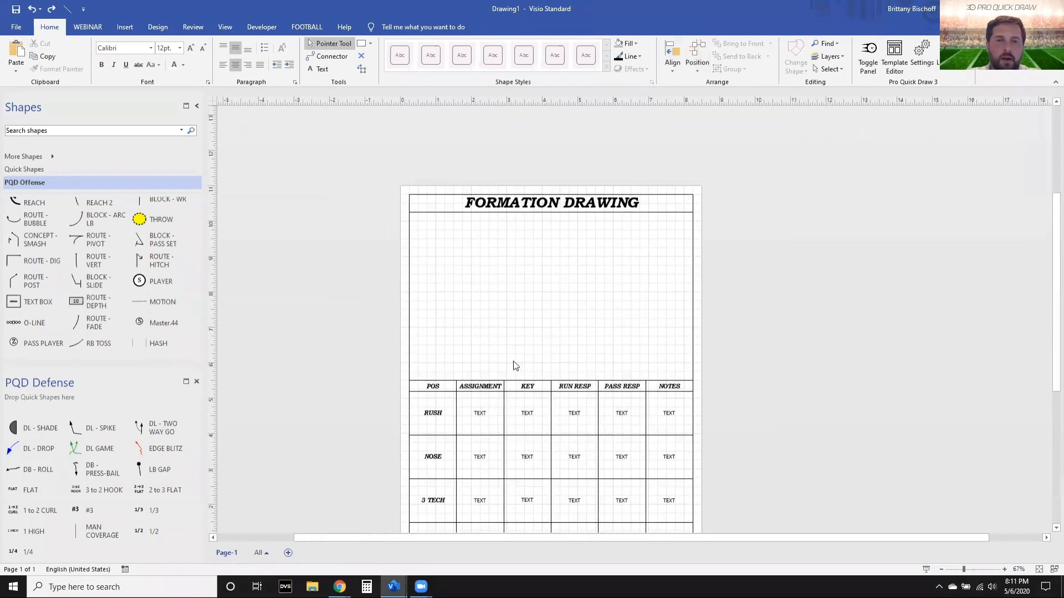
pyautogui.scroll(-1, 514, 362)
pyautogui.doubleClick(226, 554)
pyautogui.write('1')
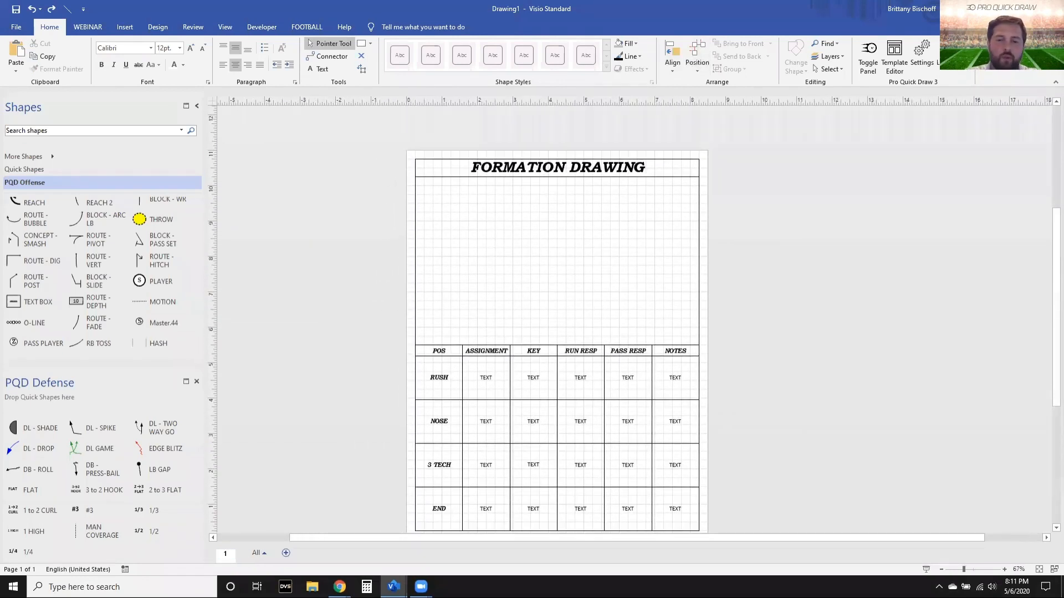
pyautogui.write(' UP TEXT')
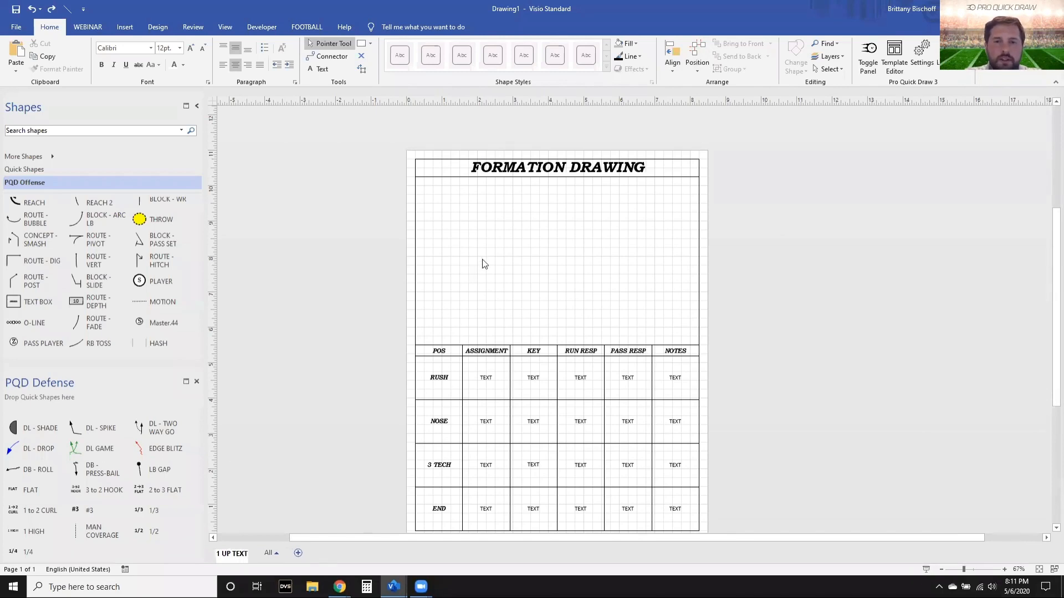
pyautogui.click(482, 264)
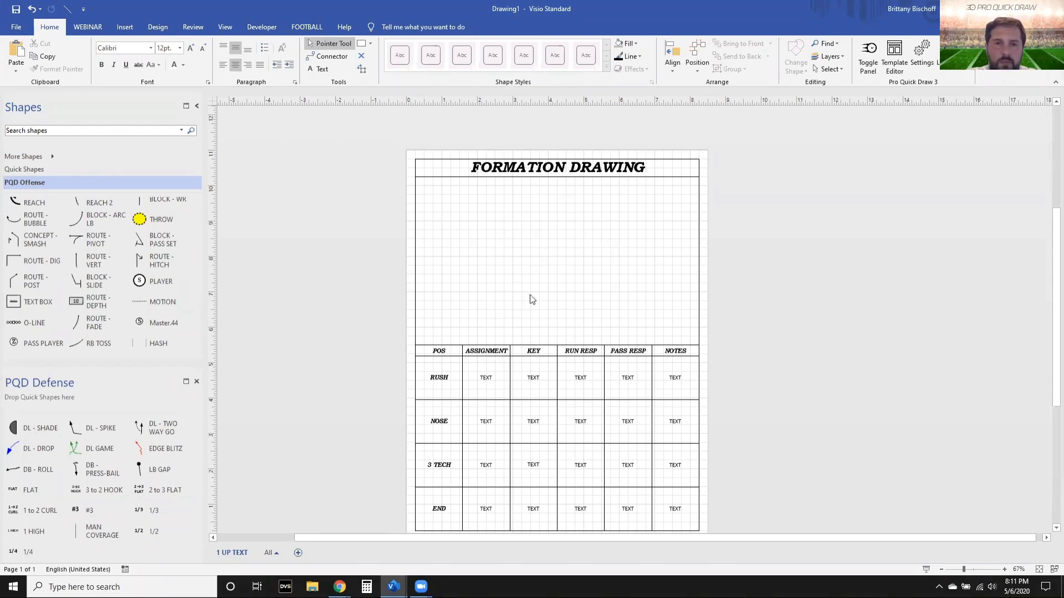
# Add a second page and copy the whole layout from the 1 UP TEXT page onto it.
pyautogui.click(297, 553)
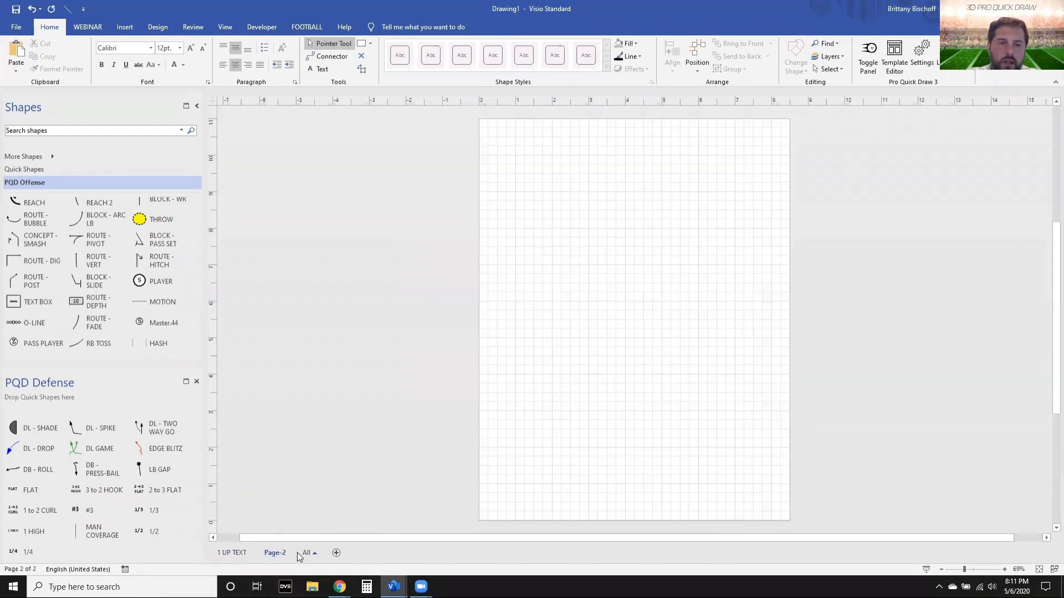
pyautogui.click(232, 553)
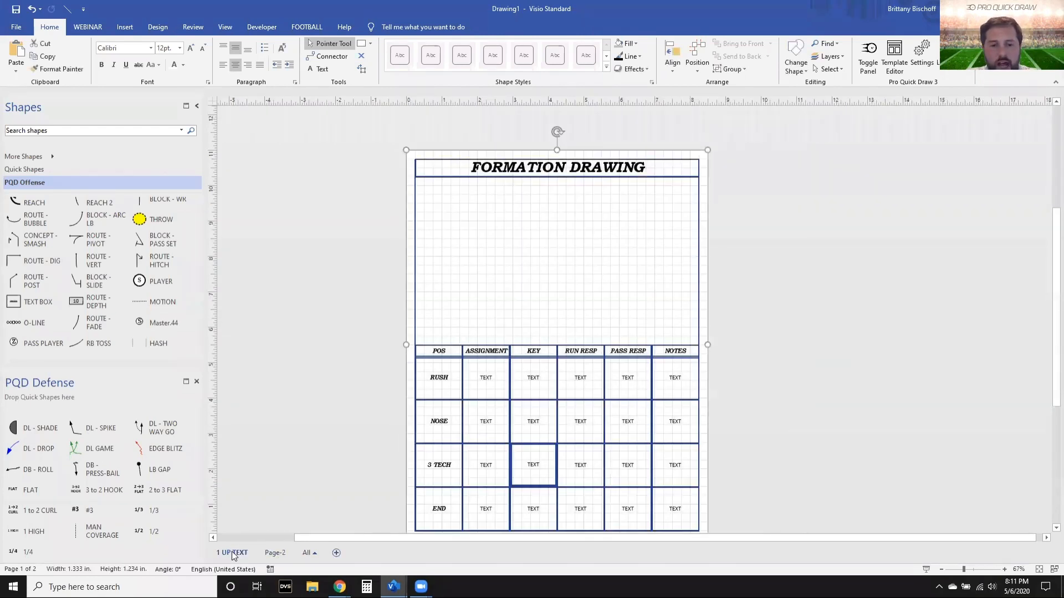
pyautogui.click(275, 553)
pyautogui.hotkey('ctrl', 'v')
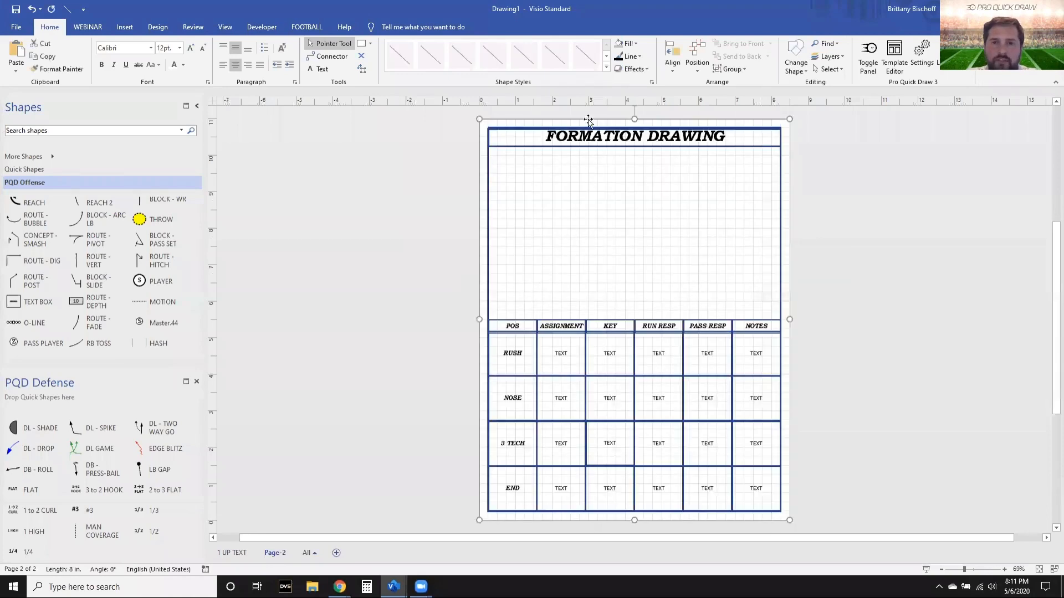
pyautogui.click(596, 174)
# Delete the column header row and the RUSH, NOSE and 3 TECH rows with their dividing lines on Page-2.
pyautogui.hscroll(2, 393, 288)
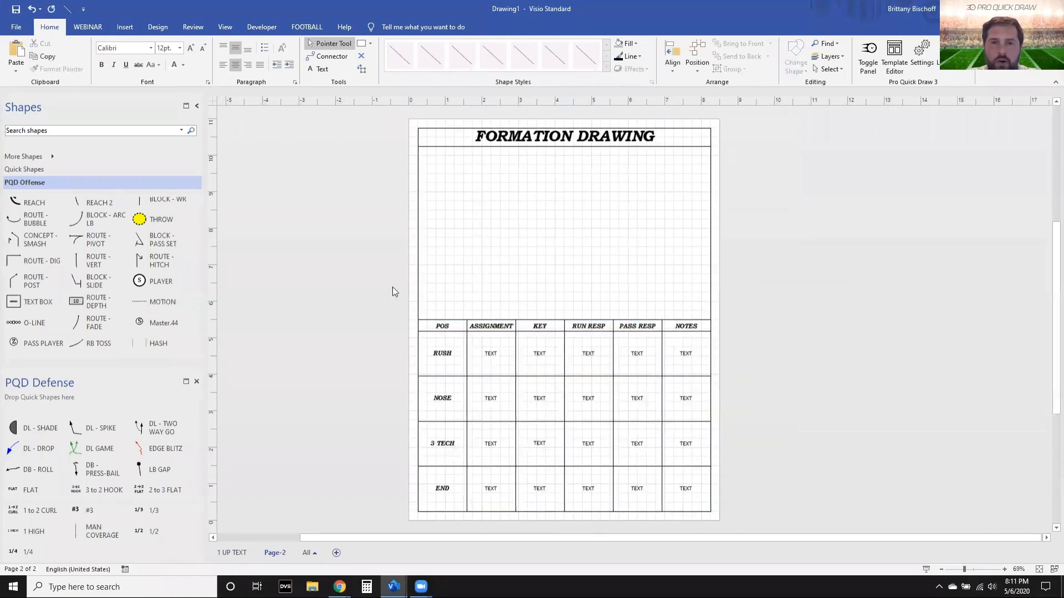
pyautogui.moveTo(382, 288); pyautogui.dragTo(786, 464)
pyautogui.press('Delete')
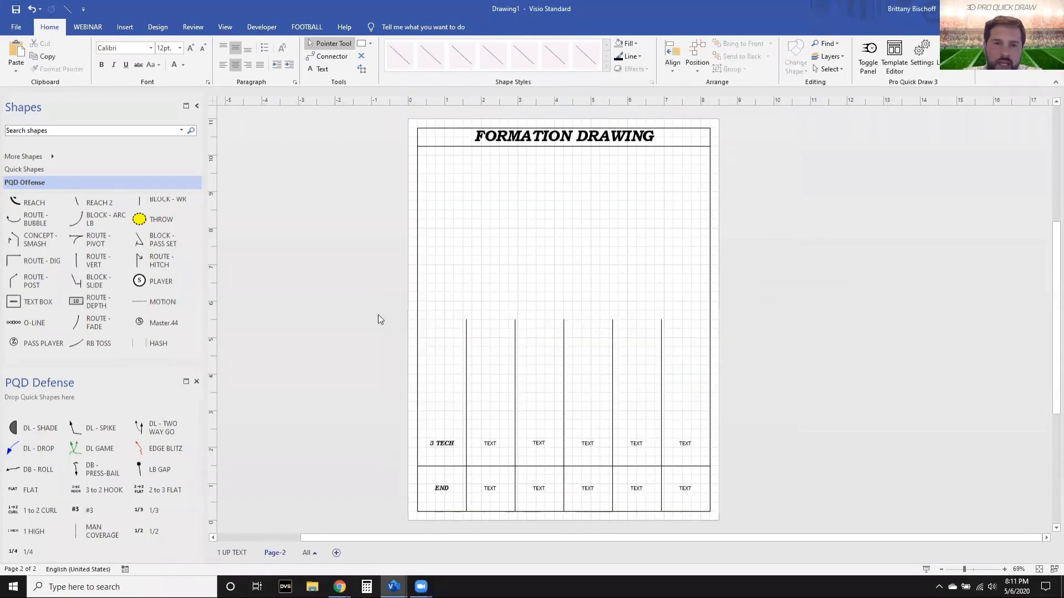
pyautogui.click(441, 443)
pyautogui.press('Delete')
pyautogui.moveTo(339, 400); pyautogui.dragTo(809, 491)
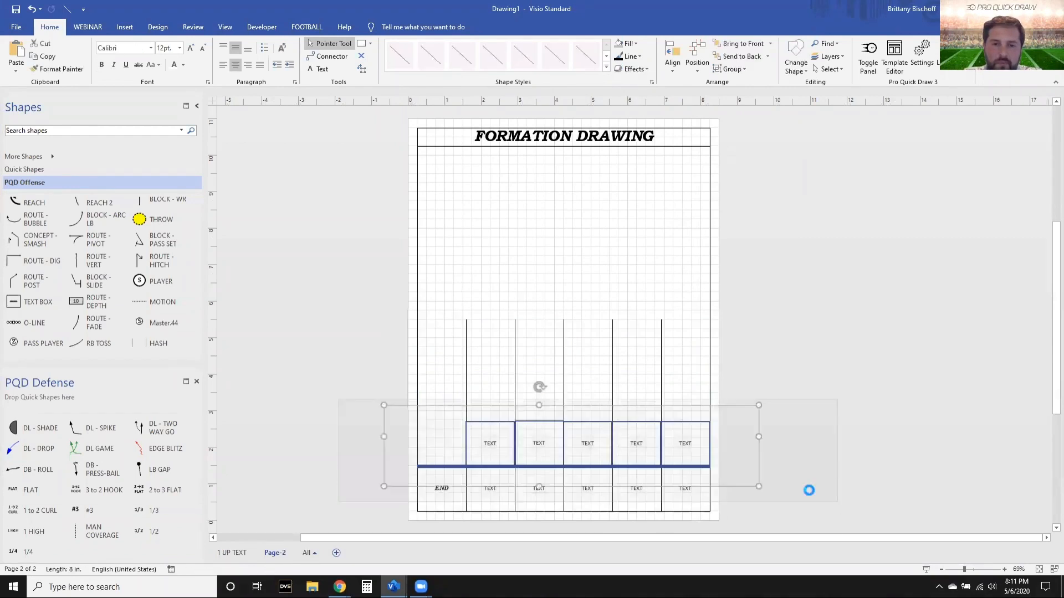
pyautogui.press('Delete')
# Delete the END label, that row's five TEXT boxes and the remaining vertical column dividers.
pyautogui.click(441, 490)
pyautogui.press('Delete')
pyautogui.click(498, 491)
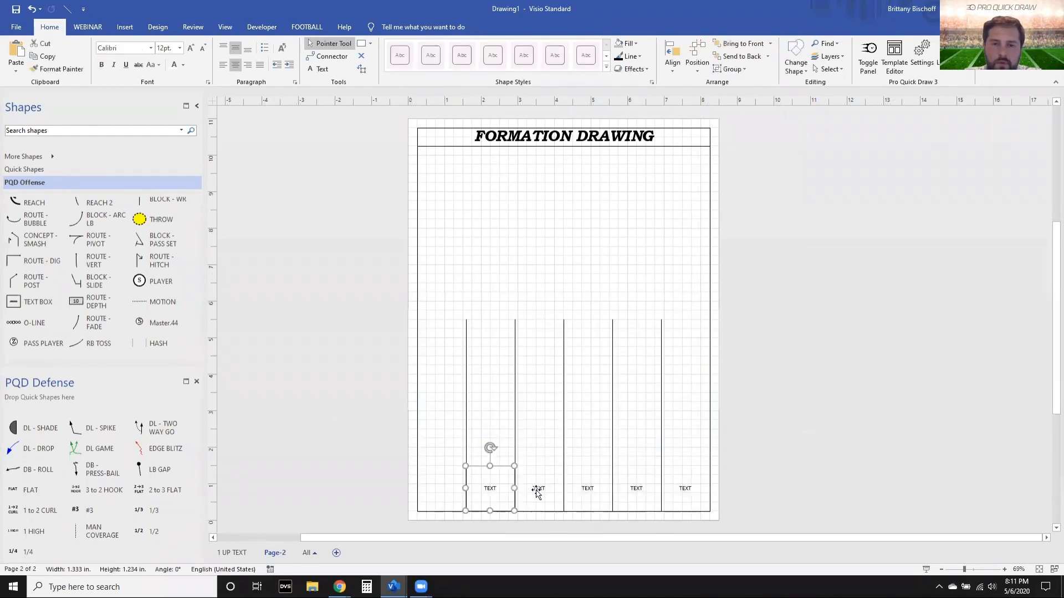
pyautogui.press('Delete')
pyautogui.click(536, 492)
pyautogui.press('Delete')
pyautogui.click(586, 491)
pyautogui.press('Delete')
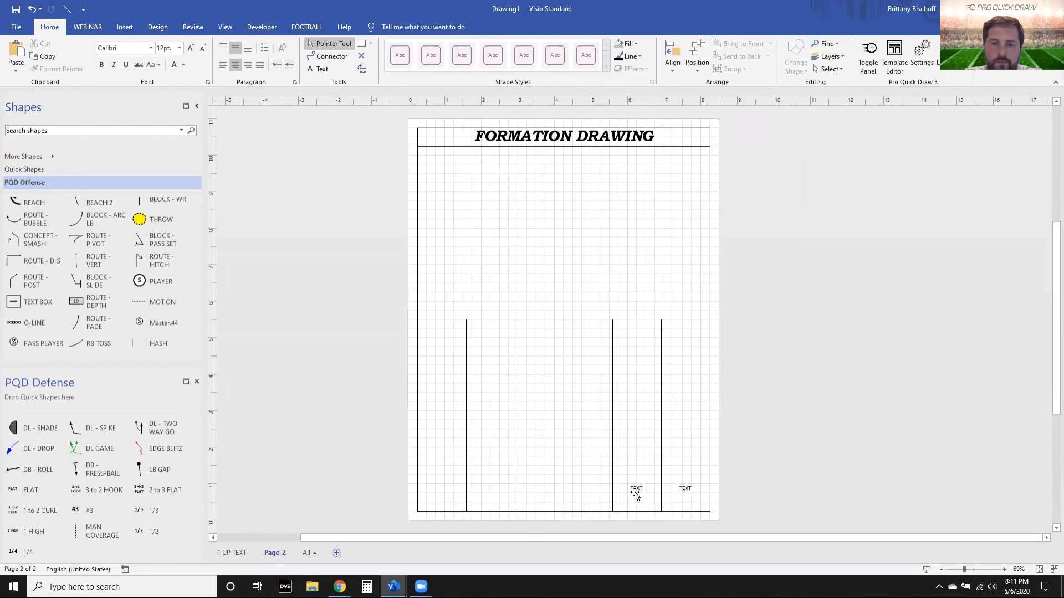
pyautogui.click(636, 492)
pyautogui.press('Delete')
pyautogui.click(685, 489)
pyautogui.press('Delete')
pyautogui.moveTo(440, 295); pyautogui.dragTo(679, 507)
pyautogui.press('Delete')
# Draw a horizontal line across the page frame from border to border, at about the 6-inch ruler mark.
pyautogui.scroll(1, 580, 357)
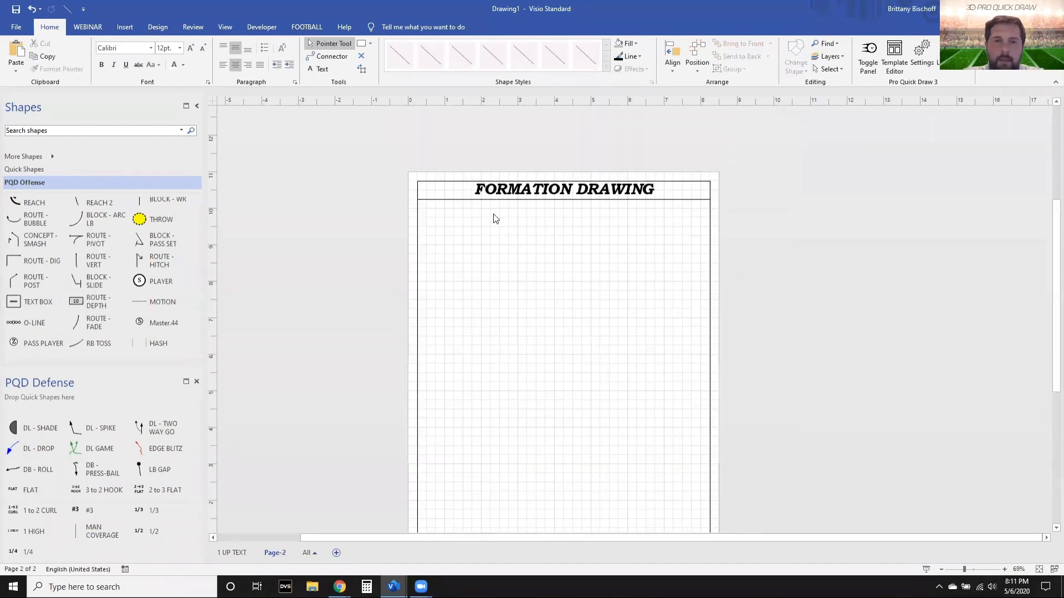
pyautogui.scroll(-1, 457, 153)
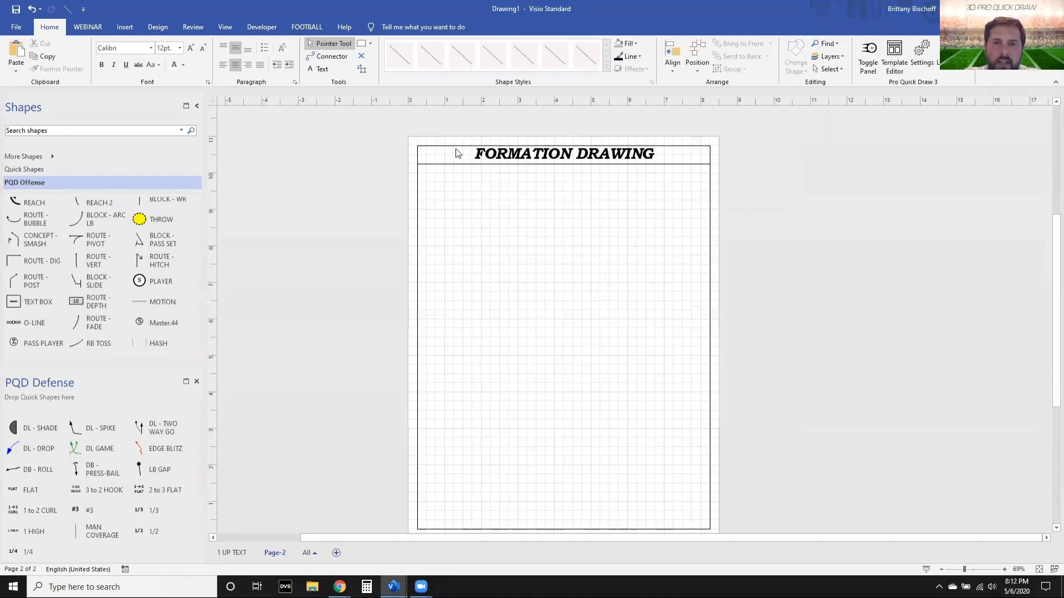
pyautogui.click(458, 146)
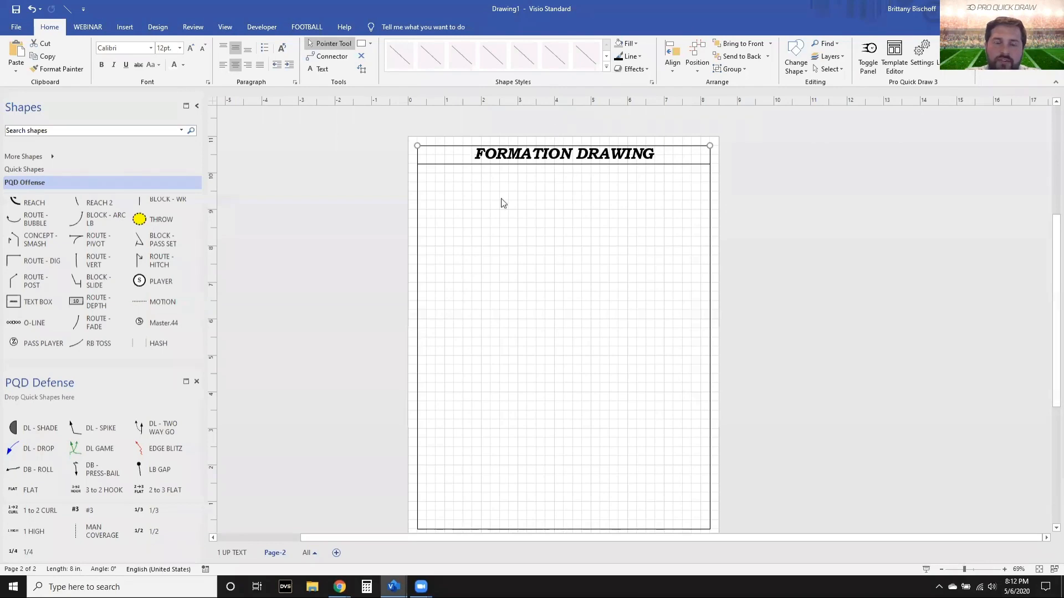
pyautogui.scroll(-1, 548, 256)
pyautogui.hotkey('ctrl', '6')
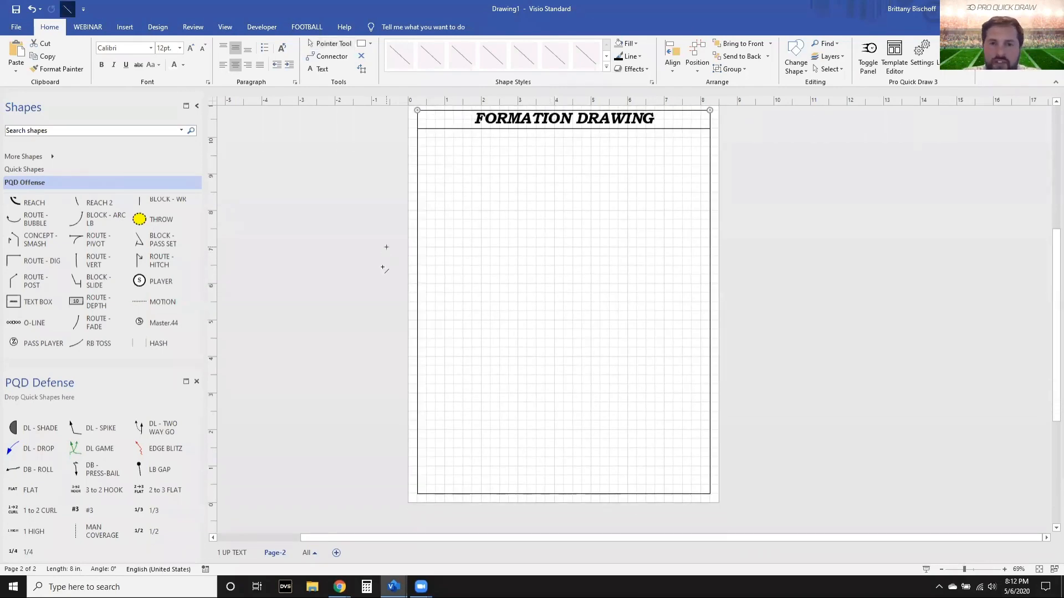
pyautogui.moveTo(419, 286); pyautogui.dragTo(712, 283)
pyautogui.hotkey('ctrl', '1')
# Distribute the line under the title, the new middle line and the frame's bottom line evenly in the vertical direction.
pyautogui.click(466, 129)
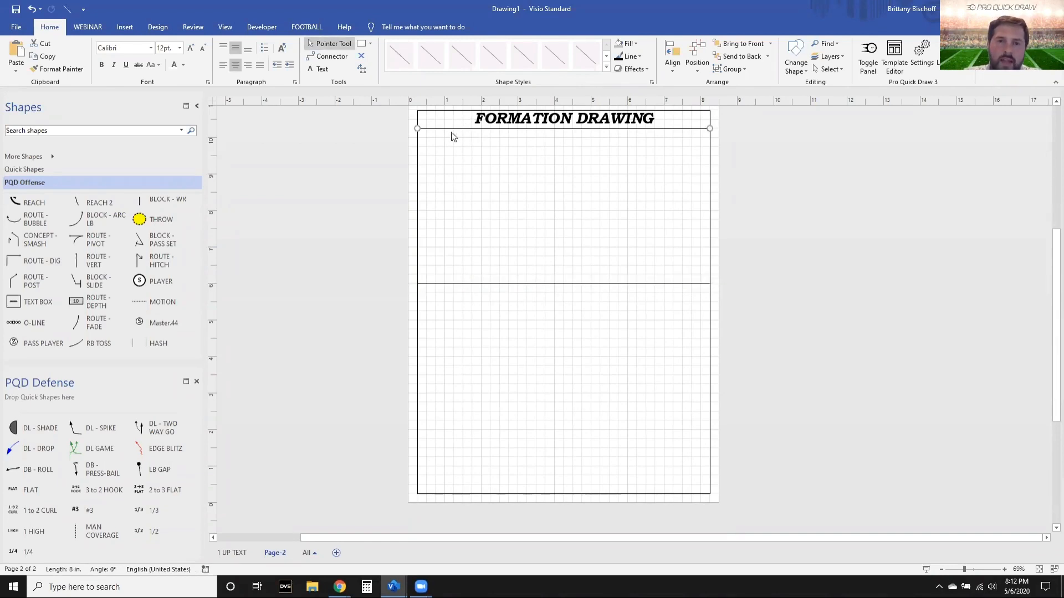
pyautogui.keyDown('shift'); pyautogui.click(464, 282); pyautogui.keyUp('shift')
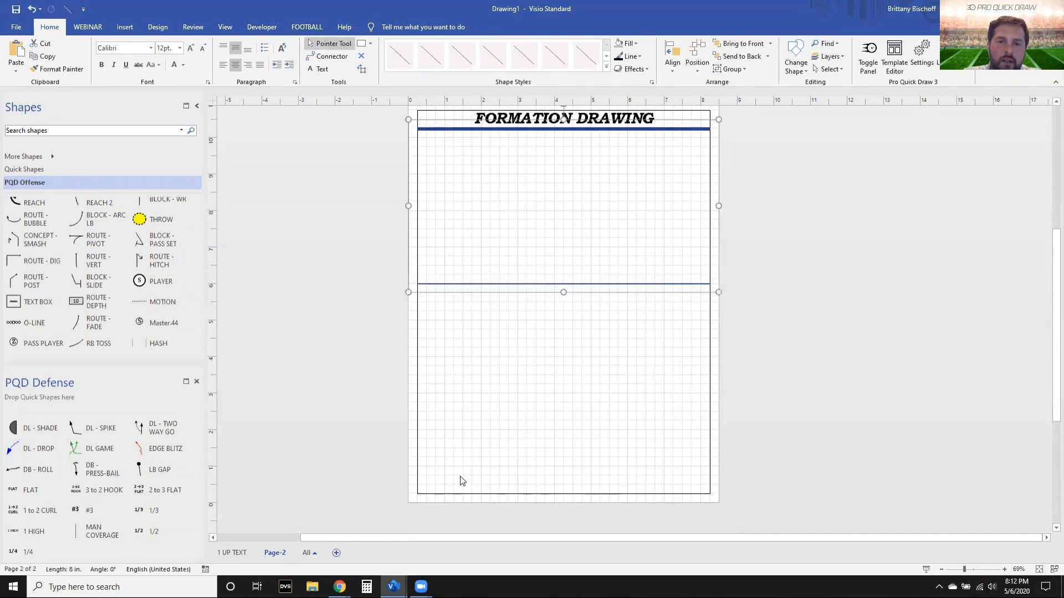
pyautogui.keyDown('shift'); pyautogui.click(459, 492); pyautogui.keyUp('shift')
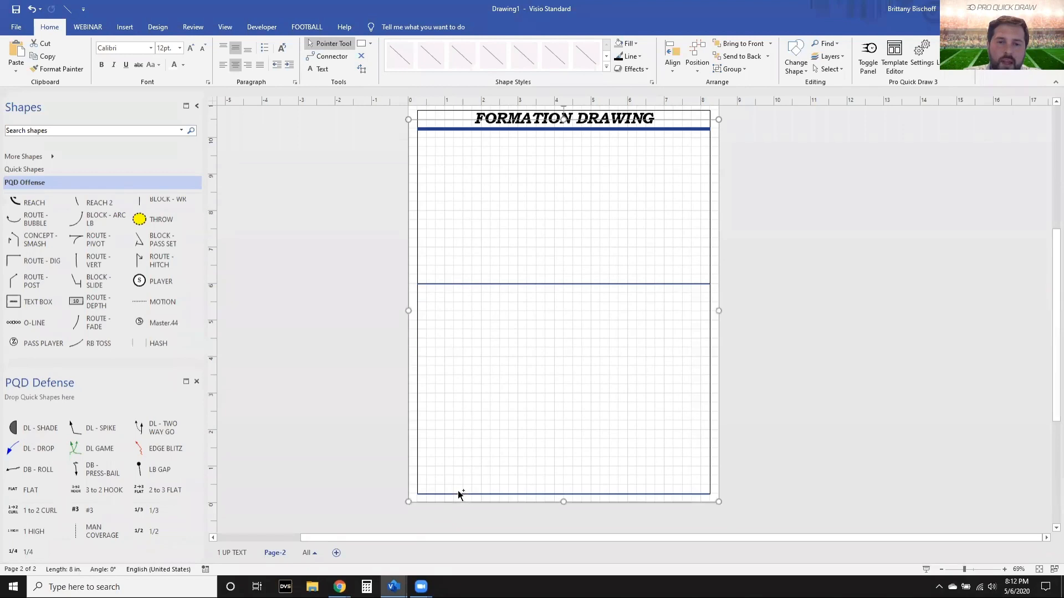
pyautogui.click(697, 56)
pyautogui.click(732, 149)
pyautogui.click(764, 261)
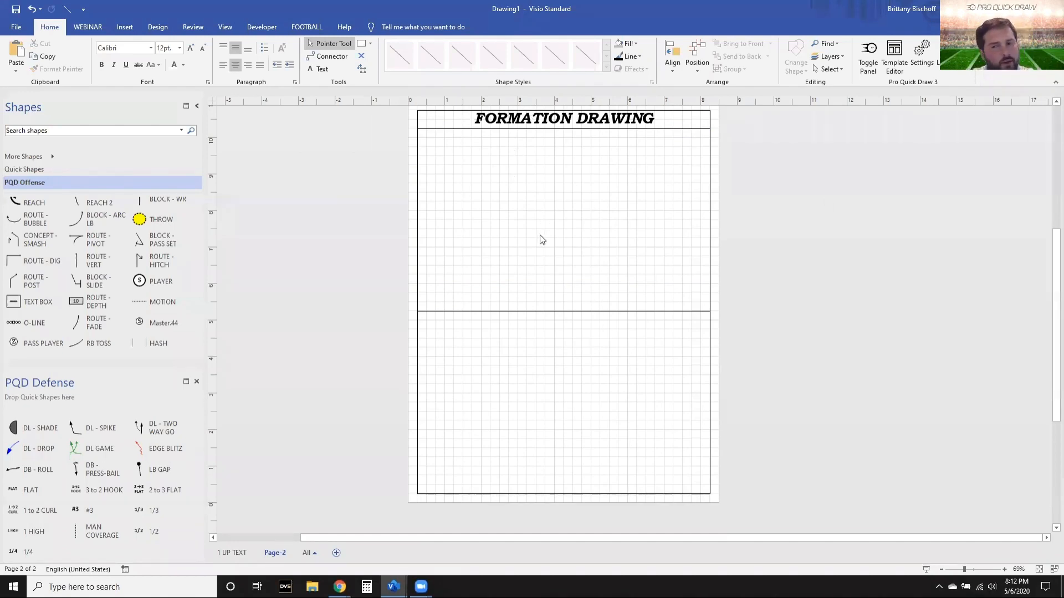
# Examine the available options for aligning shapes and for spacing and distributing them.
pyautogui.scroll(3, 150, 261)
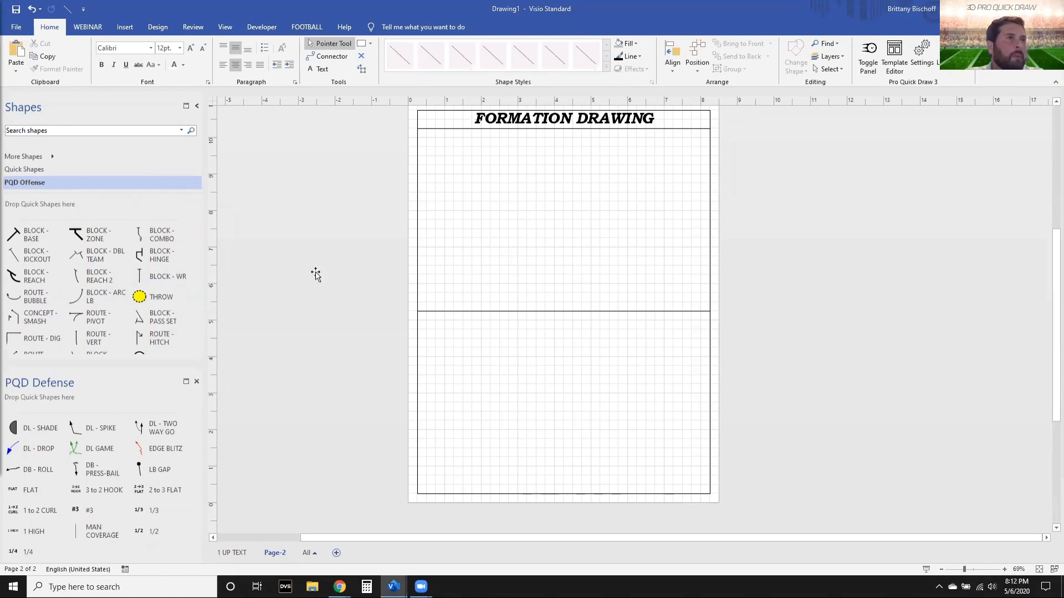
pyautogui.hscroll(1, 456, 235)
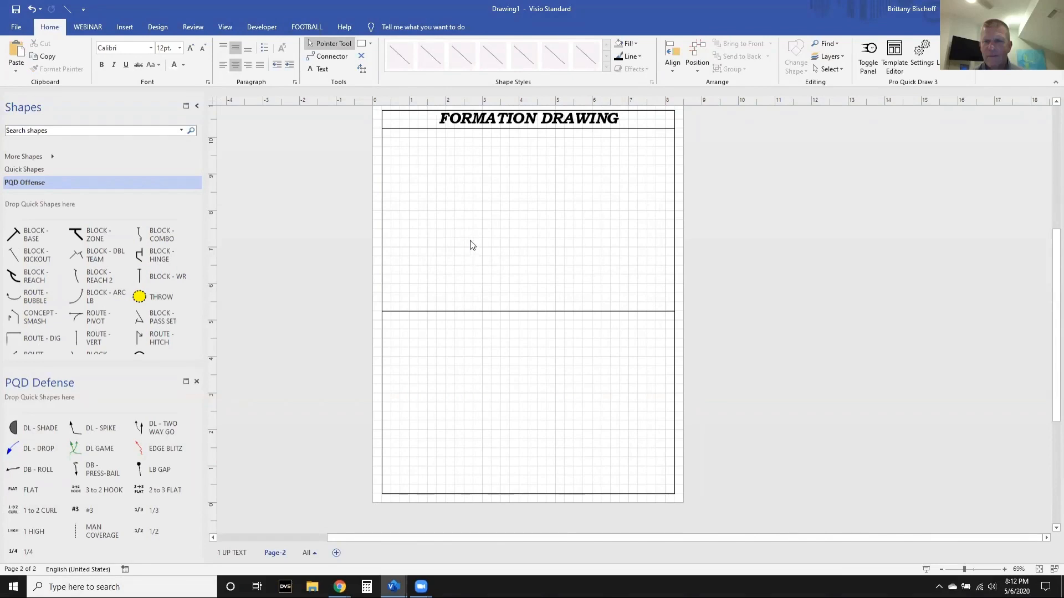
pyautogui.click(672, 56)
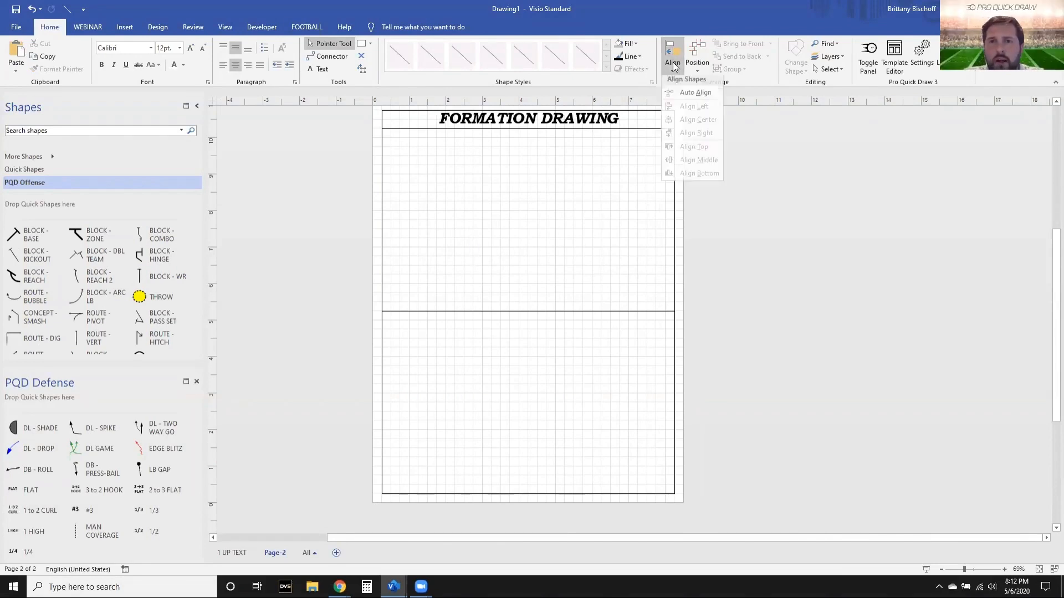
pyautogui.click(754, 246)
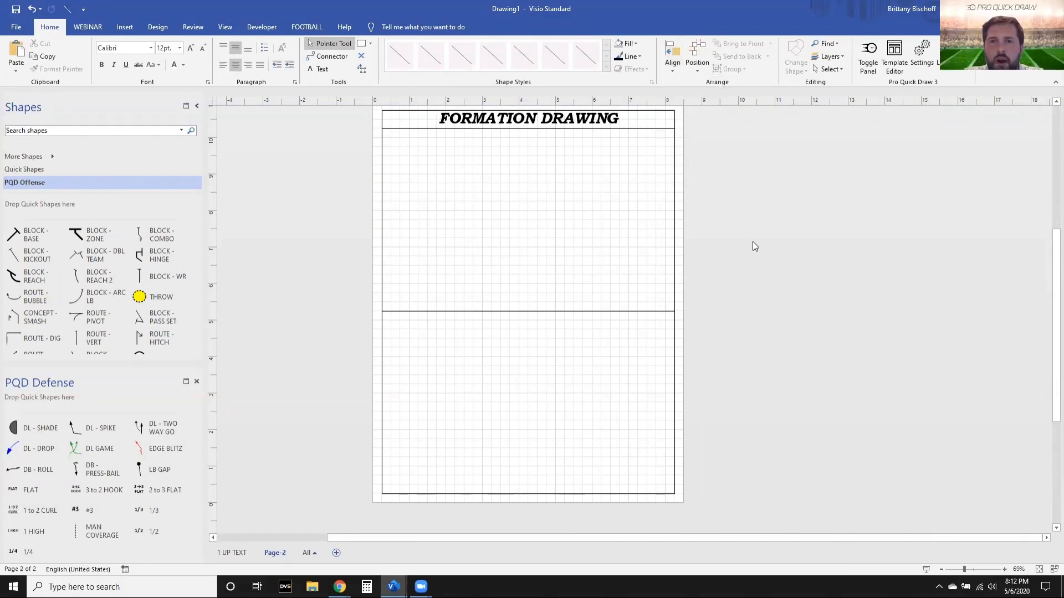
pyautogui.click(672, 61)
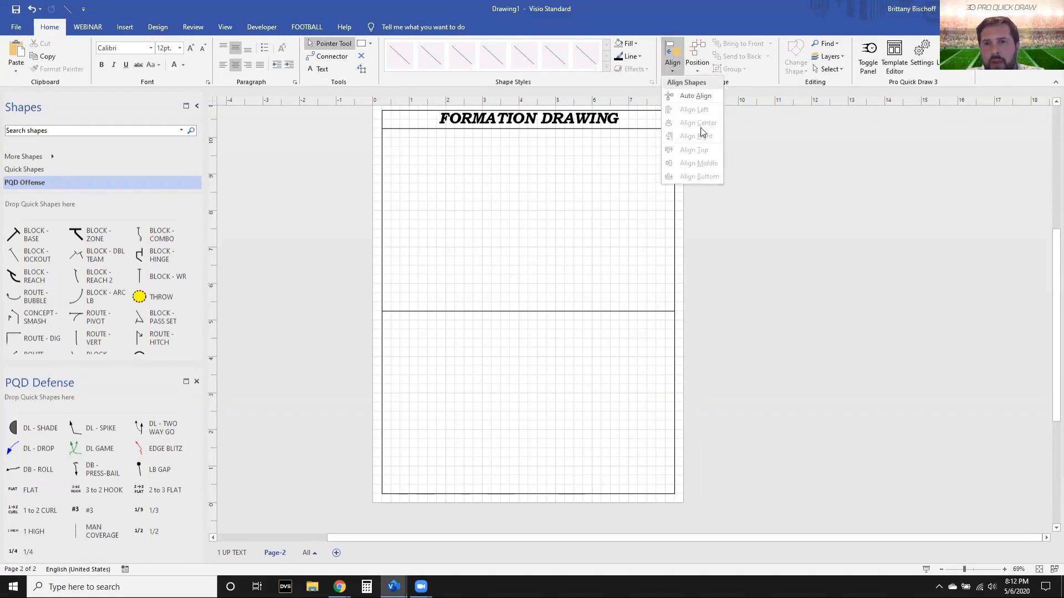
pyautogui.click(767, 143)
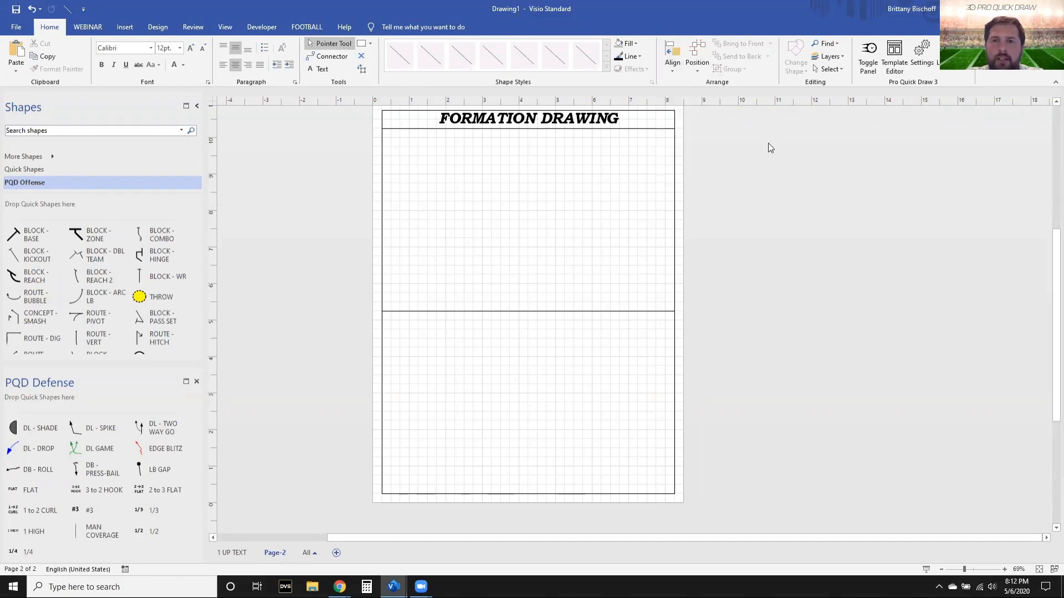
pyautogui.click(702, 70)
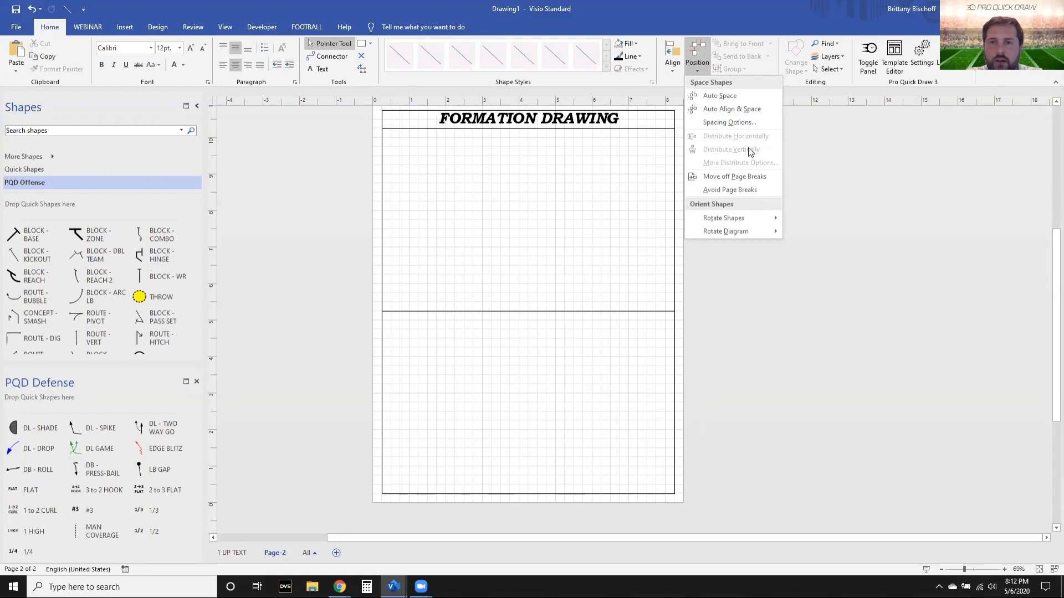
pyautogui.click(803, 192)
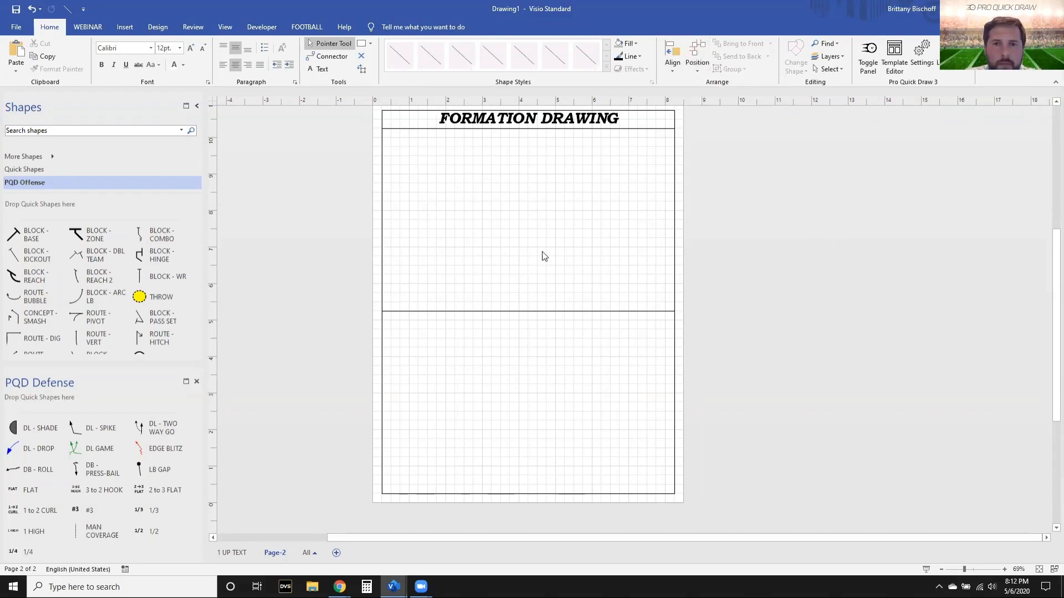
# Draw an 8 in by 0.5 in box directly below the title, enter PLAY: in it and left-align the text.
pyautogui.scroll(2, 555, 238)
pyautogui.scroll(-1, 553, 242)
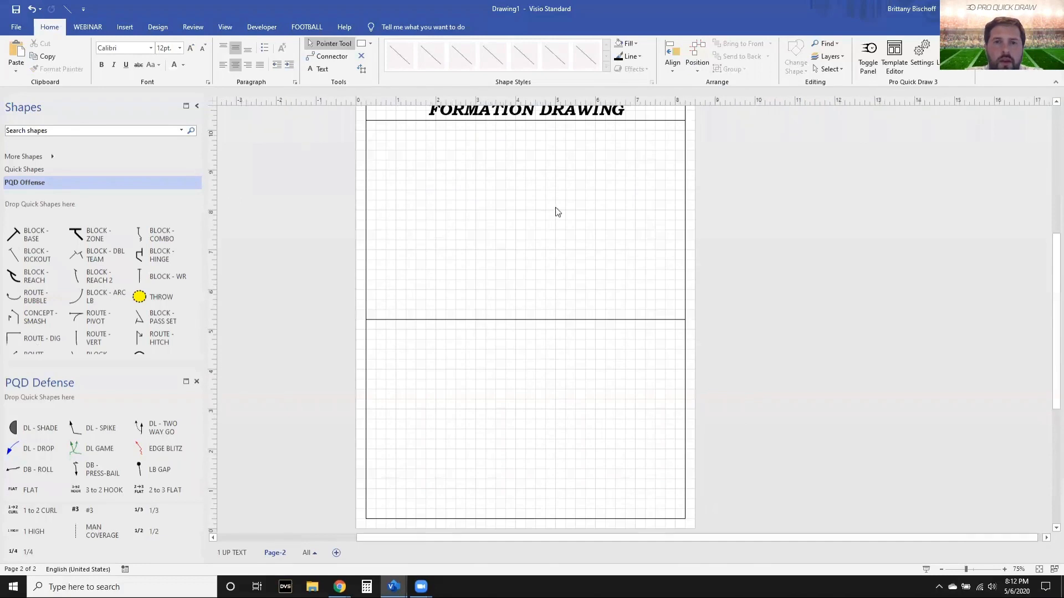
pyautogui.scroll(1, 468, 147)
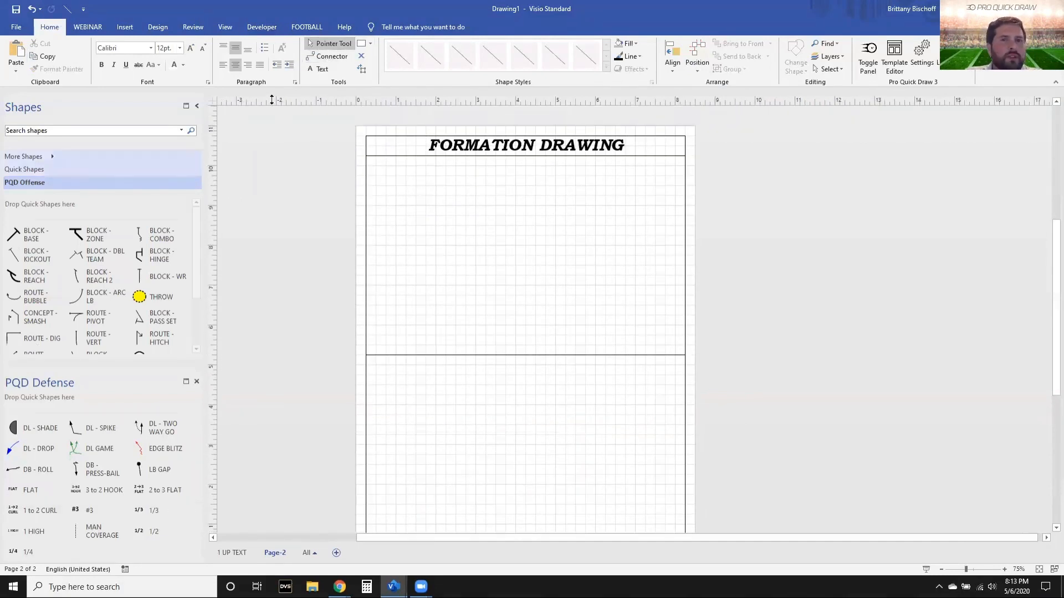
pyautogui.click(360, 43)
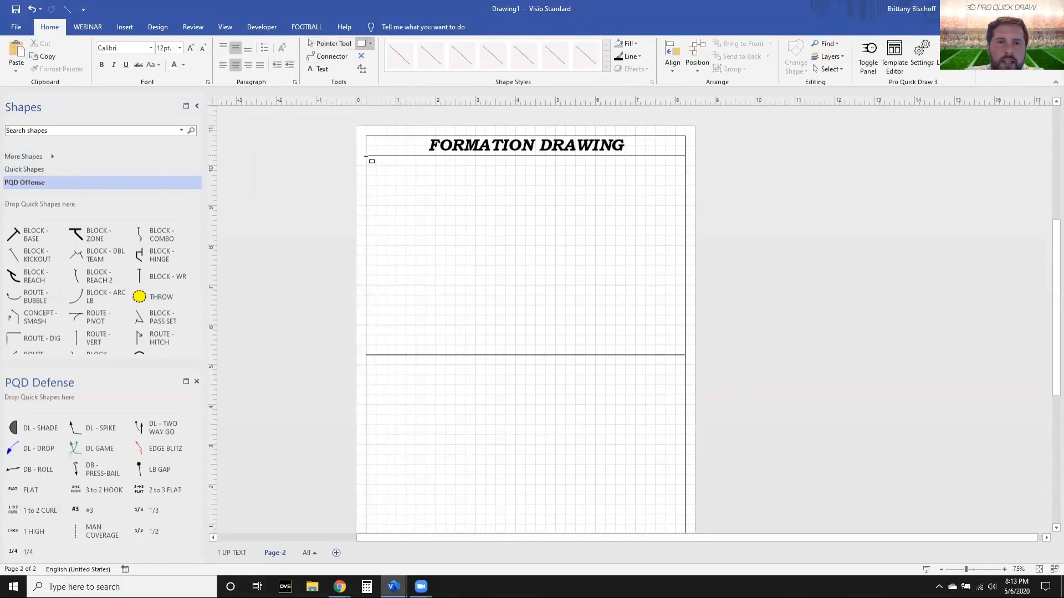
pyautogui.moveTo(366, 157)
pyautogui.mouseDown()
pyautogui.moveTo(646, 183)
pyautogui.moveTo(685, 176)
pyautogui.mouseUp()
pyautogui.write('PLAY')
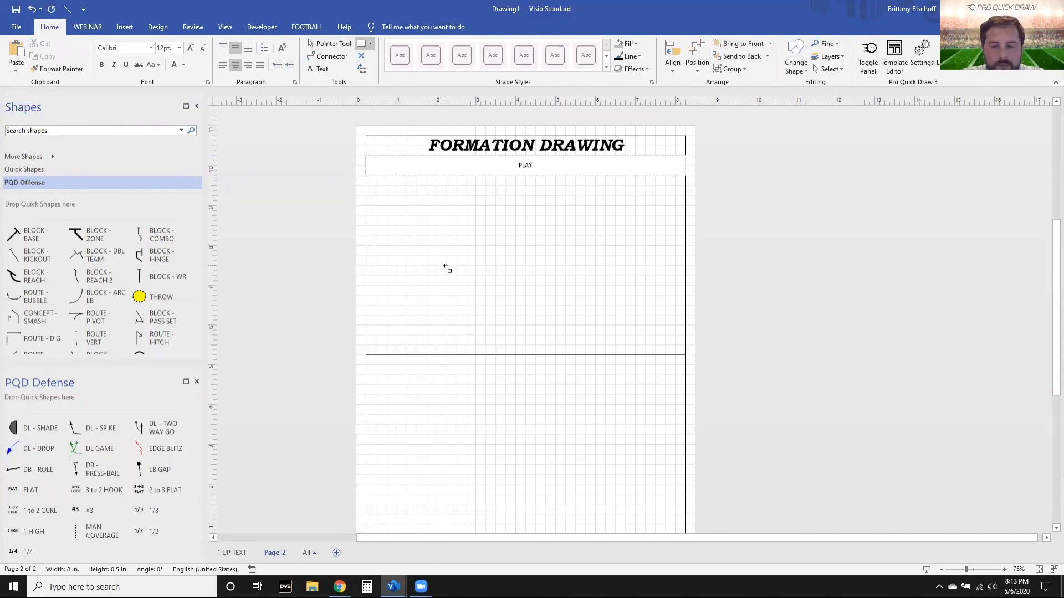
pyautogui.write(':')
pyautogui.hotkey('ctrl', '1')
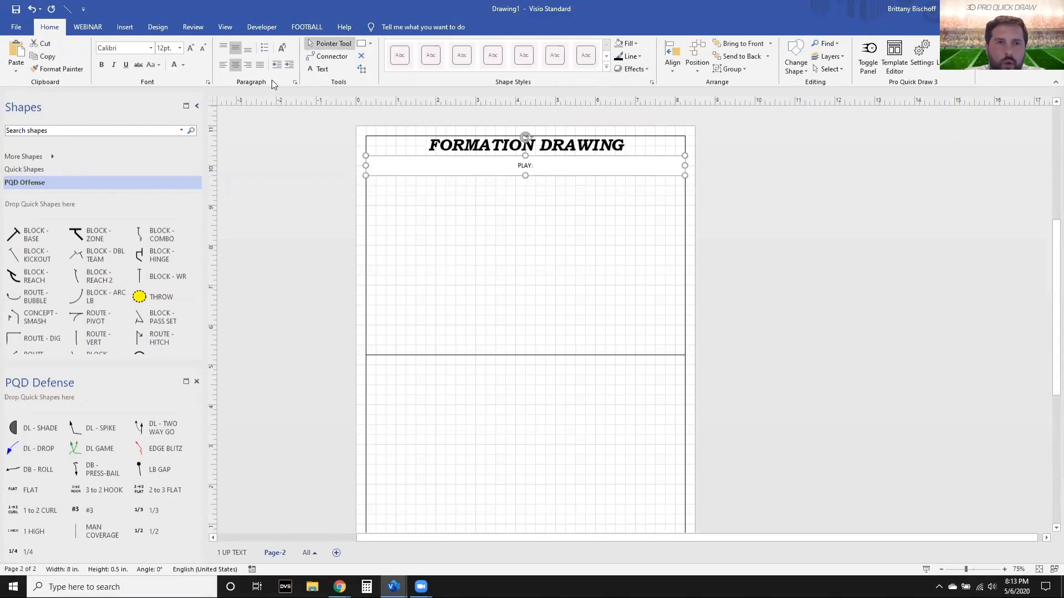
pyautogui.click(223, 65)
pyautogui.click(423, 193)
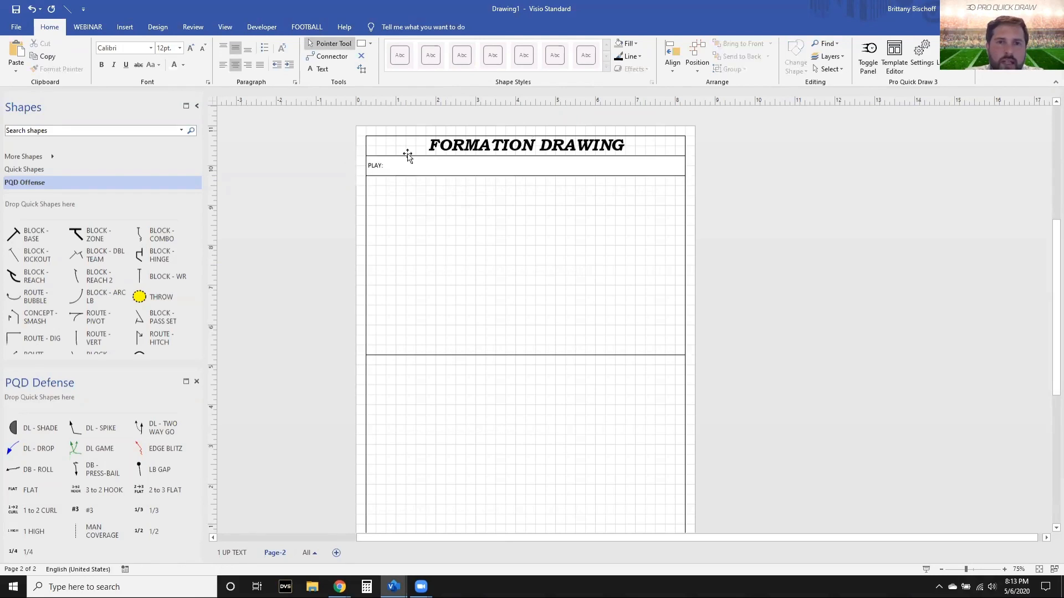
# Copy the PLAY: box to directly below the page's middle horizontal line.
pyautogui.click(408, 171)
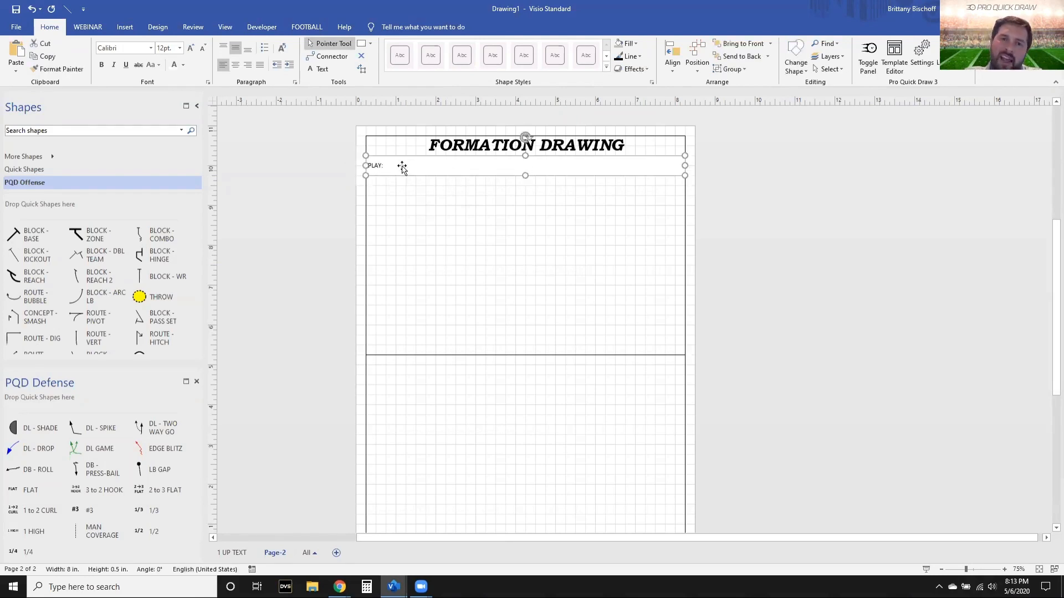
pyautogui.moveTo(427, 166); pyautogui.dragTo(432, 367)
pyautogui.click(745, 364)
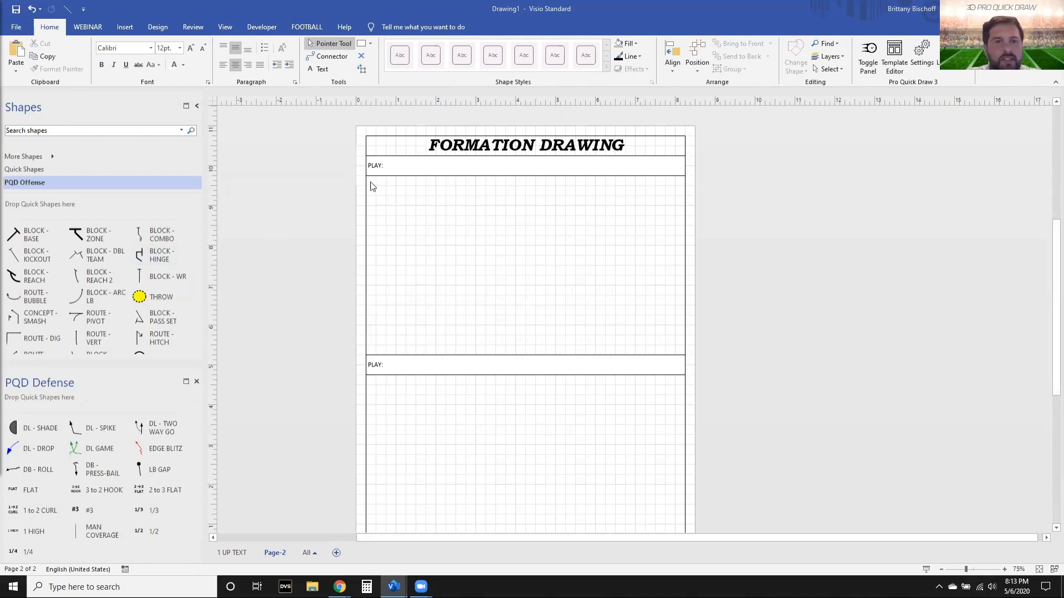
# Paste the football field with its offensive line and fit it into the upper drawing area, directly beneath the first PLAY: box.
pyautogui.hotkey('ctrl', 'v')
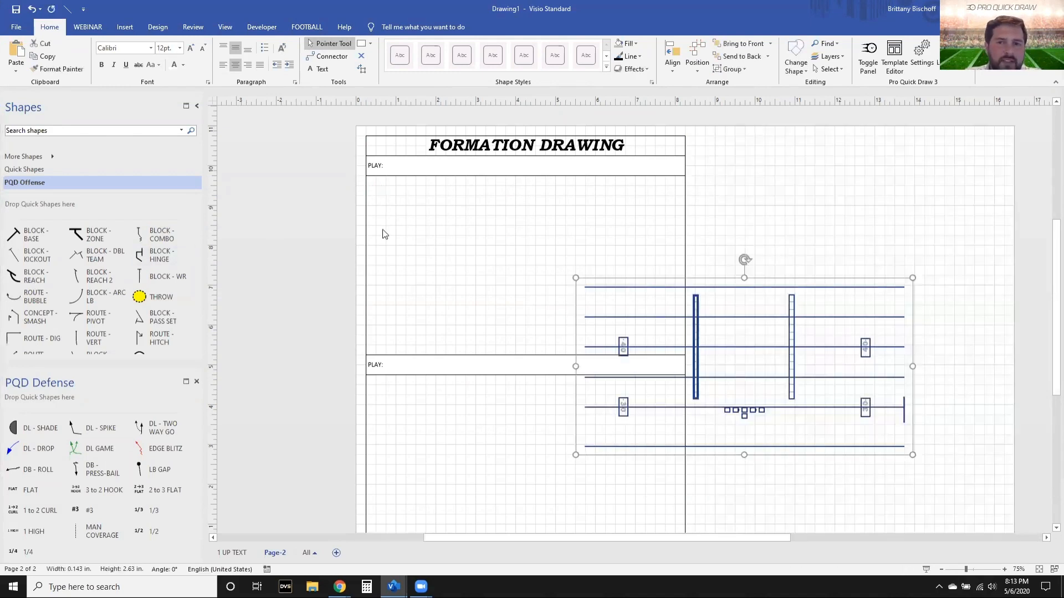
pyautogui.moveTo(695, 318); pyautogui.dragTo(476, 208)
pyautogui.click(724, 239)
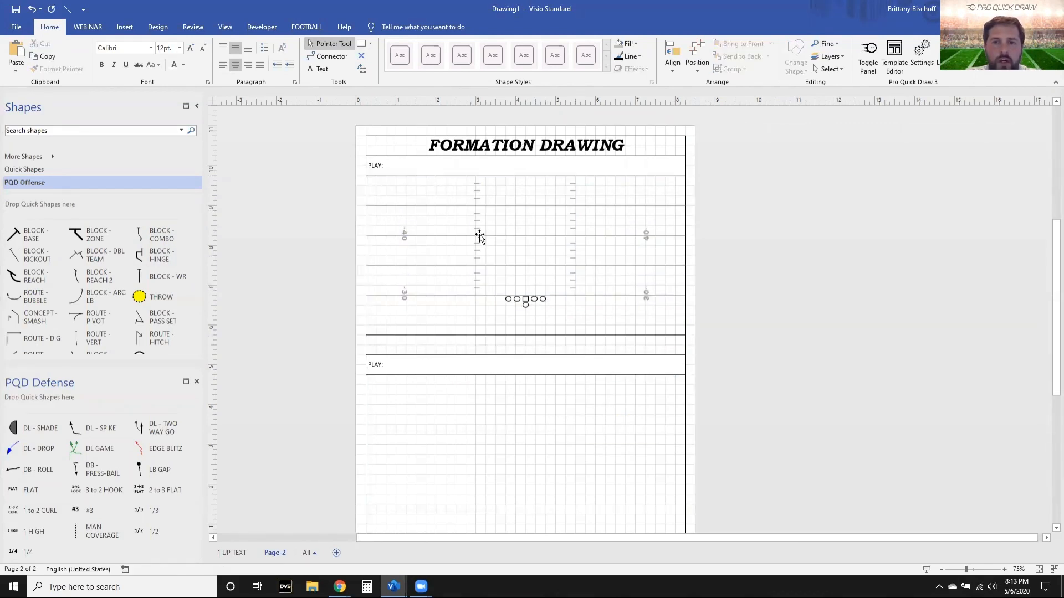
pyautogui.scroll(3, 468, 235)
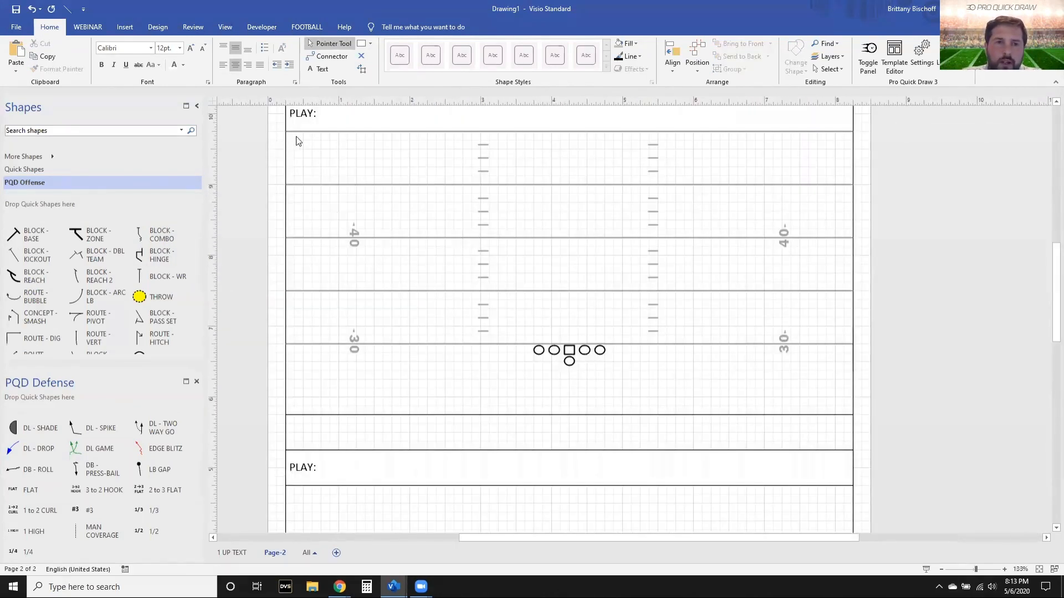
pyautogui.click(335, 122)
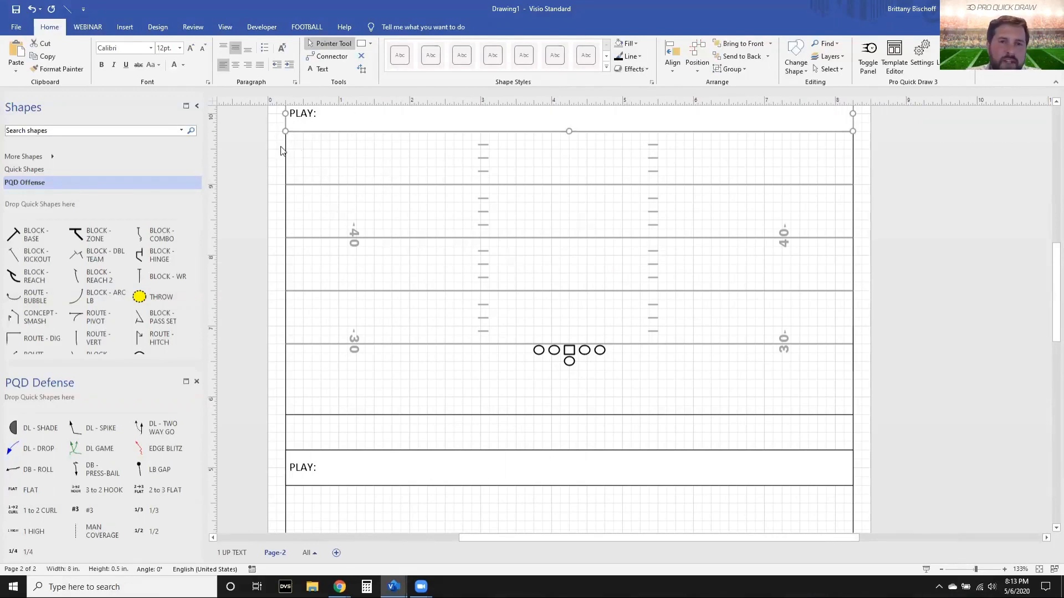
pyautogui.click(264, 153)
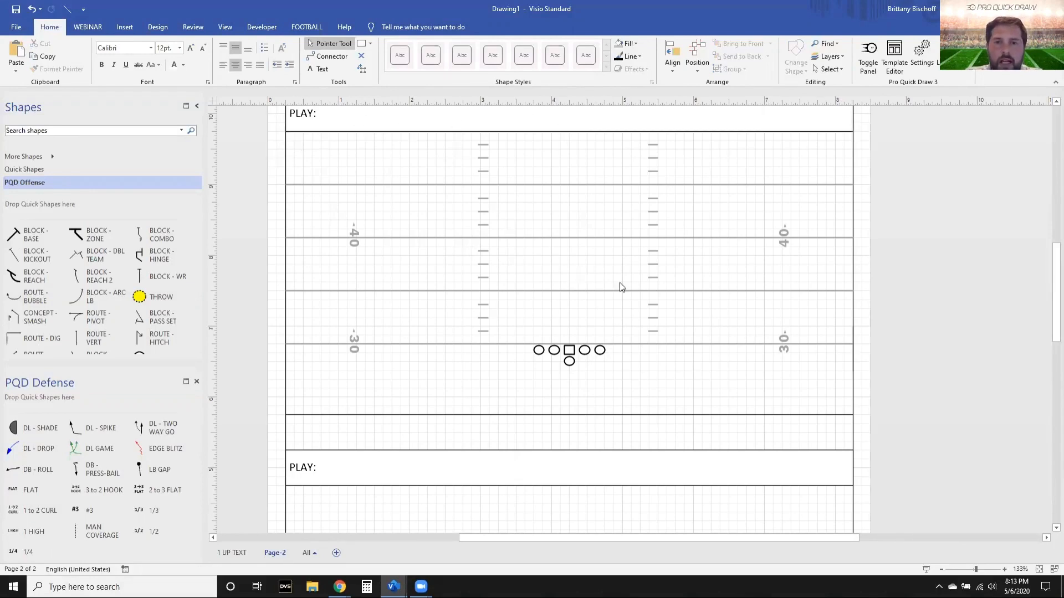
# Copy the upper field's yard lines, hash marks, numbers and offensive line into the lower area, directly beneath the second PLAY: box.
pyautogui.scroll(-1, 620, 287)
pyautogui.keyDown('ctrl'); pyautogui.scroll(-3, 548, 256); pyautogui.keyUp('ctrl')
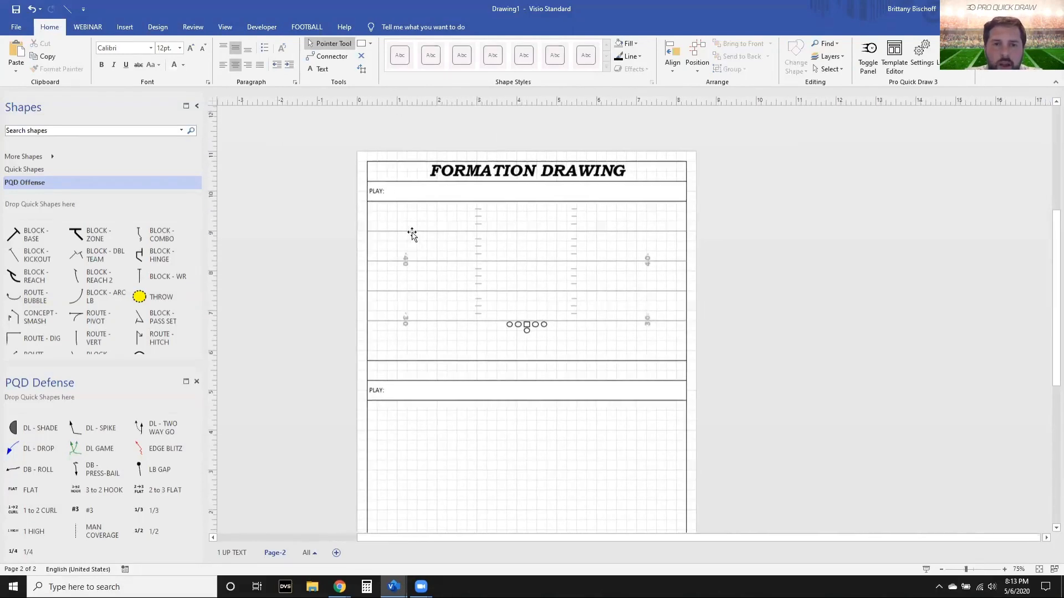
pyautogui.keyDown('ctrl'); pyautogui.scroll(1, 591, 292); pyautogui.keyUp('ctrl')
pyautogui.moveTo(271, 161); pyautogui.dragTo(834, 382)
pyautogui.scroll(-3, 499, 216)
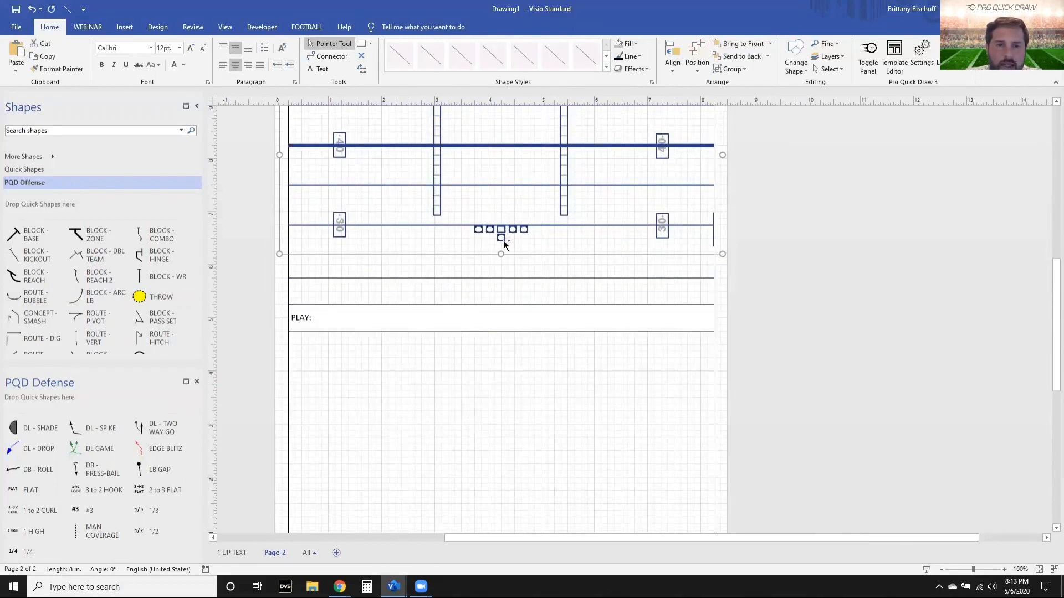
pyautogui.keyDown('ctrl'); pyautogui.moveTo(504, 240); pyautogui.dragTo(507, 496); pyautogui.keyUp('ctrl')
pyautogui.click(817, 410)
pyautogui.scroll(-5, 784, 387)
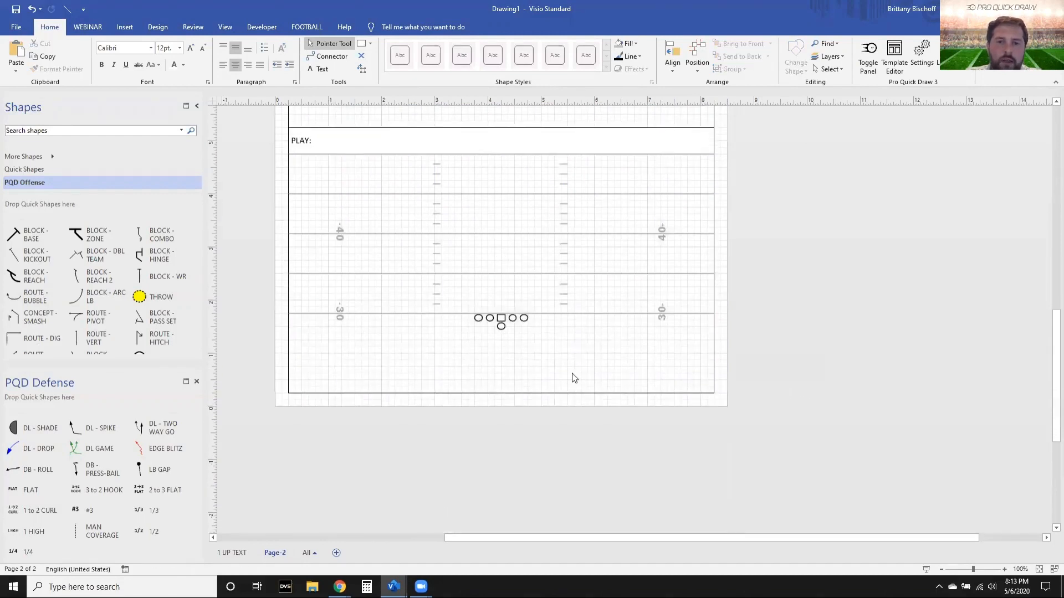
# Select all the upper field's shapes and create a new stencil in US units.
pyautogui.scroll(2, 574, 378)
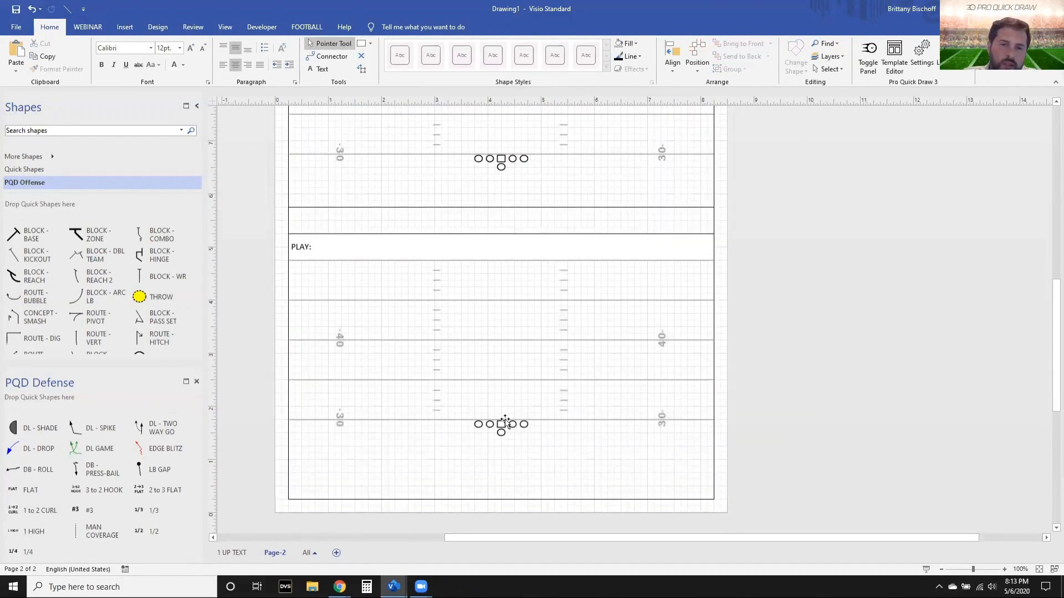
pyautogui.scroll(3, 568, 242)
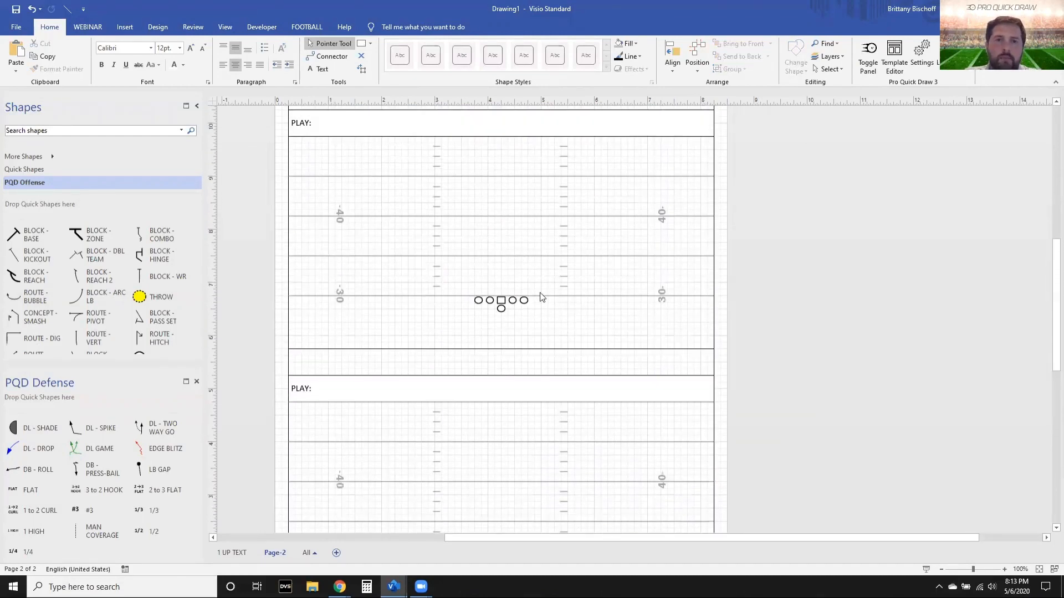
pyautogui.moveTo(262, 132); pyautogui.dragTo(831, 344)
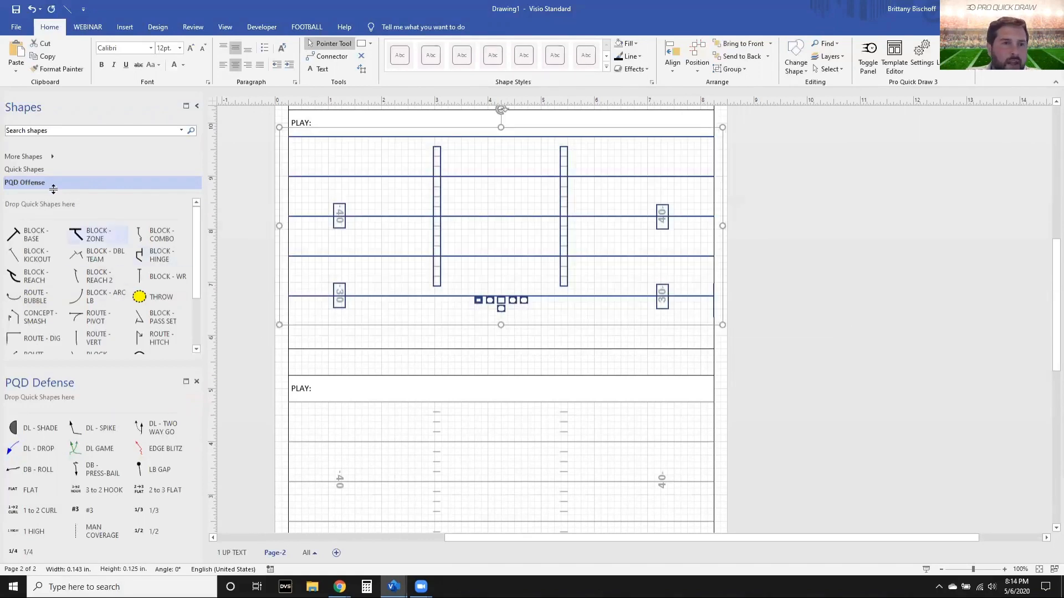
pyautogui.click(31, 157)
pyautogui.moveTo(239, 159)
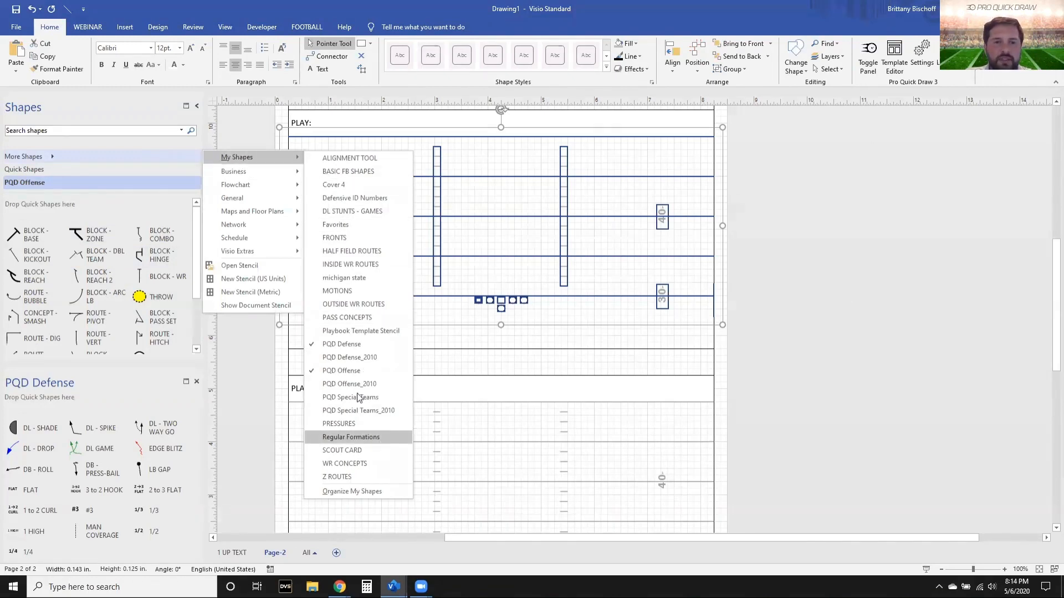
pyautogui.click(253, 282)
# Save the new stencil as WEB TEMPS in My Shapes and add the selected upper field drawing to it.
pyautogui.rightClick(72, 197)
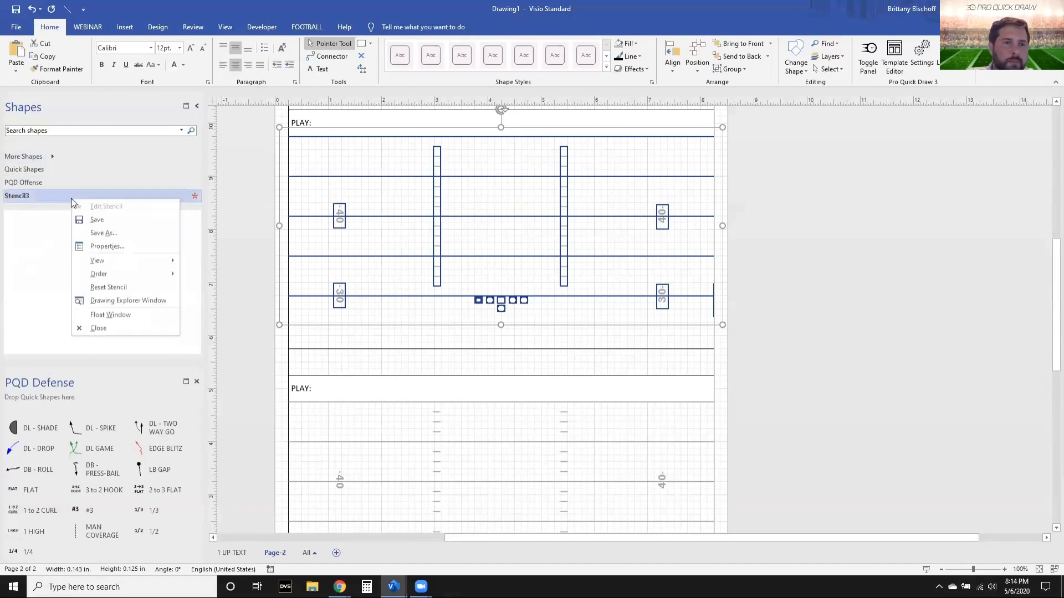
pyautogui.click(118, 231)
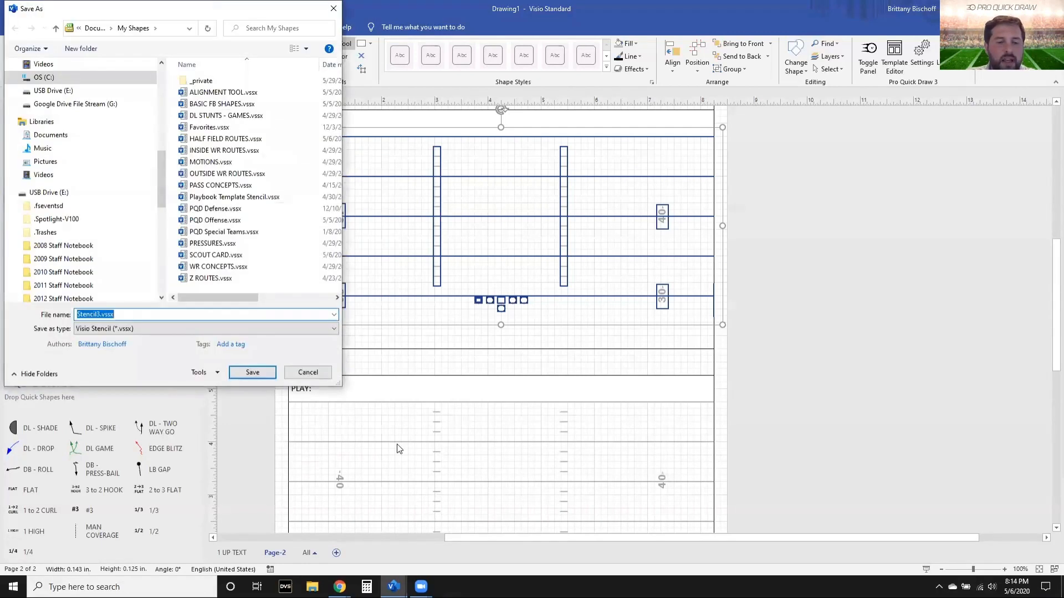
pyautogui.write('webi')
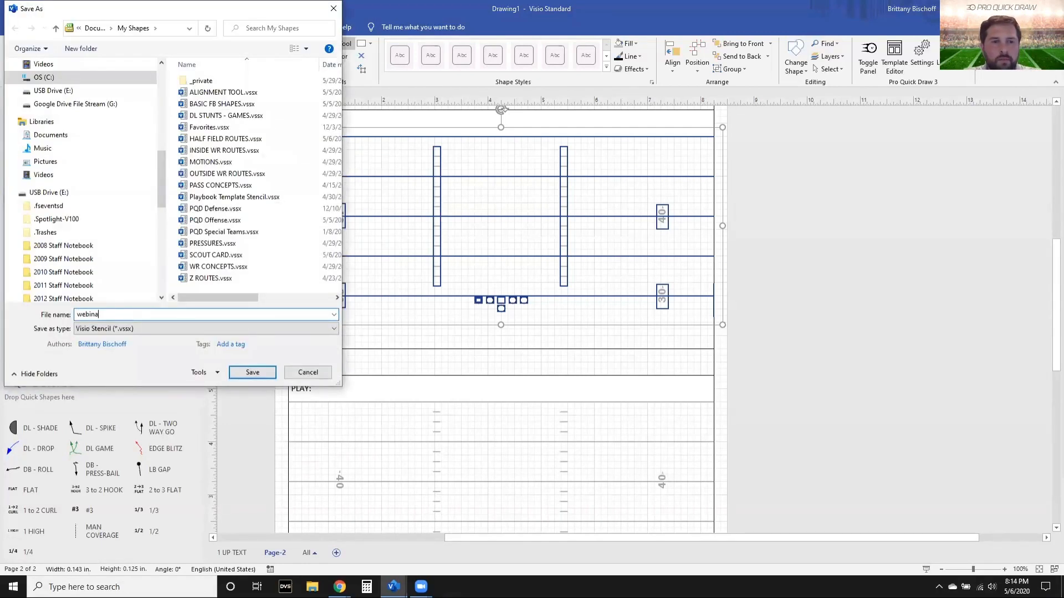
pyautogui.write('na')
pyautogui.hotkey('ctrl', 'a')
pyautogui.write('WE')
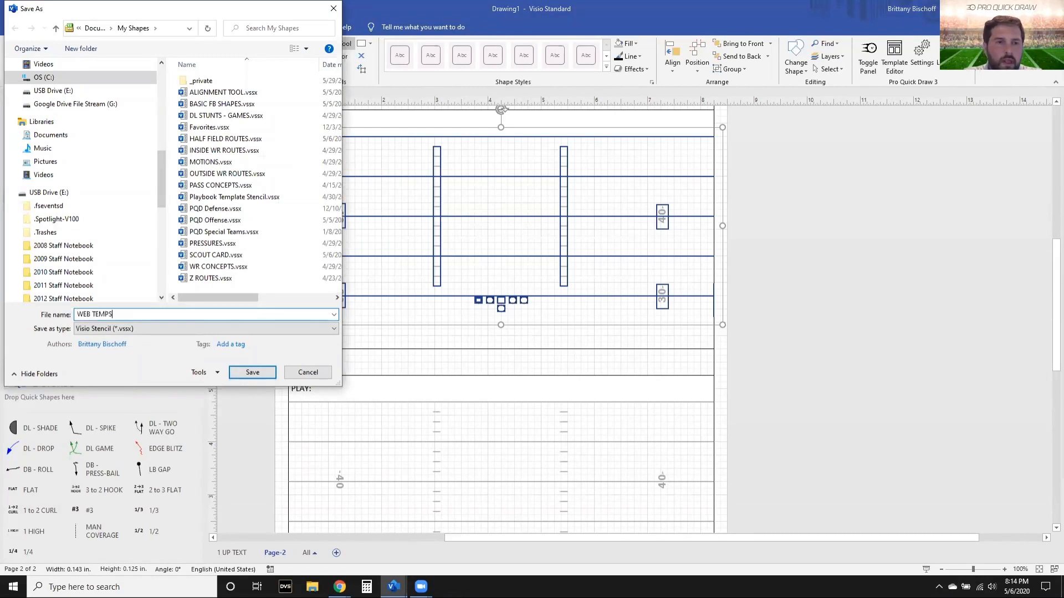
pyautogui.press('Return')
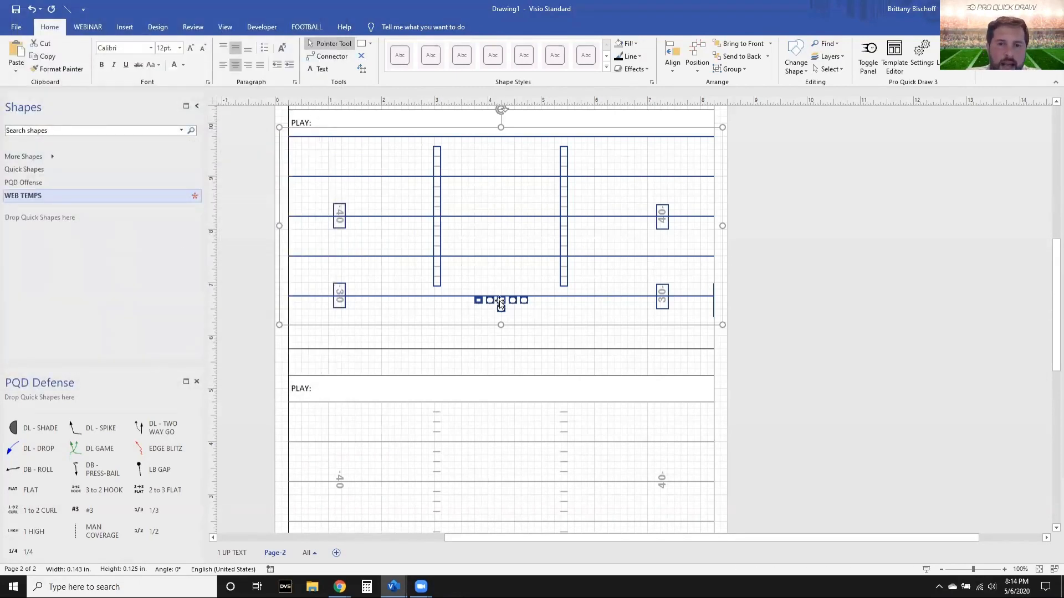
pyautogui.moveTo(502, 304); pyautogui.dragTo(56, 286)
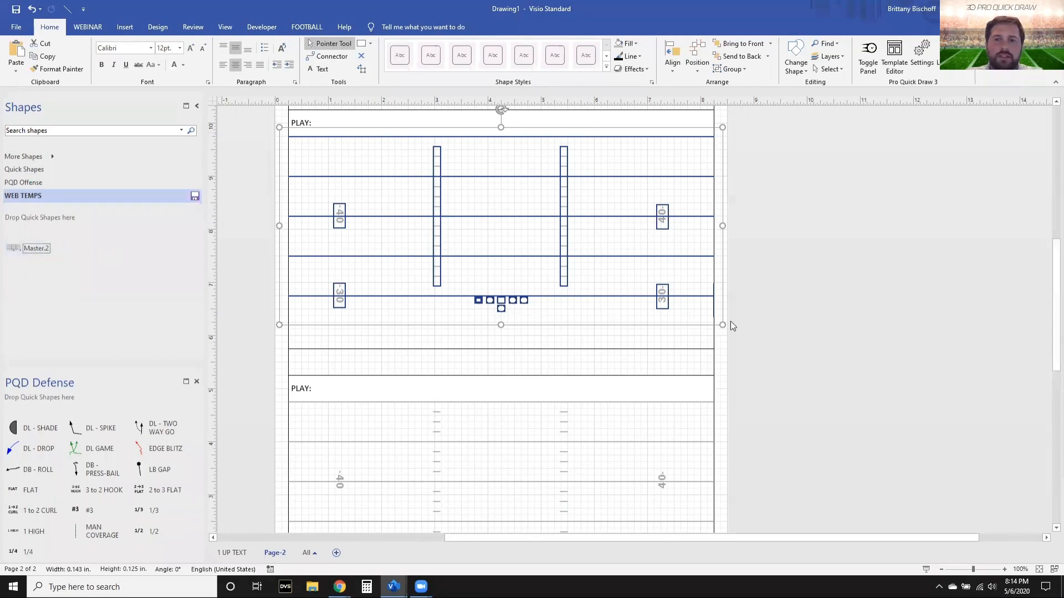
pyautogui.click(748, 307)
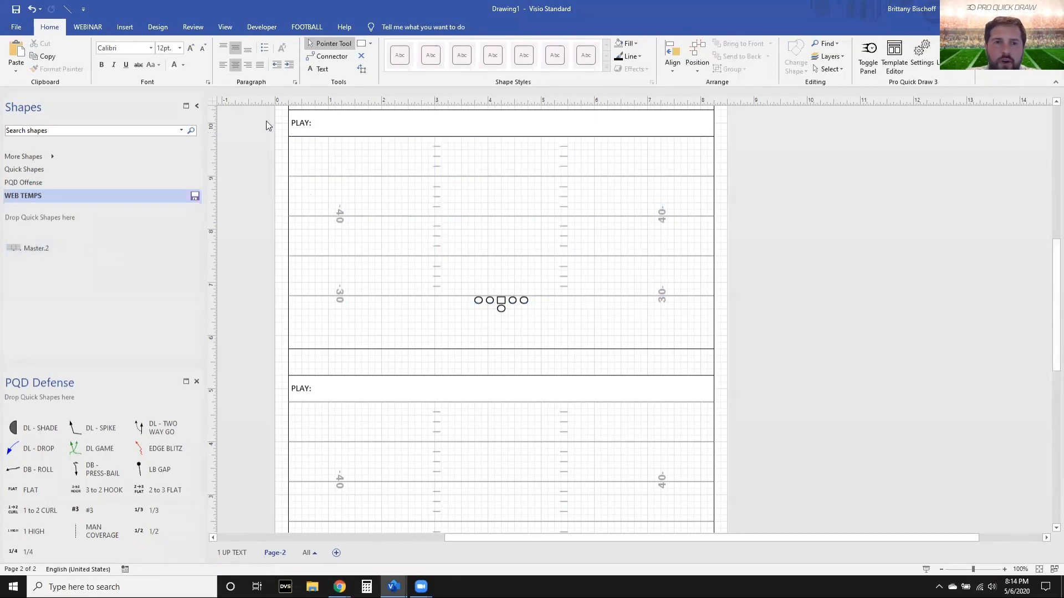
# Shrink the upper field drawing to about 3.75 in wide, anchored in the upper-left corner of its drawing area, leaving out the bottom divider line.
pyautogui.moveTo(267, 128); pyautogui.dragTo(327, 157)
pyautogui.moveTo(701, 256); pyautogui.dragTo(829, 352)
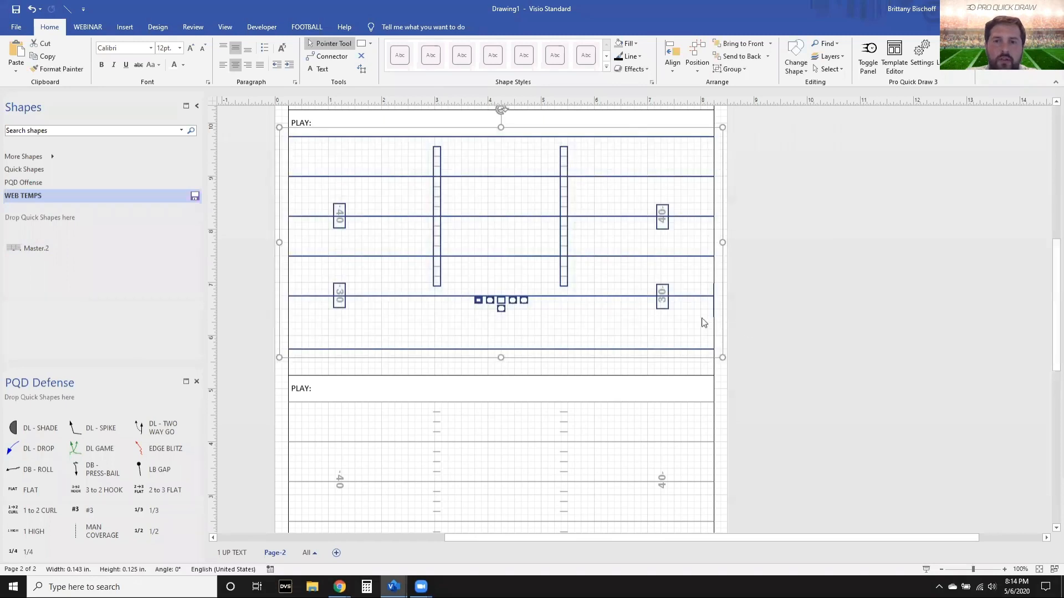
pyautogui.click(506, 316)
pyautogui.moveTo(269, 124); pyautogui.dragTo(497, 229)
pyautogui.click(431, 274)
# Reduce the font size of the reduced field's four yard numbers until each fits its text box.
pyautogui.keyDown('ctrl'); pyautogui.scroll(3, 441, 195); pyautogui.keyUp('ctrl')
pyautogui.keyDown('ctrl'); pyautogui.scroll(2, 254, 156); pyautogui.keyUp('ctrl')
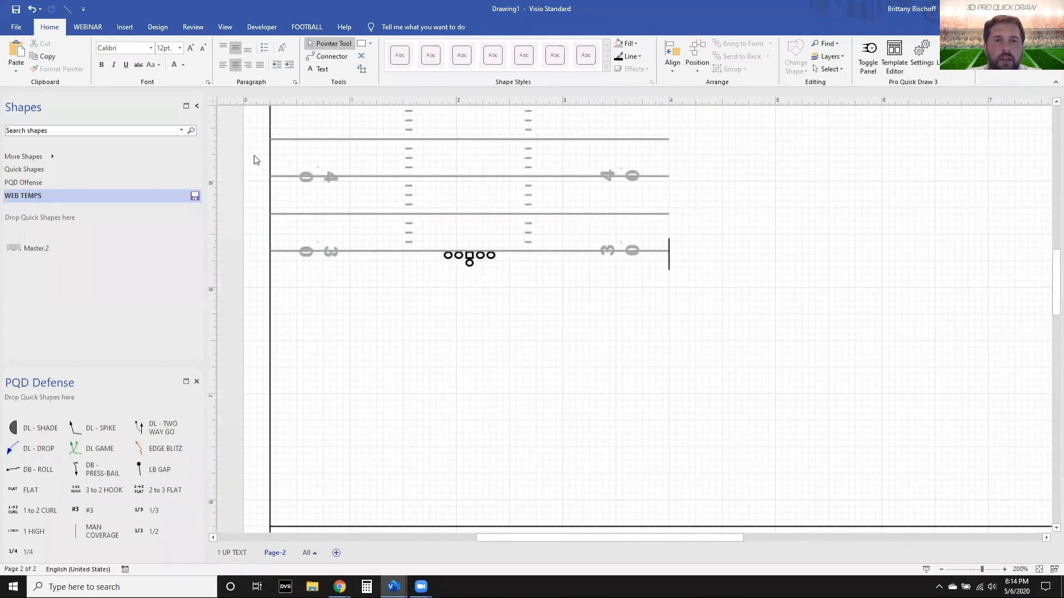
pyautogui.click(310, 187)
pyautogui.keyDown('shift'); pyautogui.click(315, 244); pyautogui.keyUp('shift')
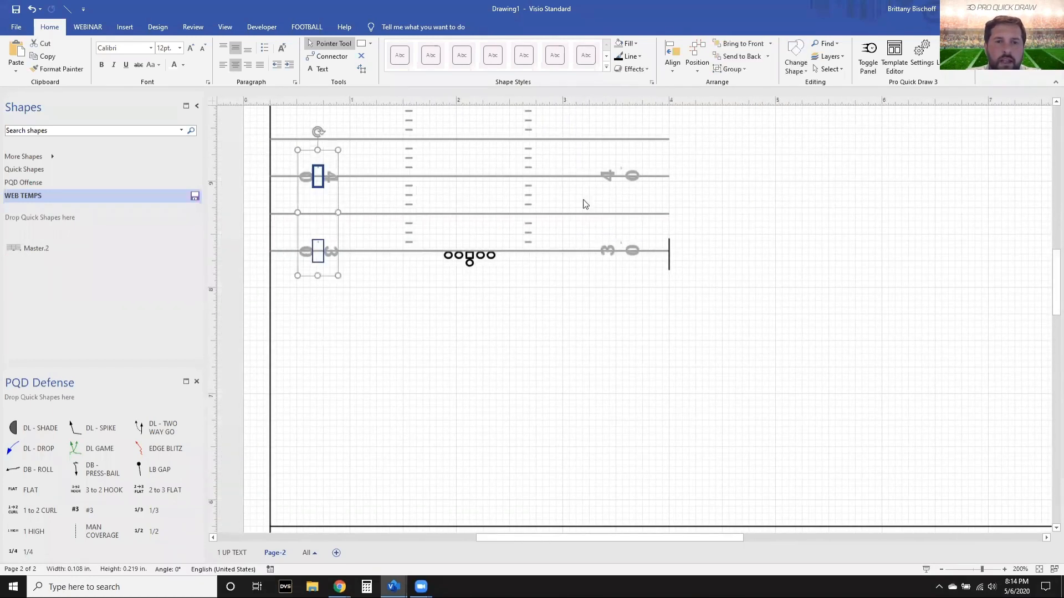
pyautogui.keyDown('shift'); pyautogui.click(621, 173); pyautogui.keyUp('shift')
pyautogui.keyDown('shift'); pyautogui.click(633, 250); pyautogui.keyUp('shift')
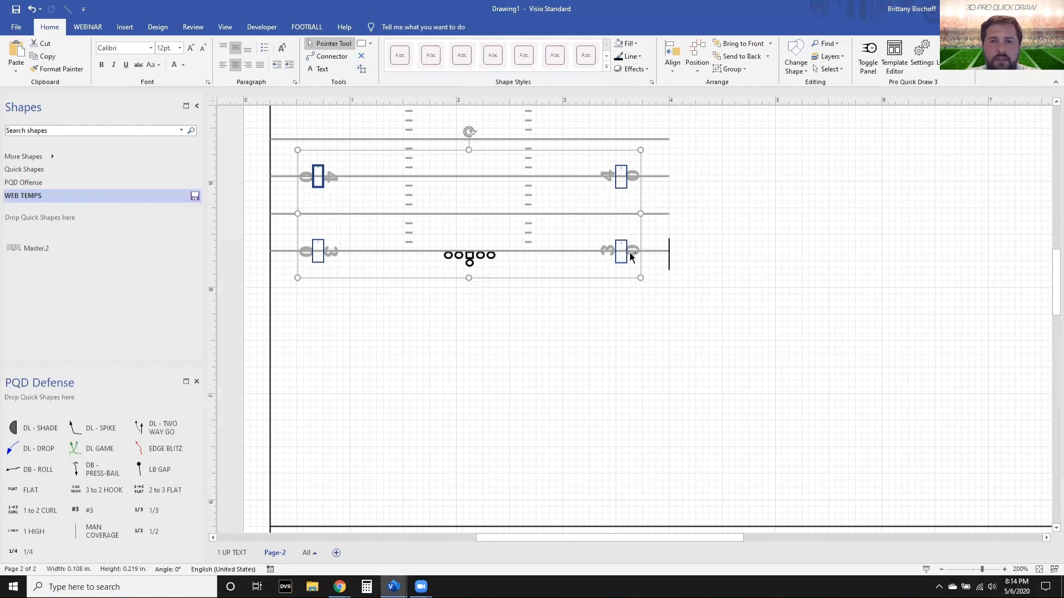
pyautogui.hotkey('ctrl', 'shift', ',')
pyautogui.hotkey('ctrl', 'shift', ',')
pyautogui.hotkey('ctrl', 'shift', ',')
pyautogui.hotkey('ctrl', 'shift', ',')
pyautogui.hotkey('ctrl', 'shift', ',')
pyautogui.hotkey('ctrl', 'shift', ',')
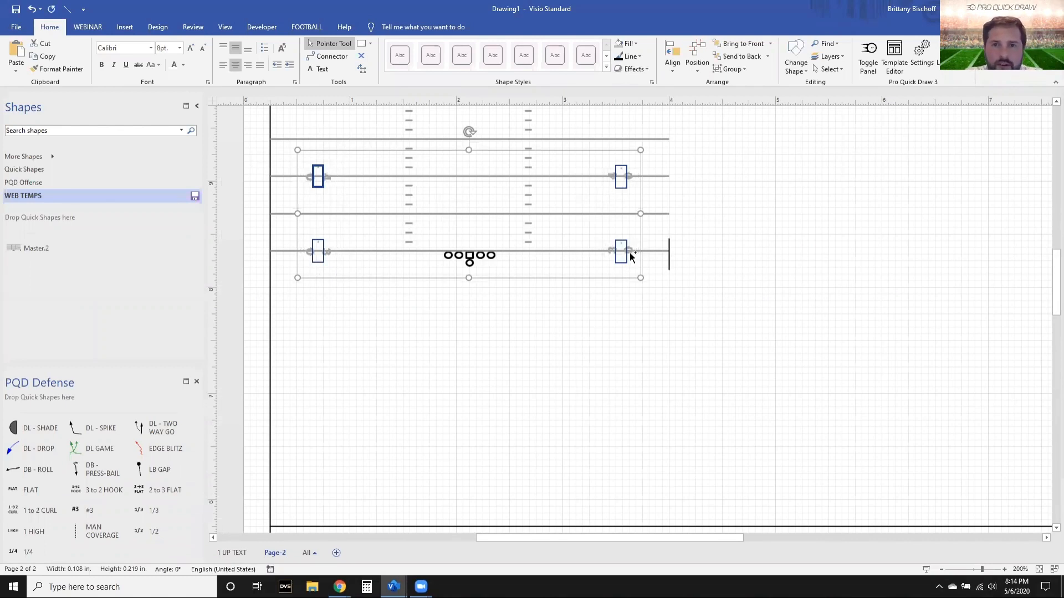
# Delete the short vertical line at the right end of the reduced field's 30-yard line.
pyautogui.click(740, 231)
pyautogui.click(670, 260)
pyautogui.press('Delete')
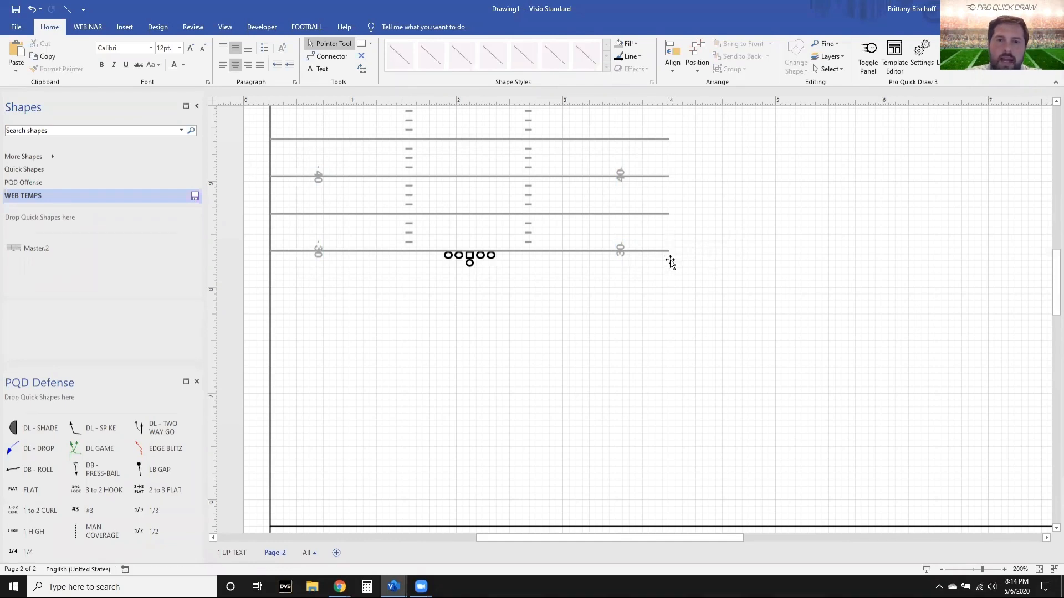
# Delete the whole reduced field drawing from the upper drawing area.
pyautogui.scroll(-1, 699, 270)
pyautogui.scroll(1, 531, 288)
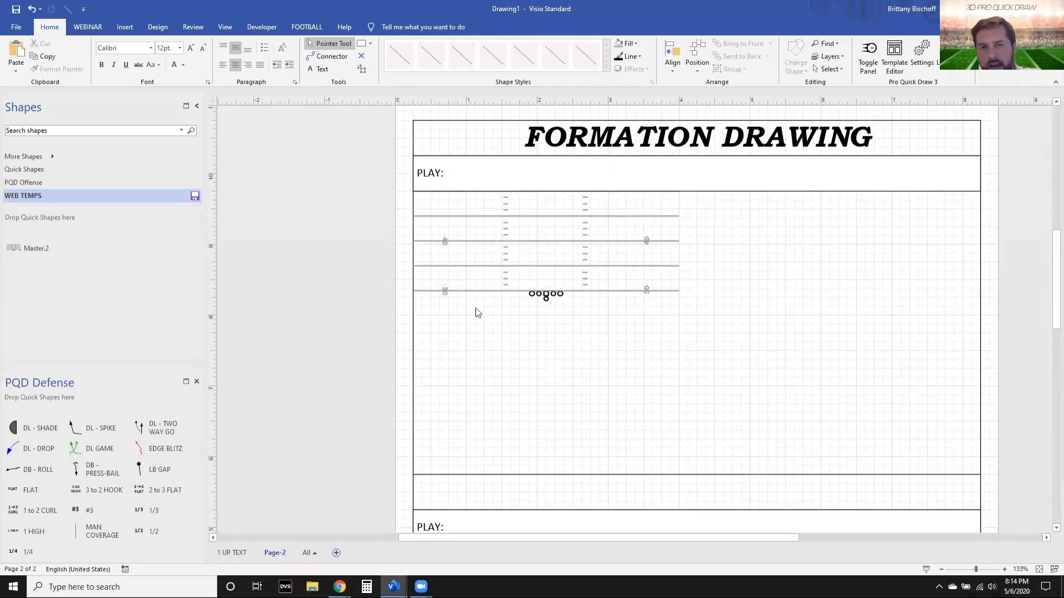
pyautogui.moveTo(737, 364); pyautogui.dragTo(274, 176)
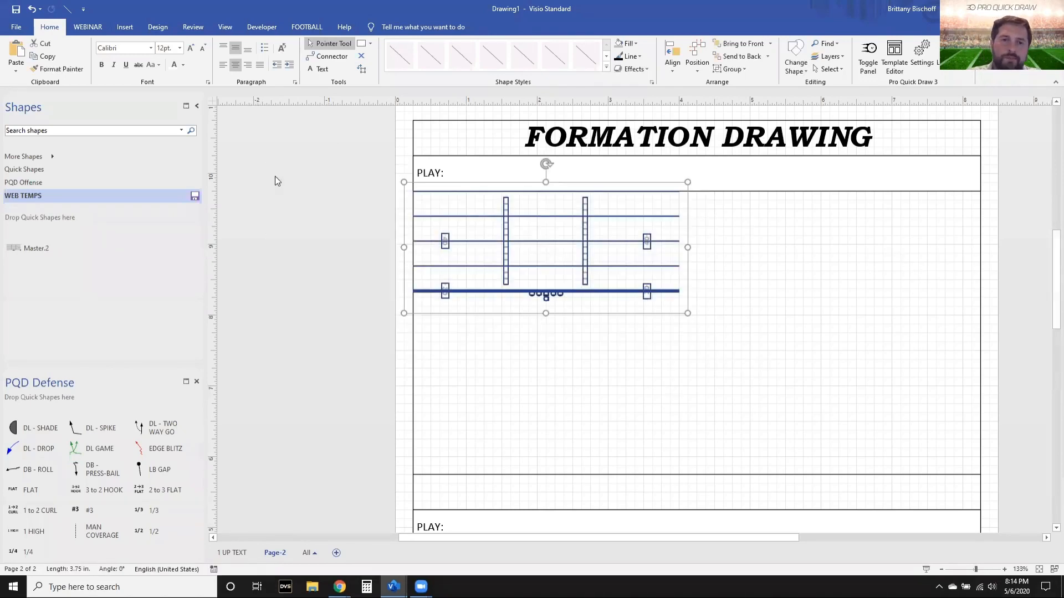
pyautogui.press('Delete')
# Undo the deletion of the reduced field and the earlier font-size edits to its yard numbers.
pyautogui.hotkey('ctrl', 'z')
pyautogui.hotkey('ctrl', 'z')
pyautogui.hotkey('ctrl', 'z')
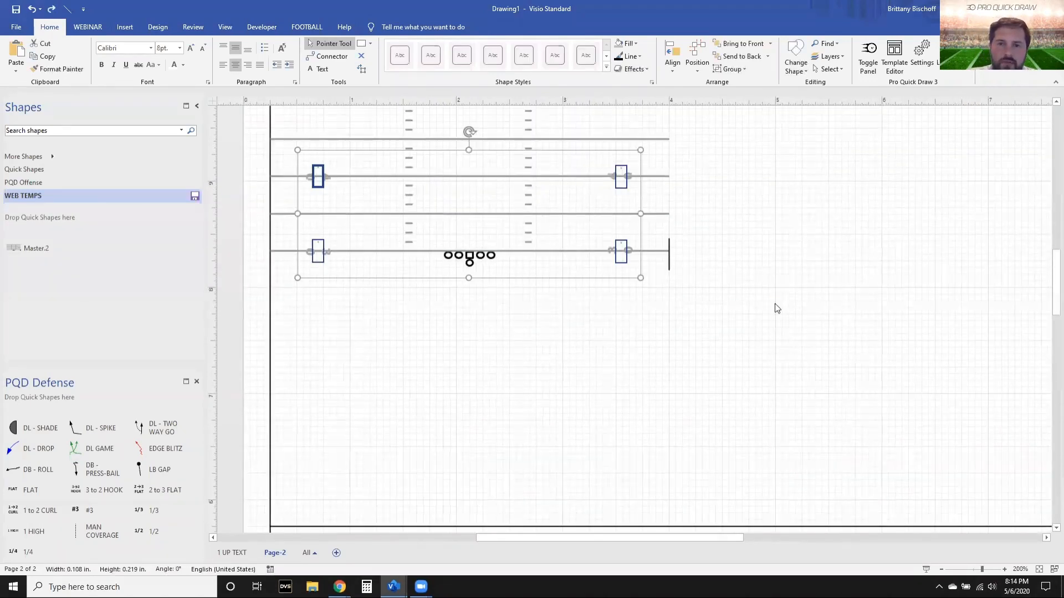
pyautogui.hotkey('ctrl', 'z')
pyautogui.hotkey('ctrl', 'z')
pyautogui.hotkey('ctrl', 'z')
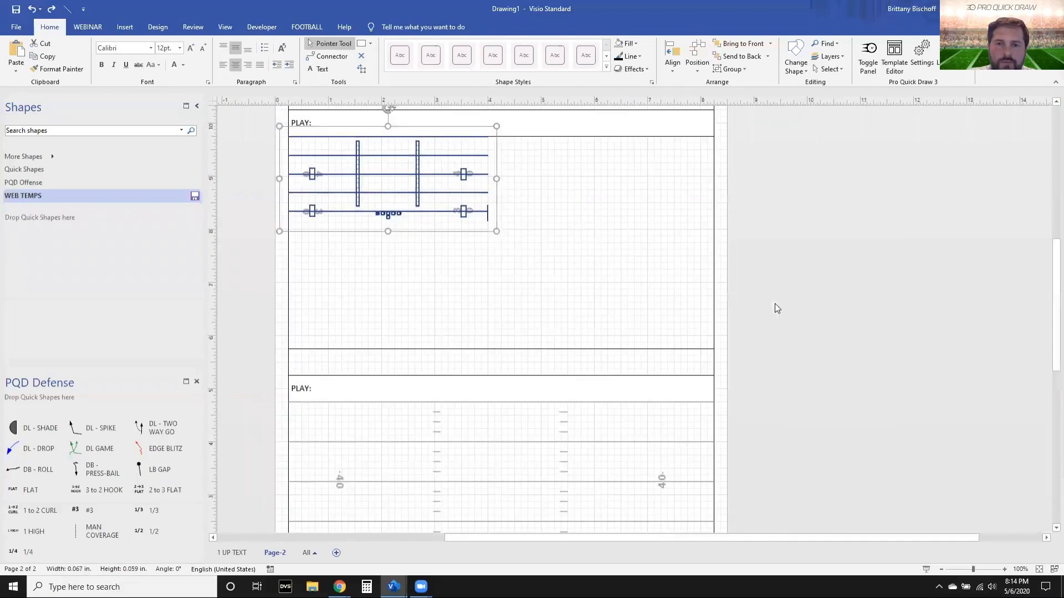
pyautogui.hotkey('ctrl', 'z')
pyautogui.hotkey('ctrl', 'z')
pyautogui.hotkey('ctrl', 'z')
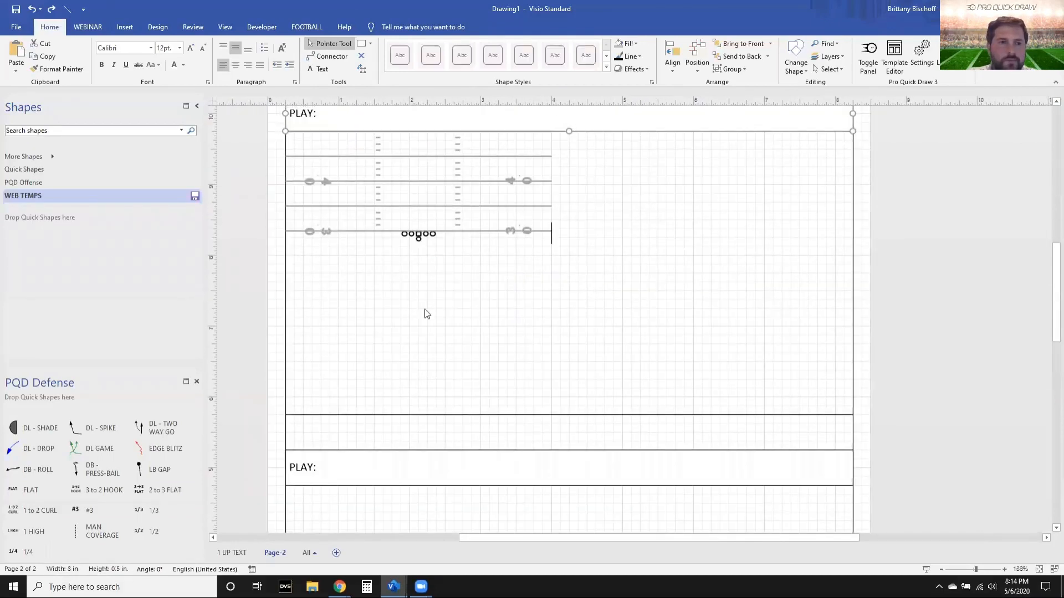
pyautogui.hotkey('ctrl', 'z')
pyautogui.hotkey('ctrl', 'z')
pyautogui.hotkey('ctrl', 'z')
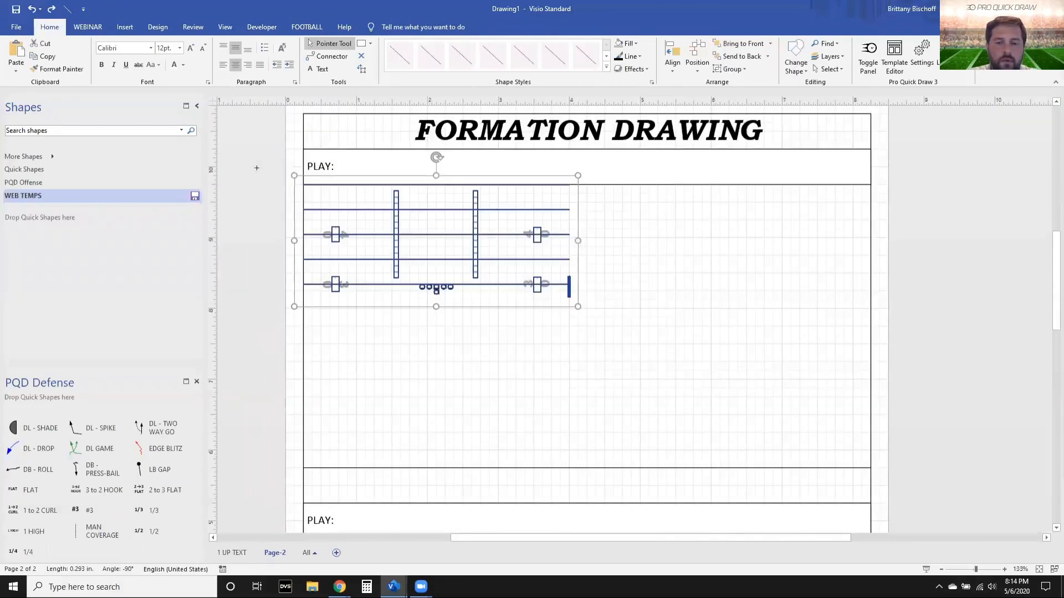
pyautogui.hotkey('ctrl', 'z')
pyautogui.hotkey('ctrl', 'z')
pyautogui.hotkey('ctrl', 'z')
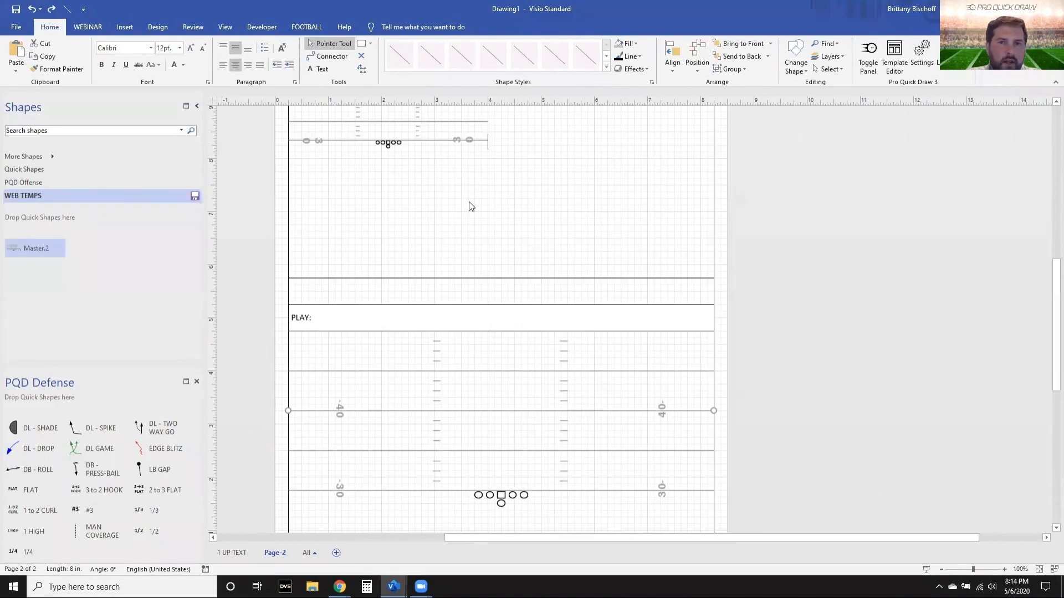
# Replace the reduced field in the upper drawing area with the full-size field saved in the WEB TEMPS stencil.
pyautogui.scroll(4, 471, 206)
pyautogui.moveTo(562, 329)
pyautogui.mouseDown()
pyautogui.moveTo(243, 166)
pyautogui.moveTo(252, 160)
pyautogui.mouseUp()
pyautogui.press('Delete')
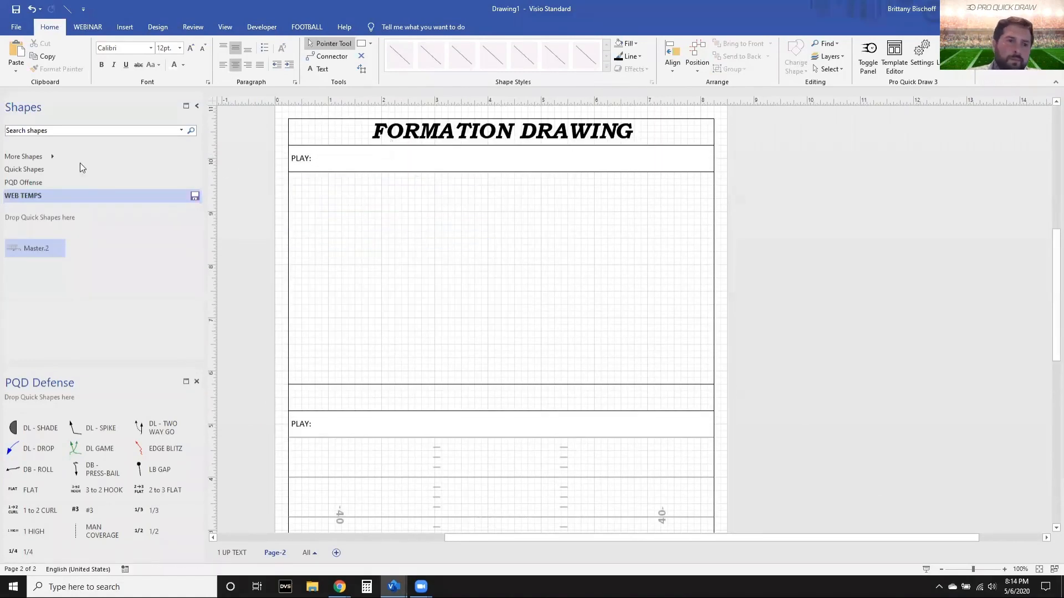
pyautogui.moveTo(28, 247)
pyautogui.mouseDown()
pyautogui.moveTo(340, 237)
pyautogui.moveTo(479, 282)
pyautogui.moveTo(506, 266)
pyautogui.mouseUp()
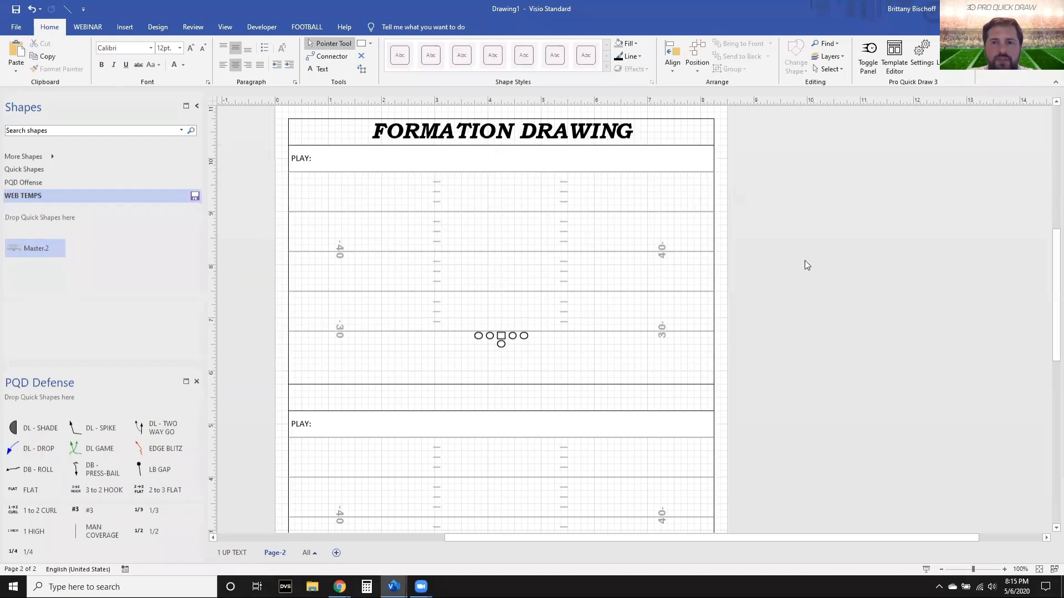
# Rename the FORMATION DRAWING page with the two field drawings as 2 UP W FIELD.
pyautogui.doubleClick(276, 553)
pyautogui.write('2 UP W FIELD')
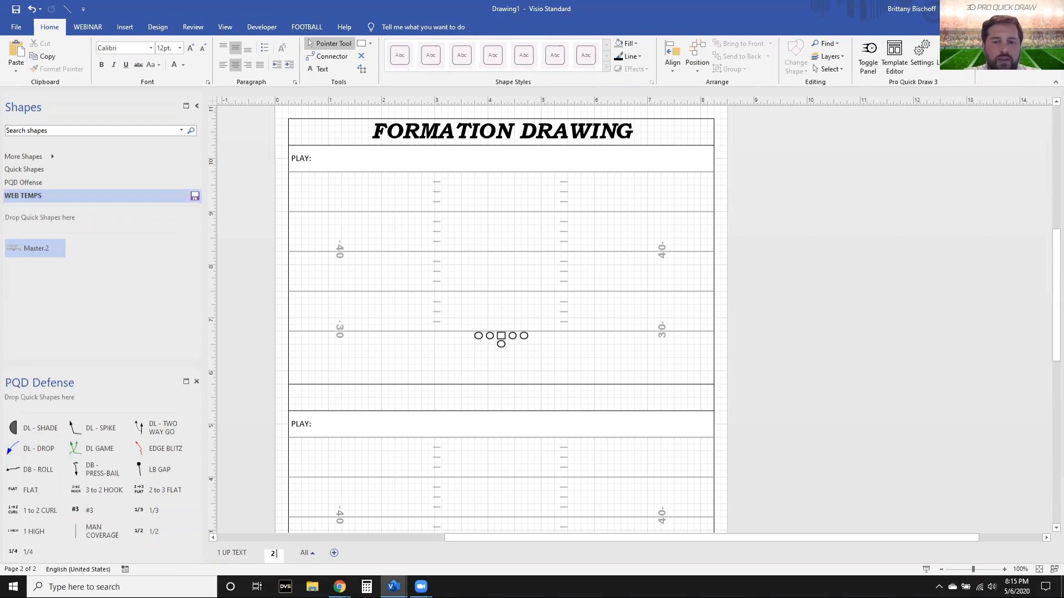
pyautogui.press('Return')
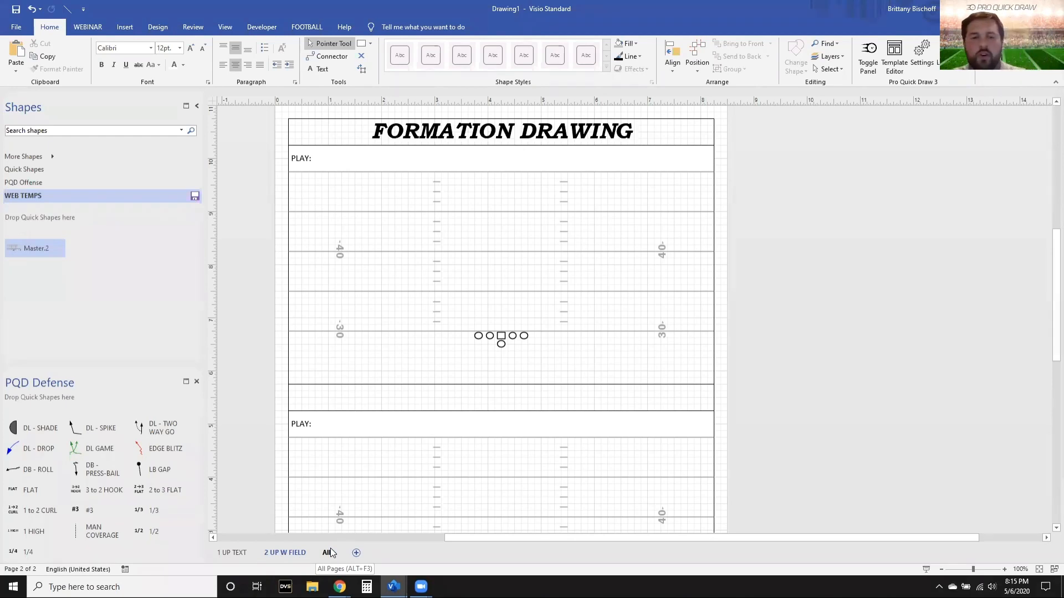
# Add a new page and copy the complete layout of the 1 UP TEXT page onto it.
pyautogui.click(357, 553)
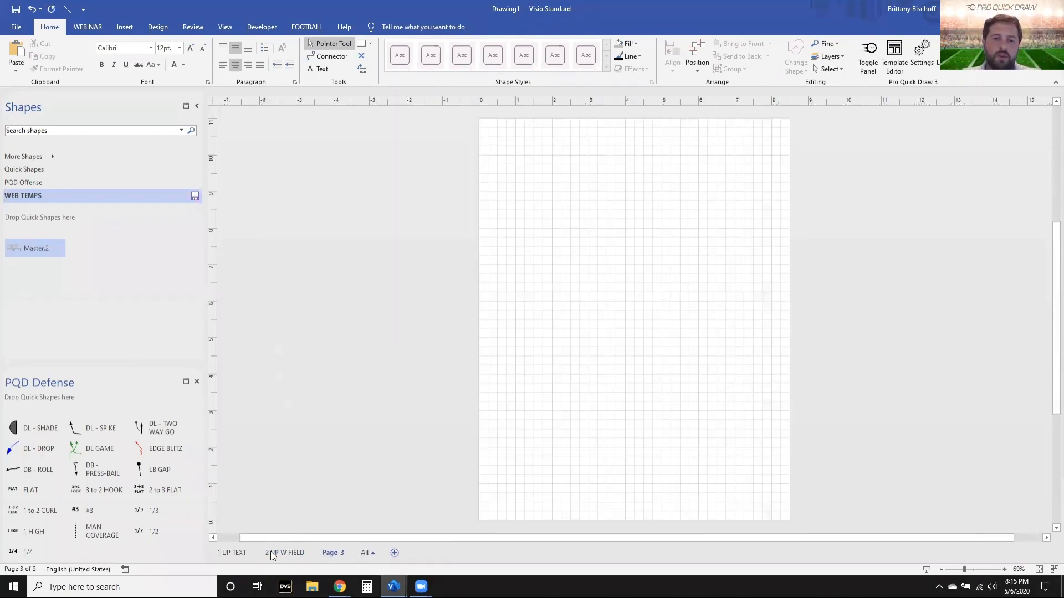
pyautogui.click(230, 552)
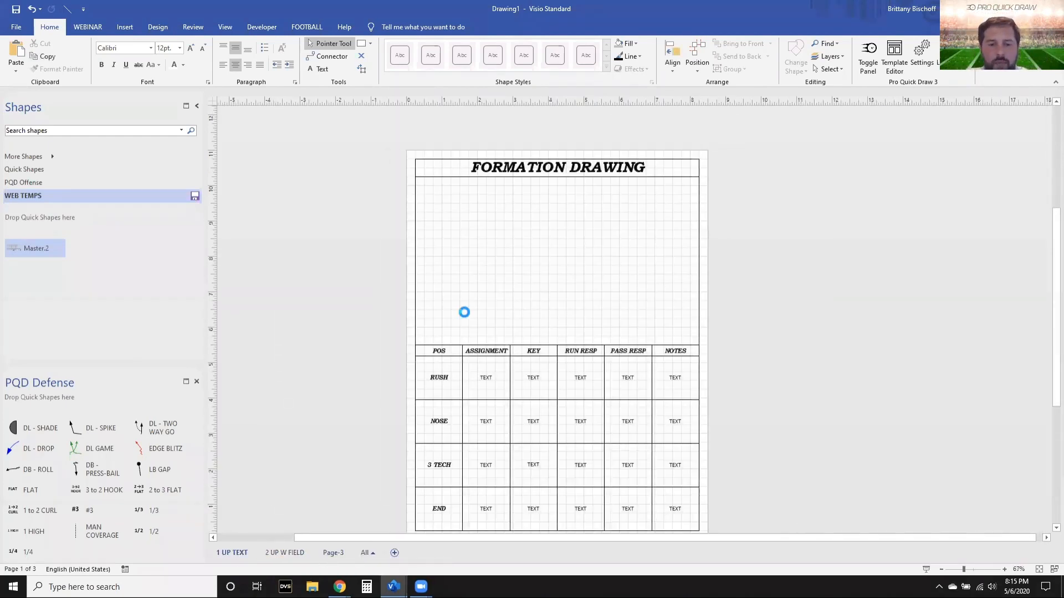
pyautogui.click(494, 461)
pyautogui.click(334, 550)
pyautogui.hotkey('ctrl', 'v')
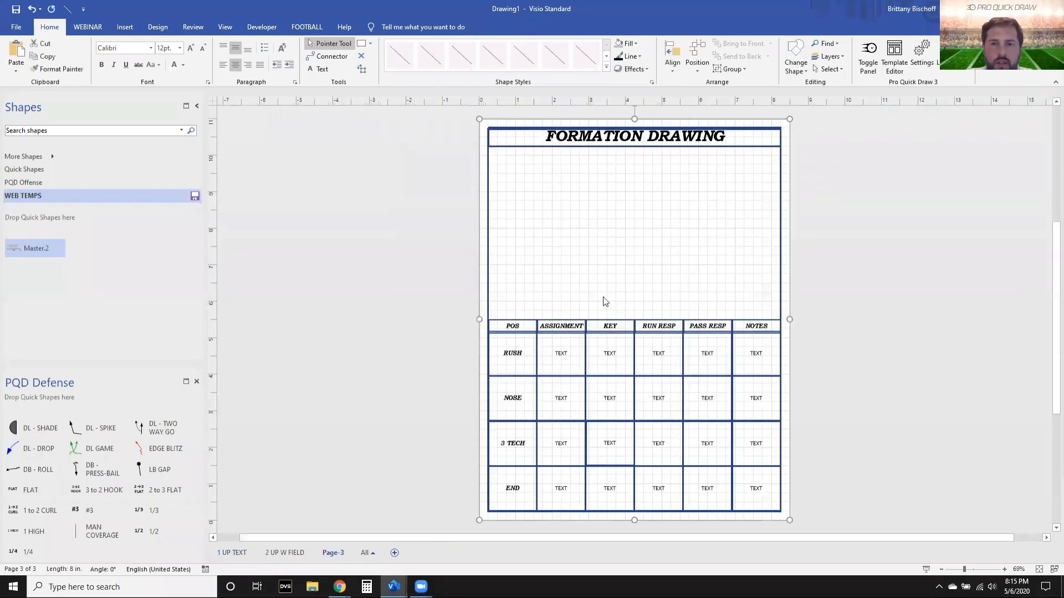
# Delete the header, RUSH, NOSE and 3 TECH rows of the position table on the new page.
pyautogui.click(427, 299)
pyautogui.moveTo(425, 294); pyautogui.dragTo(890, 473)
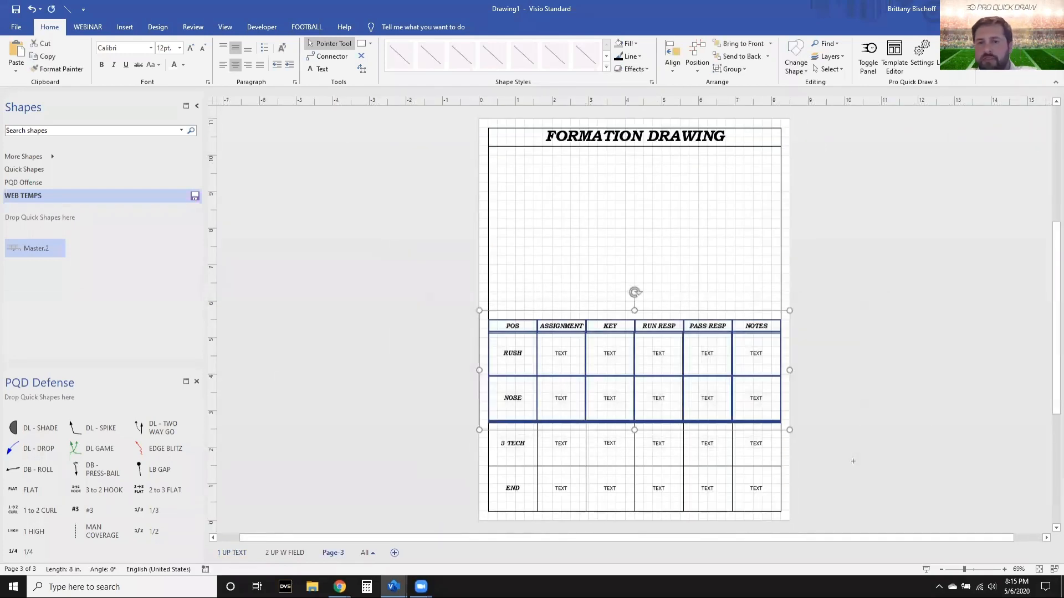
pyautogui.press('Delete')
pyautogui.moveTo(434, 405); pyautogui.dragTo(922, 503)
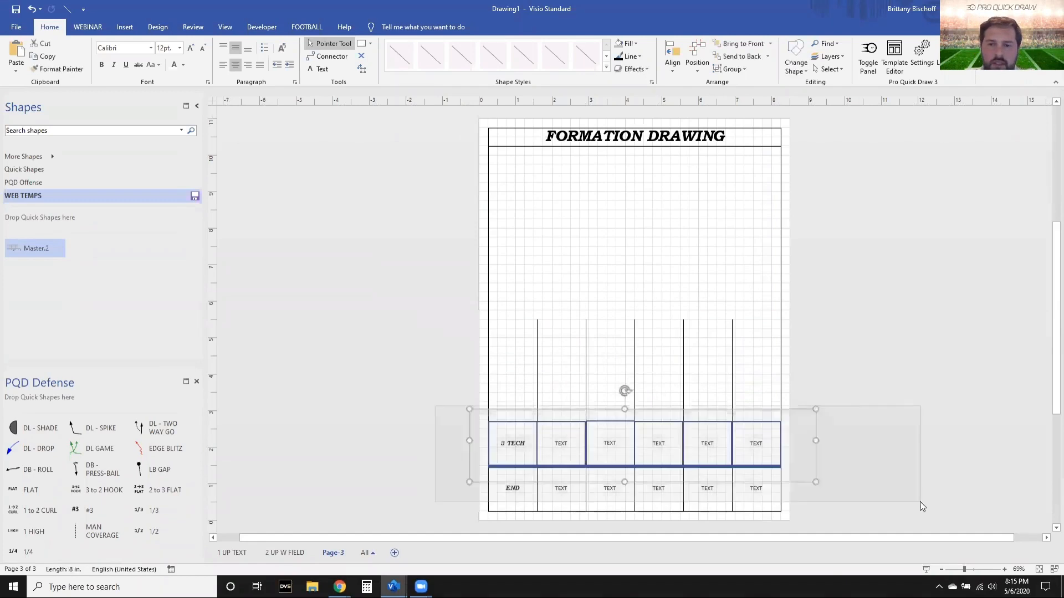
pyautogui.press('Delete')
# Delete the END row's six text boxes and the five vertical column lines, leaving only the title and outer border.
pyautogui.click(755, 488)
pyautogui.press('Delete')
pyautogui.click(707, 489)
pyautogui.press('Delete')
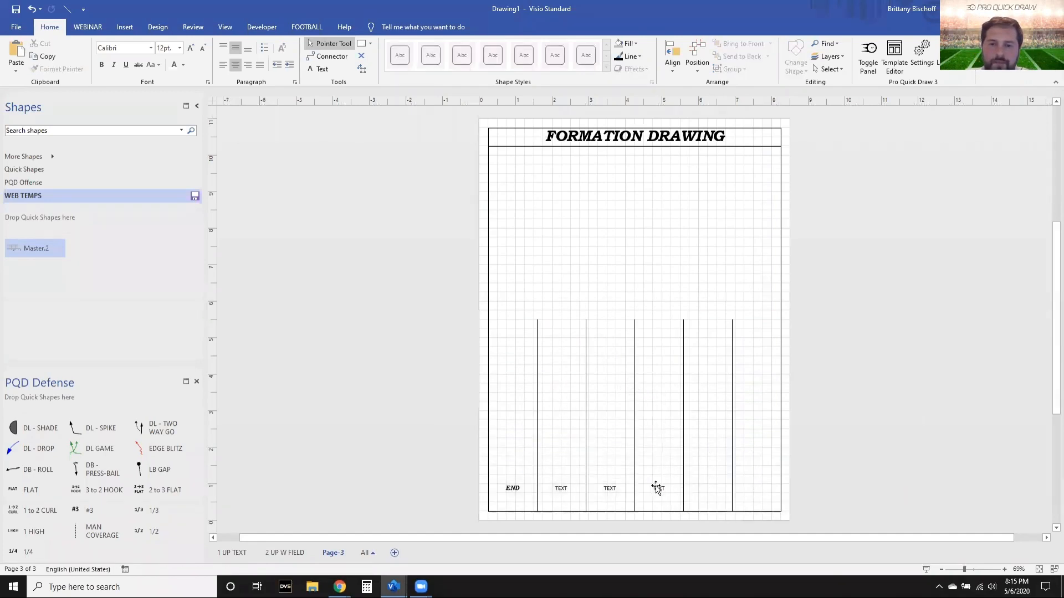
pyautogui.click(658, 489)
pyautogui.press('Delete')
pyautogui.click(610, 488)
pyautogui.press('Delete')
pyautogui.click(551, 493)
pyautogui.press('Delete')
pyautogui.click(519, 490)
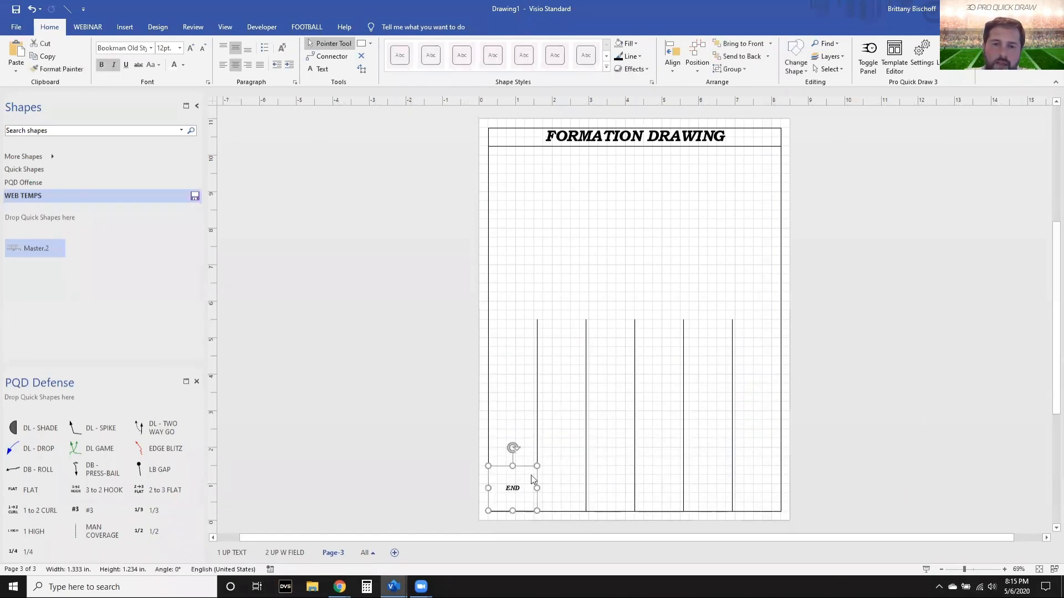
pyautogui.press('Delete')
pyautogui.moveTo(525, 292); pyautogui.dragTo(774, 508)
pyautogui.press('Delete')
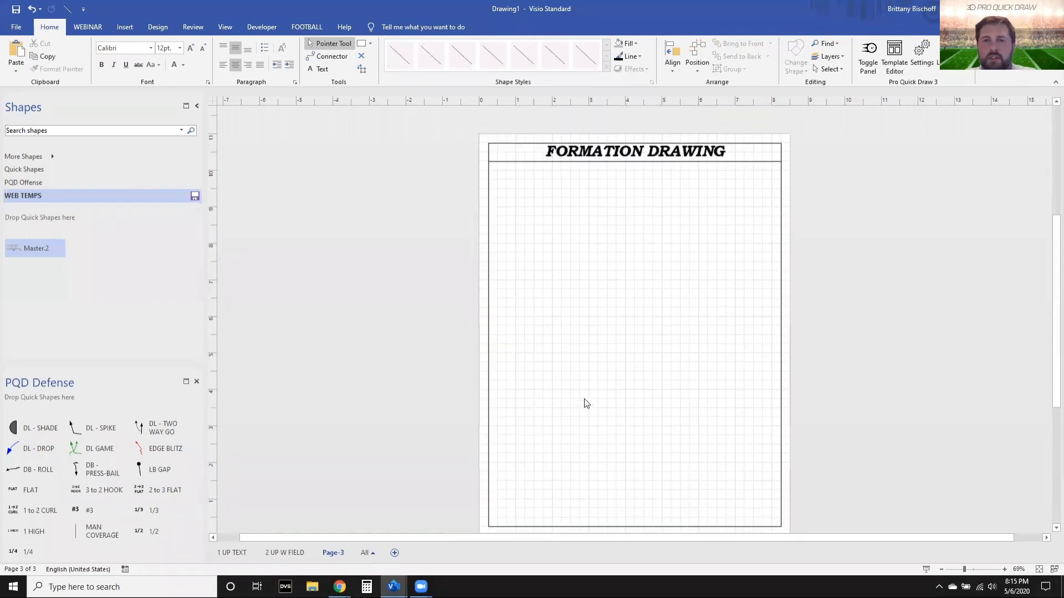
# Draw a vertical line down the page's middle and two 8 in horizontal lines across it, dividing the area into six boxes.
pyautogui.hotkey('ctrl', '6')
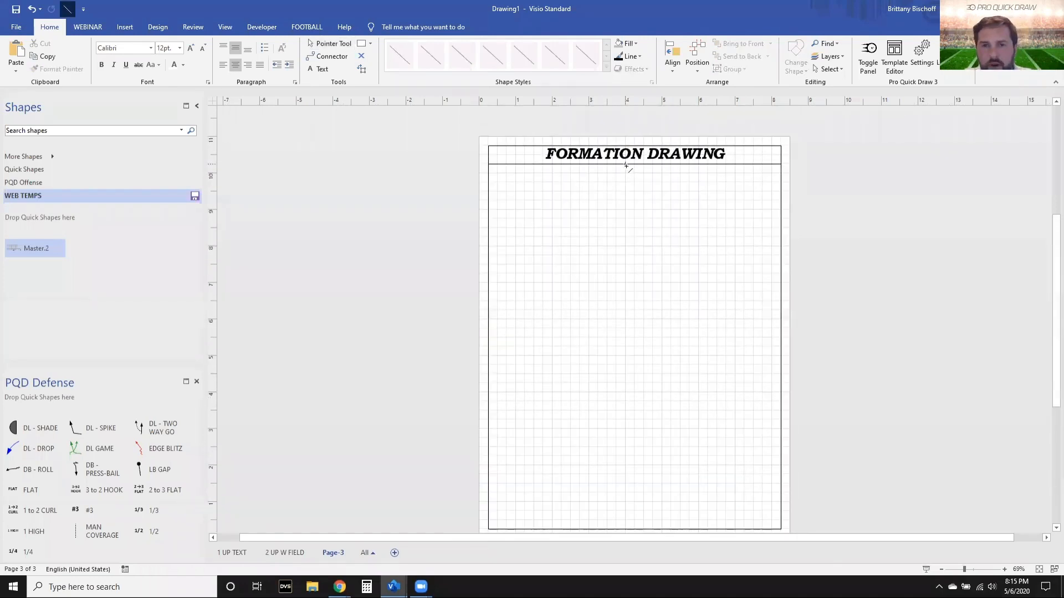
pyautogui.moveTo(626, 165)
pyautogui.mouseDown()
pyautogui.moveTo(624, 494)
pyautogui.moveTo(625, 475)
pyautogui.mouseUp()
pyautogui.moveTo(490, 282); pyautogui.dragTo(780, 283)
pyautogui.moveTo(487, 384); pyautogui.dragTo(780, 383)
pyautogui.hotkey('ctrl', '1')
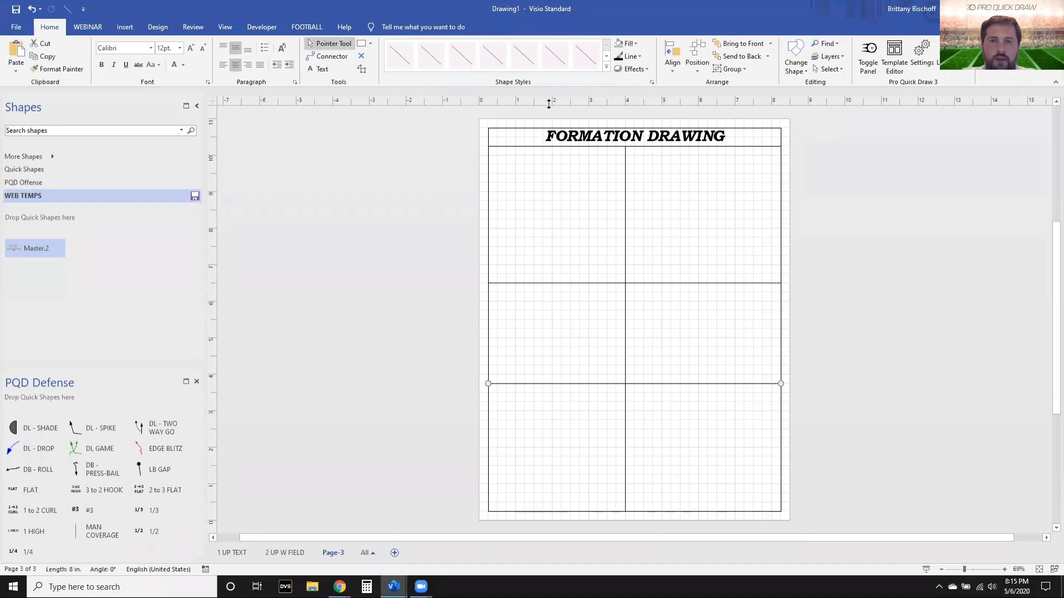
# Distribute the two horizontal dividers evenly between the title's lower line and the bottom border.
pyautogui.click(513, 146)
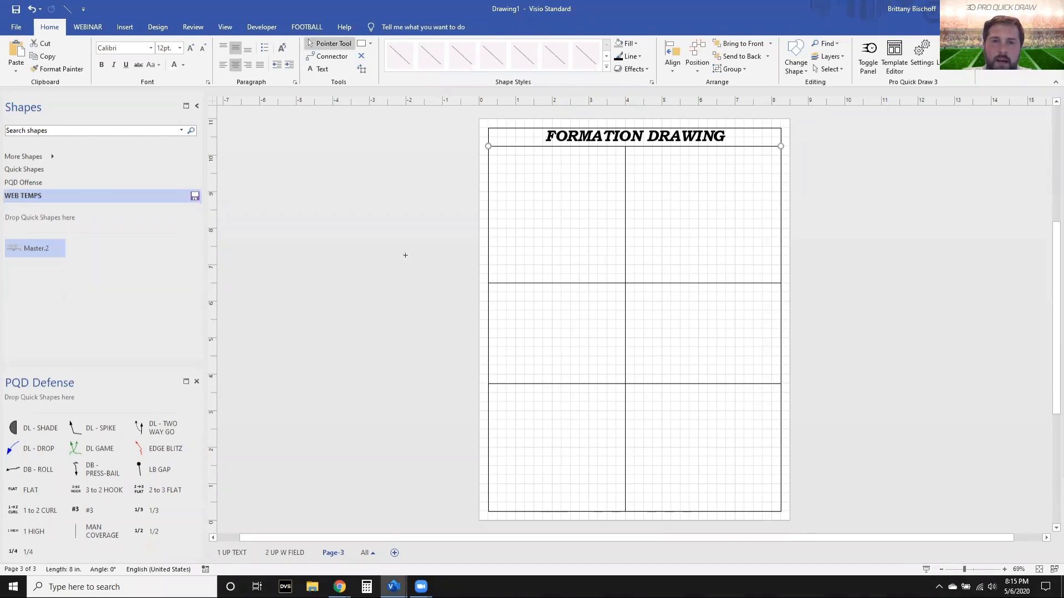
pyautogui.moveTo(381, 244); pyautogui.dragTo(862, 520)
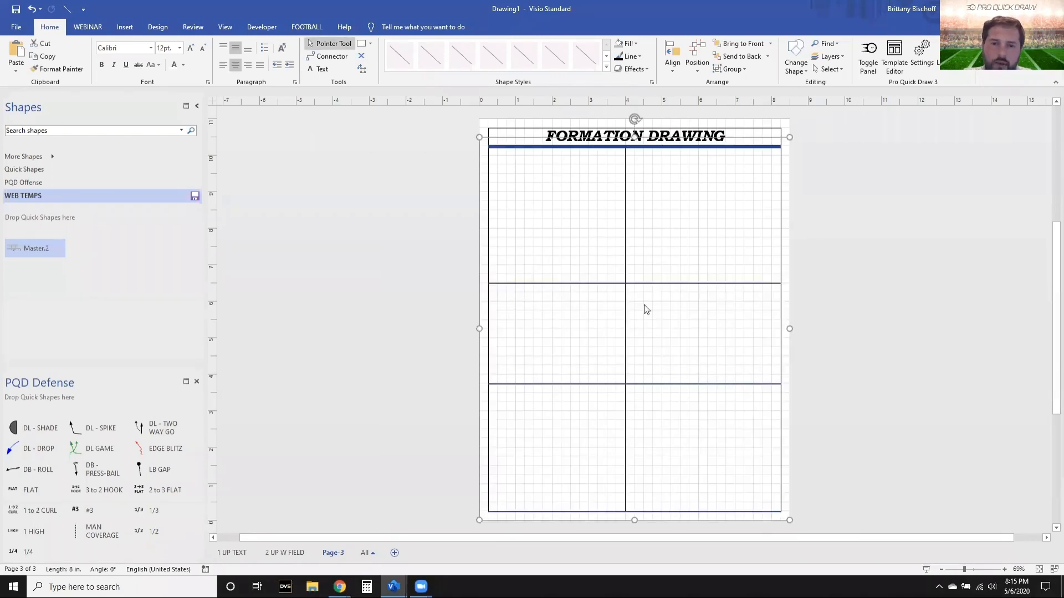
pyautogui.click(697, 63)
pyautogui.click(715, 151)
pyautogui.click(588, 254)
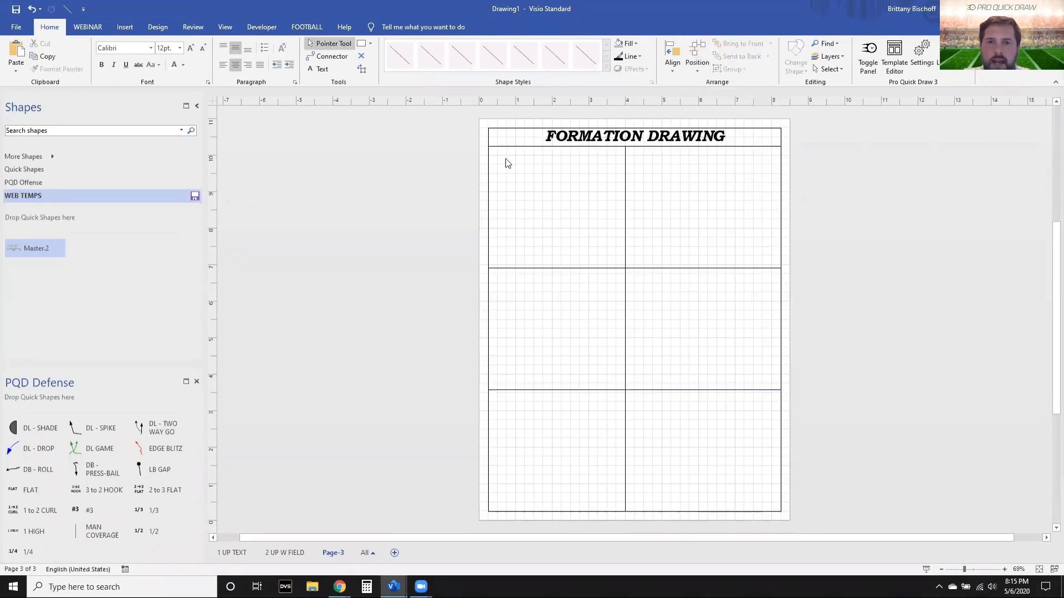
# Distribute the vertical divider evenly between the left and right borders.
pyautogui.click(488, 166)
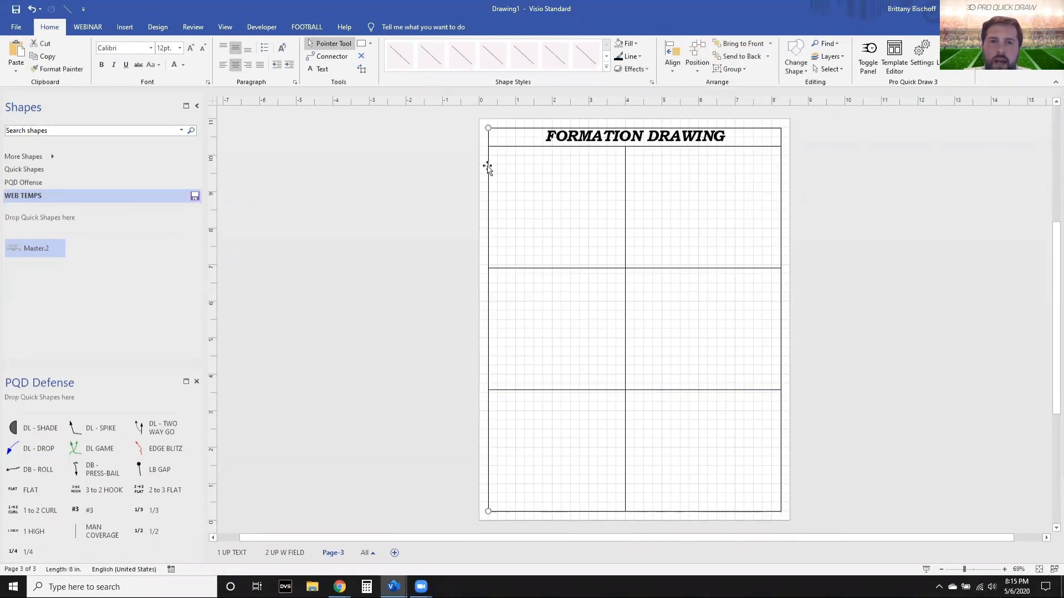
pyautogui.keyDown('ctrl'); pyautogui.click(624, 155); pyautogui.keyUp('ctrl')
pyautogui.keyDown('ctrl'); pyautogui.click(780, 136); pyautogui.keyUp('ctrl')
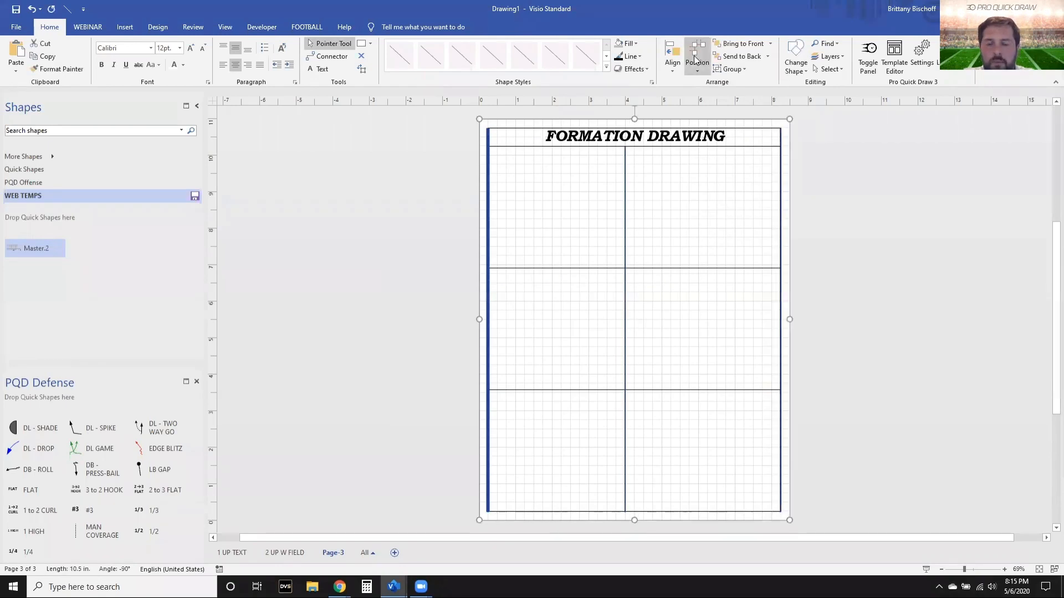
pyautogui.click(696, 58)
pyautogui.click(715, 138)
pyautogui.click(867, 283)
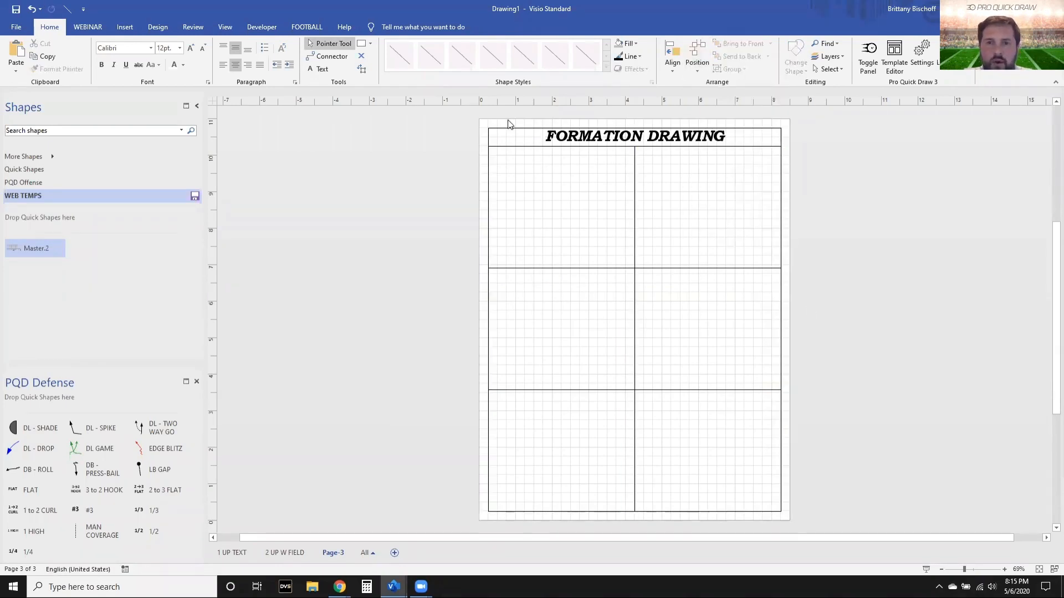
# Add the whole six-box layout to the WEB TEMPS stencil as 6 UP and rename its page as 6 UP.
pyautogui.hotkey('ctrl', 'a')
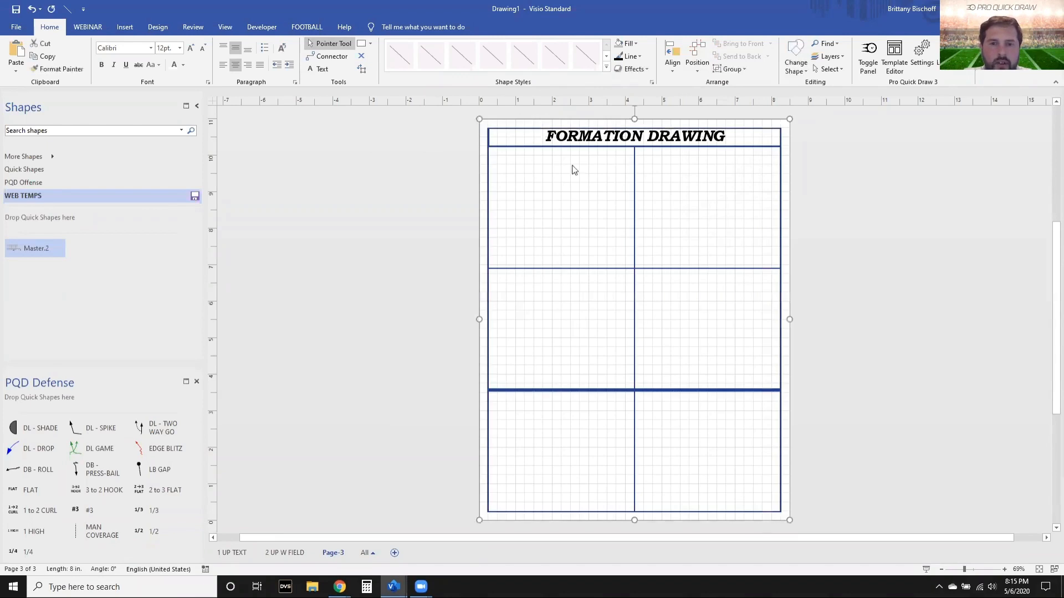
pyautogui.moveTo(583, 142); pyautogui.dragTo(111, 261)
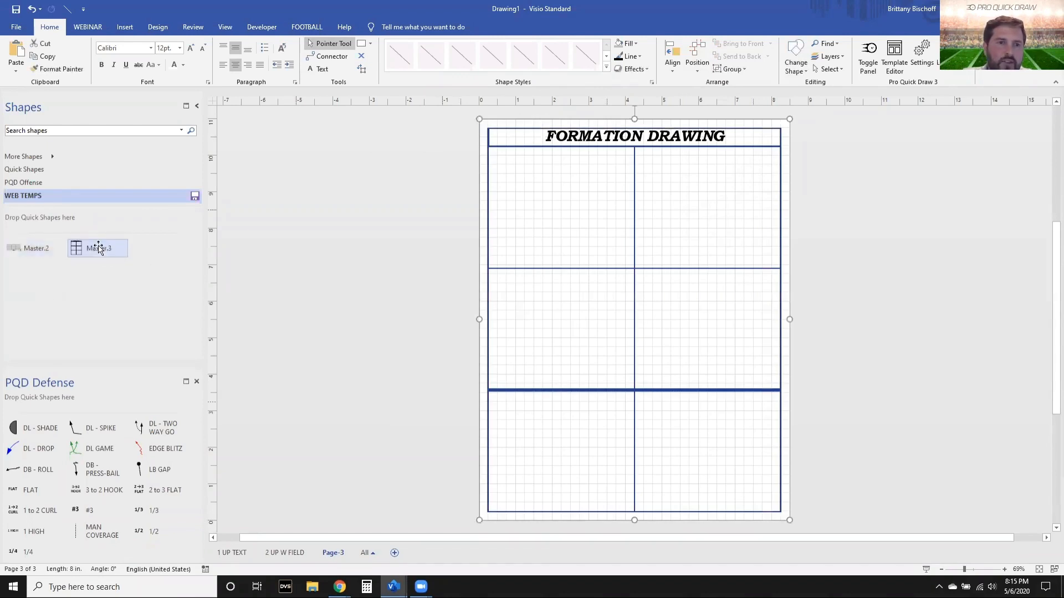
pyautogui.click(99, 244)
pyautogui.write('6 UP')
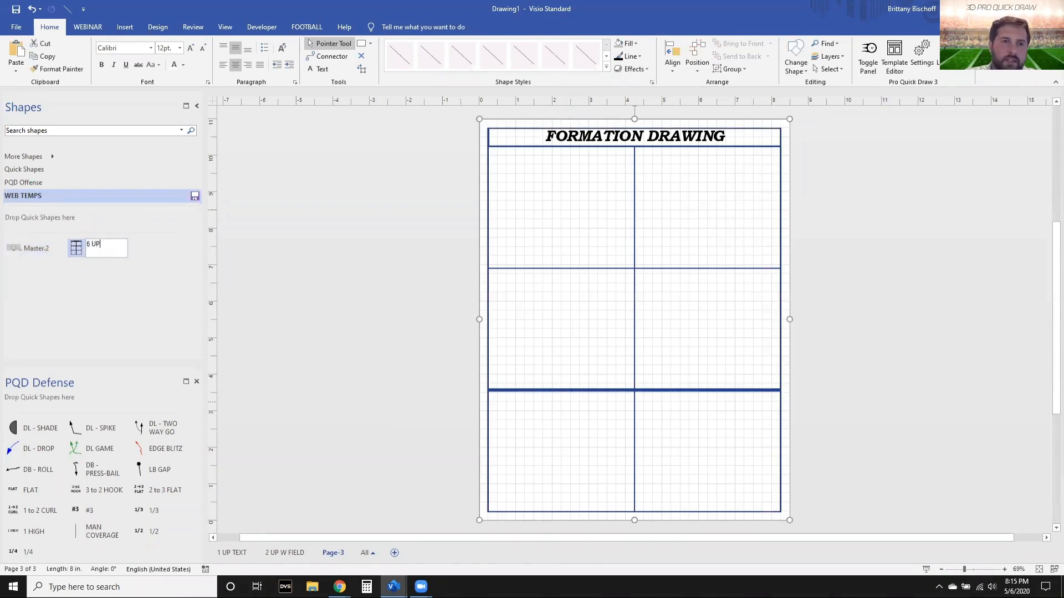
pyautogui.press('Return')
pyautogui.doubleClick(333, 554)
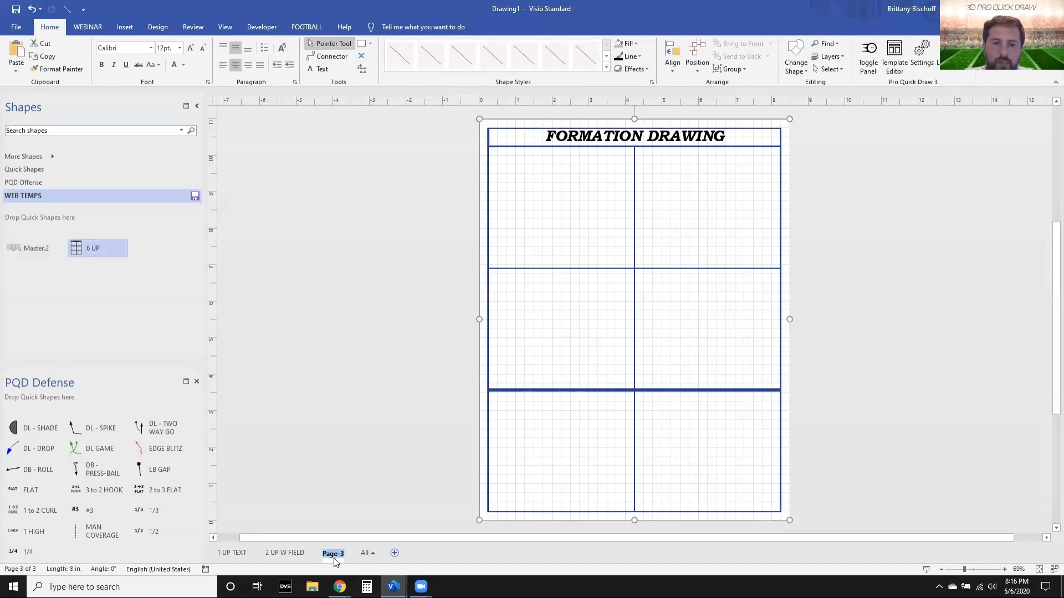
pyautogui.write('6 UP')
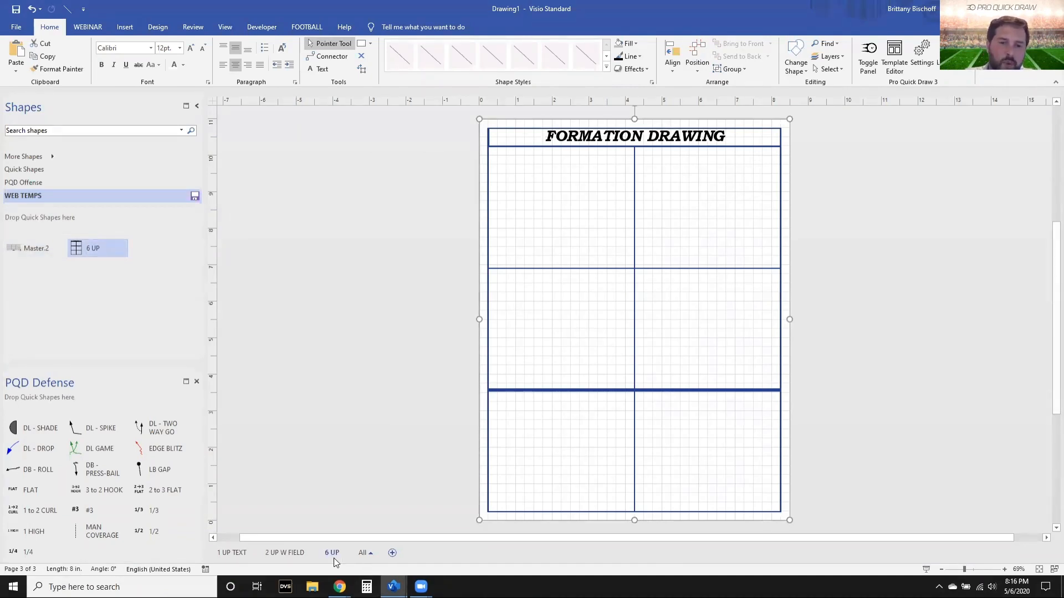
# Add another page and copy the complete 6 UP layout onto it.
pyautogui.click(393, 553)
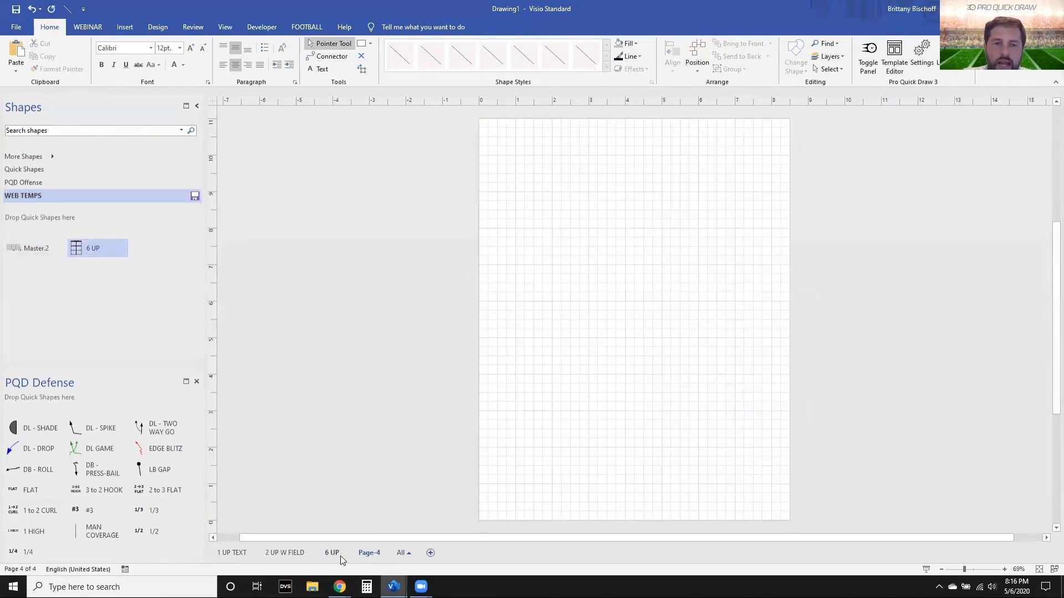
pyautogui.click(332, 553)
pyautogui.click(371, 553)
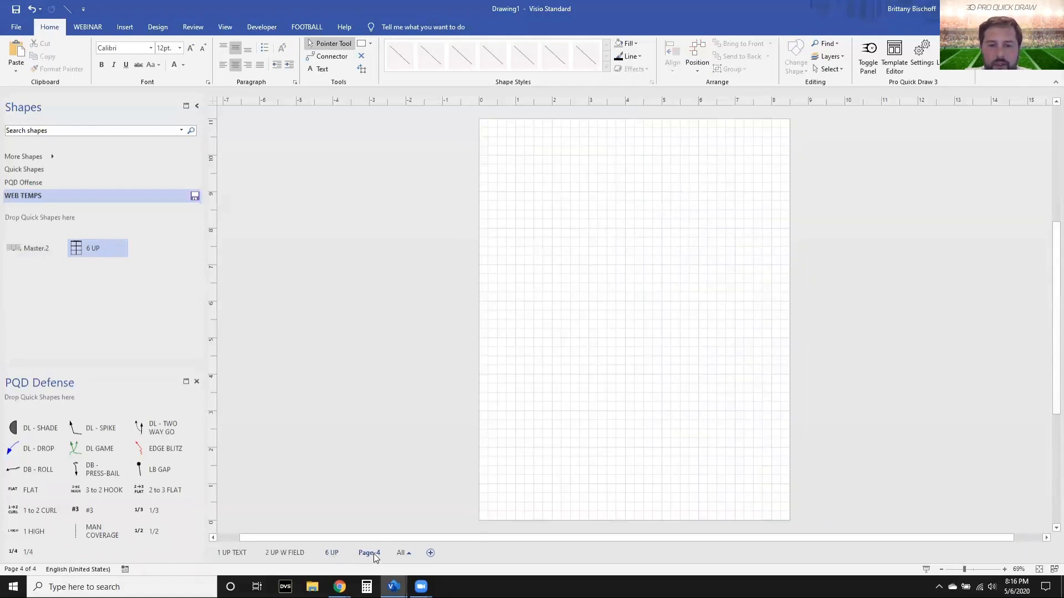
pyautogui.hotkey('ctrl', 'v')
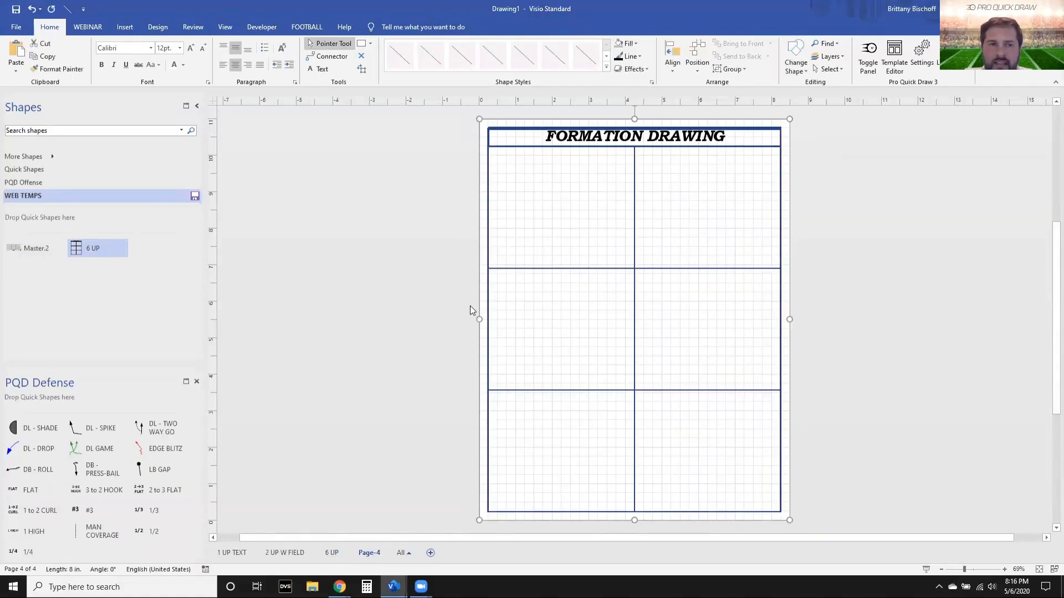
pyautogui.moveTo(41, 248); pyautogui.dragTo(636, 209)
pyautogui.scroll(3, 717, 256)
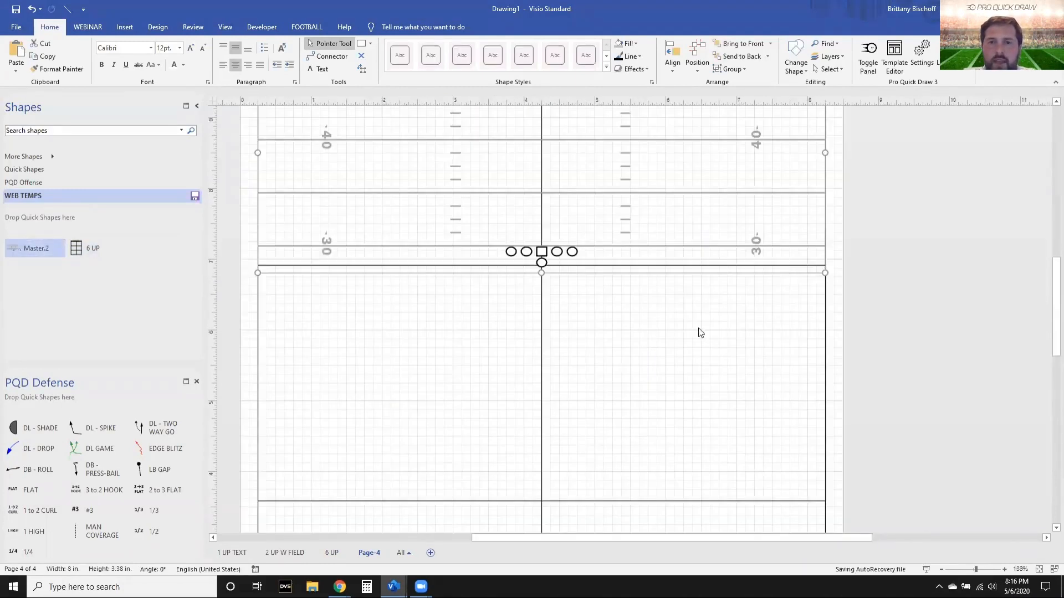
pyautogui.scroll(3, 681, 355)
pyautogui.moveTo(860, 258)
pyautogui.mouseDown()
pyautogui.moveTo(556, 260)
pyautogui.moveTo(577, 257)
pyautogui.mouseUp()
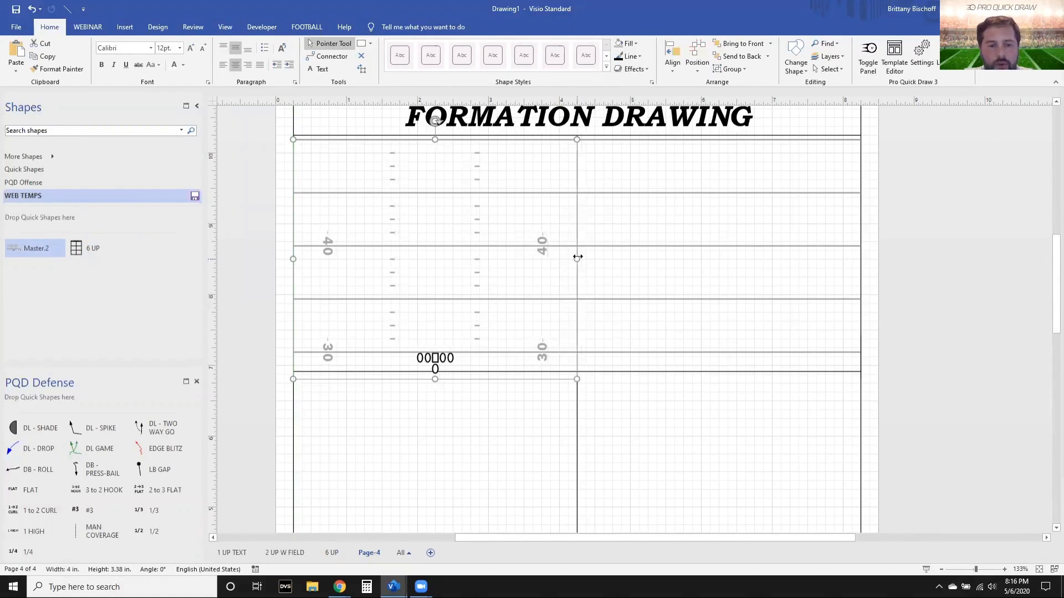
pyautogui.hotkey('ctrl', 'z')
pyautogui.moveTo(860, 378); pyautogui.dragTo(574, 256)
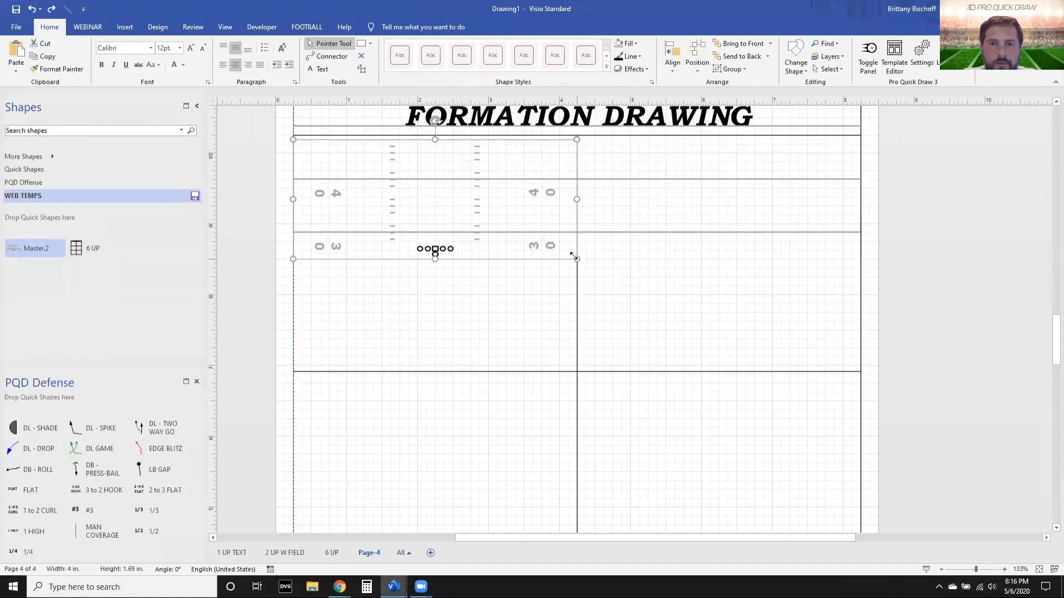
pyautogui.hotkey('ctrl', 'z')
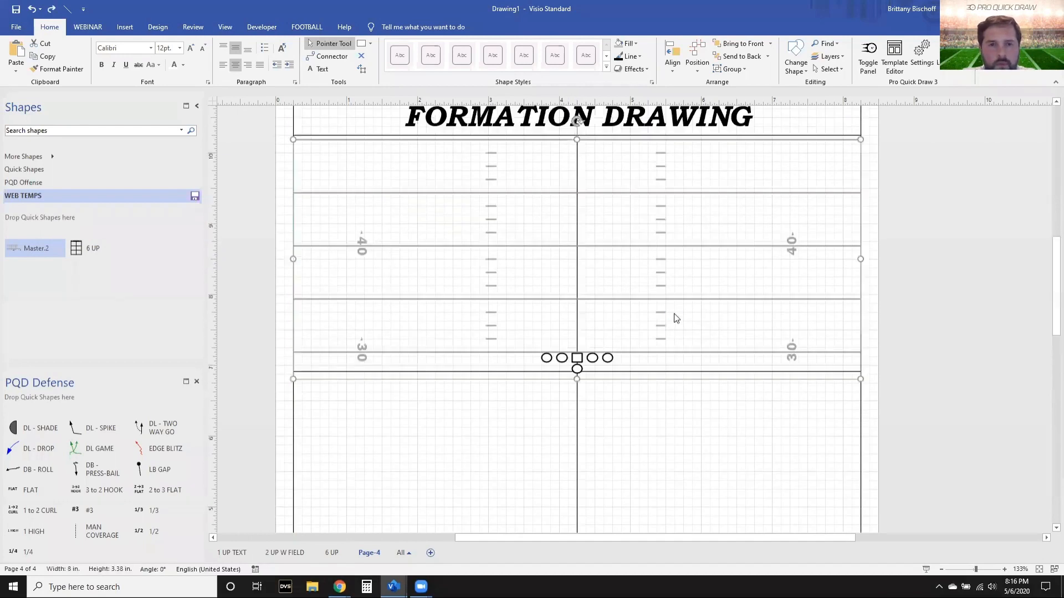
pyautogui.hotkey('ctrl', 'z')
pyautogui.hotkey('ctrl', 'shift', 'w')
# Place the Master.2 field from the stencil on the page, scale it to 4 by 1.69 in and nudge it down within the upper-left box.
pyautogui.moveTo(24, 248); pyautogui.dragTo(634, 209)
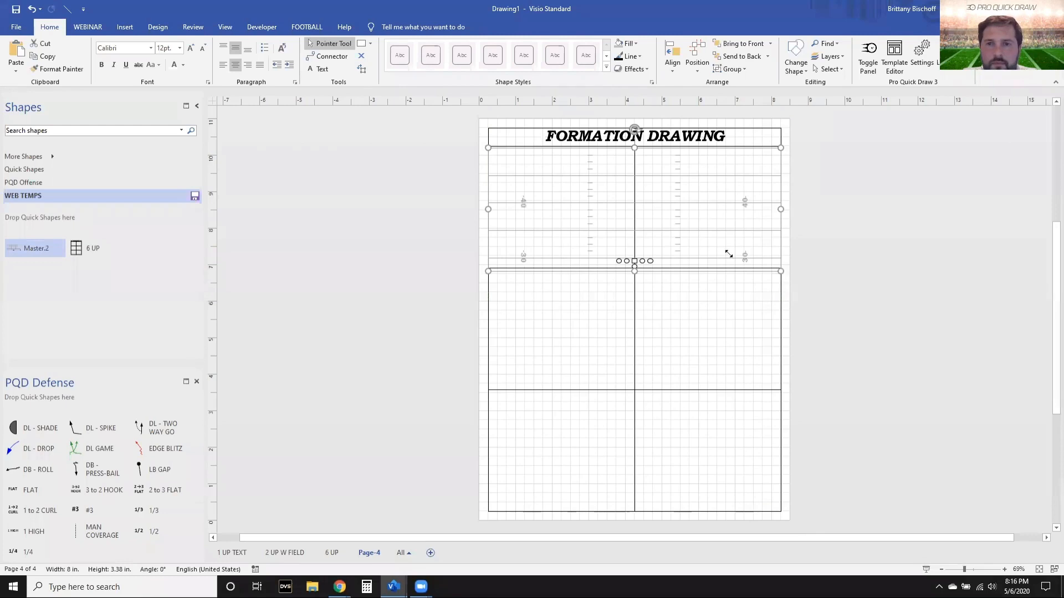
pyautogui.moveTo(729, 254); pyautogui.dragTo(633, 210)
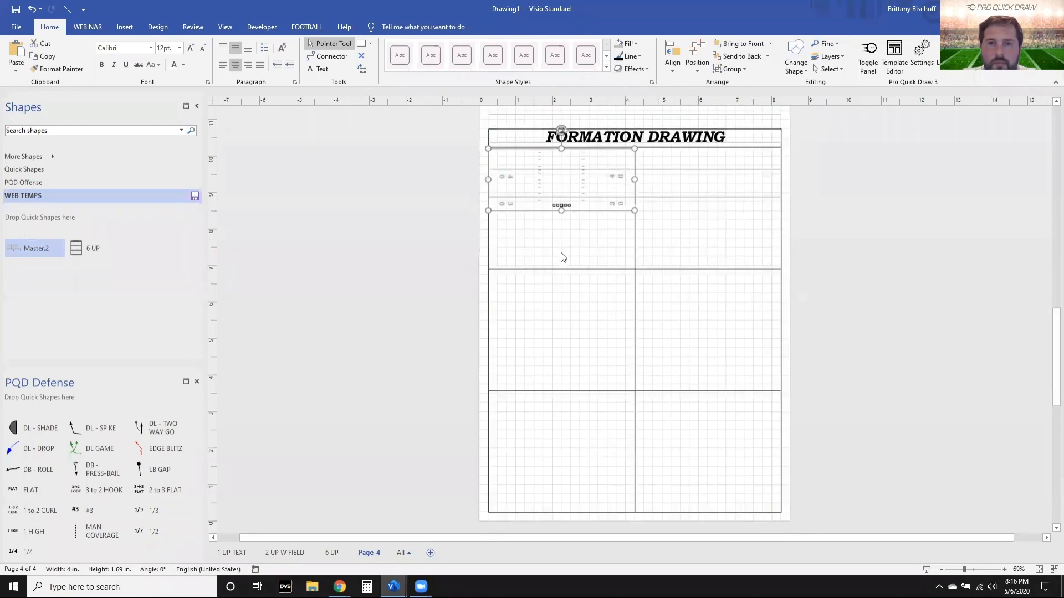
pyautogui.scroll(2, 561, 255)
pyautogui.press('Down')
pyautogui.press('Down')
pyautogui.press('Down')
pyautogui.press('Down')
pyautogui.press('Down')
pyautogui.press('Down')
pyautogui.press('Down')
pyautogui.press('Down')
pyautogui.press('Down')
pyautogui.press('Down')
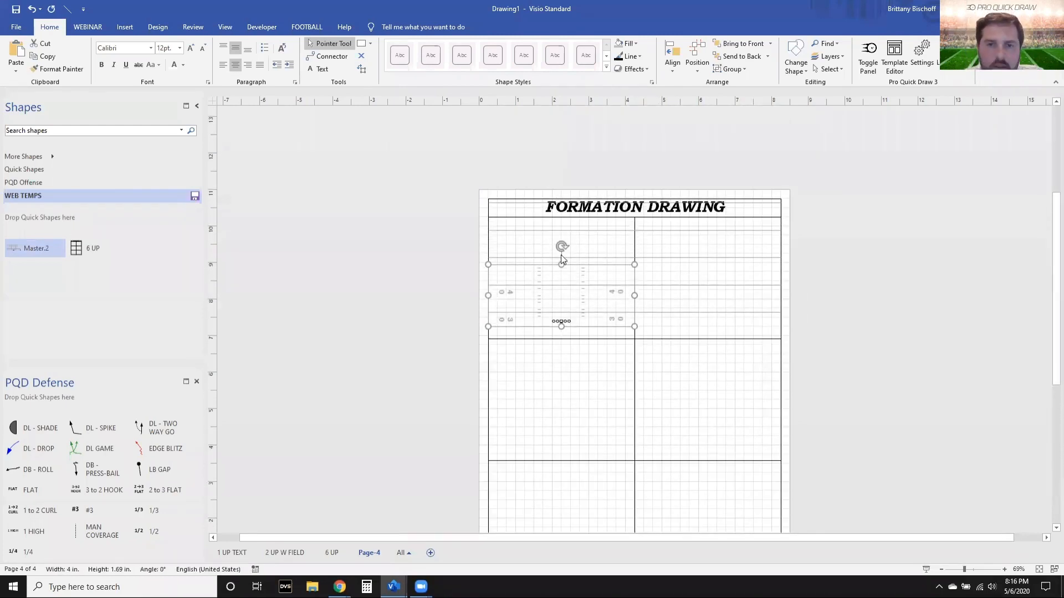
pyautogui.scroll(3, 579, 275)
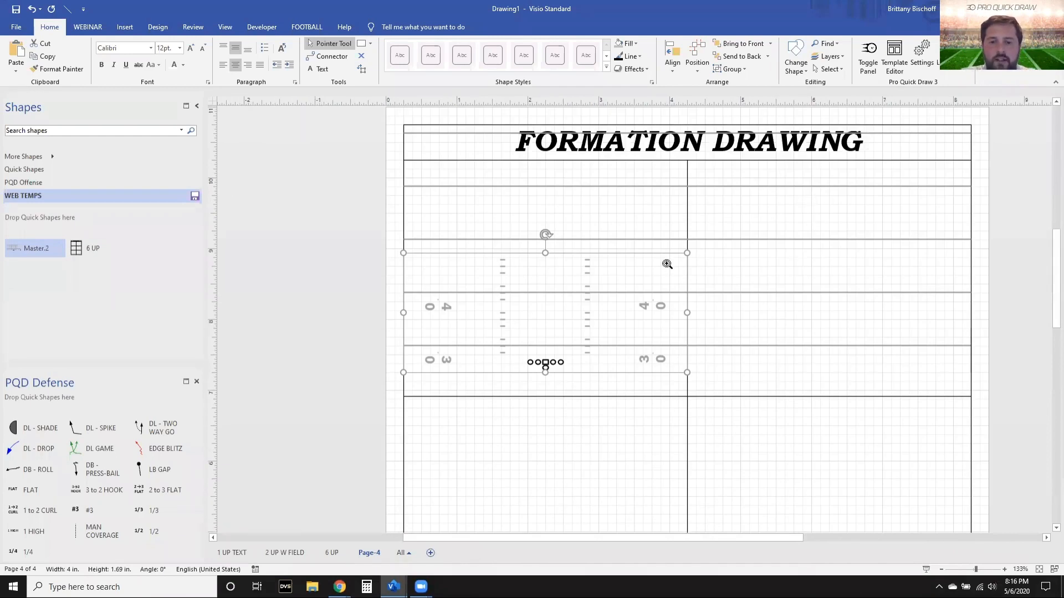
# Ungroup the field and delete its two uppermost yard lines.
pyautogui.hotkey('ctrl', 'shift', 'u')
pyautogui.press('Return')
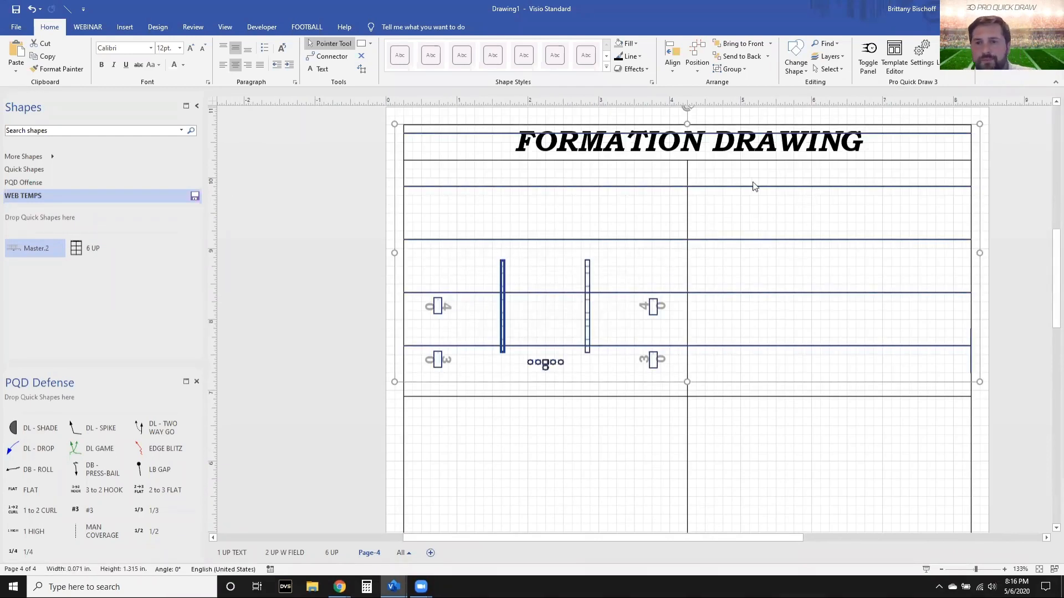
pyautogui.press('Escape')
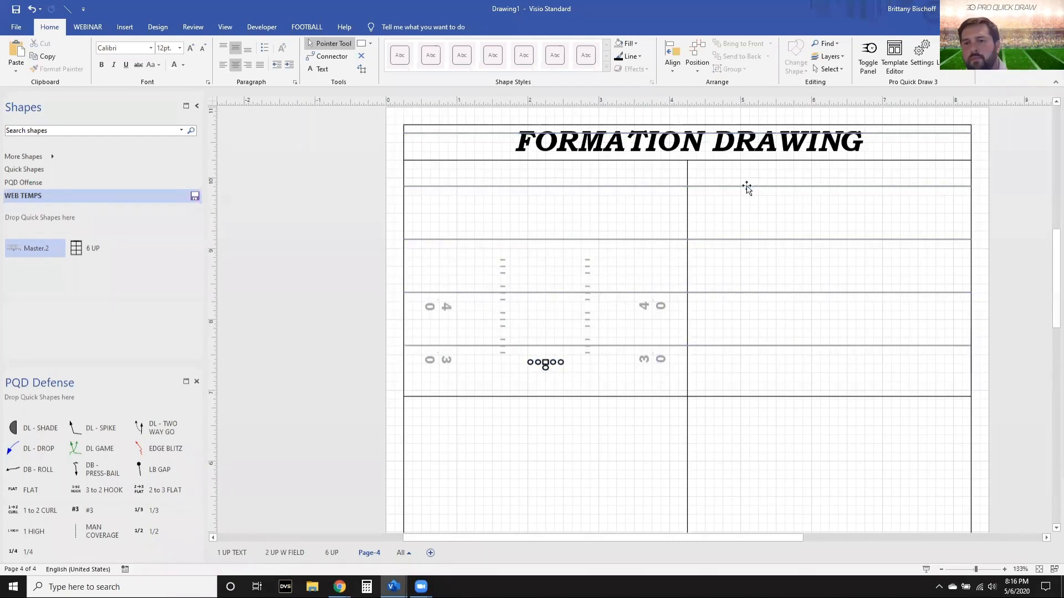
pyautogui.click(871, 186)
pyautogui.press('Delete')
pyautogui.click(889, 135)
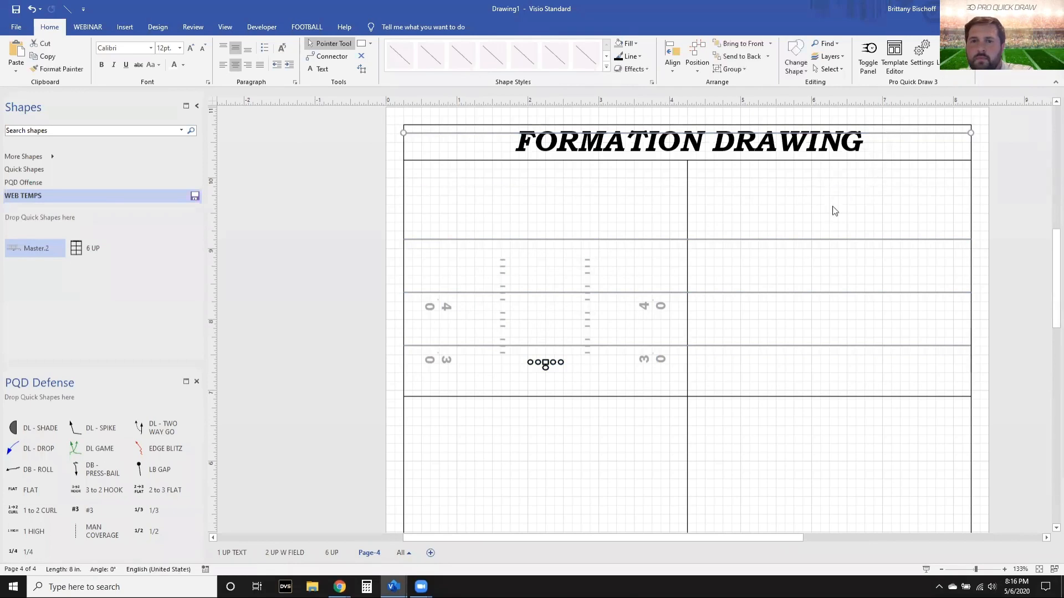
pyautogui.press('Delete')
# Shorten the three remaining yard lines together so they end at the page's vertical divider.
pyautogui.click(798, 239)
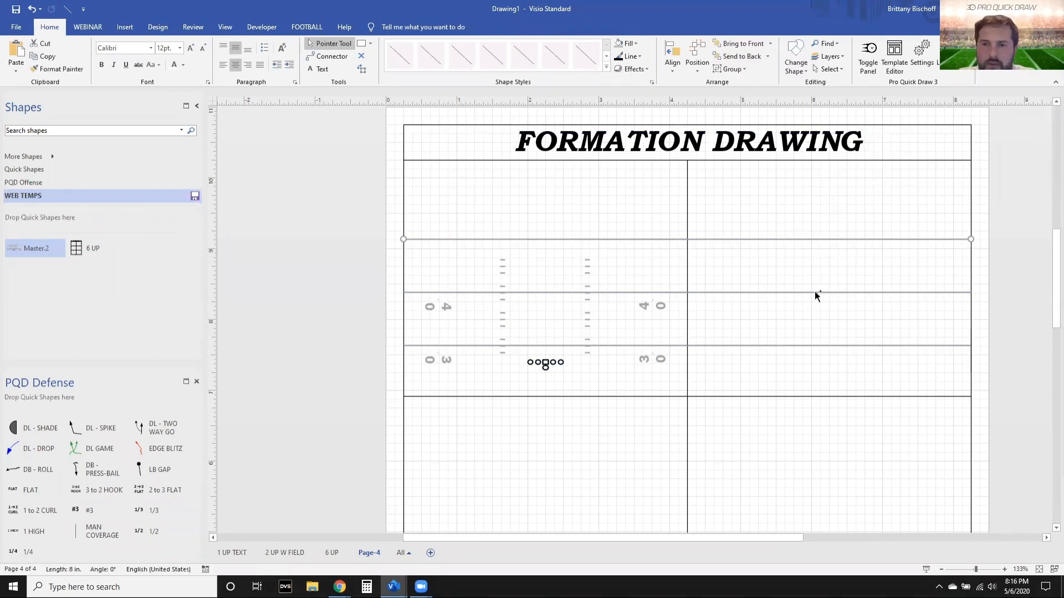
pyautogui.keyDown('shift'); pyautogui.click(814, 292); pyautogui.keyUp('shift')
pyautogui.keyDown('shift'); pyautogui.click(822, 345); pyautogui.keyUp('shift')
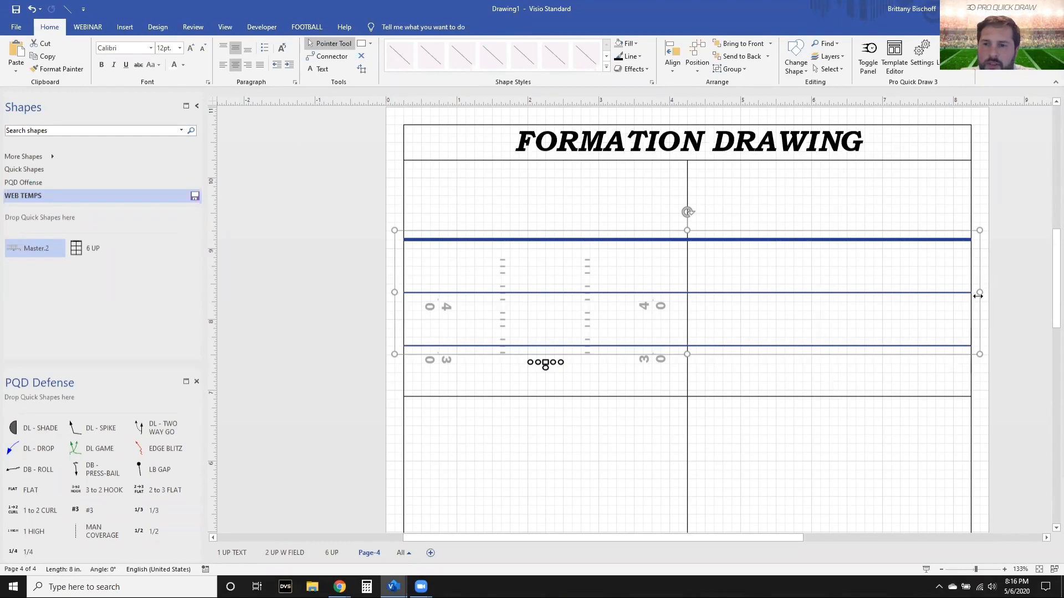
pyautogui.moveTo(864, 288); pyautogui.dragTo(689, 290)
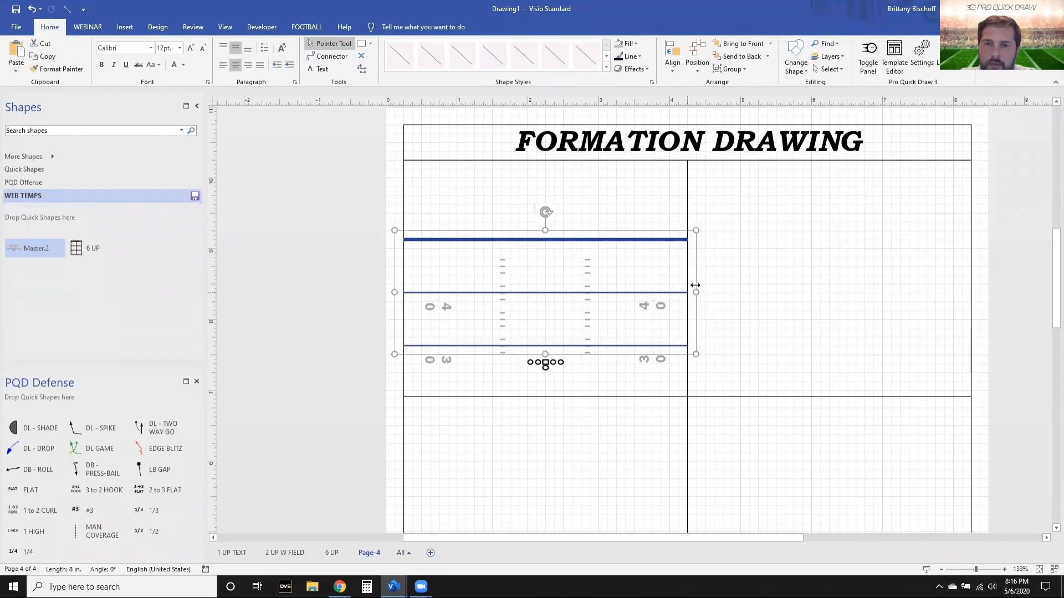
pyautogui.click(741, 297)
# Move all the field's parts together up towards the title inside the upper-left box.
pyautogui.moveTo(351, 207); pyautogui.dragTo(774, 390)
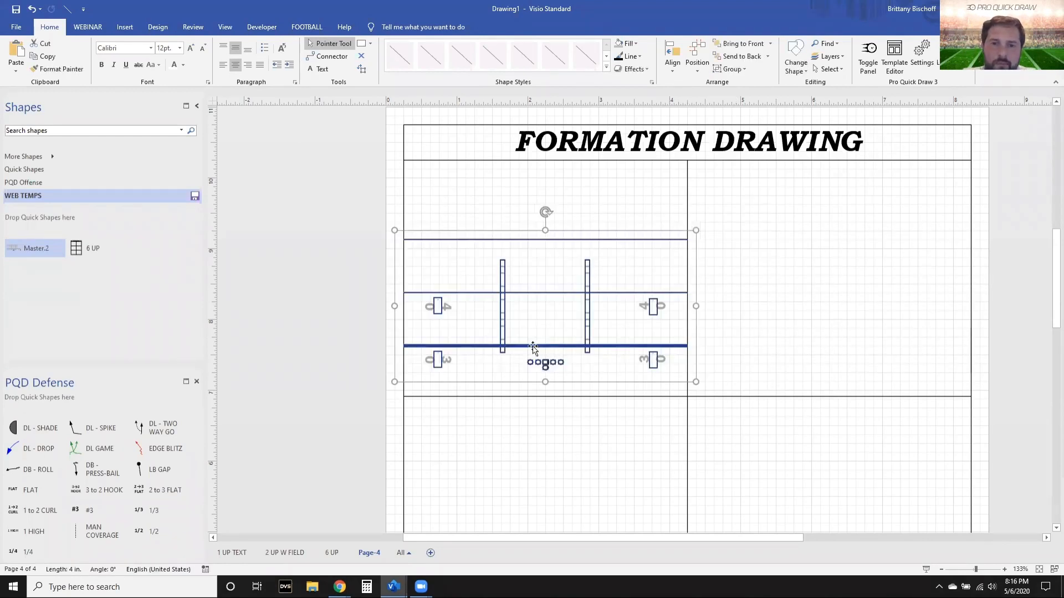
pyautogui.moveTo(546, 360); pyautogui.dragTo(544, 252)
pyautogui.click(790, 306)
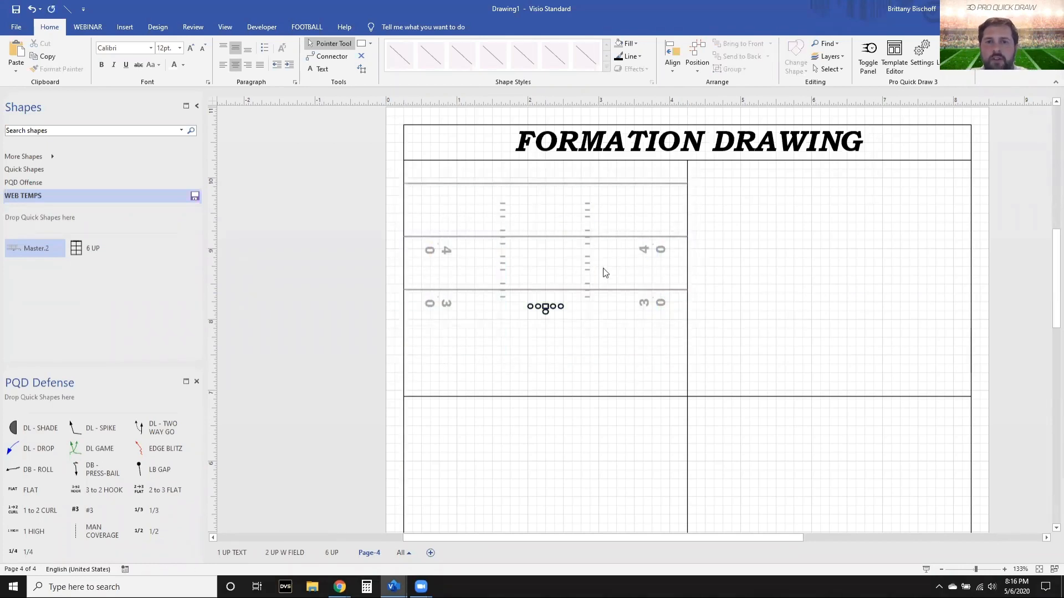
# Rename the fourth page as 6 UP FIELD.
pyautogui.scroll(-3, 605, 272)
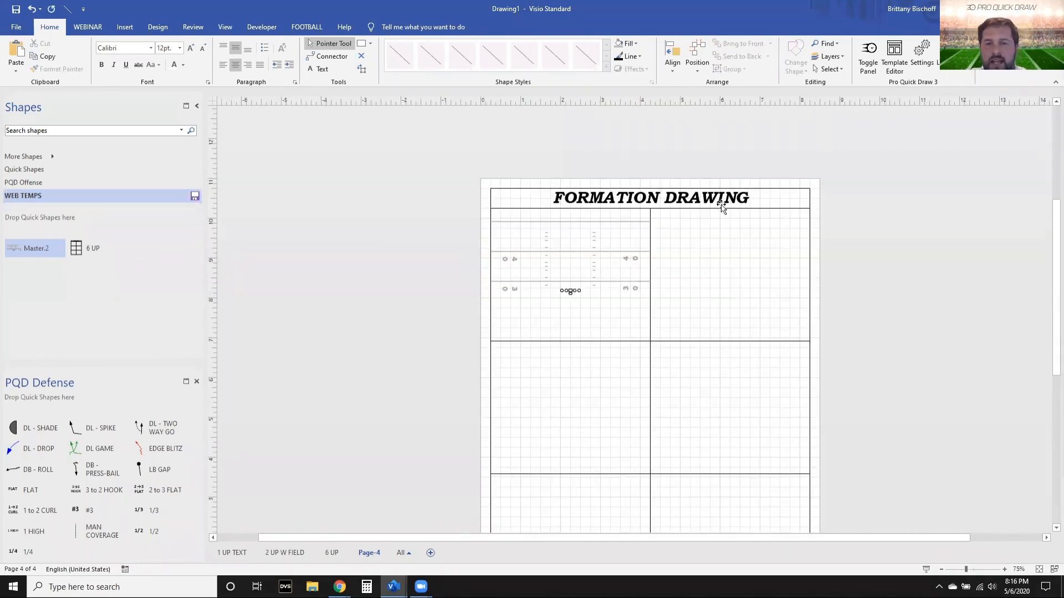
pyautogui.scroll(-1, 621, 288)
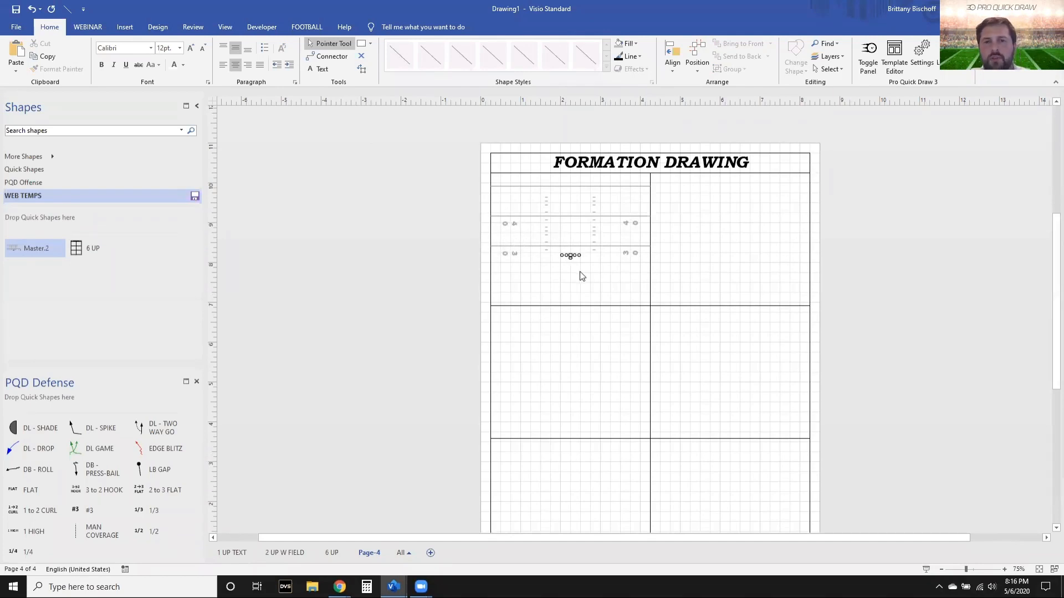
pyautogui.hscroll(1, 580, 271)
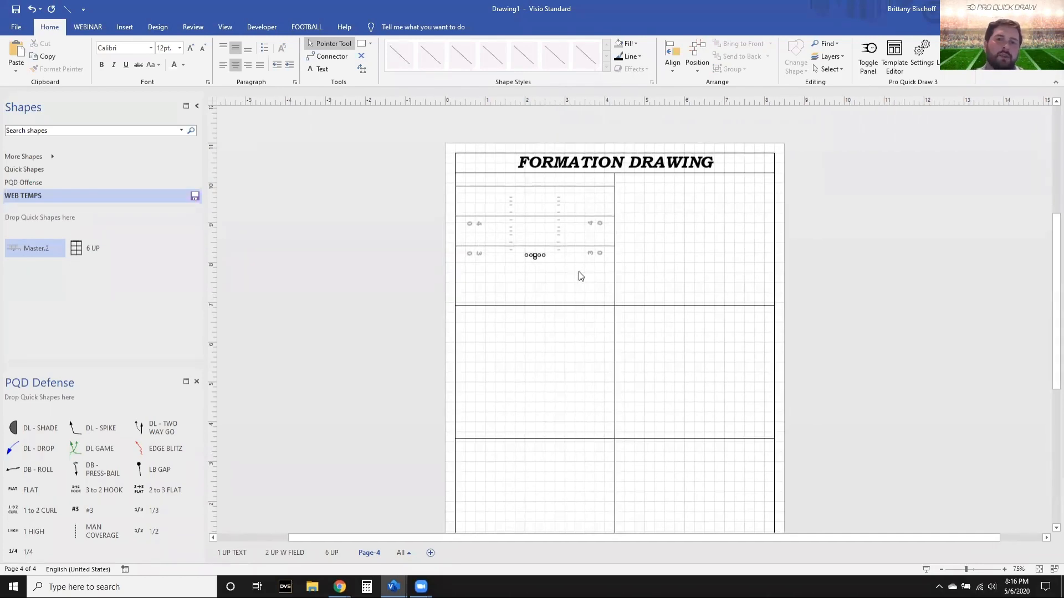
pyautogui.scroll(-1, 535, 347)
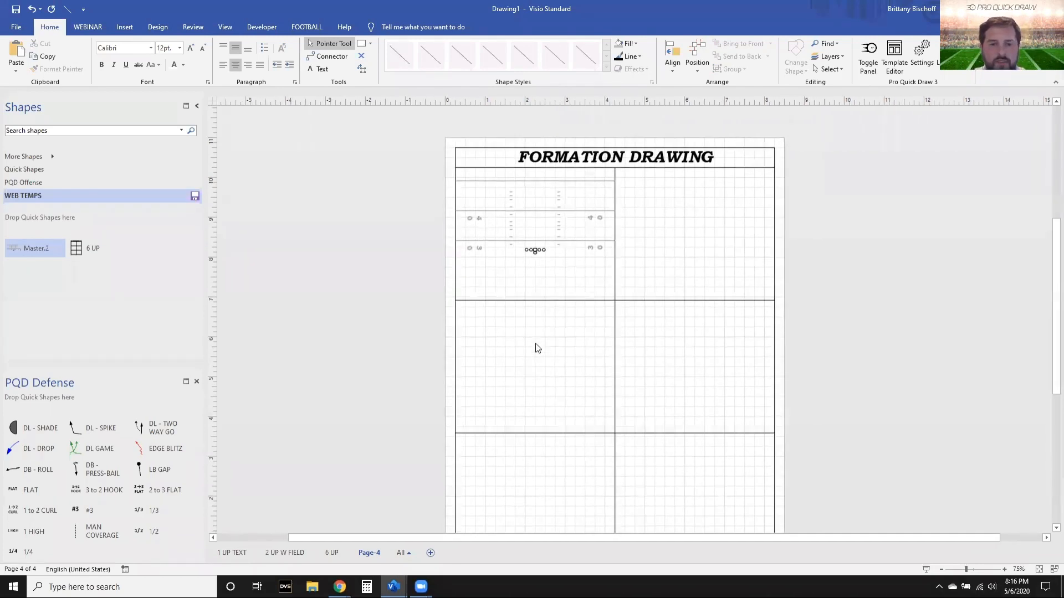
pyautogui.doubleClick(367, 549)
pyautogui.write('6 UP FIELD')
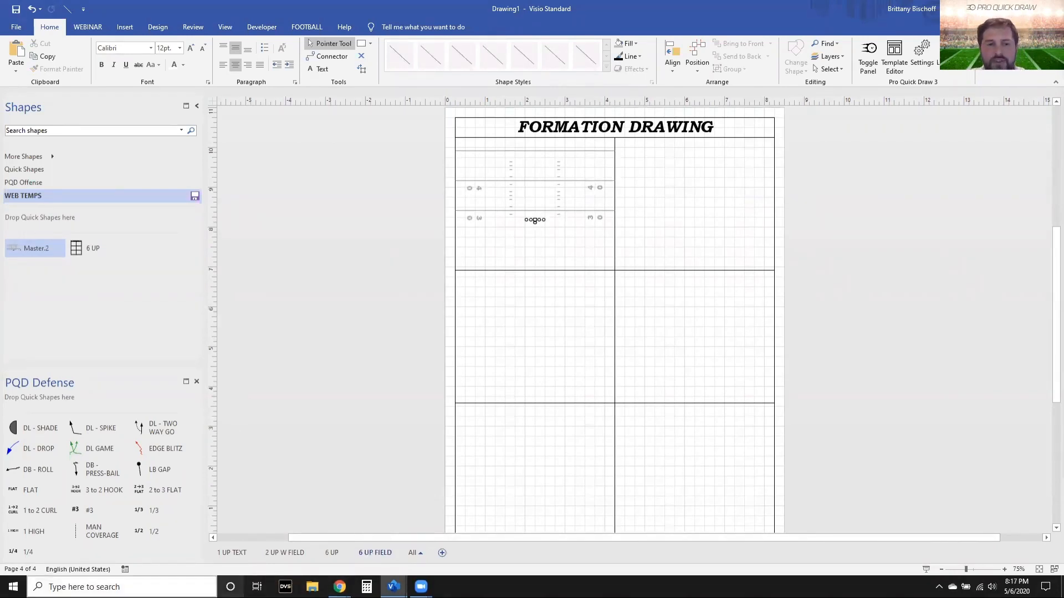
# Find and open the drawing HSFIELD.vsdx, copy its High School Field group and close that drawing.
pyautogui.click(111, 586)
pyautogui.write('HS FI')
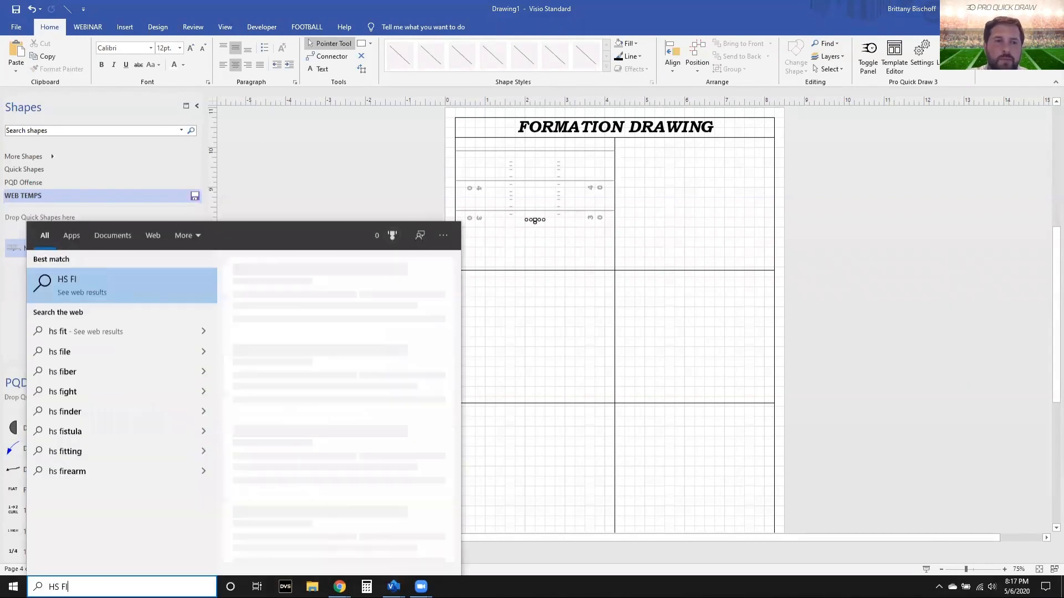
pyautogui.press('BackSpace')
pyautogui.press('BackSpace')
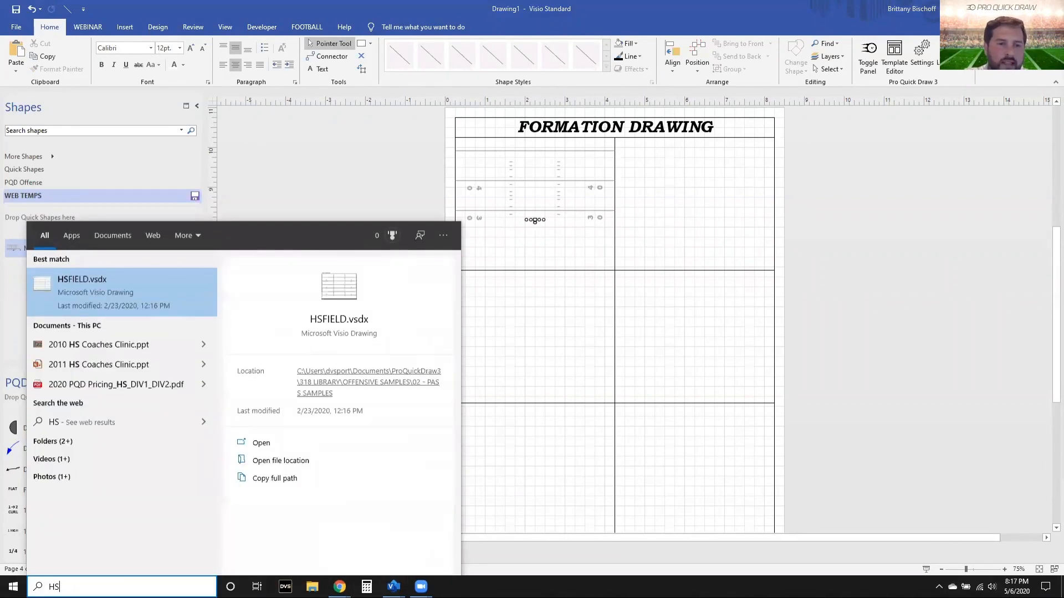
pyautogui.write('FI')
pyautogui.press('Return')
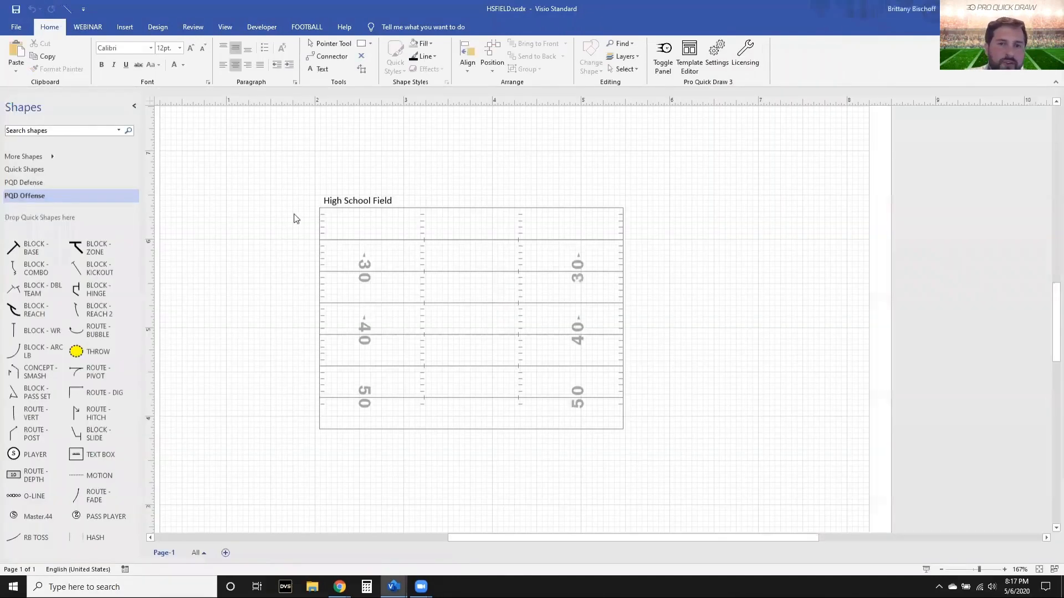
pyautogui.moveTo(304, 198); pyautogui.dragTo(687, 475)
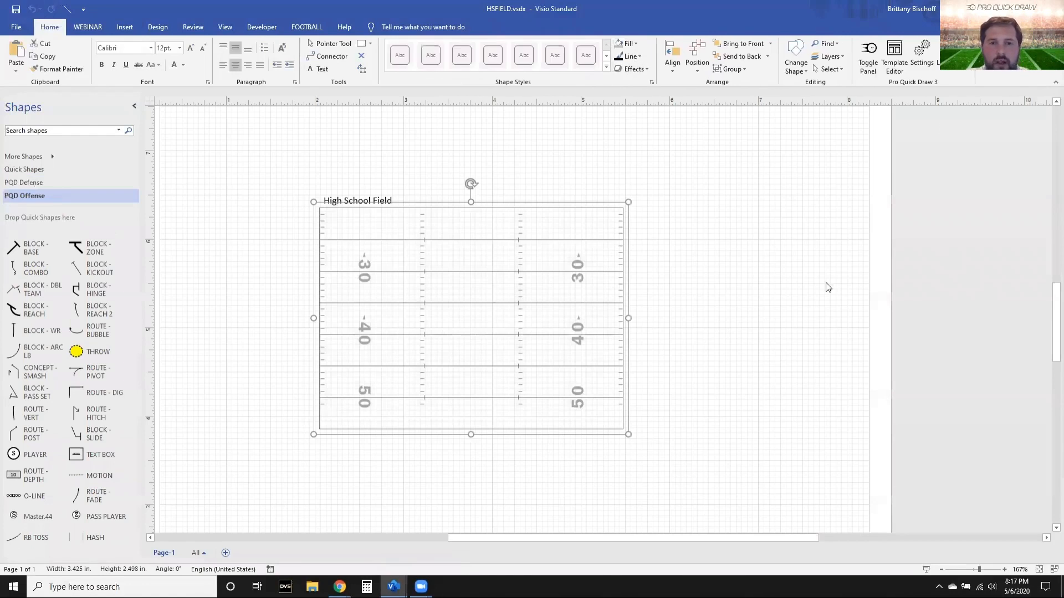
pyautogui.click(1000, 8)
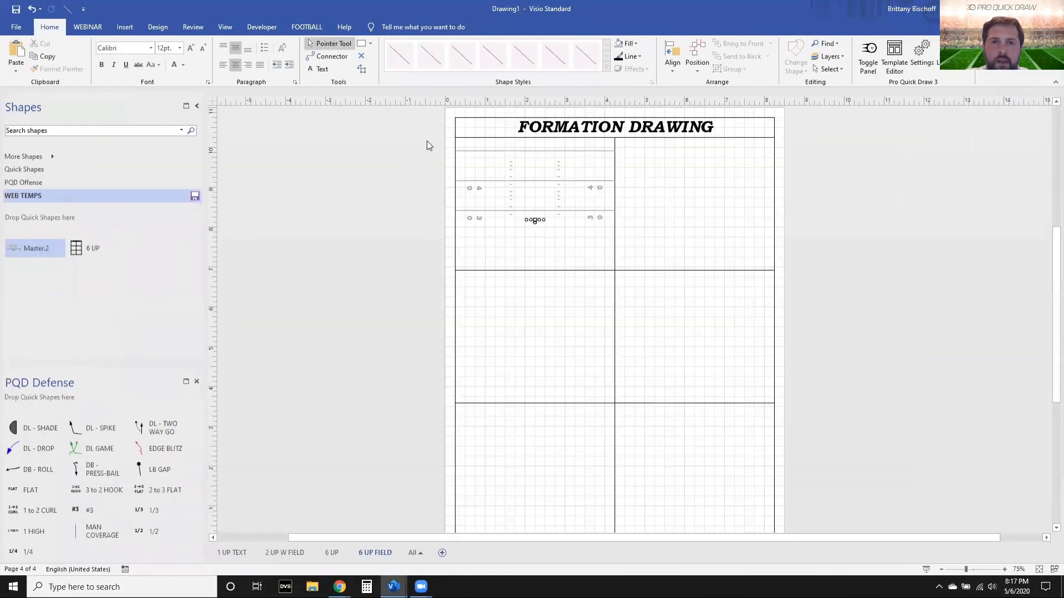
# Delete the old field from the upper-left box, paste the high school field and move it to the left border under the title.
pyautogui.moveTo(426, 142); pyautogui.dragTo(660, 257)
pyautogui.press('Delete')
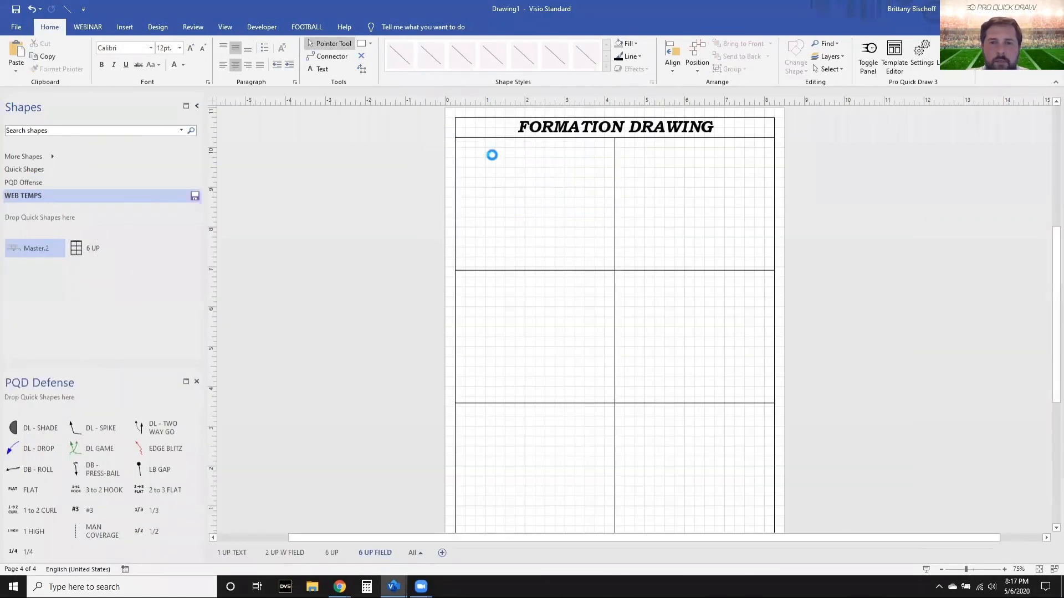
pyautogui.hotkey('ctrl', 'z')
pyautogui.scroll(4, 678, 171)
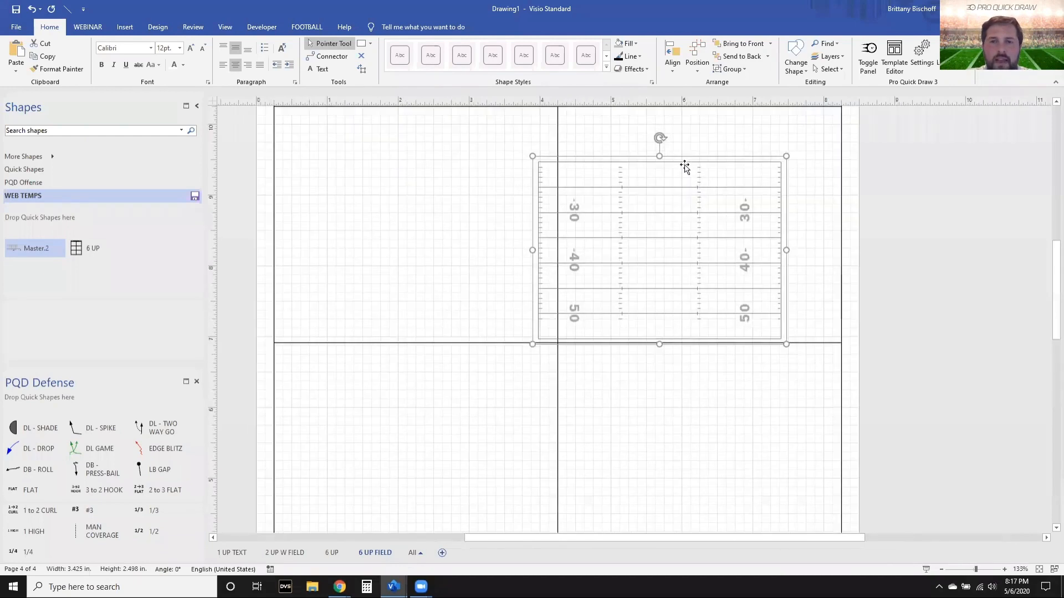
pyautogui.moveTo(683, 161); pyautogui.dragTo(426, 163)
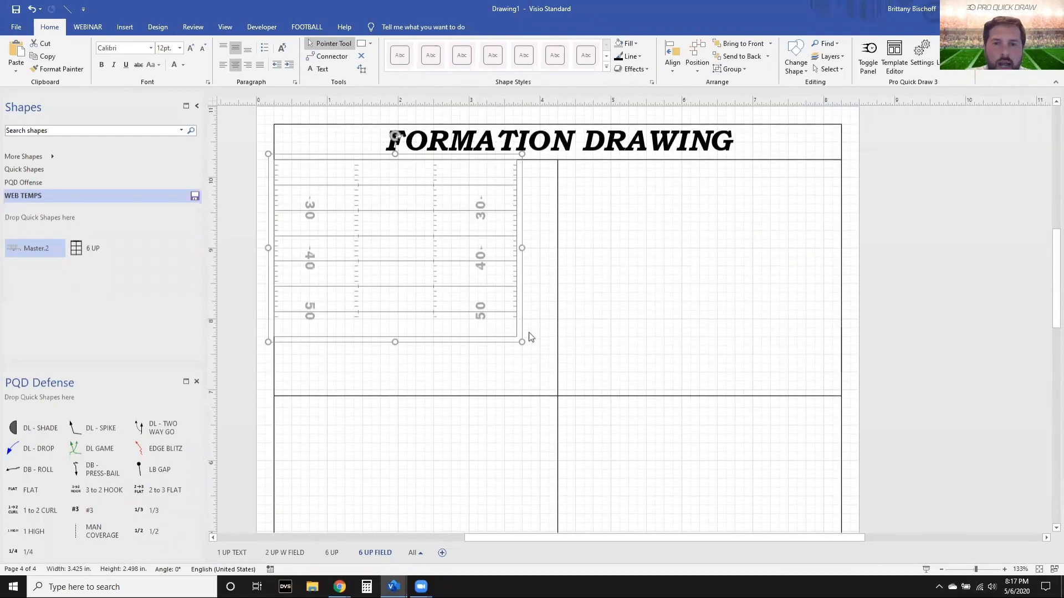
# Enlarge the high school field to 4 in wide by 2.917 in high and nudge it down to fit the upper-left box.
pyautogui.moveTo(521, 338); pyautogui.dragTo(549, 370)
pyautogui.hotkey('shift', 'Down')
pyautogui.hotkey('shift', 'Down')
pyautogui.hotkey('shift', 'Down')
pyautogui.hotkey('shift', 'Down')
pyautogui.hotkey('shift', 'Down')
pyautogui.hotkey('shift', 'Down')
pyautogui.hotkey('shift', 'Down')
pyautogui.hotkey('shift', 'Down')
pyautogui.hotkey('shift', 'Down')
pyautogui.hotkey('shift', 'Down')
pyautogui.hotkey('shift', 'Down')
pyautogui.hotkey('shift', 'Down')
pyautogui.hotkey('shift', 'Down')
pyautogui.hotkey('shift', 'Down')
pyautogui.hotkey('shift', 'Down')
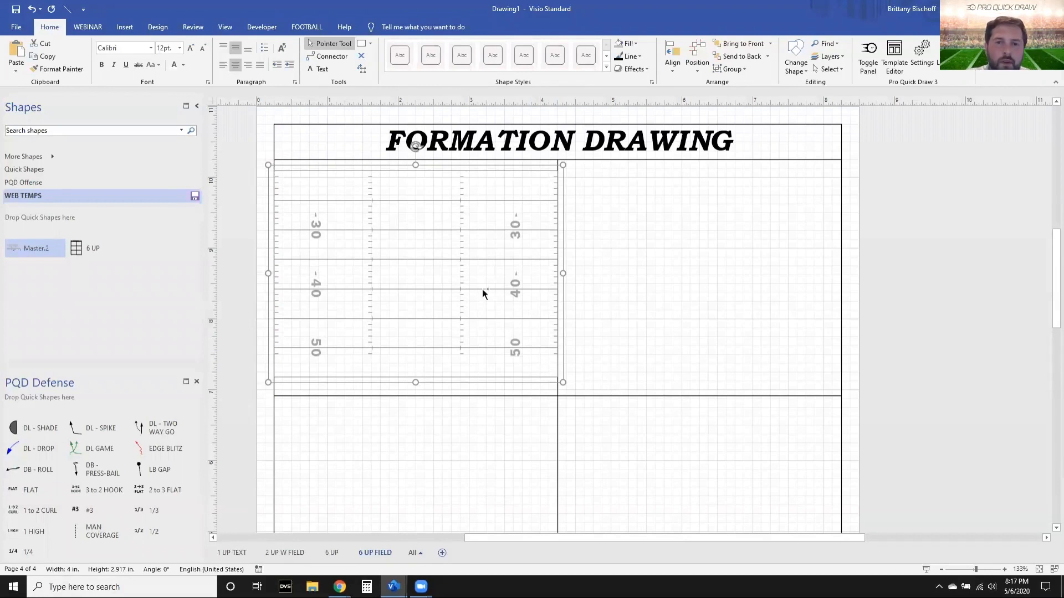
# Add the resized high school field to the WEB TEMPS stencil and name it HS FIELD.
pyautogui.moveTo(516, 288); pyautogui.dragTo(156, 249)
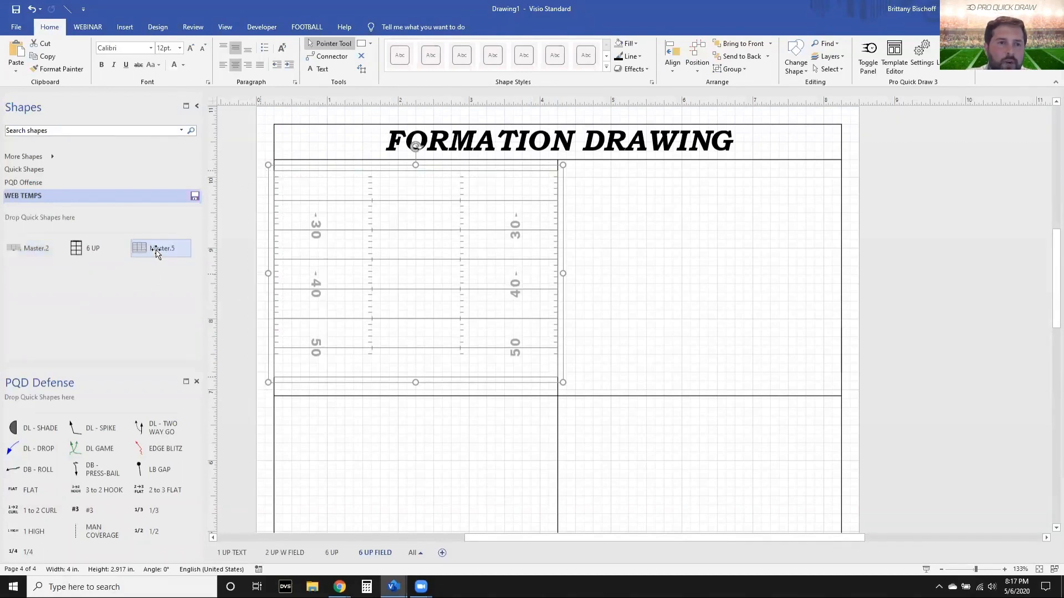
pyautogui.write('HS FIELD')
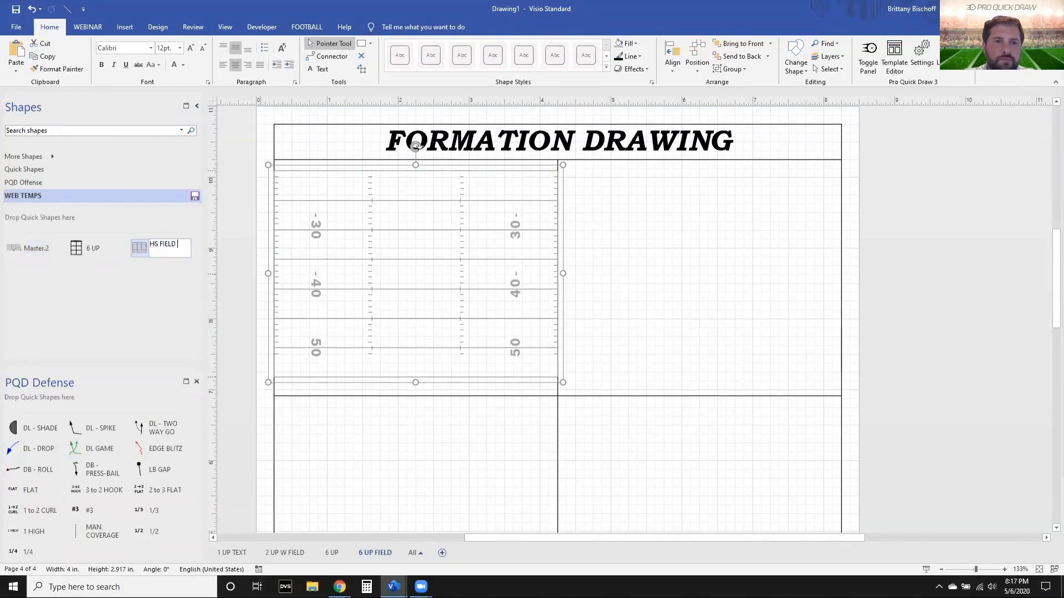
pyautogui.press('Return')
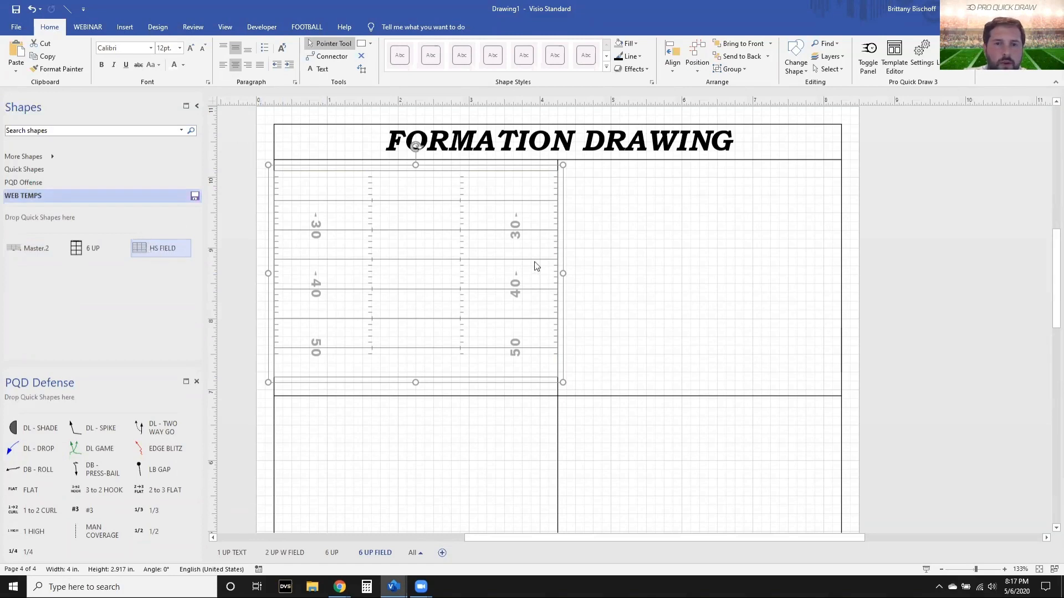
# Place a copy of the HS FIELD shape in the upper-right box, level with the first field.
pyautogui.scroll(-2, 536, 253)
pyautogui.moveTo(174, 250); pyautogui.dragTo(662, 271)
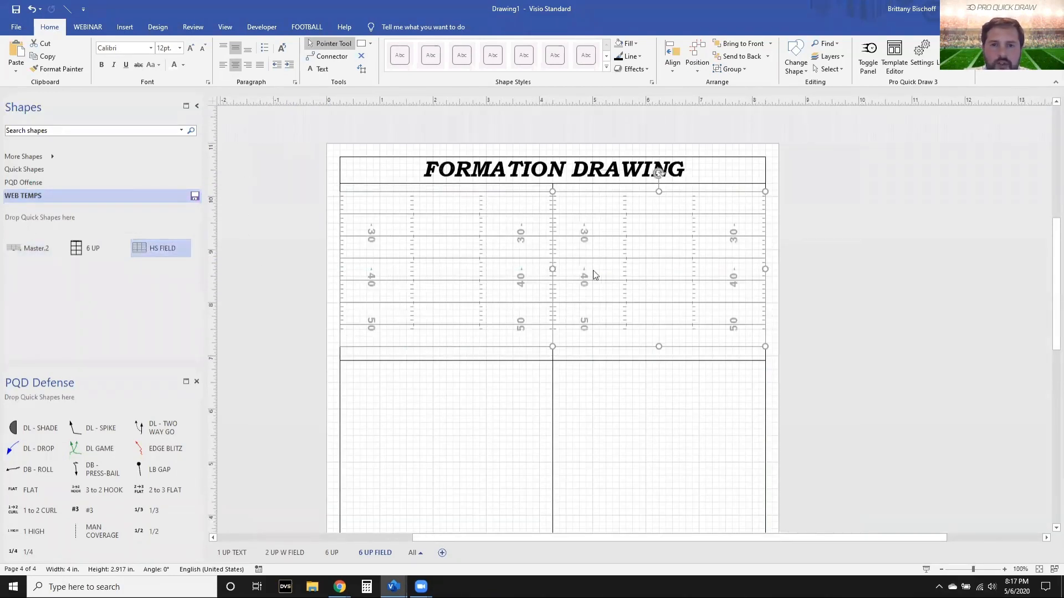
pyautogui.scroll(-3, 230, 244)
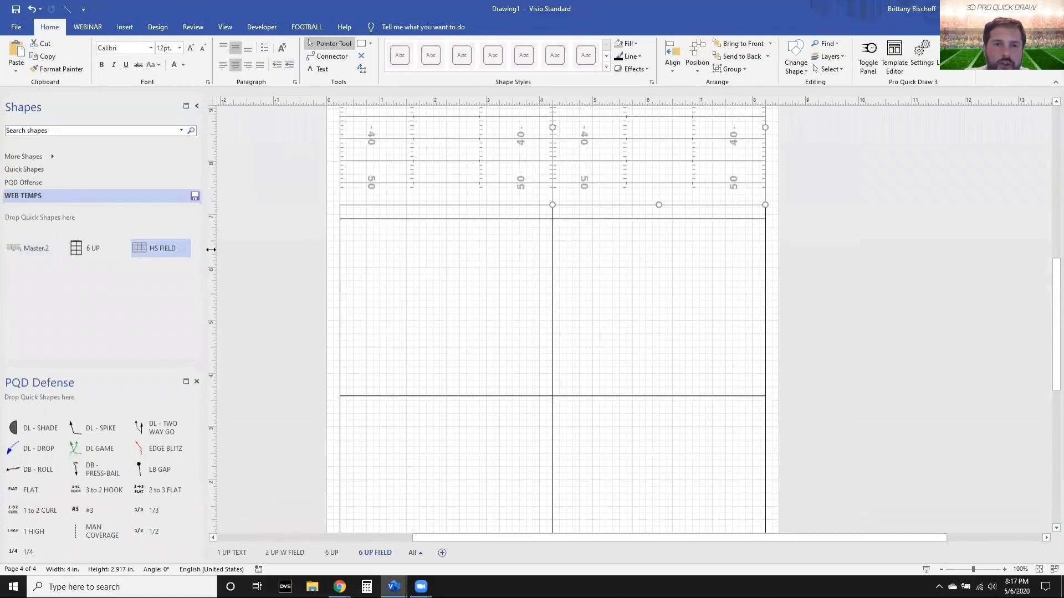
# Place HS FIELD copies from the WEB TEMPS stencil in both middle boxes and both bottom boxes of the 6 UP FIELD page.
pyautogui.moveTo(167, 250); pyautogui.dragTo(451, 312)
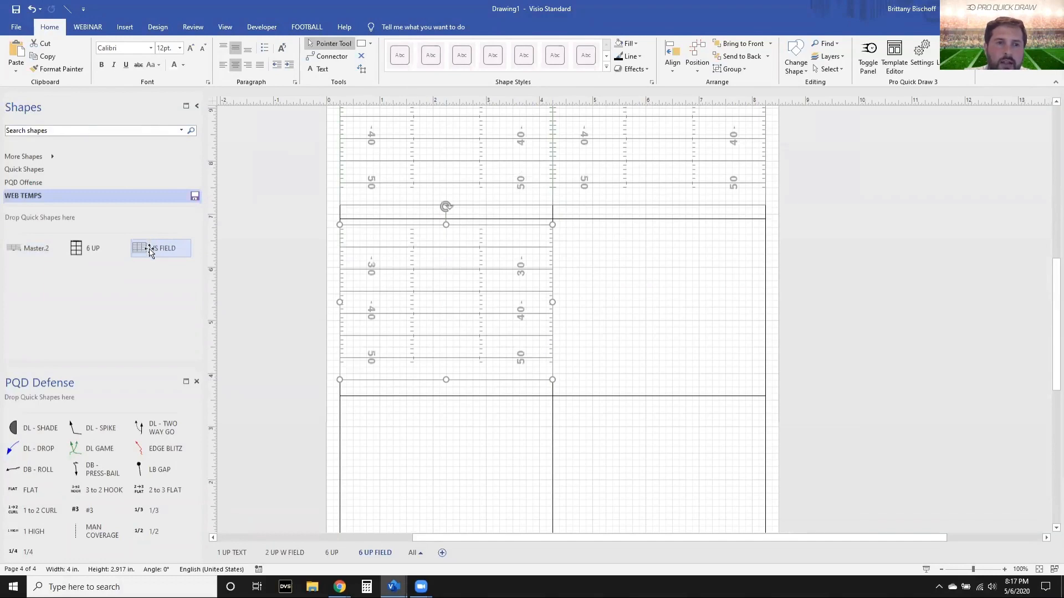
pyautogui.moveTo(148, 249); pyautogui.dragTo(659, 301)
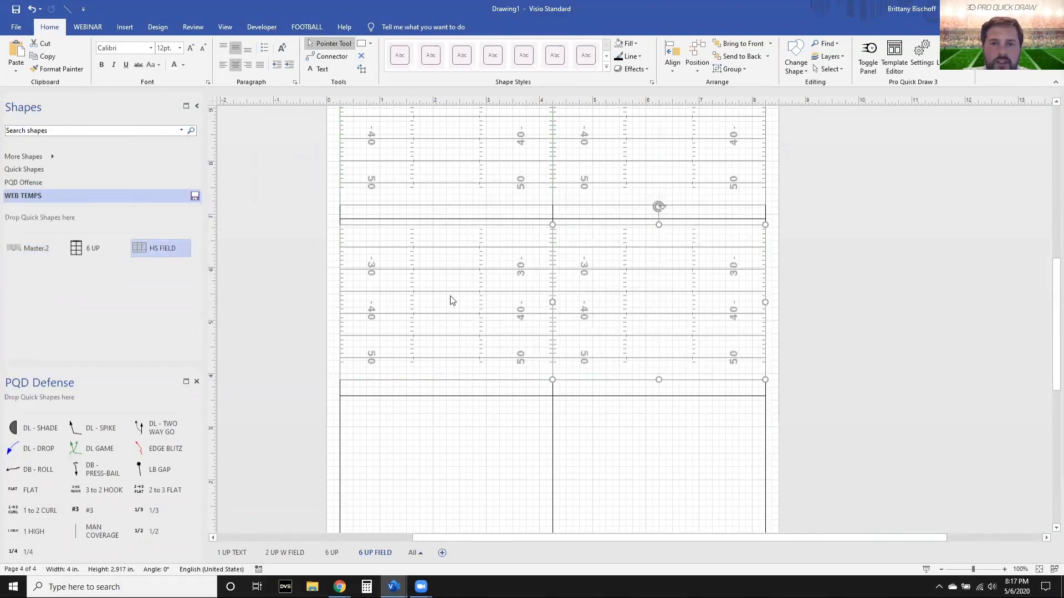
pyautogui.scroll(-1, 449, 301)
pyautogui.moveTo(150, 248); pyautogui.dragTo(447, 450)
pyautogui.scroll(-3, 454, 424)
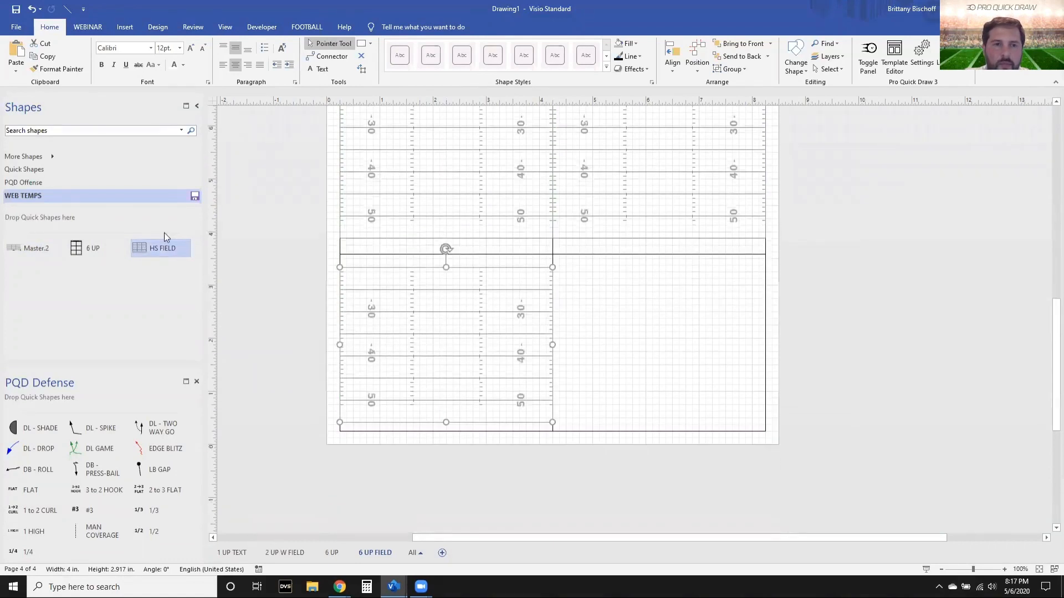
pyautogui.moveTo(160, 249); pyautogui.dragTo(660, 351)
pyautogui.click(820, 341)
pyautogui.scroll(5, 549, 360)
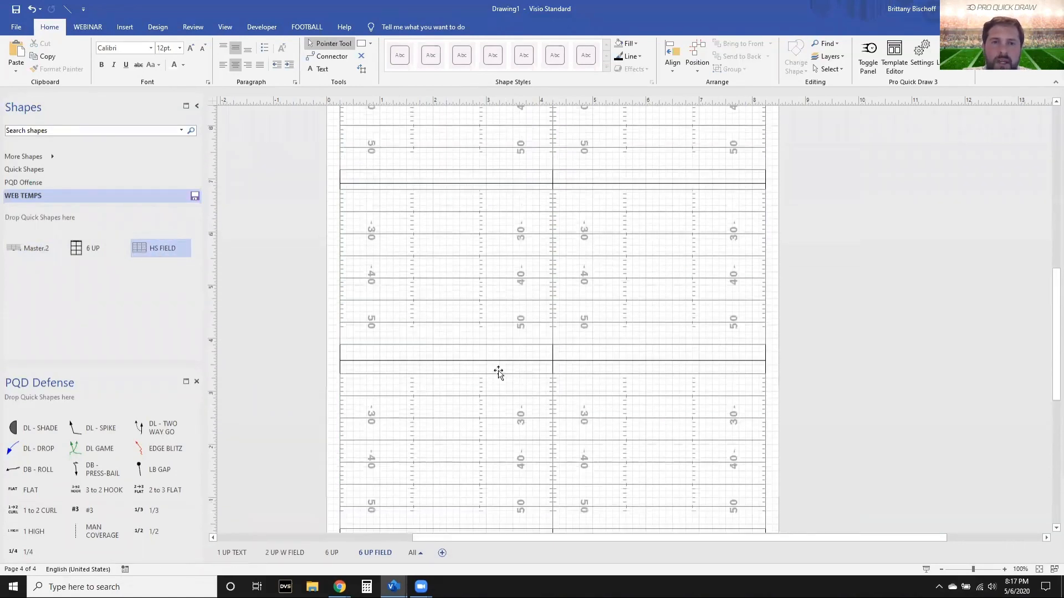
pyautogui.scroll(1, 473, 312)
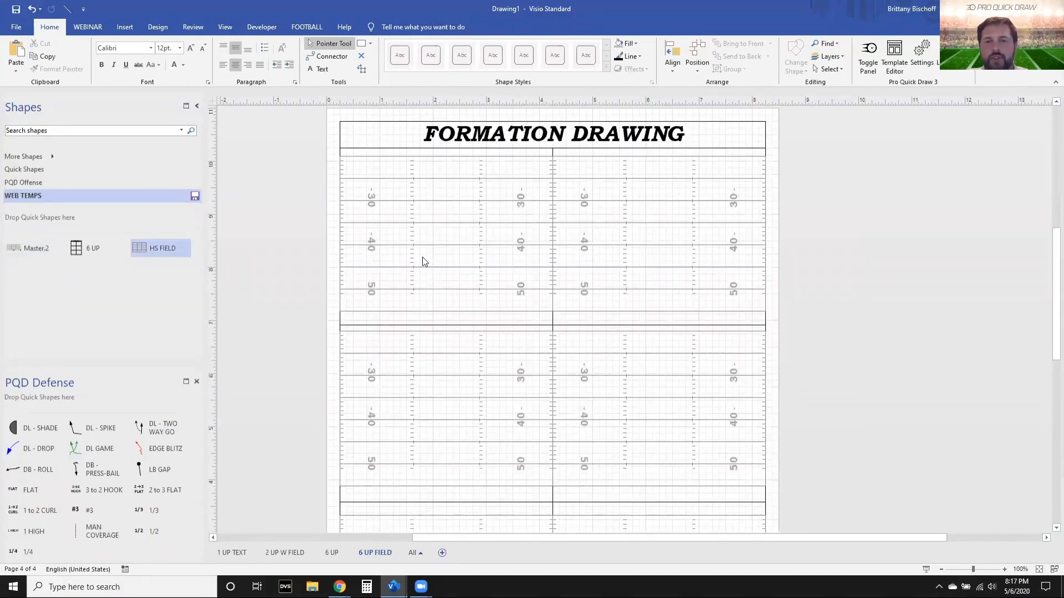
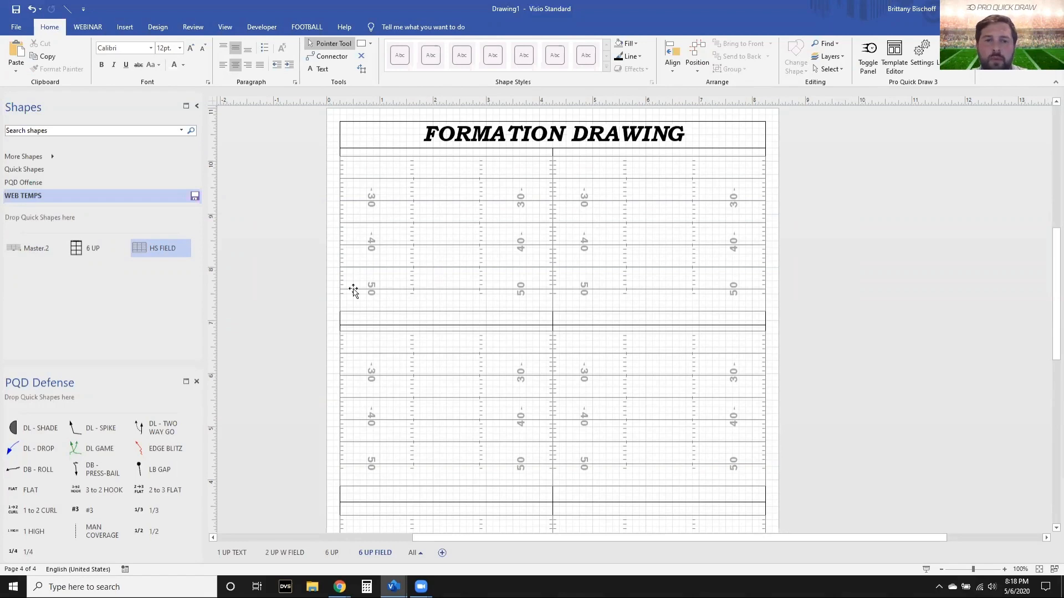
# Add a new blank page after the 6 UP FIELD page.
pyautogui.keyDown('ctrl'); pyautogui.scroll(4, 365, 260); pyautogui.keyUp('ctrl')
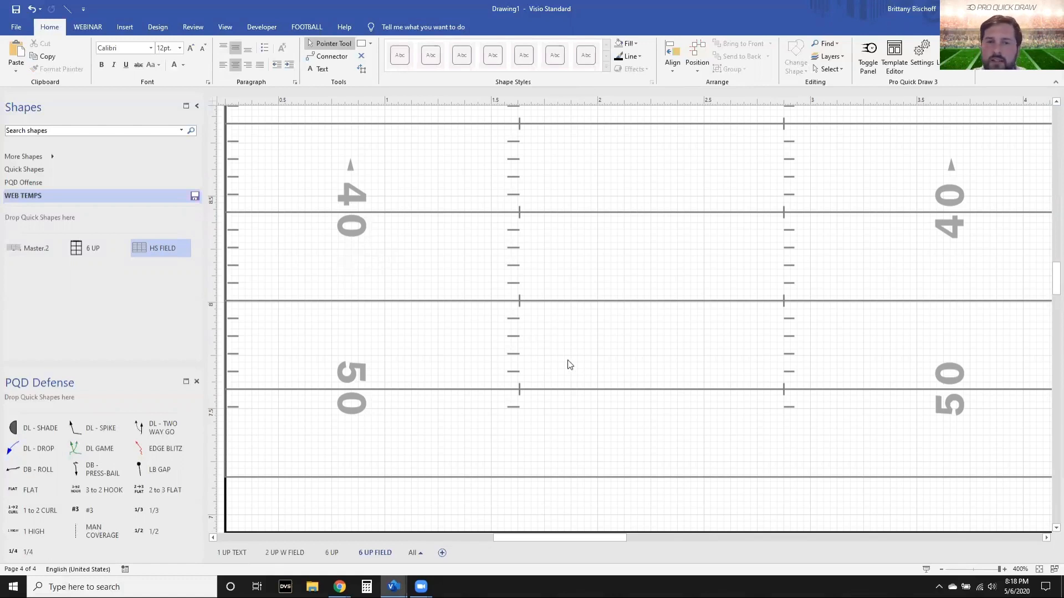
pyautogui.keyDown('ctrl'); pyautogui.scroll(-3, 568, 364); pyautogui.keyUp('ctrl')
pyautogui.hscroll(2, 495, 350)
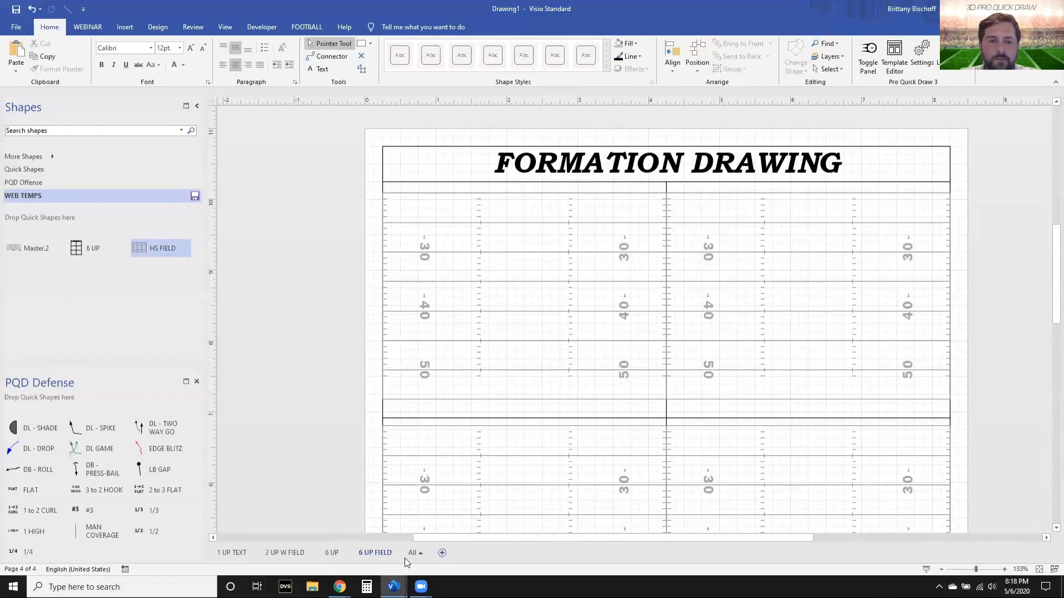
pyautogui.click(442, 553)
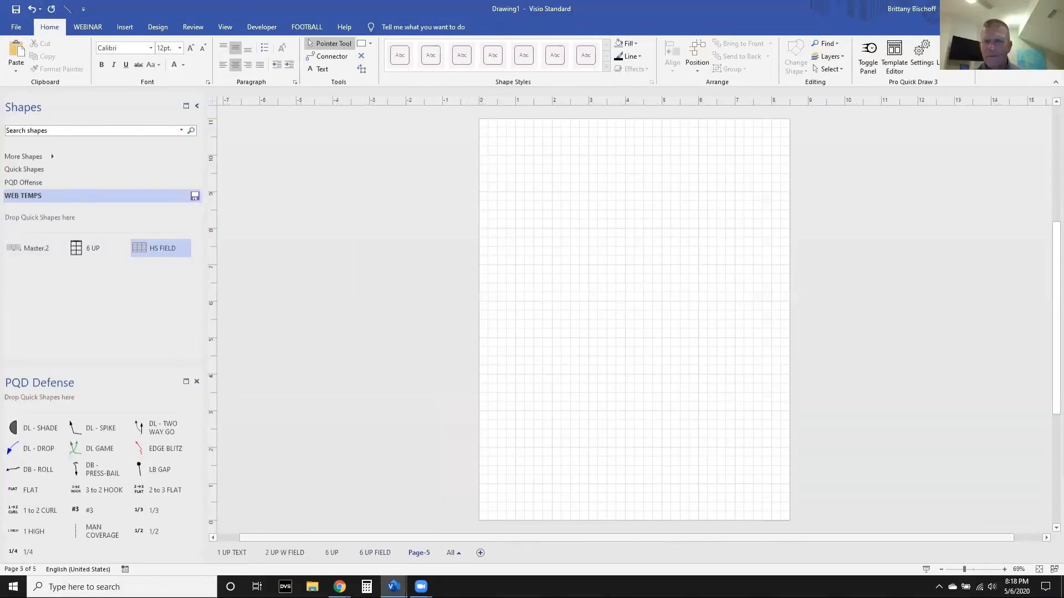
# Return to the 6 UP FIELD page and try a selection area around the upper-left field.
pyautogui.click(372, 553)
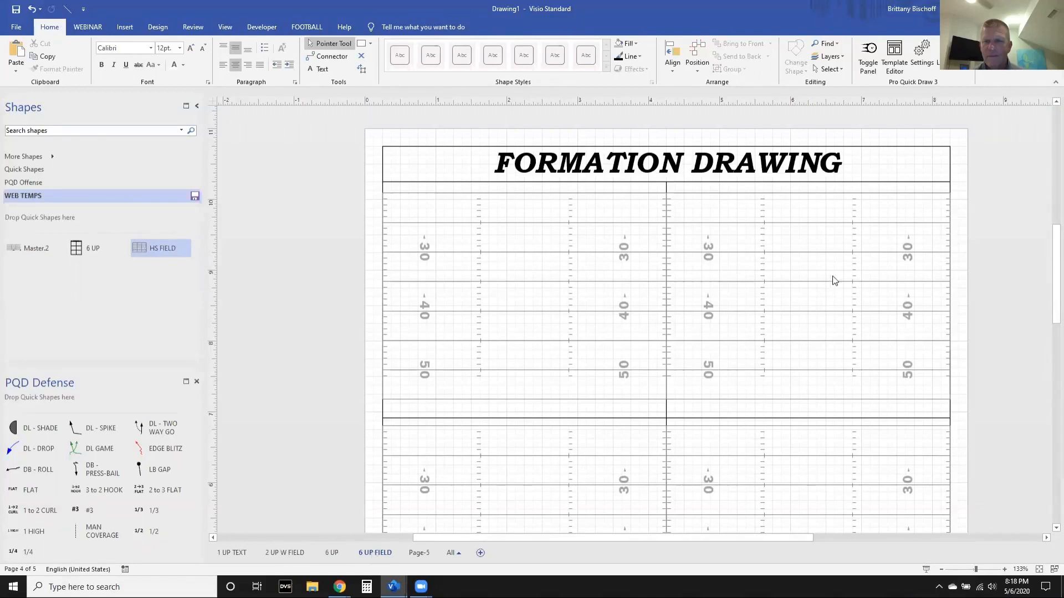
pyautogui.hscroll(-1, 479, 295)
pyautogui.hscroll(1, 478, 295)
pyautogui.hscroll(1, 480, 299)
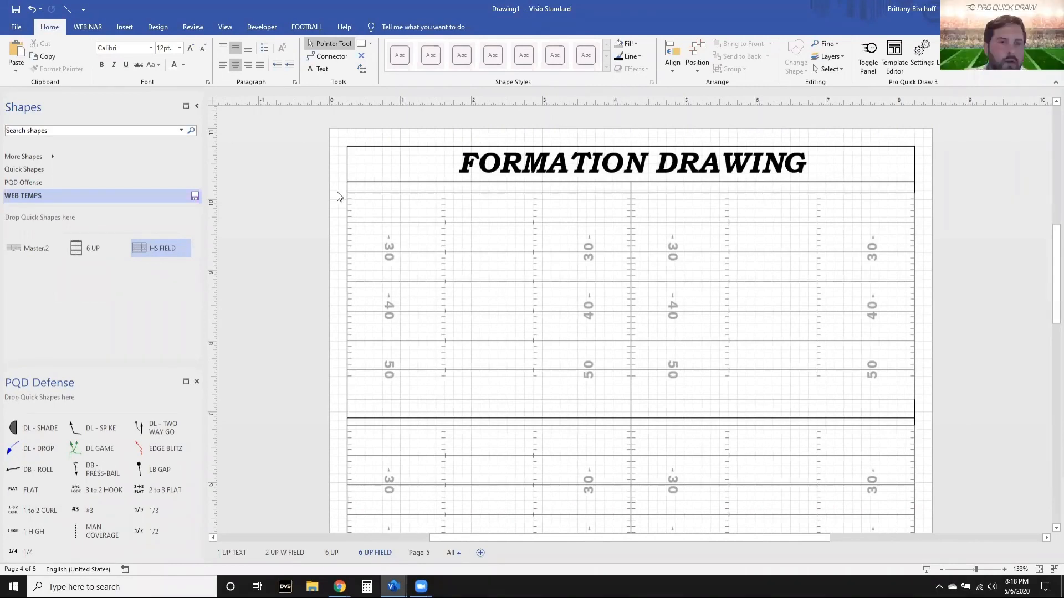
pyautogui.moveTo(332, 187); pyautogui.dragTo(631, 406)
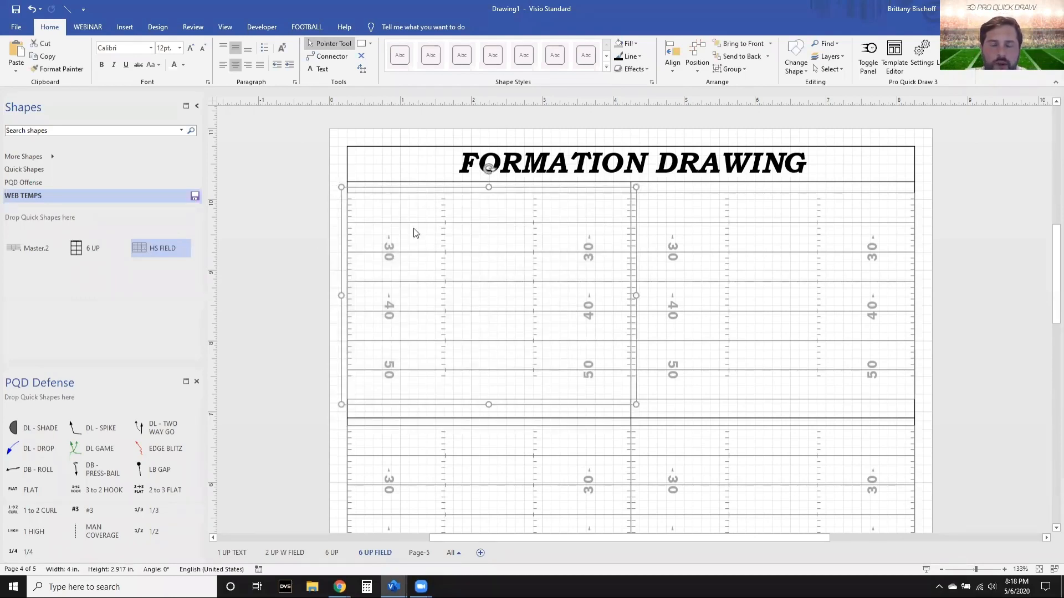
pyautogui.click(298, 208)
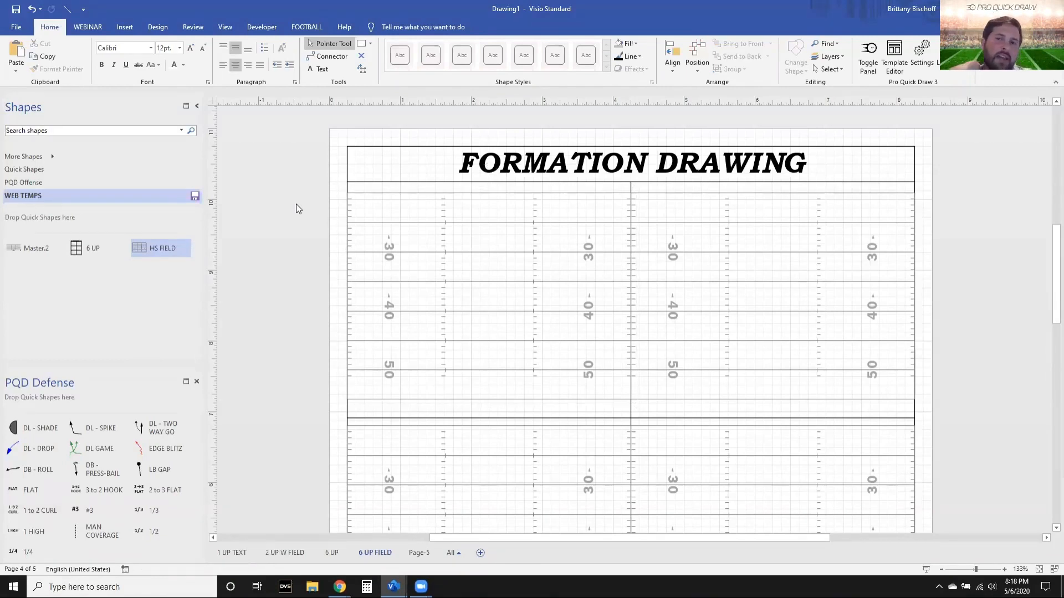
# Review the 6 UP FIELD page's layer properties without changing them, and test selecting both upper fields together.
pyautogui.click(829, 56)
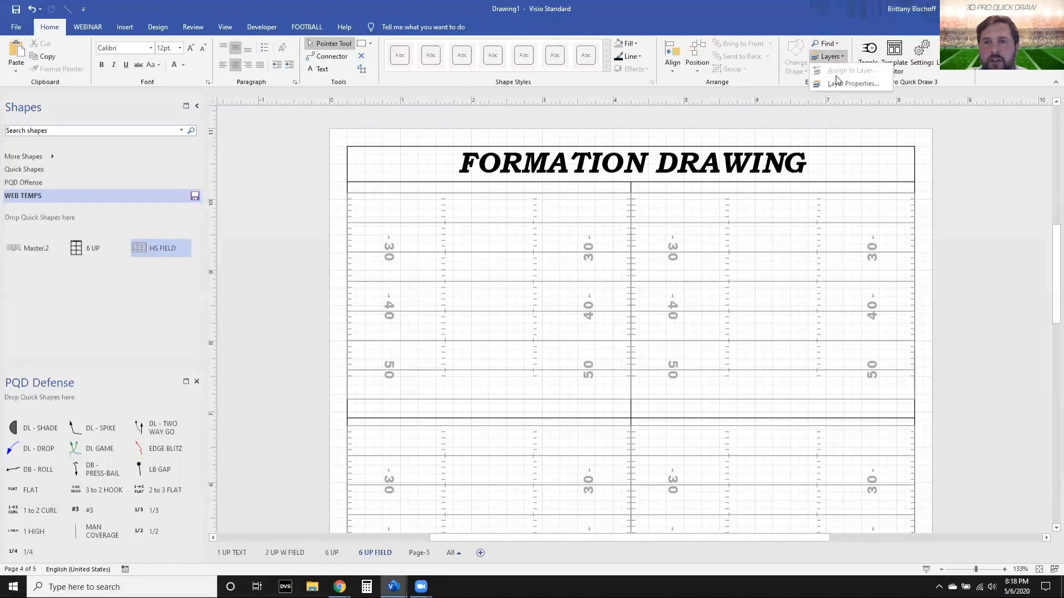
pyautogui.click(837, 85)
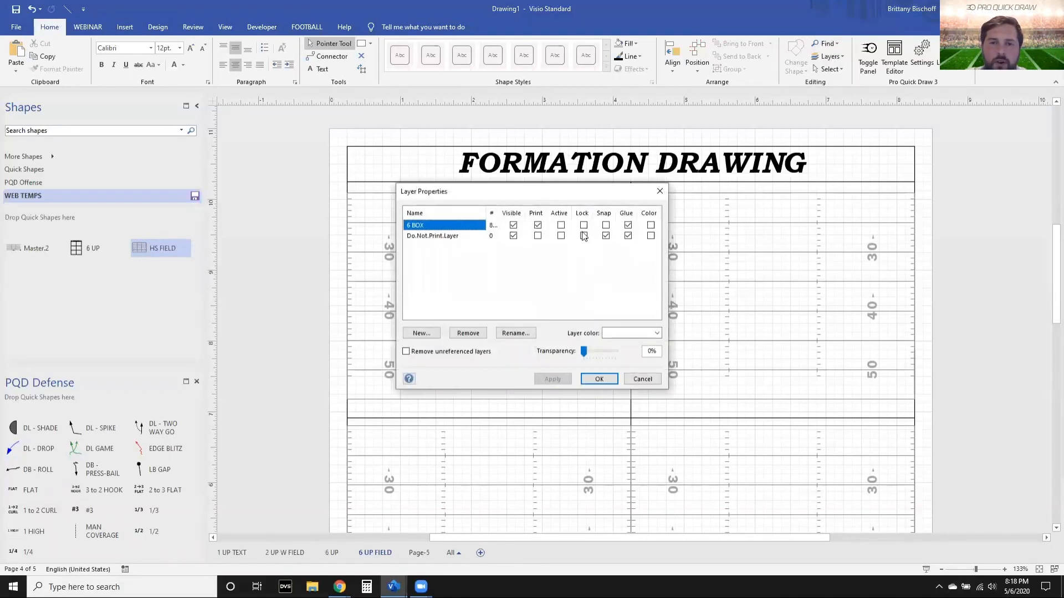
pyautogui.click(646, 382)
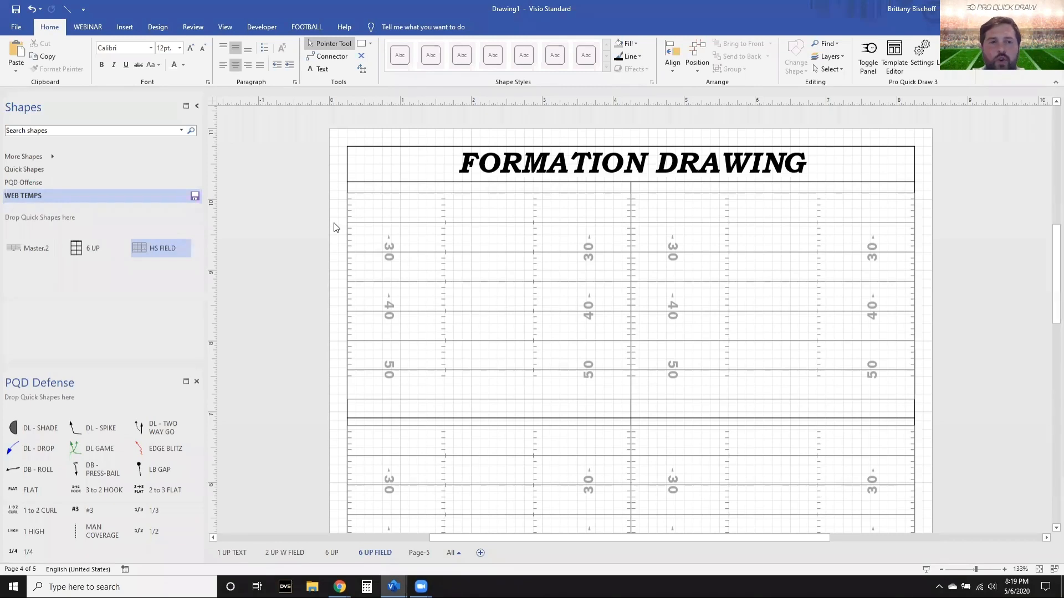
pyautogui.moveTo(325, 185); pyautogui.dragTo(976, 410)
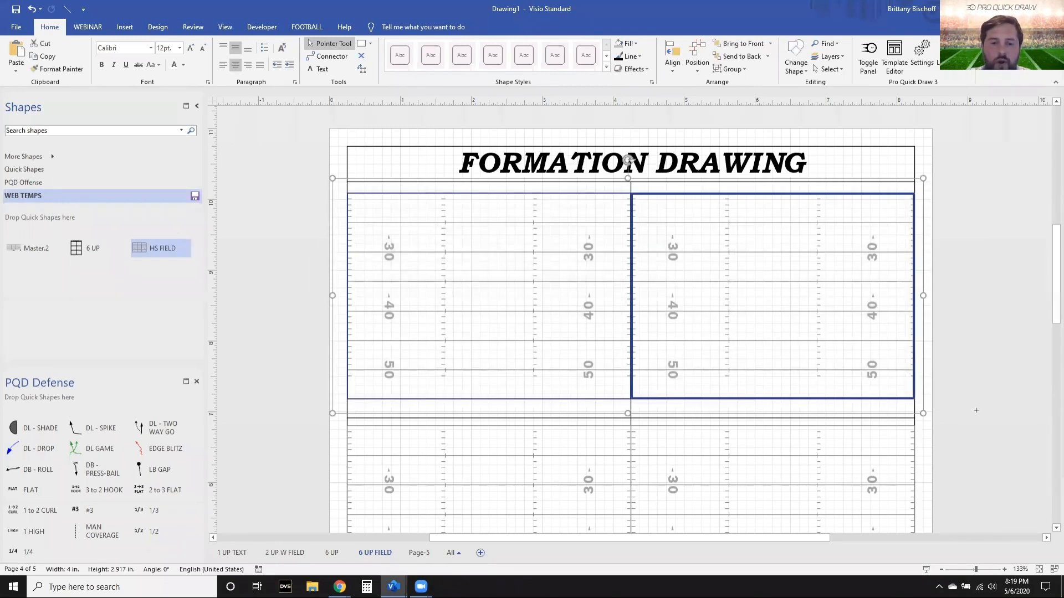
pyautogui.click(975, 410)
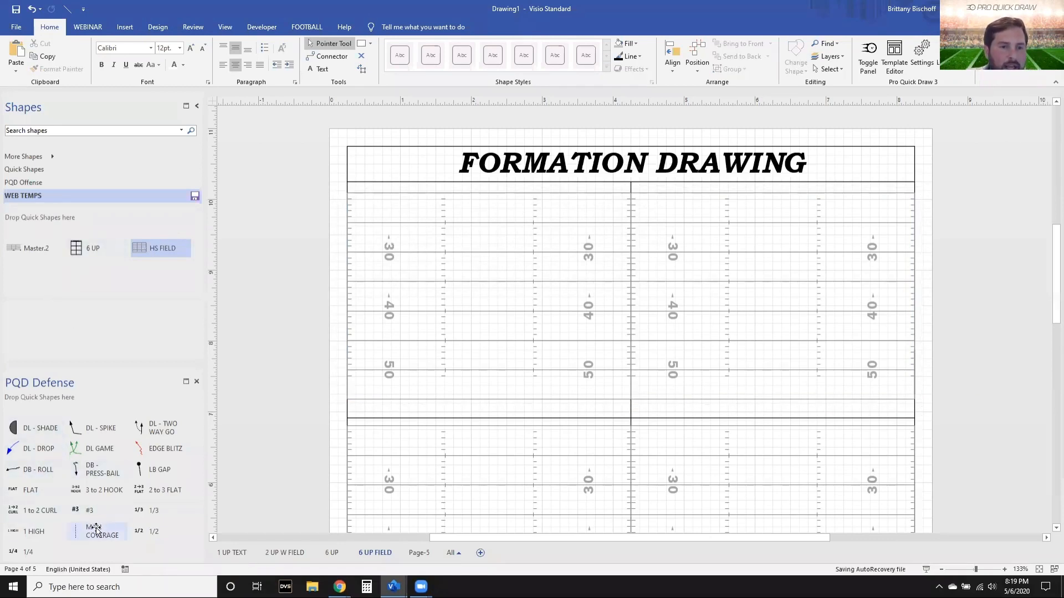
# Place a trial 3 to 2 HOOK shape in the upper-left field, select it with a selection area and delete it.
pyautogui.moveTo(90, 490); pyautogui.dragTo(473, 296)
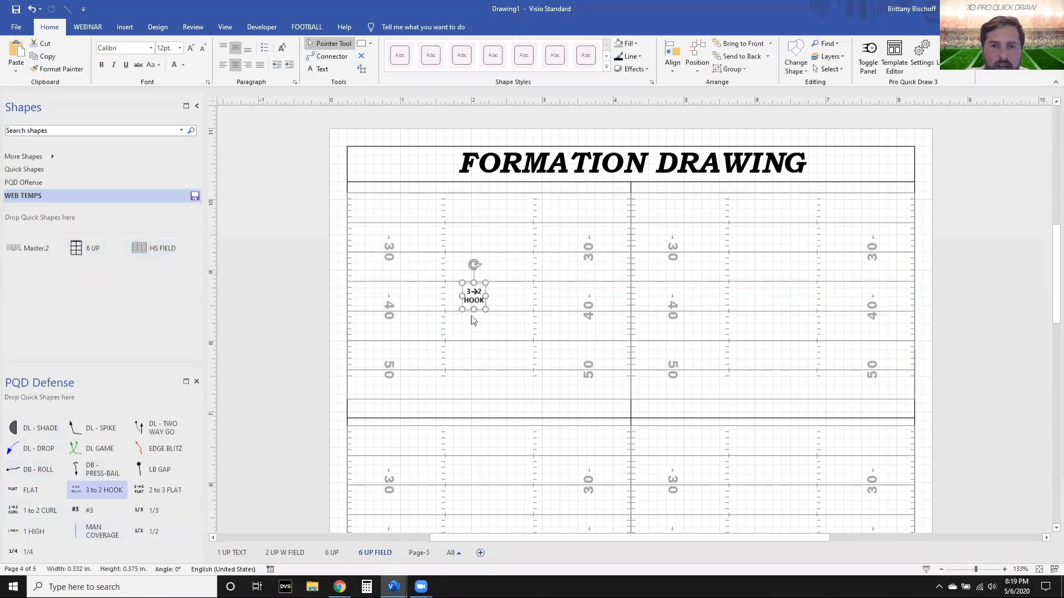
pyautogui.click(427, 335)
pyautogui.moveTo(333, 195); pyautogui.dragTo(643, 407)
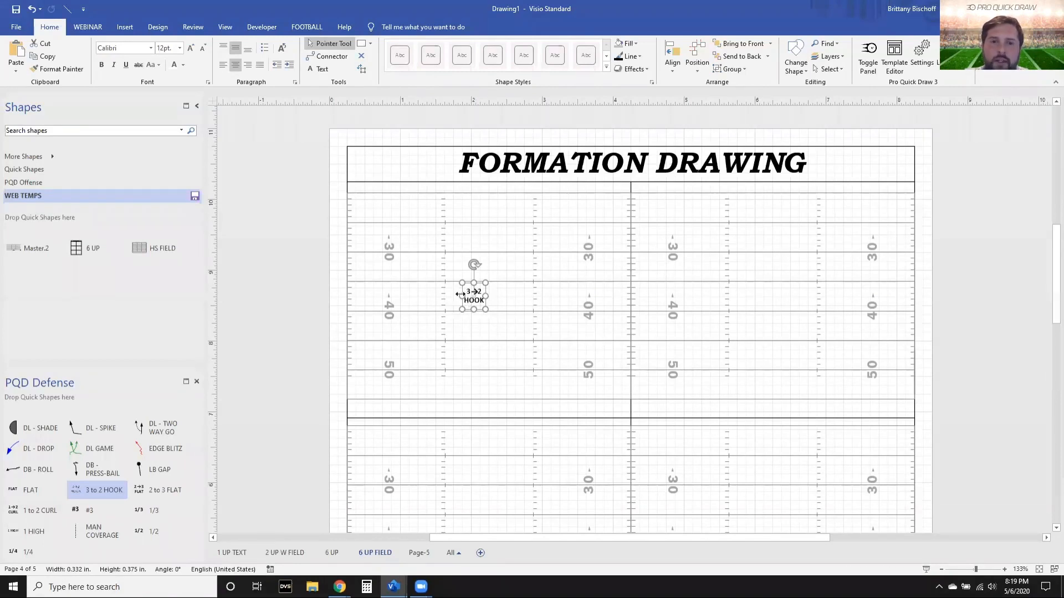
pyautogui.press('Delete')
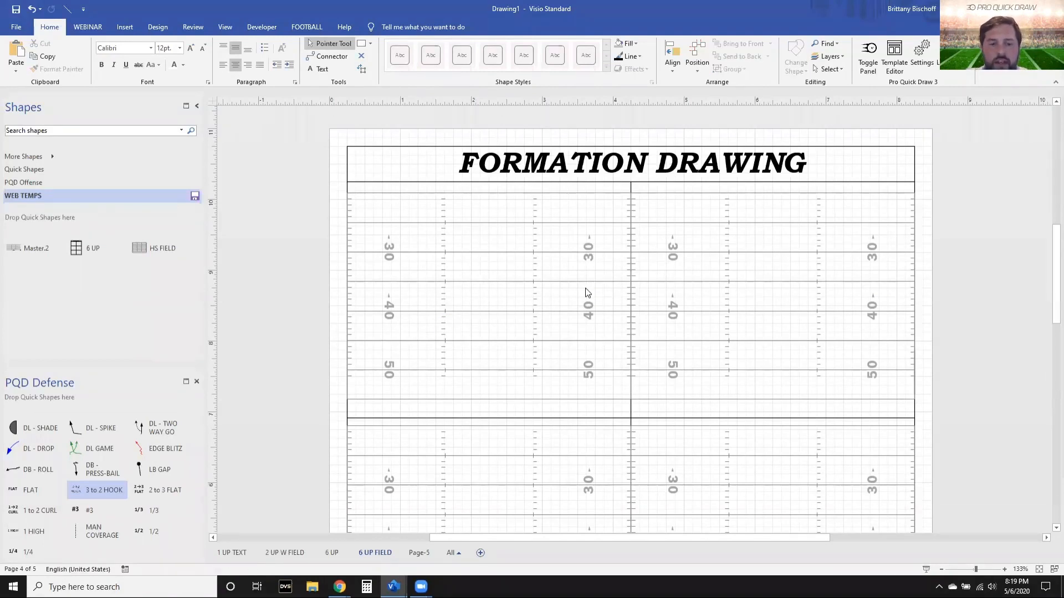
pyautogui.click(371, 205)
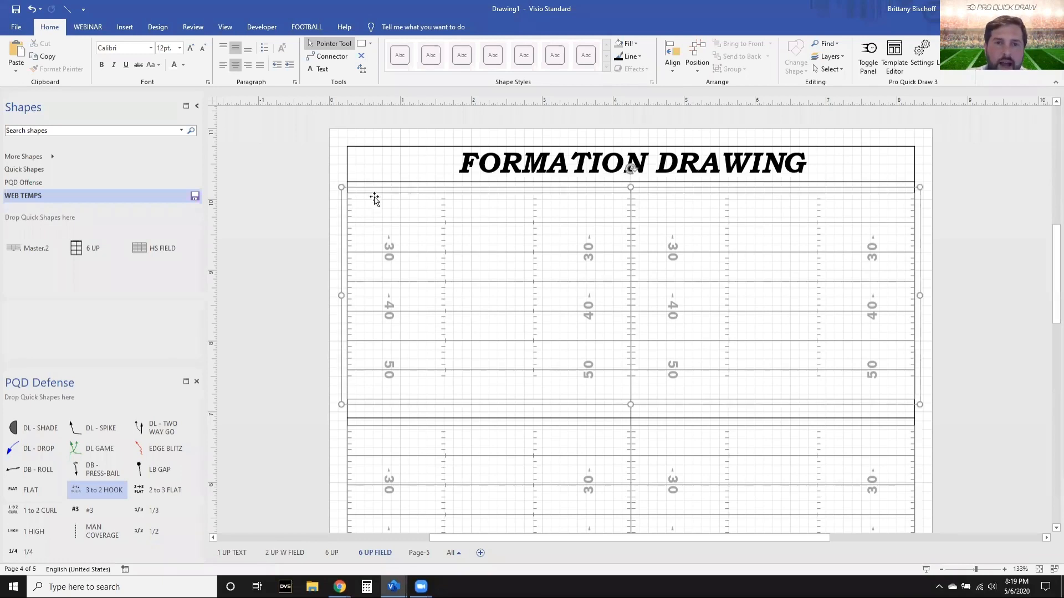
pyautogui.click(375, 323)
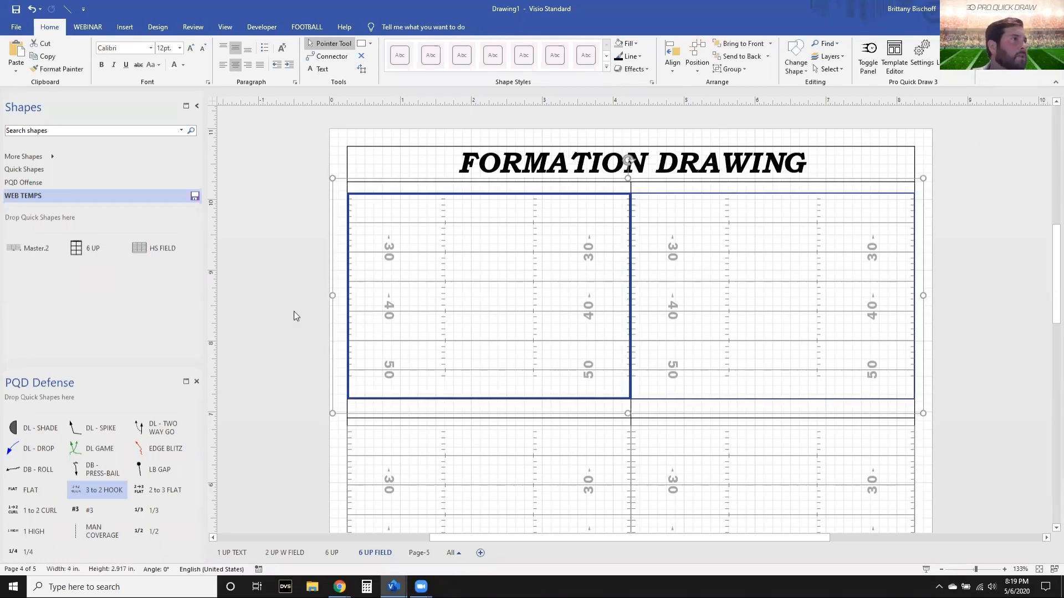
pyautogui.click(305, 253)
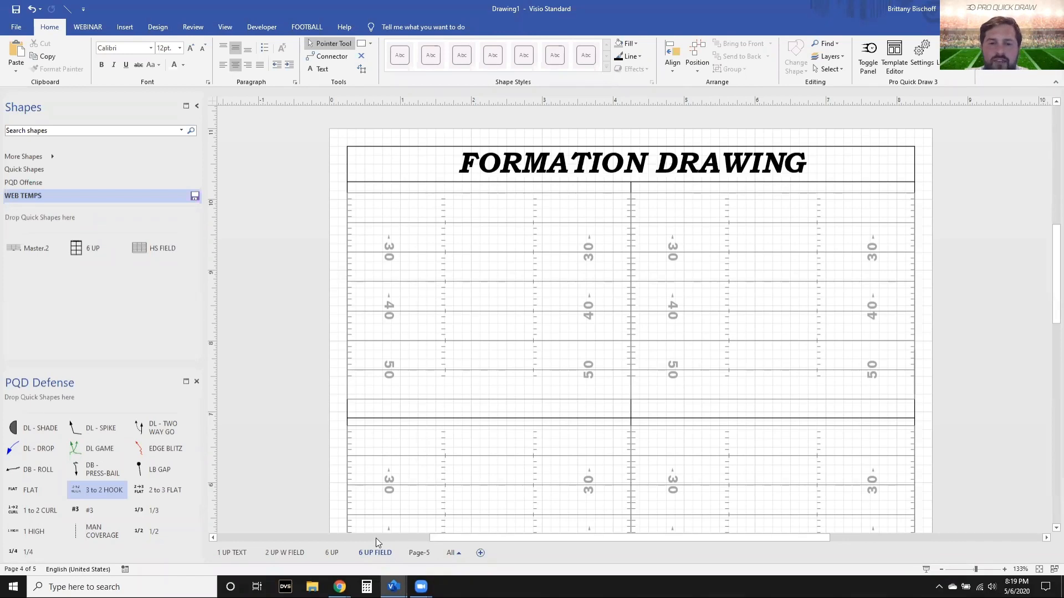
# Copy the entire FORMATION DRAWING layout from the 6 UP page and paste it onto Page-5.
pyautogui.click(419, 552)
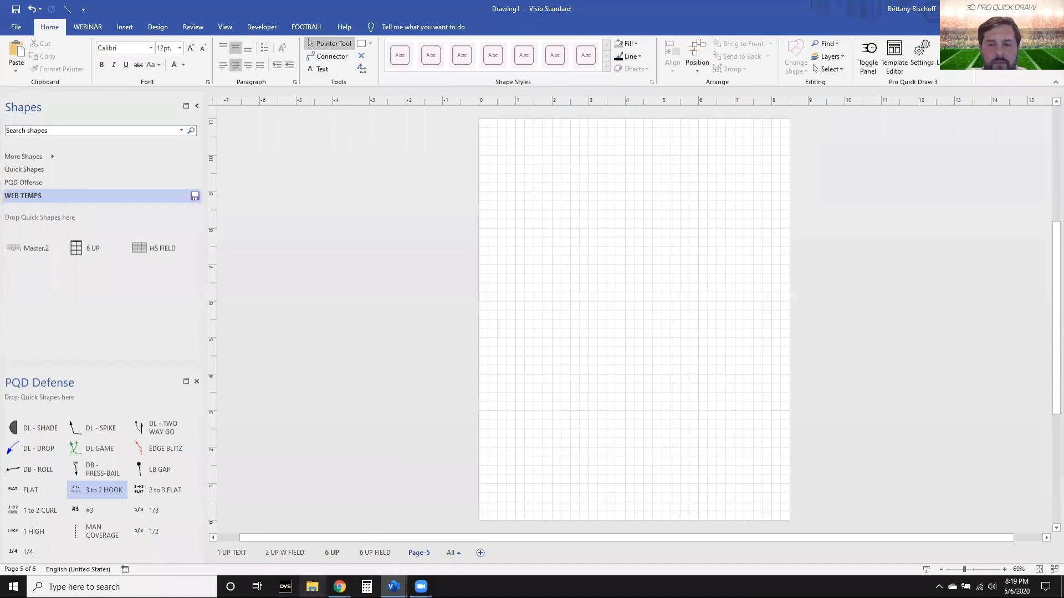
pyautogui.click(332, 553)
pyautogui.hotkey('ctrl', 'a')
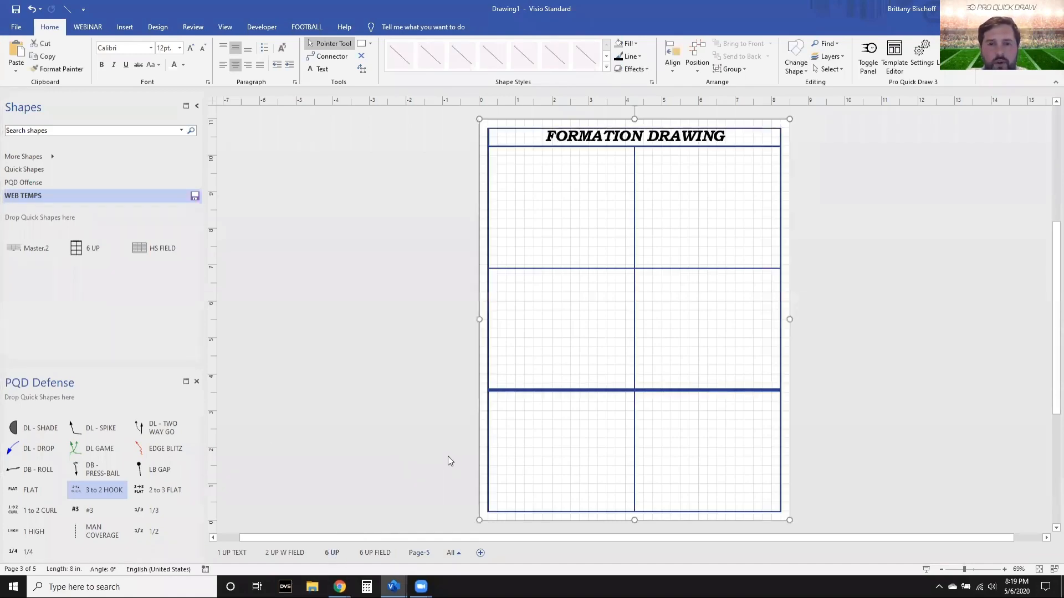
pyautogui.click(420, 553)
pyautogui.hotkey('ctrl', 'v')
pyautogui.click(586, 274)
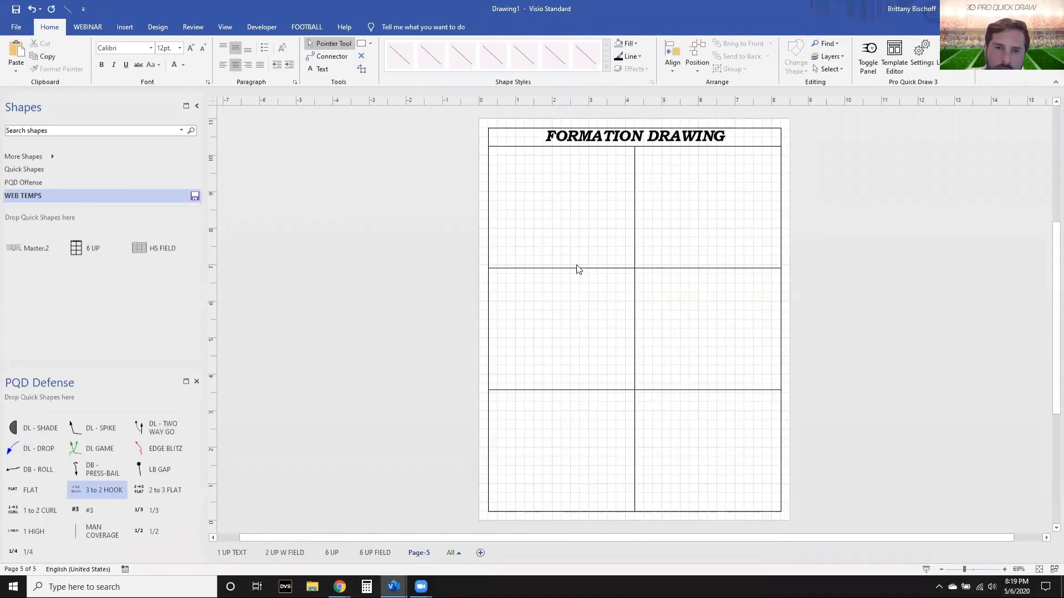
# Duplicate the upper horizontal divider into the first row of boxes and distribute all horizontal lines below the title evenly in height.
pyautogui.moveTo(578, 270); pyautogui.dragTo(574, 236)
pyautogui.click(530, 146)
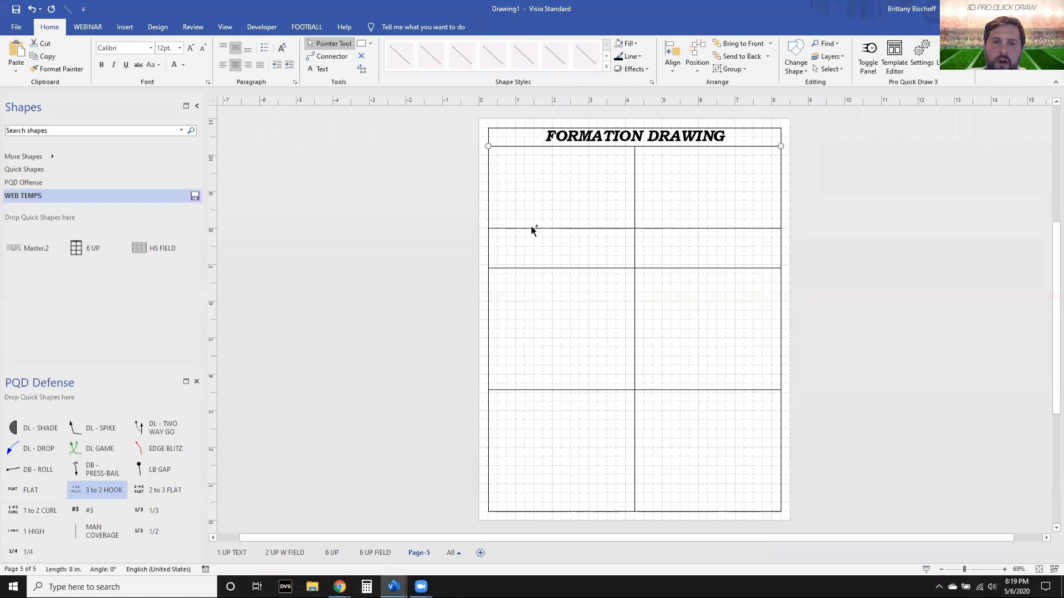
pyautogui.moveTo(448, 199); pyautogui.dragTo(856, 511)
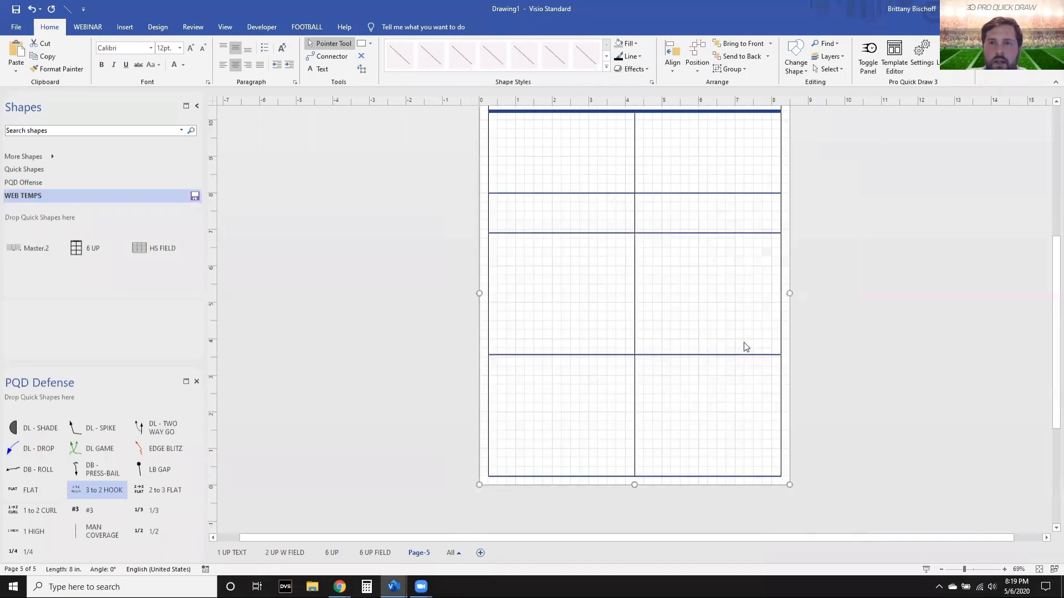
pyautogui.scroll(1, 697, 244)
pyautogui.click(697, 66)
pyautogui.click(732, 147)
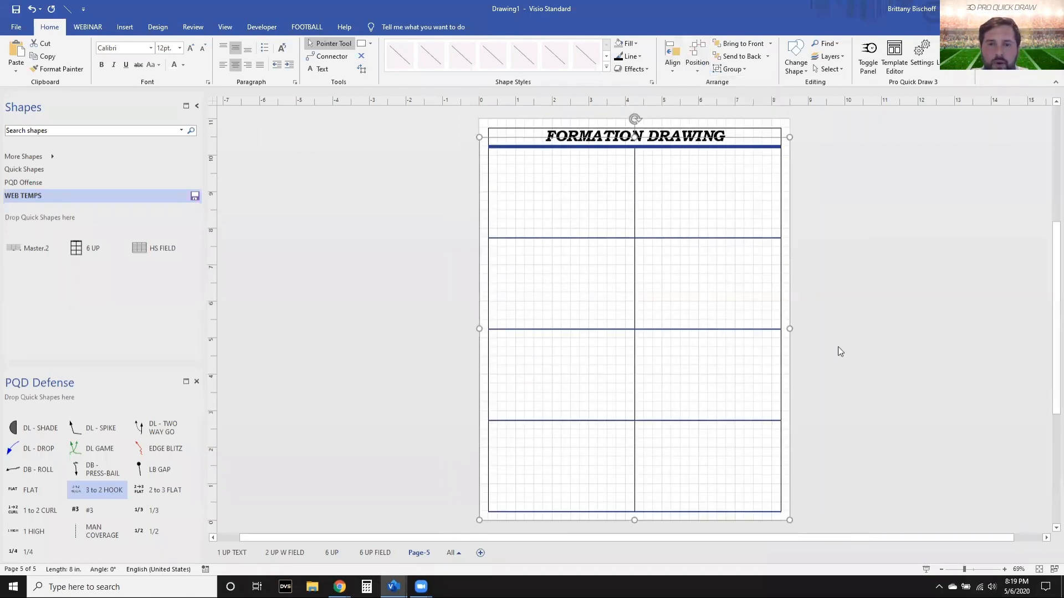
pyautogui.click(837, 348)
# Rename Page-5 as 8 UP.
pyautogui.doubleClick(419, 553)
pyautogui.write('8 UP')
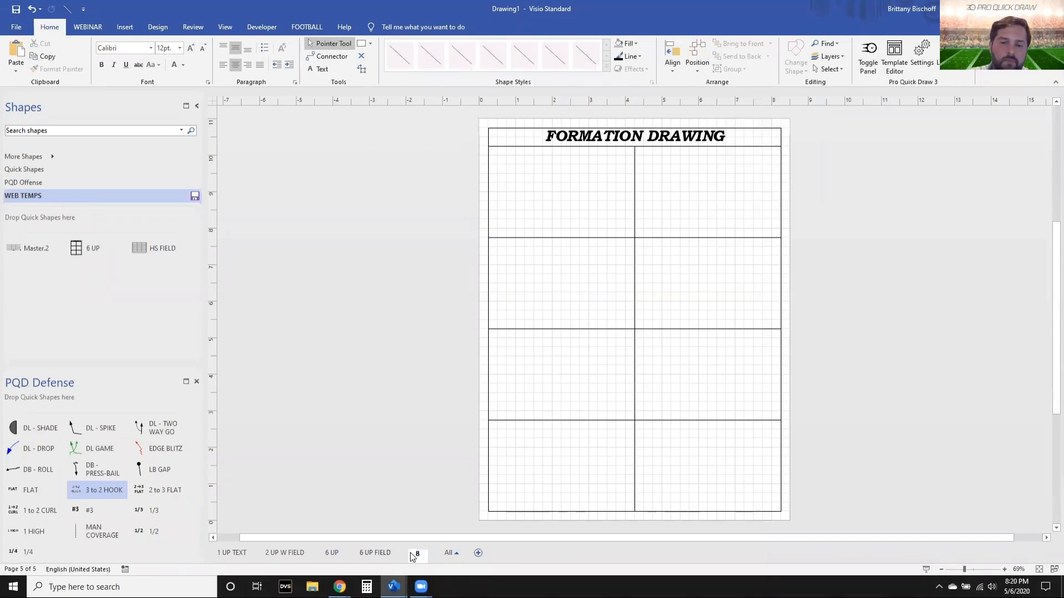
pyautogui.press('Return')
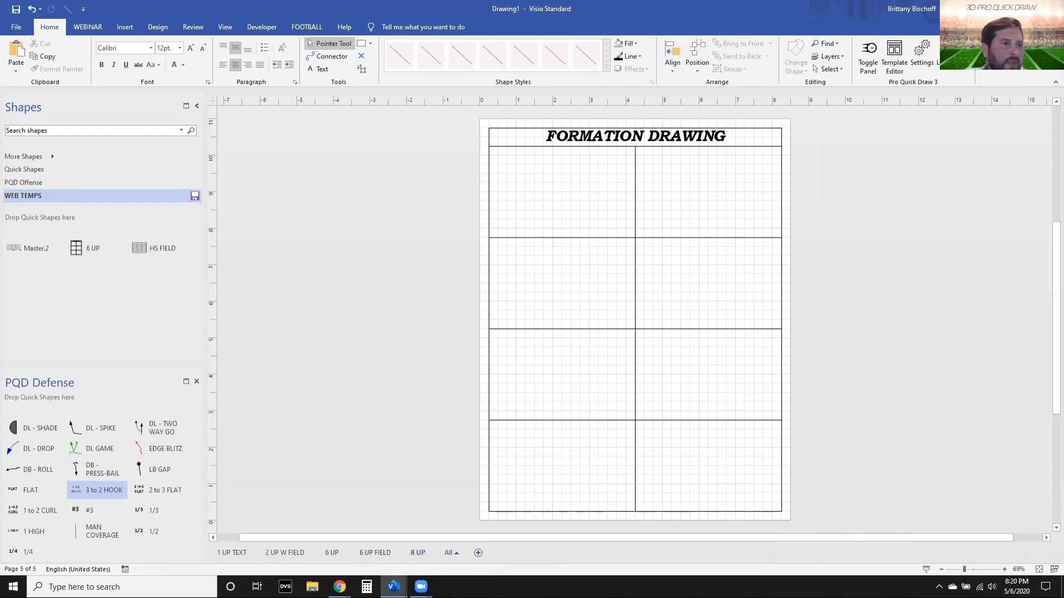
# Copy the complete 8 UP layout, paste it onto a new page and select its uppermost divider between box rows.
pyautogui.click(512, 192)
pyautogui.click(478, 553)
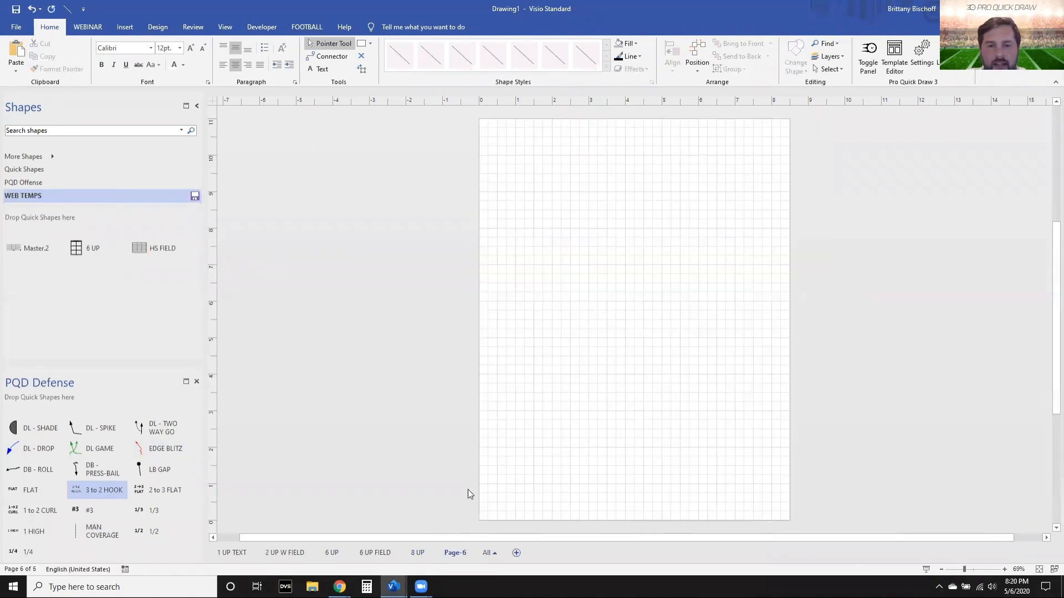
pyautogui.hotkey('ctrl', 'v')
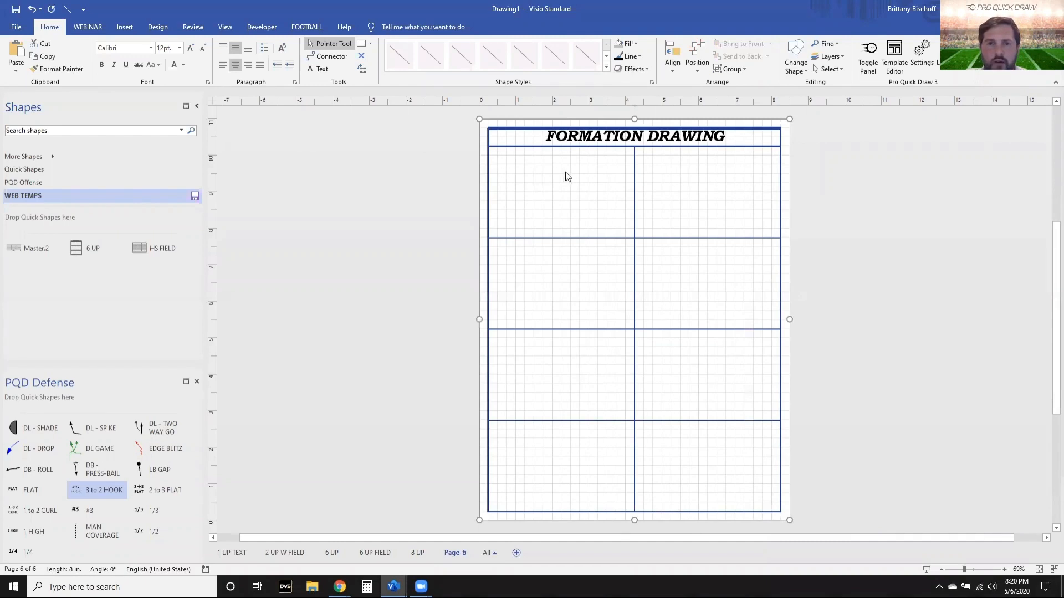
pyautogui.click(571, 237)
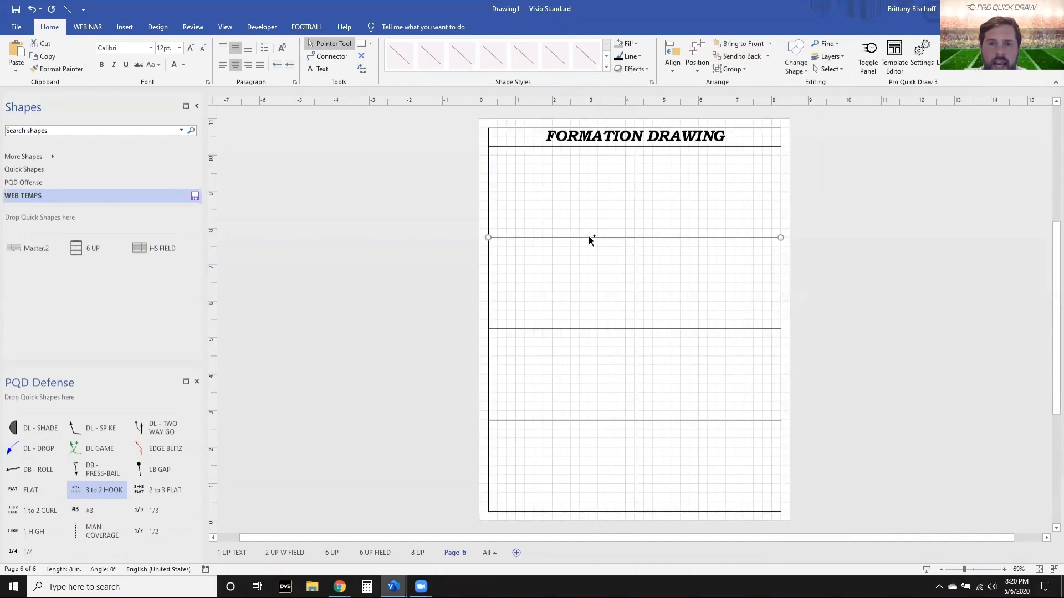
# Duplicate the uppermost row divider into the first row of boxes and distribute all horizontal lines below the title evenly in height.
pyautogui.keyDown('ctrl'); pyautogui.moveTo(588, 237); pyautogui.dragTo(585, 188); pyautogui.keyUp('ctrl')
pyautogui.click(497, 146)
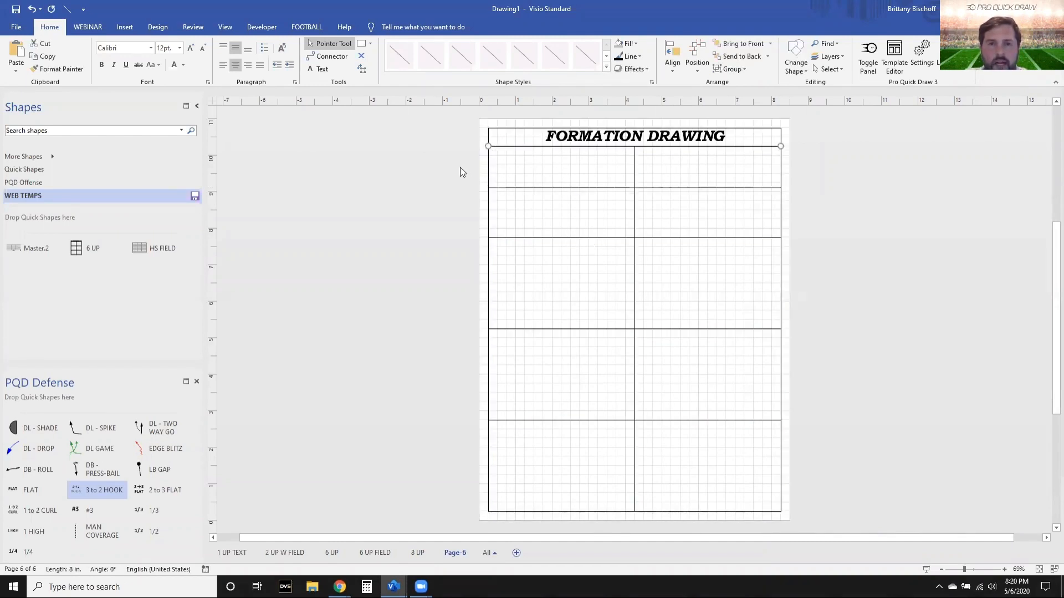
pyautogui.moveTo(460, 167); pyautogui.dragTo(857, 503)
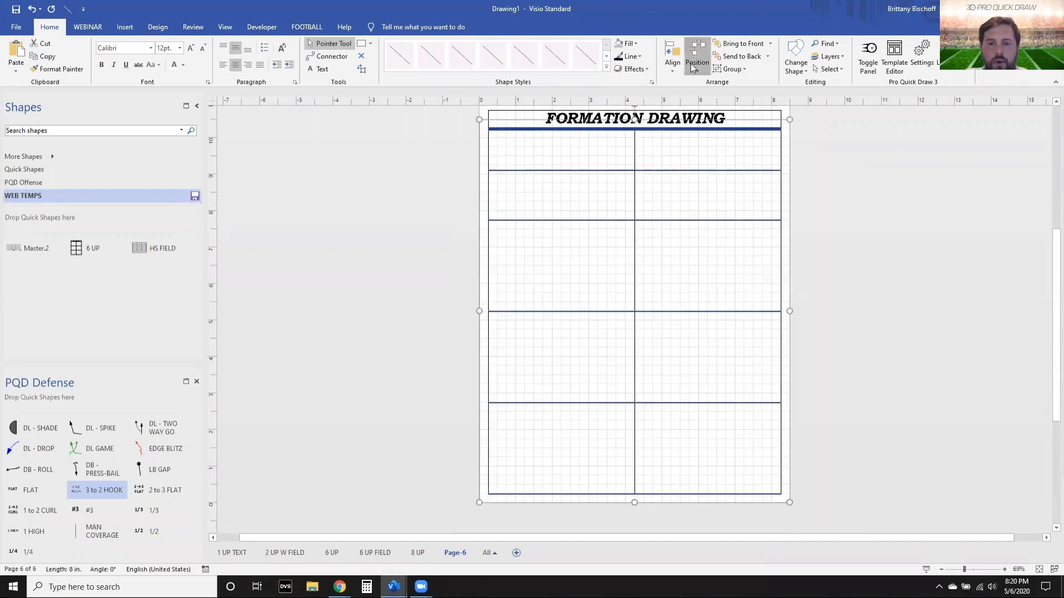
pyautogui.click(862, 242)
# Draw a horizontal line across the full width of the table, about 0.25 in below the FORMATION DRAWING title box.
pyautogui.scroll(5, 546, 138)
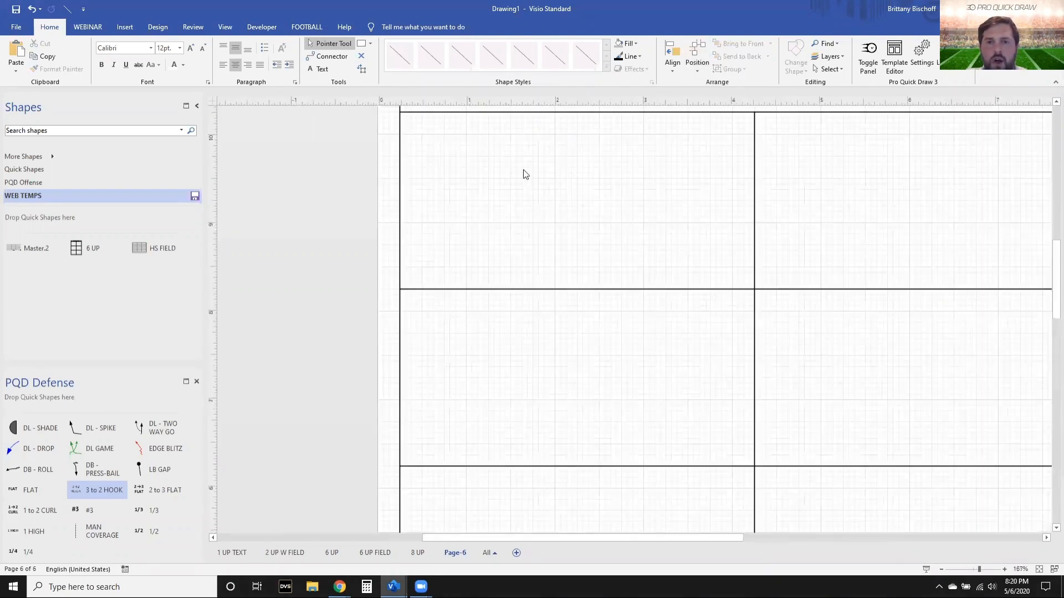
pyautogui.hscroll(2, 391, 166)
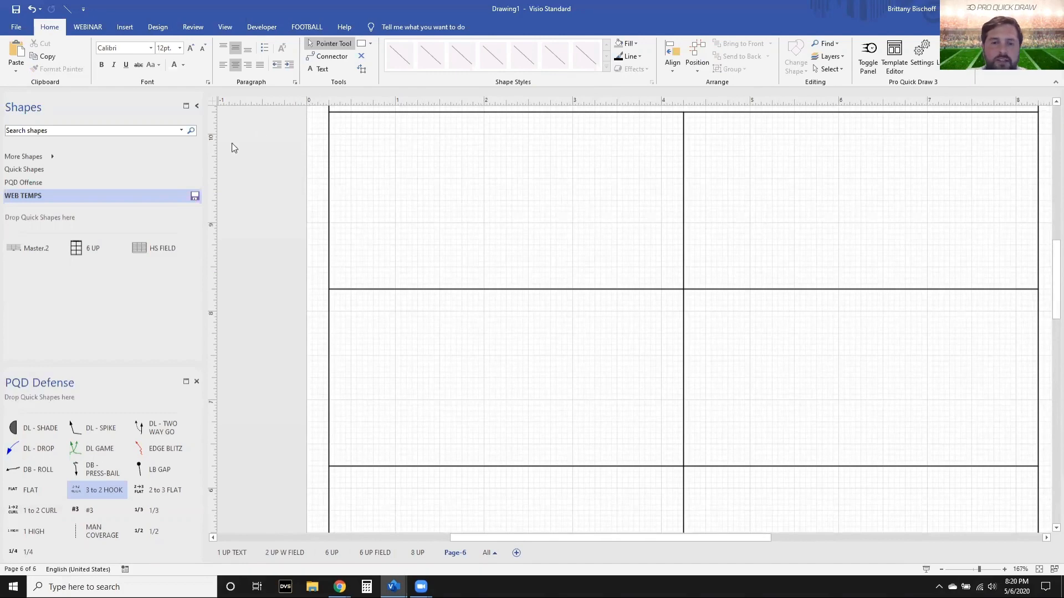
pyautogui.hotkey('ctrl', '6')
pyautogui.scroll(1, 317, 178)
pyautogui.hscroll(1, 317, 177)
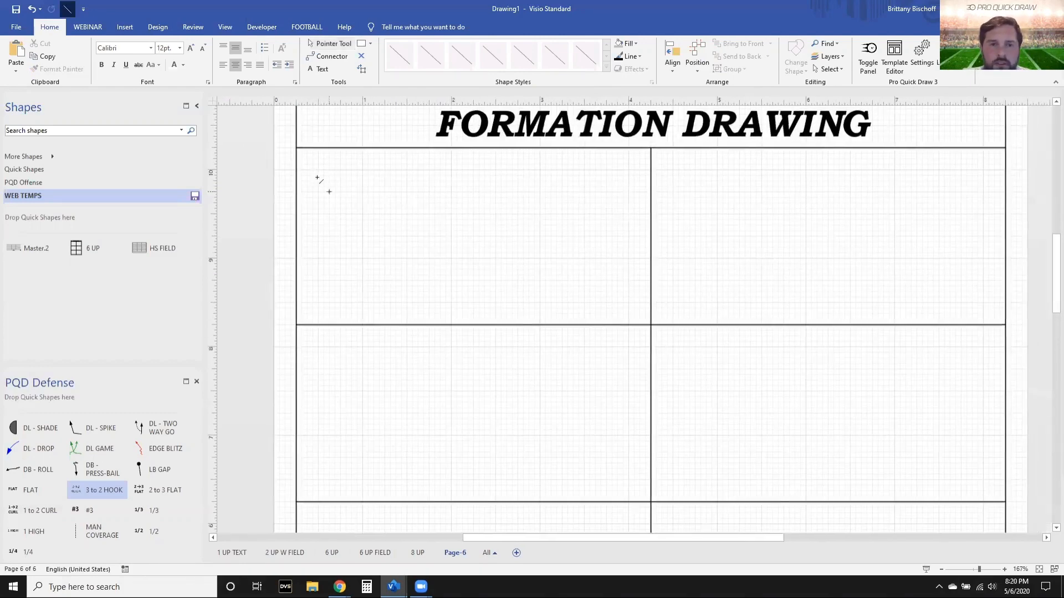
pyautogui.moveTo(296, 169); pyautogui.dragTo(1002, 169)
pyautogui.hotkey('ctrl', '1')
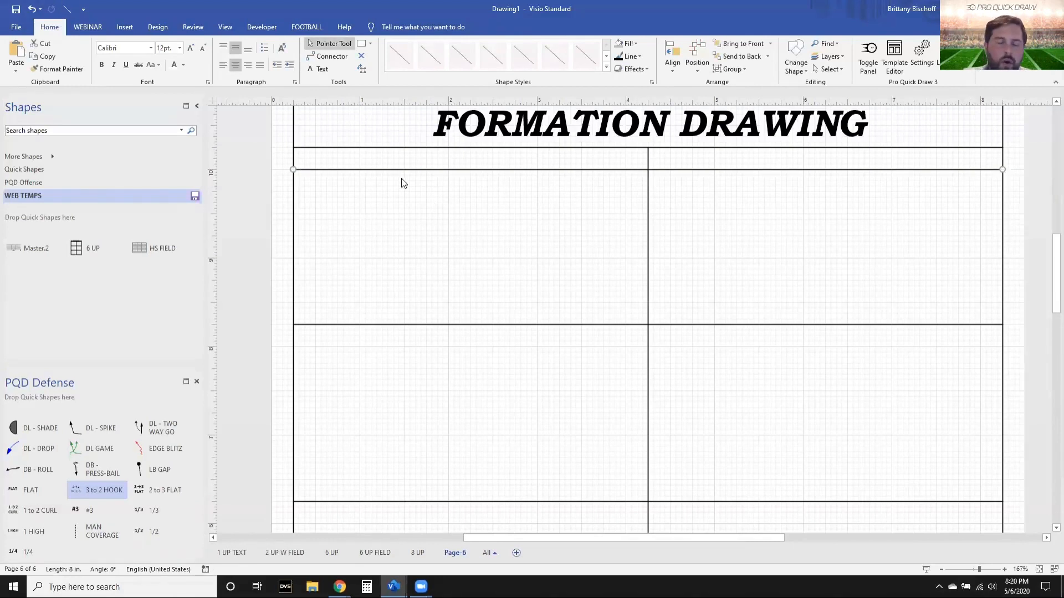
# Add a text box reading TEXT in the strip above the first left box and stretch it to 4 in wide by 0.25 in high.
pyautogui.hotkey('ctrl', '2')
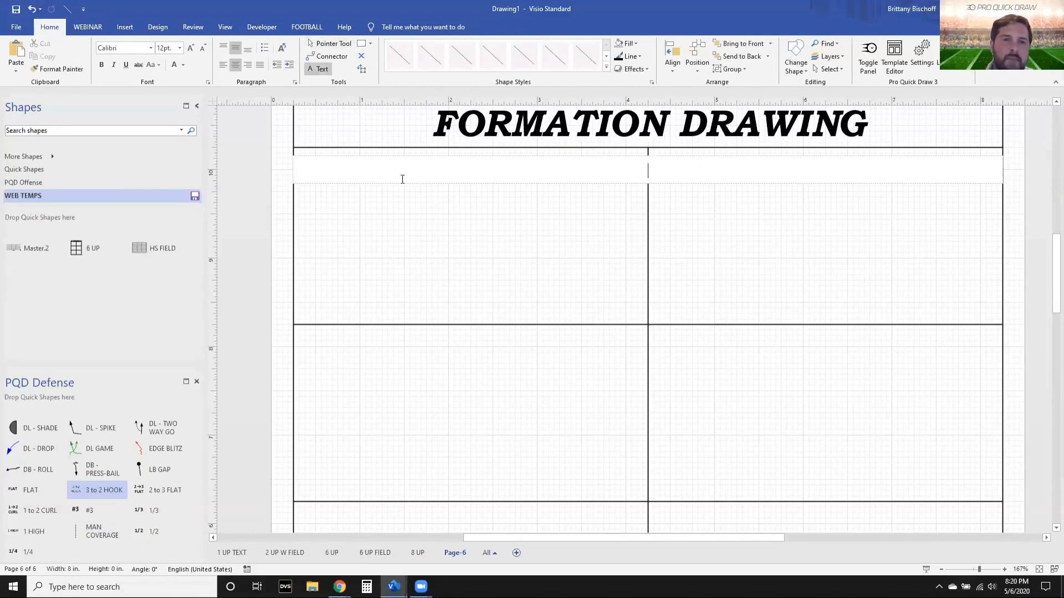
pyautogui.click(467, 224)
pyautogui.moveTo(334, 148); pyautogui.dragTo(444, 171)
pyautogui.write('TEXT')
pyautogui.hotkey('ctrl', '1')
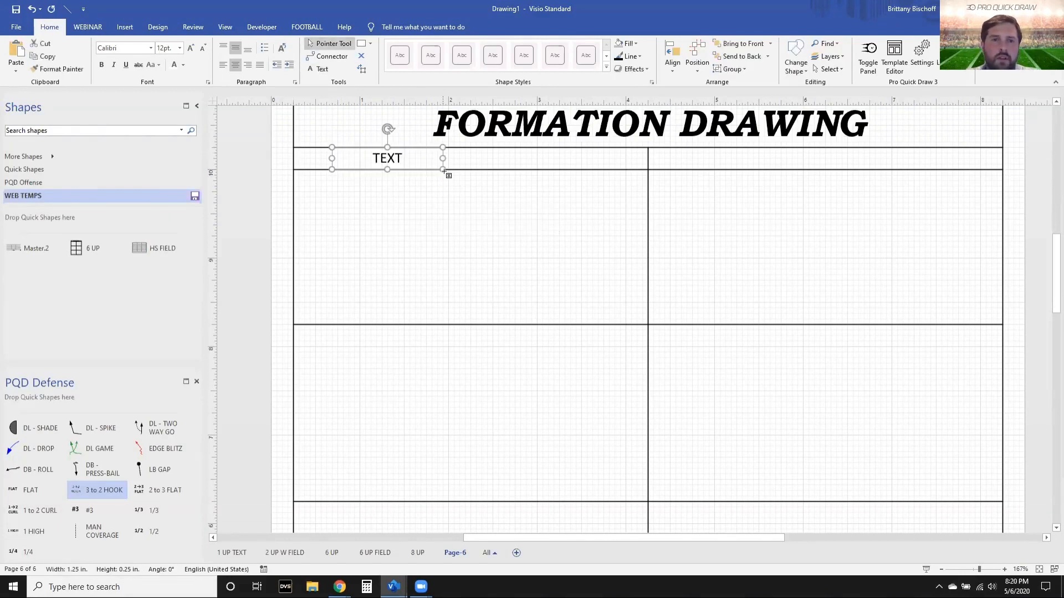
pyautogui.moveTo(332, 159); pyautogui.dragTo(293, 158)
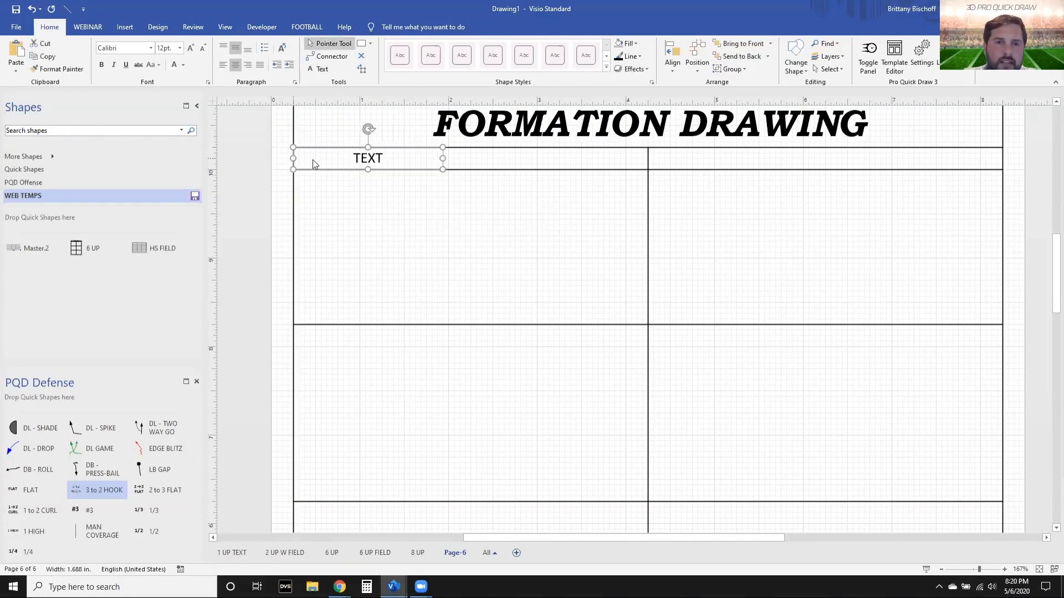
pyautogui.moveTo(442, 159); pyautogui.dragTo(647, 160)
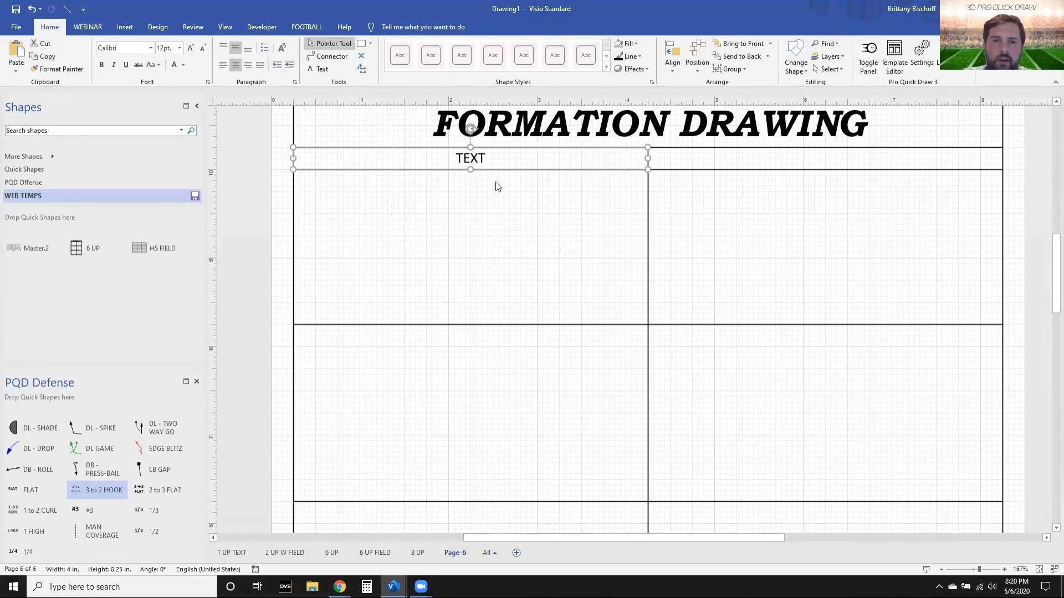
# Copy the FORMATION DRAWING title's formatting onto the TEXT label and reduce the label's font size to 14 pt.
pyautogui.click(525, 138)
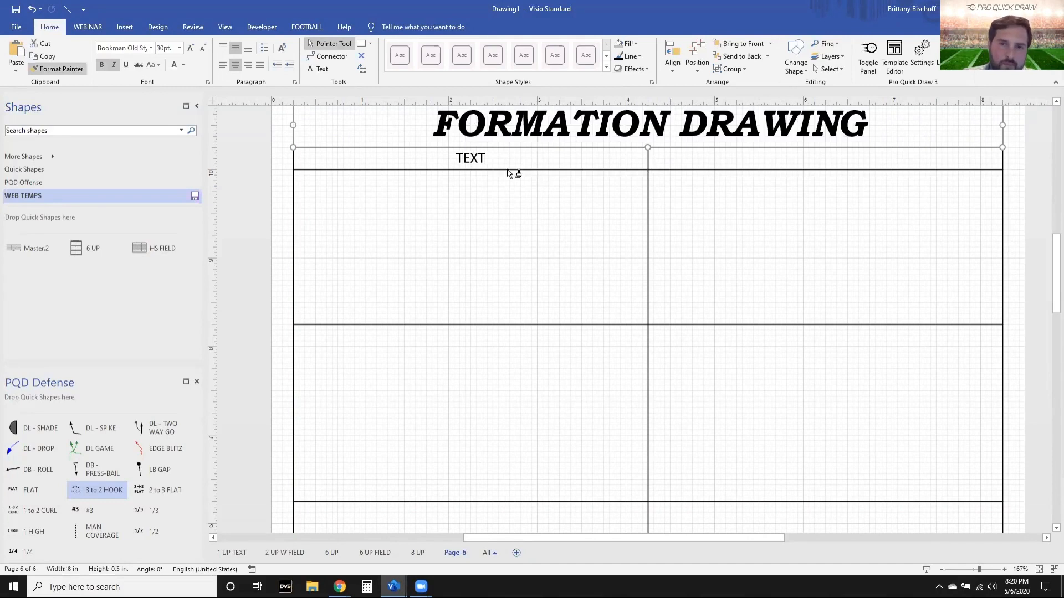
pyautogui.click(475, 159)
pyautogui.hotkey('ctrl', 'z')
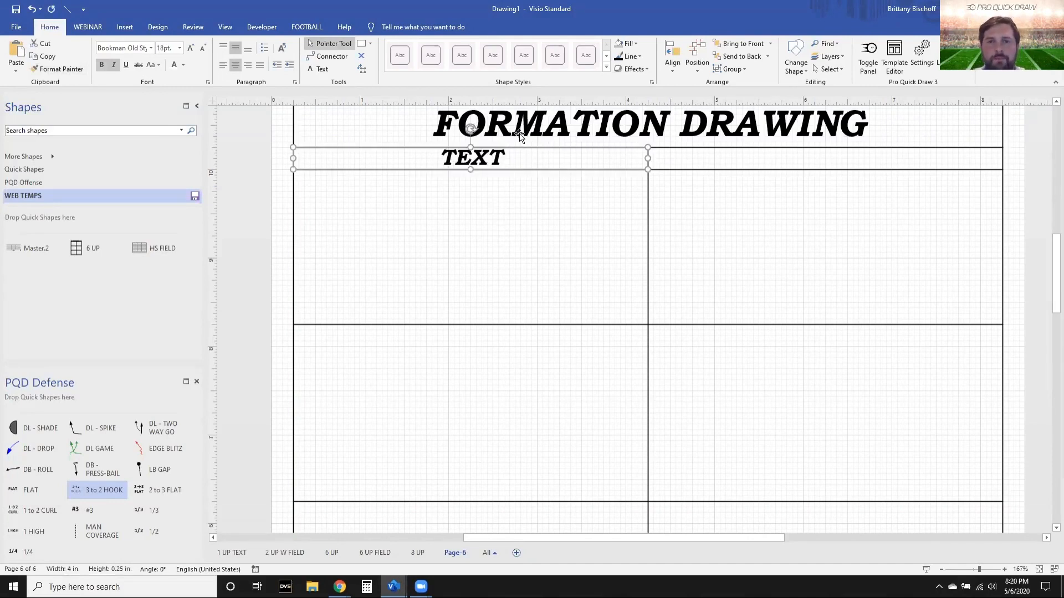
pyautogui.click(613, 142)
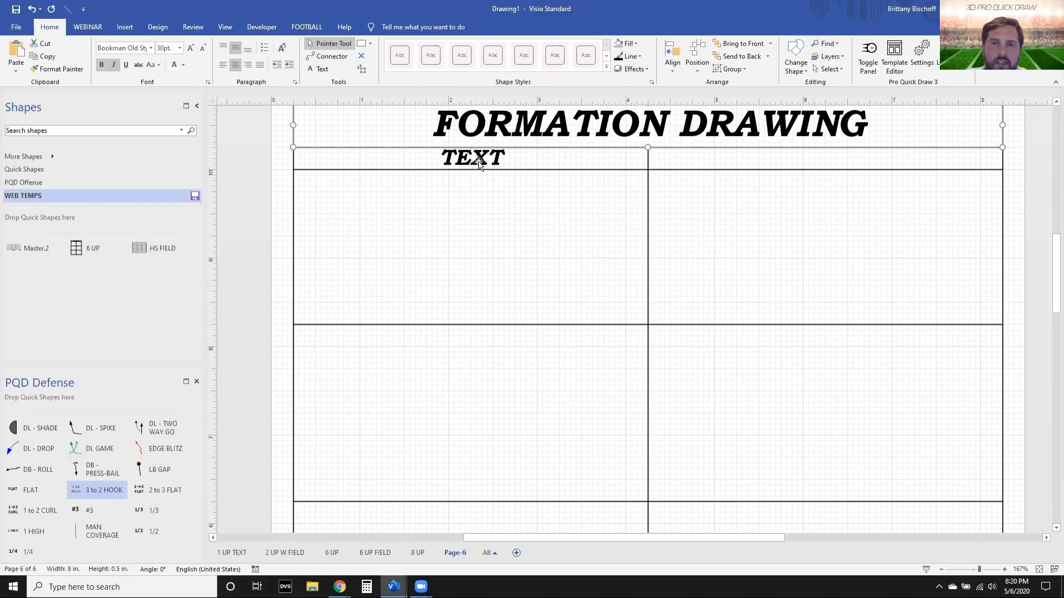
pyautogui.scroll(3, 471, 164)
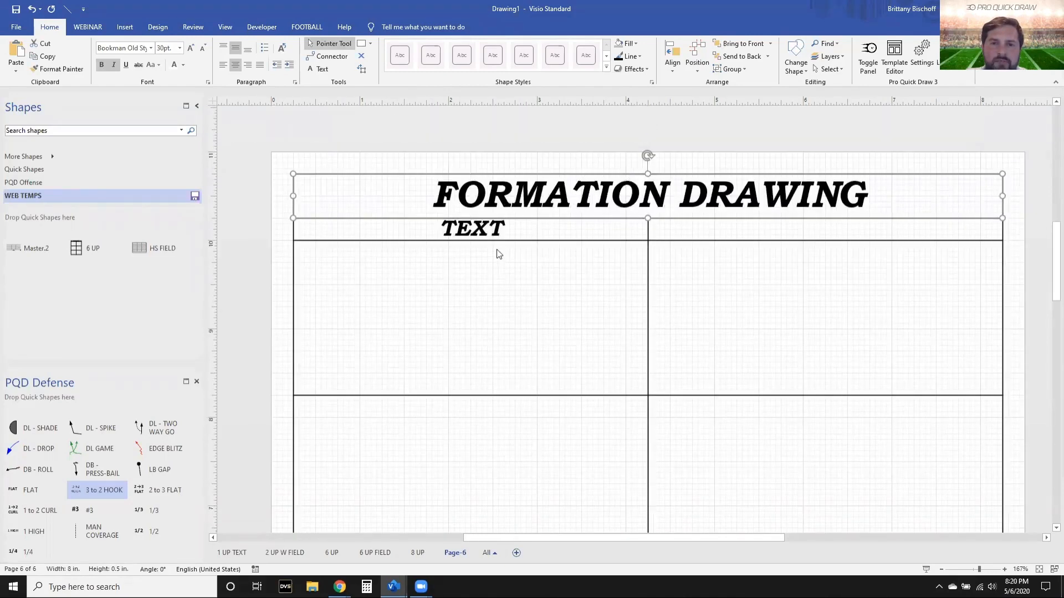
pyautogui.click(483, 230)
pyautogui.hotkey('ctrl', 'shift', ',')
pyautogui.hotkey('ctrl', 'shift', ',')
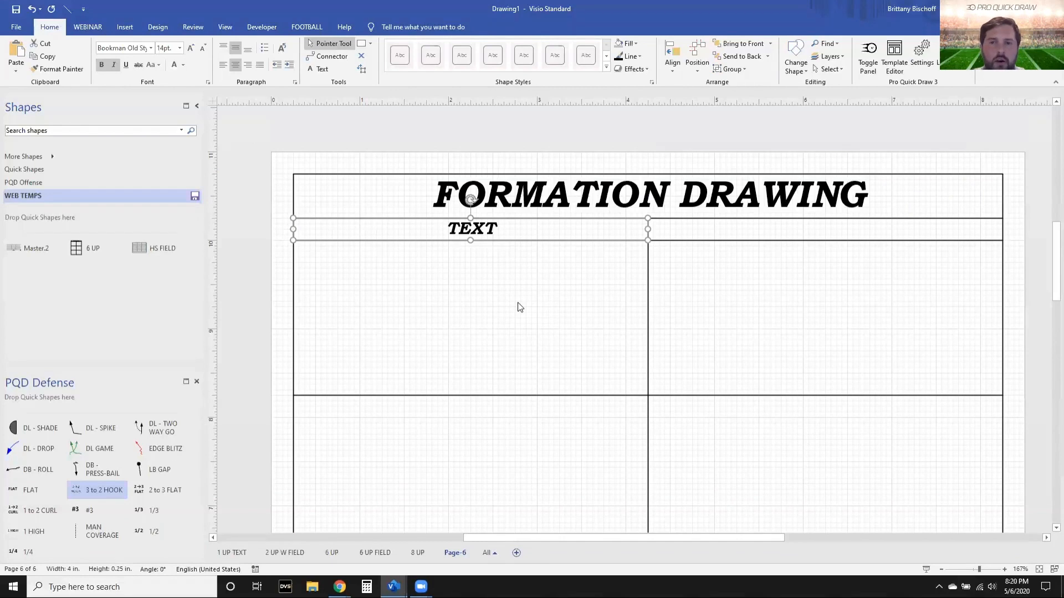
pyautogui.click(517, 303)
pyautogui.click(469, 233)
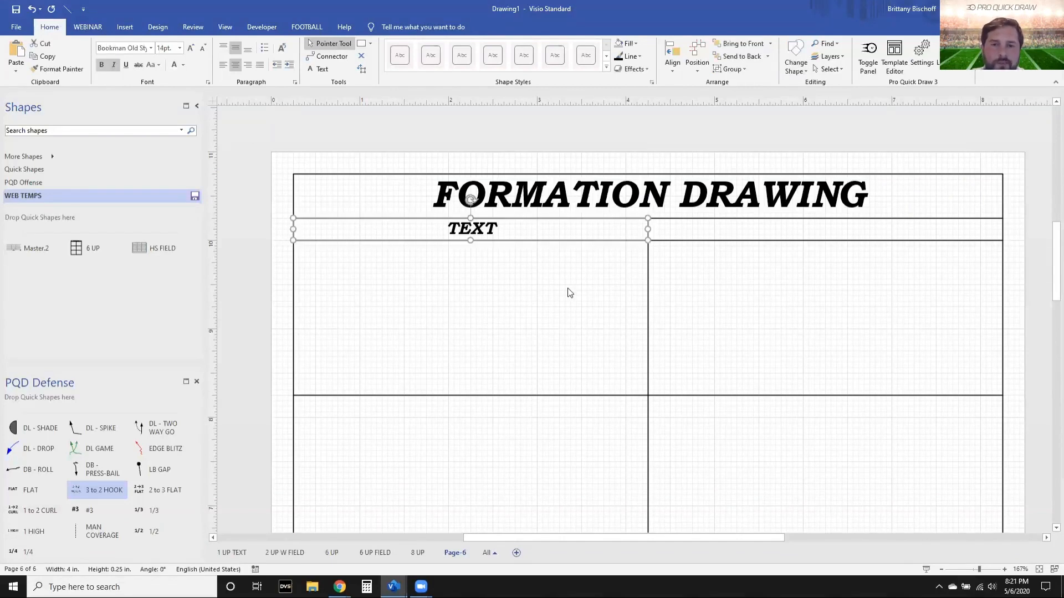
# Draw a vertical line 0.25 in long across the label strip, between the word TEXT and the table's centre line.
pyautogui.click(527, 255)
pyautogui.hotkey('ctrl', '6')
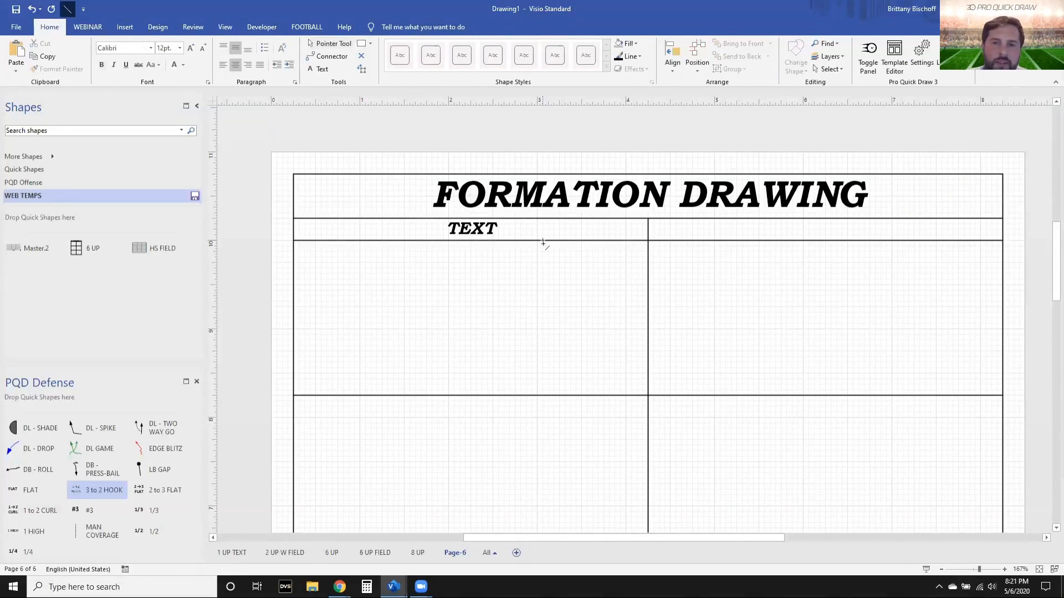
pyautogui.scroll(-4, 605, 318)
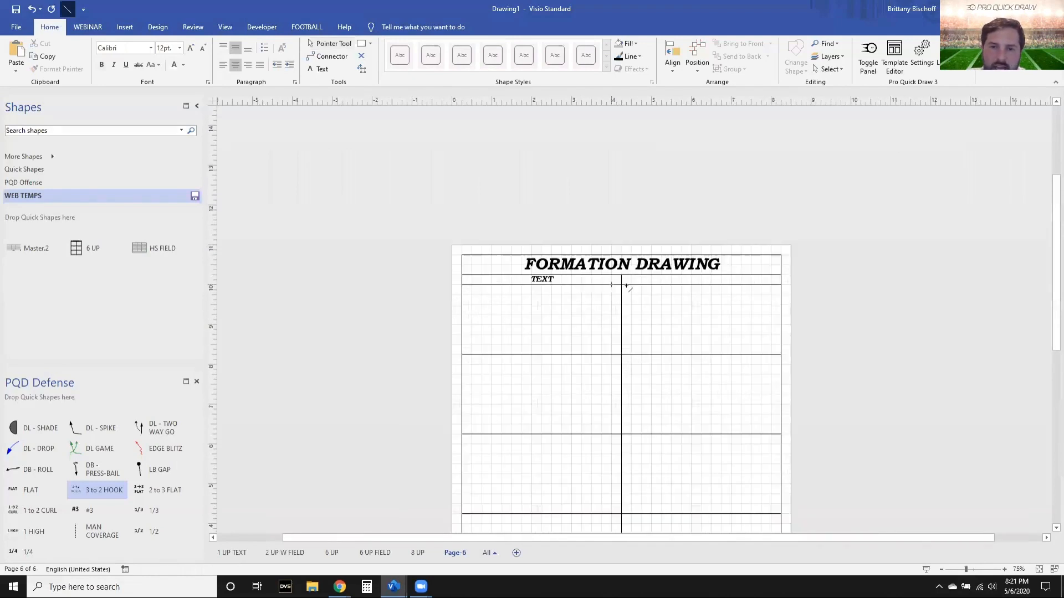
pyautogui.scroll(4, 600, 292)
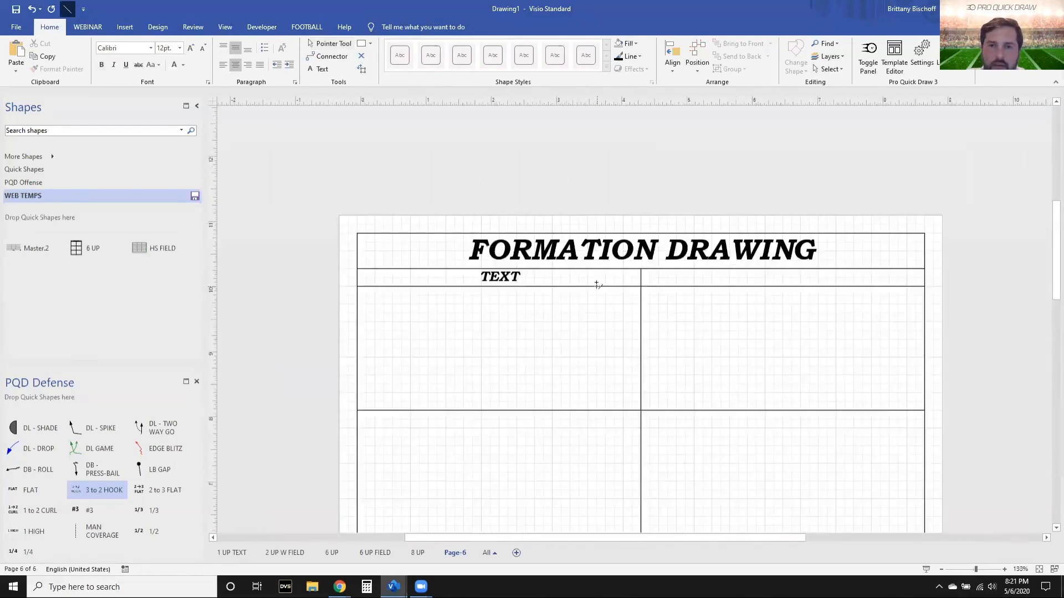
pyautogui.moveTo(545, 253); pyautogui.dragTo(546, 290)
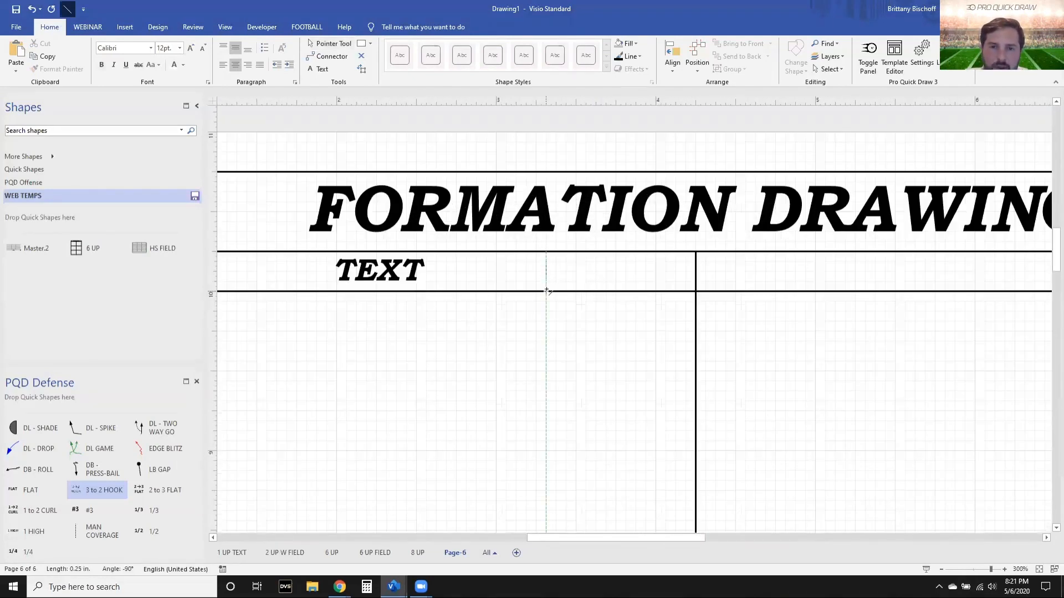
pyautogui.hotkey('ctrl', '1')
pyautogui.scroll(-3, 590, 338)
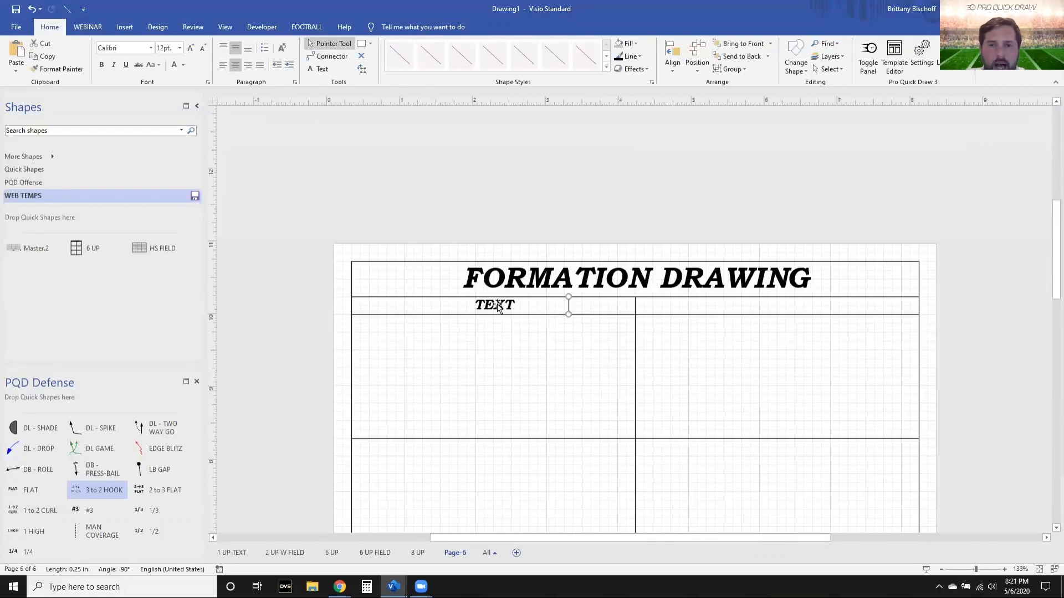
# Duplicate the TEXT label, the short vertical line and the horizontal line beneath them into the second row of boxes.
pyautogui.click(497, 305)
pyautogui.click(569, 307)
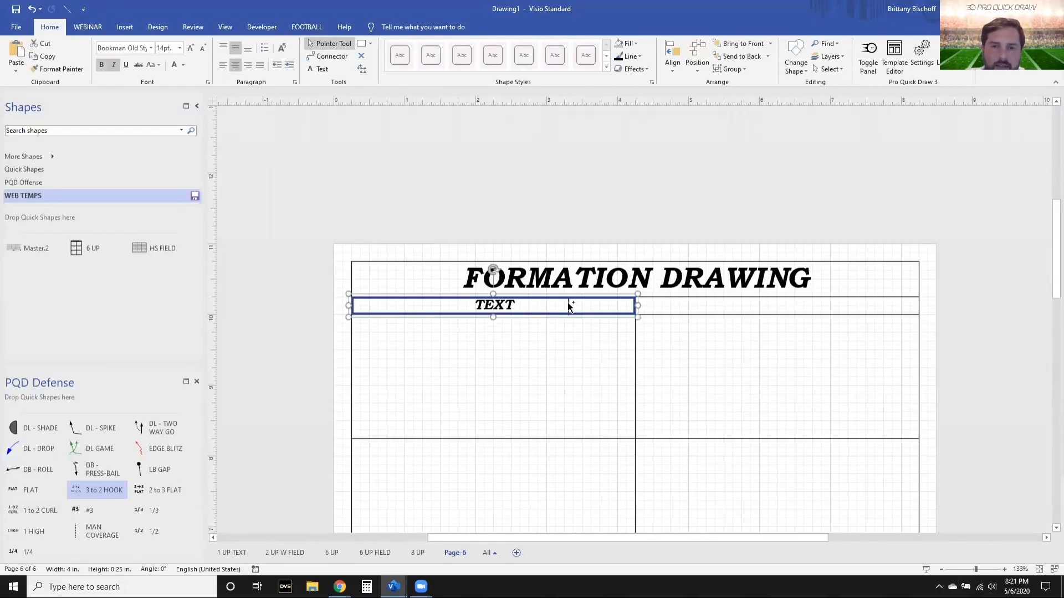
pyautogui.keyDown('shift'); pyautogui.click(660, 313); pyautogui.keyUp('shift')
pyautogui.scroll(-3, 707, 364)
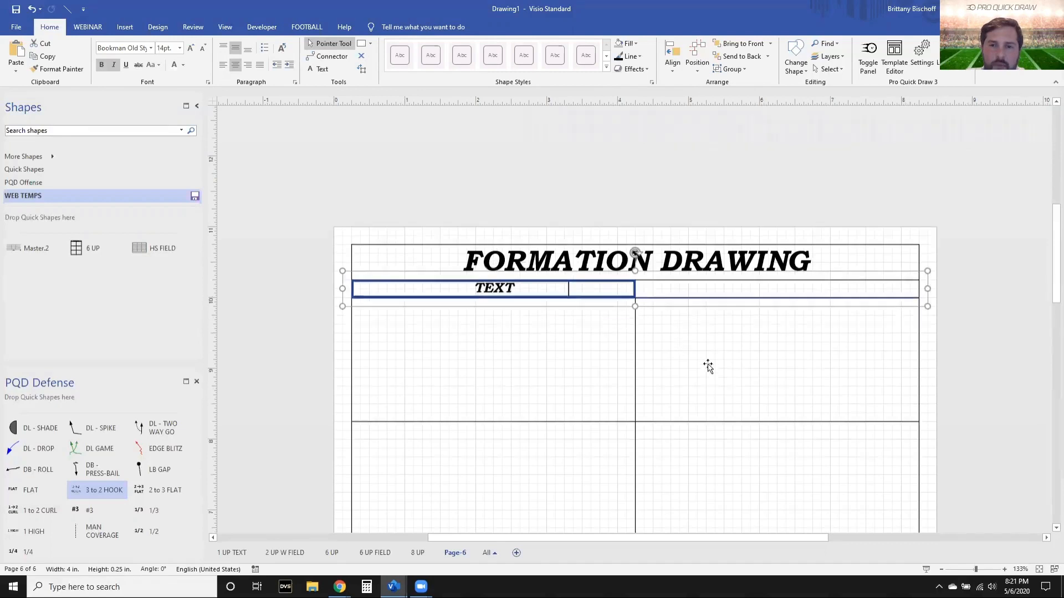
pyautogui.moveTo(689, 207); pyautogui.dragTo(690, 349)
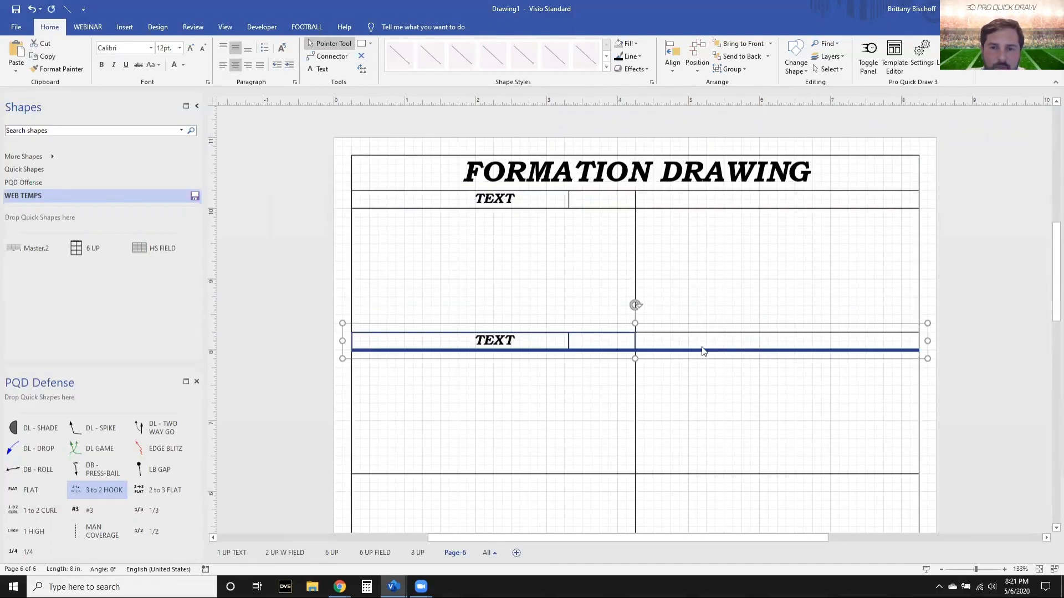
# Repeat the copied label strip at the top of the third, fourth and fifth rows of boxes.
pyautogui.scroll(-3, 702, 351)
pyautogui.moveTo(706, 208); pyautogui.dragTo(704, 350)
pyautogui.scroll(-1, 619, 300)
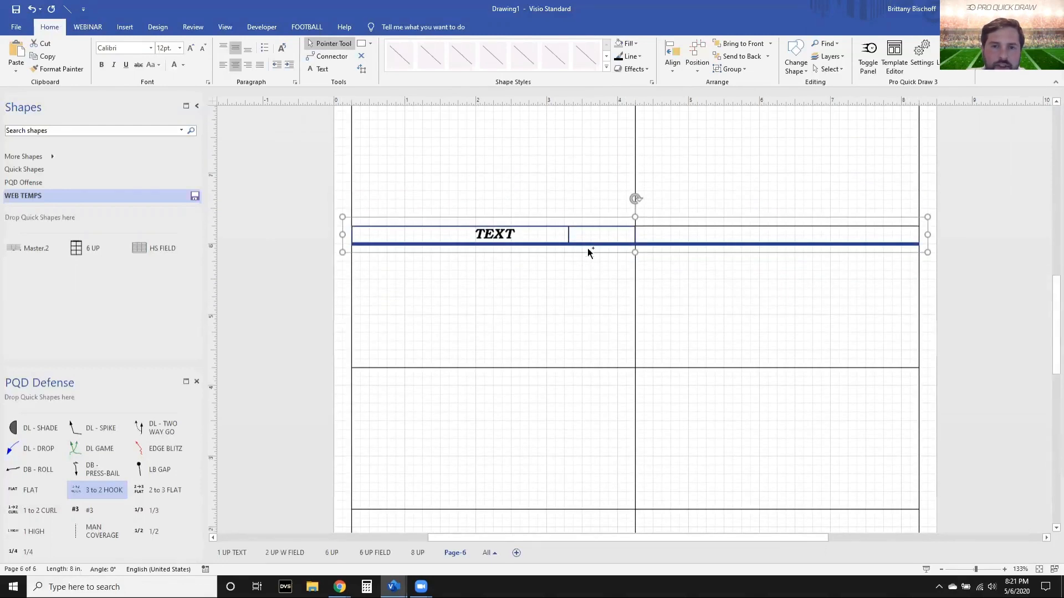
pyautogui.moveTo(587, 248); pyautogui.dragTo(591, 384)
pyautogui.scroll(-2, 590, 384)
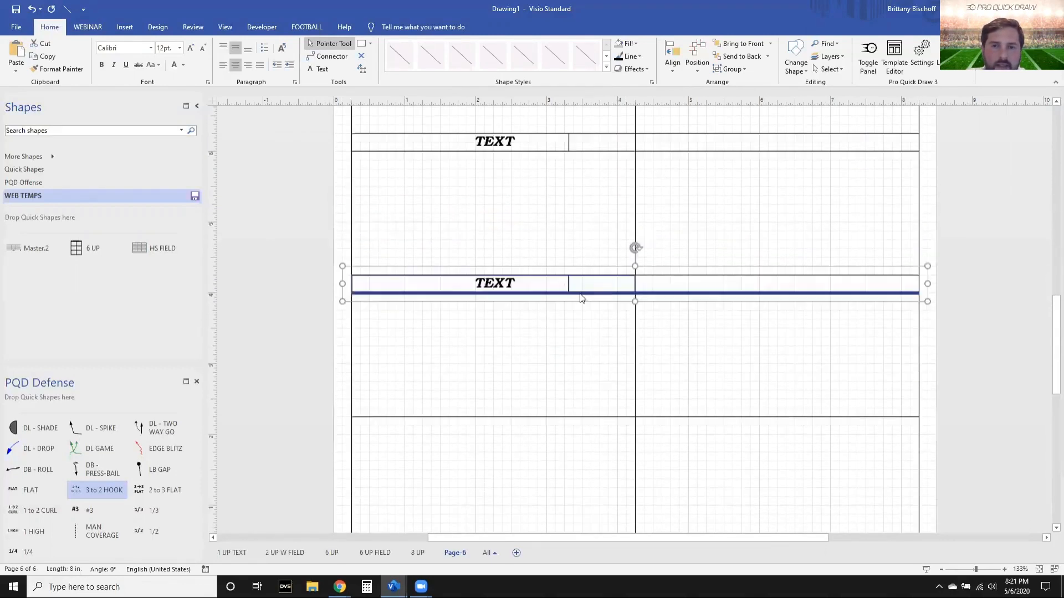
pyautogui.moveTo(584, 277); pyautogui.dragTo(588, 418)
pyautogui.scroll(-2, 588, 404)
pyautogui.click(591, 401)
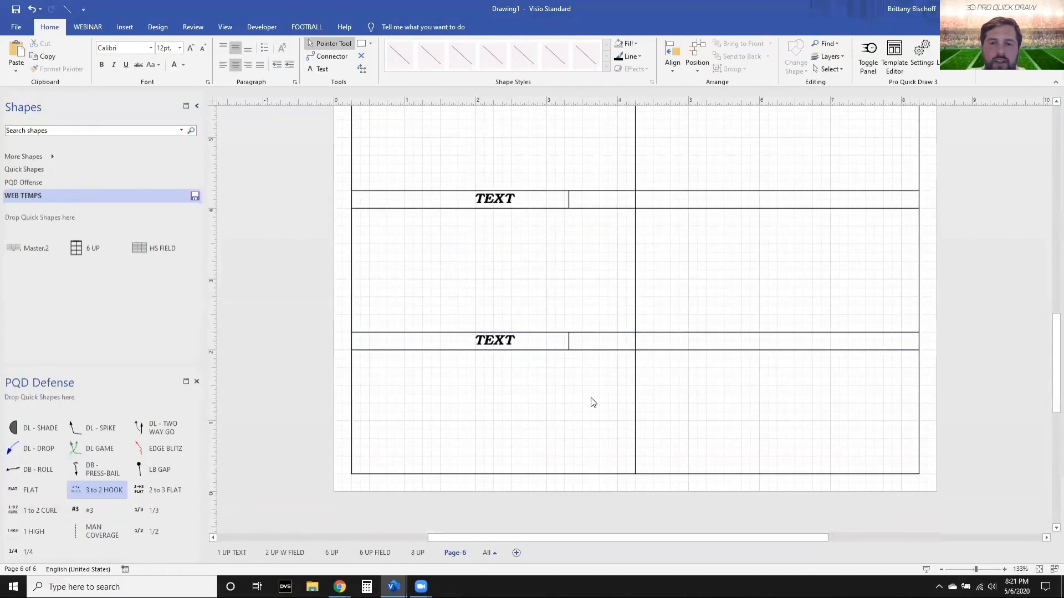
# Delete the short vertical lines from all five label strips.
pyautogui.scroll(-3, 589, 418)
pyautogui.moveTo(607, 469); pyautogui.dragTo(566, 114)
pyautogui.press('Delete')
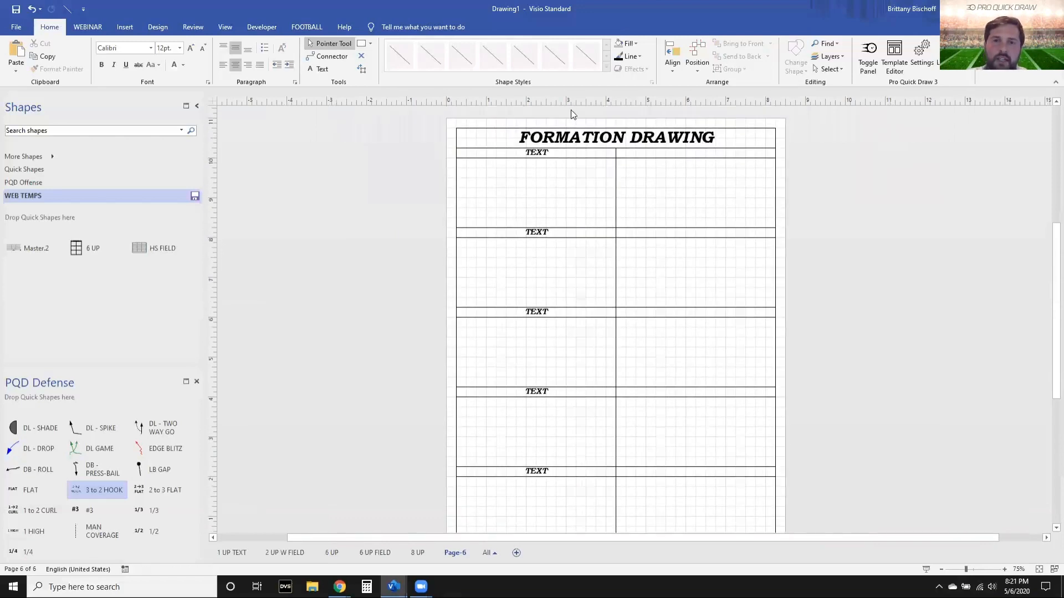
# Select the five TEXT labels of the left column and duplicate them into the matching strips of the right column.
pyautogui.click(529, 153)
pyautogui.keyDown('shift'); pyautogui.click(535, 231); pyautogui.keyUp('shift')
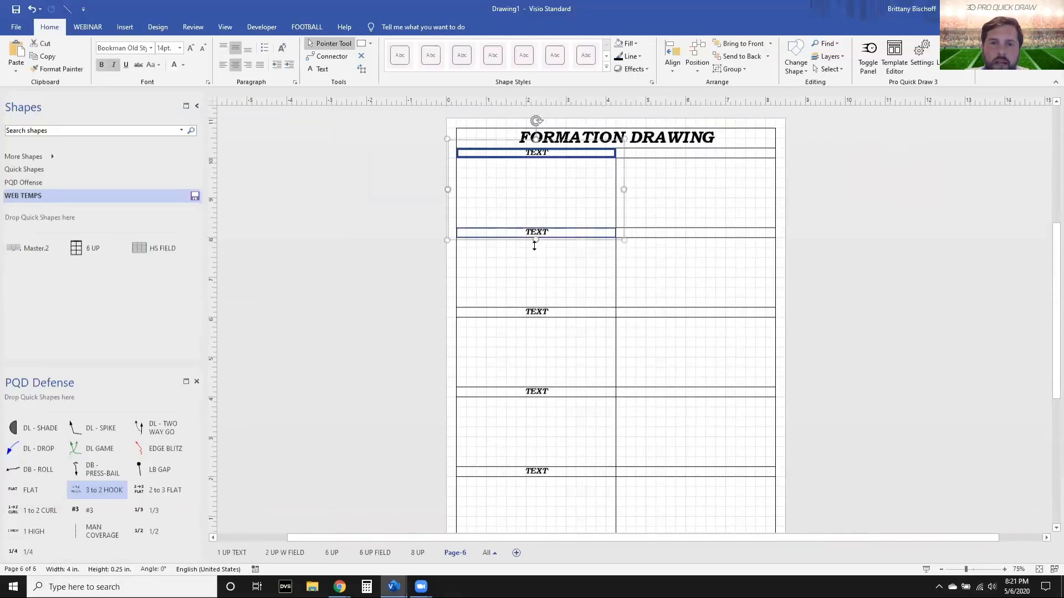
pyautogui.keyDown('shift'); pyautogui.click(536, 312); pyautogui.keyUp('shift')
pyautogui.keyDown('shift'); pyautogui.click(537, 392); pyautogui.keyUp('shift')
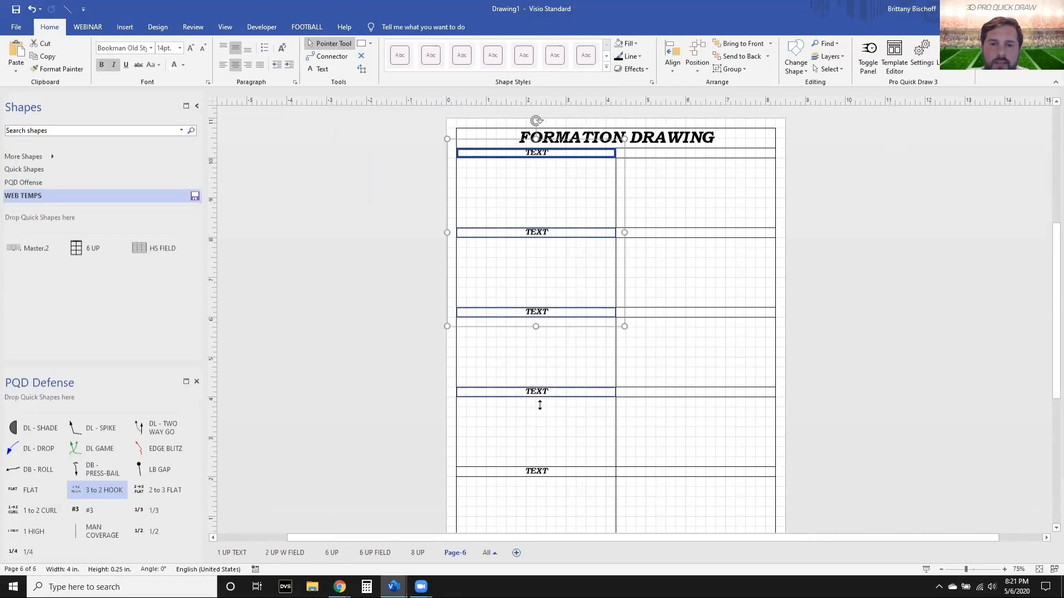
pyautogui.keyDown('shift'); pyautogui.click(544, 470); pyautogui.keyUp('shift')
pyautogui.hscroll(2, 596, 176)
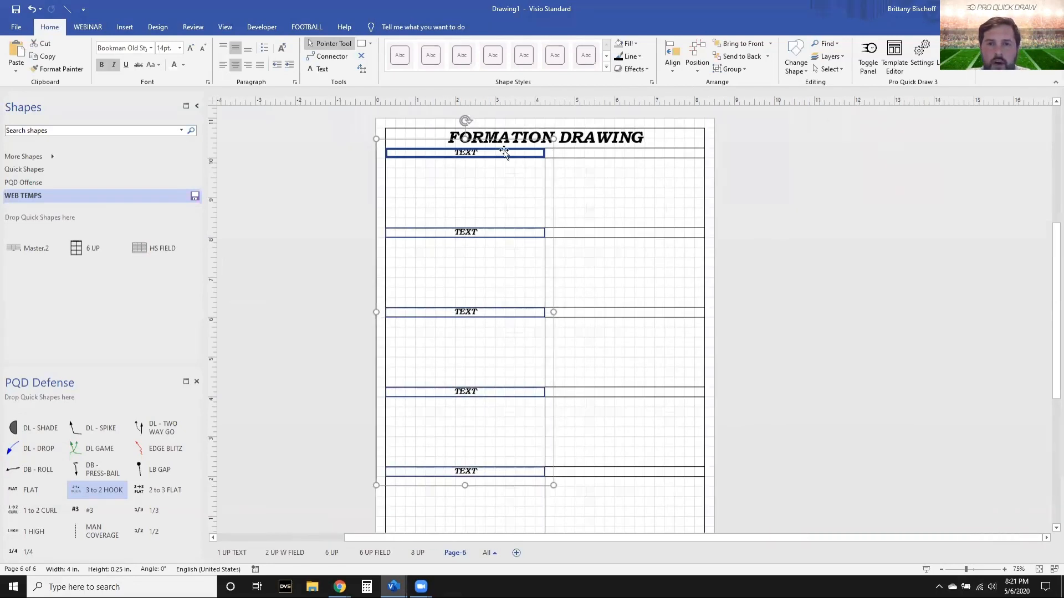
pyautogui.moveTo(457, 151); pyautogui.dragTo(617, 150)
pyautogui.scroll(4, 587, 156)
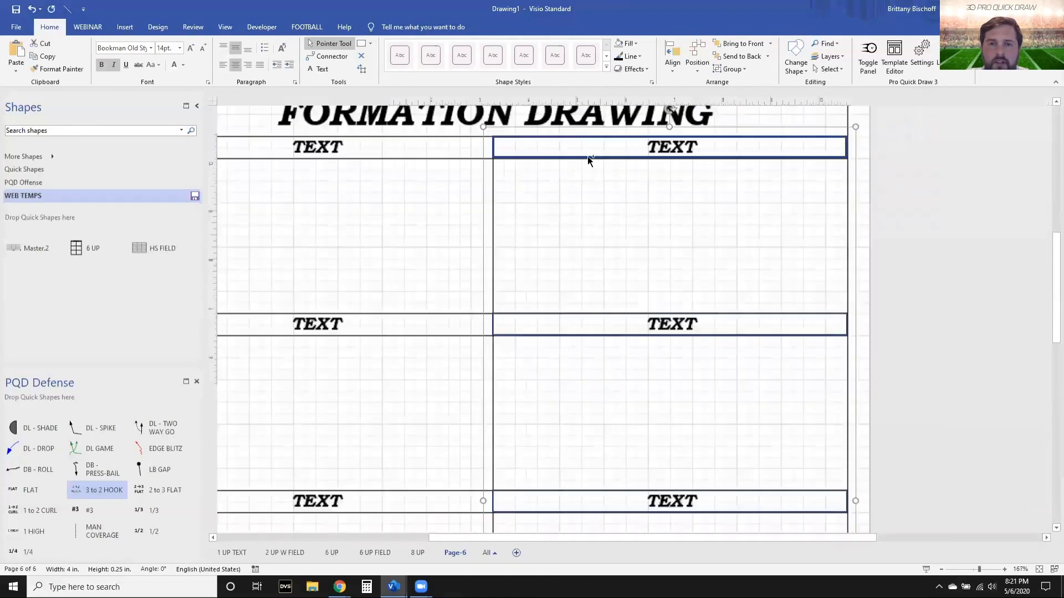
pyautogui.click(584, 214)
# Rename the current page 10 UP W T and save the WEB TEMPS stencil.
pyautogui.scroll(-4, 582, 214)
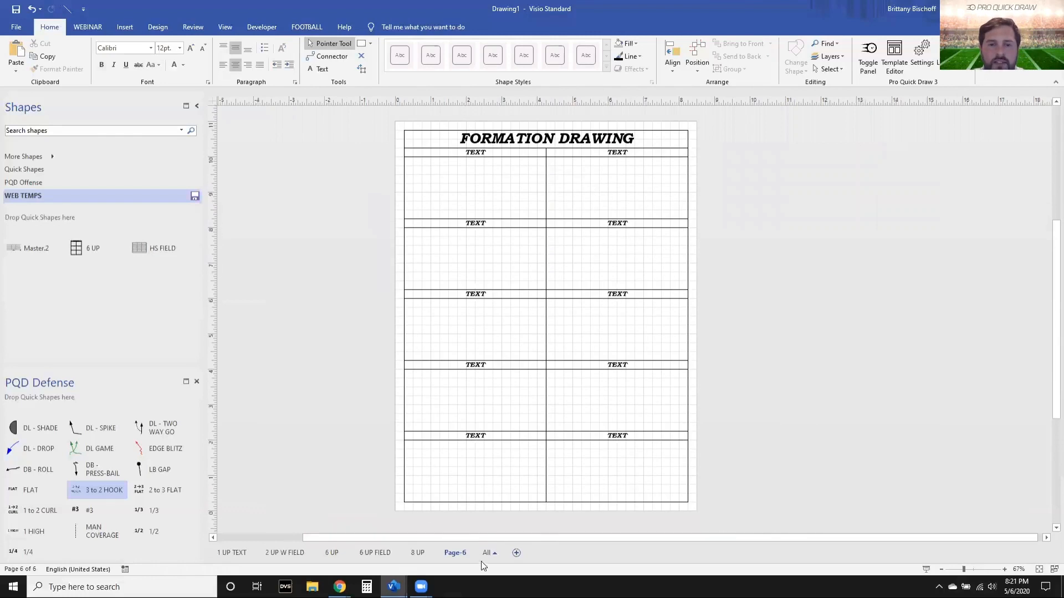
pyautogui.write('10')
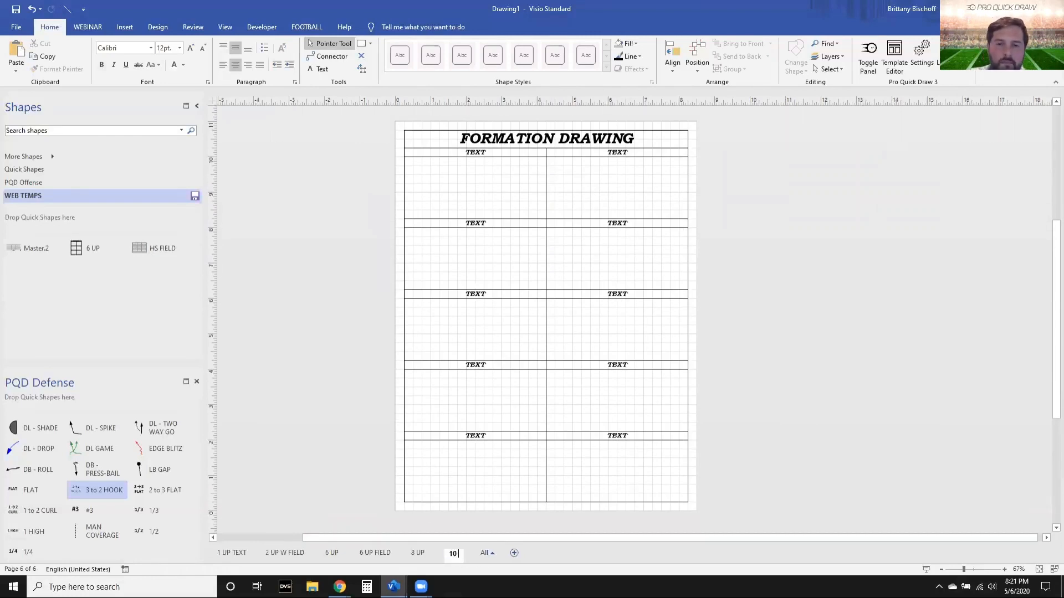
pyautogui.write(' UP W')
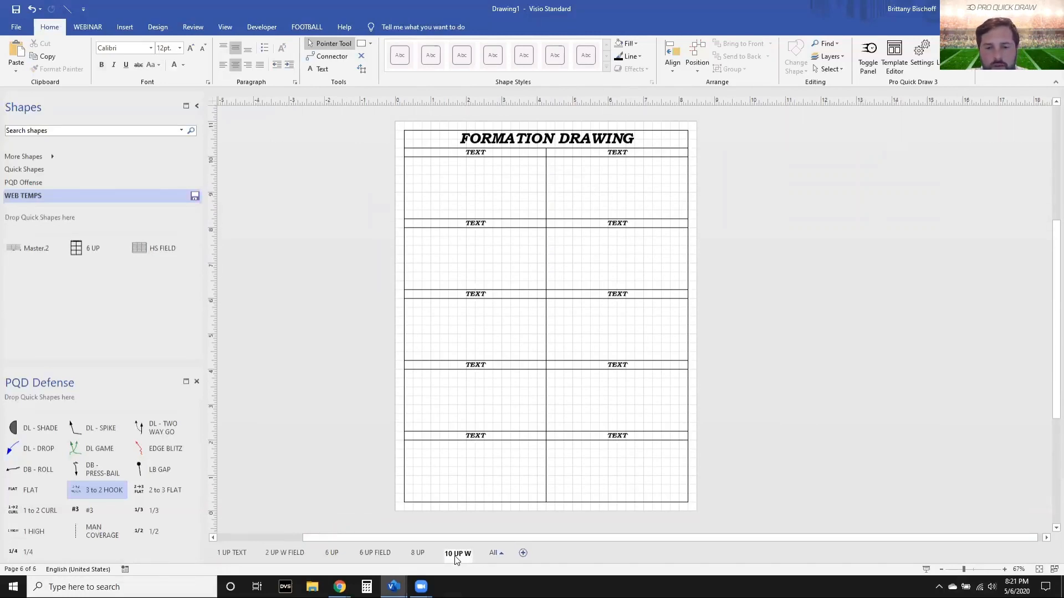
pyautogui.write(' T')
pyautogui.press('Return')
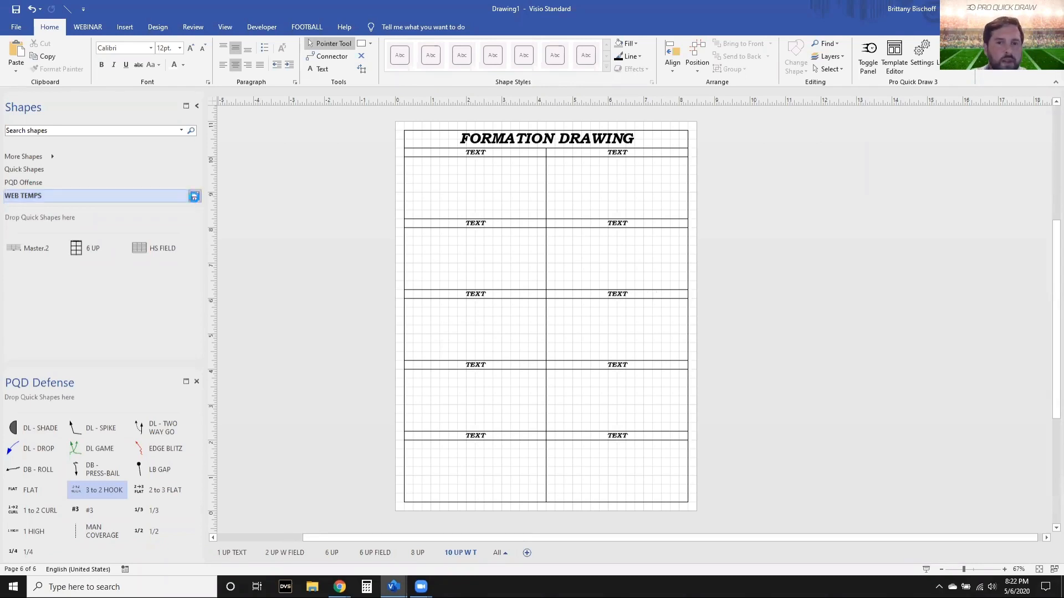
pyautogui.click(195, 197)
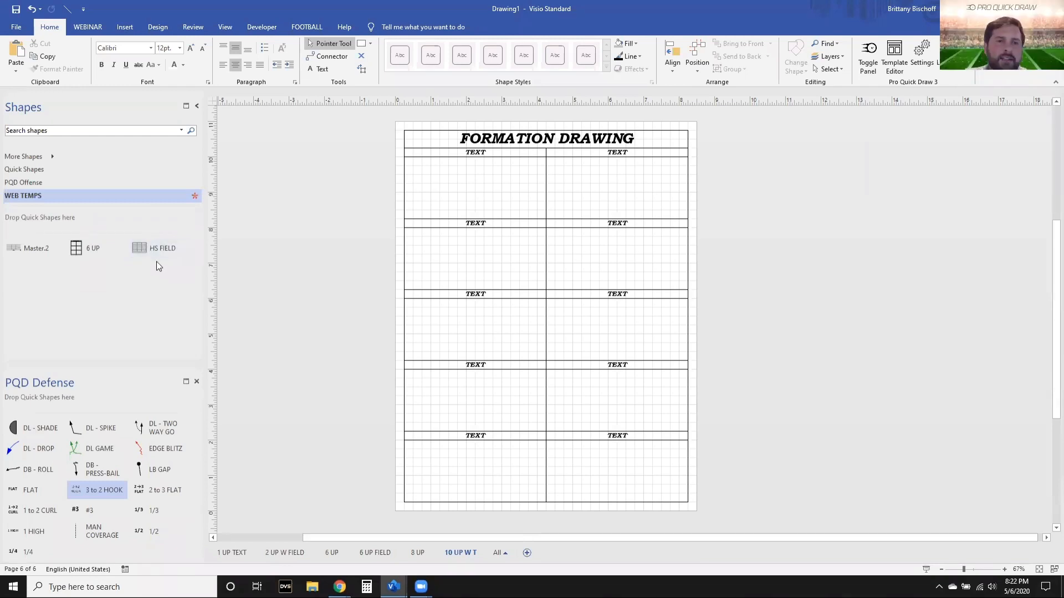
# On the 2 UP W FIELD page, move the upper PLAY box below the upper field drawing.
pyautogui.click(376, 553)
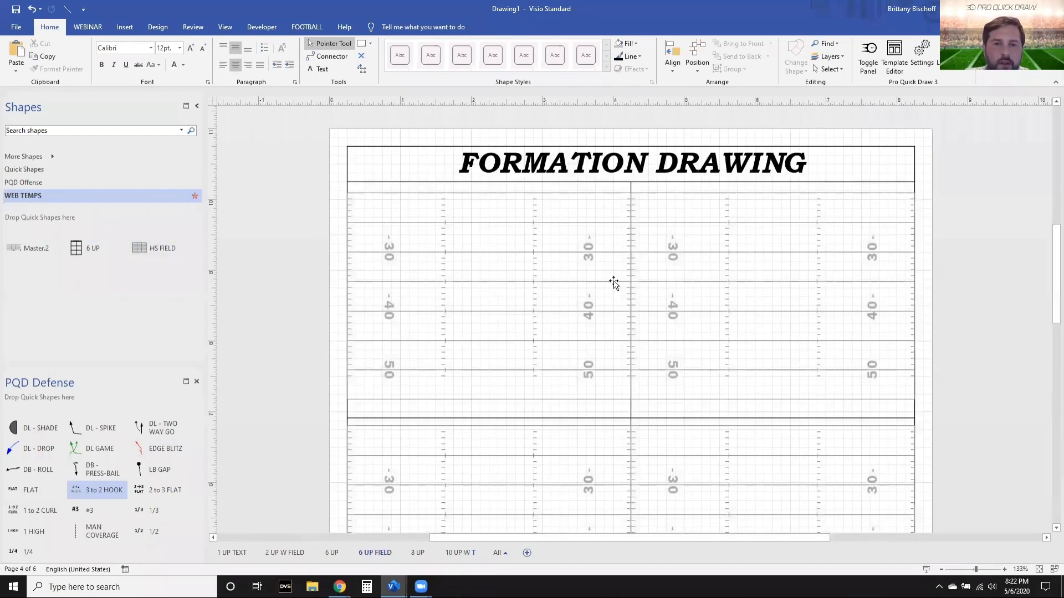
pyautogui.click(331, 554)
pyautogui.click(286, 553)
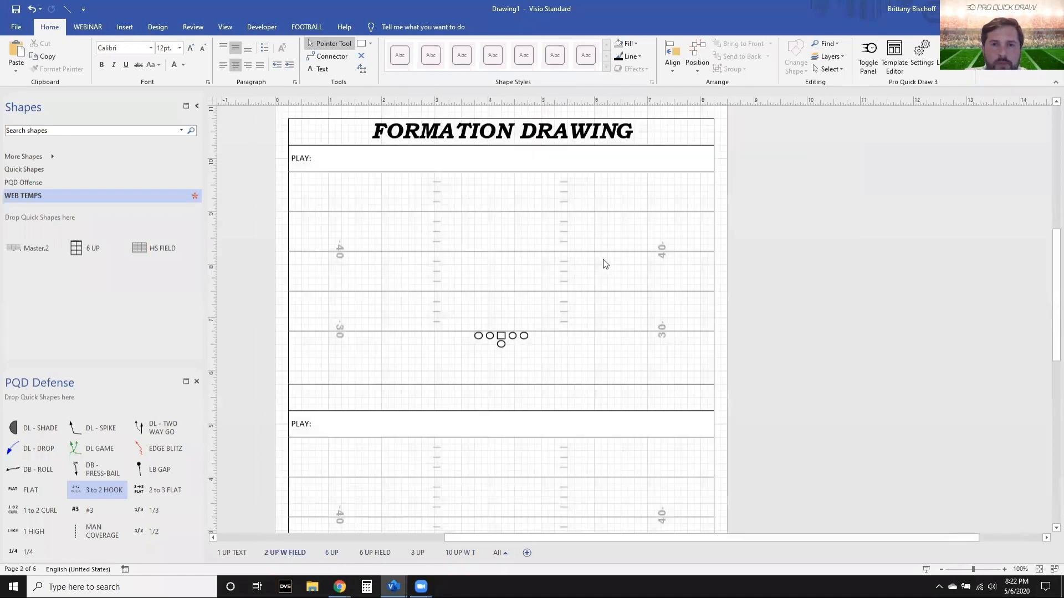
pyautogui.click(409, 160)
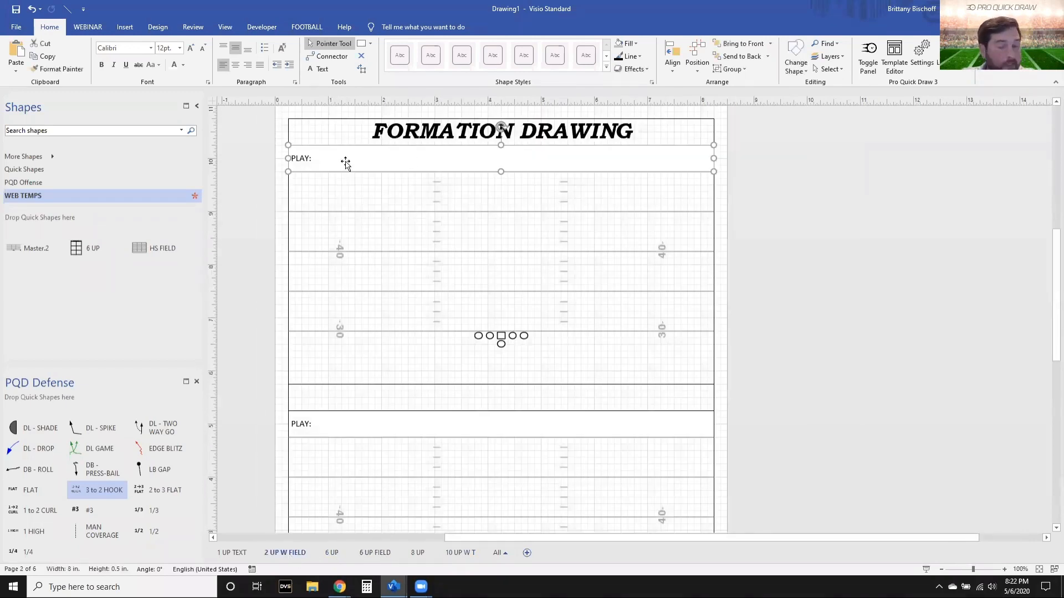
pyautogui.moveTo(345, 162); pyautogui.dragTo(344, 379)
# Select the upper field with its player symbols and nudge it up until it meets the bottom edge of the title box.
pyautogui.moveTo(257, 157); pyautogui.dragTo(784, 354)
pyautogui.press('Up')
pyautogui.press('Up')
pyautogui.press('Up')
pyautogui.press('Up')
pyautogui.press('Up')
pyautogui.press('Up')
pyautogui.press('Up')
pyautogui.press('Up')
pyautogui.press('Up')
pyautogui.press('Up')
pyautogui.press('Up')
pyautogui.press('Up')
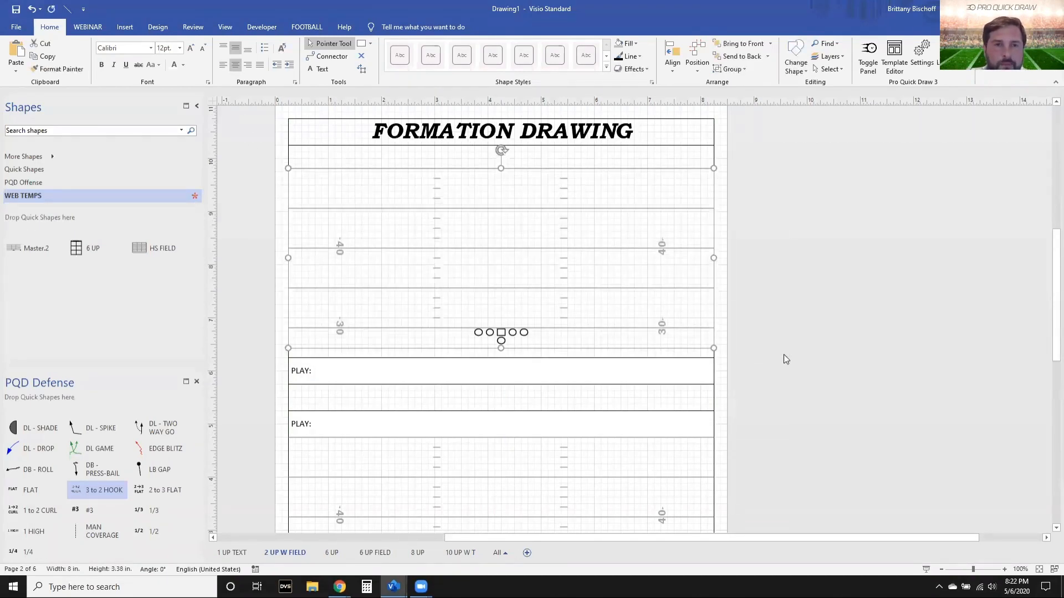
pyautogui.press('Up')
pyautogui.press('Up')
pyautogui.press('Up')
pyautogui.press('Up')
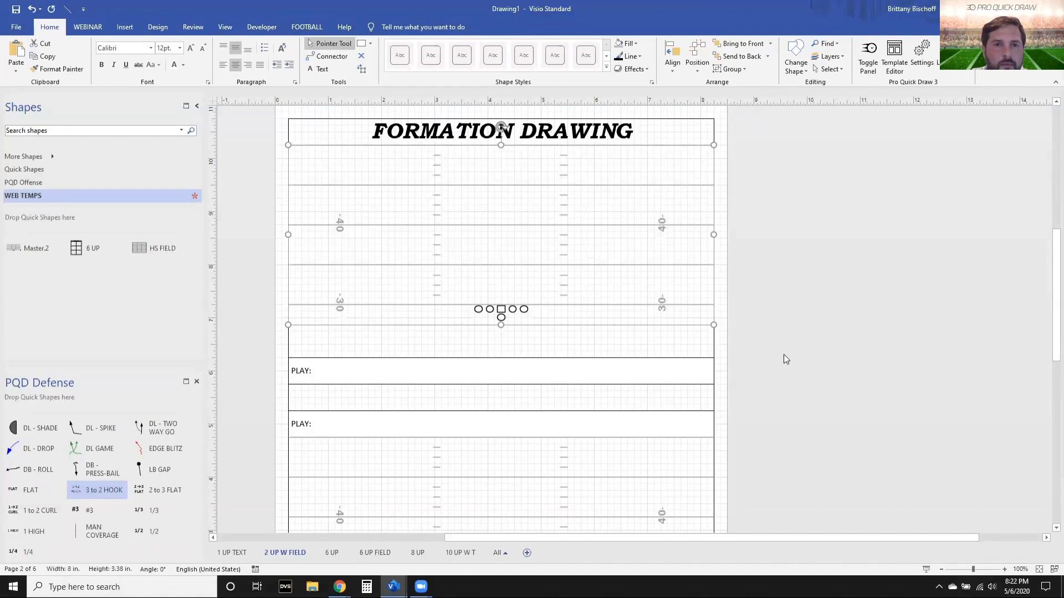
pyautogui.click(843, 320)
# Add the play name OVER RIGHT CAT DEUCE 46 SPECIAL after PLAY: in the moved box.
pyautogui.doubleClick(373, 368)
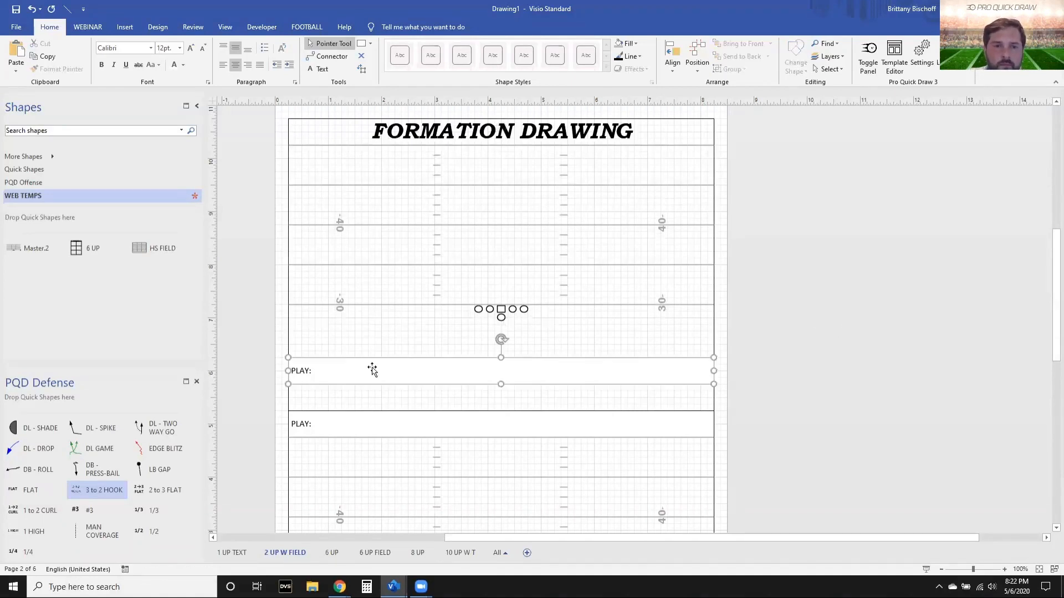
pyautogui.write('OVER R')
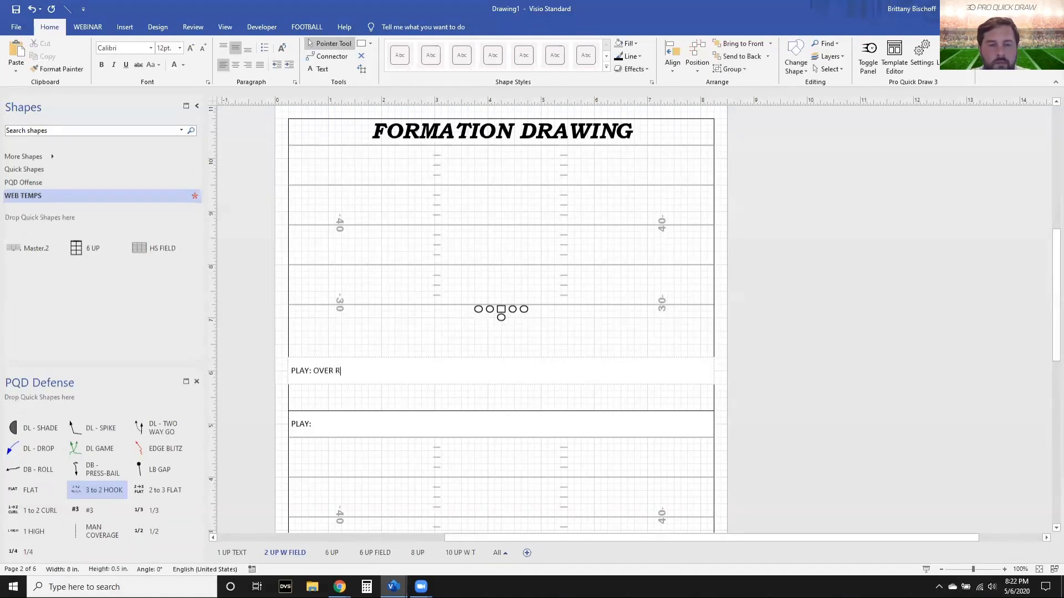
pyautogui.write('IGHT CAT DEUCE ')
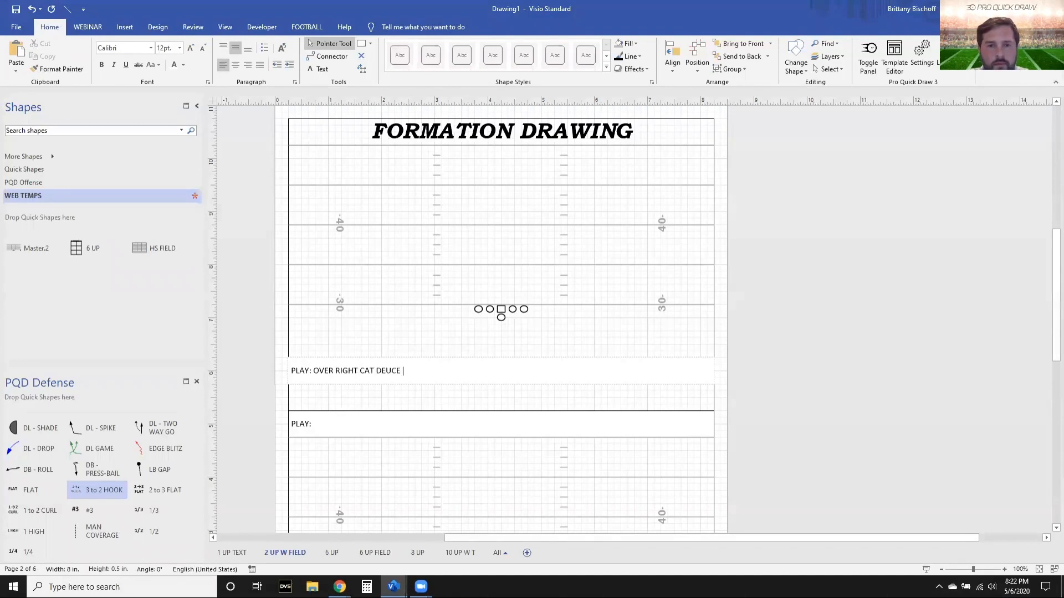
pyautogui.write('46 SPECIAL')
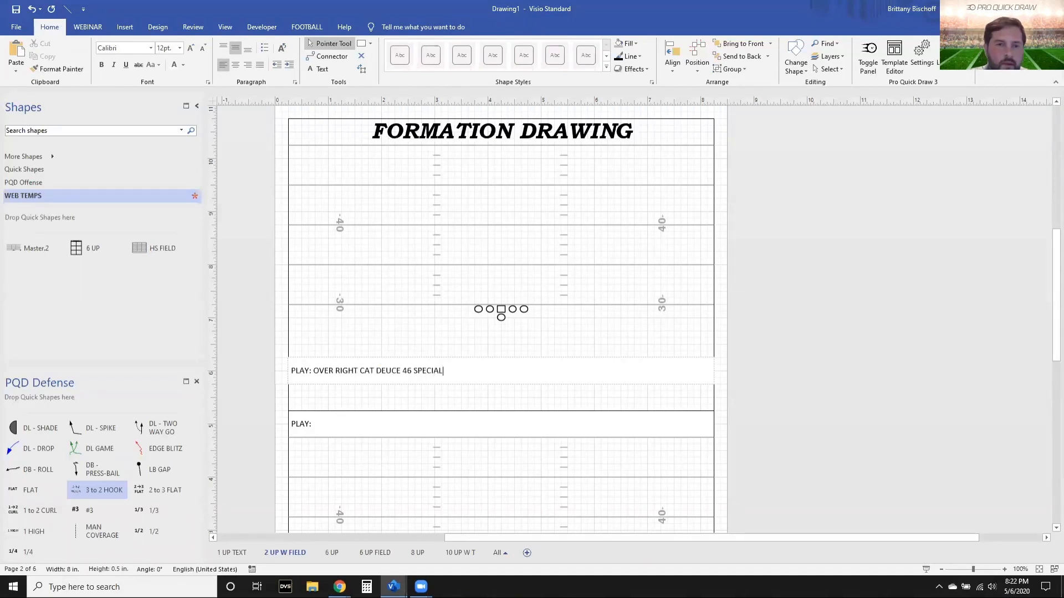
pyautogui.click(737, 324)
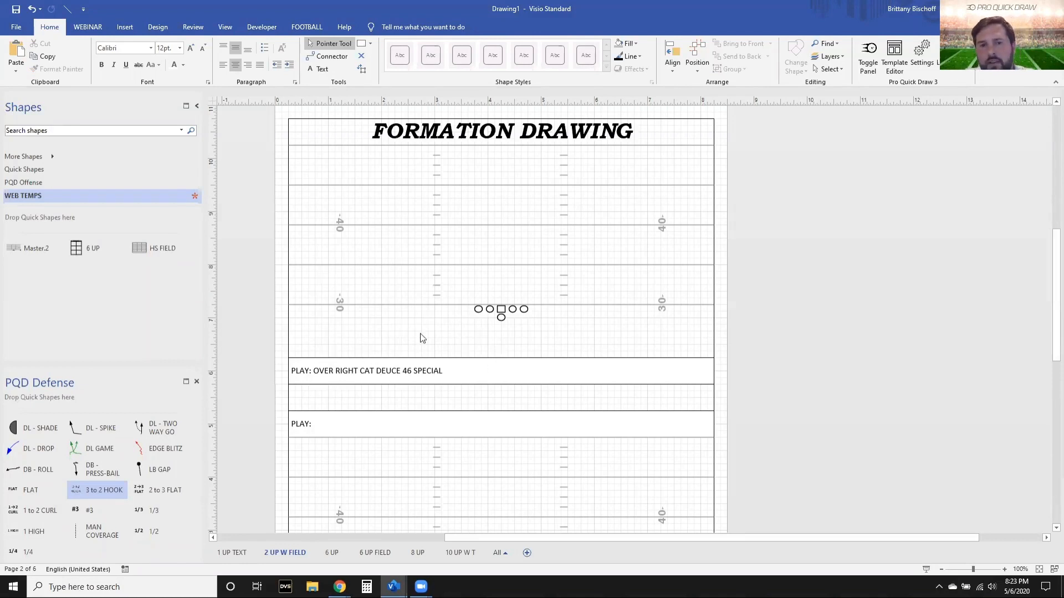
pyautogui.doubleClick(369, 375)
pyautogui.click(483, 376)
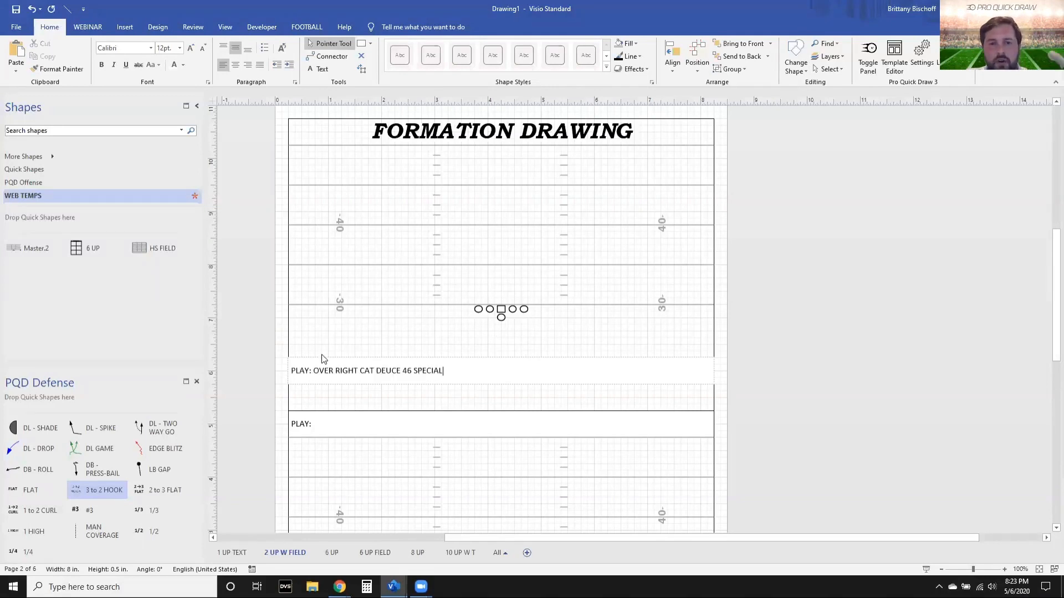
pyautogui.click(274, 351)
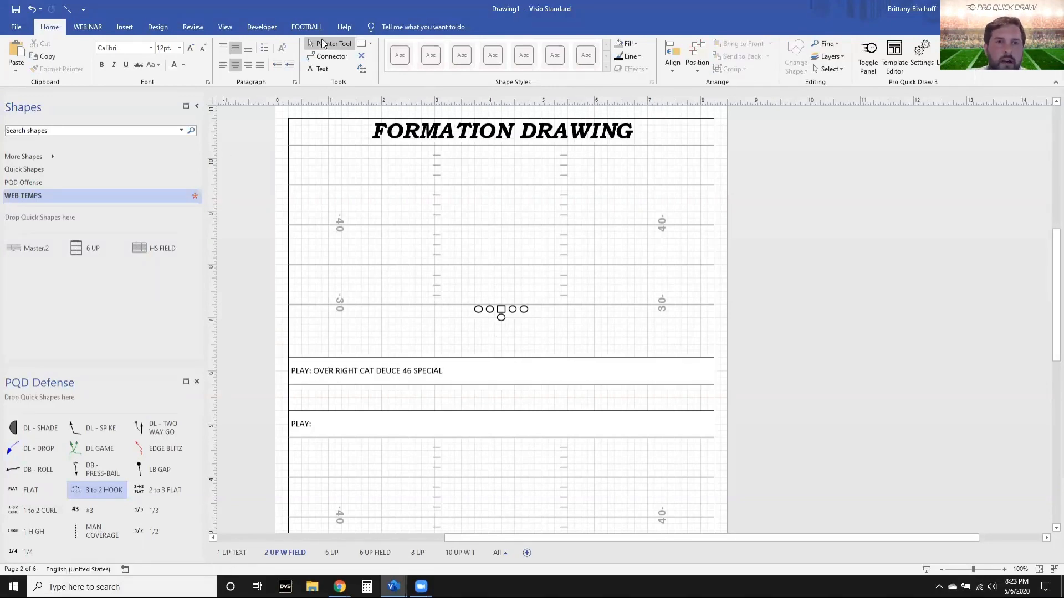
# Draw a rectangle about 3.625 in by 0.5 in over the play name in the upper PLAY box, and delete it.
pyautogui.click(361, 43)
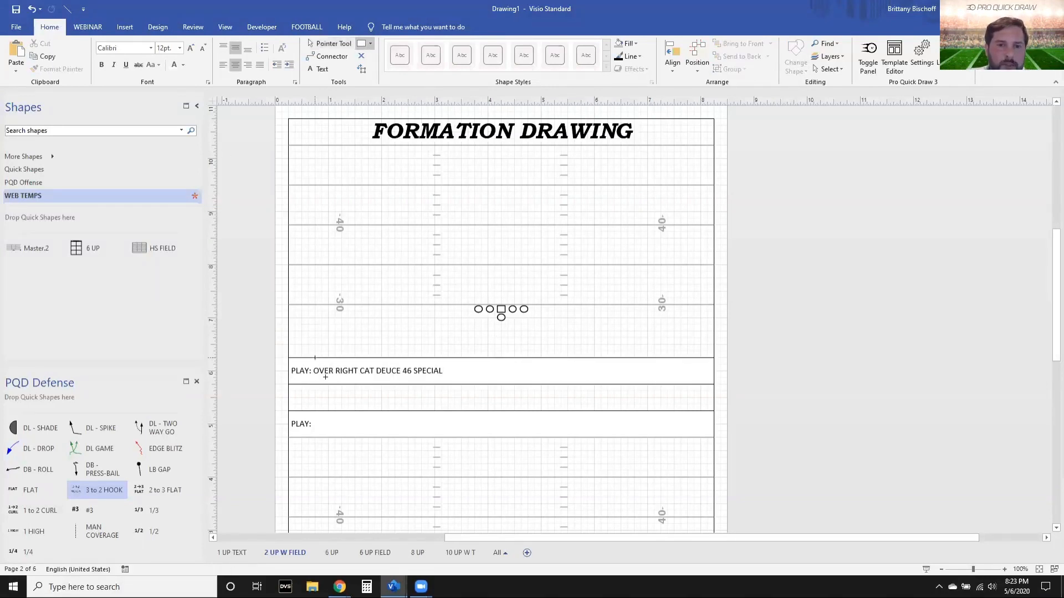
pyautogui.moveTo(315, 357); pyautogui.dragTo(508, 383)
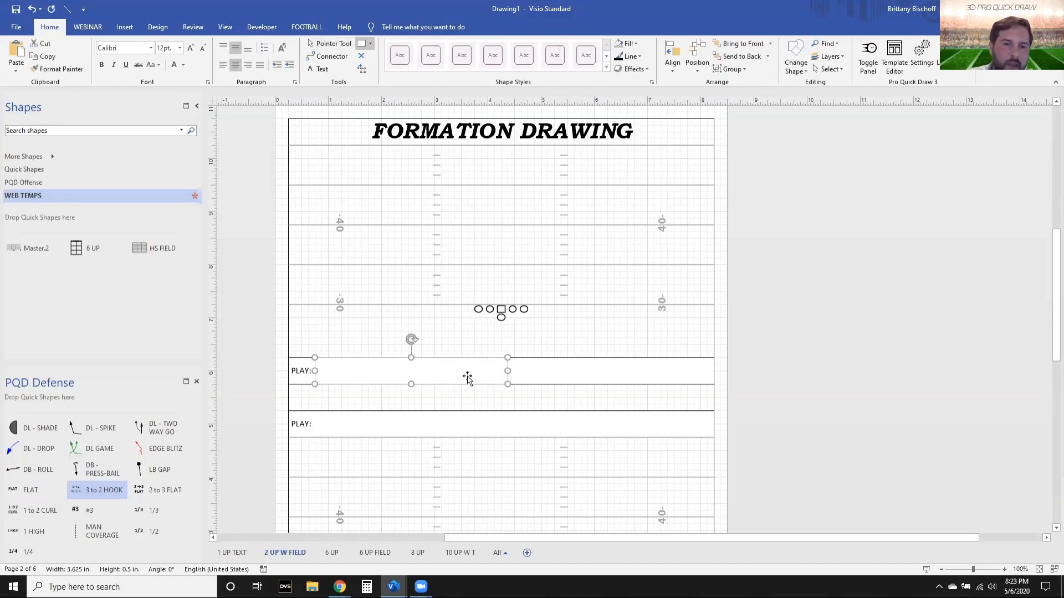
pyautogui.scroll(2, 380, 370)
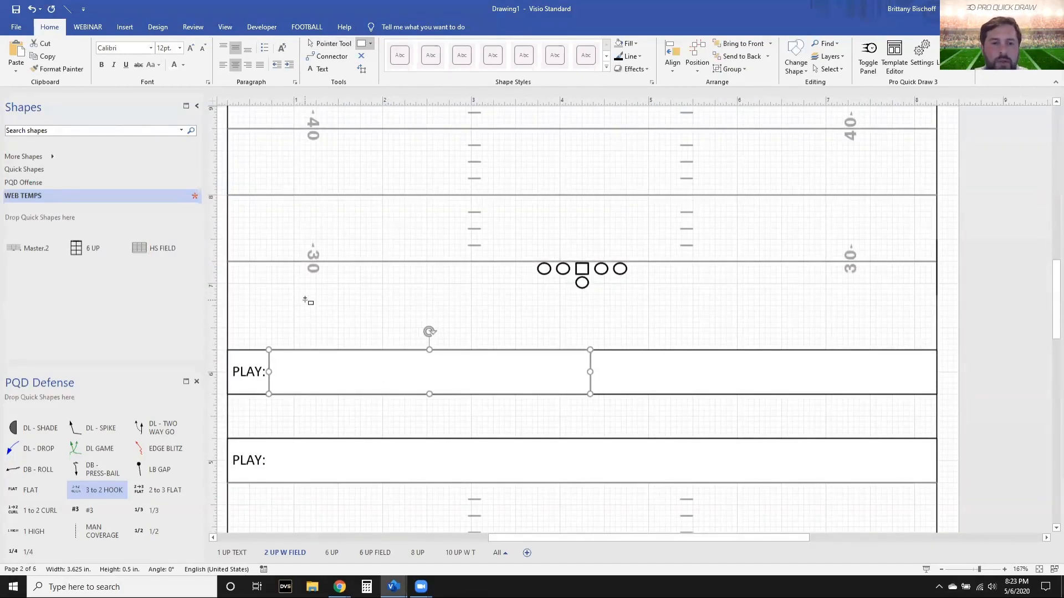
pyautogui.hotkey('ctrl', '1')
pyautogui.click(346, 299)
pyautogui.scroll(-3, 506, 363)
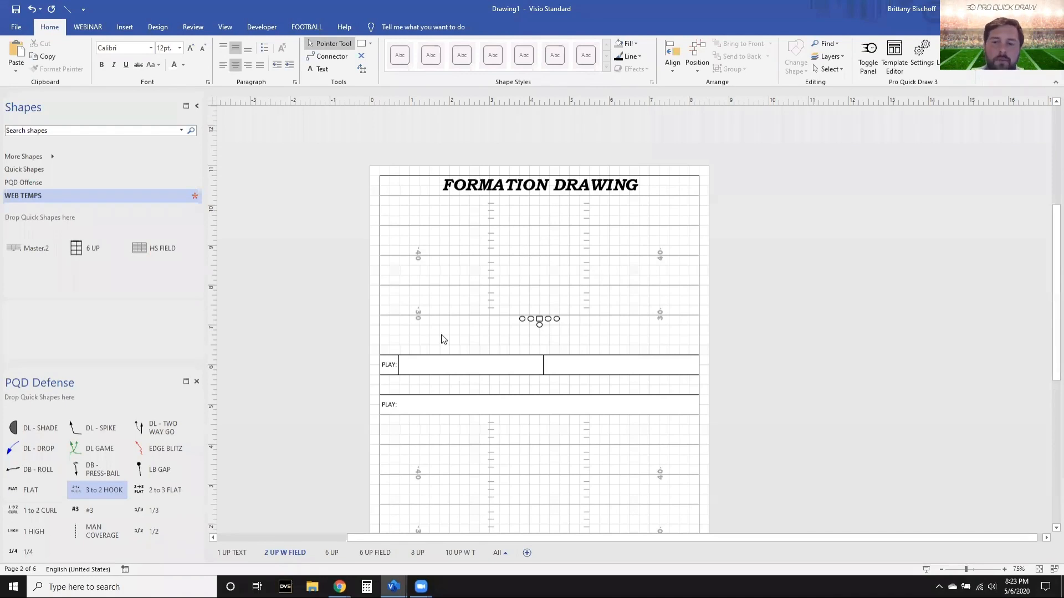
pyautogui.click(441, 364)
pyautogui.press('Delete')
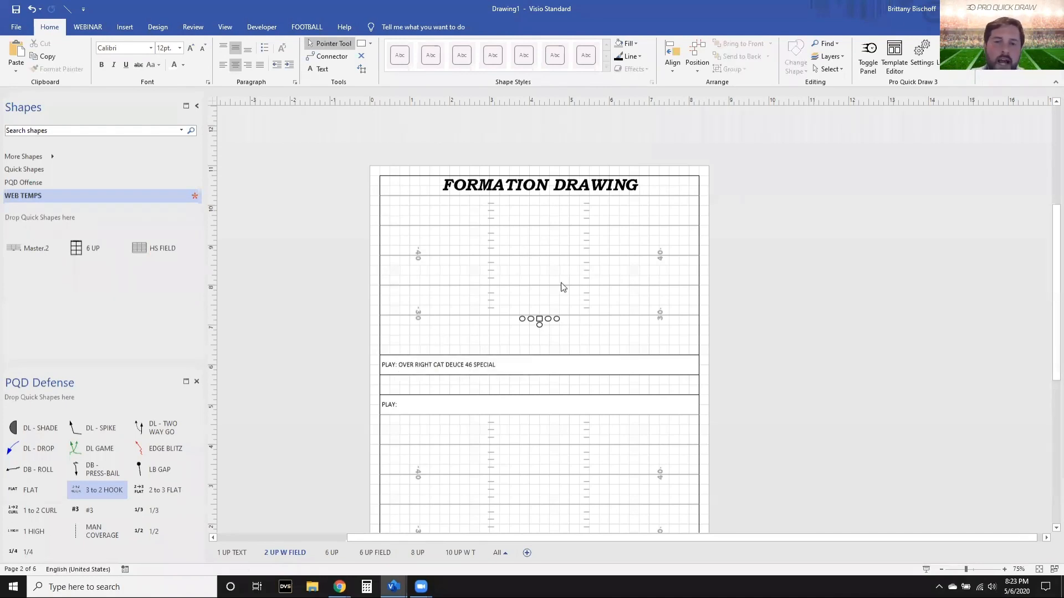
# Open the BASIC FB SHAPES stencil and place its DEFENSE shape on the upper field, centred just above the offensive line.
pyautogui.scroll(1, 560, 282)
pyautogui.scroll(2, 560, 283)
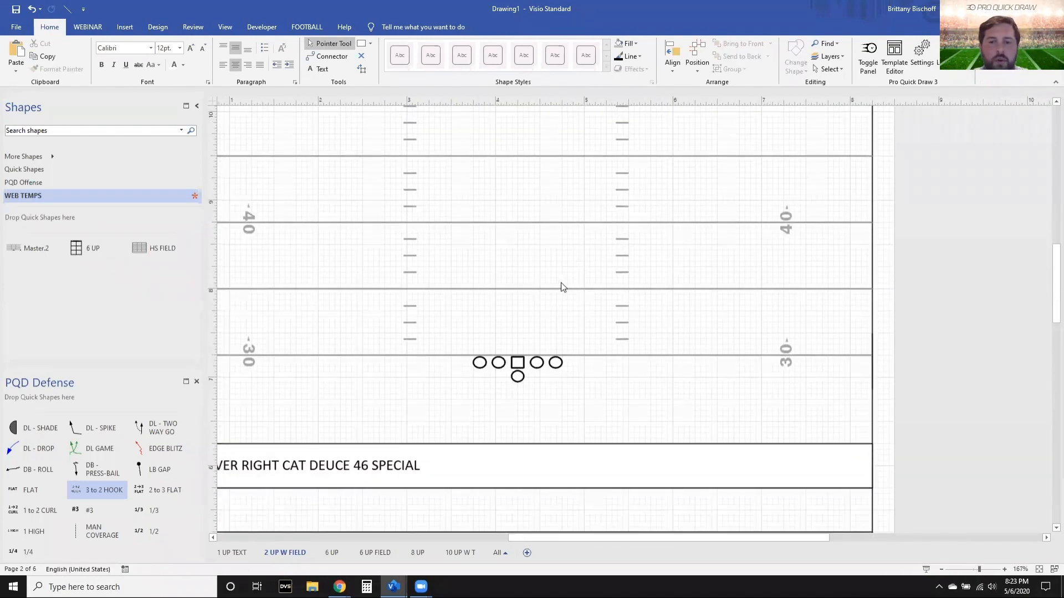
pyautogui.scroll(-1, 561, 287)
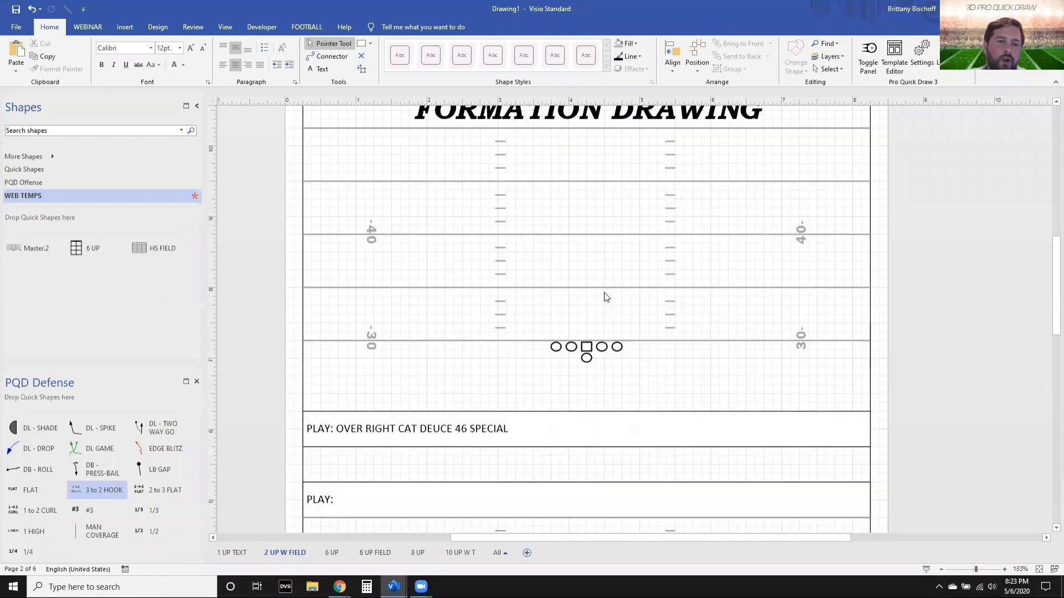
pyautogui.click(38, 159)
pyautogui.moveTo(250, 160)
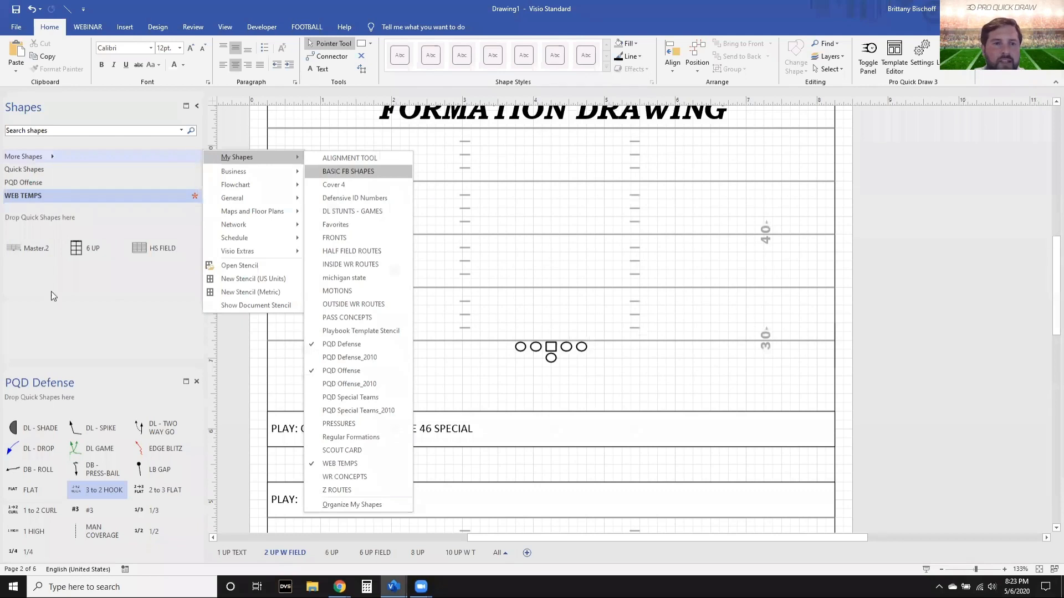
pyautogui.click(355, 174)
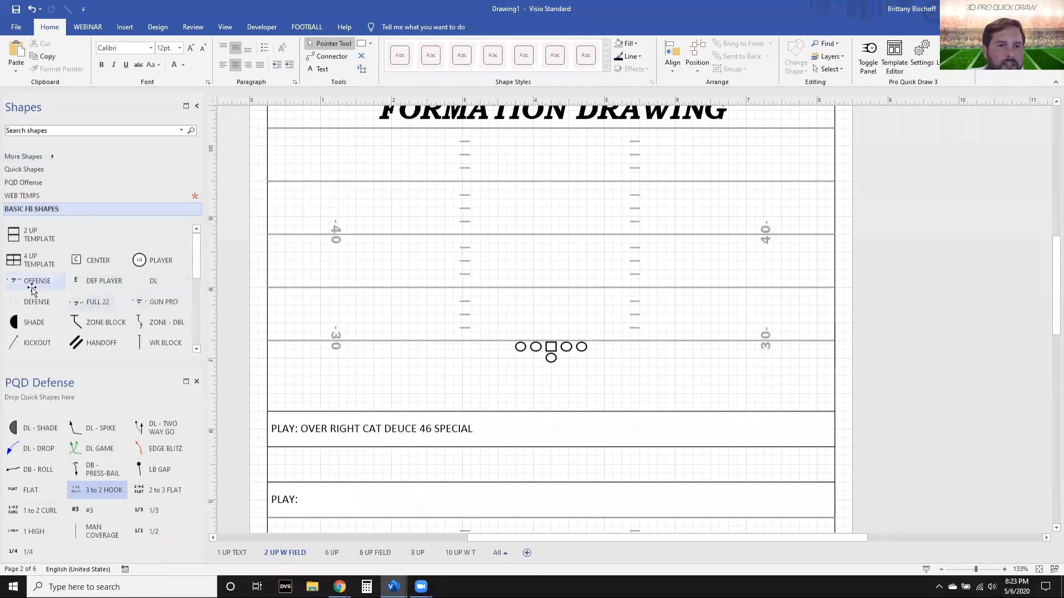
pyautogui.moveTo(37, 305); pyautogui.dragTo(556, 277)
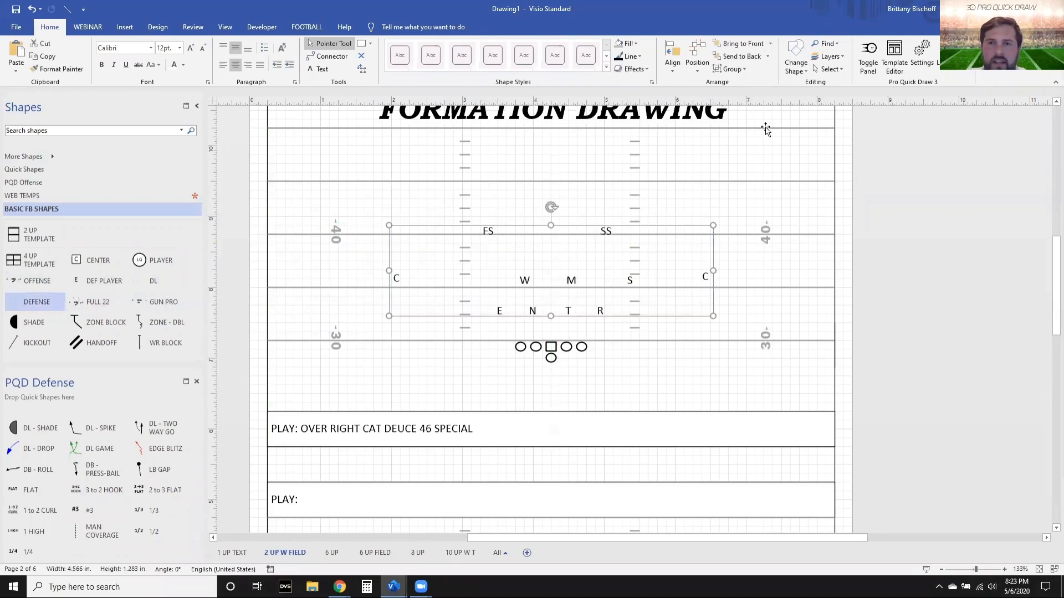
# Assign the placed defense group to a new layer named DEFENSE.
pyautogui.click(829, 56)
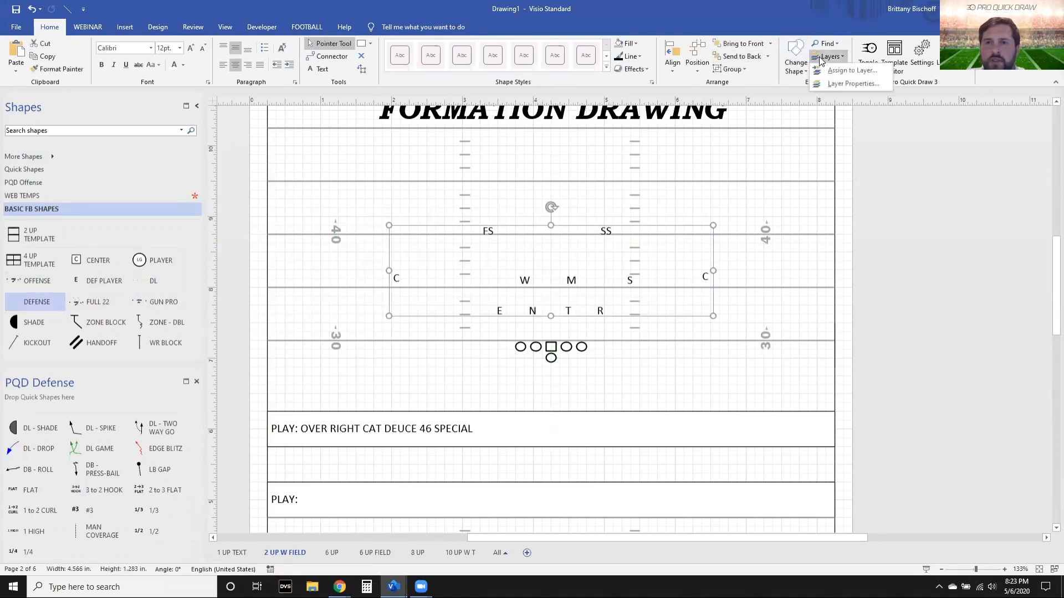
pyautogui.click(852, 71)
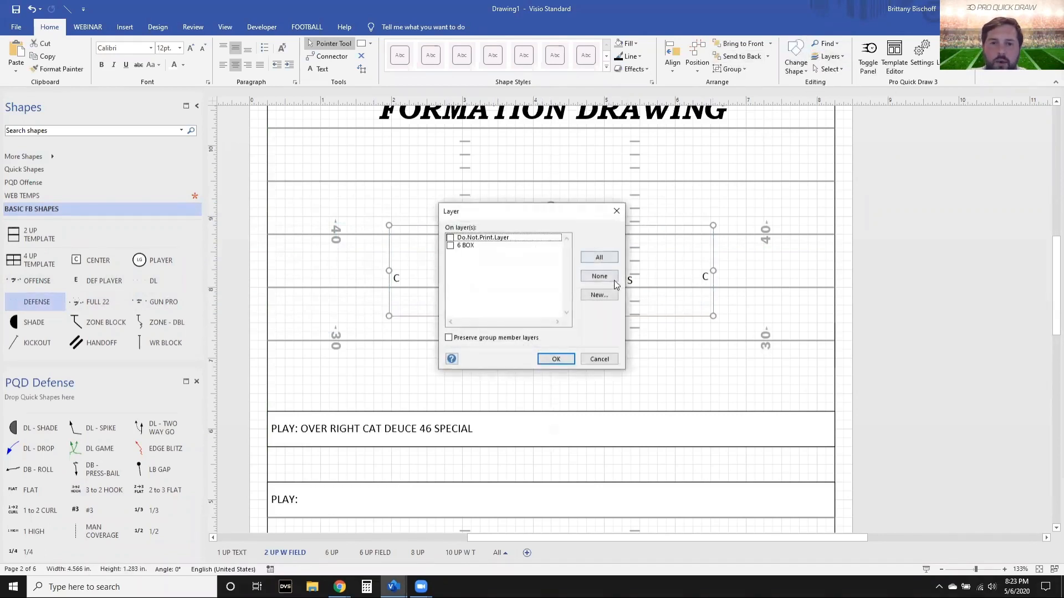
pyautogui.click(599, 294)
pyautogui.write('DEFENSE')
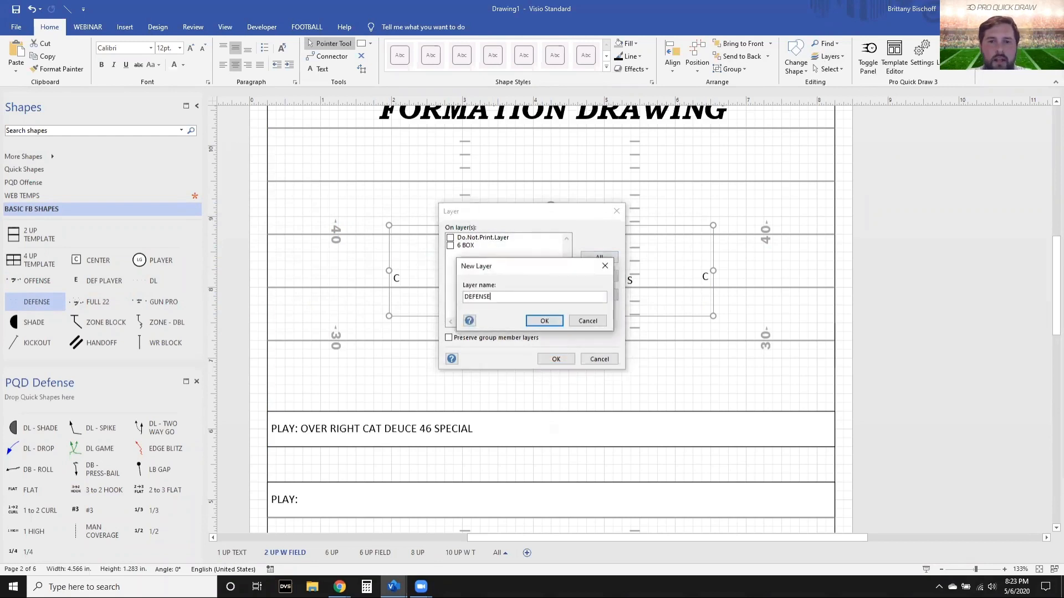
pyautogui.press('Return')
pyautogui.click(572, 361)
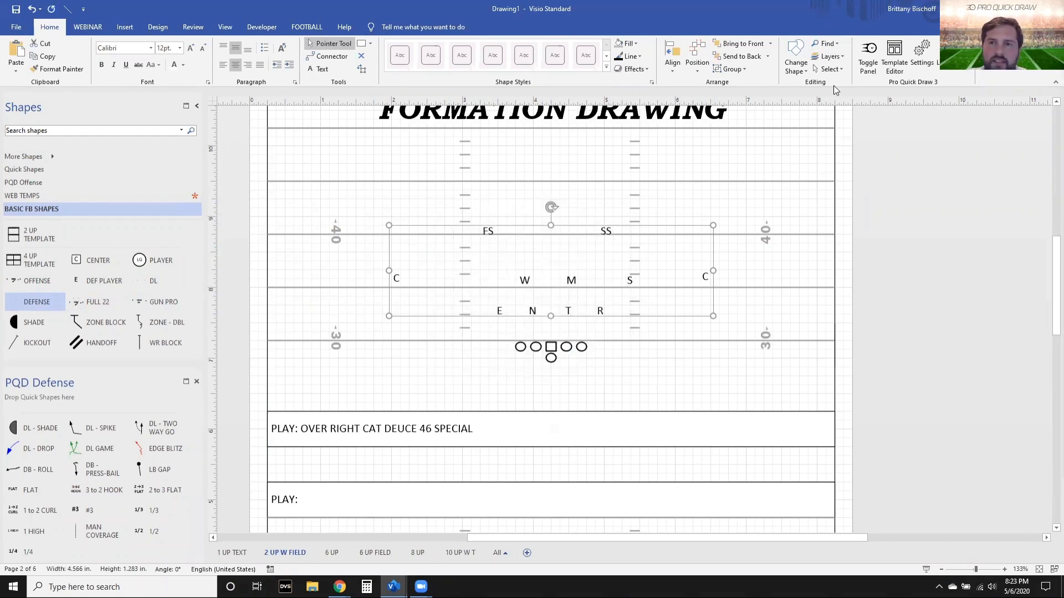
# Apply hidden visibility to the DEFENSE layer in the layer properties, and make the layer visible again.
pyautogui.click(839, 57)
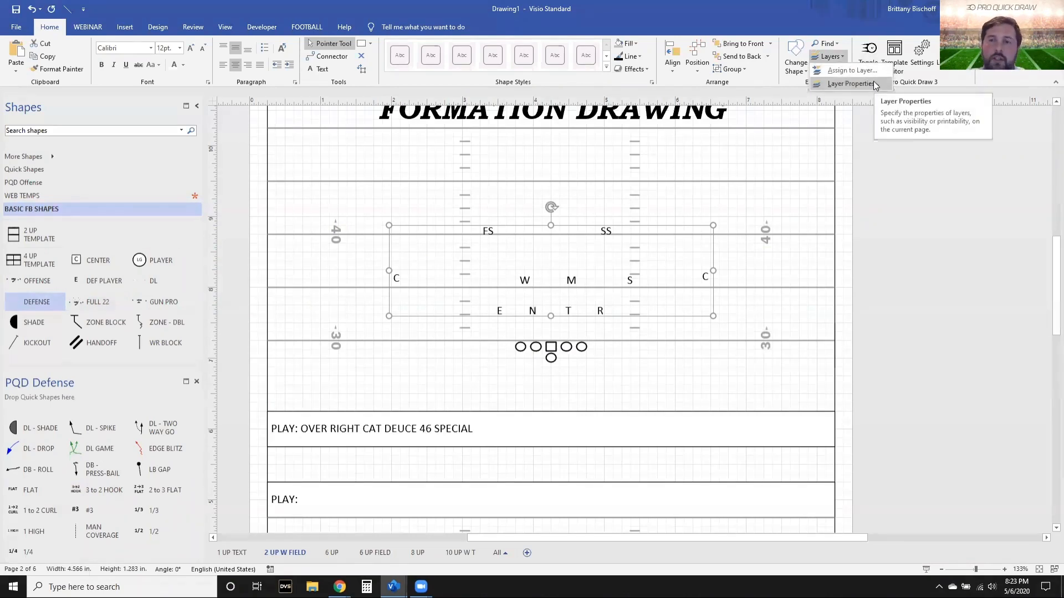
pyautogui.click(851, 84)
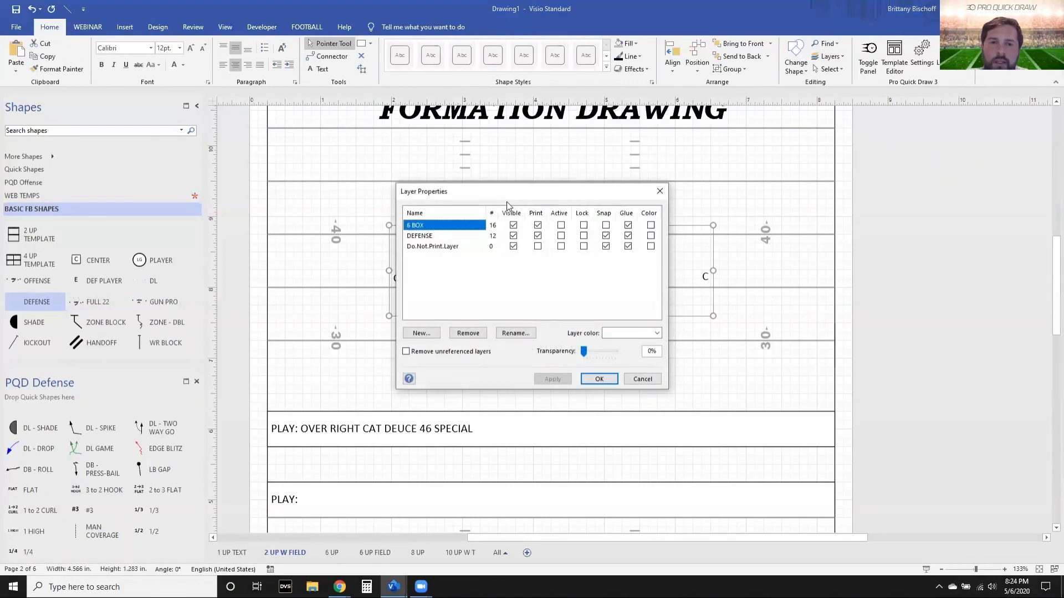
pyautogui.moveTo(510, 196); pyautogui.dragTo(833, 168)
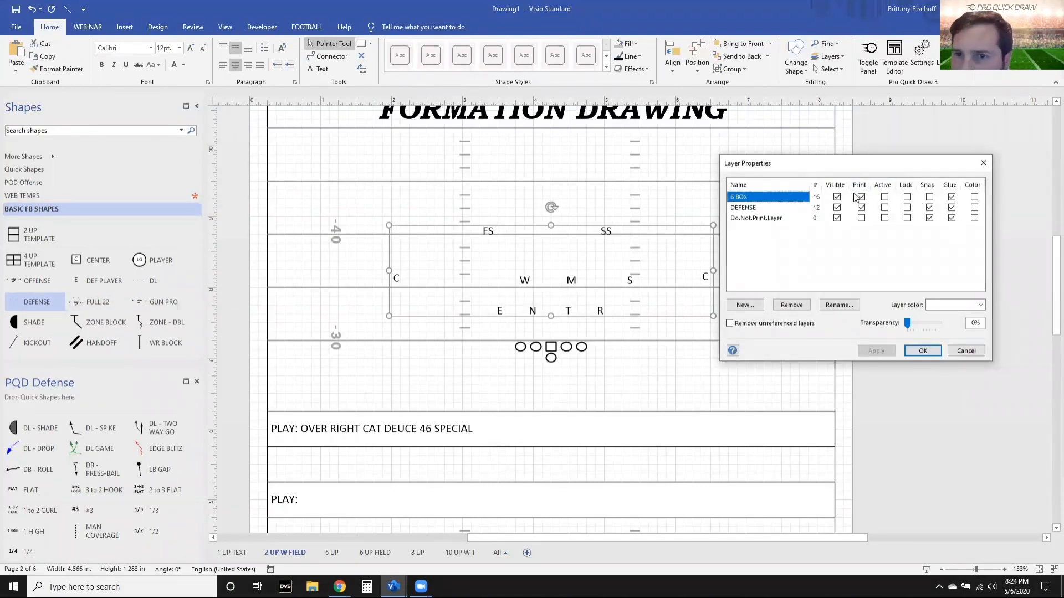
pyautogui.click(837, 207)
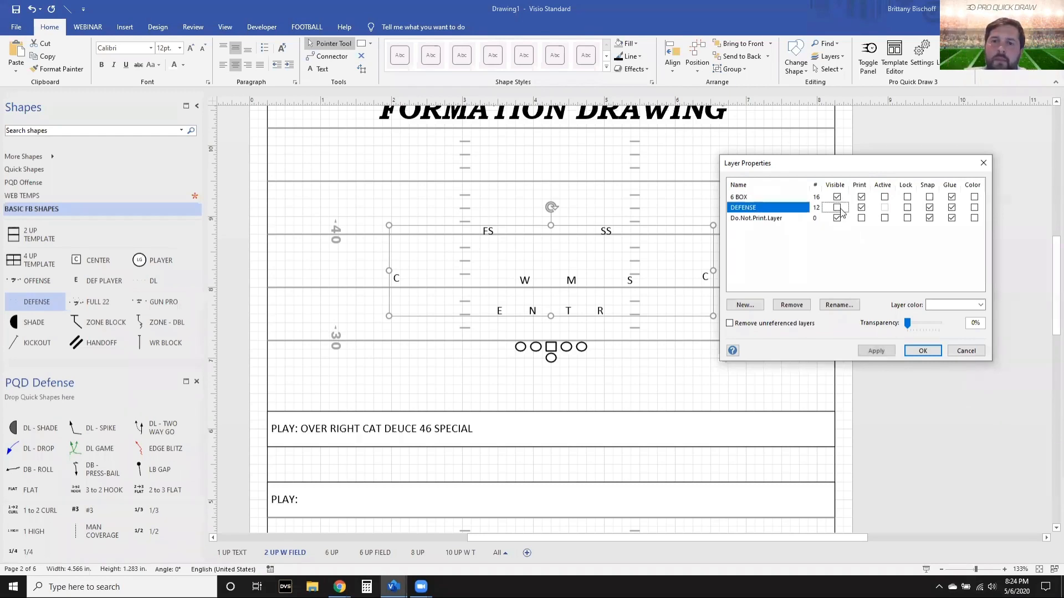
pyautogui.click(873, 351)
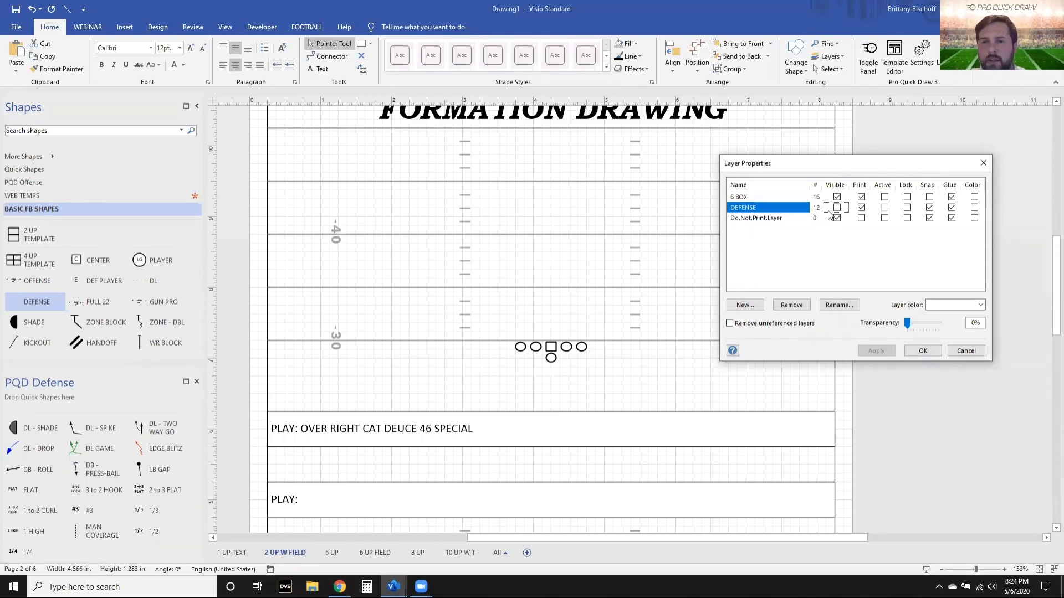
pyautogui.click(837, 208)
pyautogui.click(874, 352)
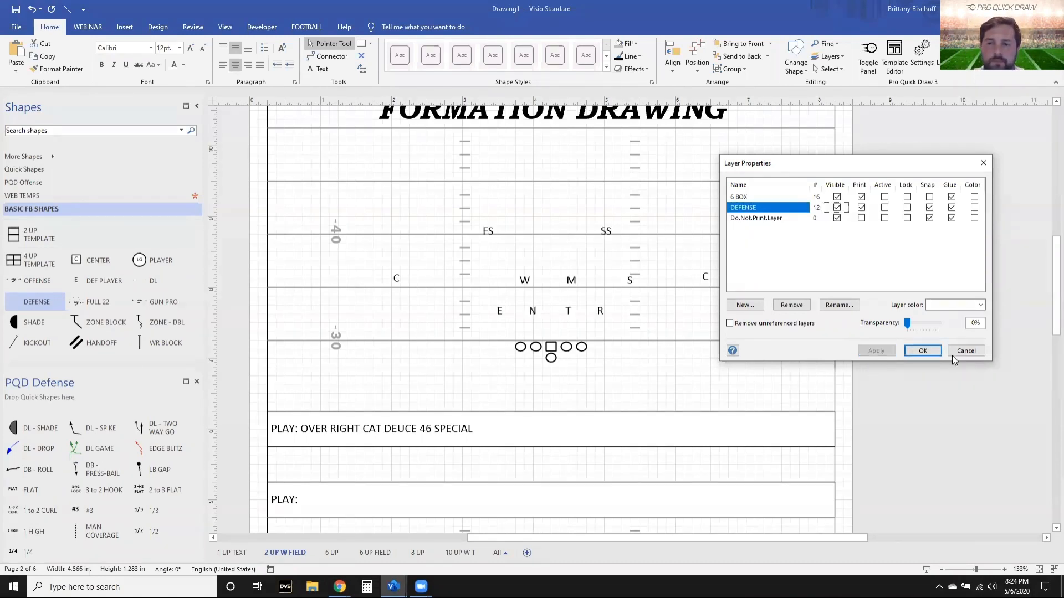
pyautogui.click(965, 352)
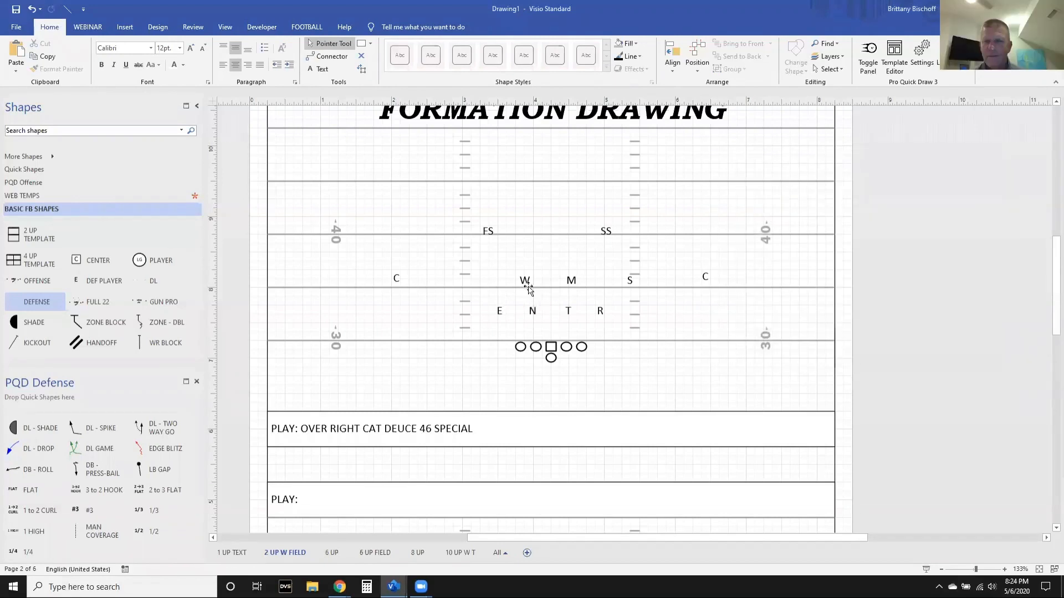
# Delete the defense group from the upper field and ungroup the field template, severing its link to the master.
pyautogui.click(527, 288)
pyautogui.press('Delete')
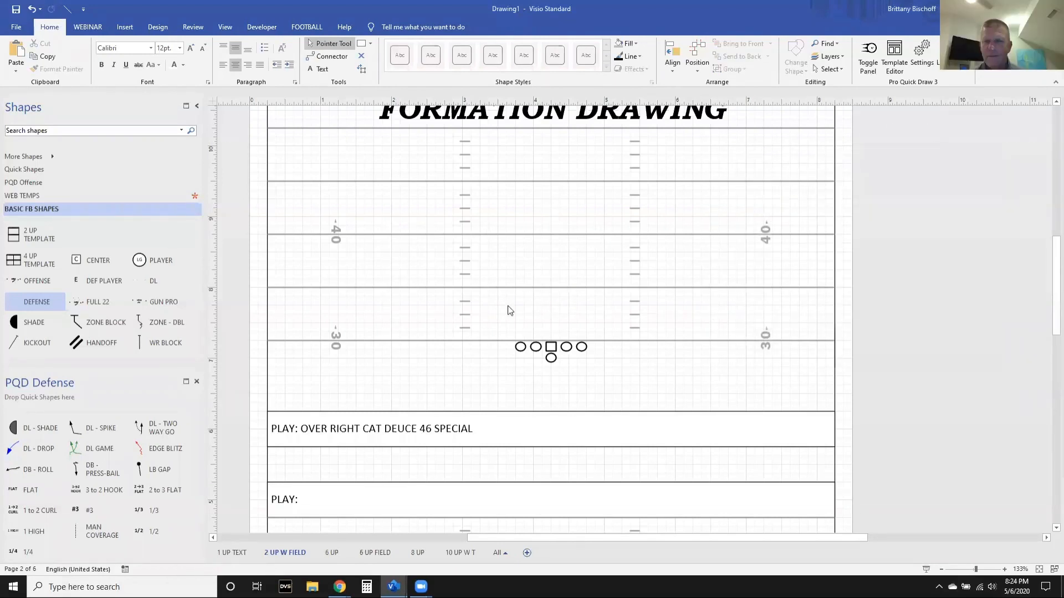
pyautogui.click(551, 348)
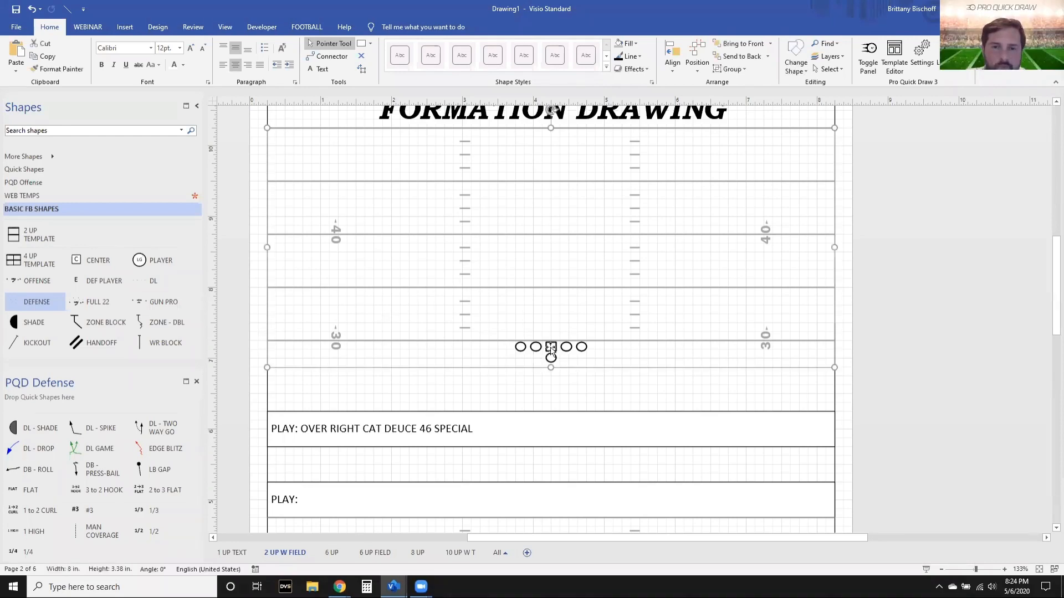
pyautogui.hotkey('ctrl', 'shift', 'u')
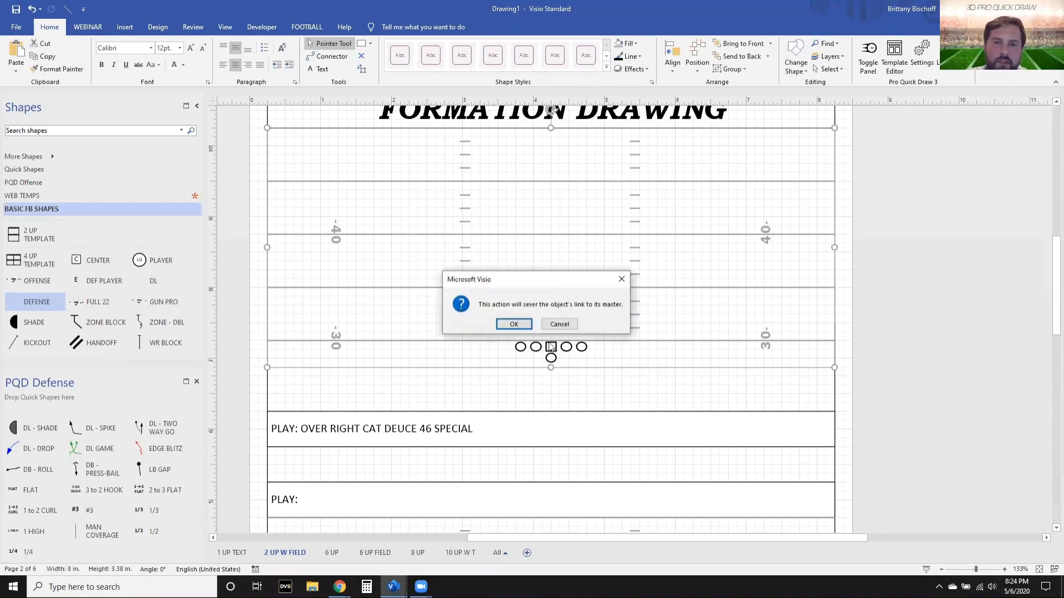
pyautogui.click(513, 327)
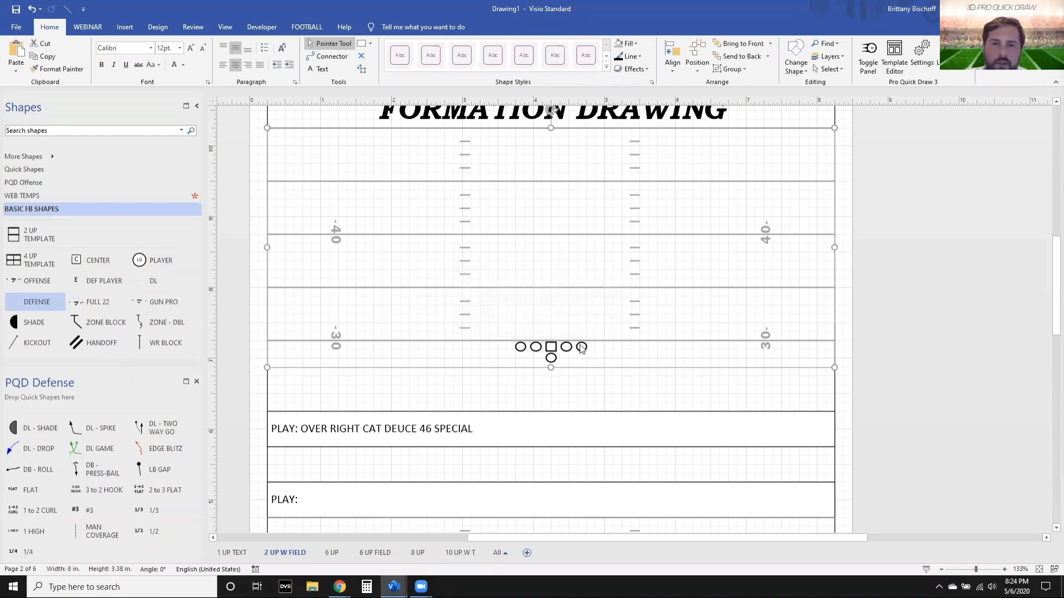
pyautogui.click(580, 370)
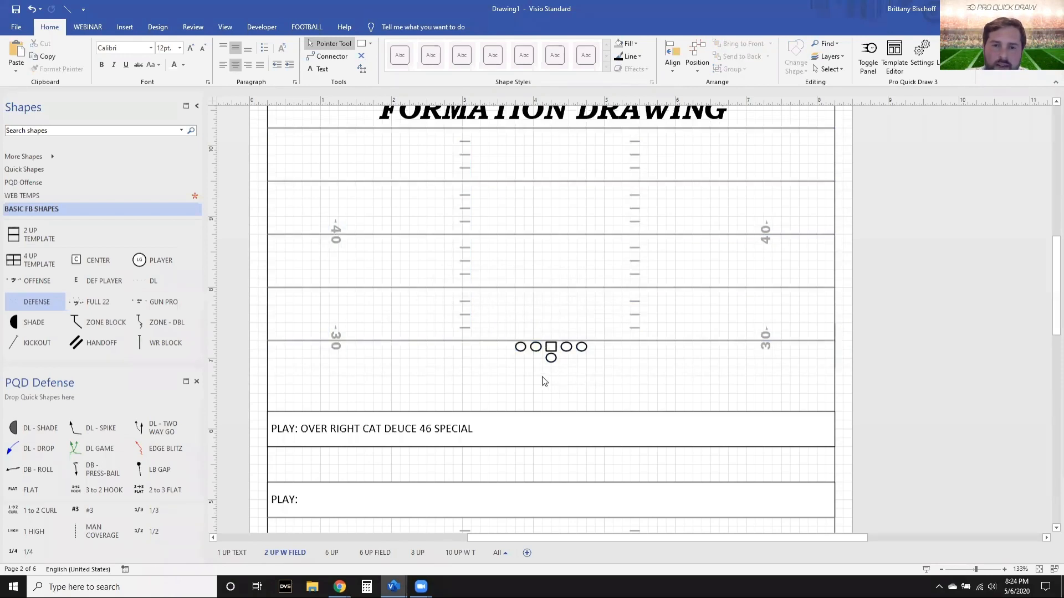
# Move the offensive line and quarterback down below the 30-yard line, closer to the PLAY box.
pyautogui.moveTo(489, 380); pyautogui.dragTo(622, 324)
pyautogui.moveTo(550, 349); pyautogui.dragTo(550, 390)
pyautogui.click(405, 370)
# Assign the upper field's yard lines, hash marks and yard numbers to a new layer named FIELD.
pyautogui.scroll(1, 288, 183)
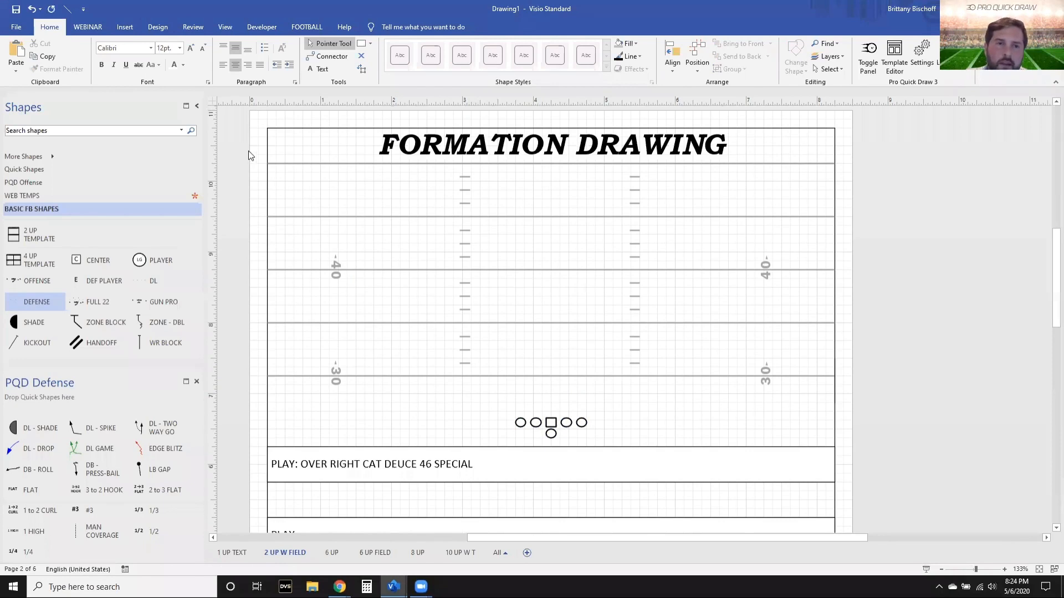
pyautogui.moveTo(245, 149); pyautogui.dragTo(885, 377)
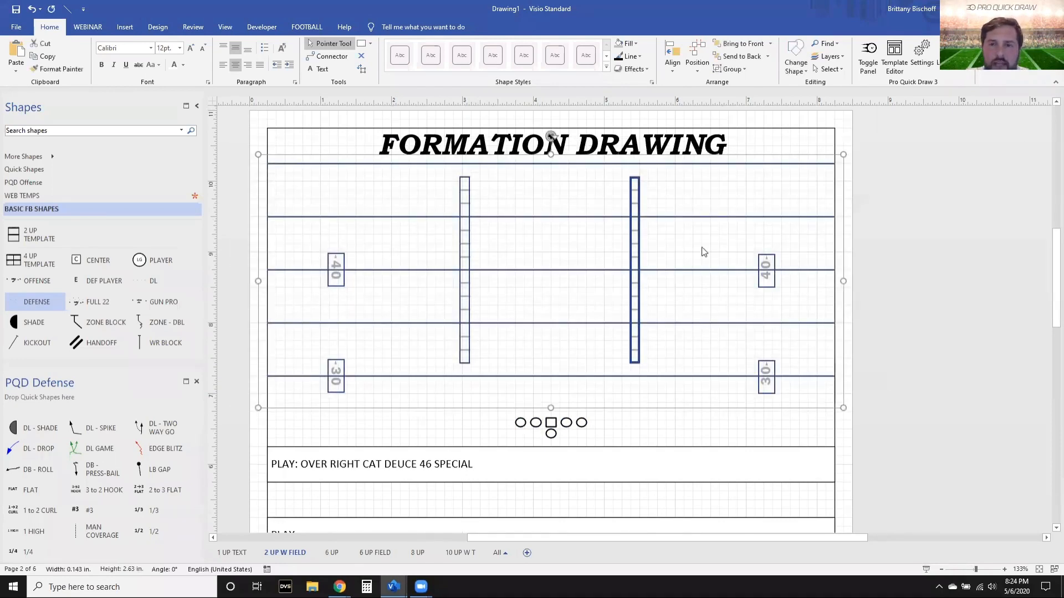
pyautogui.click(828, 56)
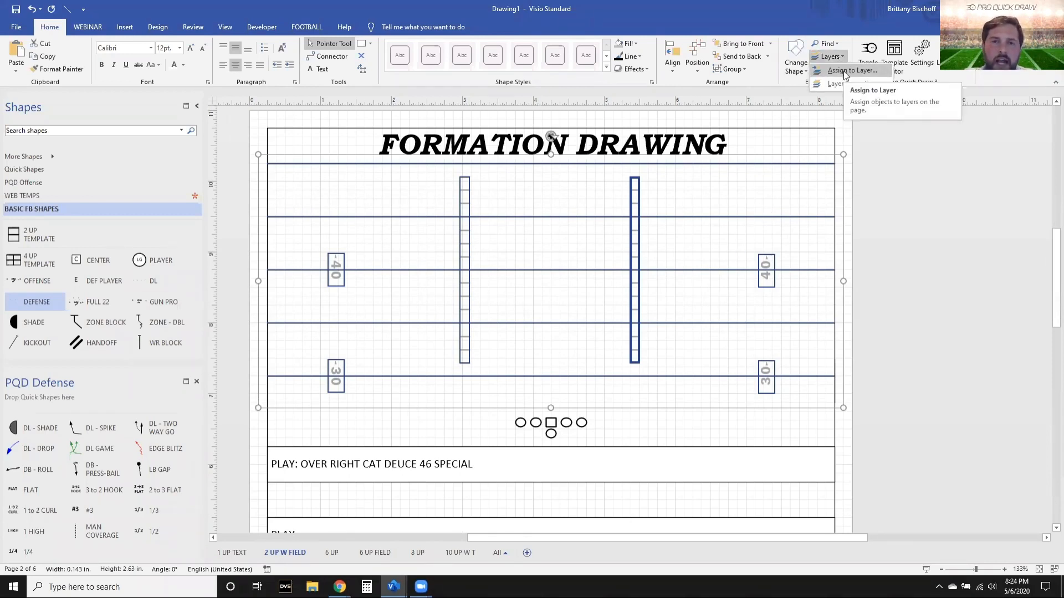
pyautogui.click(843, 71)
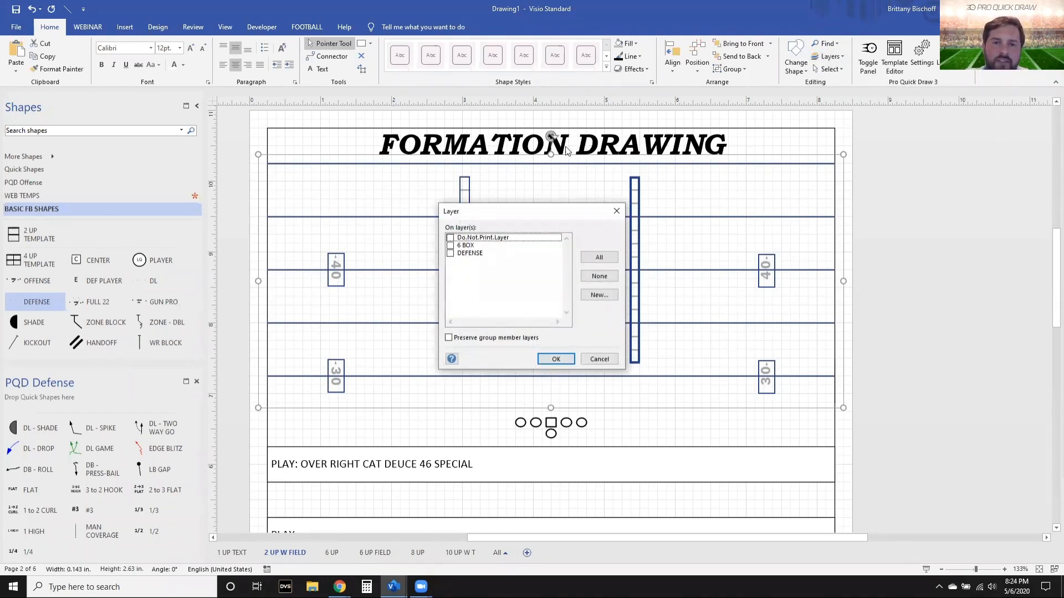
pyautogui.click(599, 295)
pyautogui.write('FIELD')
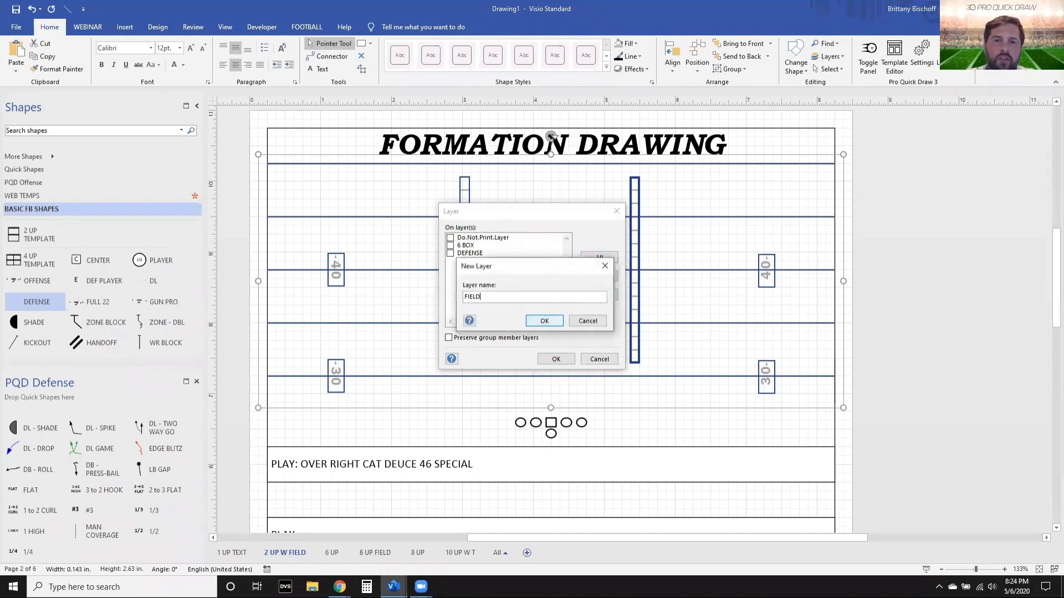
pyautogui.click(533, 325)
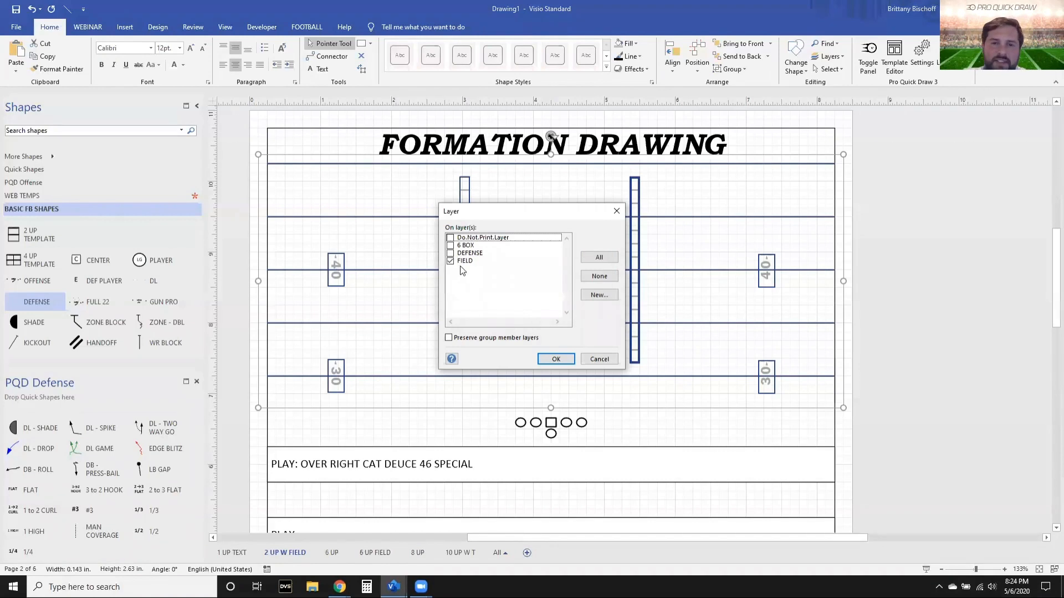
pyautogui.click(556, 359)
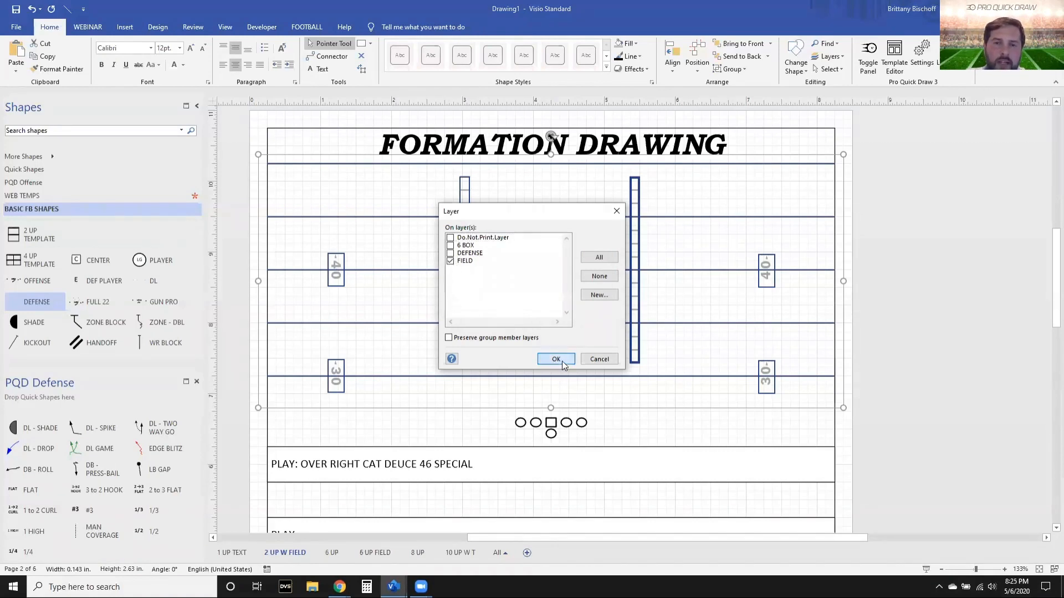
# Lock the FIELD layer in the layer properties.
pyautogui.click(829, 57)
pyautogui.click(834, 86)
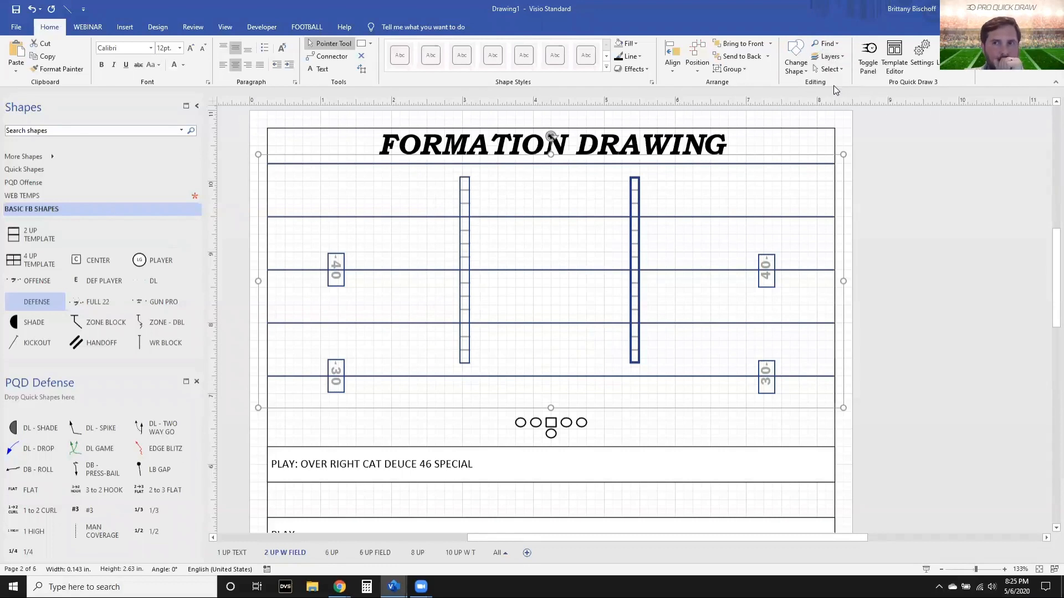
pyautogui.click(741, 229)
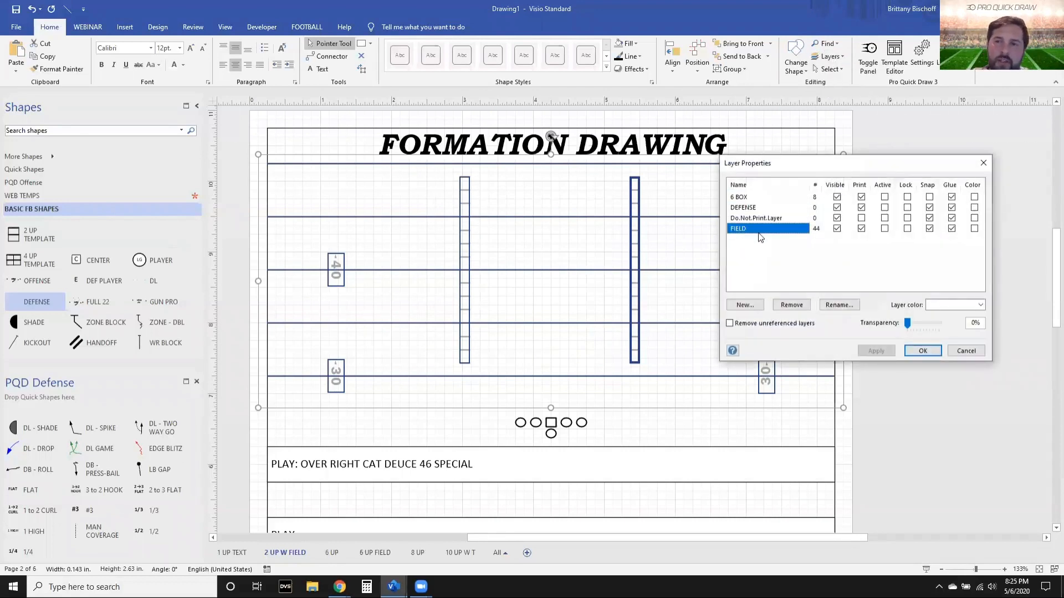
pyautogui.click(907, 229)
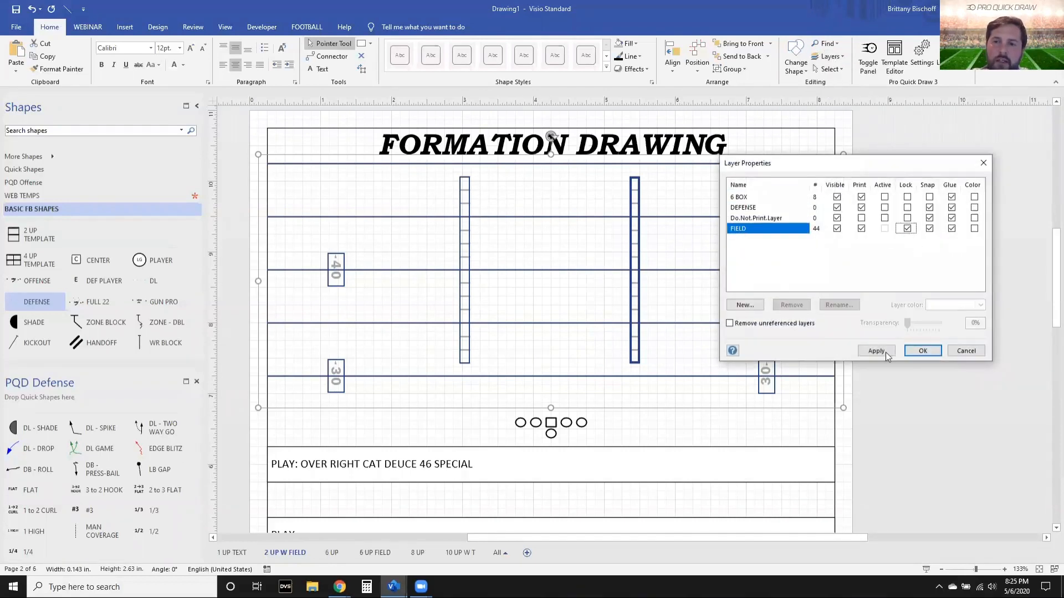
pyautogui.click(885, 351)
pyautogui.click(925, 351)
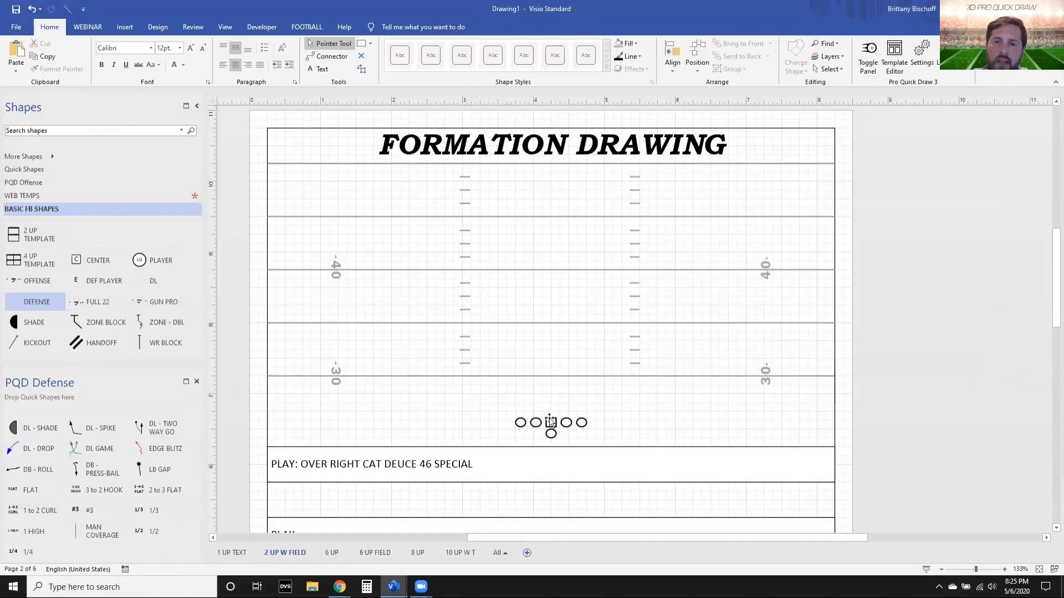
# Try selecting parts of the locked field, and move the offensive line and quarterback up to just under the 30-yard line.
pyautogui.click(550, 422)
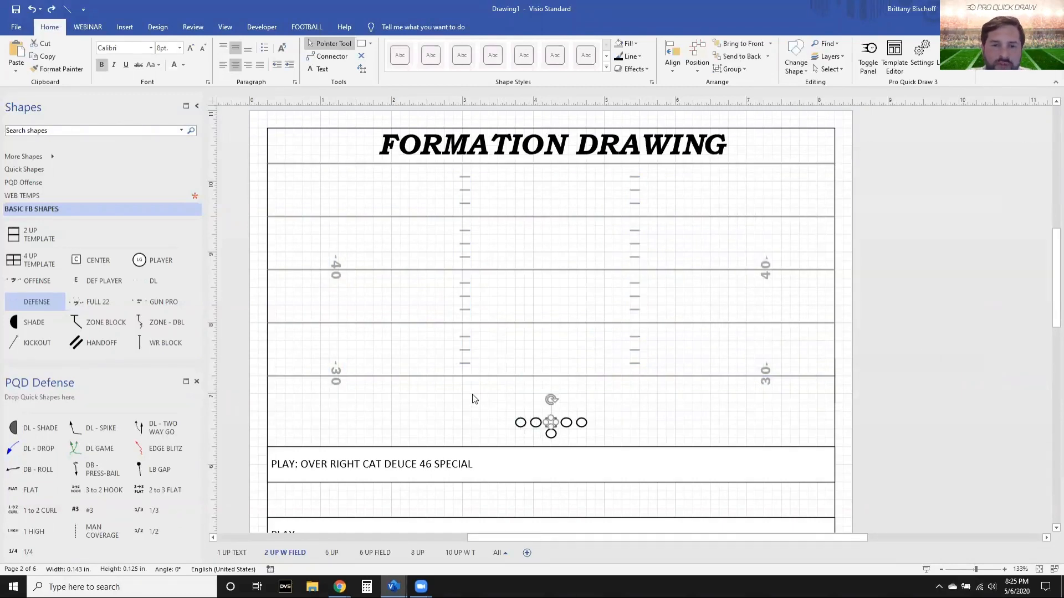
pyautogui.moveTo(450, 343); pyautogui.dragTo(508, 368)
pyautogui.moveTo(469, 294); pyautogui.dragTo(543, 347)
pyautogui.moveTo(453, 251); pyautogui.dragTo(645, 454)
pyautogui.moveTo(554, 429); pyautogui.dragTo(551, 388)
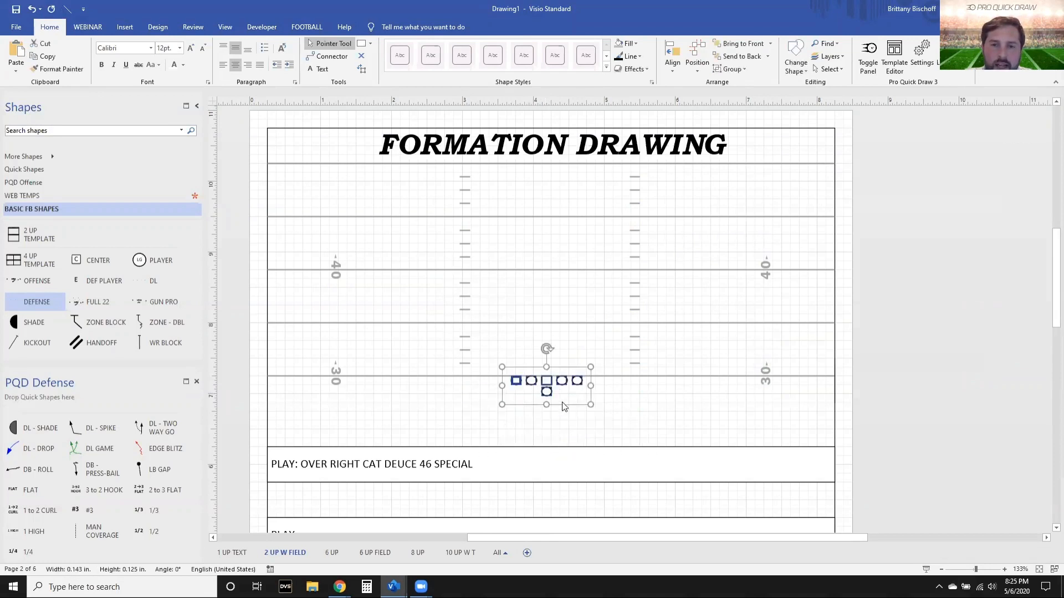
# Move the quarterback deeper behind the center and place four copies of the circle as two slot and two wide receivers.
pyautogui.click(544, 423)
pyautogui.keyDown('ctrl'); pyautogui.scroll(2, 546, 426); pyautogui.keyUp('ctrl')
pyautogui.click(547, 427)
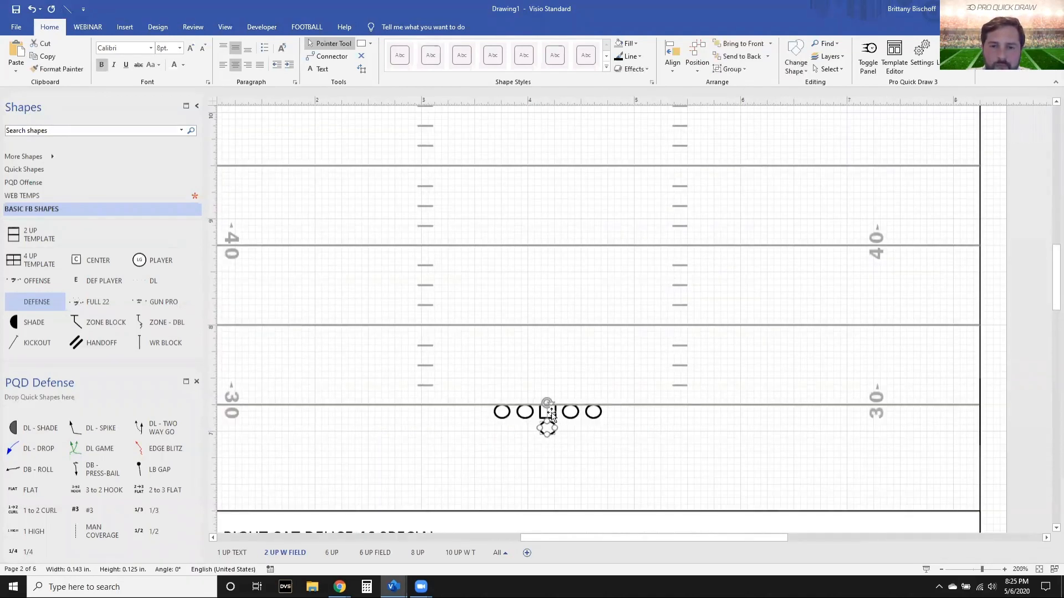
pyautogui.moveTo(438, 372); pyautogui.dragTo(637, 459)
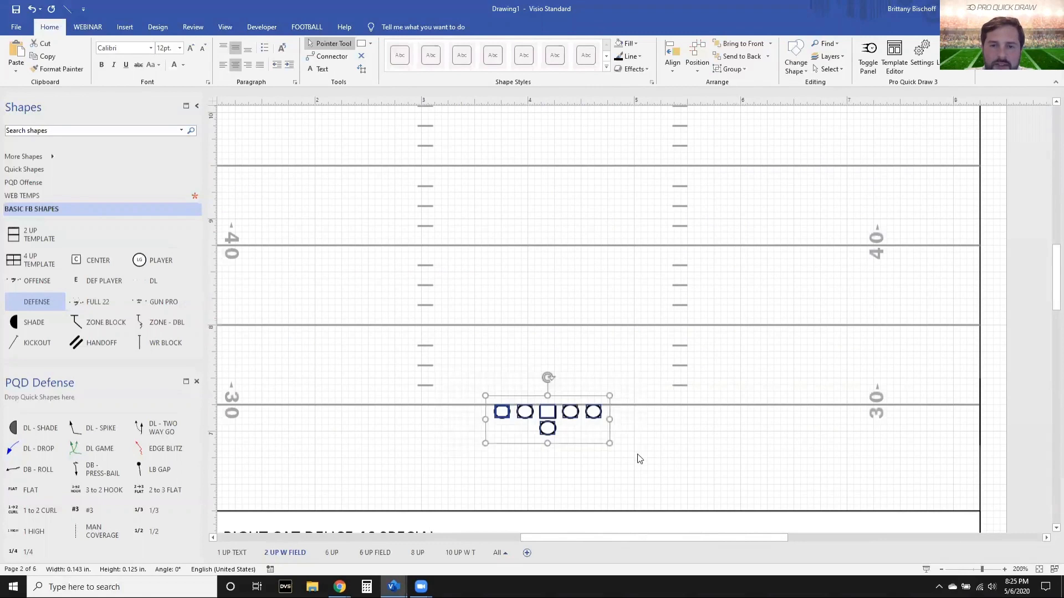
pyautogui.click(524, 424)
pyautogui.click(548, 428)
pyautogui.moveTo(550, 431)
pyautogui.mouseDown()
pyautogui.moveTo(549, 467)
pyautogui.moveTo(738, 454)
pyautogui.moveTo(860, 431)
pyautogui.moveTo(423, 432)
pyautogui.moveTo(249, 416)
pyautogui.mouseUp()
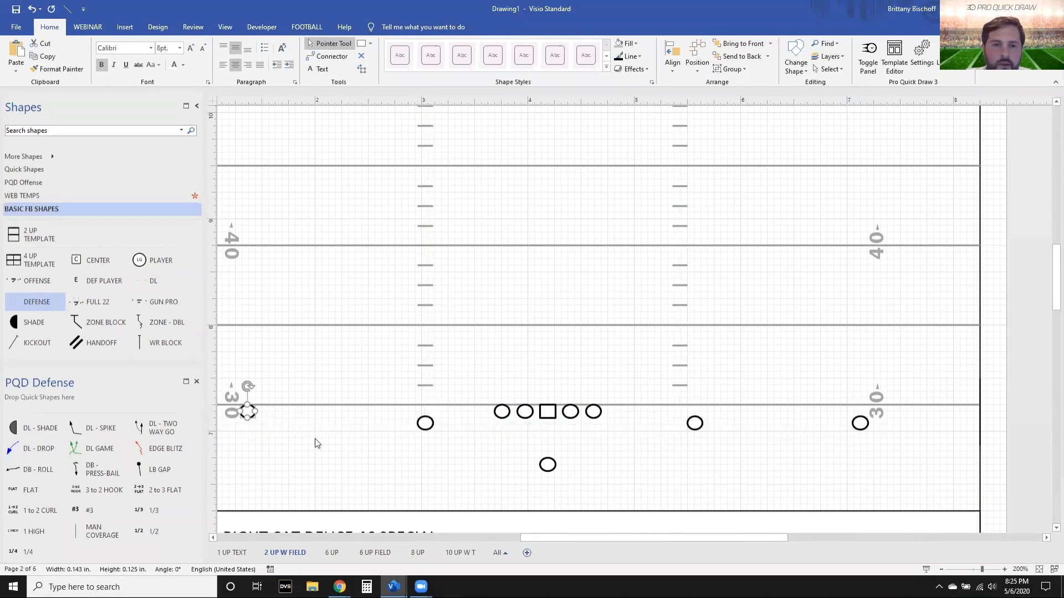
pyautogui.hscroll(-1, 467, 456)
# Copy the left slot receiver's circle into the backfield, just left of and behind the quarterback.
pyautogui.click(461, 424)
pyautogui.moveTo(460, 424); pyautogui.dragTo(560, 477)
pyautogui.click(481, 366)
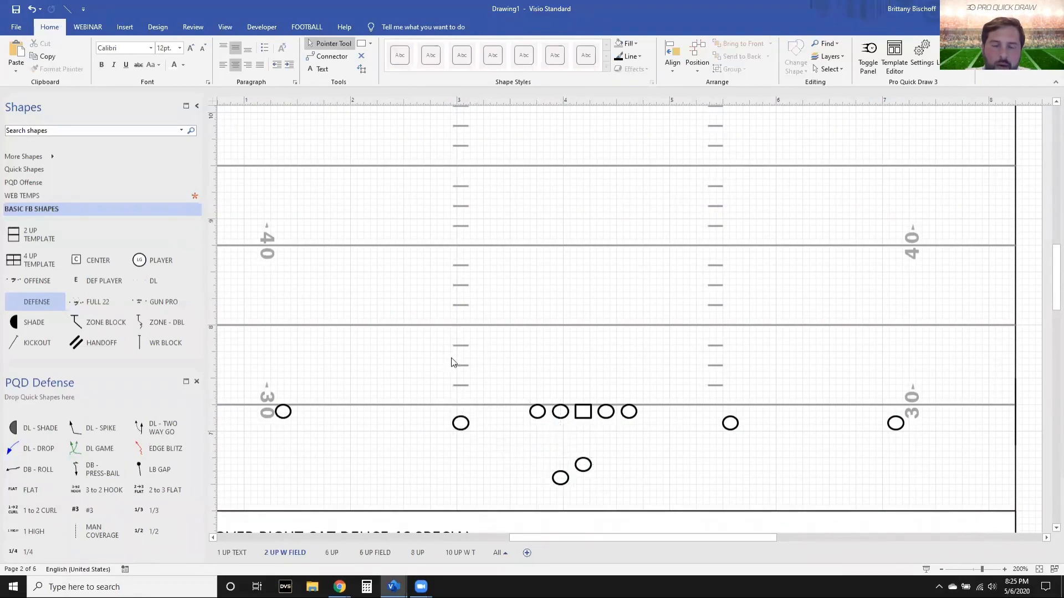
# Draw the left wide receiver's route straight up to just above the 40-yard line, breaking horizontally inside toward the hash marks.
pyautogui.hscroll(-2, 376, 327)
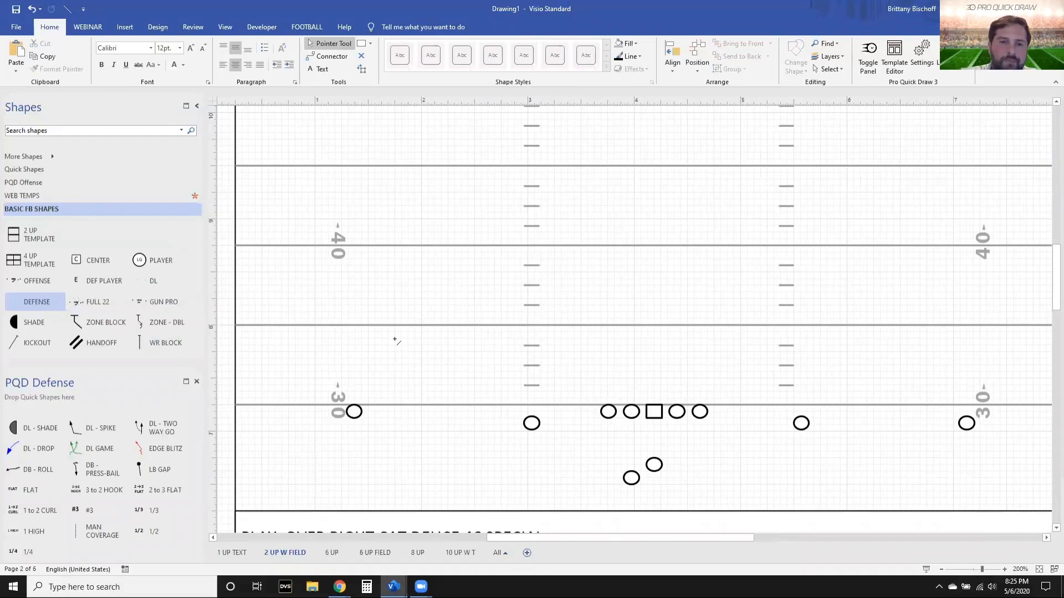
pyautogui.hotkey('ctrl', '6')
pyautogui.scroll(1, 377, 451)
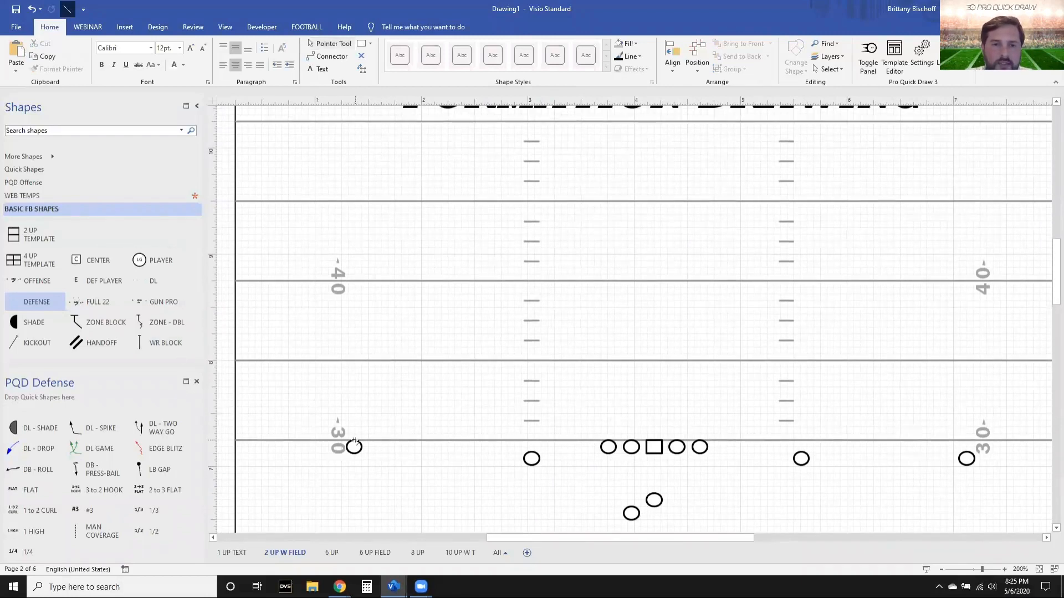
pyautogui.moveTo(354, 441); pyautogui.dragTo(355, 268)
pyautogui.moveTo(356, 267)
pyautogui.mouseDown()
pyautogui.moveTo(506, 272)
pyautogui.moveTo(489, 269)
pyautogui.mouseUp()
pyautogui.hotkey('ctrl', '1')
pyautogui.click(517, 361)
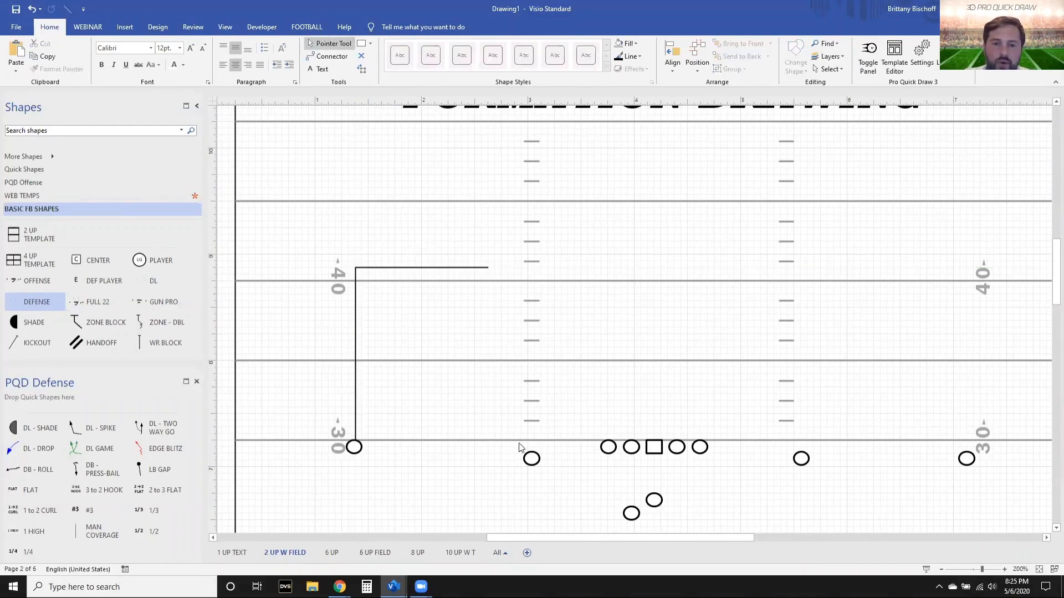
# Draw a curved route about 3 in long from the left slot receiver over the offensive line to beyond the right hash marks.
pyautogui.hotkey('ctrl', '6')
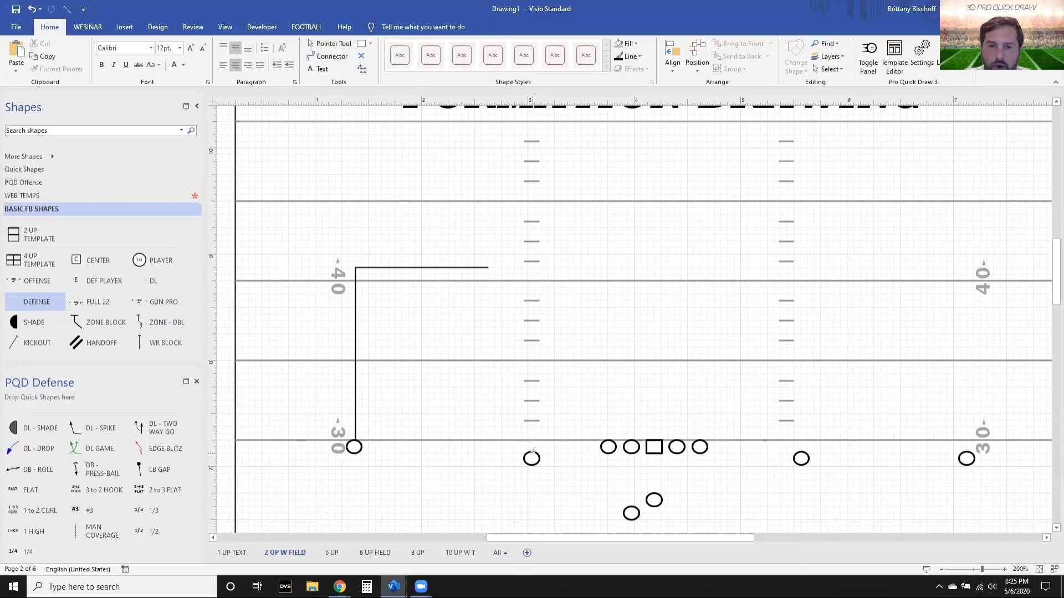
pyautogui.moveTo(725, 392); pyautogui.dragTo(846, 399)
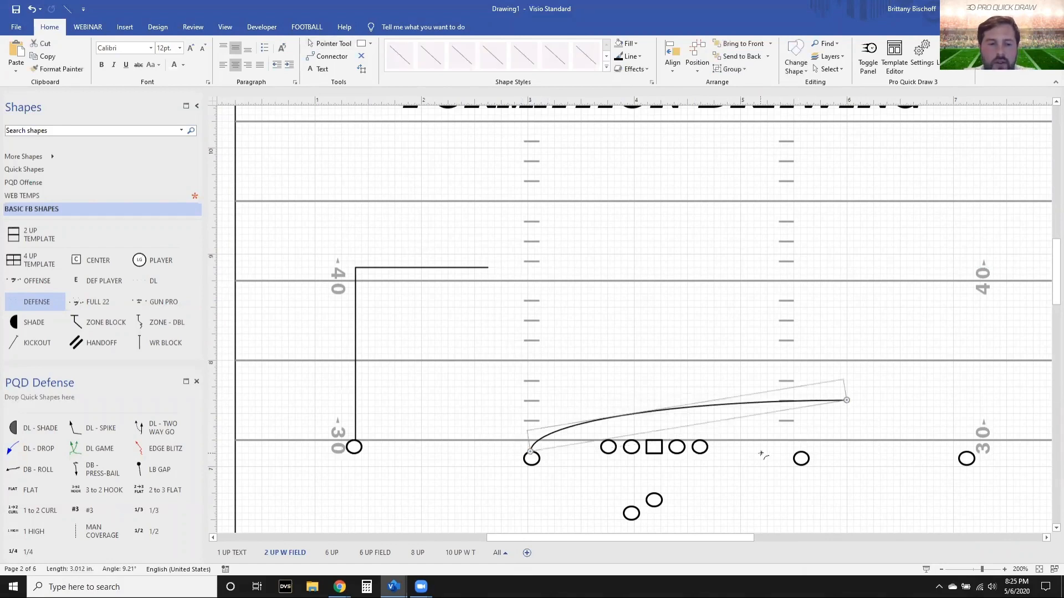
pyautogui.hotkey('ctrl', '1')
pyautogui.click(751, 481)
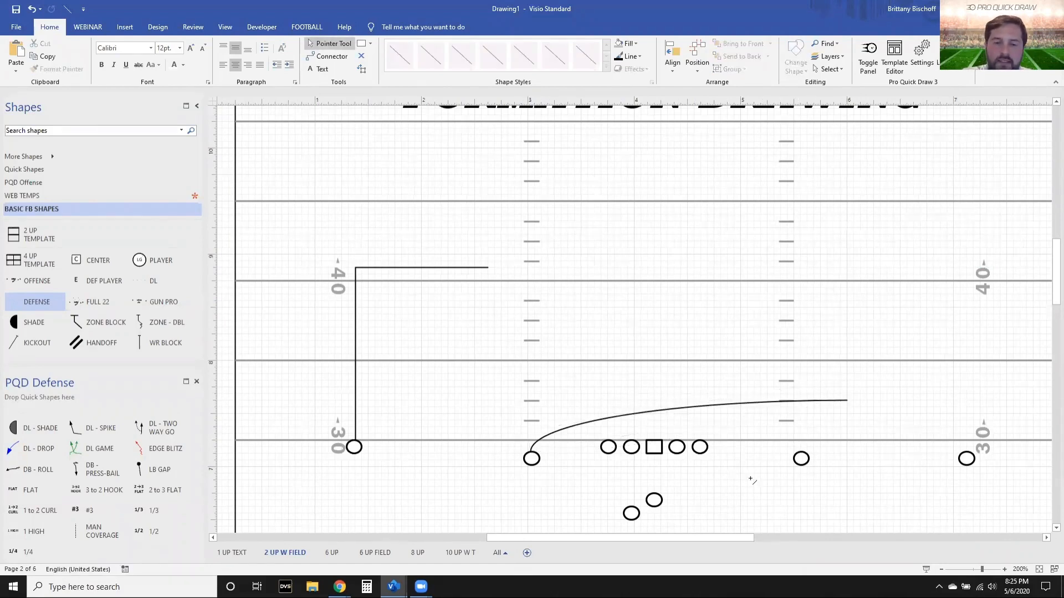
# Draw the right slot receiver's route straight up to the 40-yard line, breaking diagonally inside, about 1.5 in wide and 2.6 in high overall.
pyautogui.hotkey('ctrl', '6')
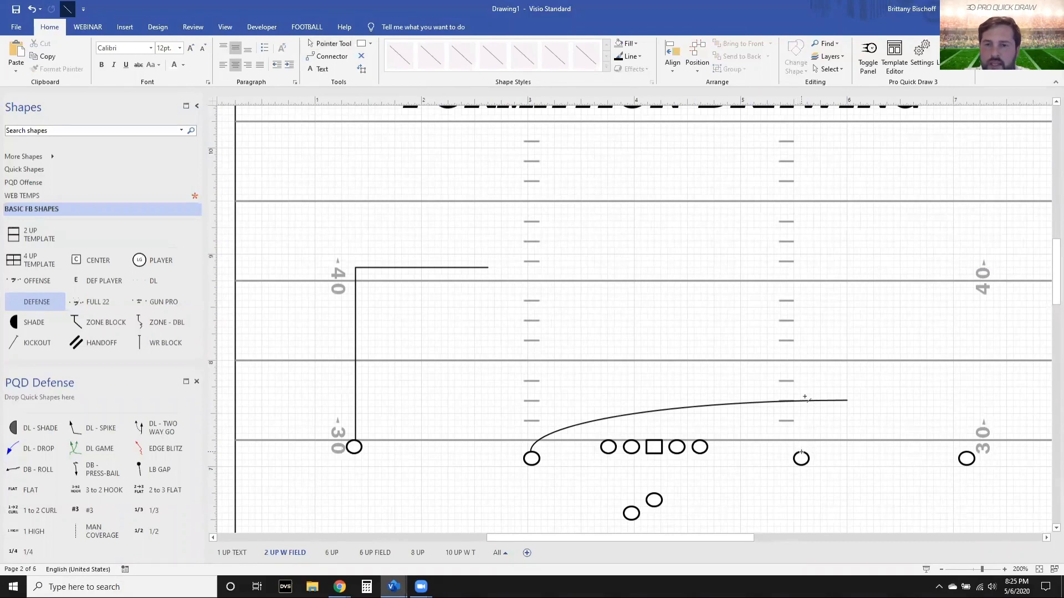
pyautogui.moveTo(804, 396); pyautogui.dragTo(808, 280)
pyautogui.moveTo(744, 241); pyautogui.dragTo(641, 175)
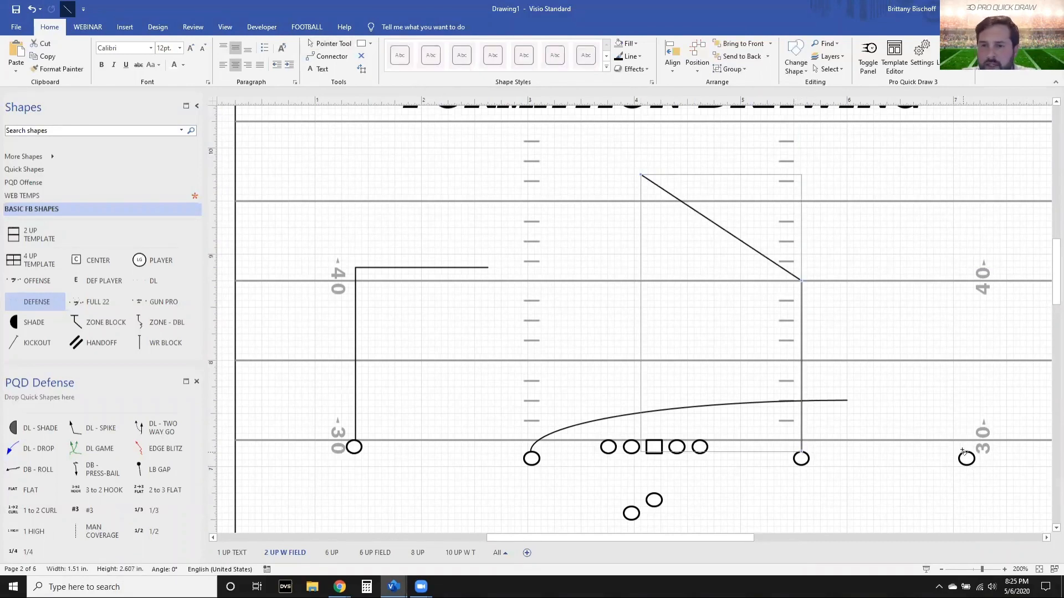
# Draw a curved route about 2.15 in long from the right wide receiver, bending outside and upfield past the 40-yard line.
pyautogui.hotkey('ctrl', '7')
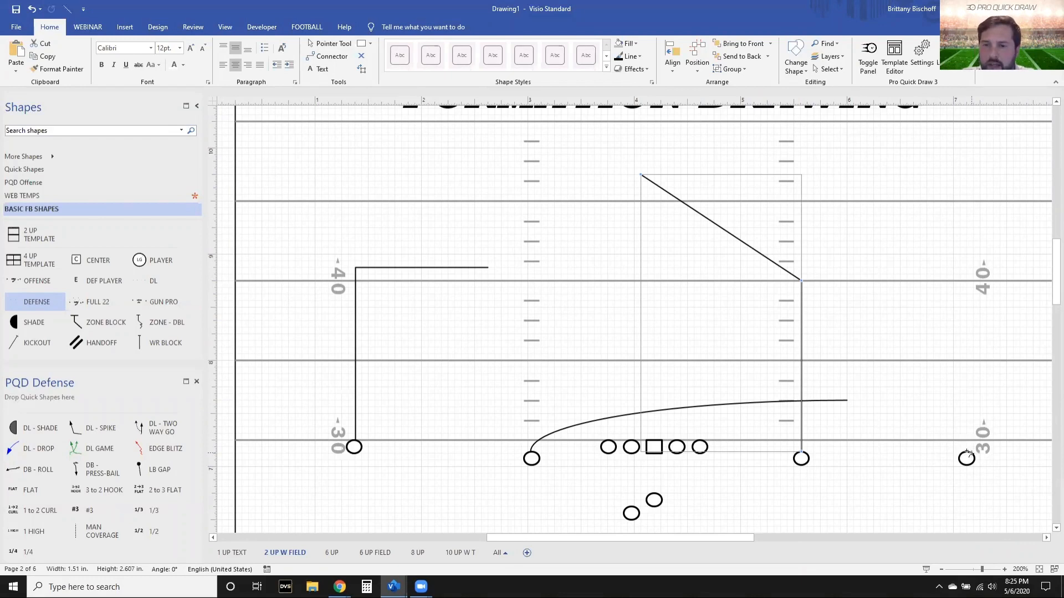
pyautogui.scroll(4, 964, 454)
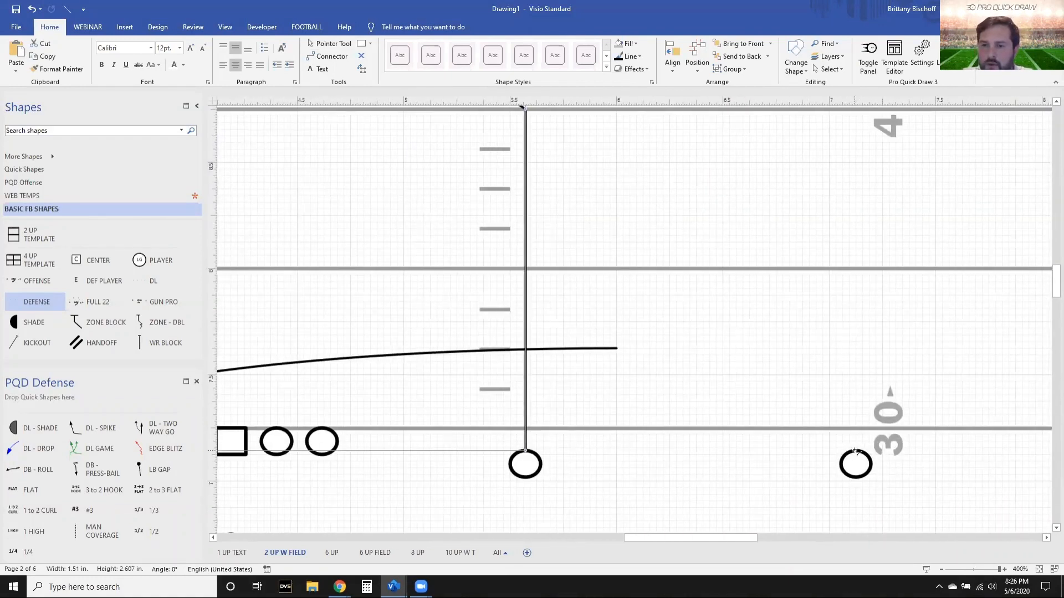
pyautogui.scroll(-2, 856, 451)
pyautogui.moveTo(855, 451)
pyautogui.mouseDown()
pyautogui.moveTo(915, 233)
pyautogui.moveTo(921, 114)
pyautogui.mouseUp()
pyautogui.hotkey('ctrl', '1')
pyautogui.scroll(-3, 615, 373)
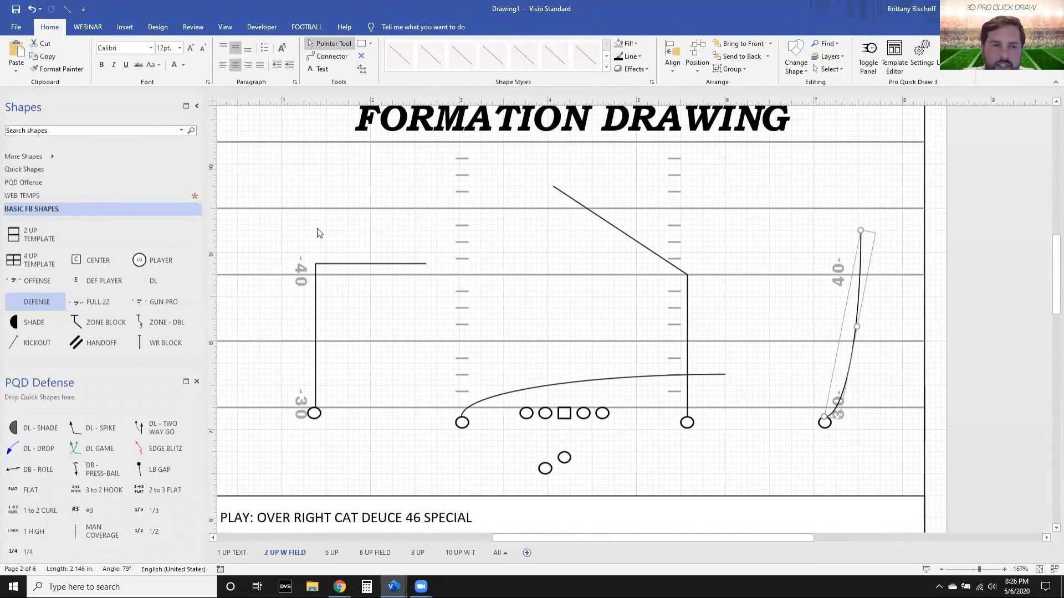
# Copy the blue arrow formatting of a temporary DL - DROP shape onto all four receiver routes, and delete that shape.
pyautogui.moveTo(35, 448); pyautogui.dragTo(320, 464)
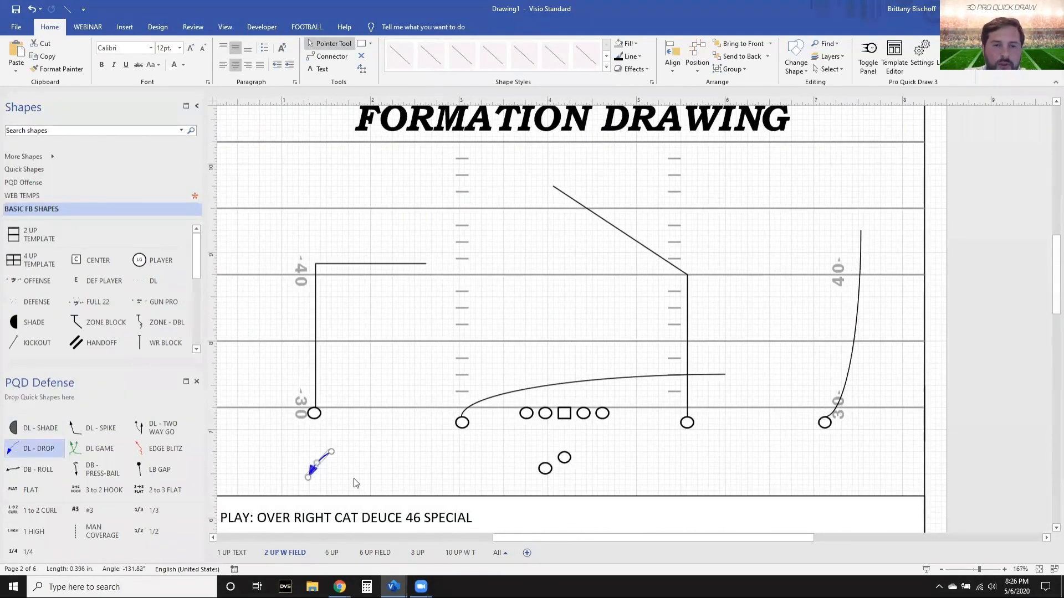
pyautogui.hotkey('ctrl', 'shift', 'p')
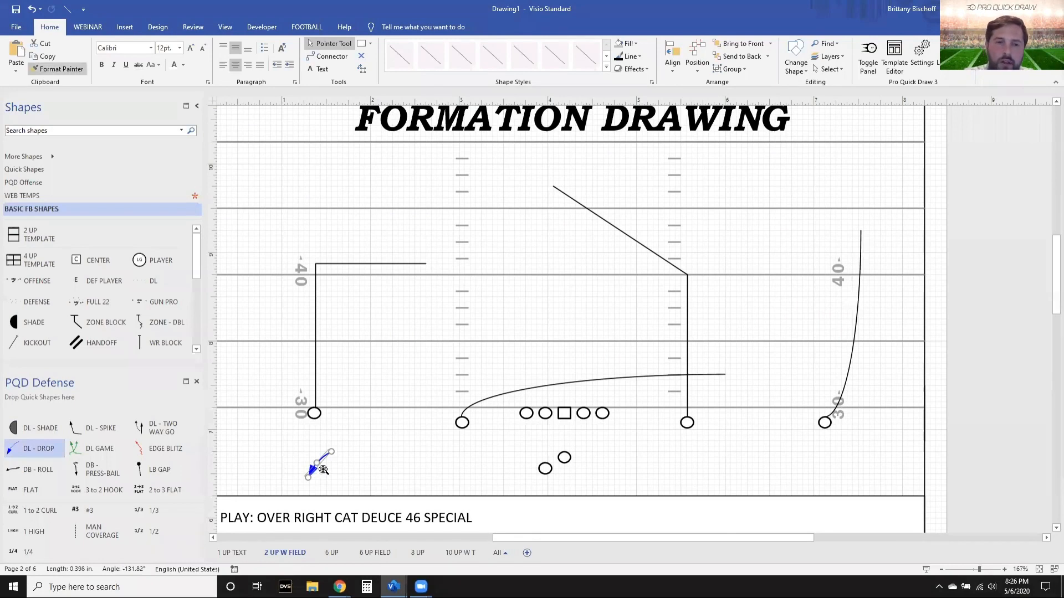
pyautogui.click(317, 295)
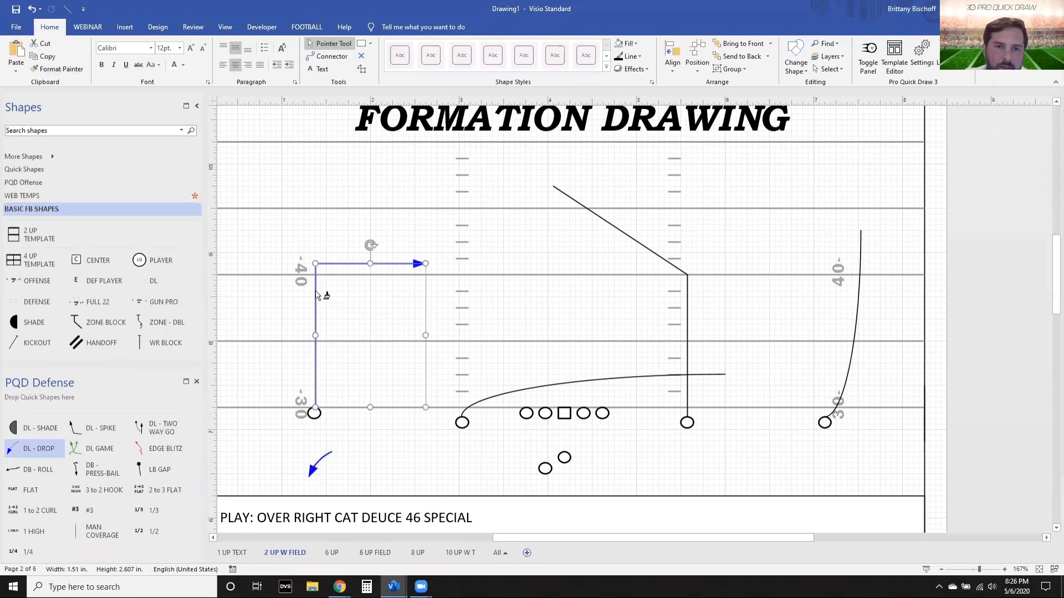
pyautogui.click(557, 189)
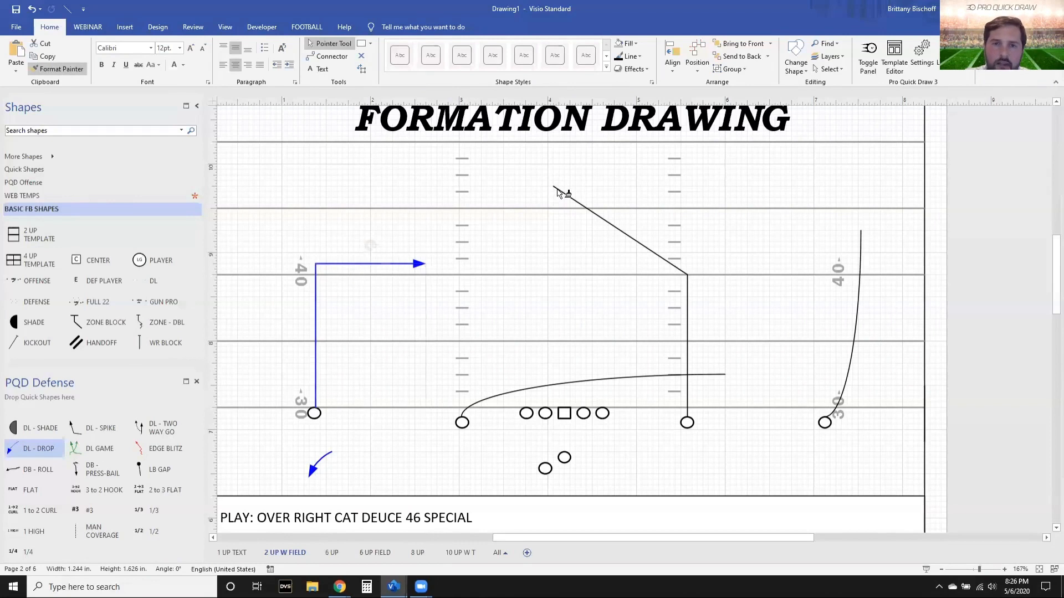
pyautogui.click(591, 380)
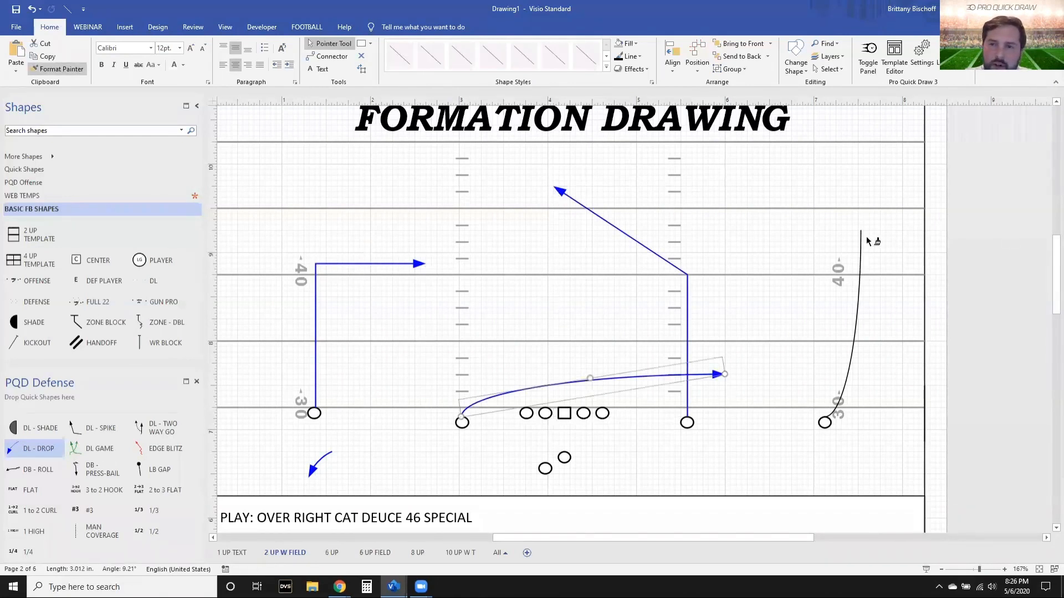
pyautogui.click(858, 266)
pyautogui.click(323, 460)
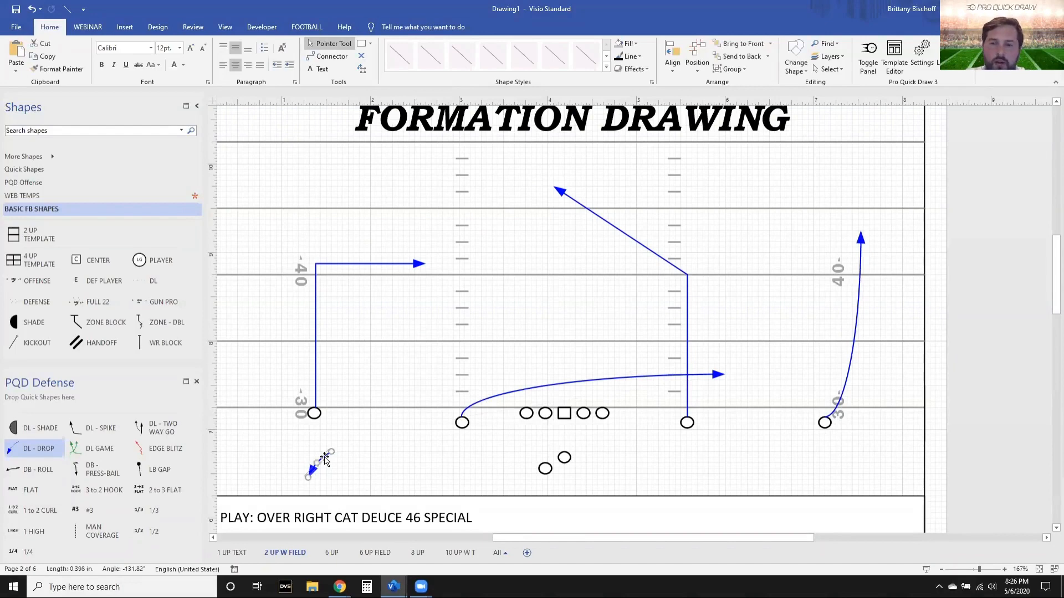
pyautogui.press('Delete')
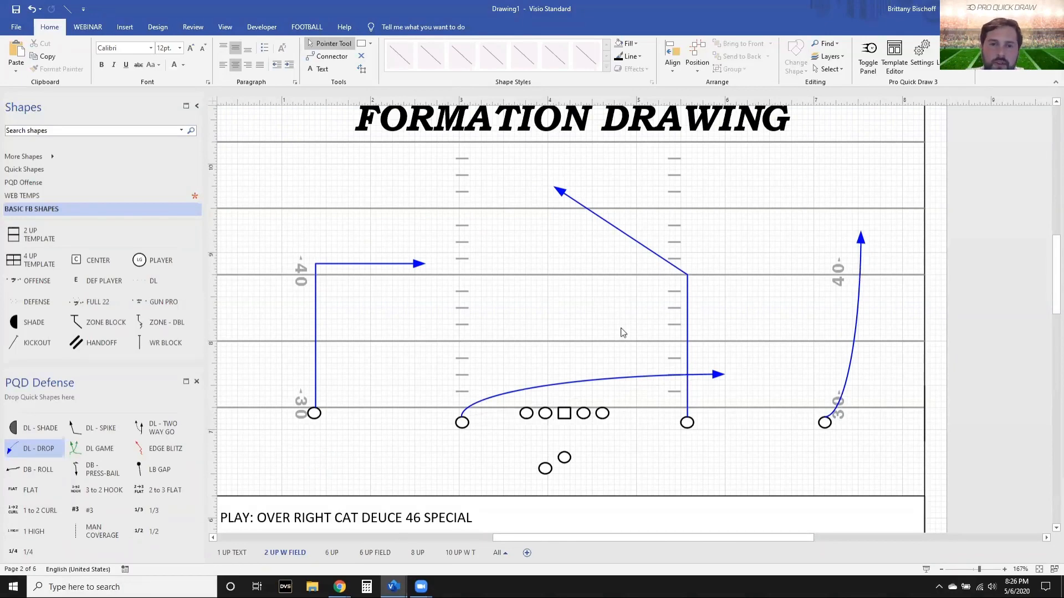
# Add a new blank page after the 10 UP W T page.
pyautogui.scroll(-2, 622, 332)
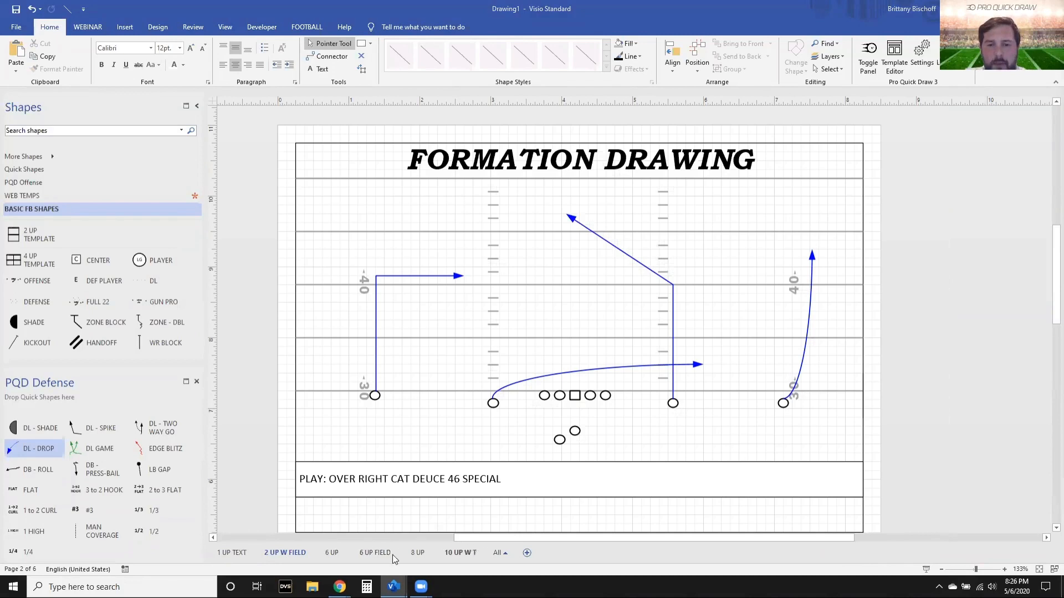
pyautogui.click(459, 552)
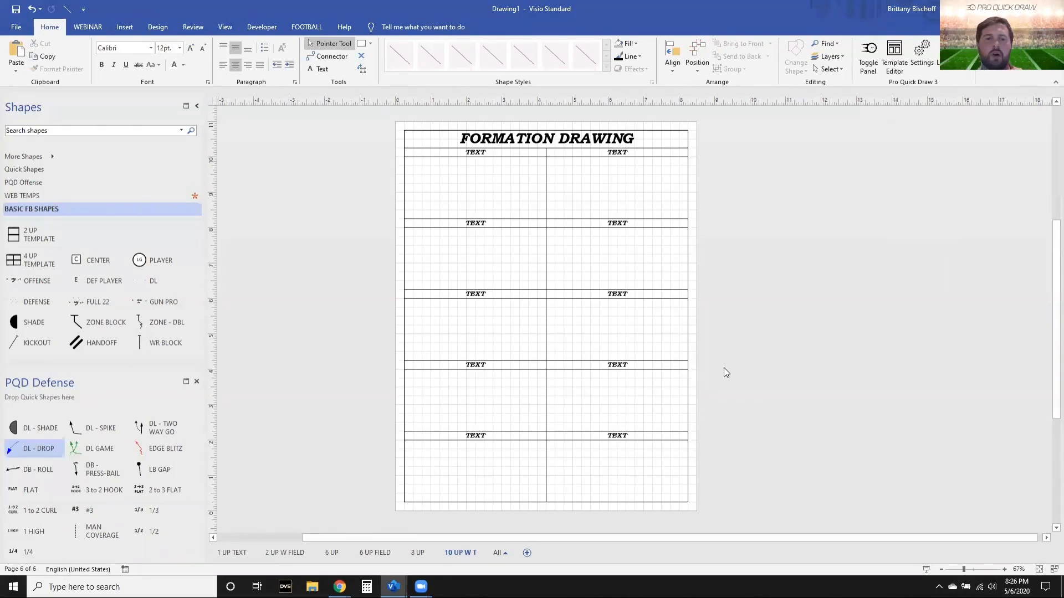
pyautogui.click(527, 554)
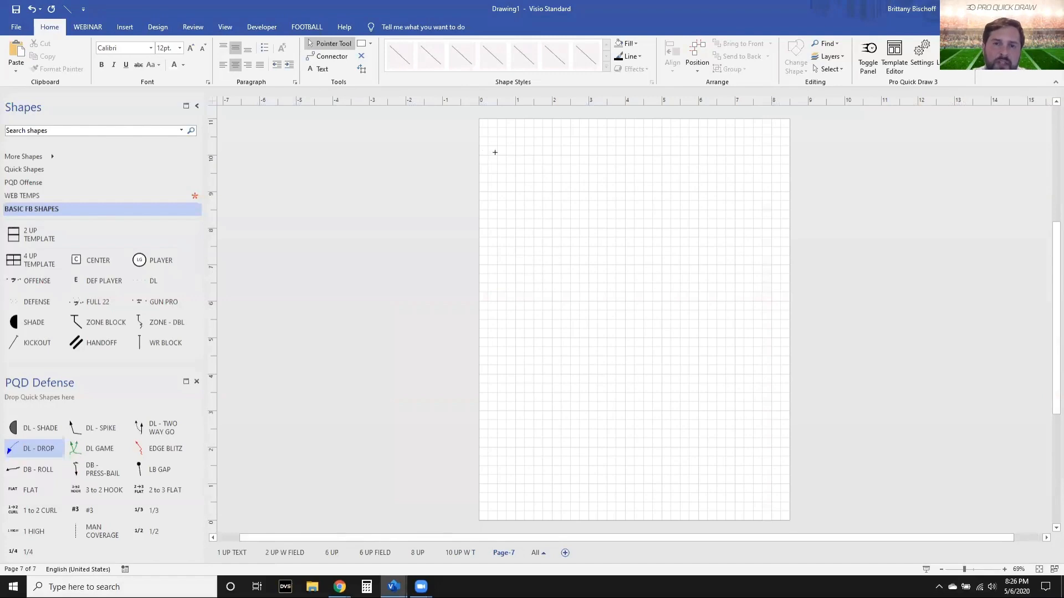
pyautogui.moveTo(495, 153); pyautogui.dragTo(765, 498)
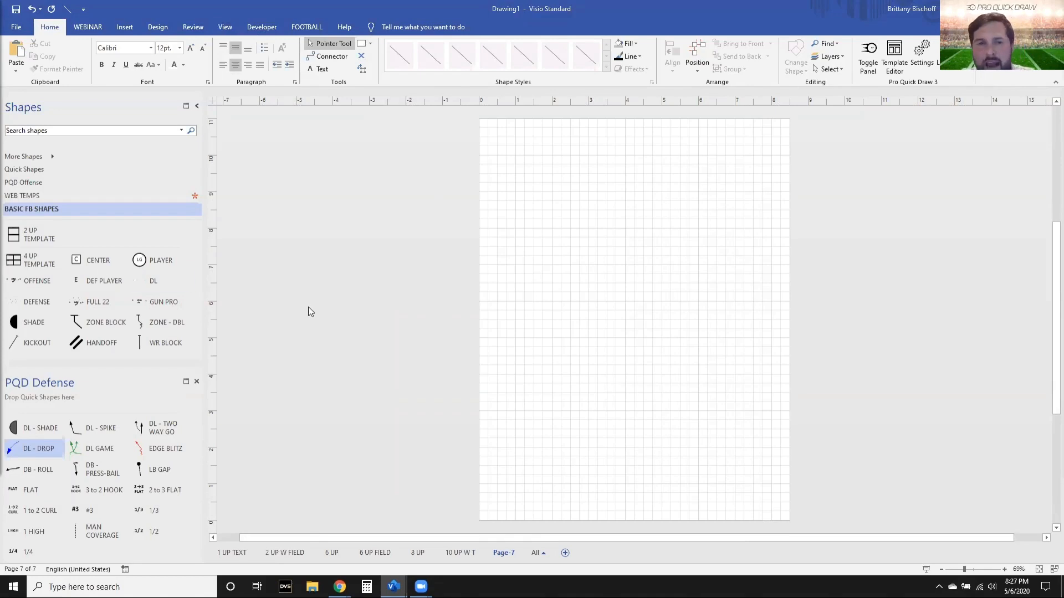
# Set the new page to landscape and draw a rectangle about 10.5 in wide and 8 in high as its border.
pyautogui.click(361, 44)
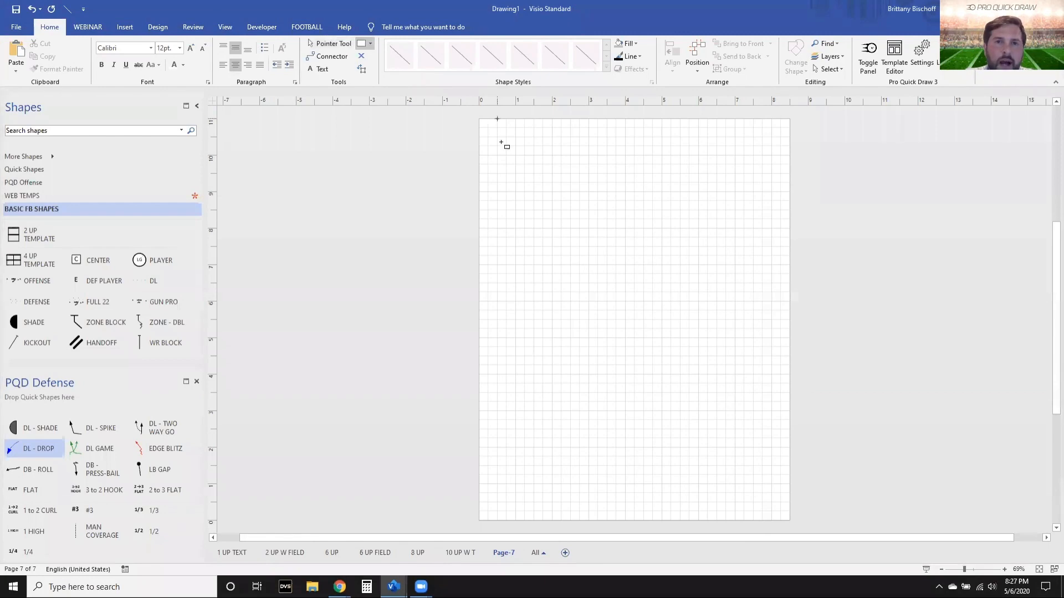
pyautogui.click(228, 28)
pyautogui.click(156, 27)
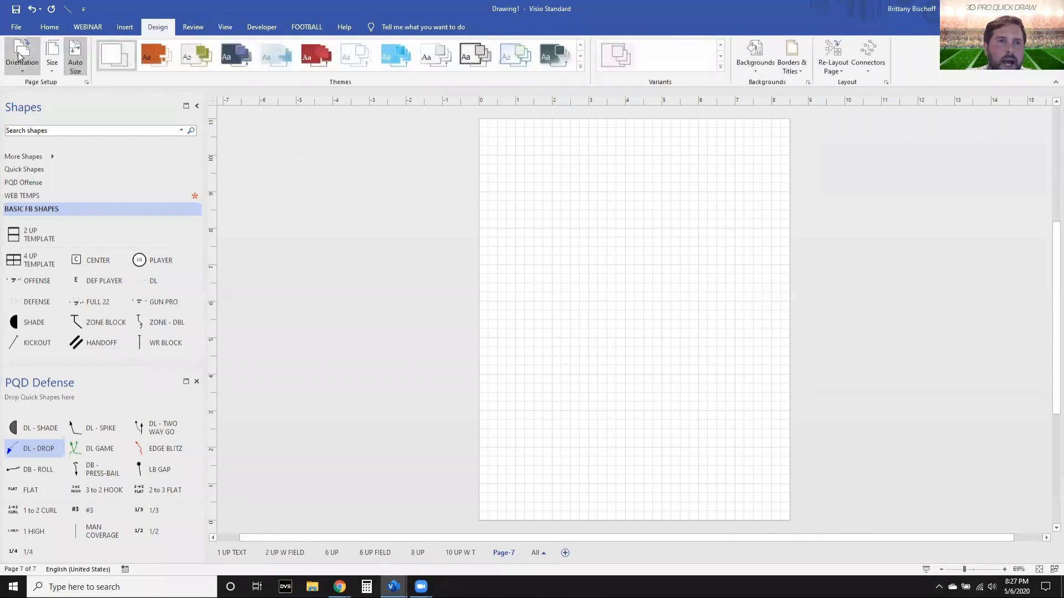
pyautogui.click(22, 56)
pyautogui.click(49, 114)
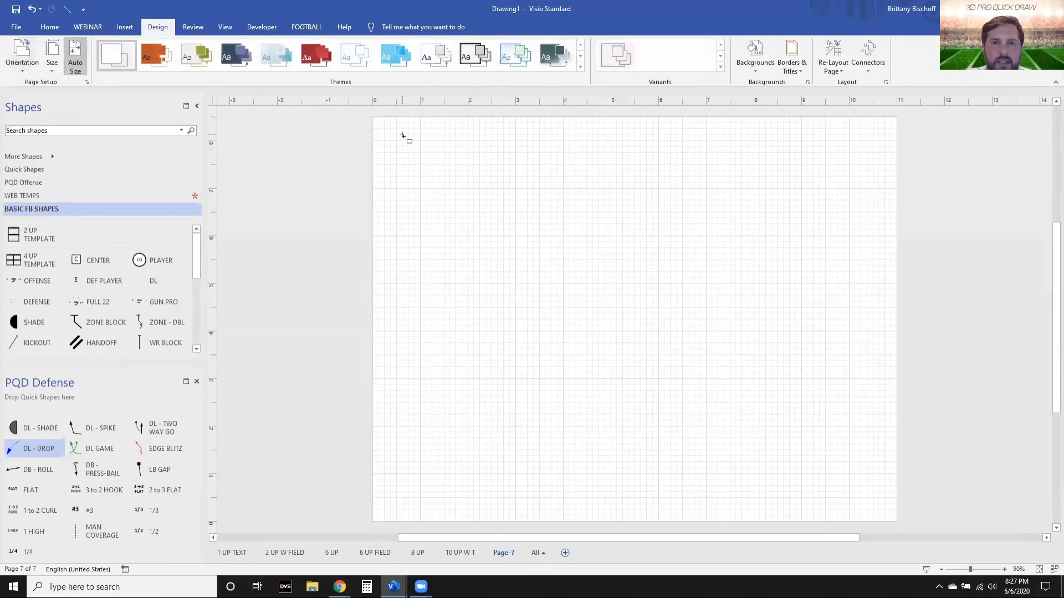
pyautogui.keyDown('ctrl'); pyautogui.scroll(-1, 382, 128); pyautogui.keyUp('ctrl')
pyautogui.moveTo(387, 132); pyautogui.dragTo(804, 448)
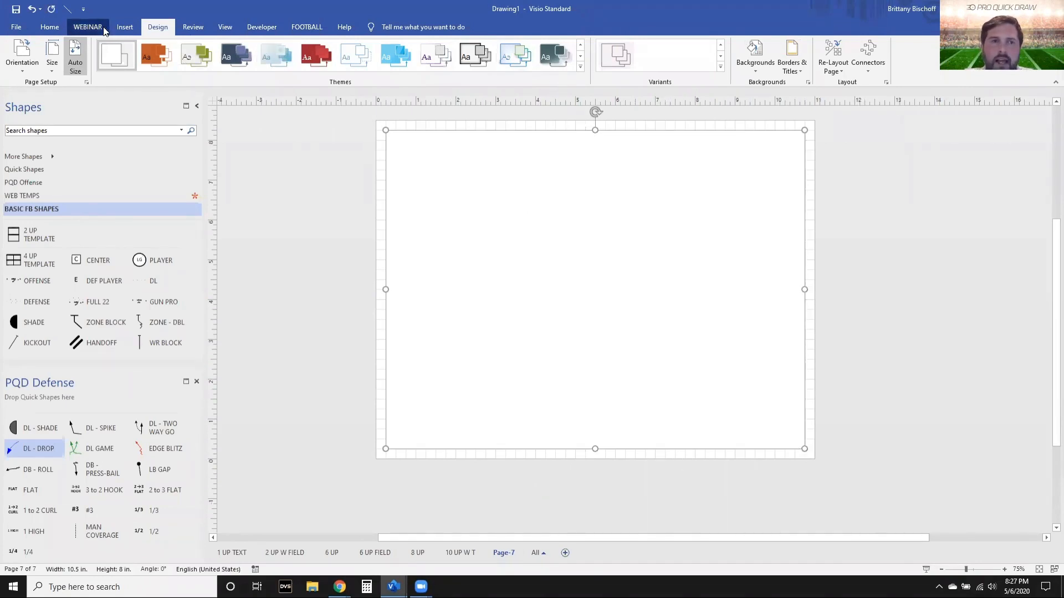
# Set the border rectangle's line width to 1.75 pt and open its cap type options.
pyautogui.click(47, 28)
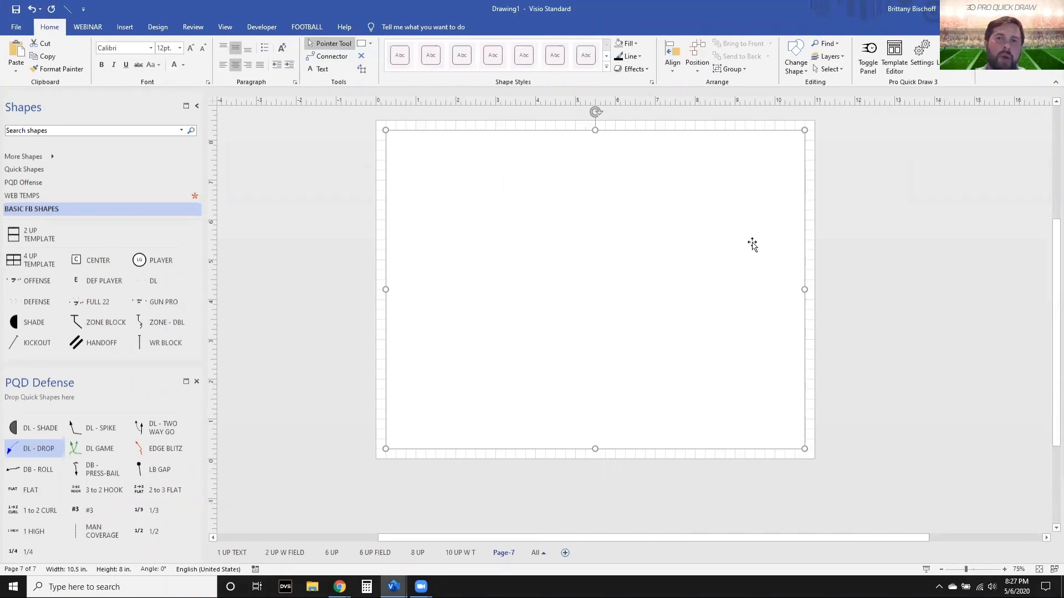
pyautogui.click(641, 59)
pyautogui.click(668, 273)
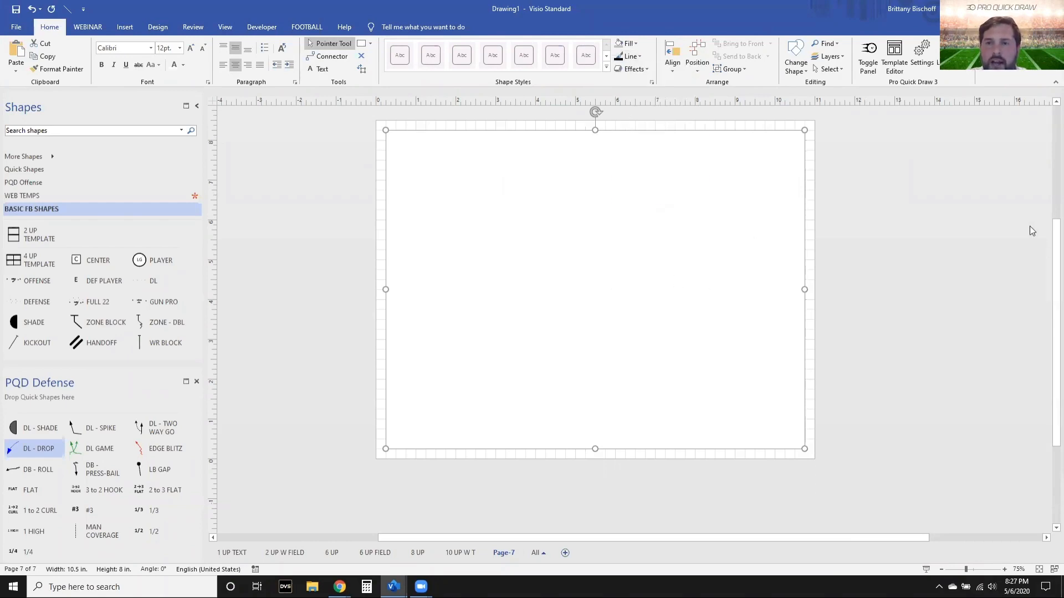
pyautogui.click(1041, 251)
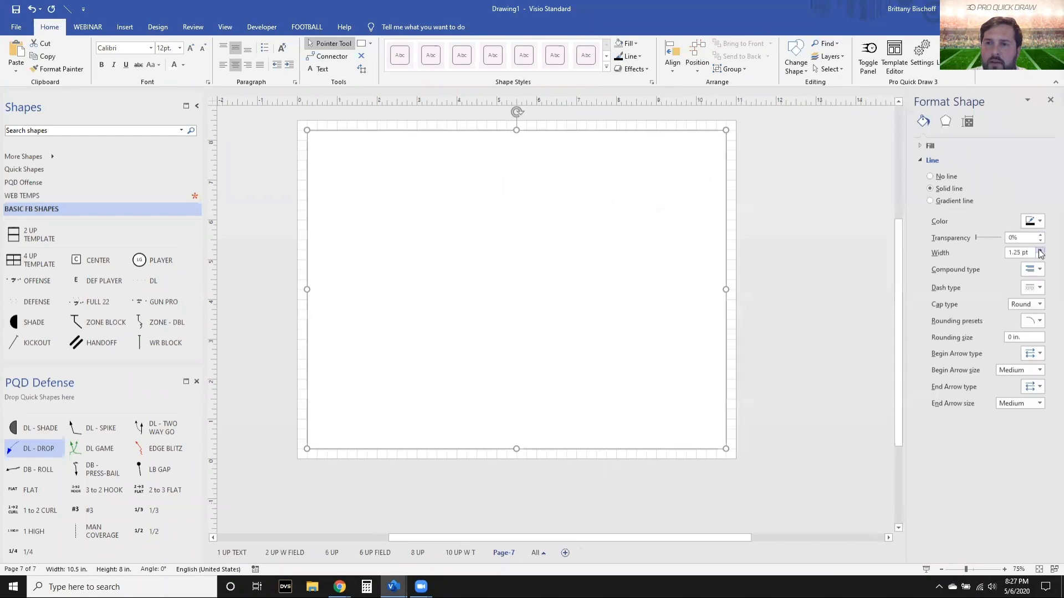
pyautogui.click(1039, 304)
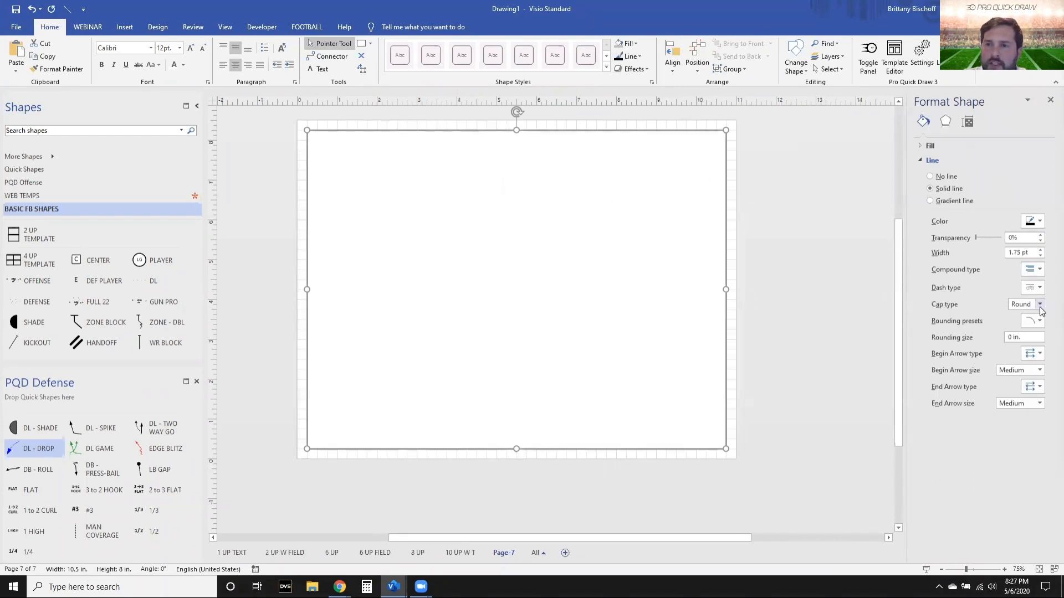
# Give the page's border rectangle a Square line cap and set its fill to No Fill.
pyautogui.click(1022, 324)
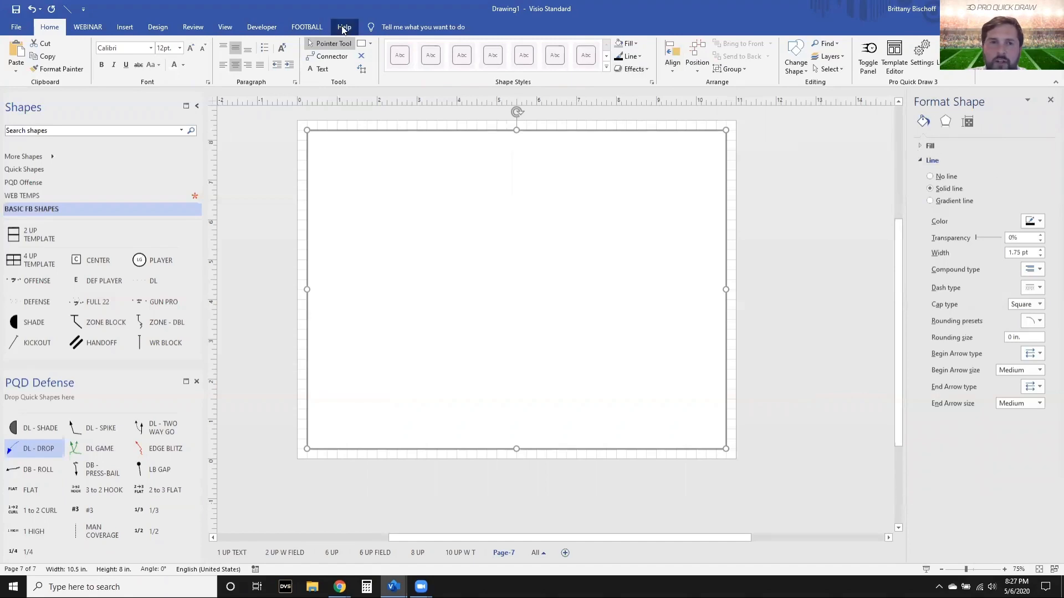
pyautogui.click(304, 31)
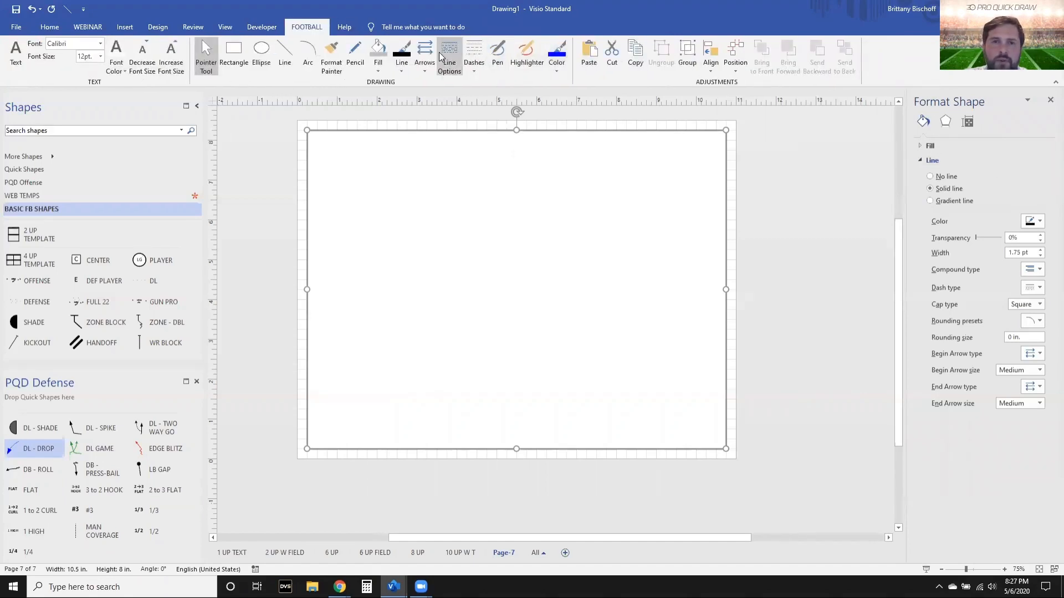
pyautogui.click(385, 65)
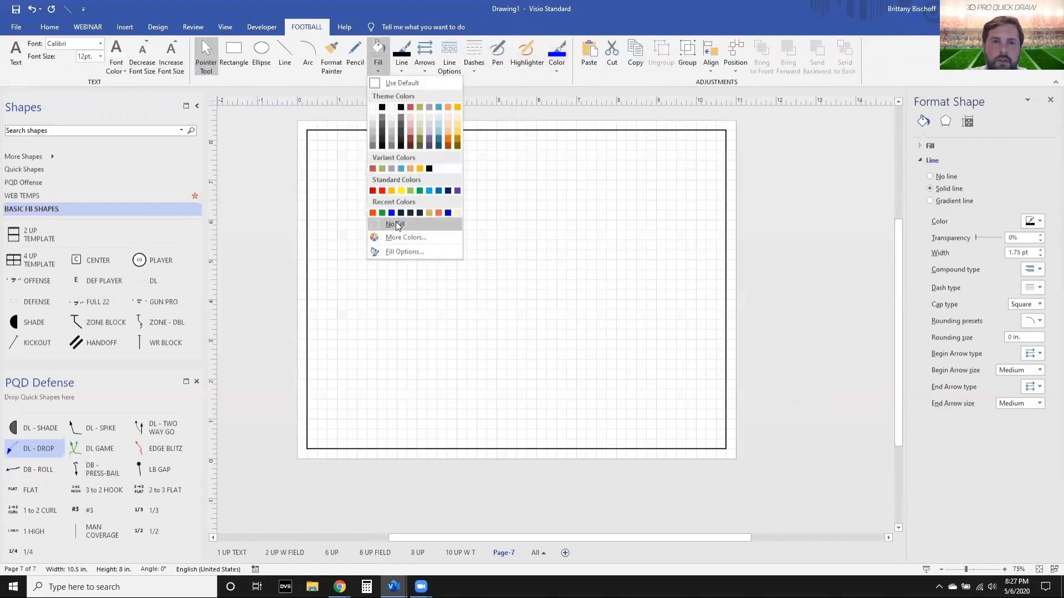
pyautogui.click(396, 222)
pyautogui.click(585, 245)
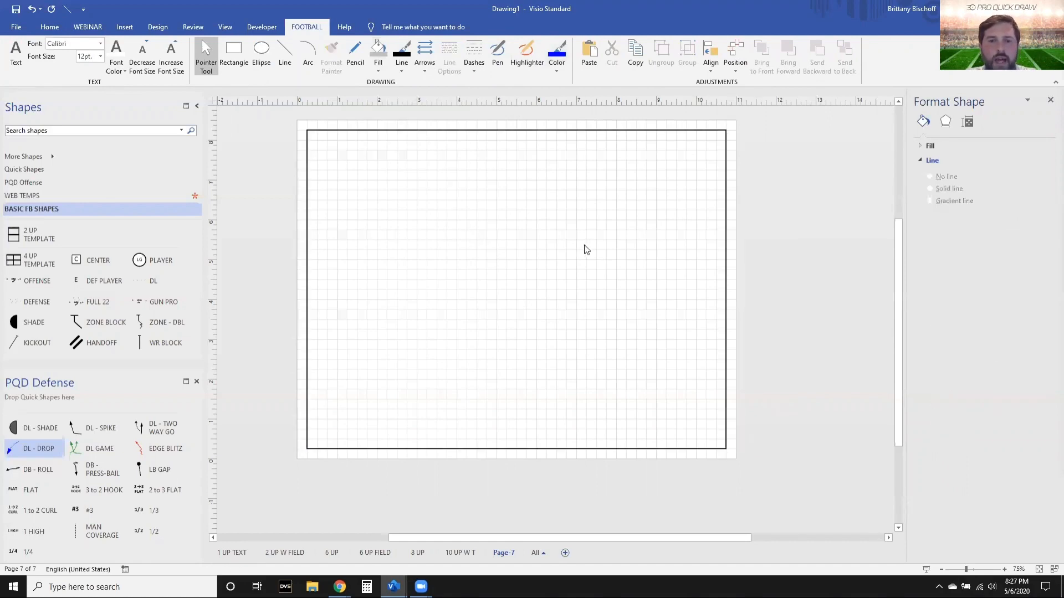
# Add a text box reading "OFF PLAY:" inside the lower-left corner of the border.
pyautogui.hscroll(-2, 584, 245)
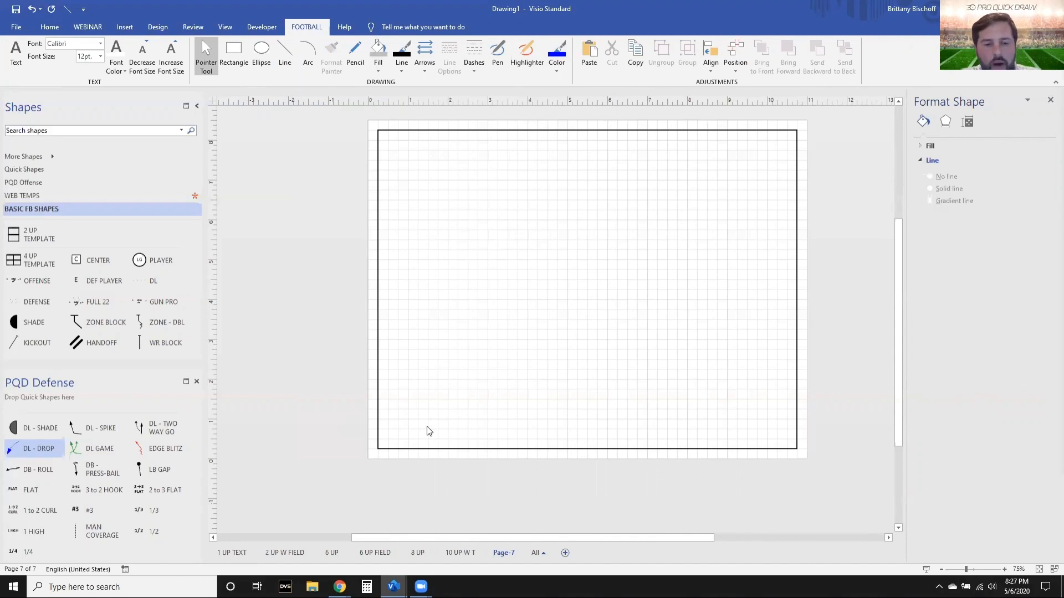
pyautogui.hotkey('ctrl', '2')
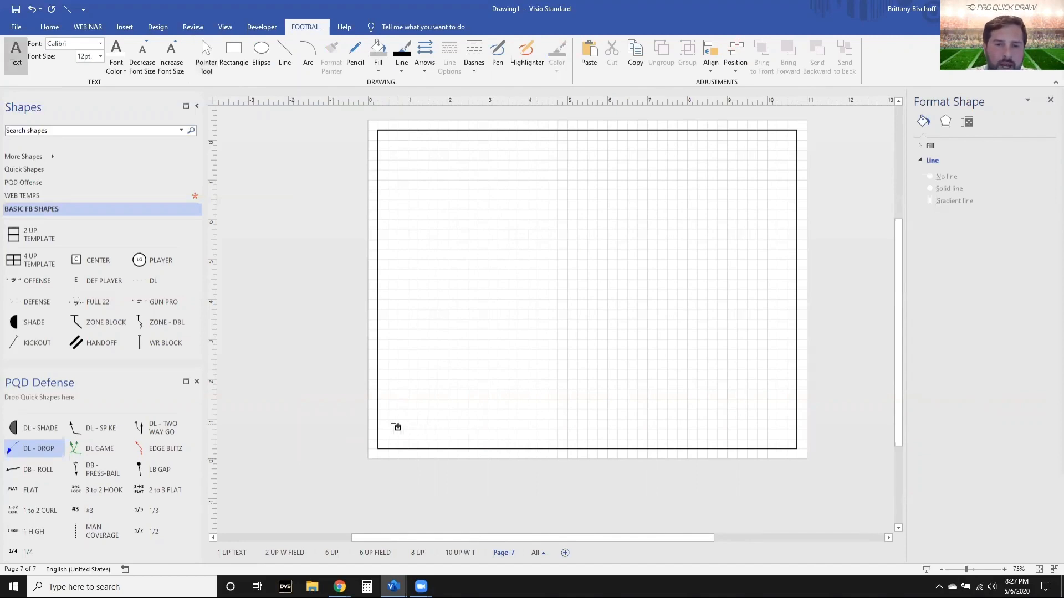
pyautogui.moveTo(394, 427); pyautogui.dragTo(454, 443)
pyautogui.write('PLAY:')
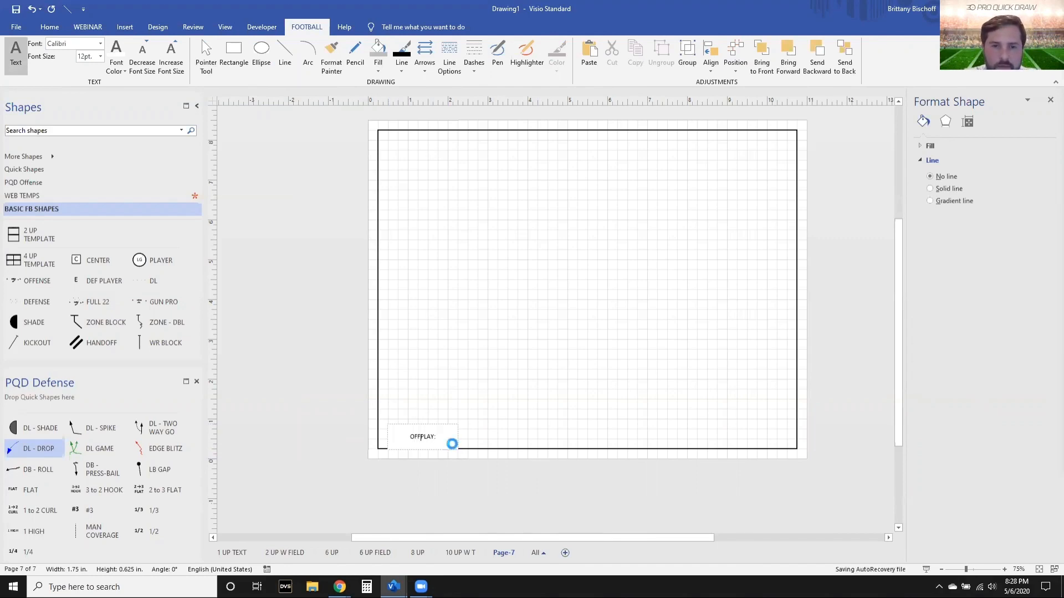
pyautogui.write('F')
pyautogui.hotkey('ctrl', '1')
# Shrink the "OFF PLAY:" text box to 1 in by 0.344 in and fit it into the border's lower-left corner.
pyautogui.scroll(3, 423, 437)
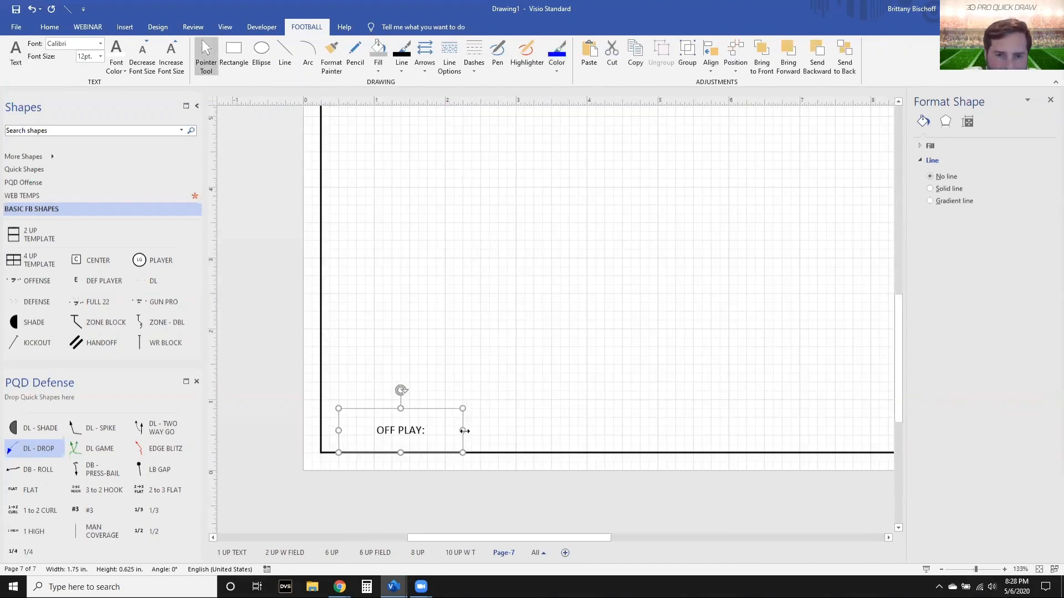
pyautogui.moveTo(462, 430); pyautogui.dragTo(348, 445)
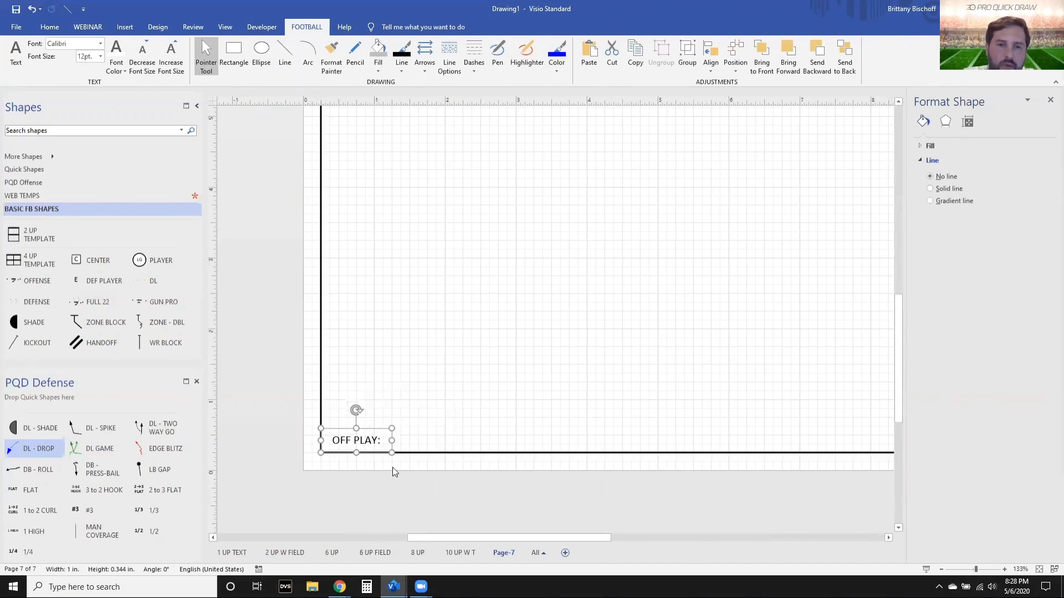
pyautogui.scroll(-1, 393, 467)
pyautogui.click(434, 412)
# Draw a horizontal line about 1.4 in long after the "OFF PLAY:" label, just above the bottom border.
pyautogui.scroll(5, 384, 444)
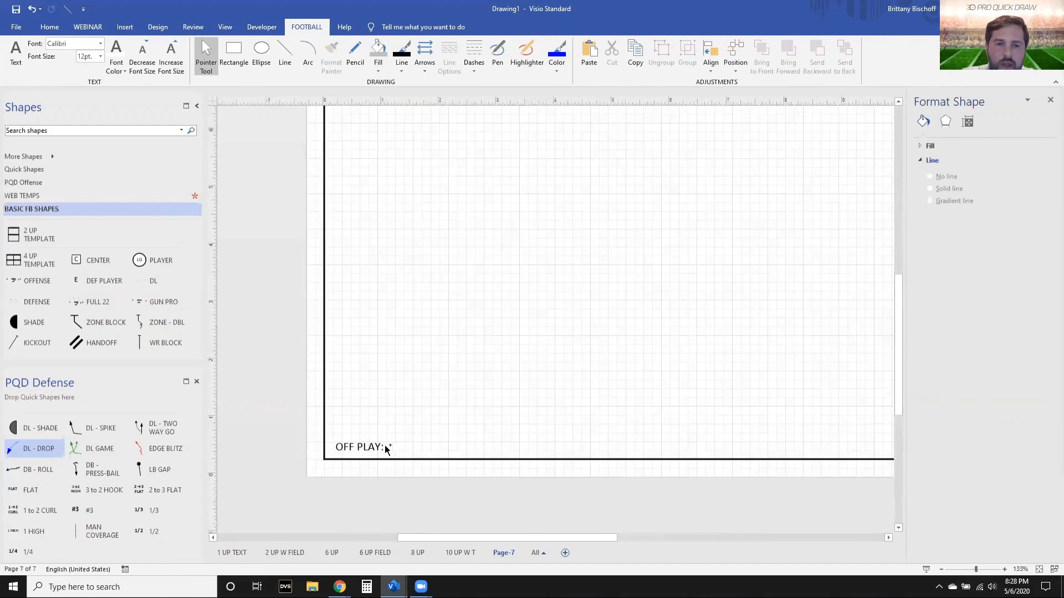
pyautogui.hotkey('ctrl', '6')
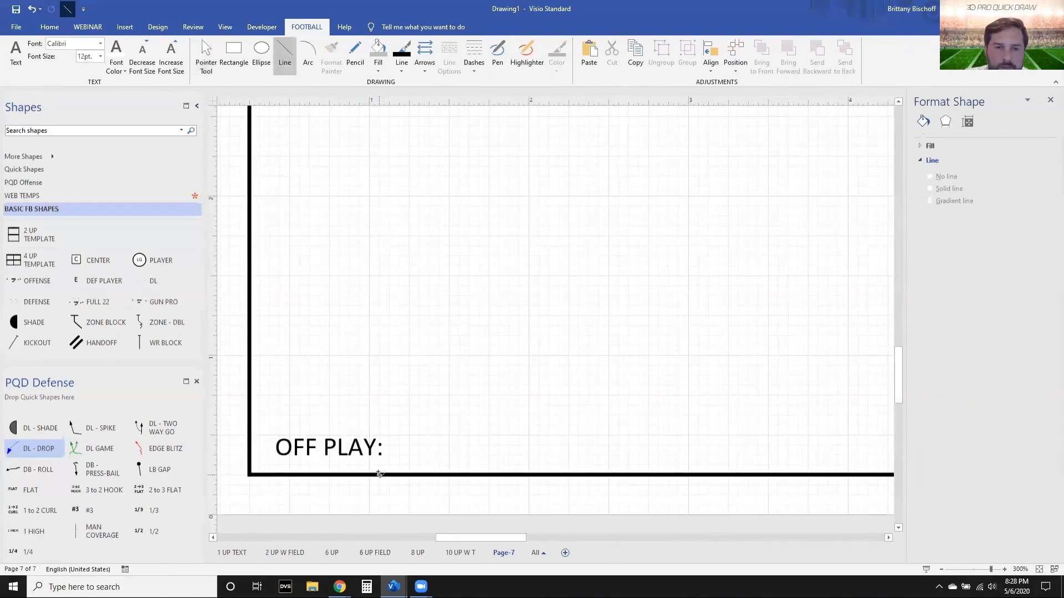
pyautogui.moveTo(380, 466); pyautogui.dragTo(434, 468)
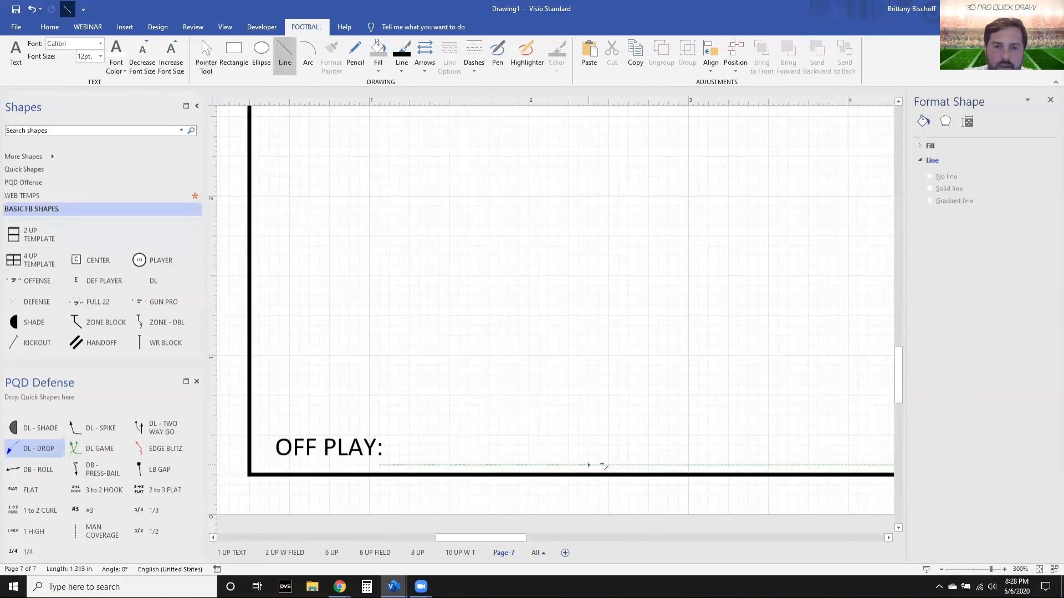
pyautogui.moveTo(606, 465); pyautogui.dragTo(603, 465)
pyautogui.hotkey('ctrl', '1')
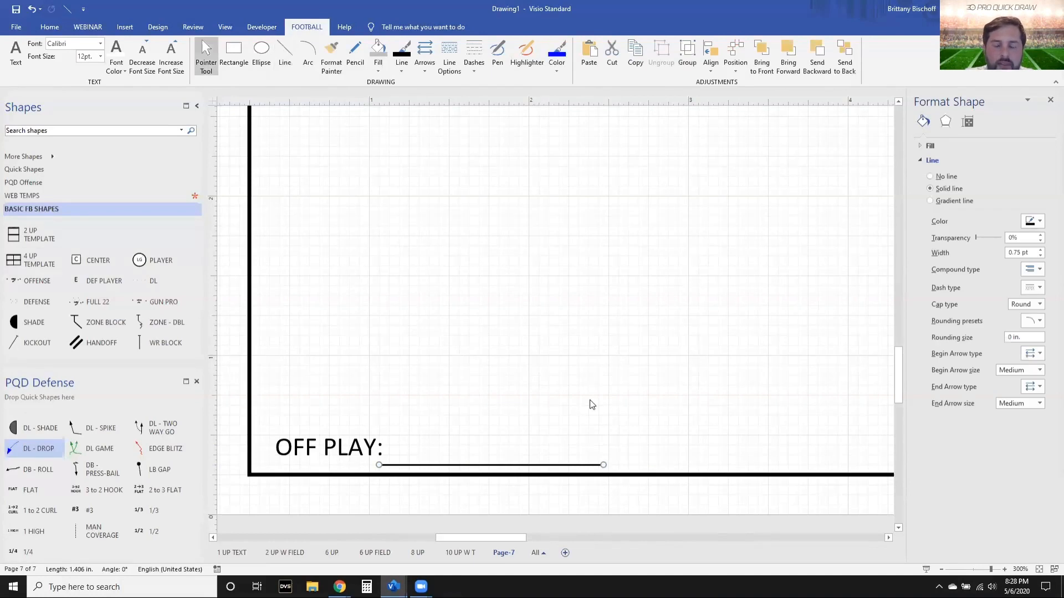
# Lengthen the line after "OFF PLAY:" to about 3.33 in.
pyautogui.scroll(-5, 602, 462)
pyautogui.hscroll(2, 554, 466)
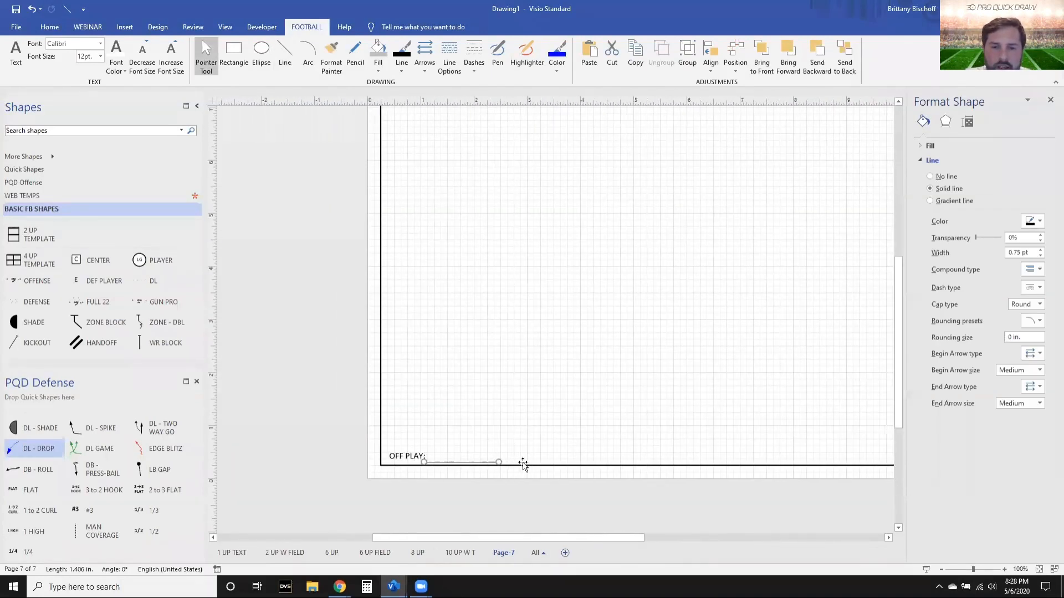
pyautogui.moveTo(498, 462); pyautogui.dragTo(600, 462)
pyautogui.click(545, 480)
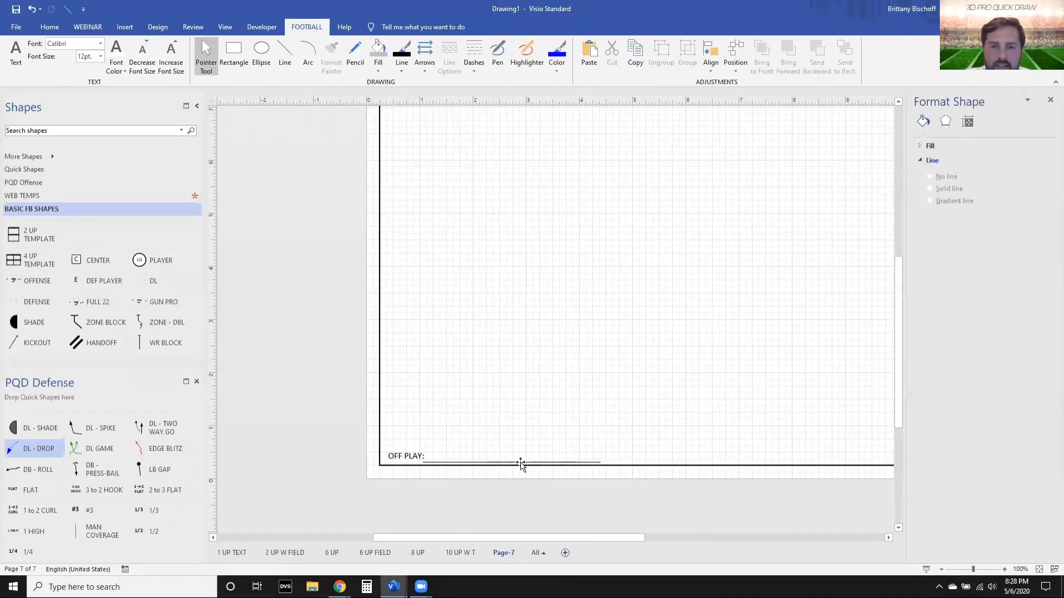
# Copy the "OFF PLAY:" label to the far side of its line and change the copy's text to "DEF CALL:".
pyautogui.hscroll(2, 443, 487)
pyautogui.moveTo(294, 453); pyautogui.dragTo(541, 454)
pyautogui.write('DEF CALL:')
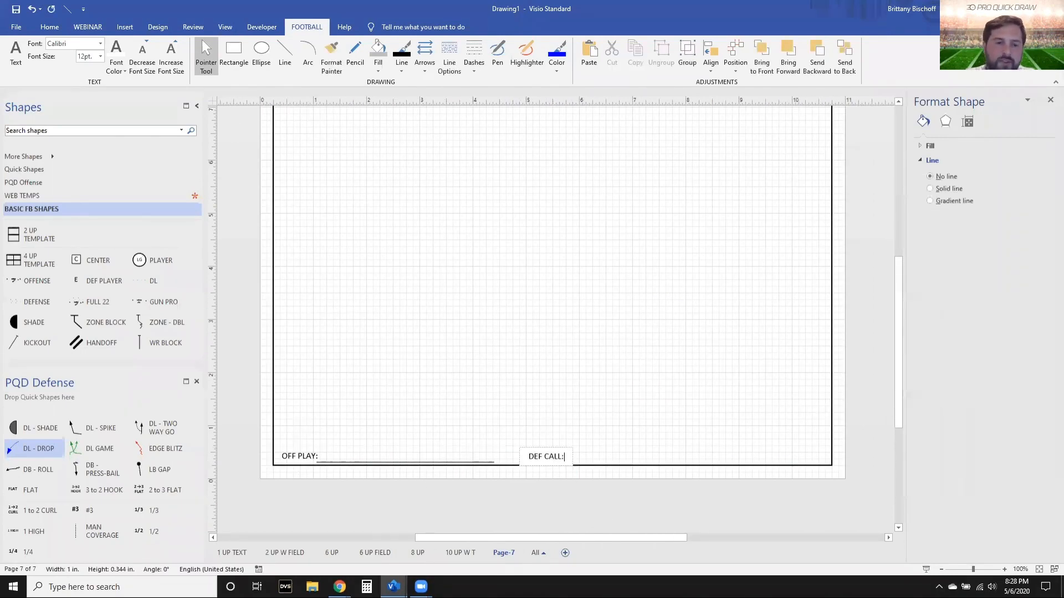
pyautogui.click(604, 437)
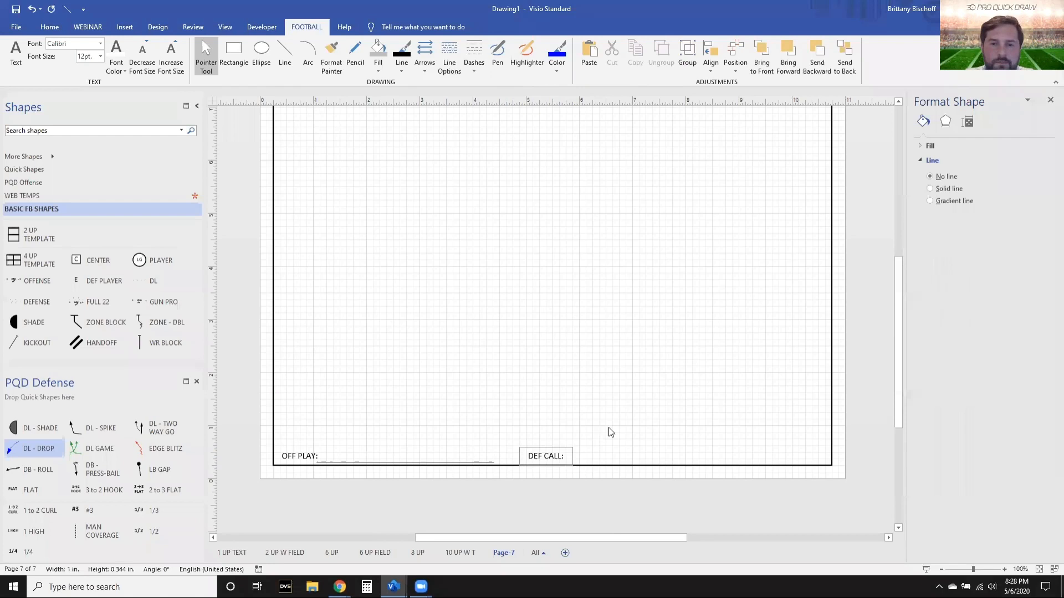
# Copy the "OFF PLAY:" line horizontally so that the copy starts just after the "DEF CALL:" label.
pyautogui.click(483, 462)
pyautogui.click(452, 450)
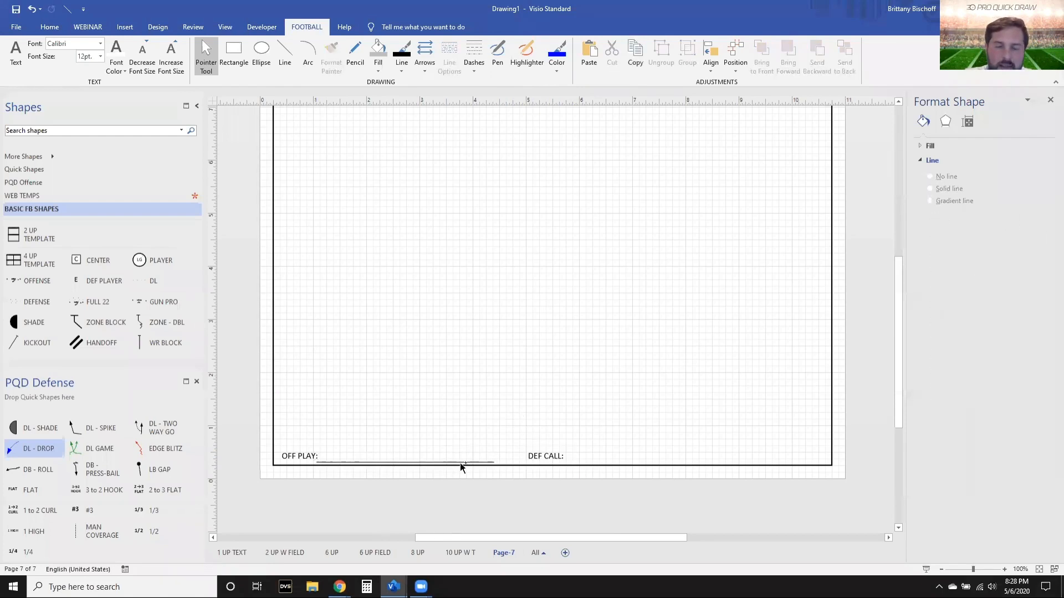
pyautogui.scroll(2, 460, 464)
pyautogui.click(449, 462)
pyautogui.moveTo(775, 463); pyautogui.dragTo(862, 463)
pyautogui.click(697, 380)
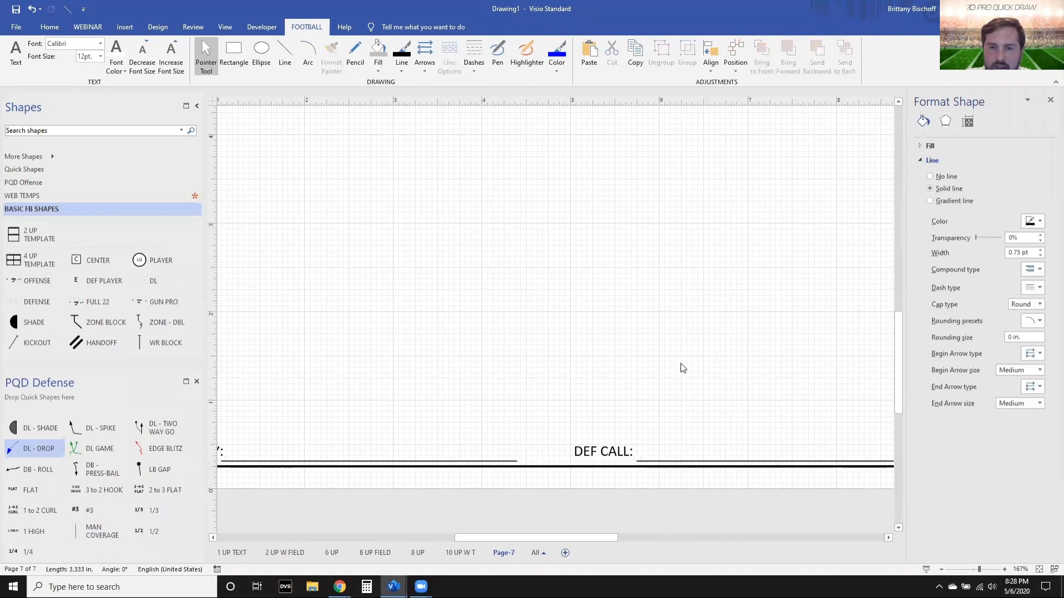
# Copy the "DEF CALL:" label past the end of its line and change the copy's text to "PLAY #".
pyautogui.scroll(-2, 696, 380)
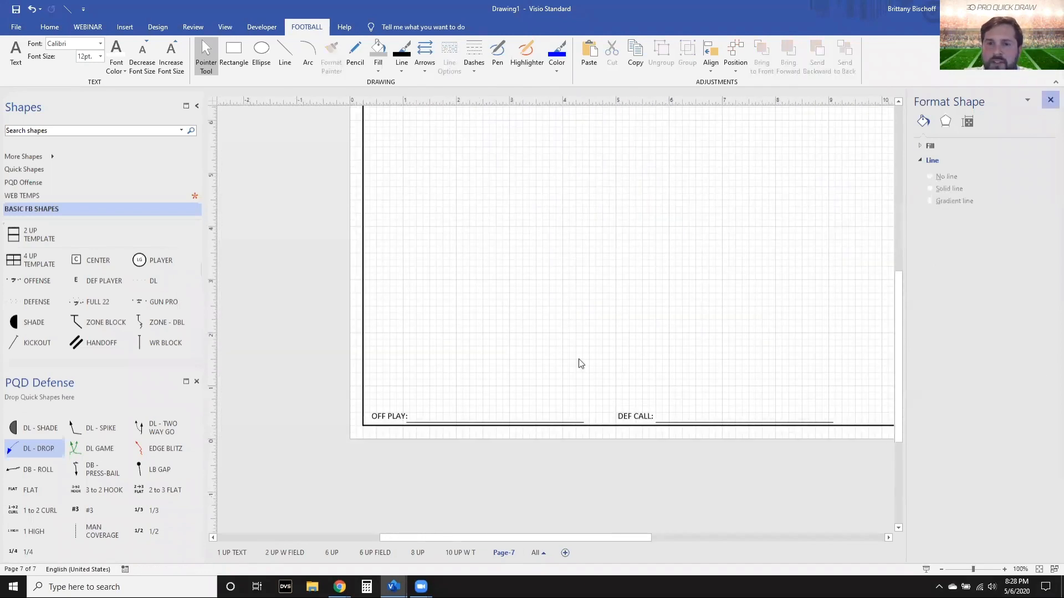
pyautogui.hscroll(5, 567, 394)
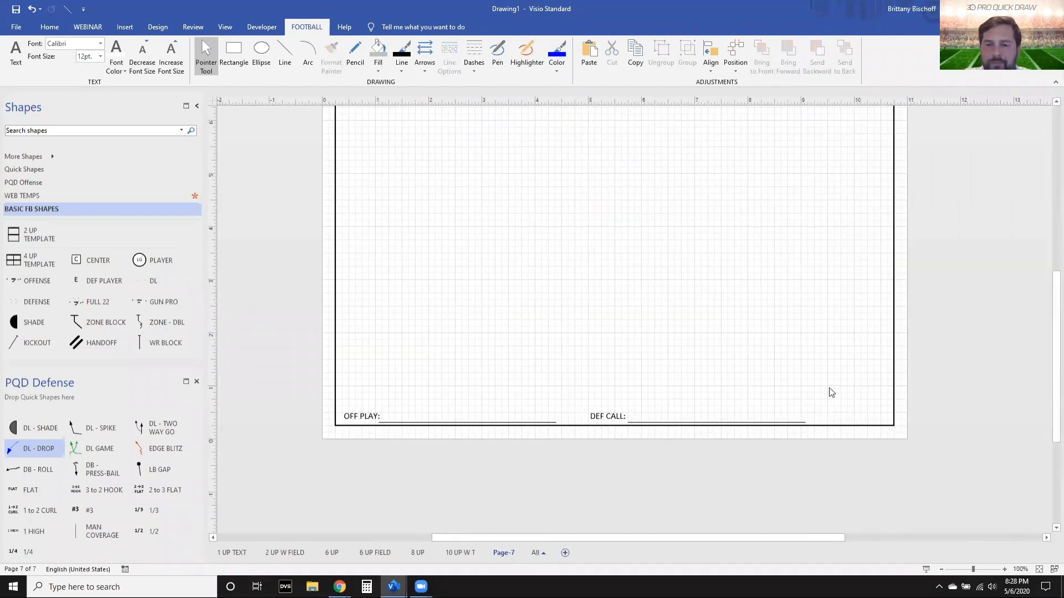
pyautogui.hscroll(2, 831, 393)
pyautogui.scroll(5, 694, 417)
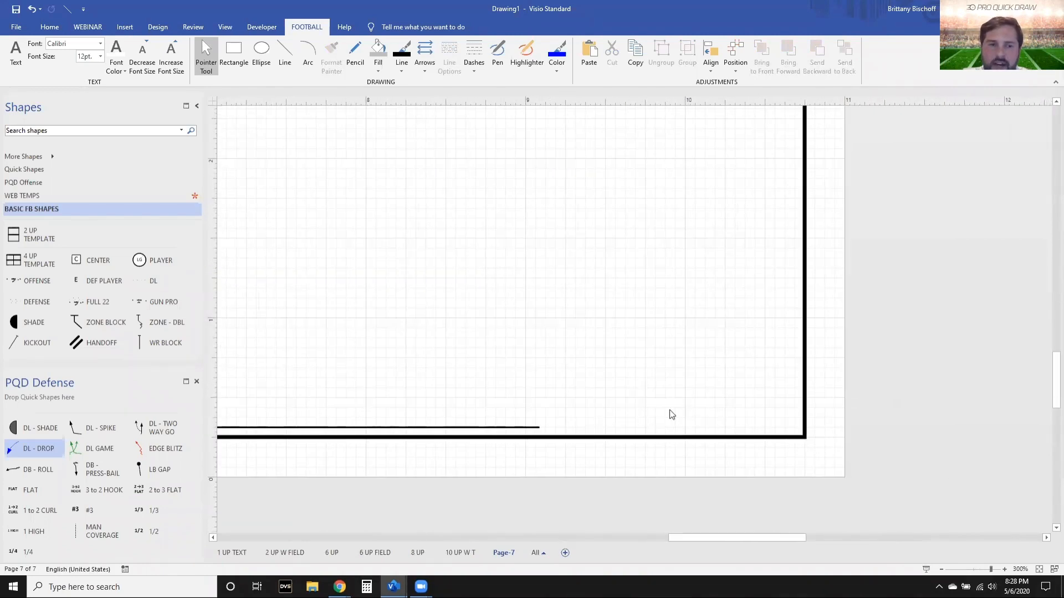
pyautogui.hscroll(-3, 452, 435)
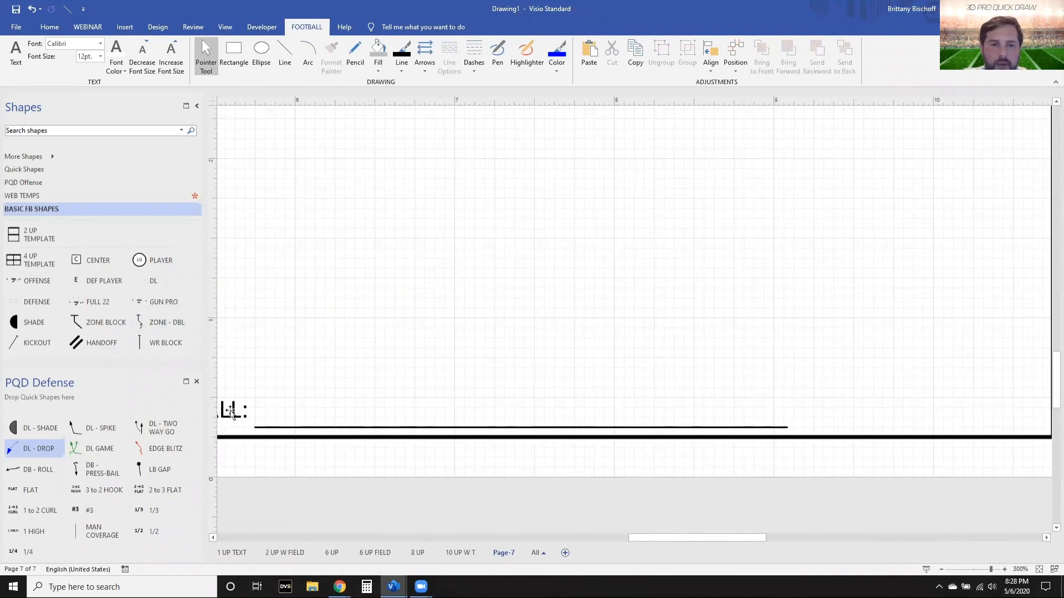
pyautogui.click(229, 410)
pyautogui.click(875, 410)
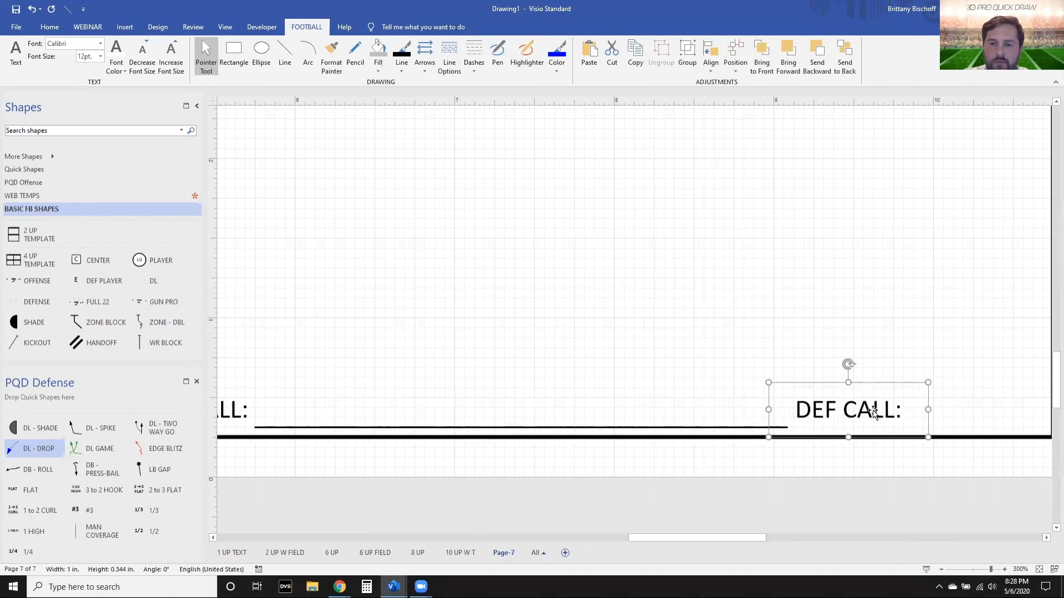
pyautogui.write('PLAY #')
pyautogui.hscroll(1, 772, 387)
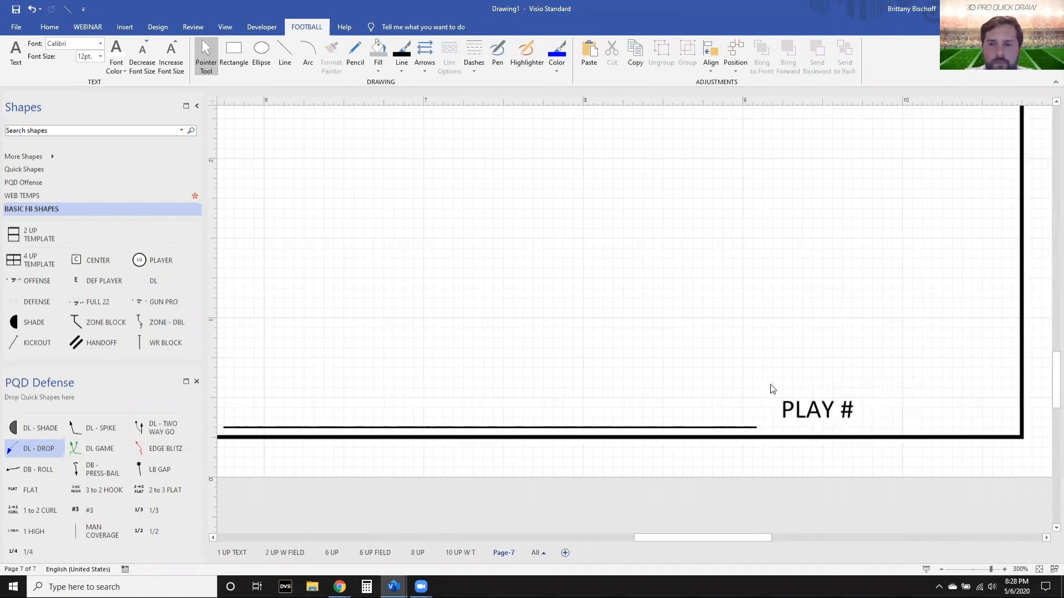
pyautogui.press('Escape')
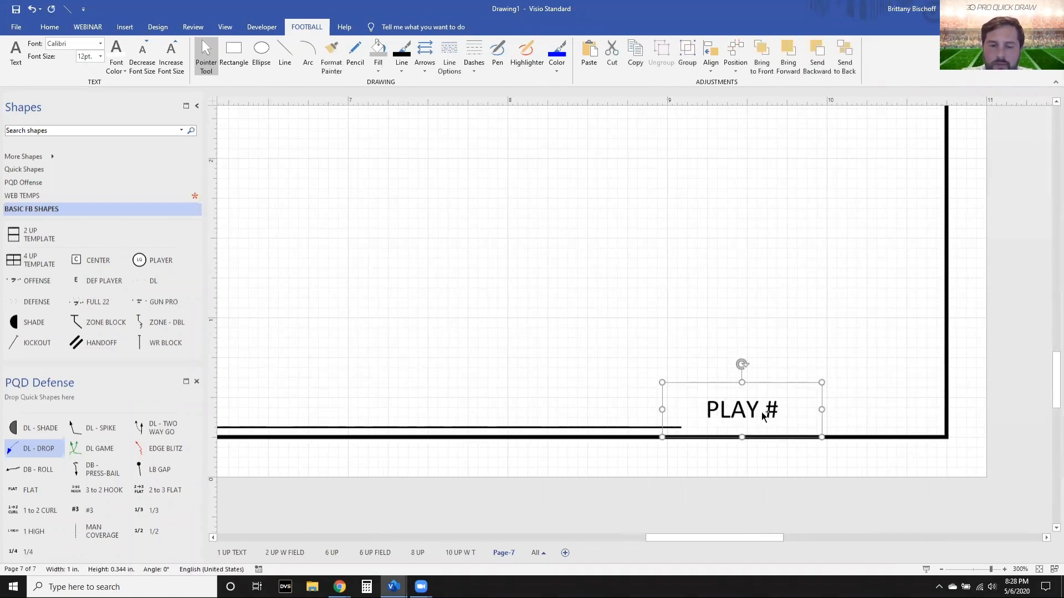
# Draw a short horizontal line from the "PLAY #" label almost to the right border, level with the other lines.
pyautogui.hotkey('ctrl', '6')
pyautogui.moveTo(786, 428); pyautogui.dragTo(851, 426)
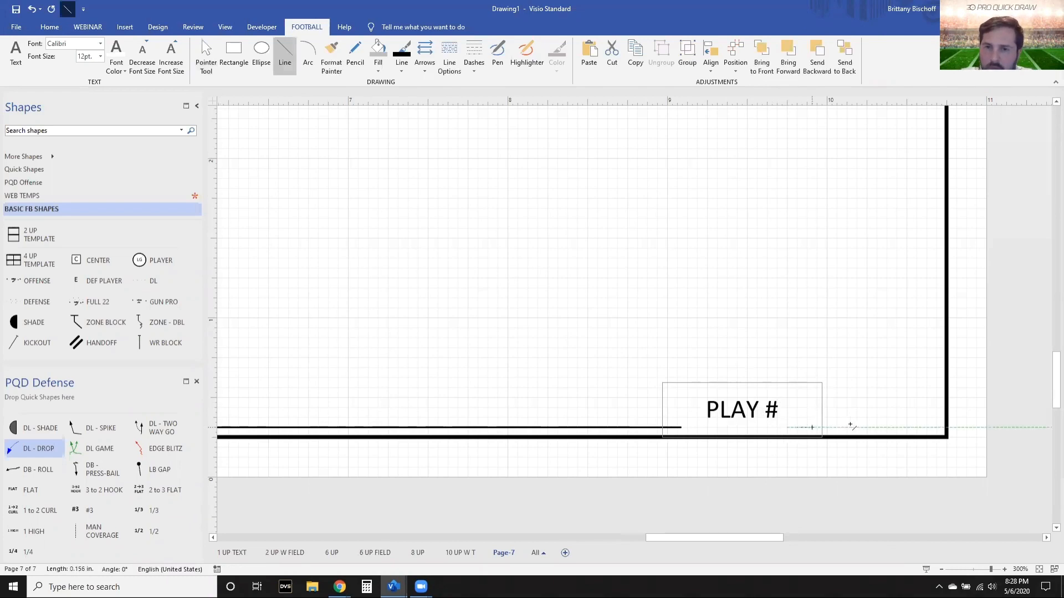
pyautogui.moveTo(928, 425); pyautogui.dragTo(937, 427)
pyautogui.hotkey('ctrl', '1')
# Add a colon to the end of the "PLAY #" label.
pyautogui.doubleClick(742, 410)
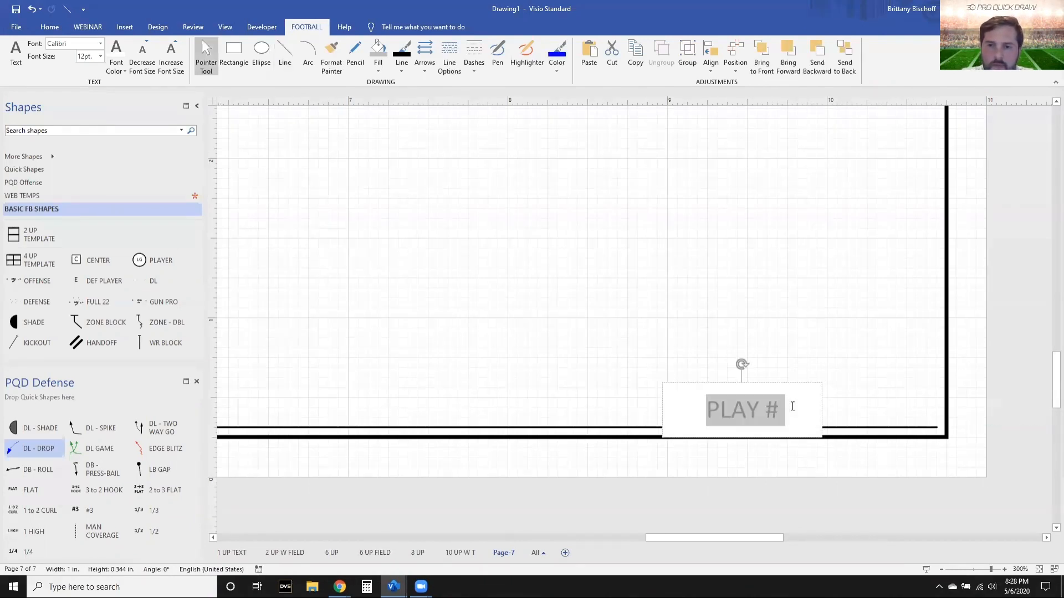
pyautogui.press('End')
pyautogui.write(':')
pyautogui.click(836, 327)
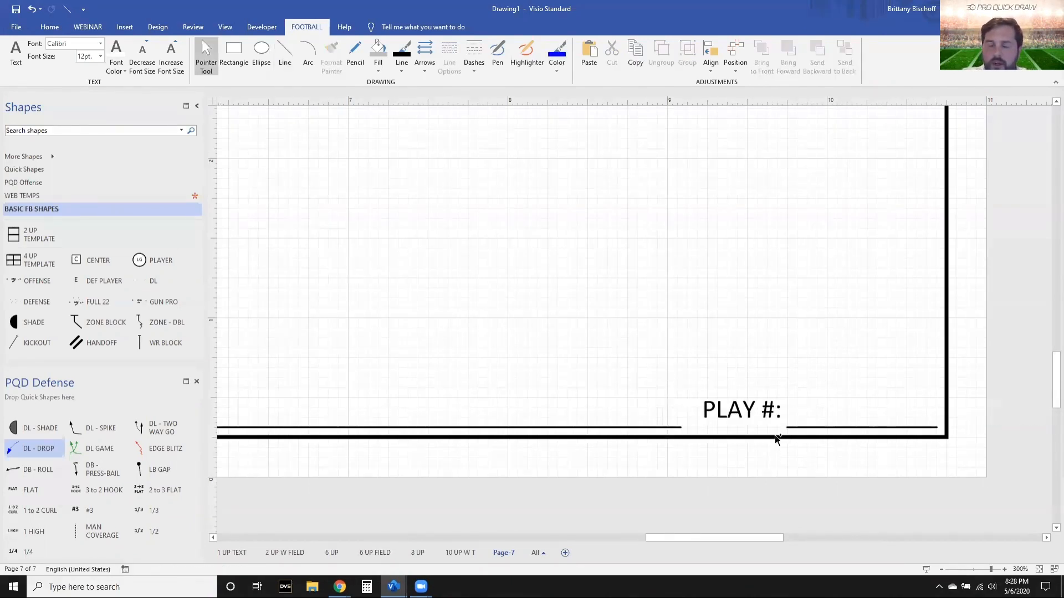
# Copy the "OFF PLAY:" label together with its line into the border's upper-left corner.
pyautogui.scroll(-3, 774, 435)
pyautogui.hscroll(-2, 743, 427)
pyautogui.scroll(-1, 912, 430)
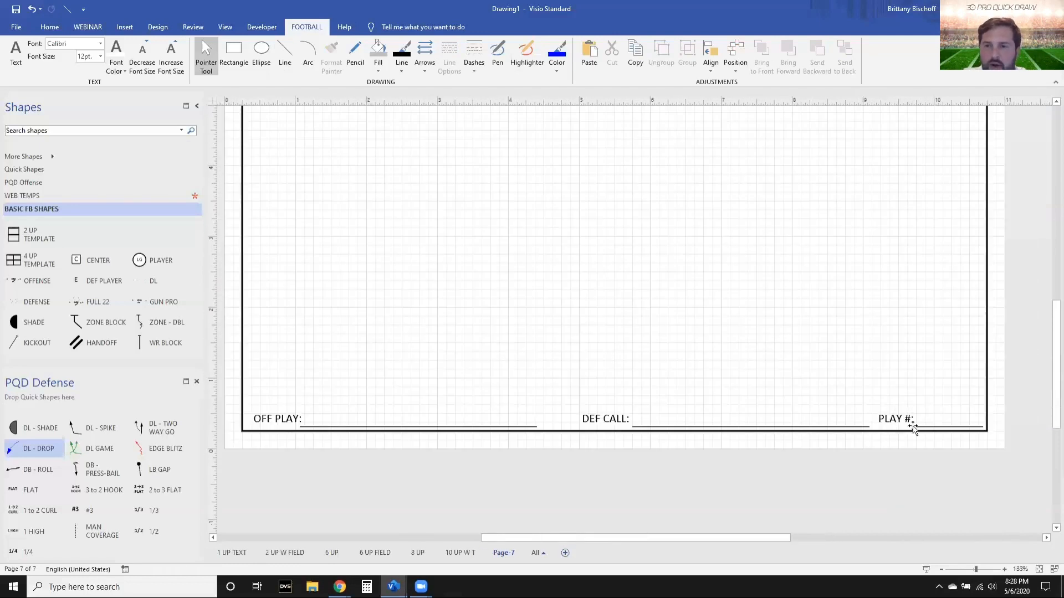
pyautogui.scroll(10, 803, 295)
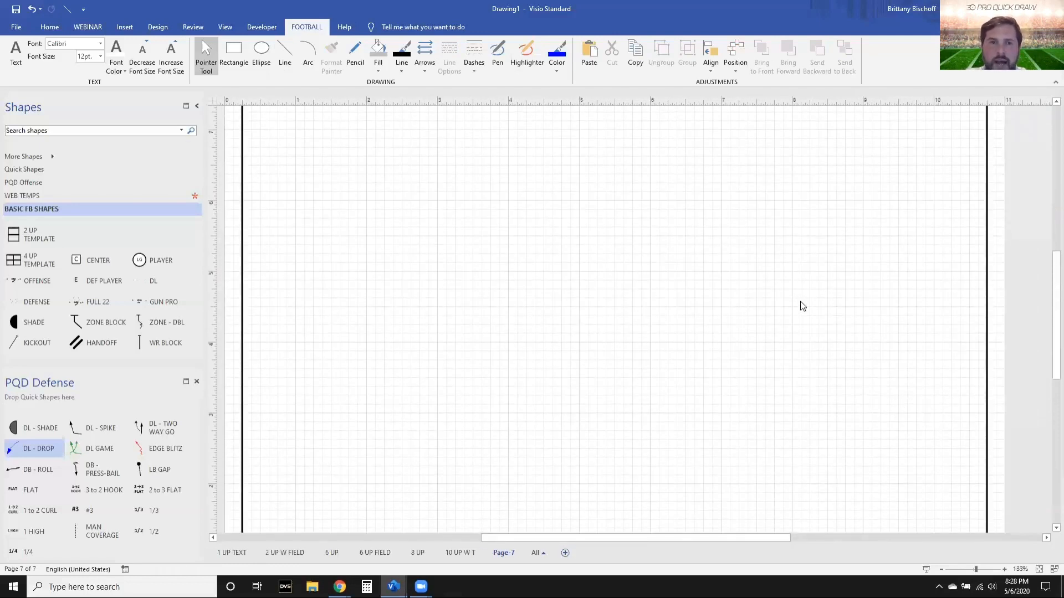
pyautogui.scroll(-10, 430, 335)
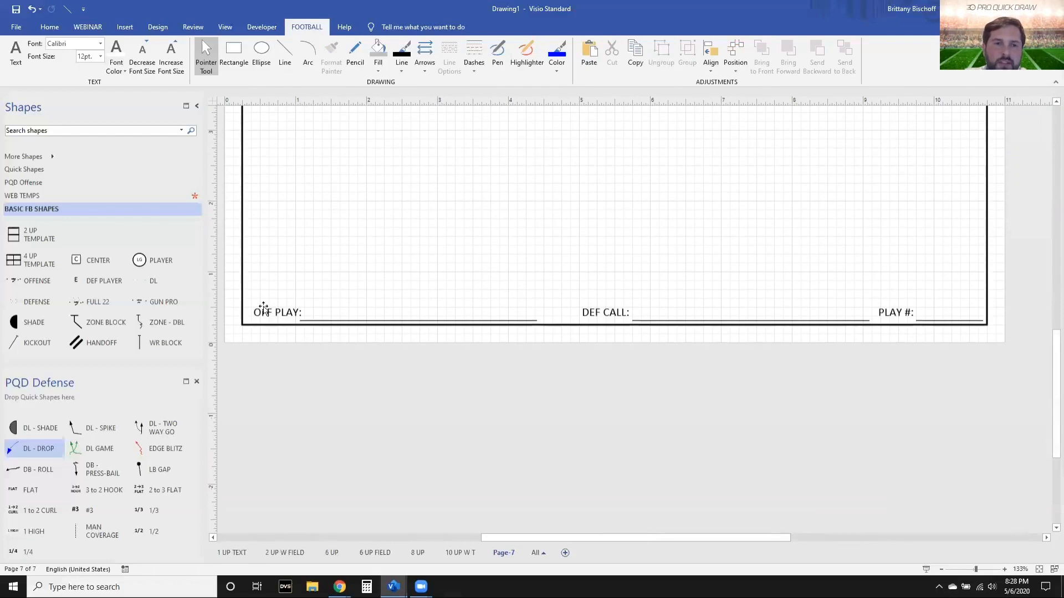
pyautogui.click(263, 312)
pyautogui.keyDown('shift'); pyautogui.click(349, 320); pyautogui.keyUp('shift')
pyautogui.keyDown('ctrl'); pyautogui.moveTo(351, 320); pyautogui.dragTo(366, 156); pyautogui.keyUp('ctrl')
pyautogui.scroll(3, 332, 238)
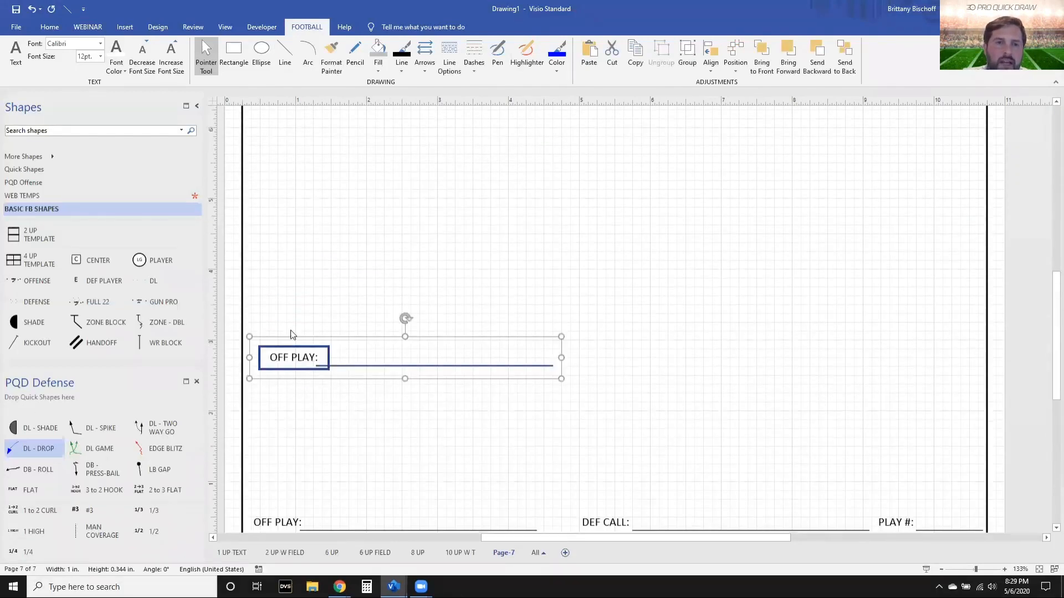
pyautogui.moveTo(292, 358); pyautogui.dragTo(310, 171)
pyautogui.scroll(3, 307, 246)
pyautogui.moveTo(301, 348); pyautogui.dragTo(268, 158)
pyautogui.click(244, 166)
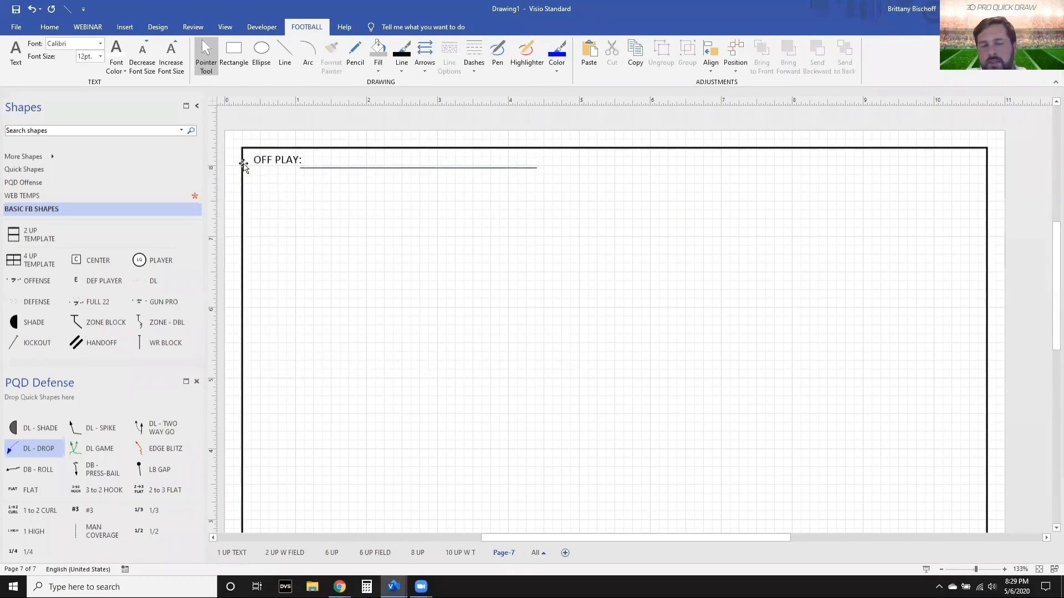
# Change the copied upper-left label's text to "D&D" and shorten its line to about 0.96 in.
pyautogui.click(278, 164)
pyautogui.write('D&D')
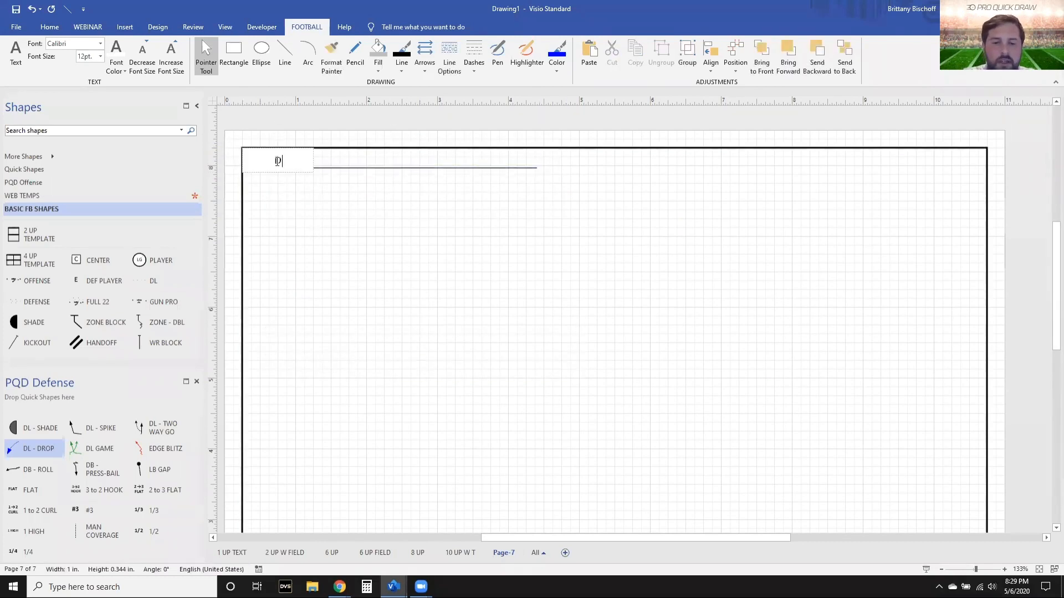
pyautogui.click(423, 168)
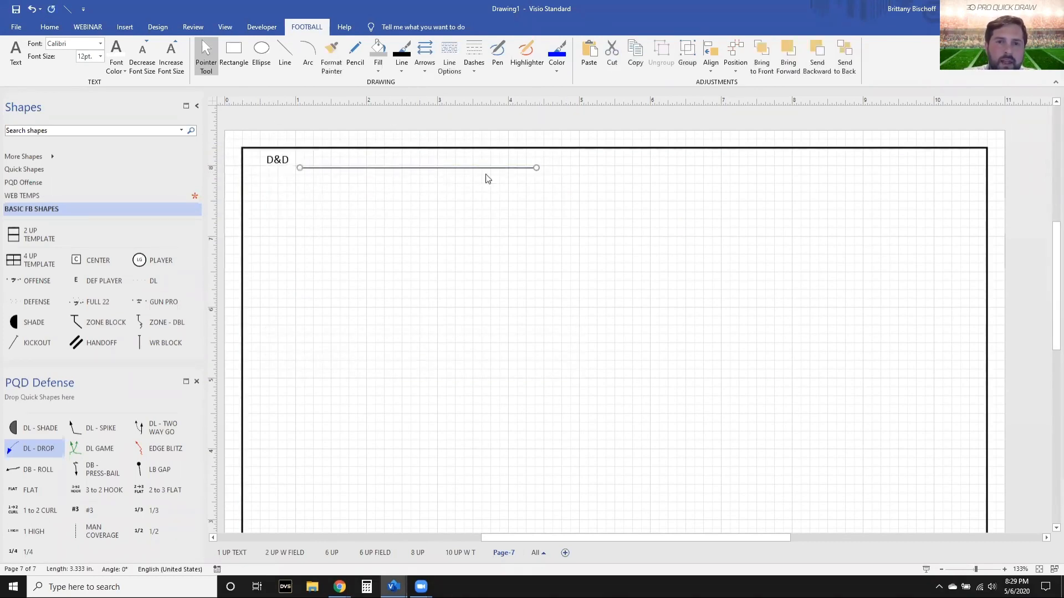
pyautogui.moveTo(533, 168); pyautogui.dragTo(368, 168)
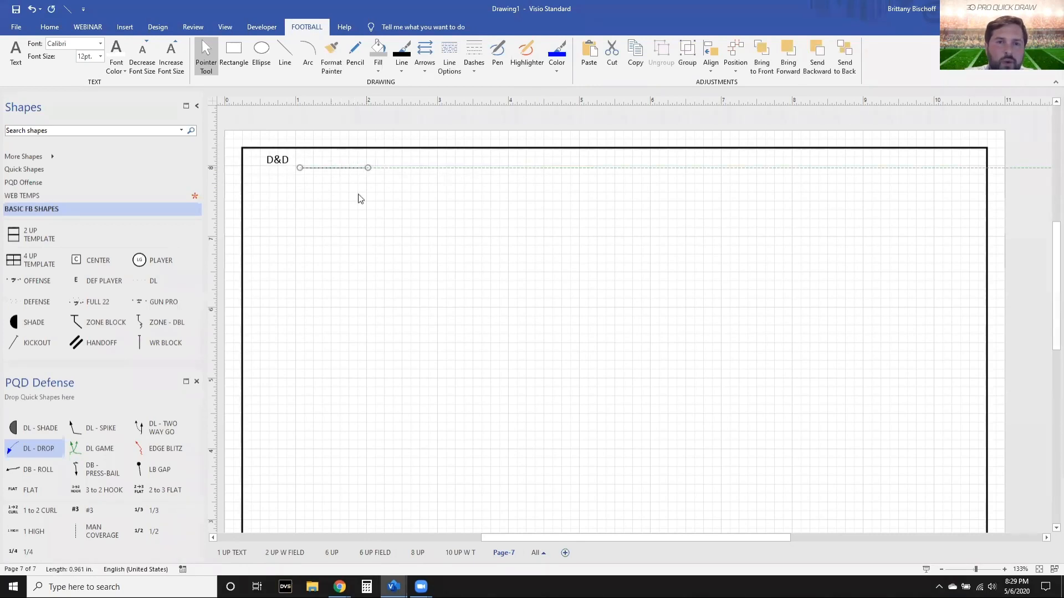
pyautogui.click(358, 194)
# Copy the "D&D" label and its line to the middle of the card's upper edge and change the copy's text to "YL:".
pyautogui.click(273, 165)
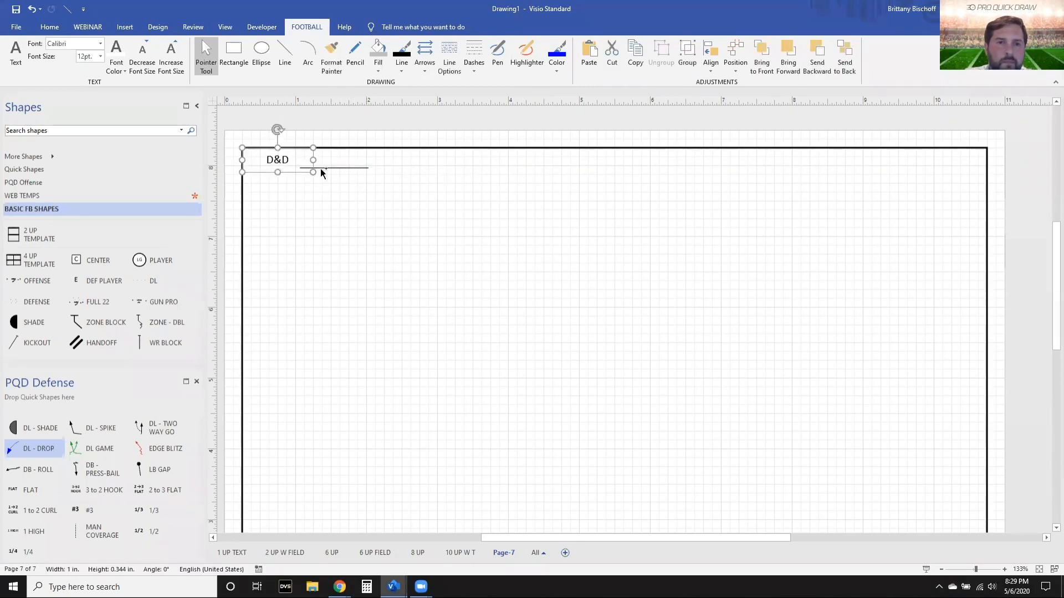
pyautogui.keyDown('shift'); pyautogui.click(300, 168); pyautogui.keyUp('shift')
pyautogui.moveTo(292, 161); pyautogui.dragTo(561, 167)
pyautogui.write('YL:')
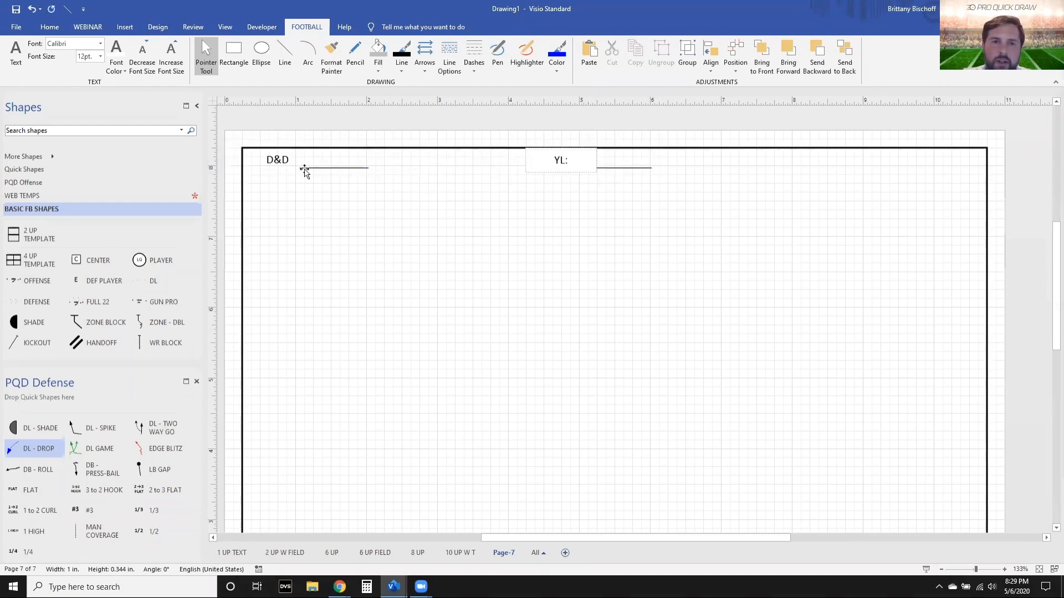
# Add a colon to the end of the "D&D" label.
pyautogui.click(286, 160)
pyautogui.click(289, 160)
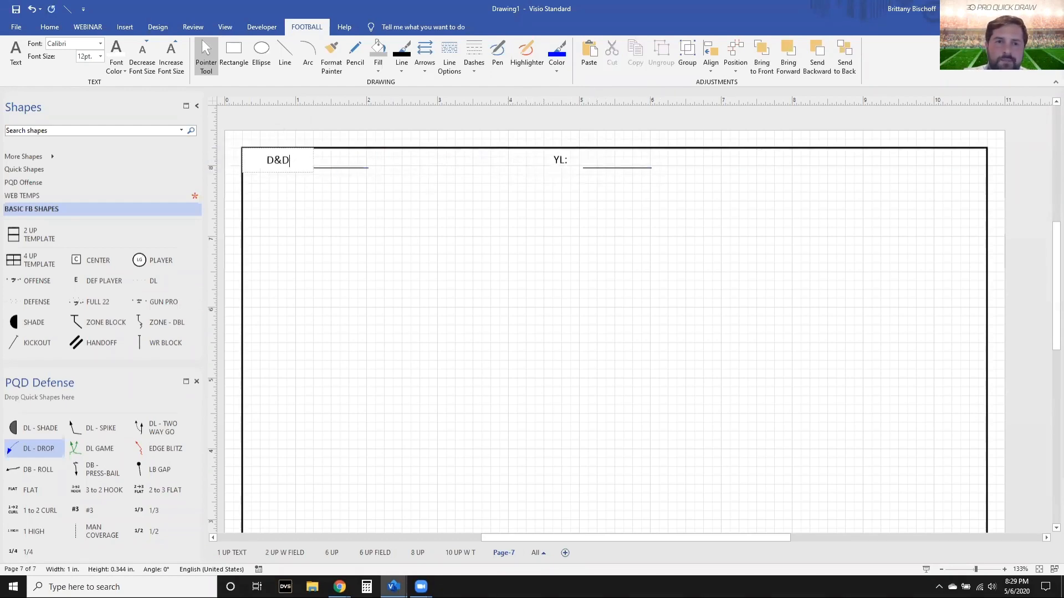
pyautogui.write(':')
pyautogui.click(552, 185)
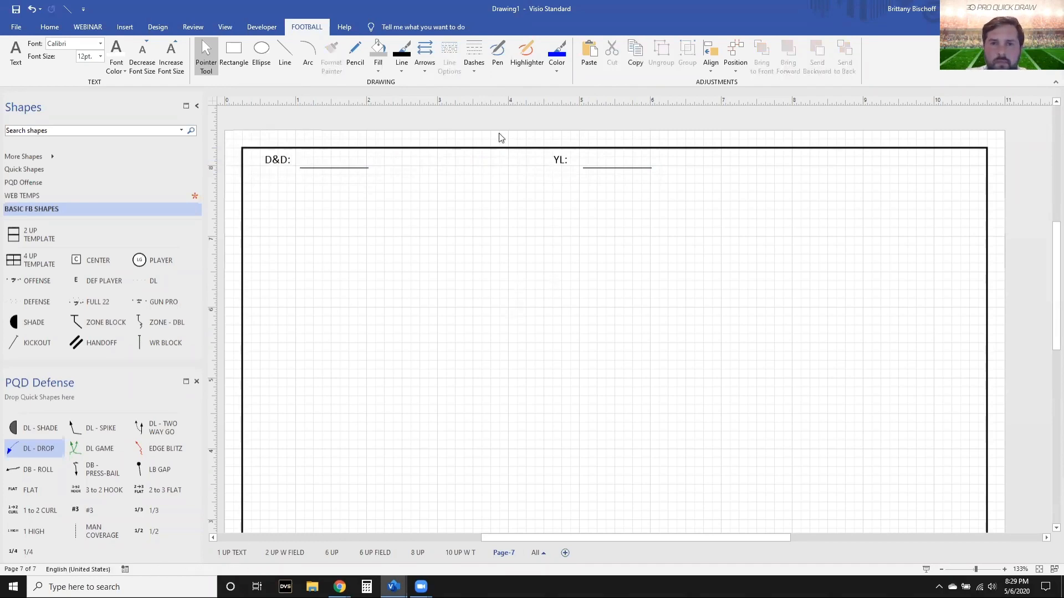
# Copy the "YL:" label and its line towards the card's upper-right corner and change the copy's text to "PRACTICE PERIOD:".
pyautogui.moveTo(498, 133); pyautogui.dragTo(750, 190)
pyautogui.hscroll(5, 430, 175)
pyautogui.moveTo(380, 165); pyautogui.dragTo(568, 165)
pyautogui.click(574, 162)
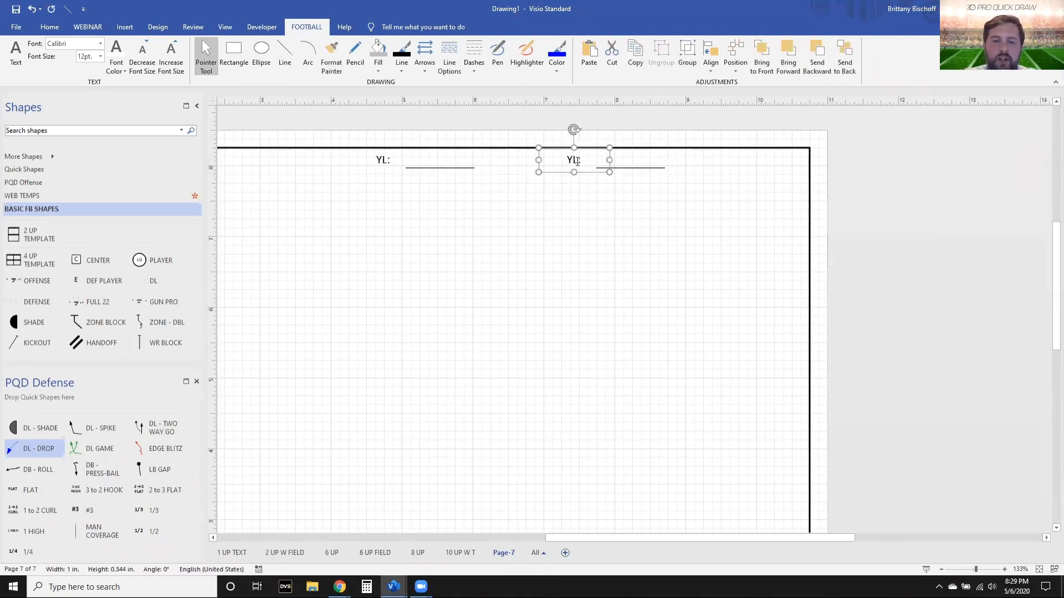
pyautogui.write('PRACTICE PERIOD:')
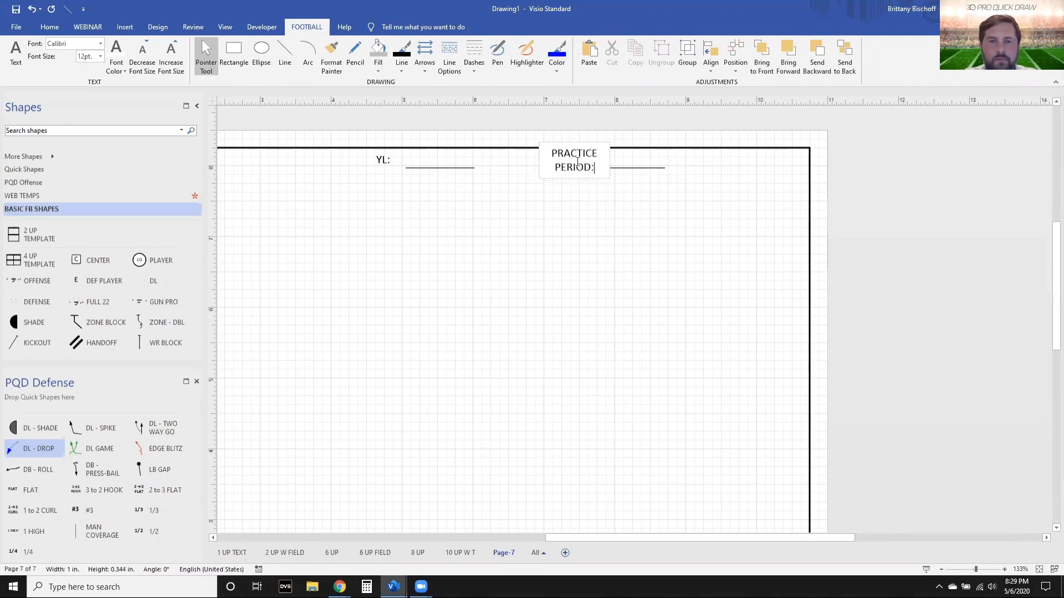
# Widen the "PRACTICE PERIOD:" text box so its text fits on one line and move its blank line to the label's end.
pyautogui.click(572, 239)
pyautogui.click(593, 168)
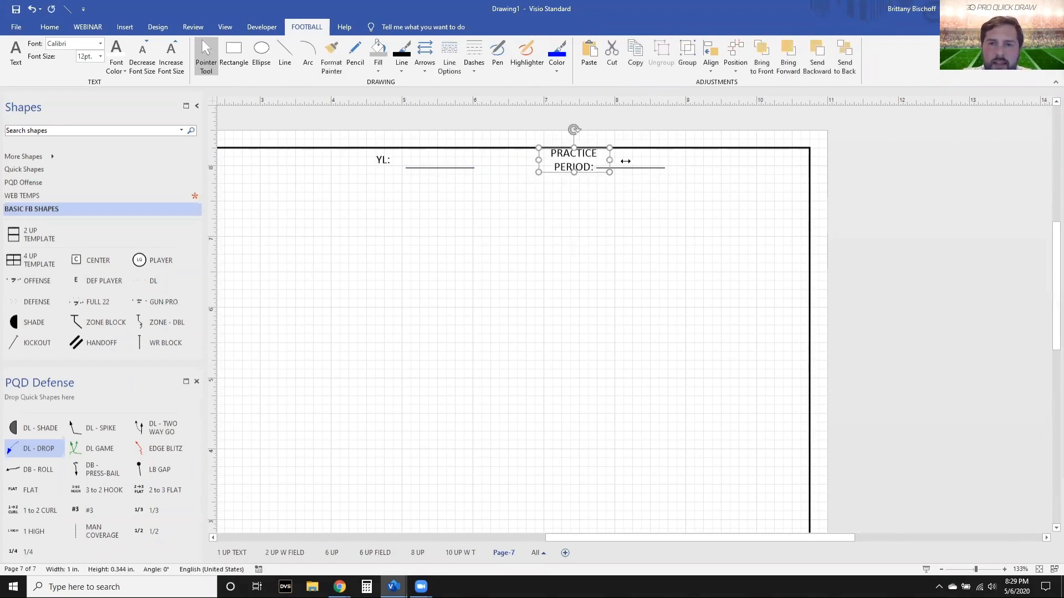
pyautogui.moveTo(625, 161); pyautogui.dragTo(702, 169)
pyautogui.click(648, 169)
pyautogui.click(666, 297)
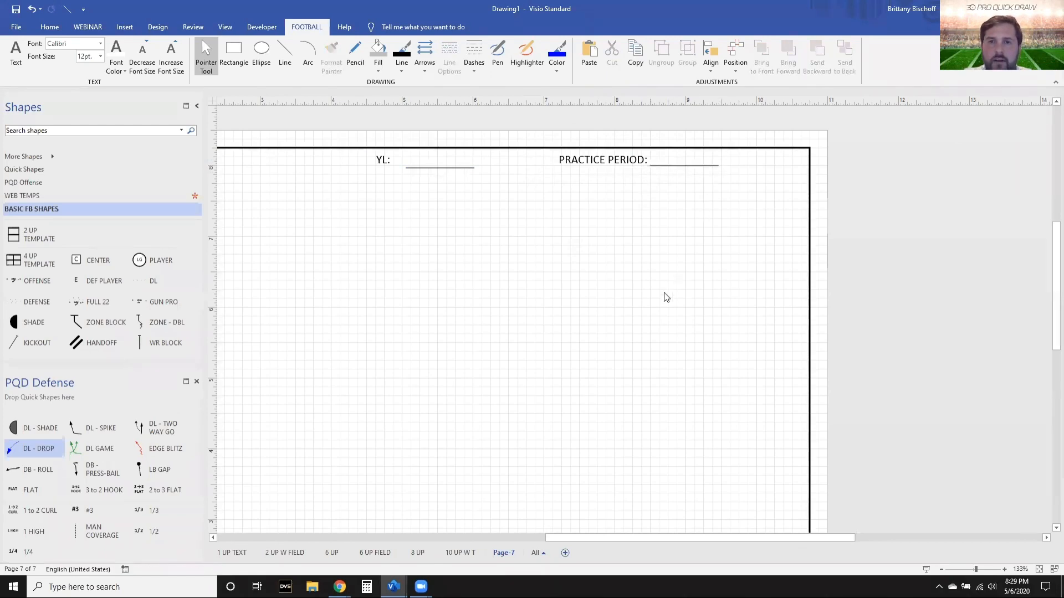
# Move the "PRACTICE PERIOD:" label together with its line right until the line ends just inside the border.
pyautogui.scroll(-3, 666, 298)
pyautogui.scroll(1, 665, 298)
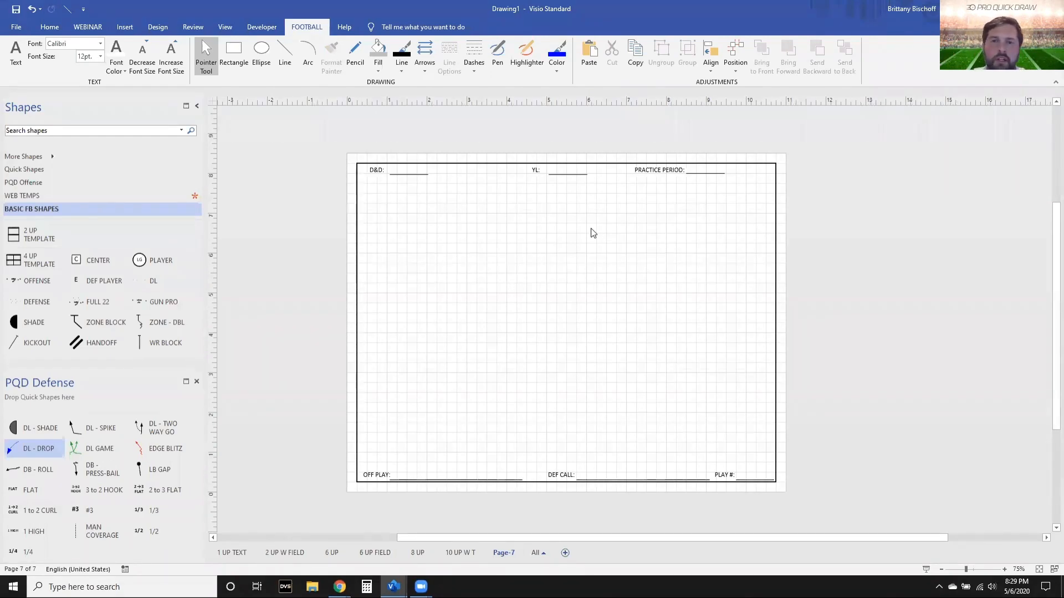
pyautogui.moveTo(624, 204); pyautogui.dragTo(758, 139)
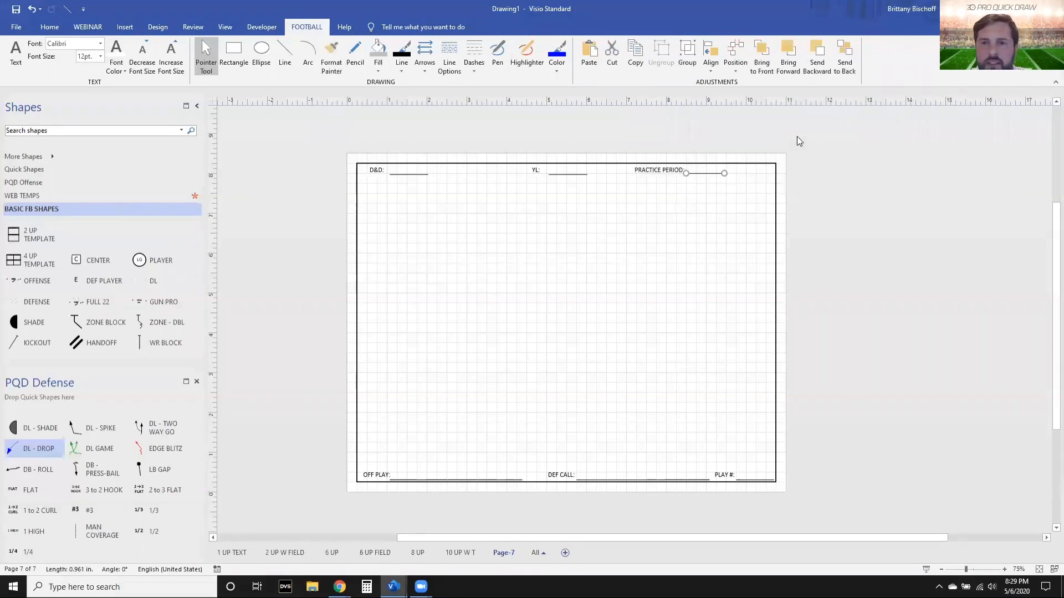
pyautogui.keyDown('shift'); pyautogui.click(660, 170); pyautogui.keyUp('shift')
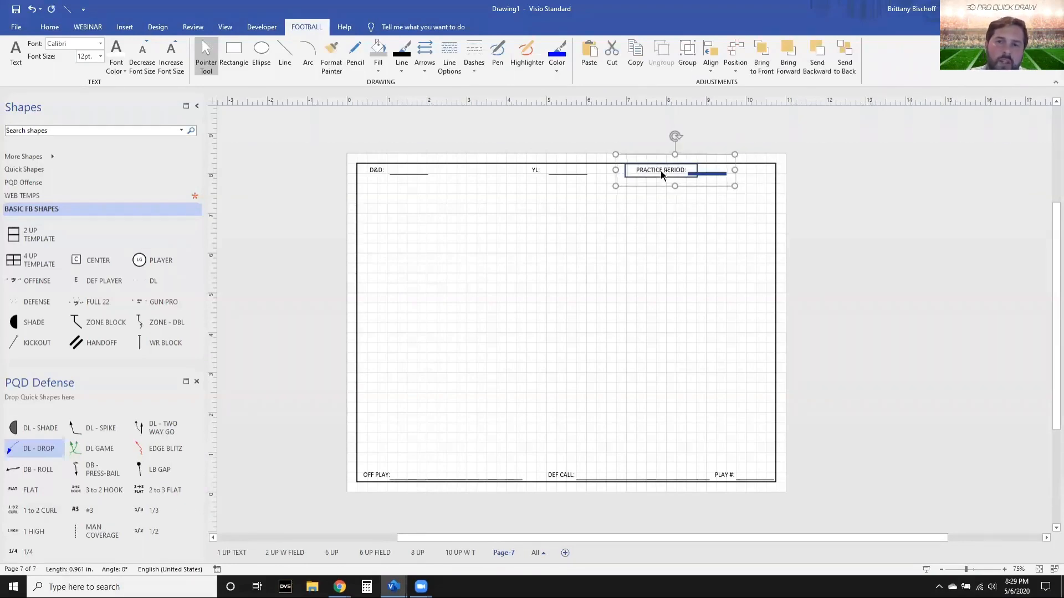
pyautogui.press('Right')
pyautogui.press('Right')
pyautogui.press('Right')
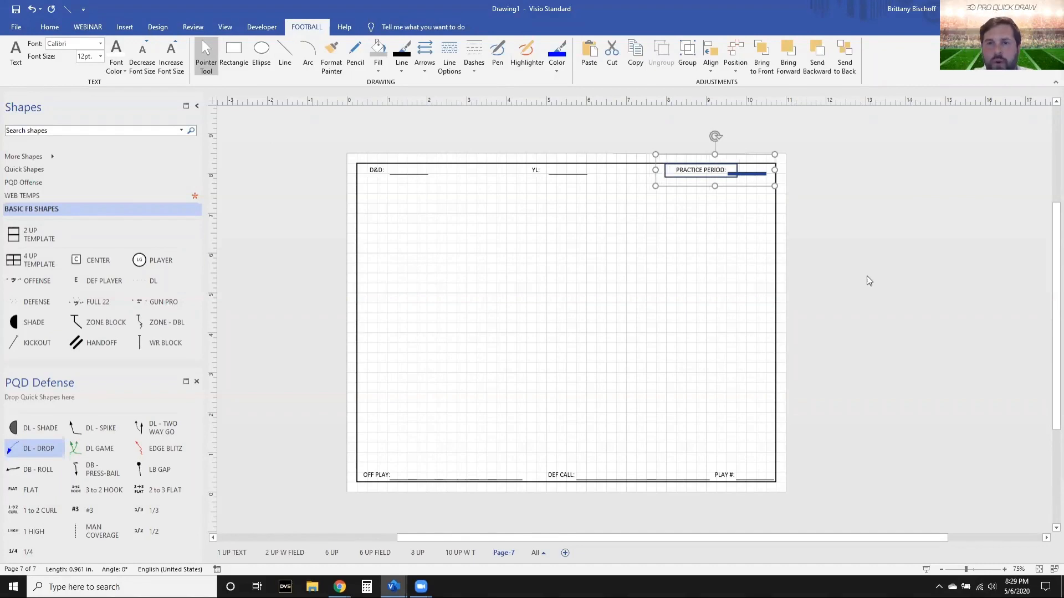
pyautogui.click(865, 276)
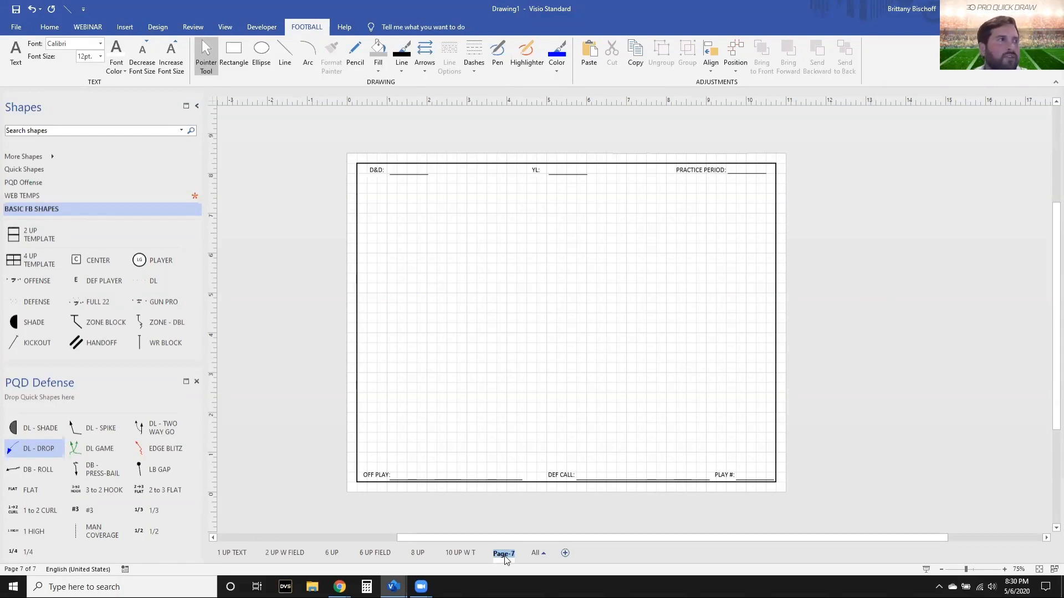
# Rename the page as "SC BASIC" and add a new page after it containing the same card template.
pyautogui.write('sc')
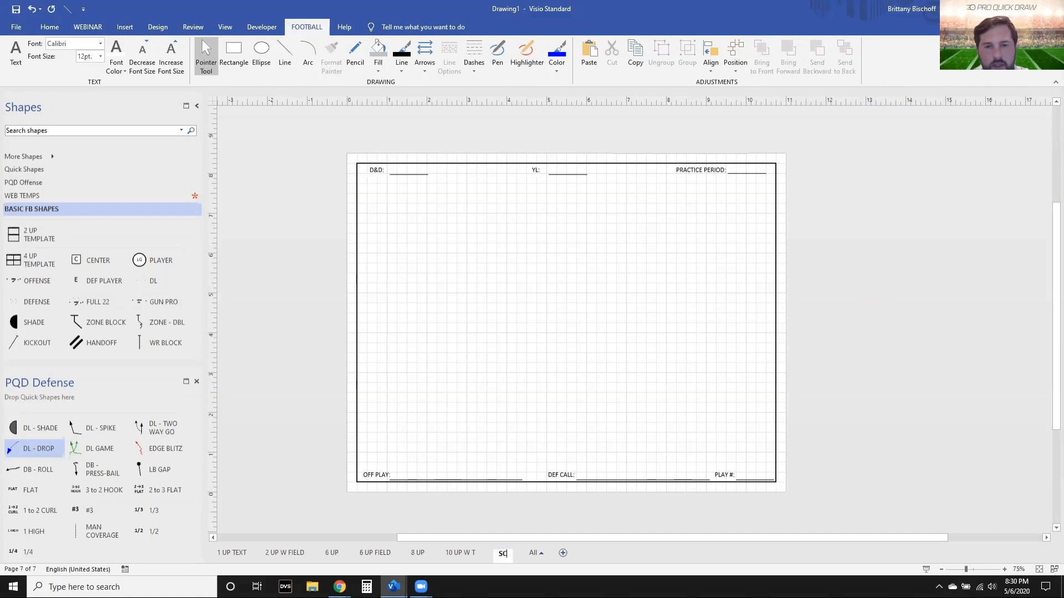
pyautogui.write(' BASIC')
pyautogui.press('Return')
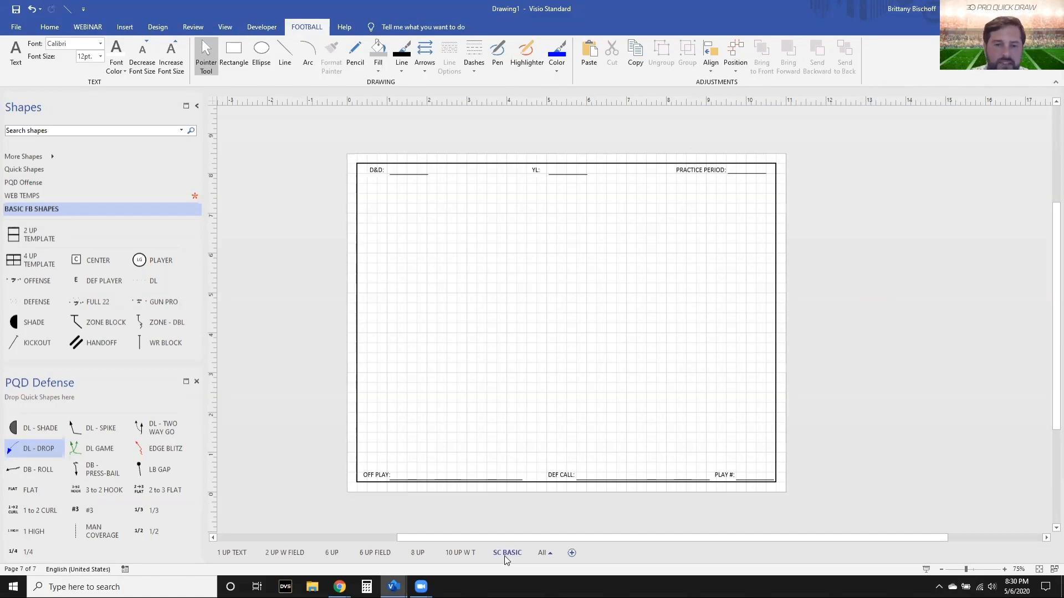
pyautogui.click(571, 553)
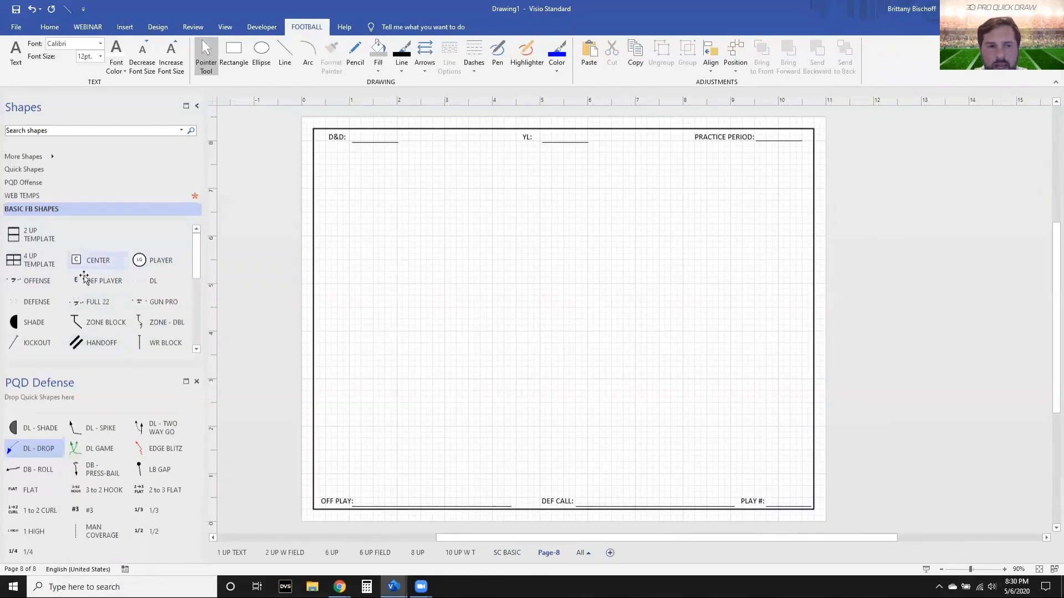
# Place the OFFENSE formation shape in the middle of the new page's card and ungroup it into individual players.
pyautogui.scroll(-1, 80, 299)
pyautogui.scroll(1, 80, 300)
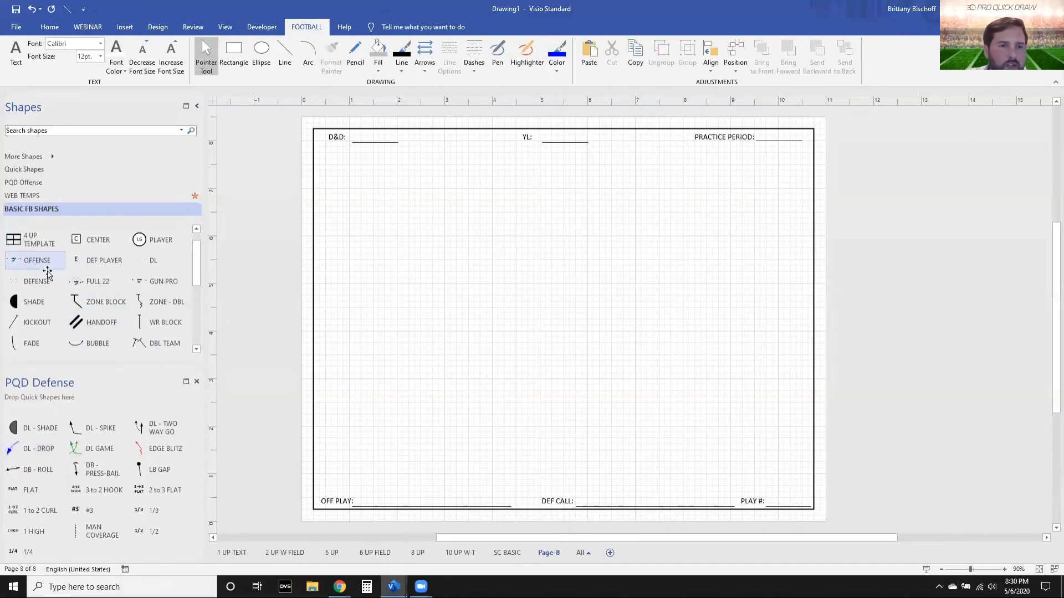
pyautogui.moveTo(44, 268); pyautogui.dragTo(563, 333)
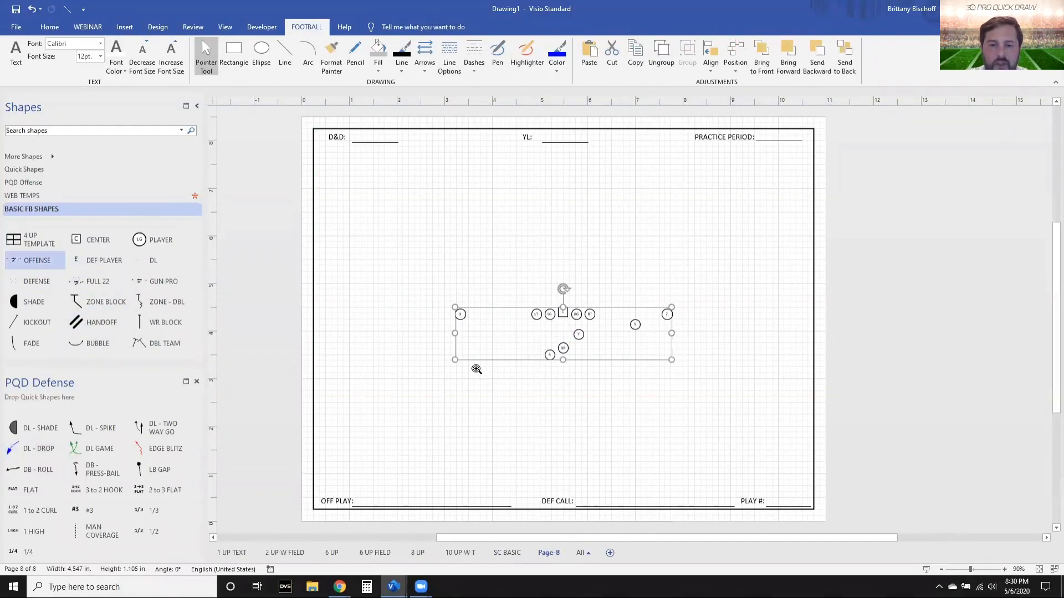
pyautogui.hotkey('ctrl', 'shift', 'u')
pyautogui.press('Return')
pyautogui.click(435, 294)
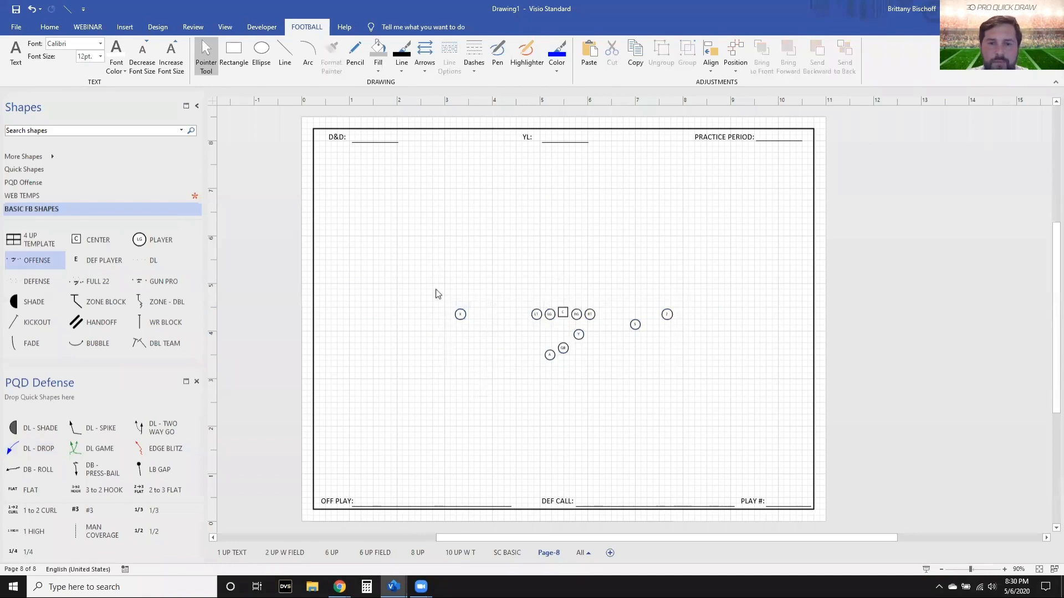
# Delete the receivers and backfield players from the formation, keeping only LT, LG, C, RG and RT.
pyautogui.click(460, 314)
pyautogui.press('Delete')
pyautogui.moveTo(595, 273); pyautogui.dragTo(697, 356)
pyautogui.press('Delete')
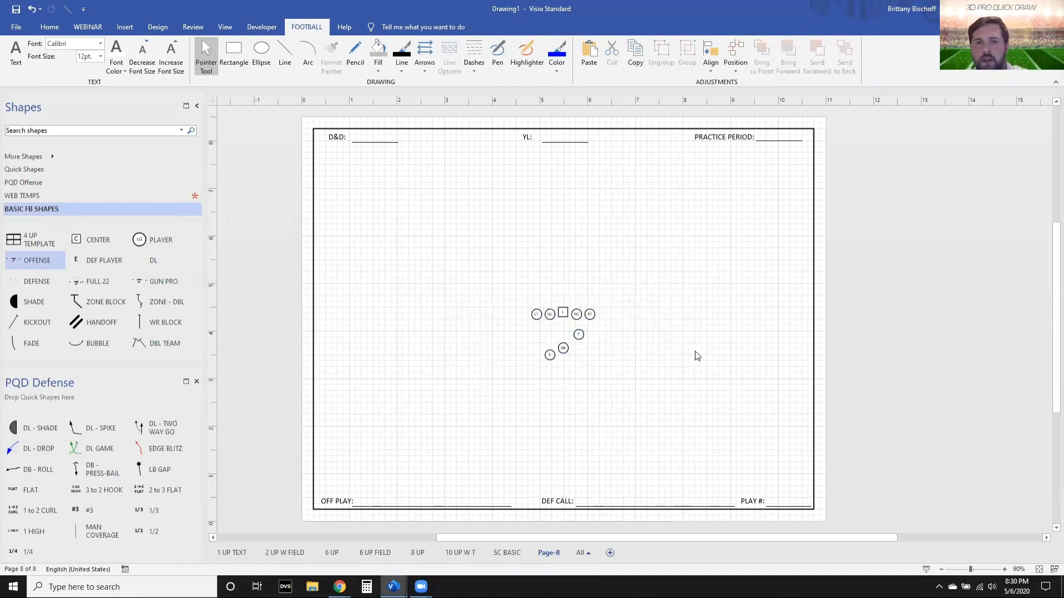
pyautogui.keyDown('ctrl'); pyautogui.scroll(2, 579, 336); pyautogui.keyUp('ctrl')
pyautogui.click(580, 331)
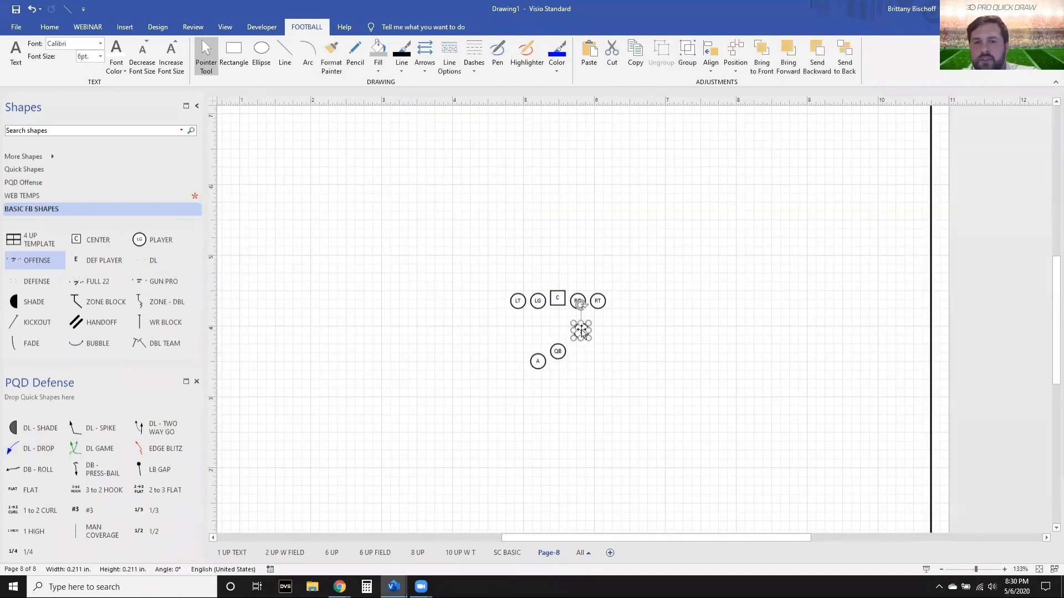
pyautogui.press('Delete')
pyautogui.click(557, 351)
pyautogui.press('Delete')
pyautogui.click(538, 361)
pyautogui.press('Delete')
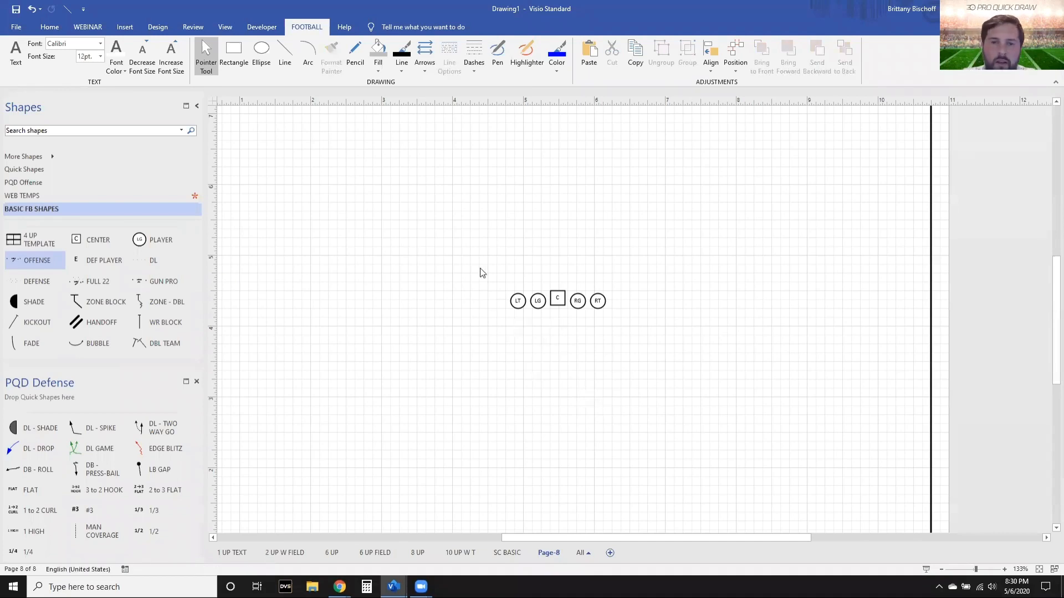
# Enlarge the five linemen shapes together to about 0.56 in each and increase their label text to 24 pt.
pyautogui.moveTo(480, 273); pyautogui.dragTo(637, 347)
pyautogui.hotkey('ctrl', 'shift', '.')
pyautogui.hotkey('ctrl', 'shift', '.')
pyautogui.hotkey('ctrl', 'shift', '.')
pyautogui.hotkey('ctrl', 'shift', '.')
pyautogui.hotkey('ctrl', 'shift', '.')
pyautogui.hotkey('ctrl', 'shift', '.')
pyautogui.hotkey('ctrl', 'shift', '.')
pyautogui.hotkey('ctrl', 'shift', '.')
pyautogui.hotkey('ctrl', 'shift', '.')
pyautogui.hotkey('ctrl', 'shift', '.')
pyautogui.hotkey('ctrl', 'shift', '.')
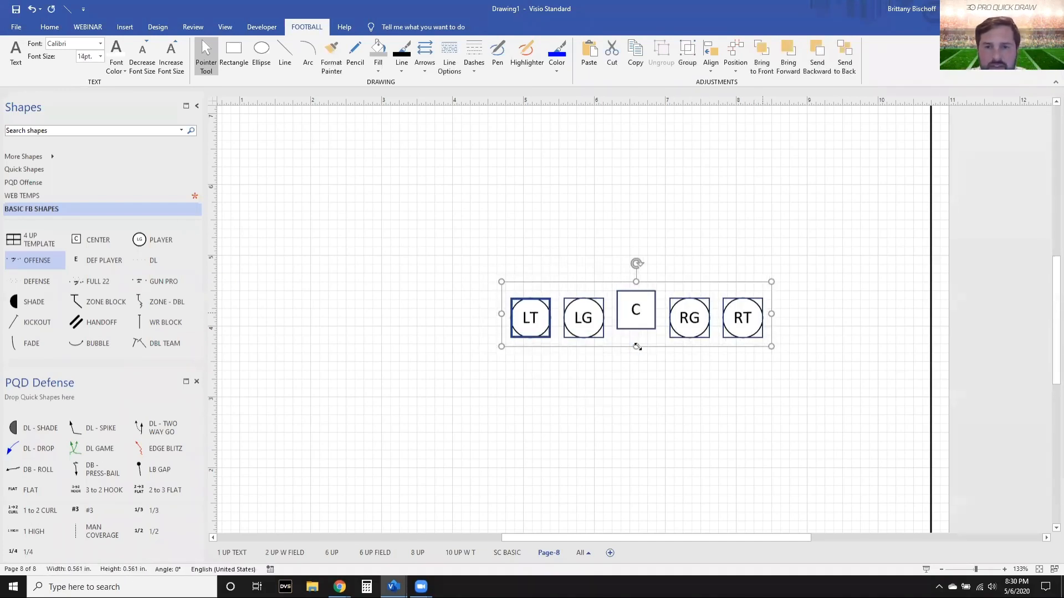
pyautogui.hotkey('ctrl', 'shift', ',')
# Draw vertical lines about 3.3 in long down the card's left and right borders, extending below its bottom edge.
pyautogui.scroll(-3, 561, 318)
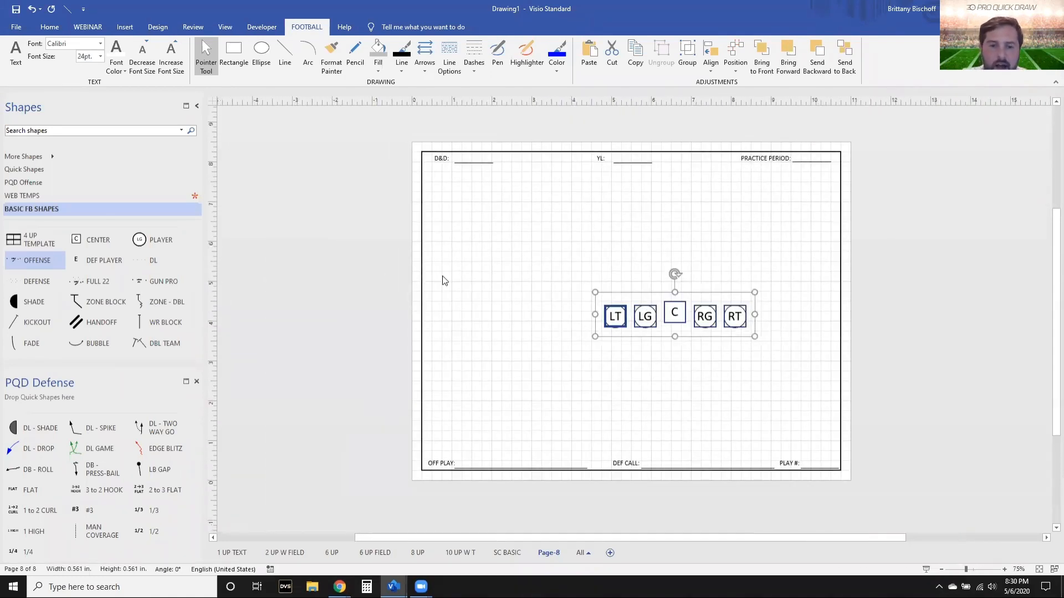
pyautogui.hotkey('ctrl', '6')
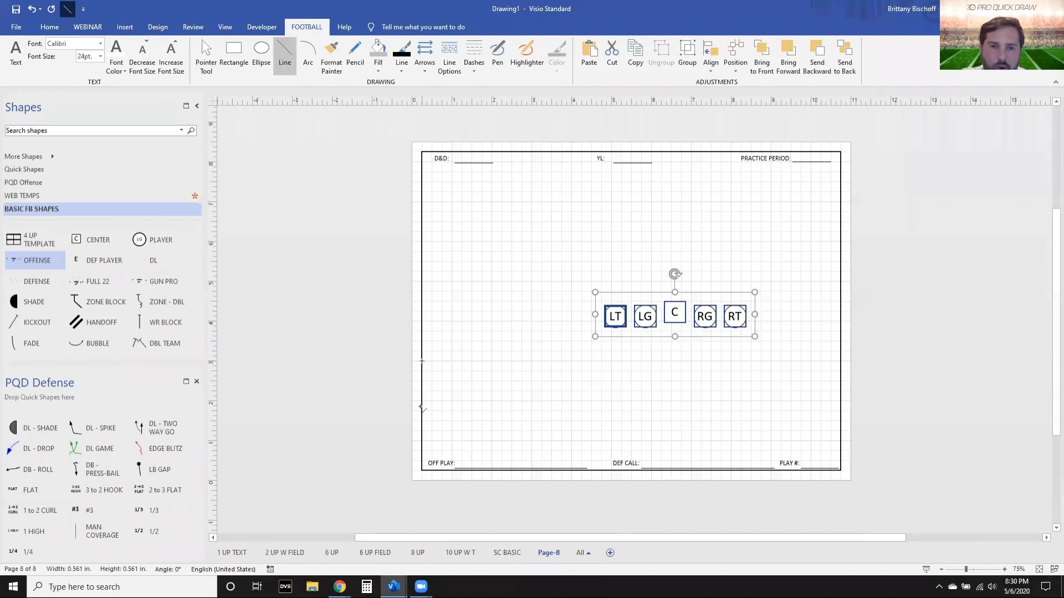
pyautogui.moveTo(419, 407); pyautogui.dragTo(421, 494)
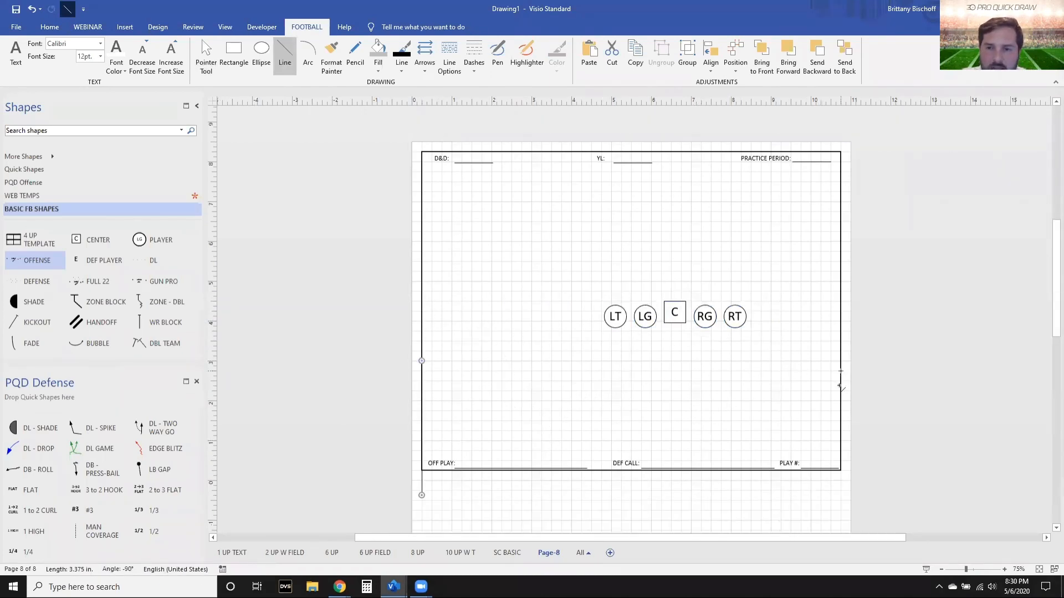
pyautogui.moveTo(840, 371)
pyautogui.mouseDown()
pyautogui.moveTo(853, 498)
pyautogui.moveTo(841, 501)
pyautogui.mouseUp()
pyautogui.hotkey('ctrl', '1')
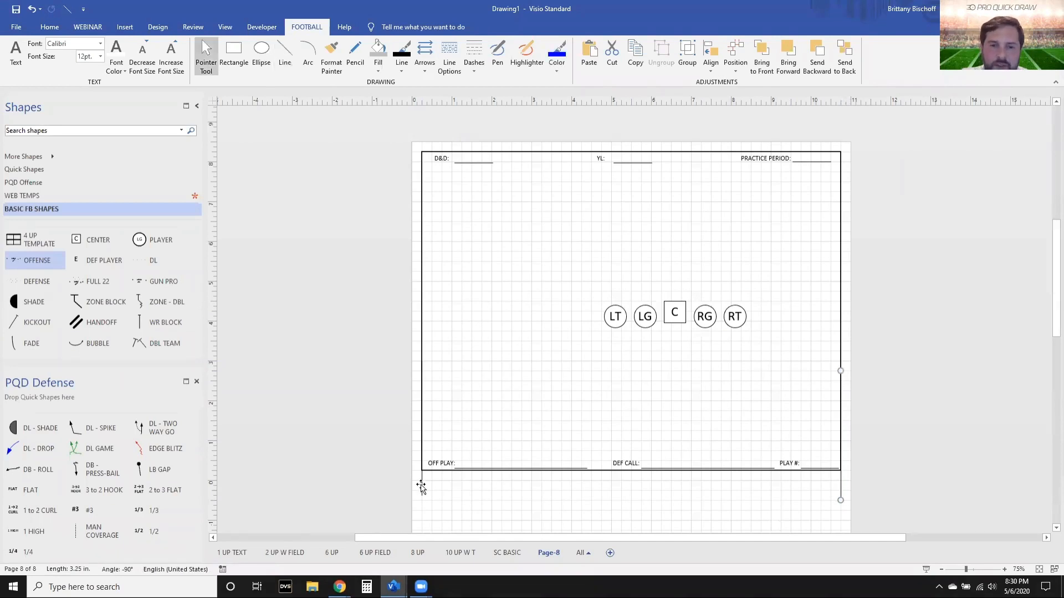
pyautogui.click(421, 491)
pyautogui.keyDown('shift'); pyautogui.click(683, 315); pyautogui.keyUp('shift')
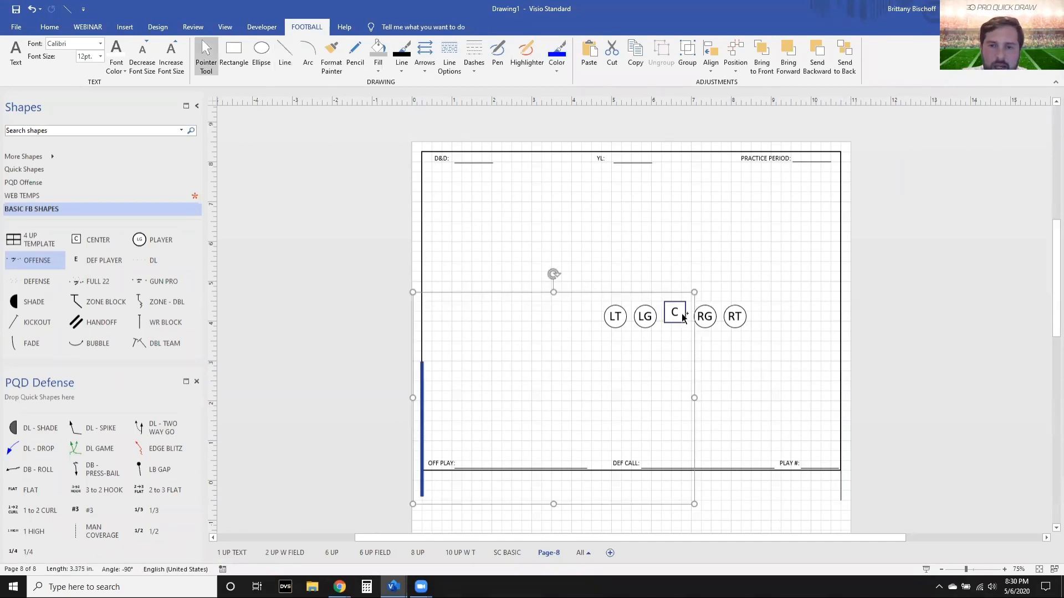
pyautogui.click(498, 347)
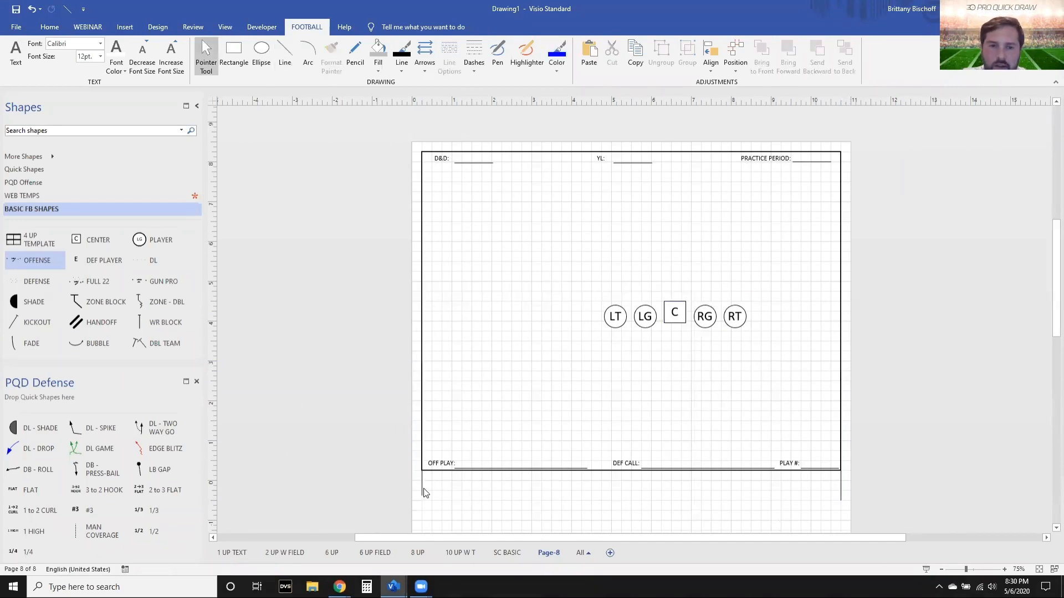
# Distribute the linemen group horizontally between the vertical lines on the card's left and right borders so it sits centred.
pyautogui.moveTo(557, 272); pyautogui.dragTo(808, 368)
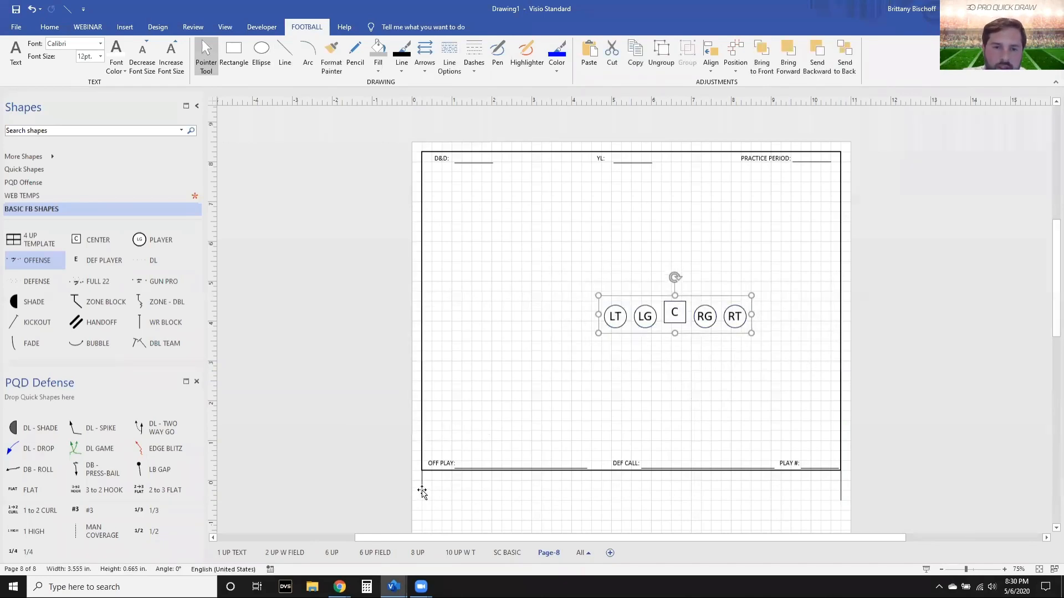
pyautogui.click(422, 492)
pyautogui.keyDown('shift'); pyautogui.click(647, 308); pyautogui.keyUp('shift')
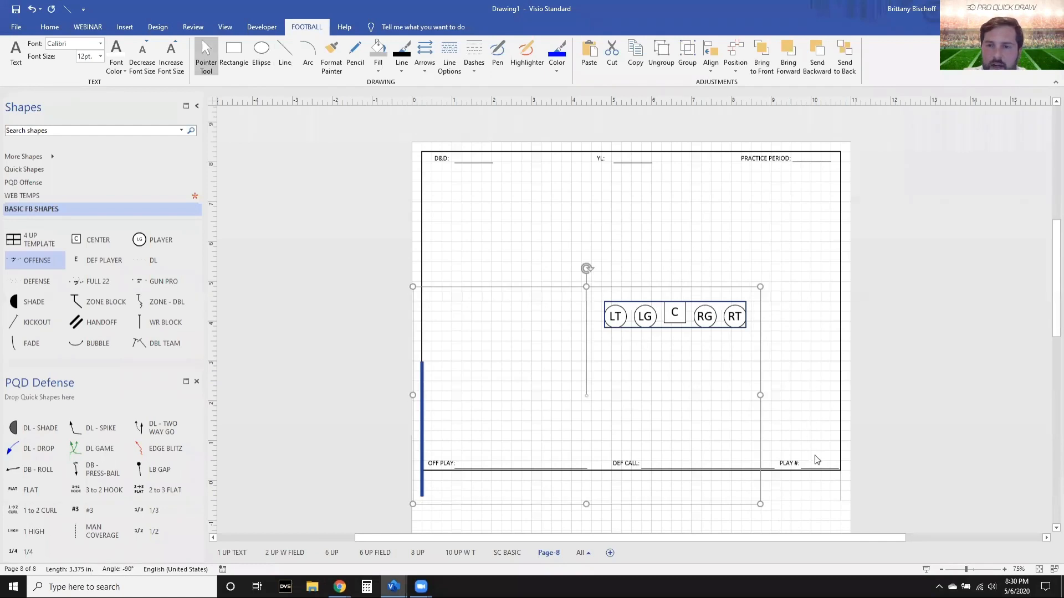
pyautogui.keyDown('shift'); pyautogui.click(840, 489); pyautogui.keyUp('shift')
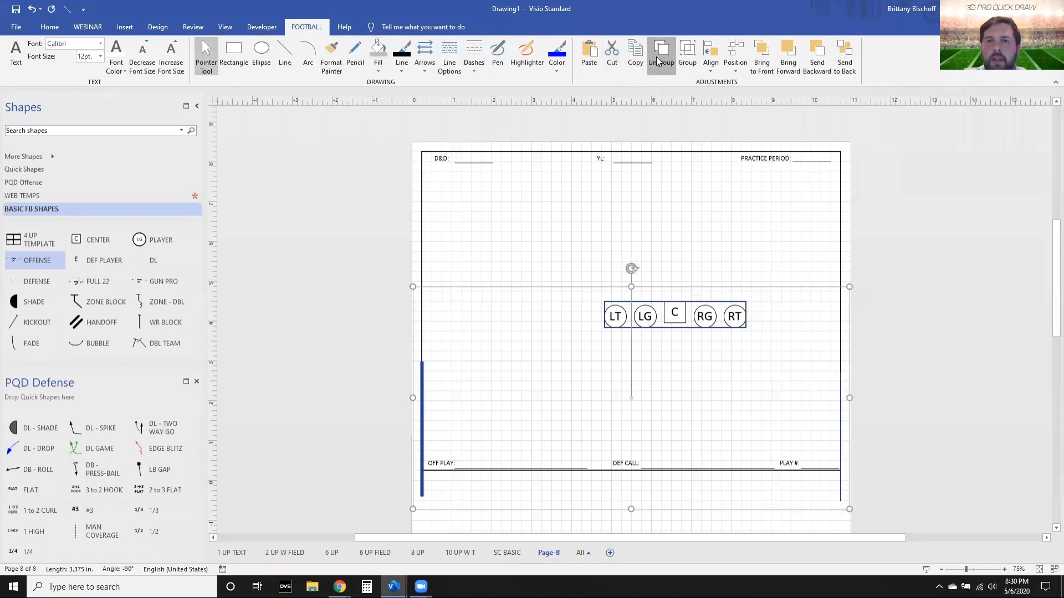
pyautogui.click(735, 62)
pyautogui.click(759, 135)
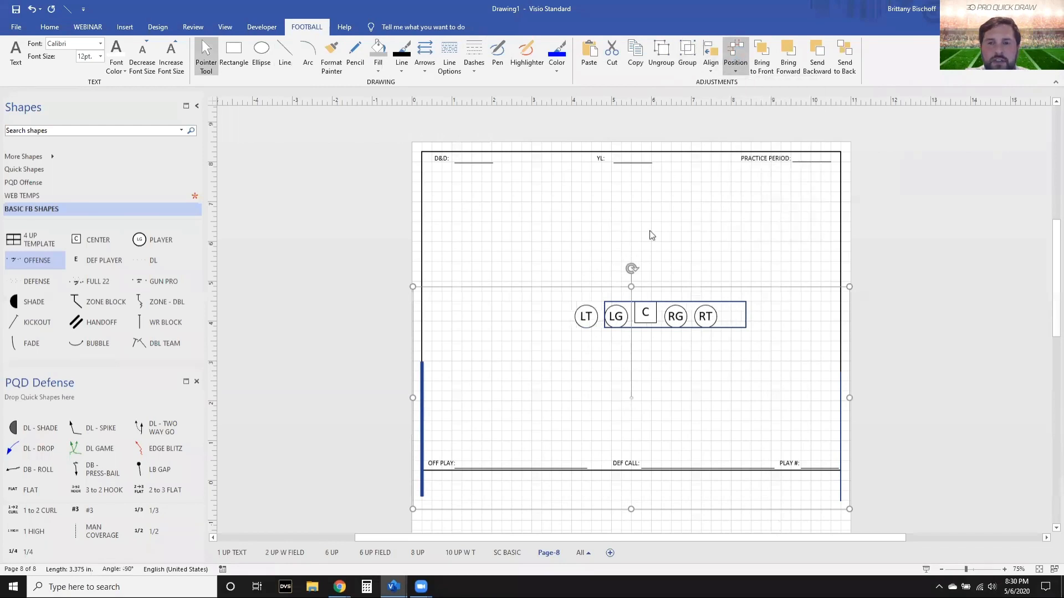
pyautogui.click(676, 376)
# Move the linemen group straight down into the card's lower part, about 2 in above the bottom border.
pyautogui.click(631, 315)
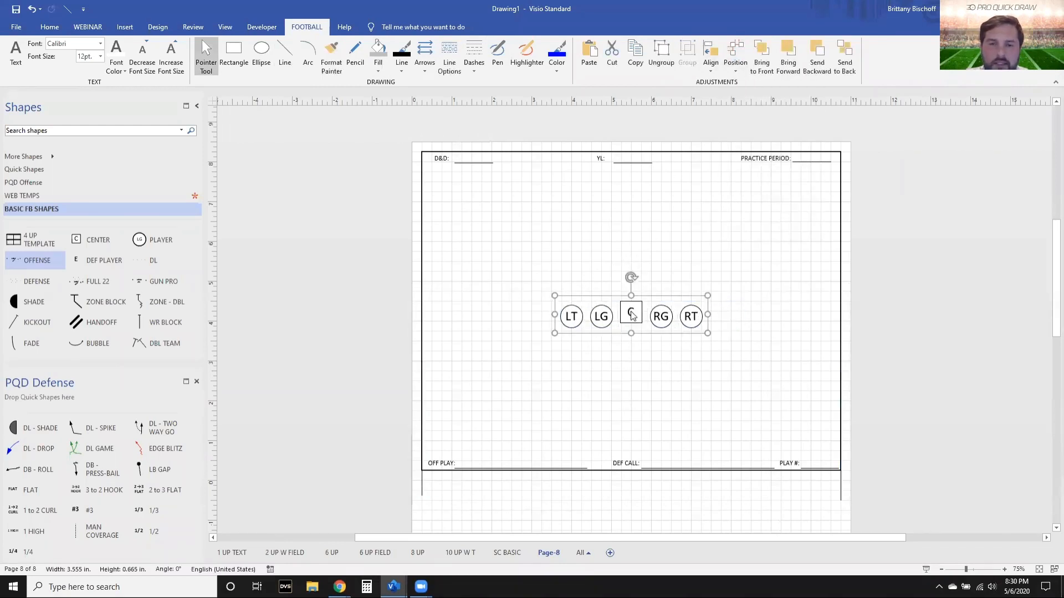
pyautogui.press('Down')
pyautogui.press('Down')
pyautogui.press('Down')
pyautogui.press('Down')
pyautogui.press('Down')
pyautogui.press('Down')
pyautogui.press('Down')
pyautogui.press('Down')
pyautogui.press('Down')
pyautogui.press('Down')
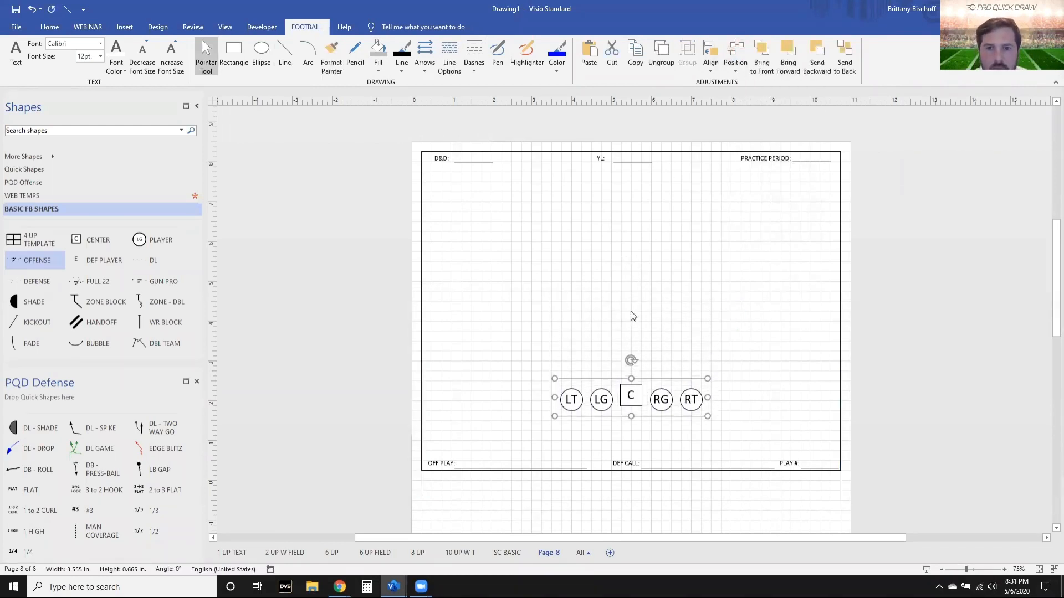
pyautogui.press('Up')
pyautogui.press('Up')
pyautogui.press('Up')
pyautogui.press('Up')
pyautogui.press('Up')
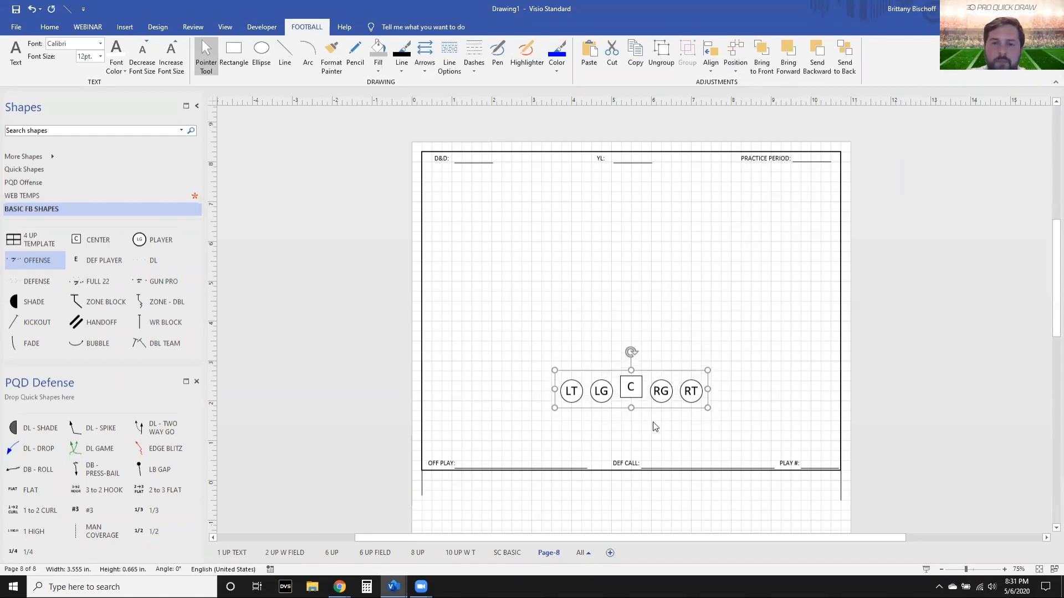
pyautogui.click(654, 427)
# Delete both vertical helper lines extending below the card's left and right borders.
pyautogui.hscroll(2, 609, 405)
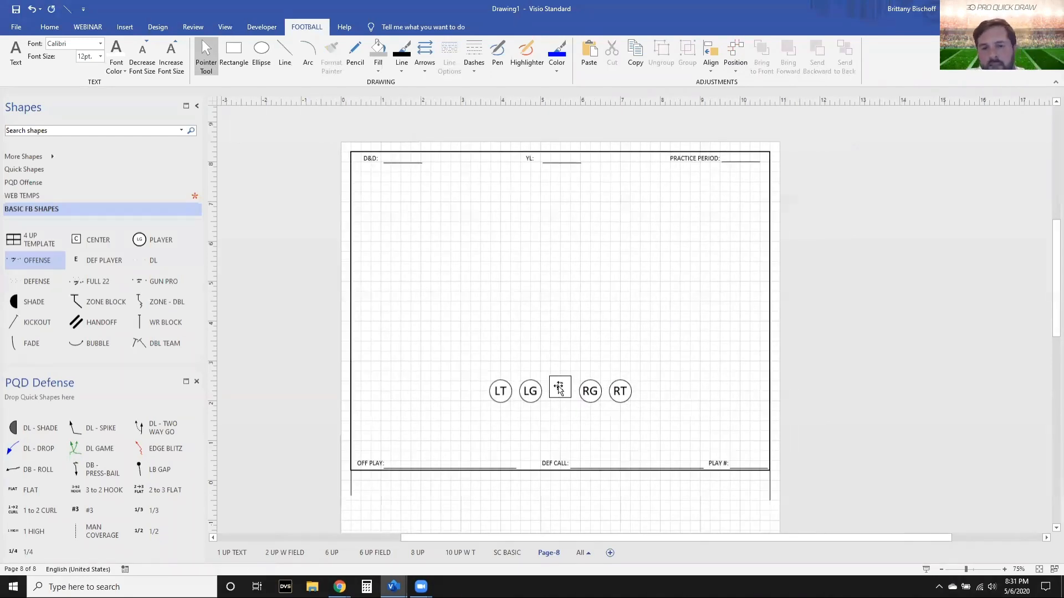
pyautogui.click(352, 488)
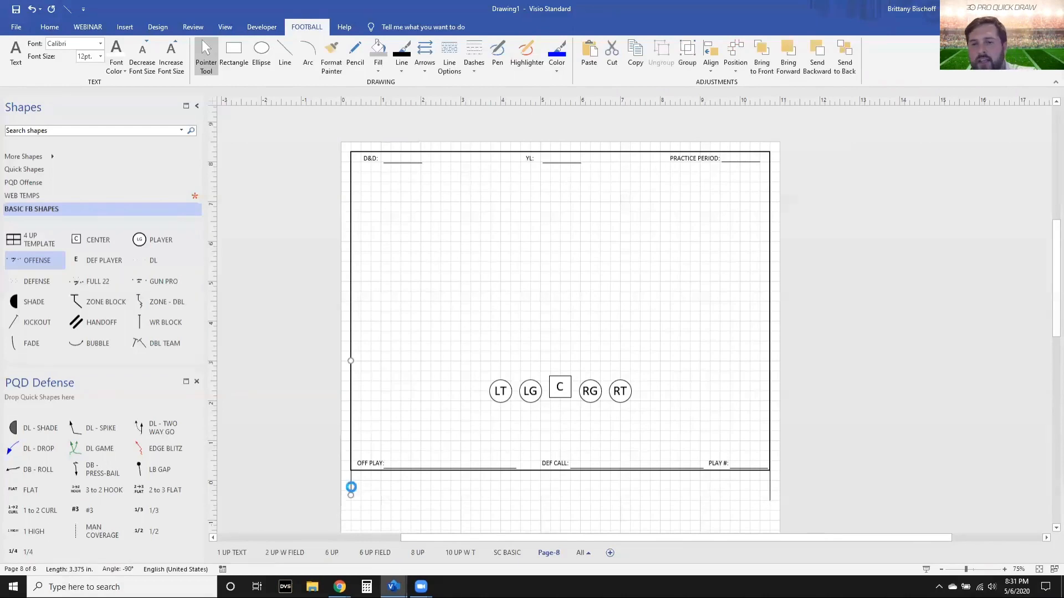
pyautogui.press('Delete')
pyautogui.click(770, 485)
pyautogui.press('Delete')
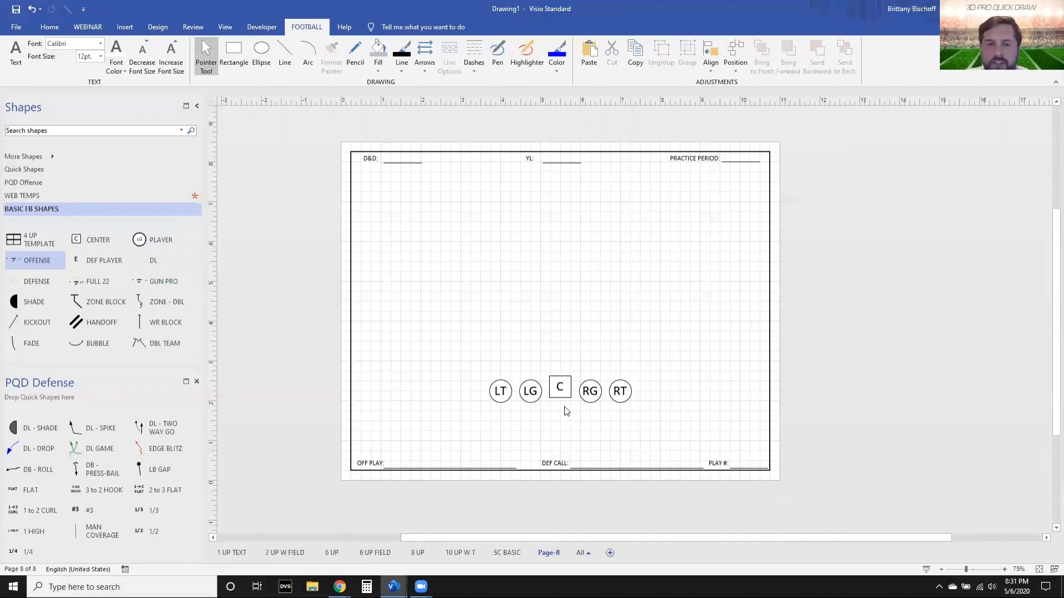
pyautogui.scroll(2, 564, 407)
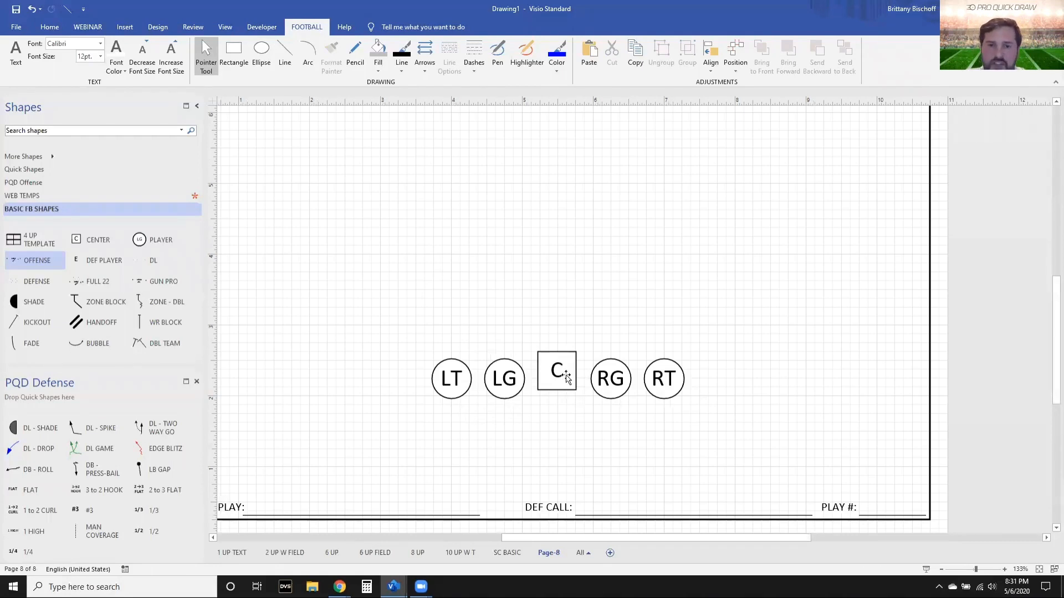
pyautogui.keyDown('ctrl'); pyautogui.scroll(-3, 558, 373); pyautogui.keyUp('ctrl')
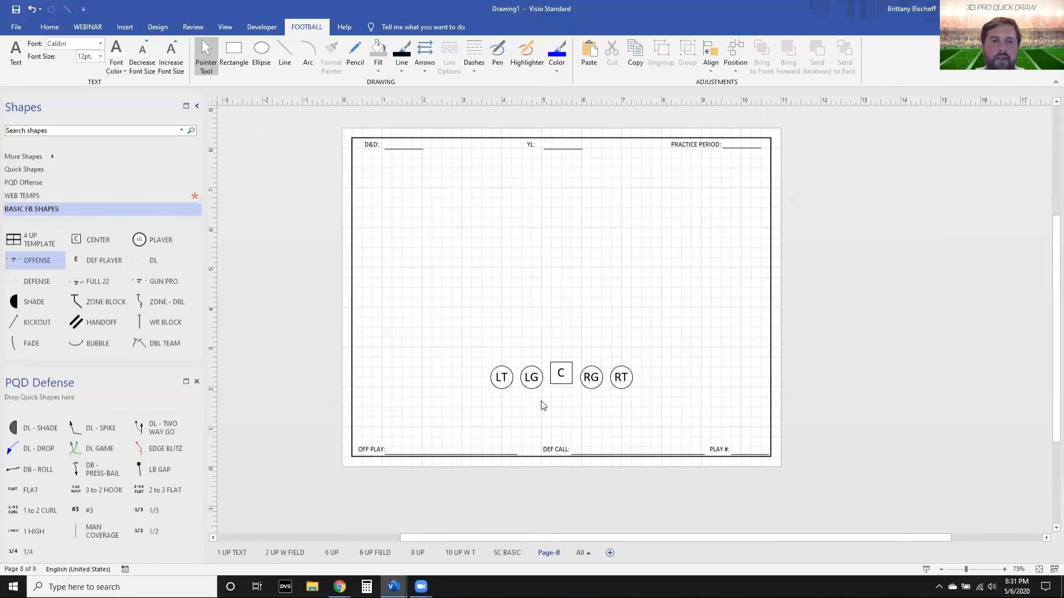
# Draw a circle about 0.66 in across near the card's lower left border and fill it red.
pyautogui.moveTo(147, 241); pyautogui.dragTo(392, 395)
pyautogui.press('Delete')
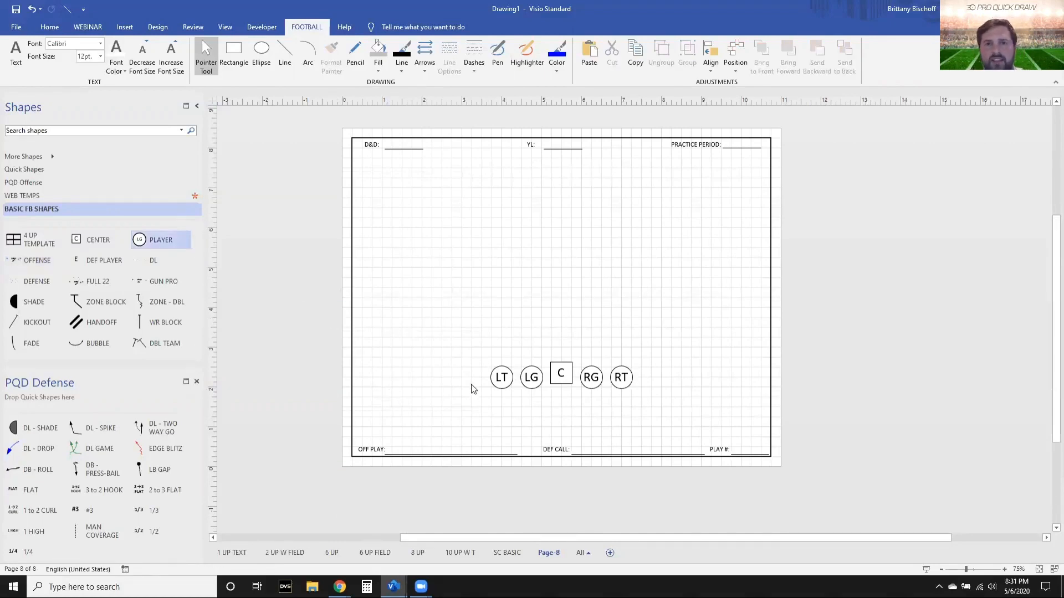
pyautogui.click(268, 55)
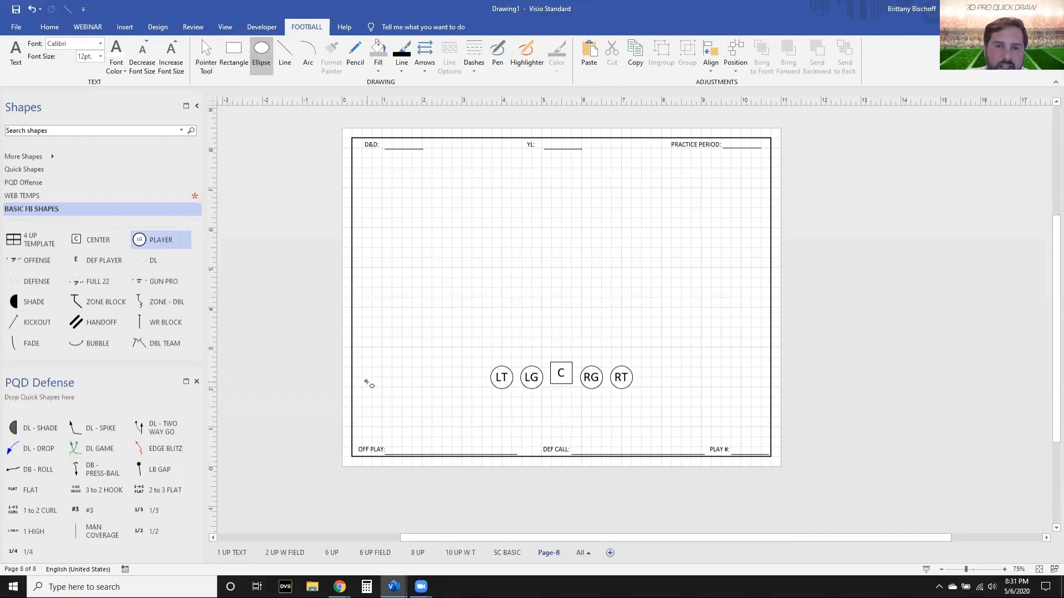
pyautogui.moveTo(368, 378); pyautogui.dragTo(394, 403)
pyautogui.hotkey('ctrl', '1')
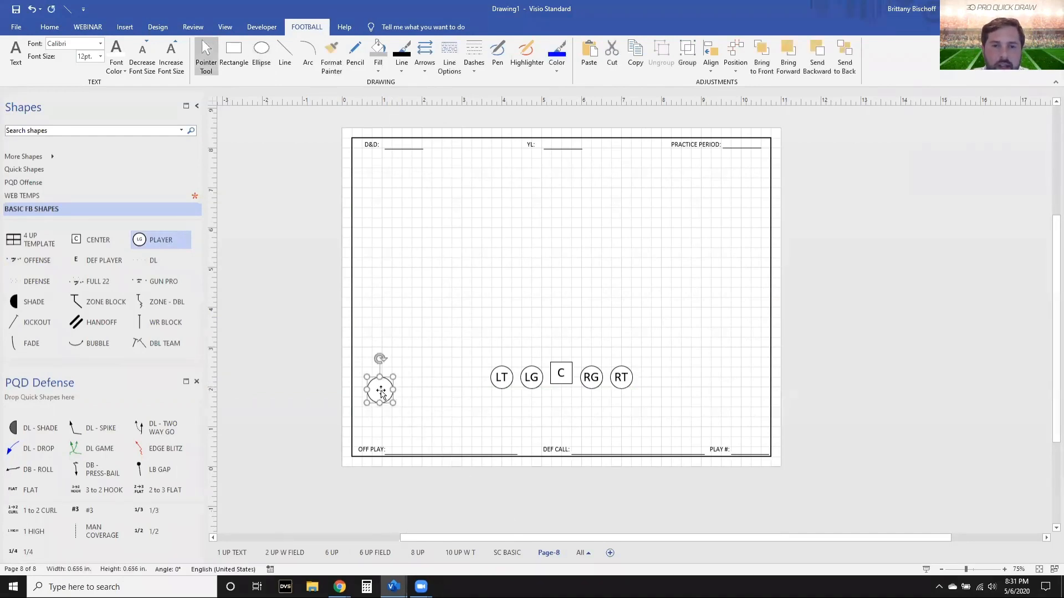
pyautogui.click(49, 27)
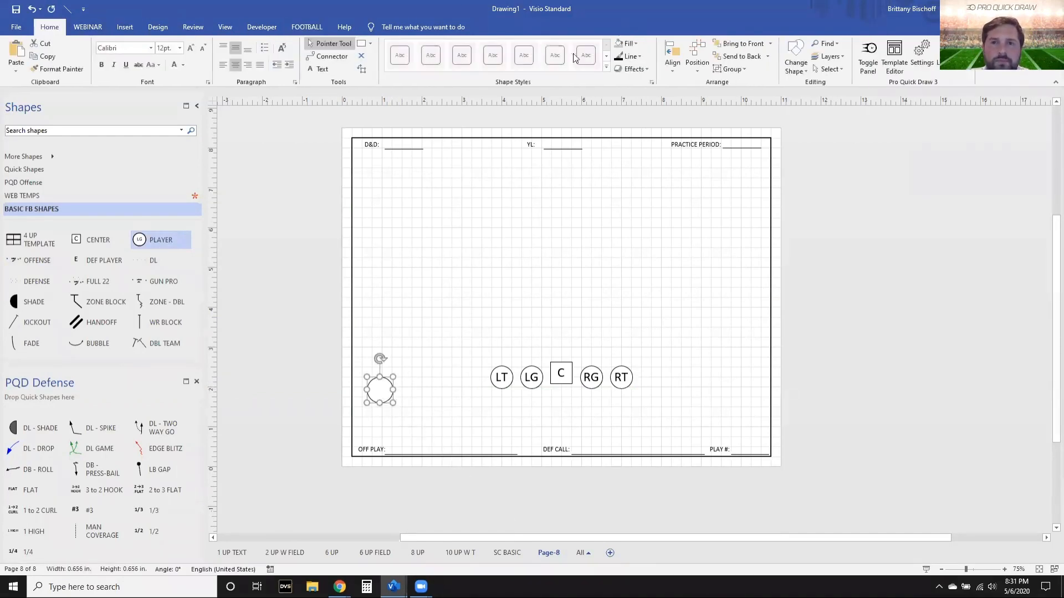
pyautogui.click(629, 43)
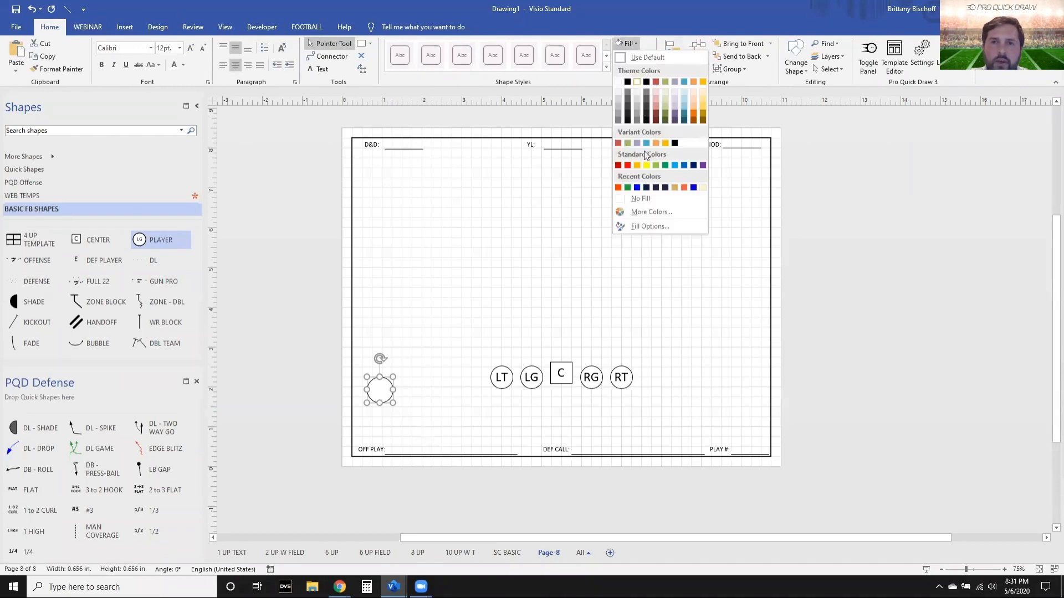
pyautogui.click(626, 173)
pyautogui.click(403, 296)
# Copy the red circle to place two outside RT, another outside LT and two behind the center, raising the far-left circle slightly.
pyautogui.moveTo(380, 390); pyautogui.dragTo(758, 385)
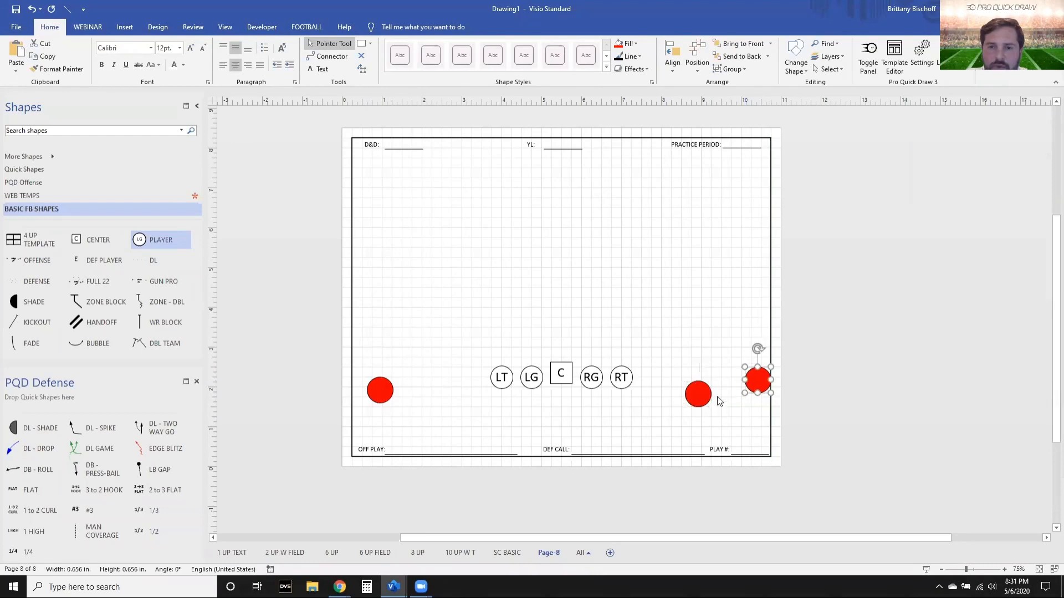
pyautogui.click(699, 397)
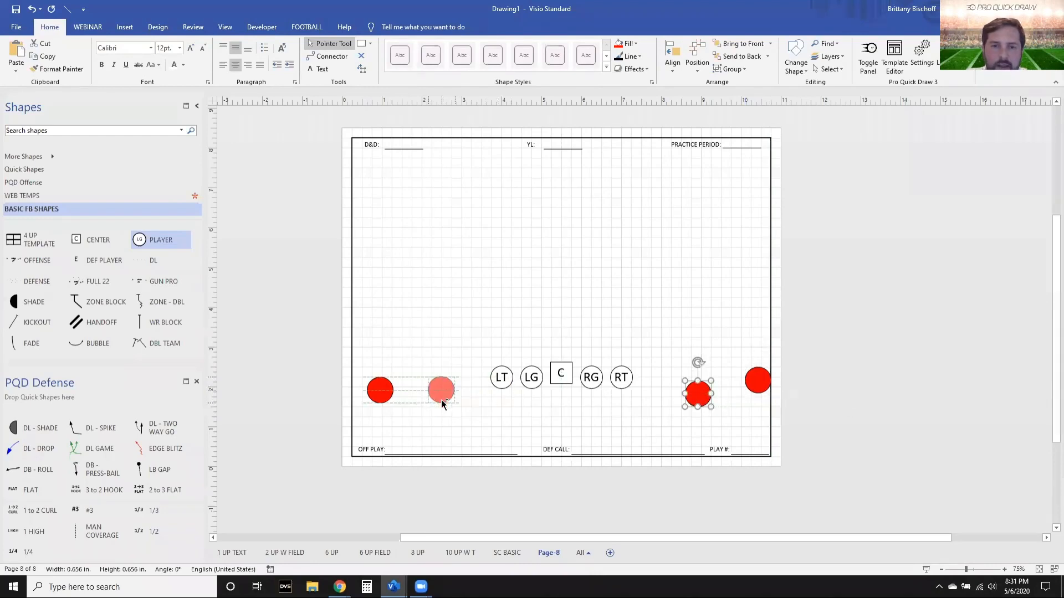
pyautogui.moveTo(441, 400); pyautogui.dragTo(444, 395)
pyautogui.moveTo(380, 391); pyautogui.dragTo(380, 375)
pyautogui.moveTo(441, 391); pyautogui.dragTo(567, 431)
# Fill the circle directly behind the center with black and remove its outline.
pyautogui.click(630, 44)
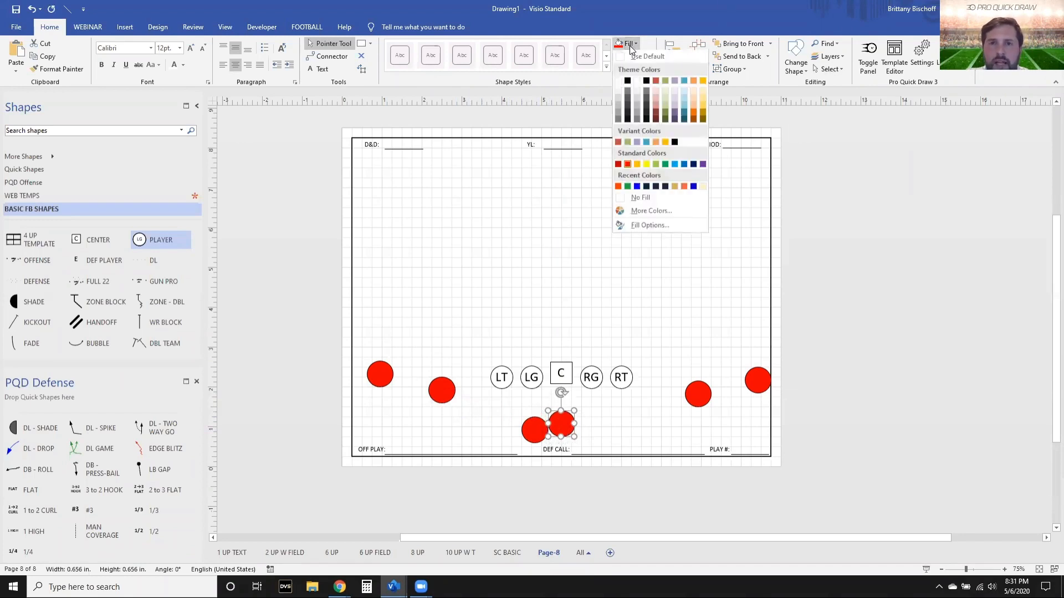
pyautogui.click(627, 80)
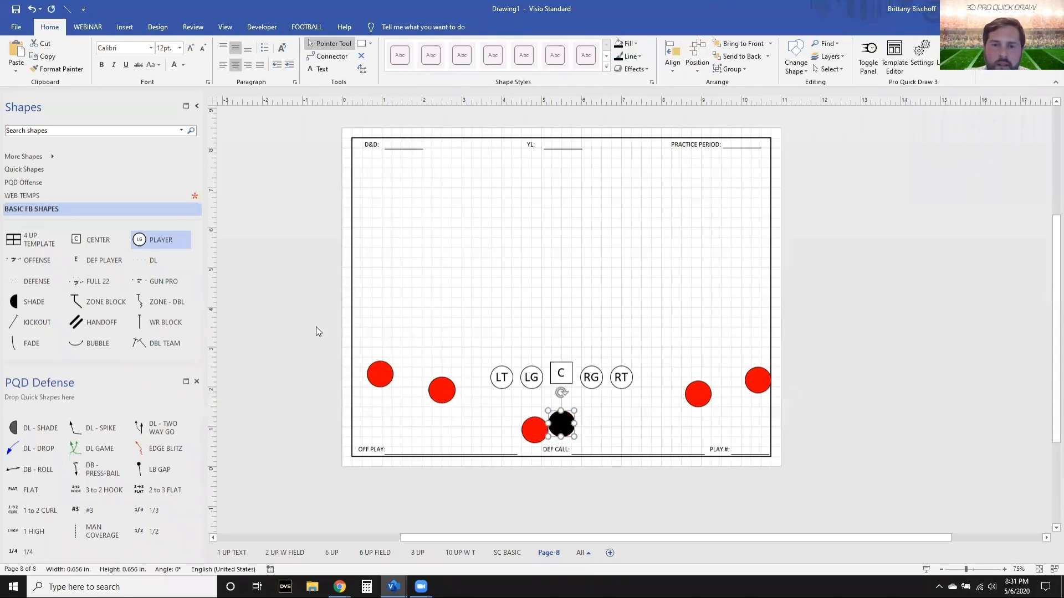
pyautogui.click(630, 56)
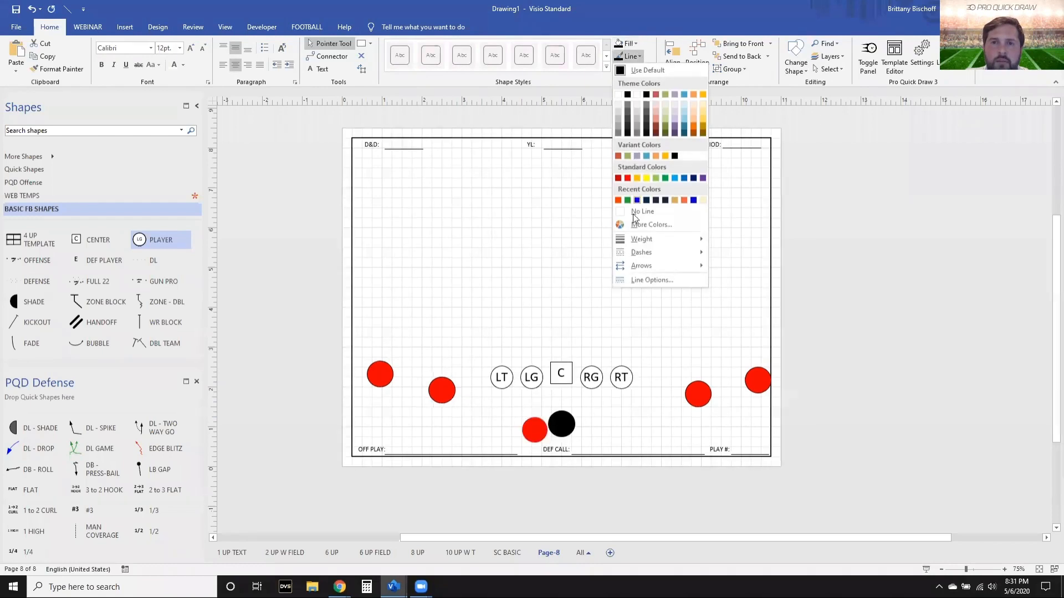
pyautogui.click(634, 212)
# Fill the circle beside the black one with green and the circle just outside LT with blue.
pyautogui.click(441, 391)
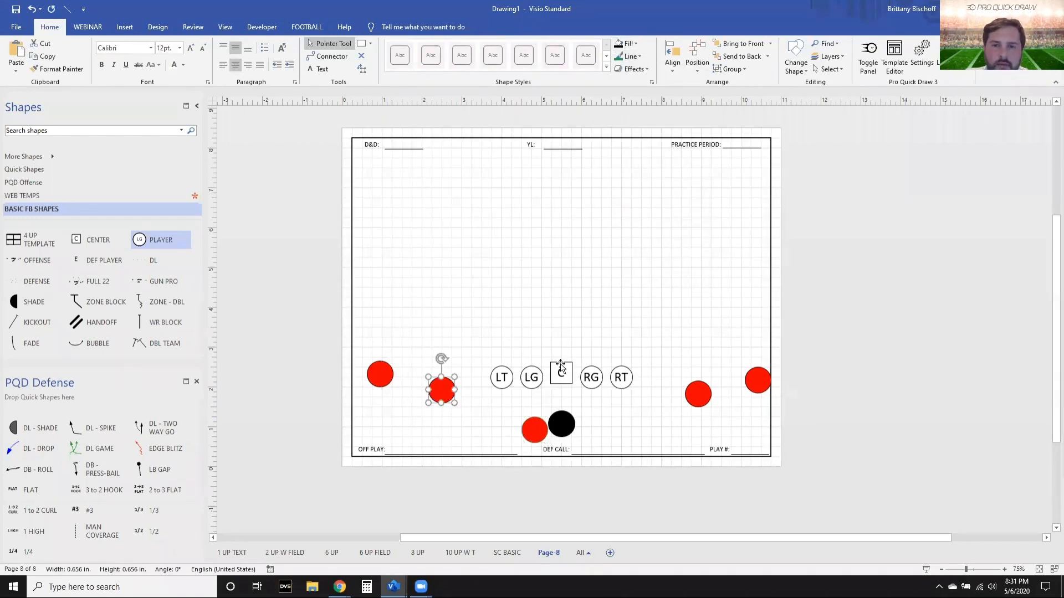
pyautogui.click(535, 430)
pyautogui.click(628, 43)
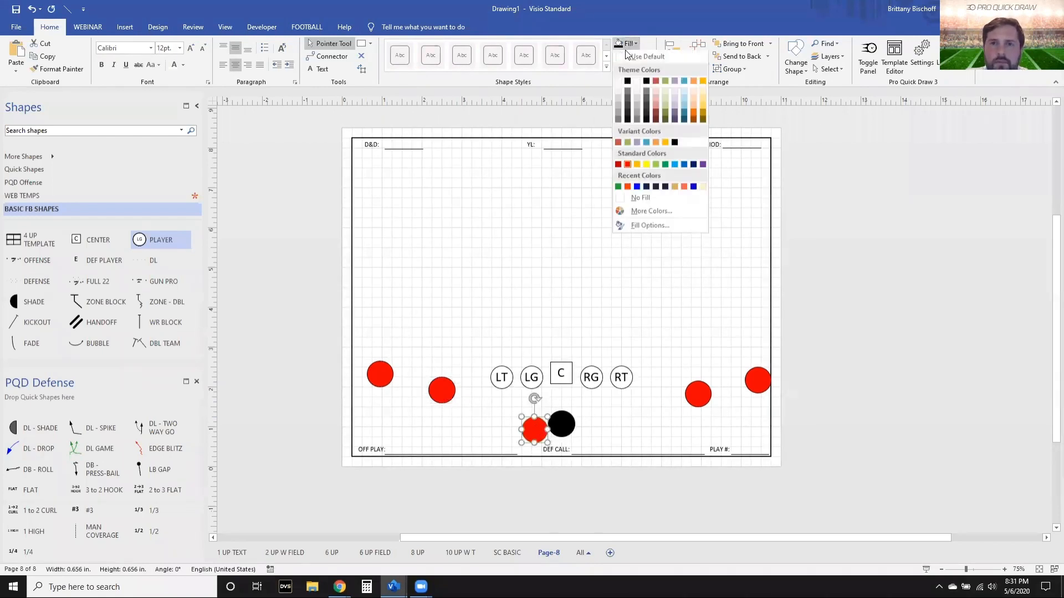
pyautogui.click(619, 188)
pyautogui.click(441, 390)
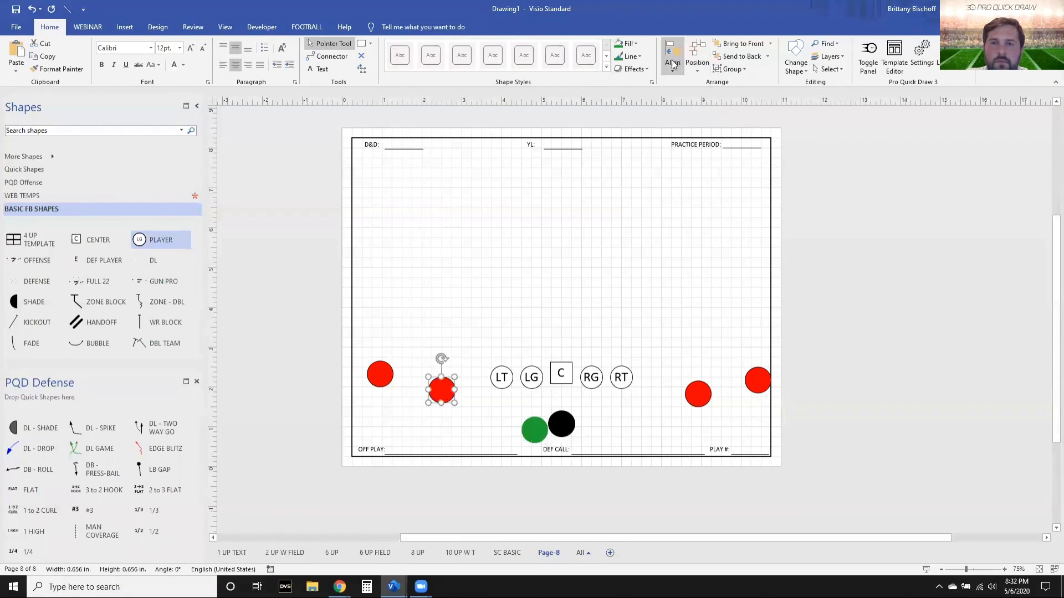
pyautogui.click(631, 44)
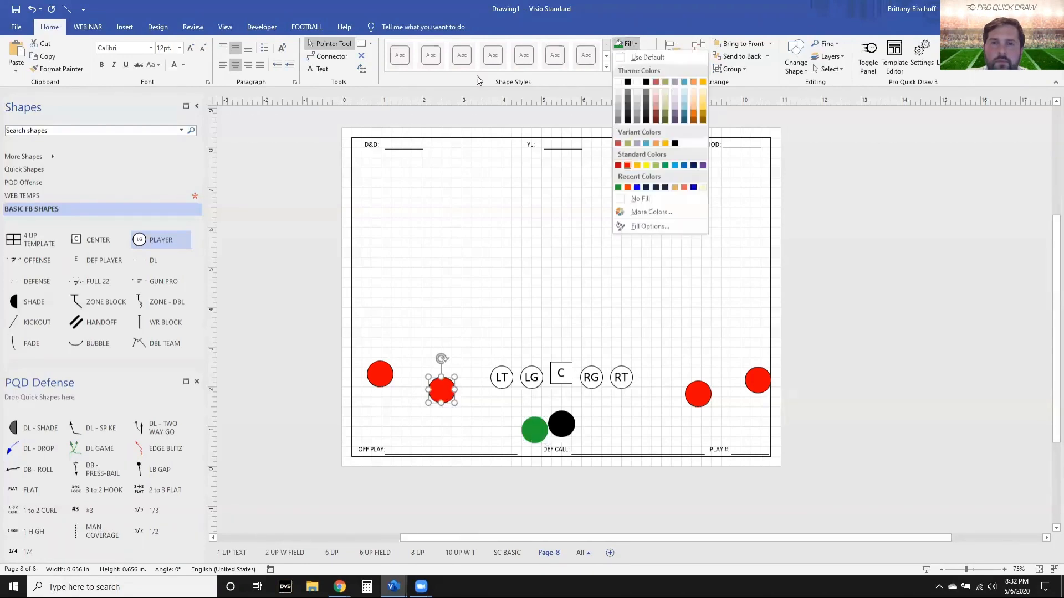
pyautogui.click(637, 188)
pyautogui.click(563, 290)
# Move the far-right red circle slightly inward so it clears the card's right border.
pyautogui.scroll(2, 571, 406)
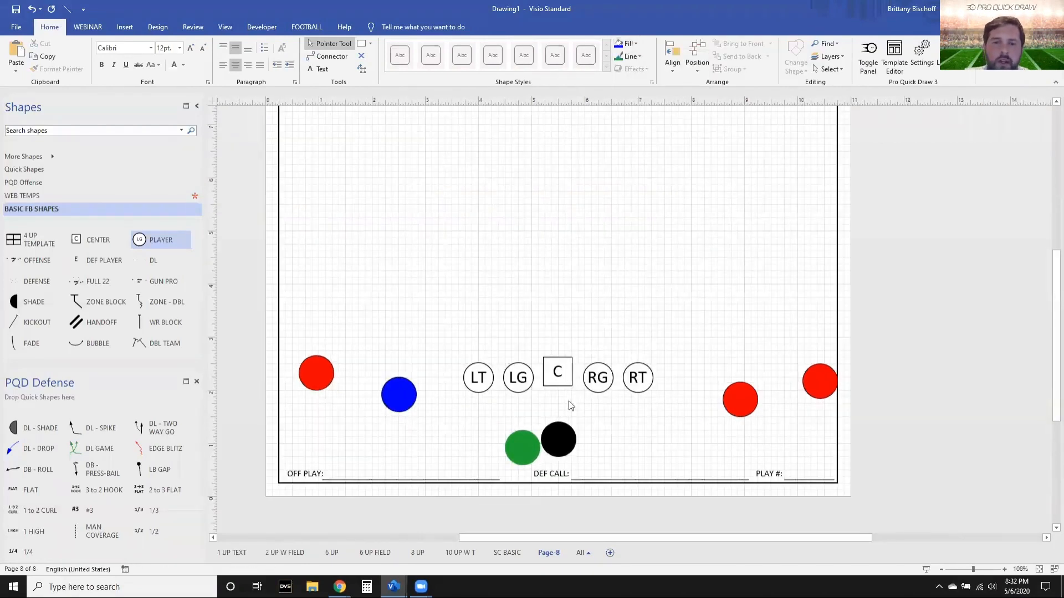
pyautogui.moveTo(816, 380); pyautogui.dragTo(802, 378)
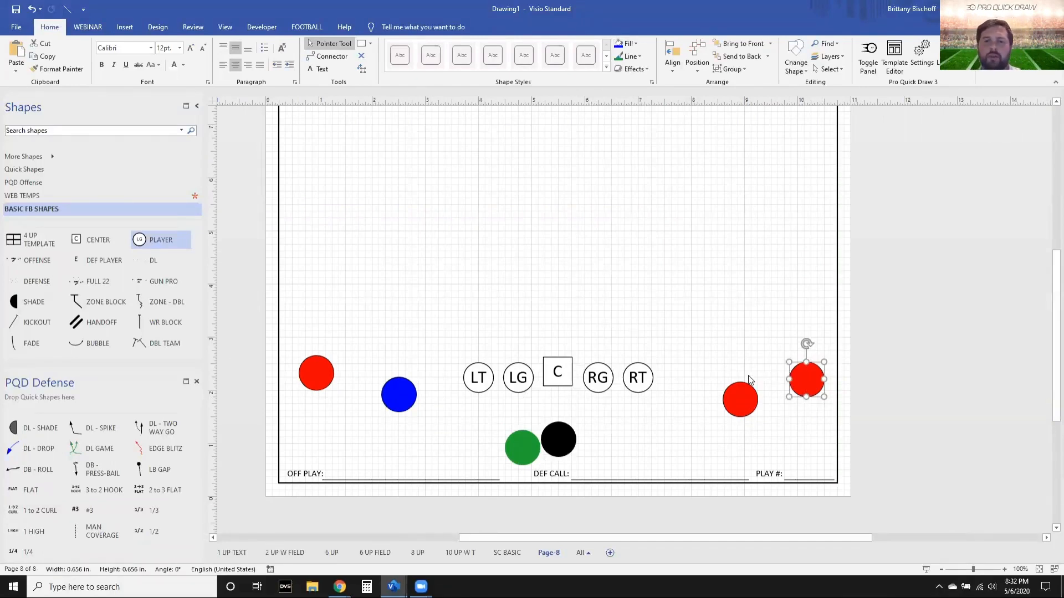
pyautogui.click(671, 337)
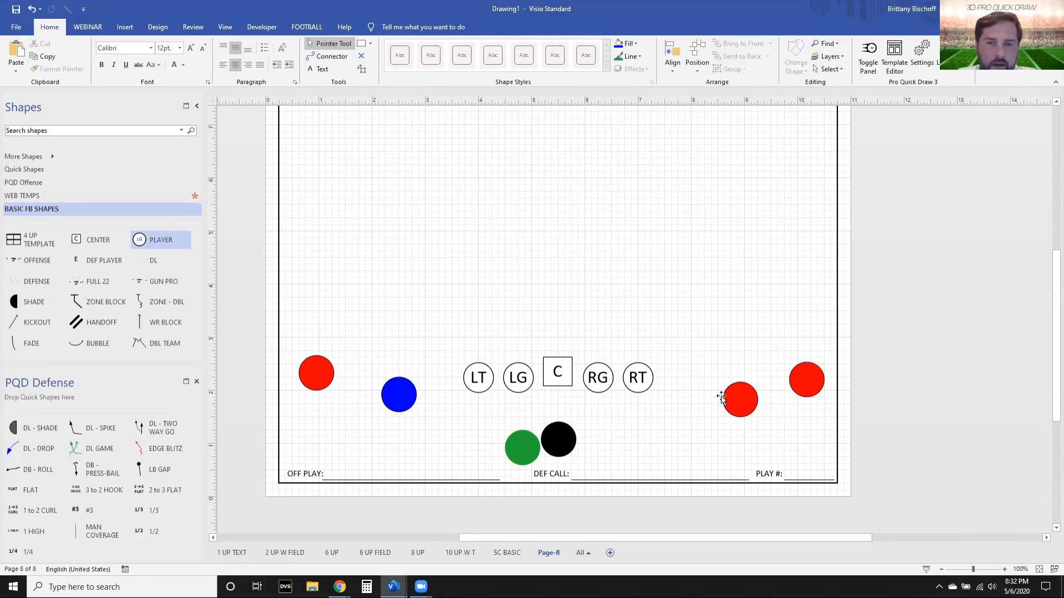
# Label the far-left red circle "B#" and increase its text size to 24 pt.
pyautogui.click(311, 379)
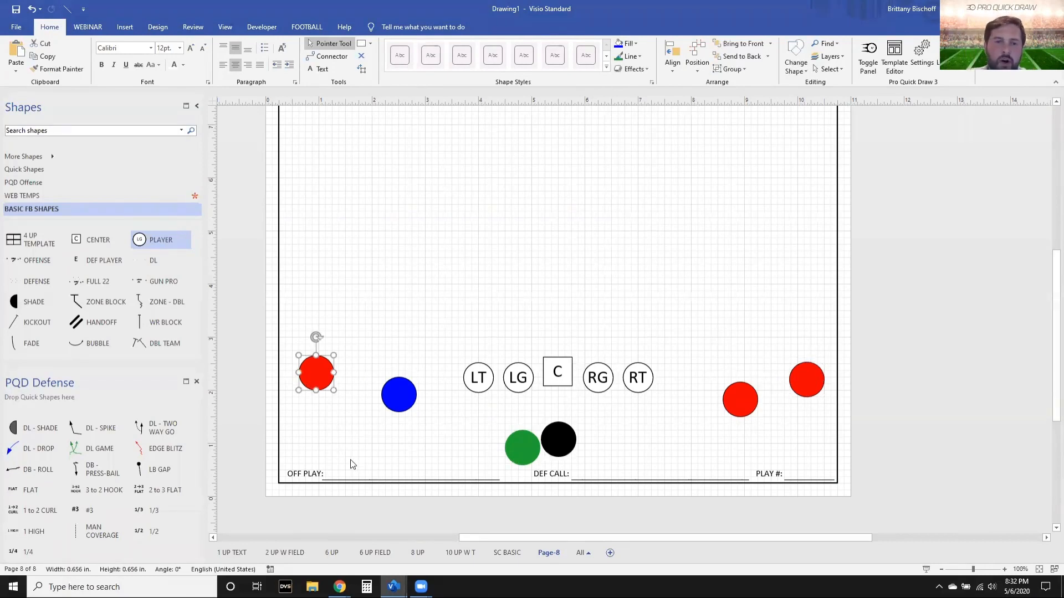
pyautogui.write('#')
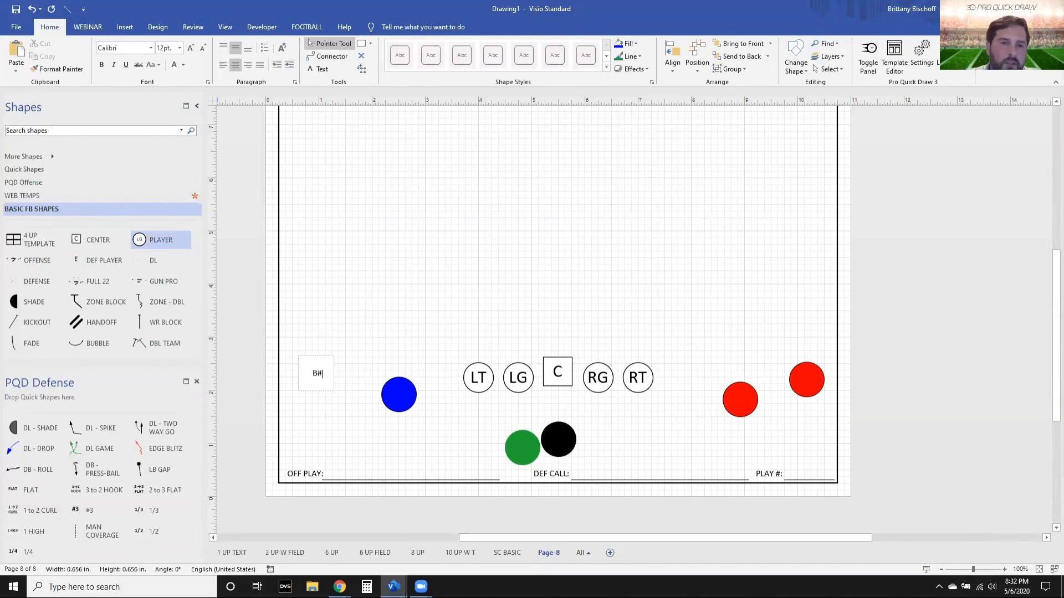
pyautogui.click(358, 357)
pyautogui.click(327, 370)
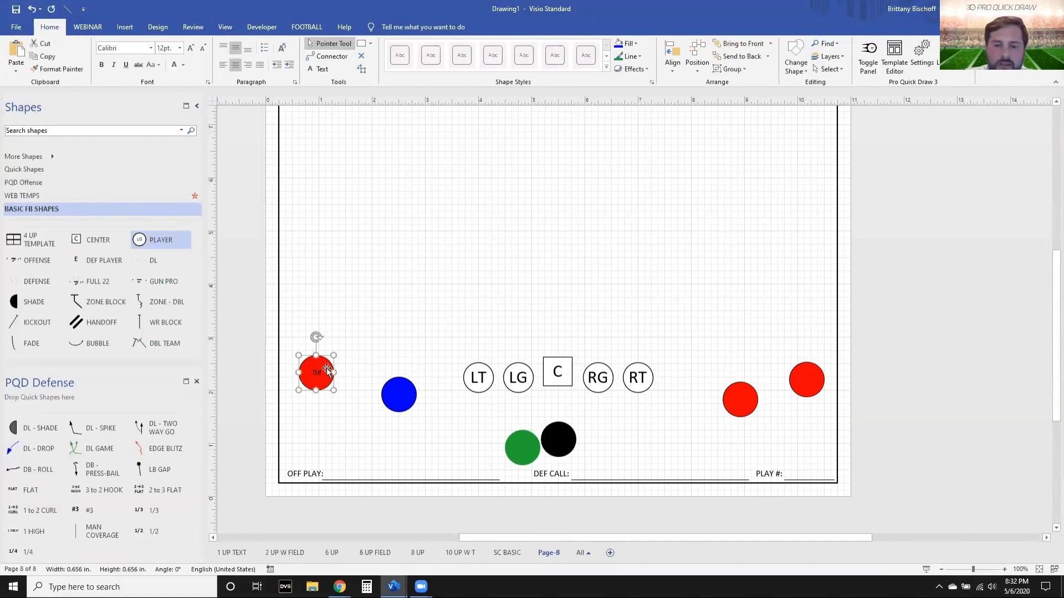
pyautogui.hotkey('ctrl', 'shift', '.')
pyautogui.hotkey('ctrl', 'shift', '.')
pyautogui.hotkey('ctrl', 'shift', '.')
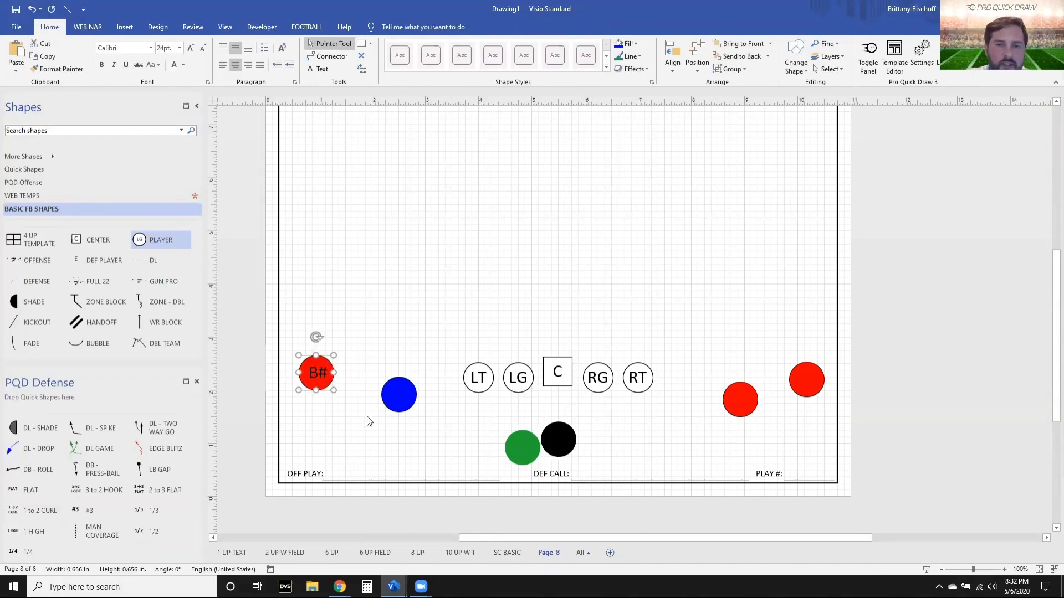
# Label the blue circle "H" and enlarge its text to 36 pt.
pyautogui.press('Tab')
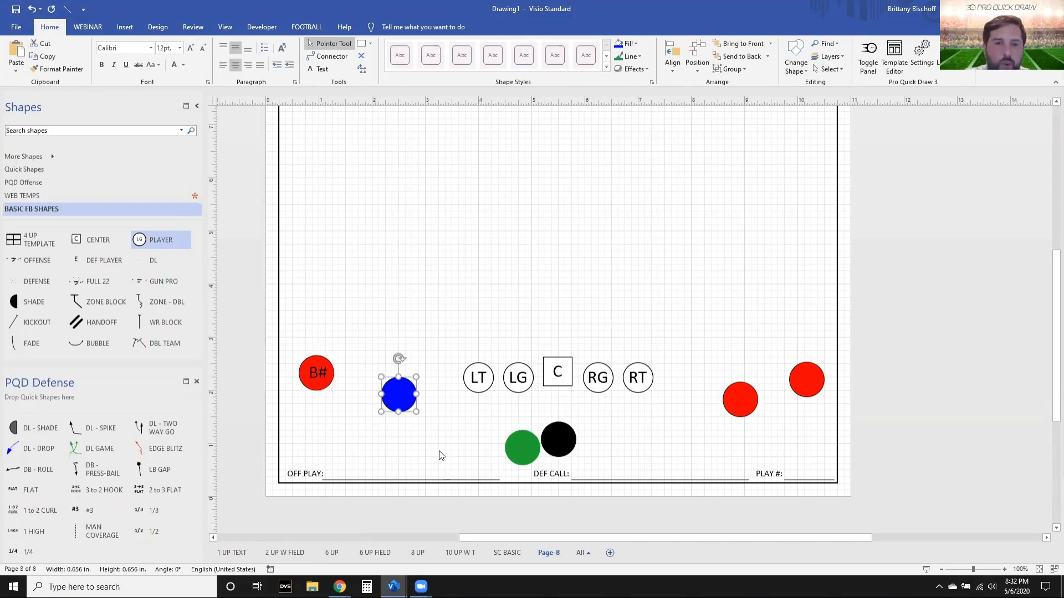
pyautogui.write('R')
pyautogui.click(422, 400)
pyautogui.click(398, 389)
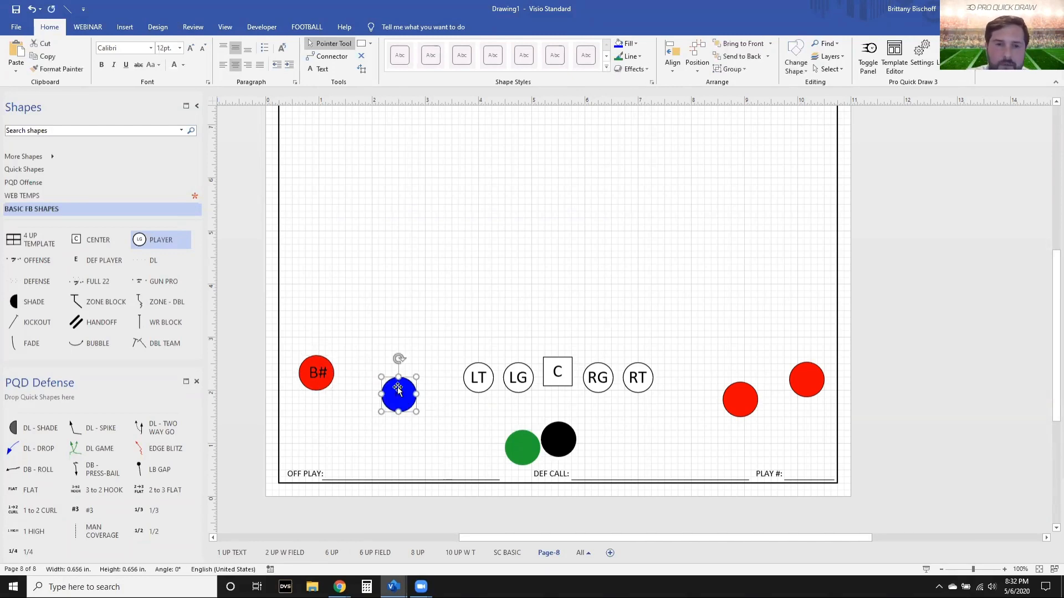
pyautogui.write('H')
# Label the red circle nearer RT "N" and the far-right red circle "T#", enlarging both labels, with "T#" at 30 pt.
pyautogui.click(744, 402)
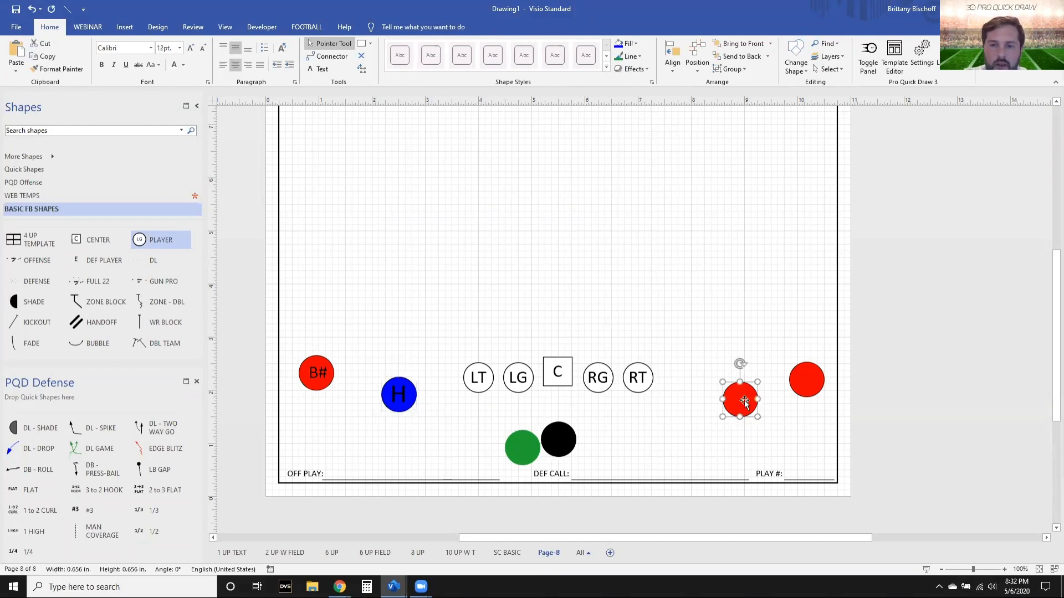
pyautogui.write('N')
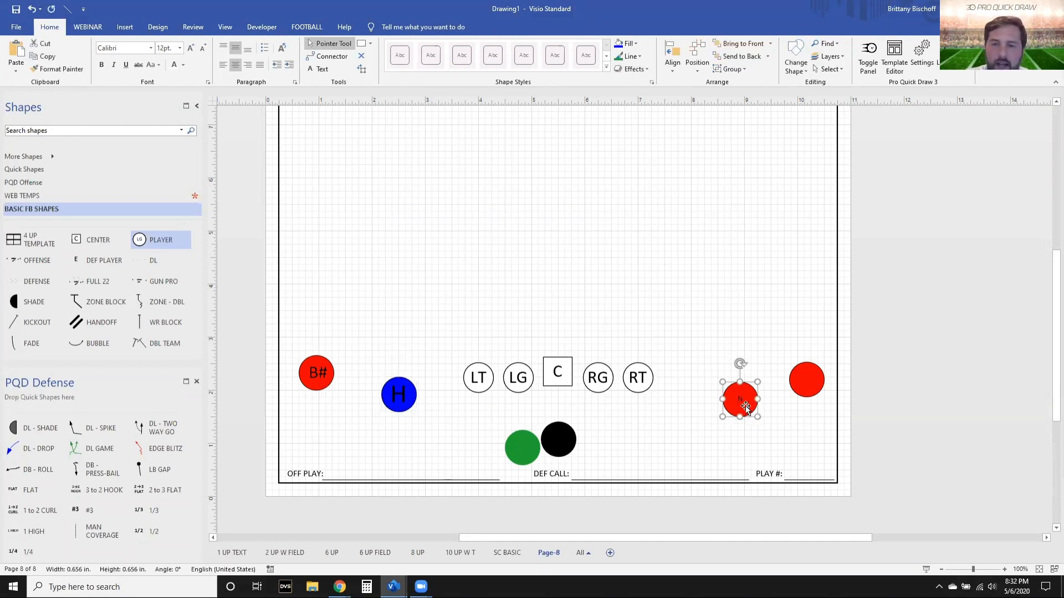
pyautogui.click(805, 380)
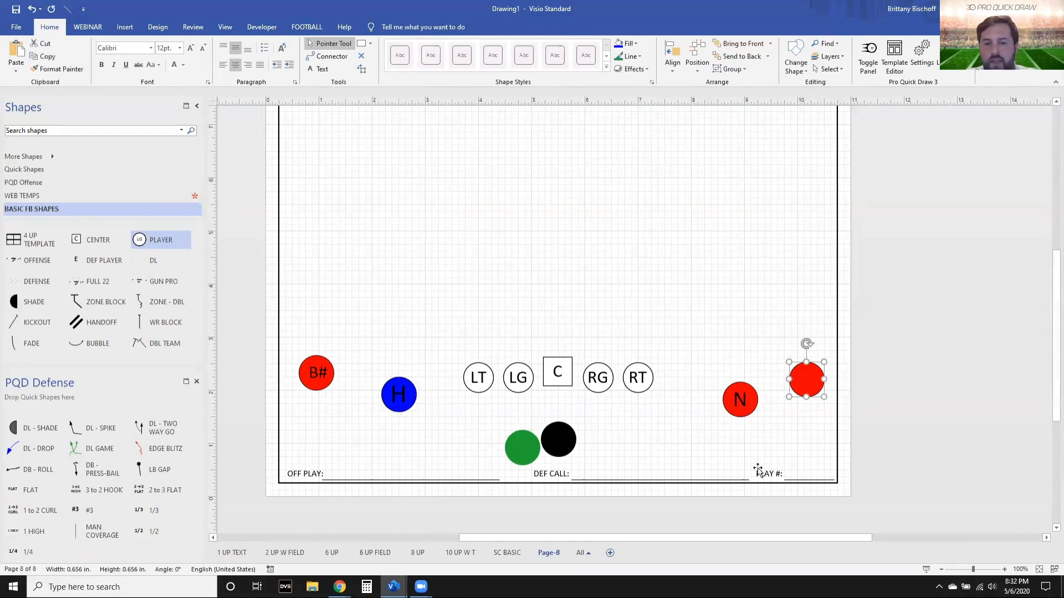
pyautogui.write('T')
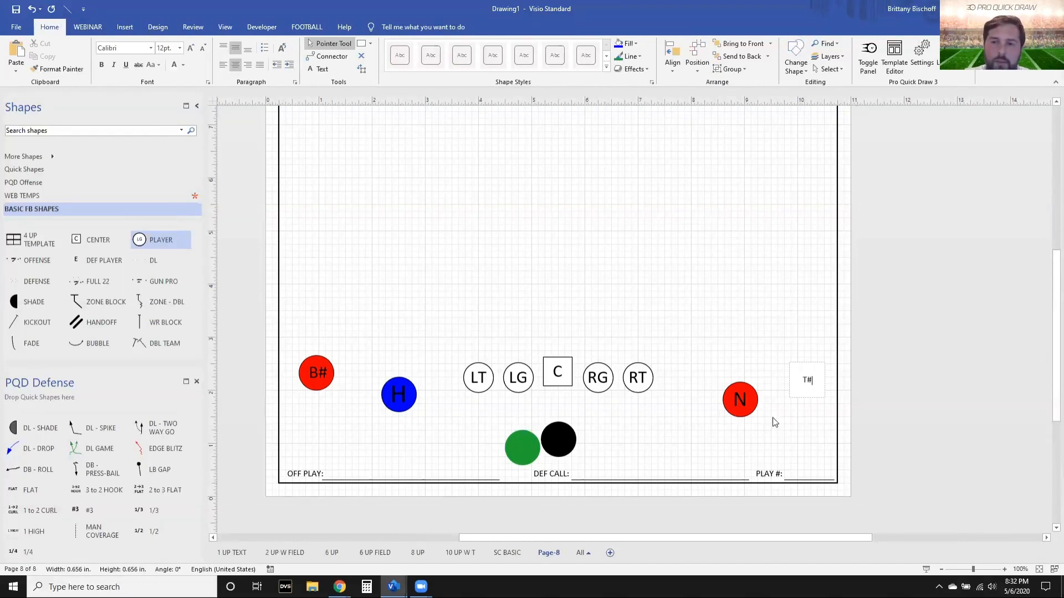
pyautogui.write('#')
pyautogui.click(775, 423)
pyautogui.click(808, 381)
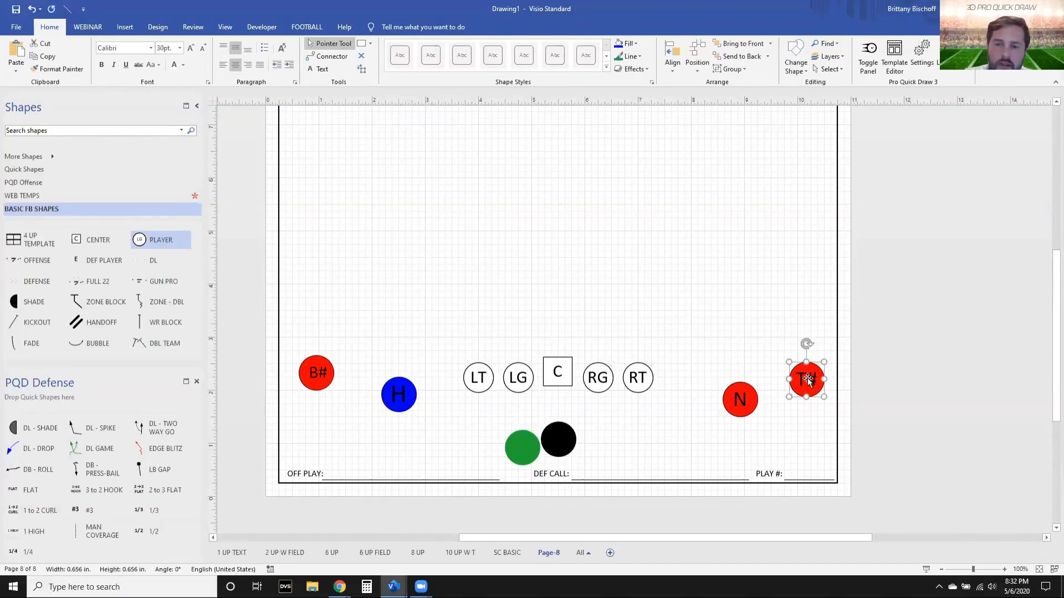
pyautogui.click(786, 314)
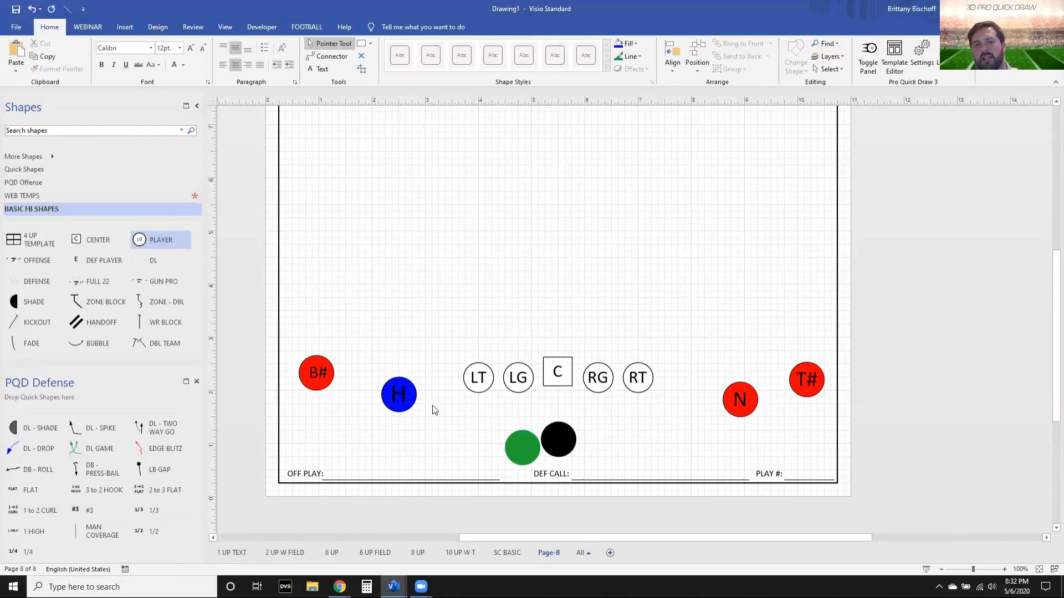
# Try to open the SCOUT CARD stencil from My Shapes.
pyautogui.click(314, 368)
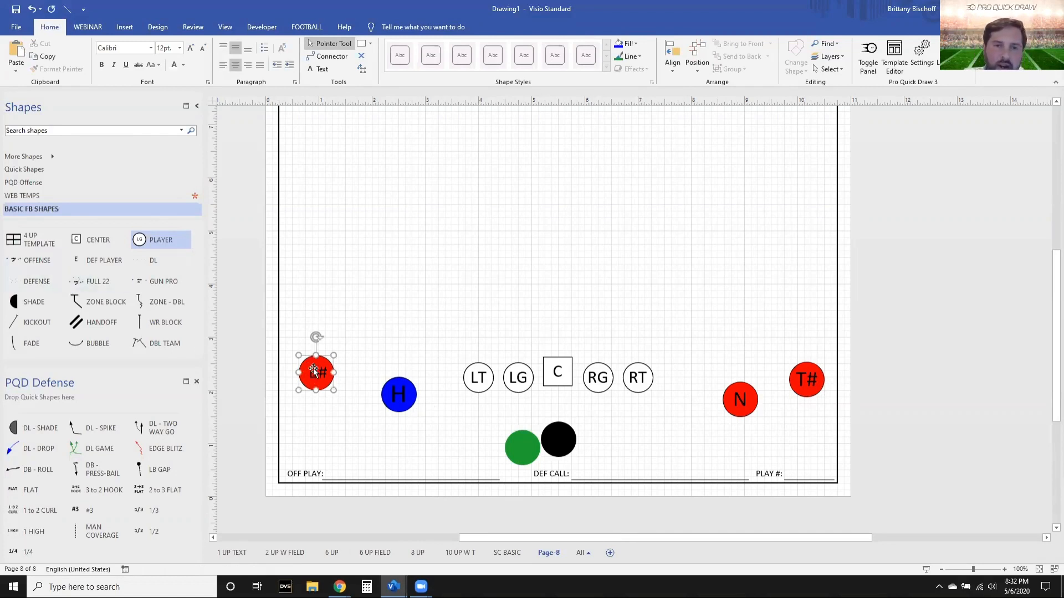
pyautogui.click(396, 392)
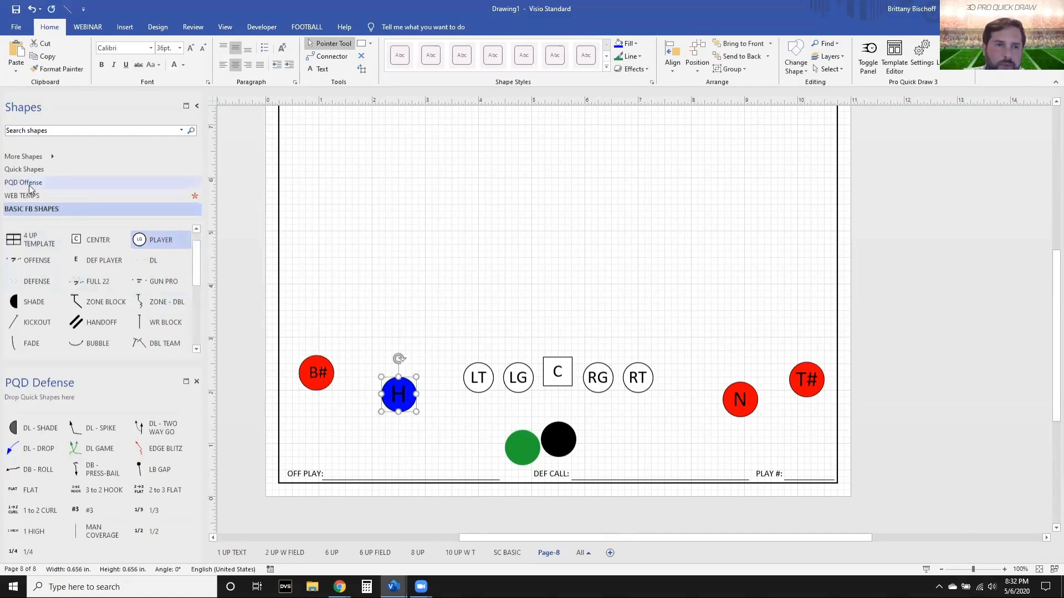
pyautogui.click(34, 157)
pyautogui.moveTo(291, 161)
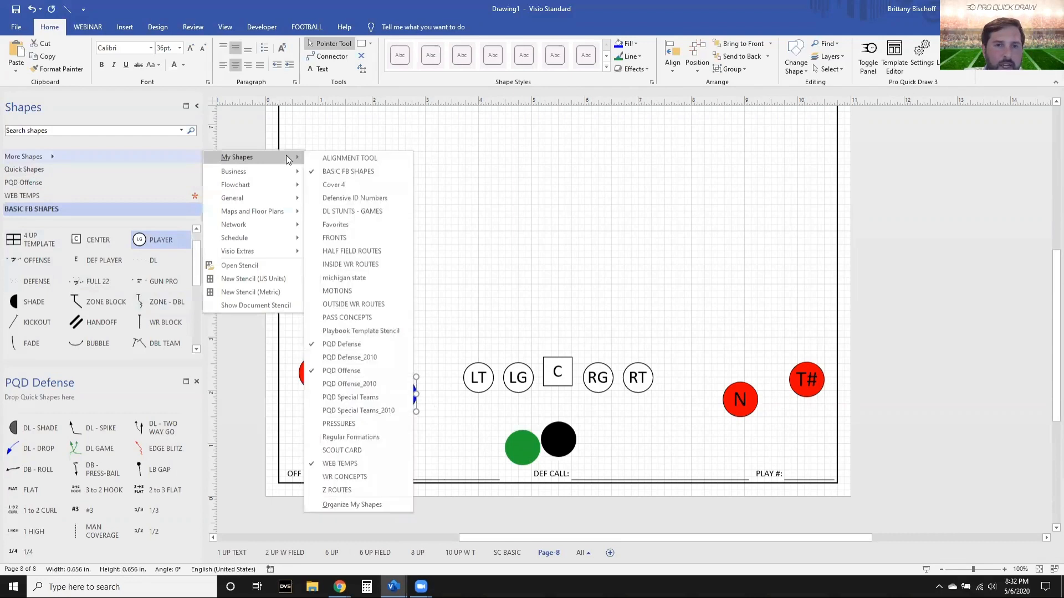
pyautogui.click(367, 449)
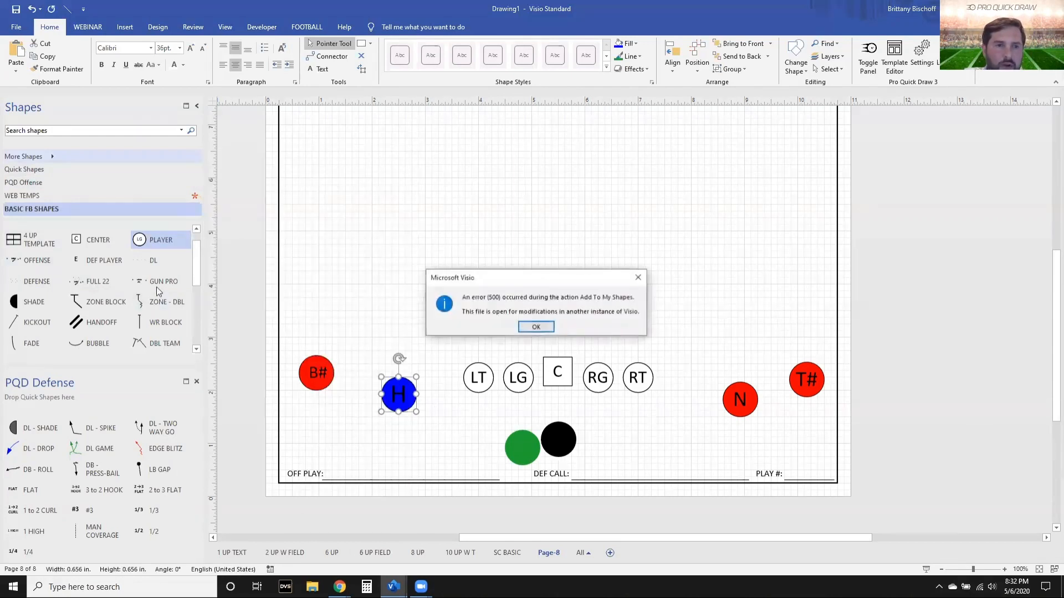
pyautogui.click(536, 328)
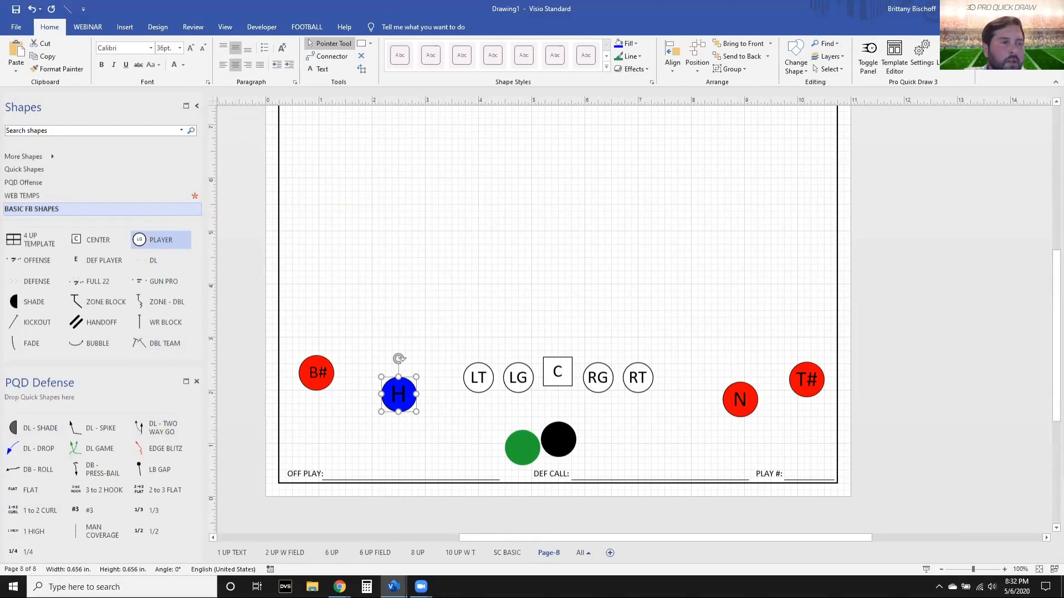
# Create a new US-units stencil and save it in My Shapes as "SC".
pyautogui.click(33, 157)
pyautogui.moveTo(233, 158)
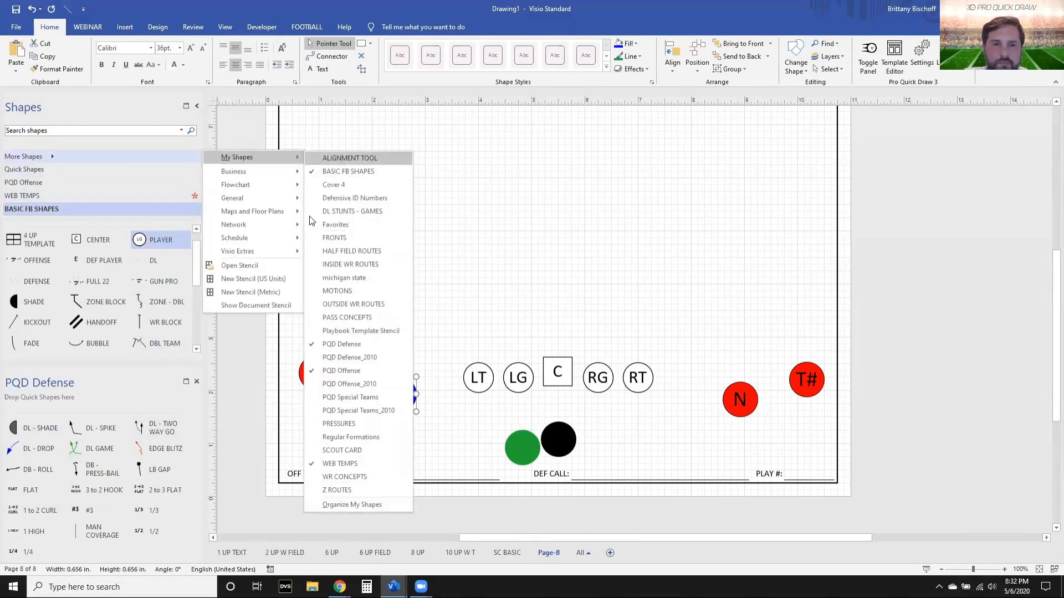
pyautogui.click(269, 278)
pyautogui.rightClick(40, 222)
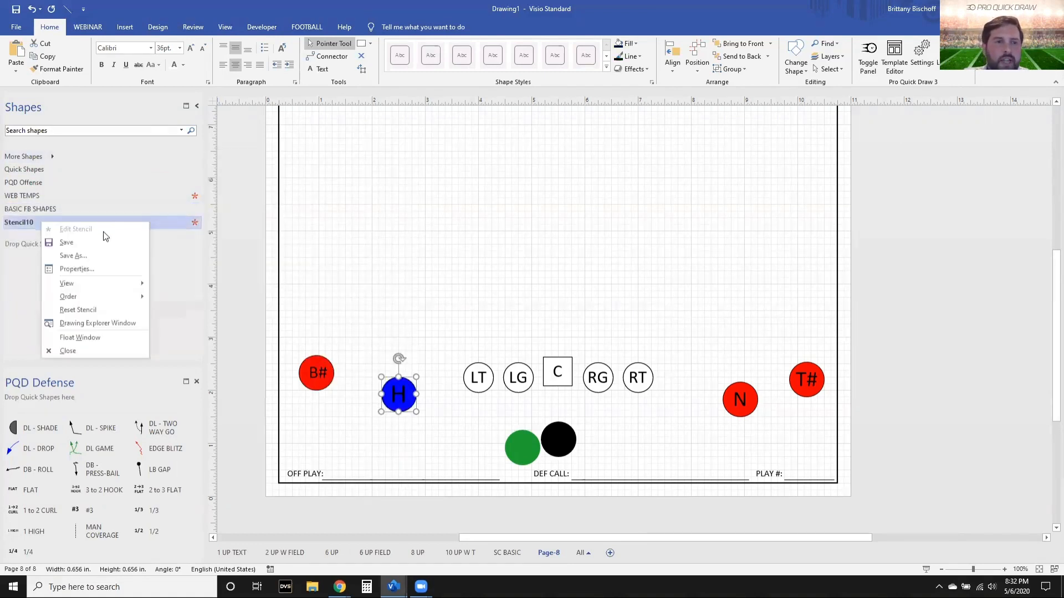
pyautogui.click(93, 257)
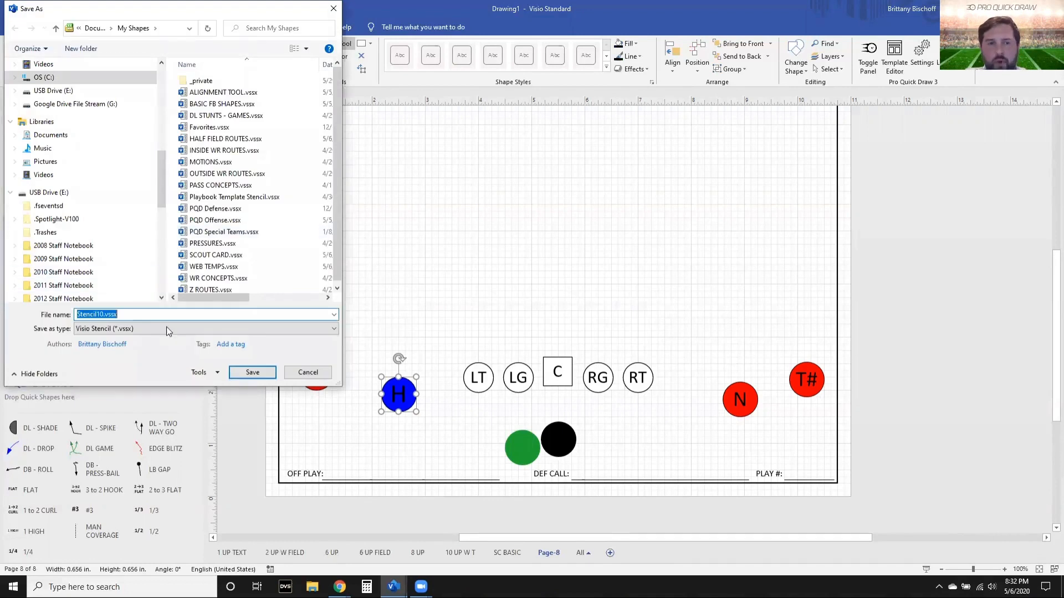
pyautogui.write('SC')
pyautogui.press('Return')
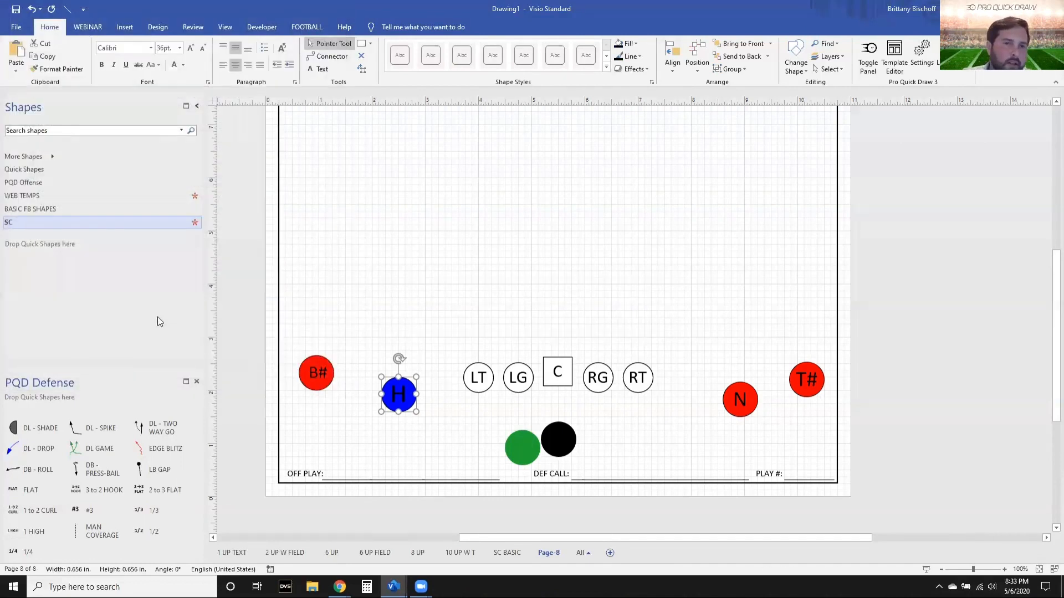
# Add the red "B#" circle to the SC stencil and name the master "WR".
pyautogui.click(317, 372)
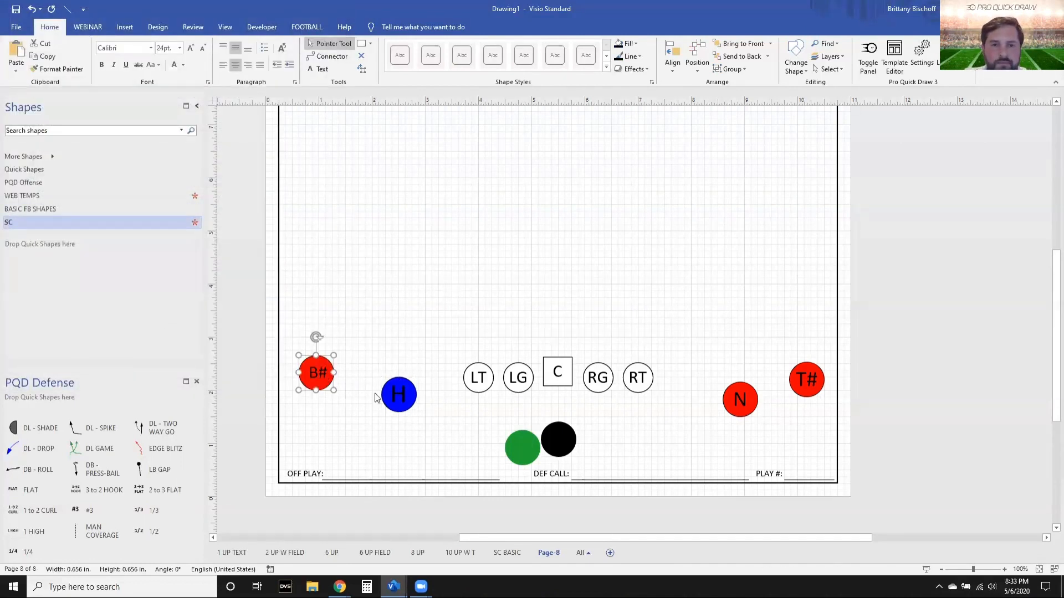
pyautogui.moveTo(318, 377); pyautogui.dragTo(46, 277)
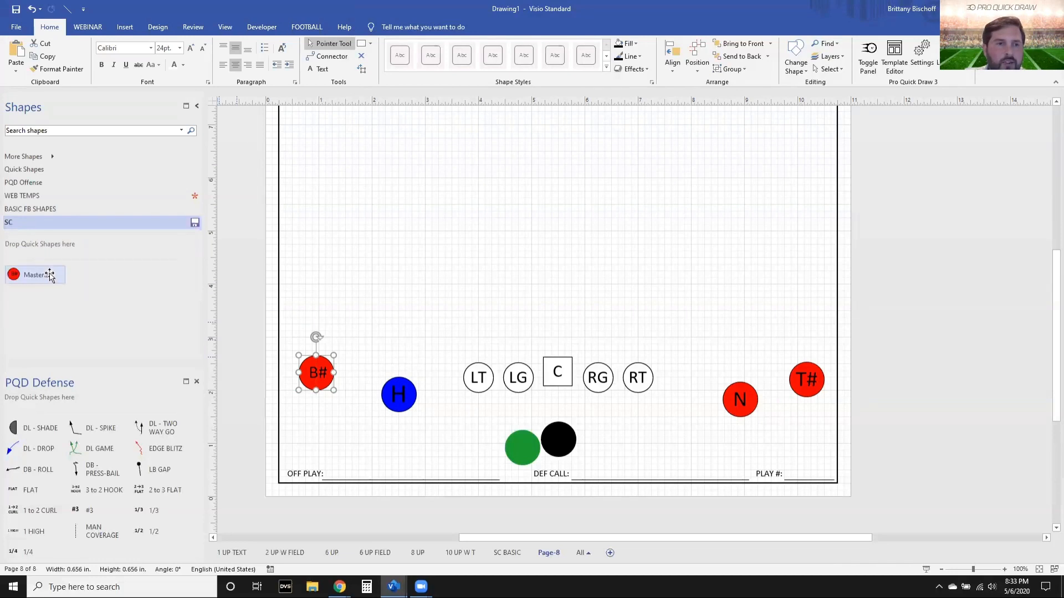
pyautogui.press('Return')
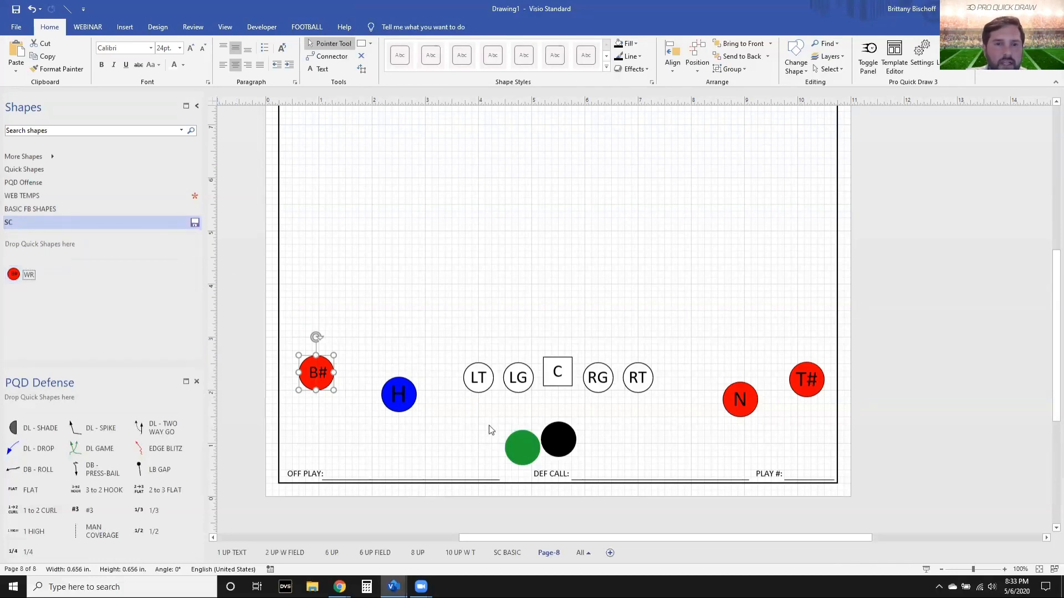
# Add the green circle to the SC stencil as "RB" and the black circle as "QB".
pyautogui.moveTo(522, 447); pyautogui.dragTo(63, 293)
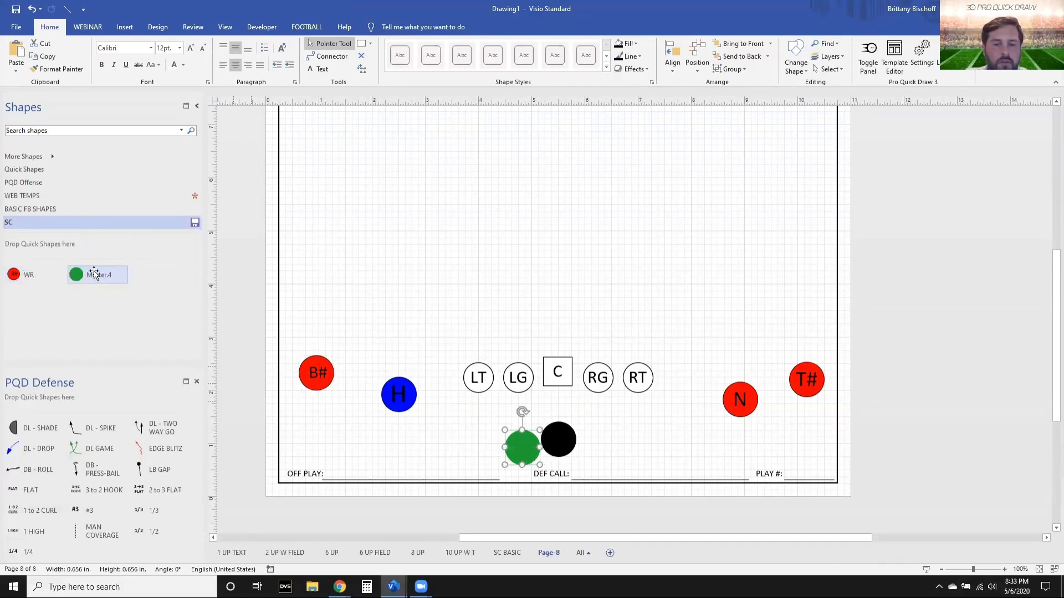
pyautogui.write('RB')
pyautogui.press('Return')
pyautogui.click(608, 463)
pyautogui.moveTo(569, 444); pyautogui.dragTo(159, 283)
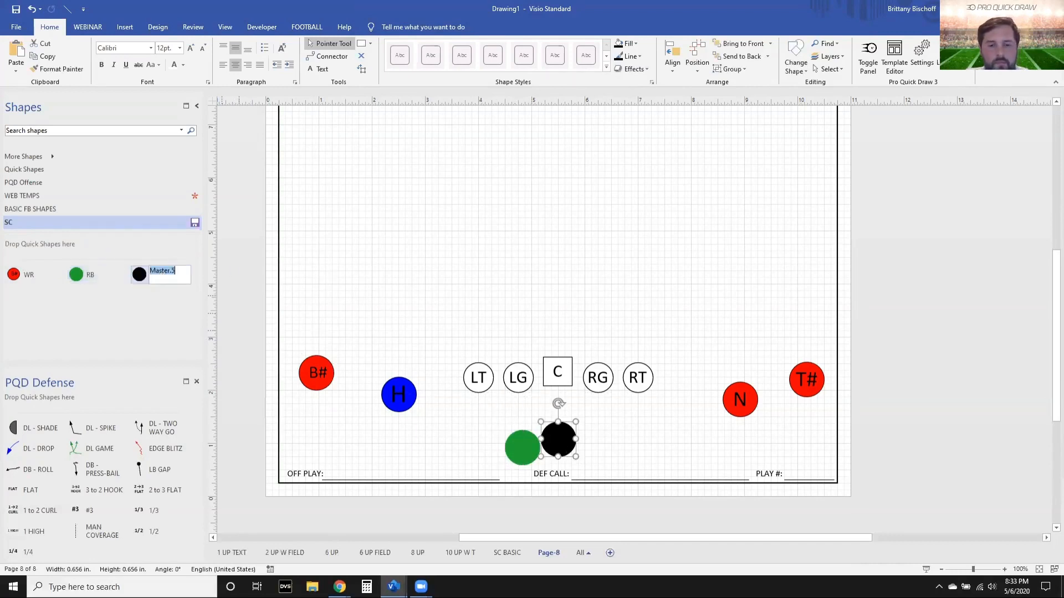
pyautogui.write('B')
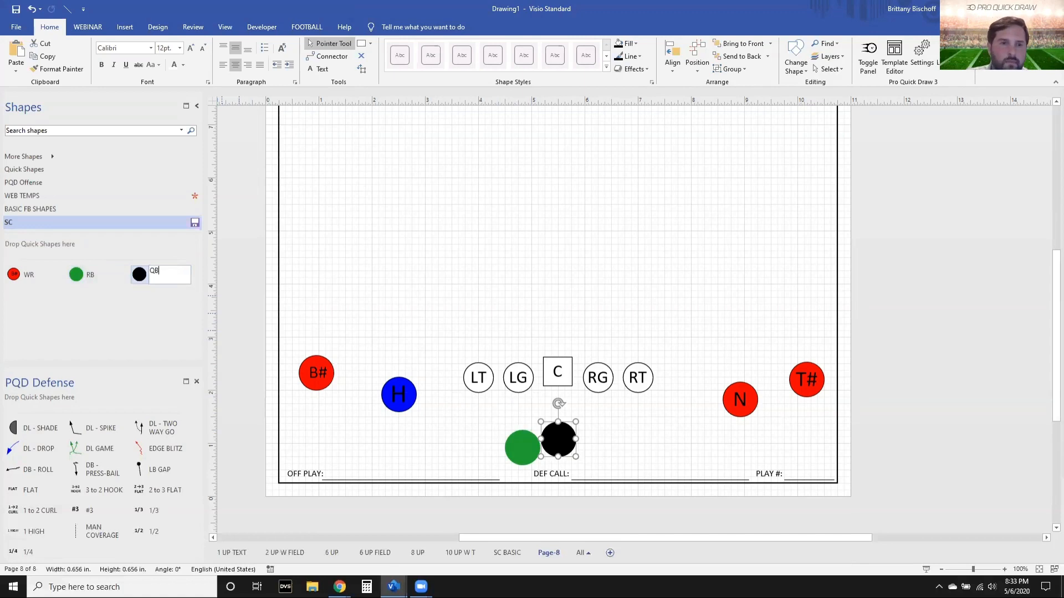
pyautogui.click(611, 243)
# Add the blue "H" circle to the SC stencil as "TE", and place and delete a trial copy of it on the page.
pyautogui.moveTo(400, 391); pyautogui.dragTo(37, 299)
pyautogui.write('TE')
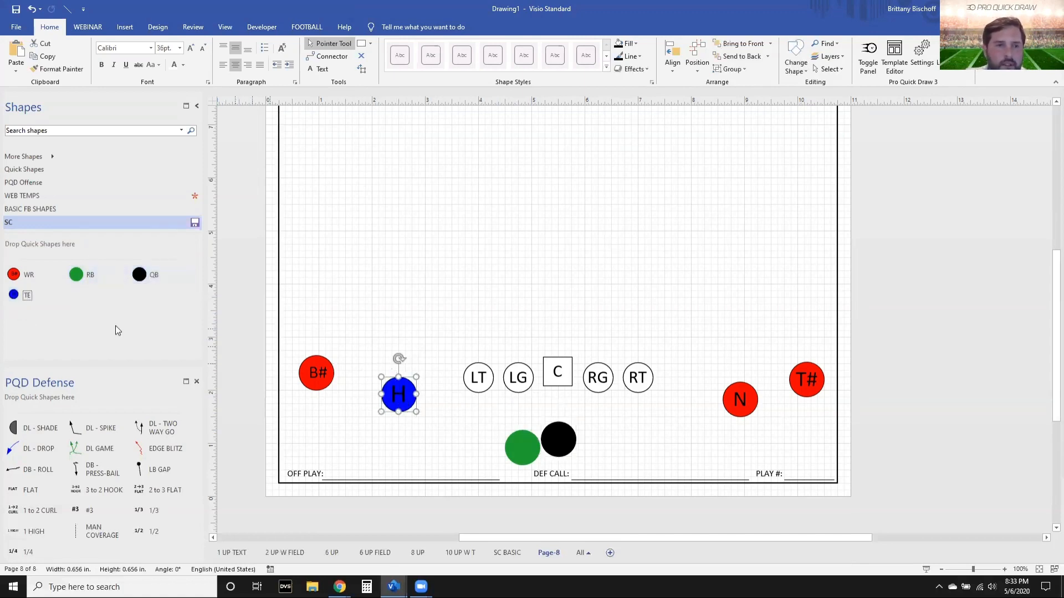
pyautogui.moveTo(14, 294); pyautogui.dragTo(409, 341)
pyautogui.press('Delete')
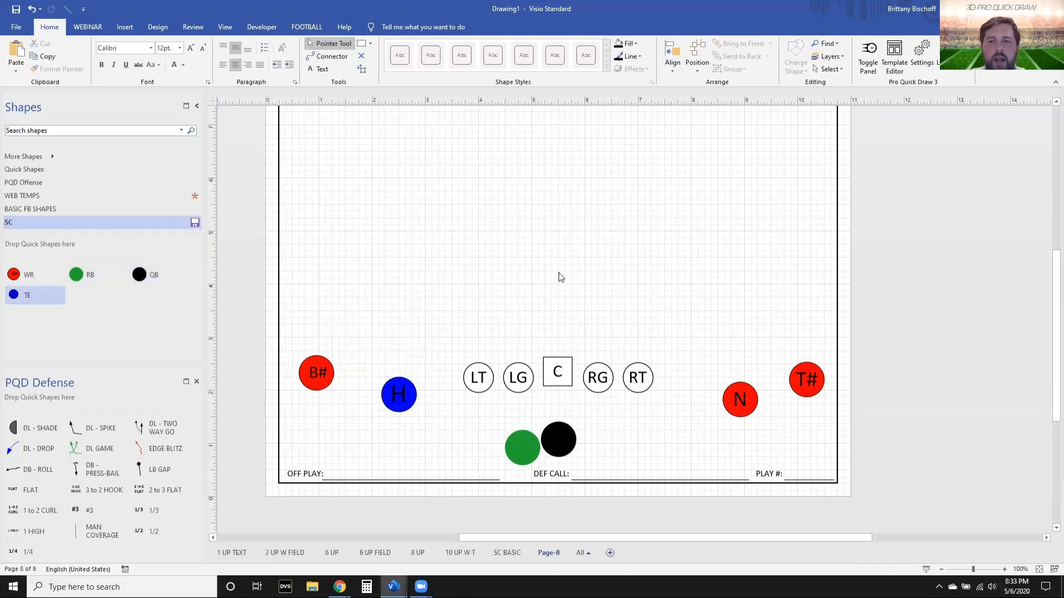
# Rename the current page "SC OL".
pyautogui.scroll(-2, 559, 272)
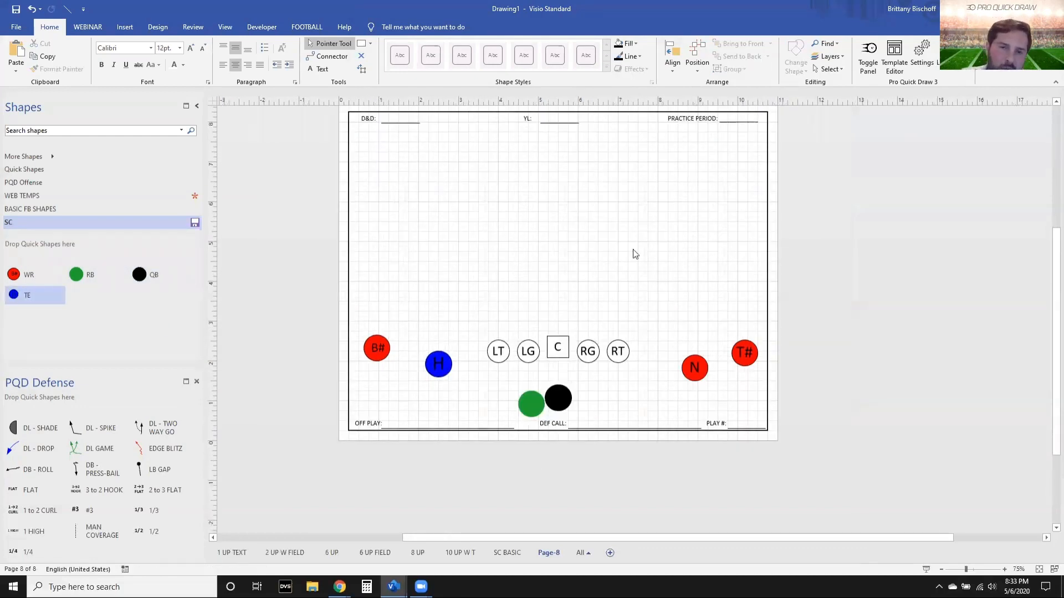
pyautogui.hscroll(1, 564, 353)
pyautogui.scroll(1, 581, 393)
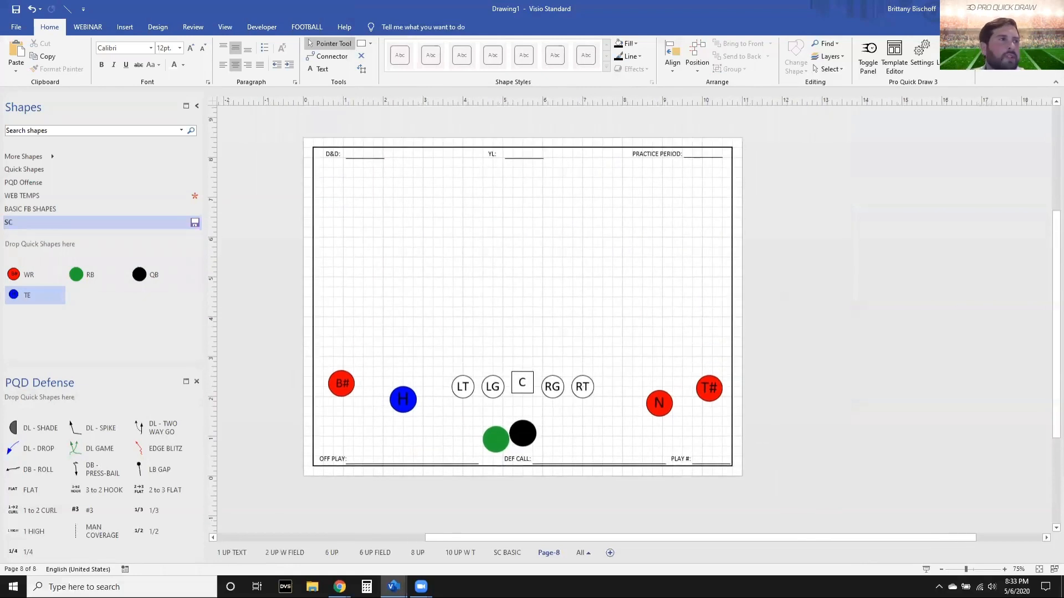
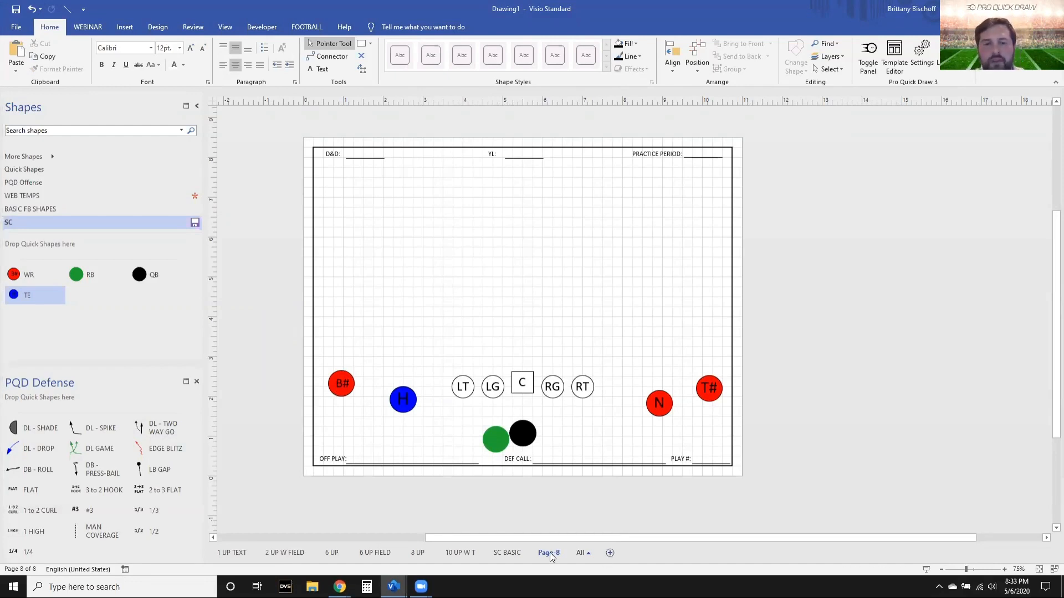
pyautogui.write('SC')
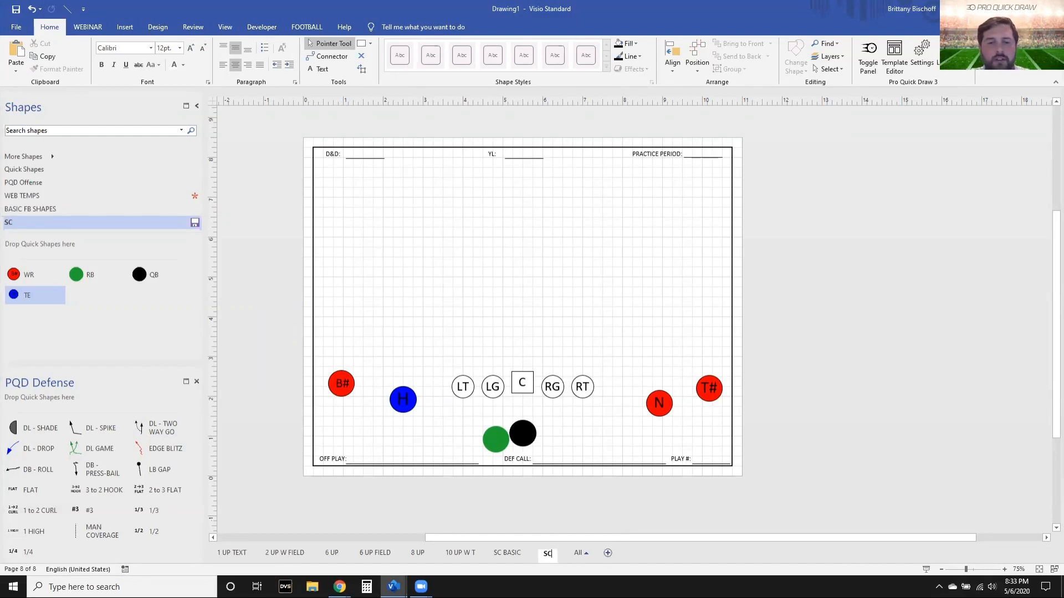
pyautogui.write(' OL')
pyautogui.press('Return')
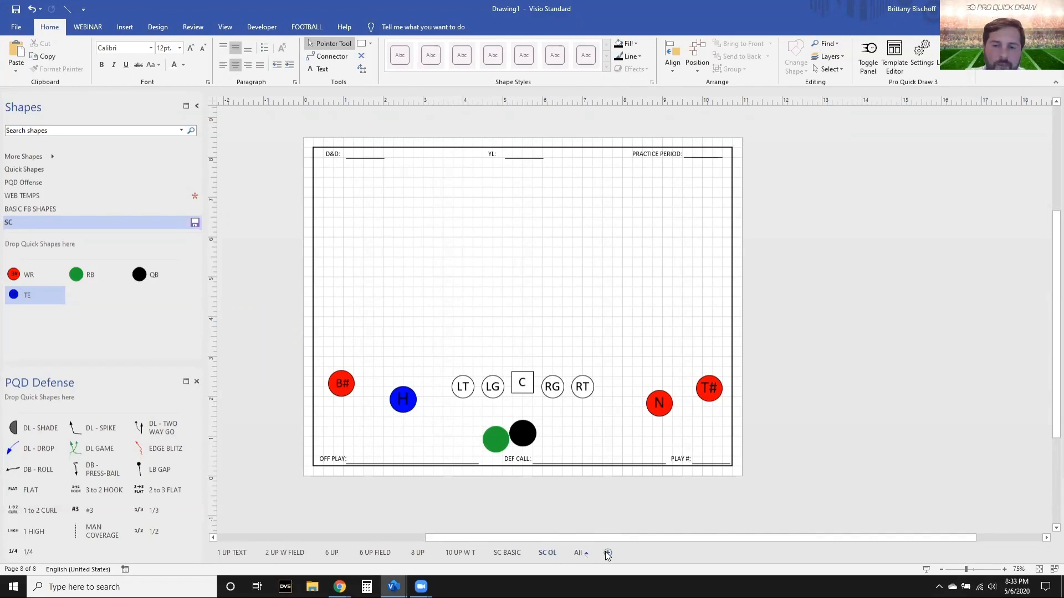
# Copy the whole SC OL card onto a new page and delete the offensive line and player circles from the copy.
pyautogui.click(608, 552)
pyautogui.click(547, 553)
pyautogui.hotkey('ctrl', 'a')
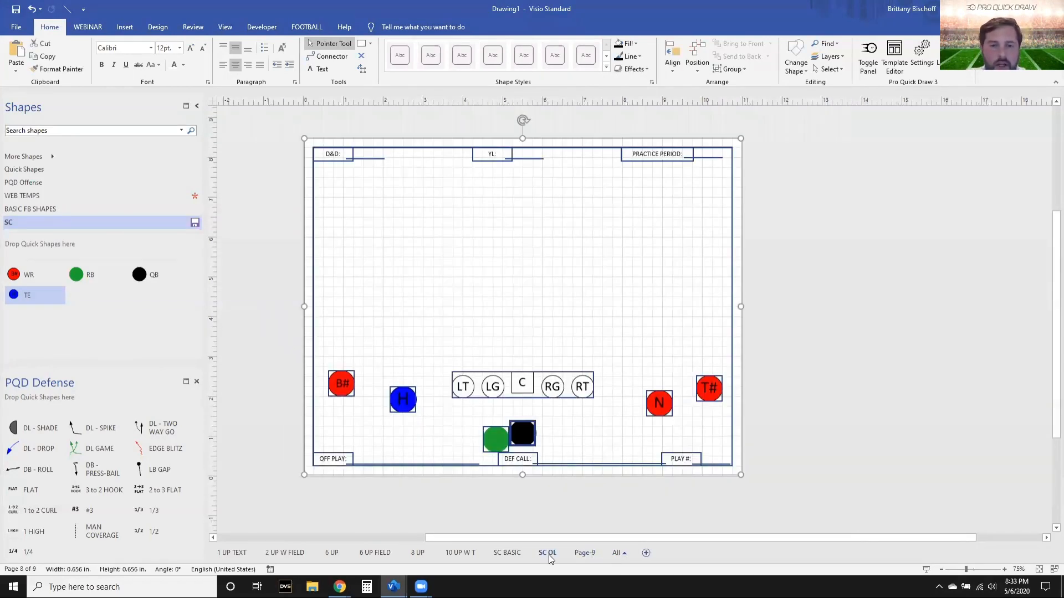
pyautogui.click(586, 551)
pyautogui.hotkey('ctrl', 'v')
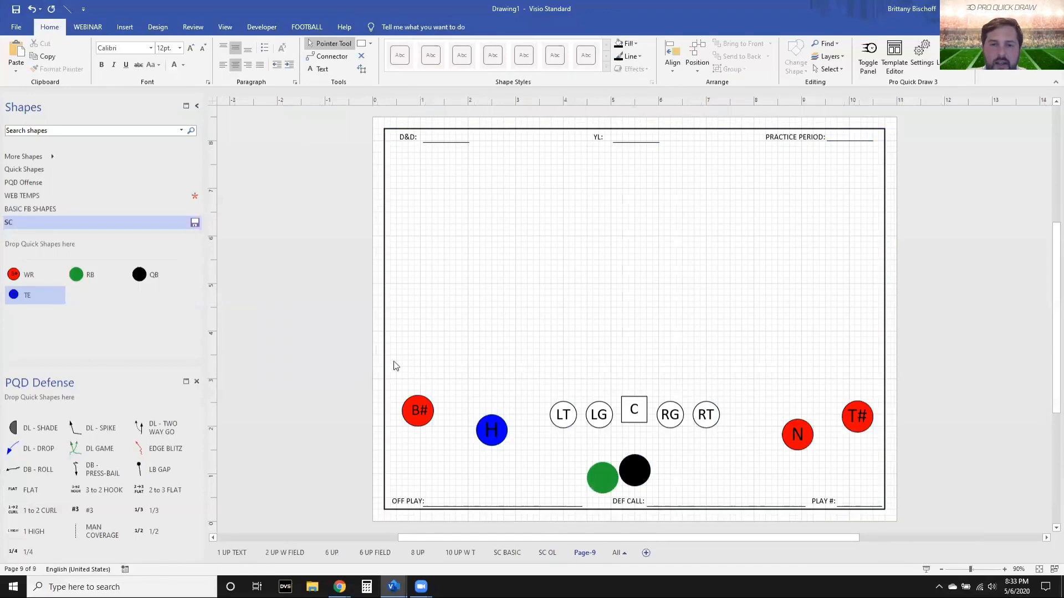
pyautogui.moveTo(324, 349); pyautogui.dragTo(950, 497)
pyautogui.press('Delete')
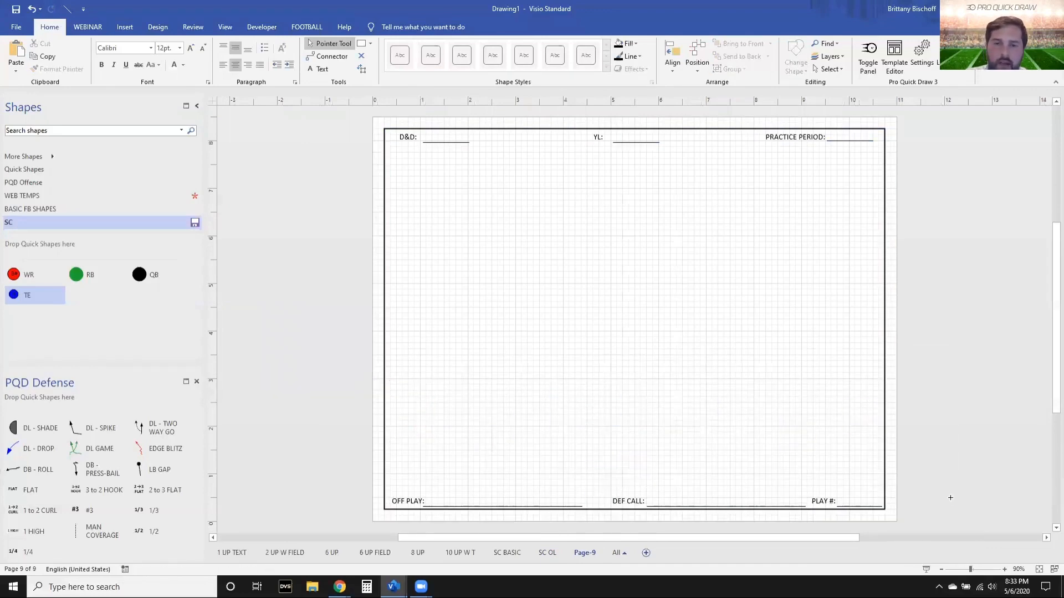
# Place the Master.2 field shape from the WEB TEMPS stencil in the card's upper part, flush with its left border.
pyautogui.click(26, 196)
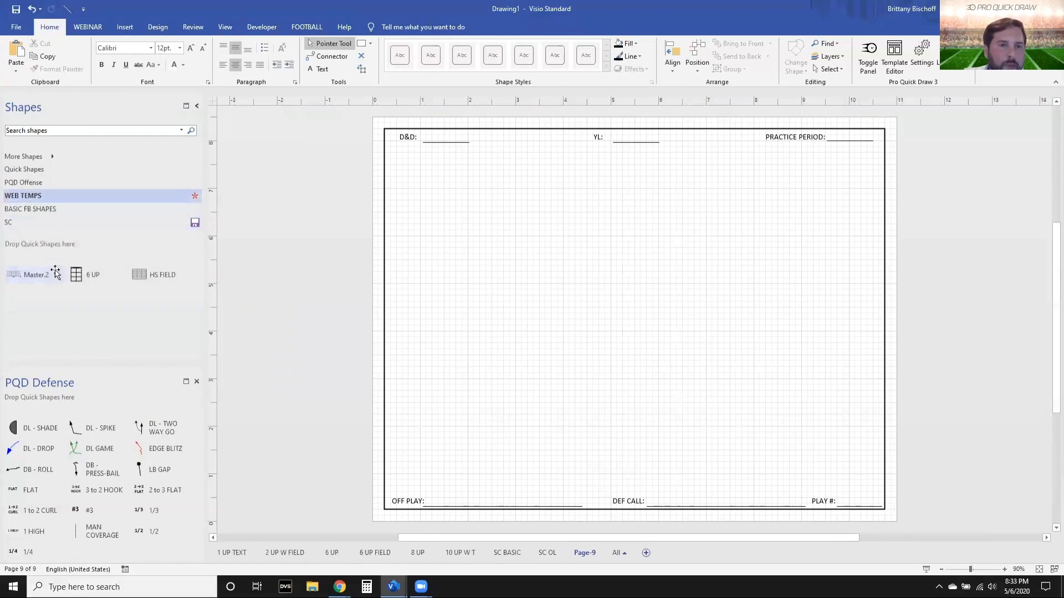
pyautogui.moveTo(34, 275); pyautogui.dragTo(586, 238)
pyautogui.moveTo(576, 239); pyautogui.dragTo(577, 240)
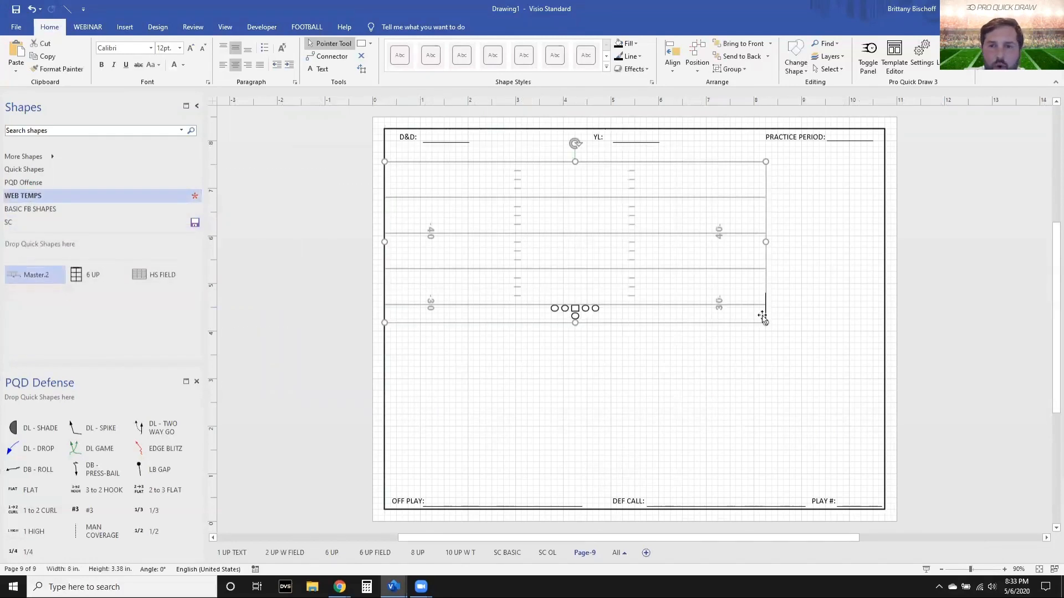
# Enlarge the field shape to the card's full 10.5 in inner width and ungroup it into separate shapes.
pyautogui.moveTo(764, 320); pyautogui.dragTo(793, 373)
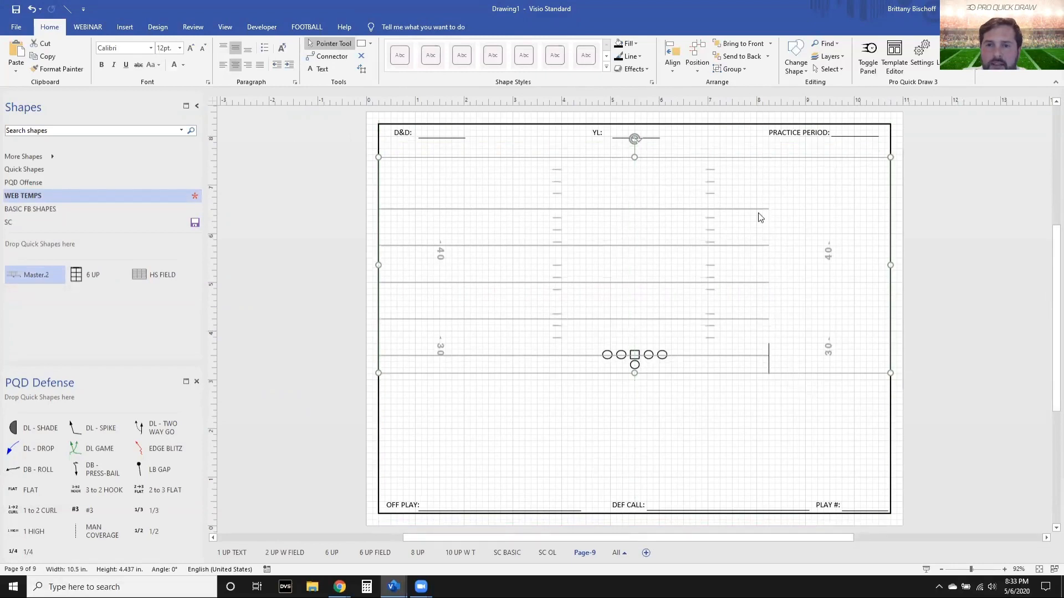
pyautogui.click(759, 214)
pyautogui.click(759, 209)
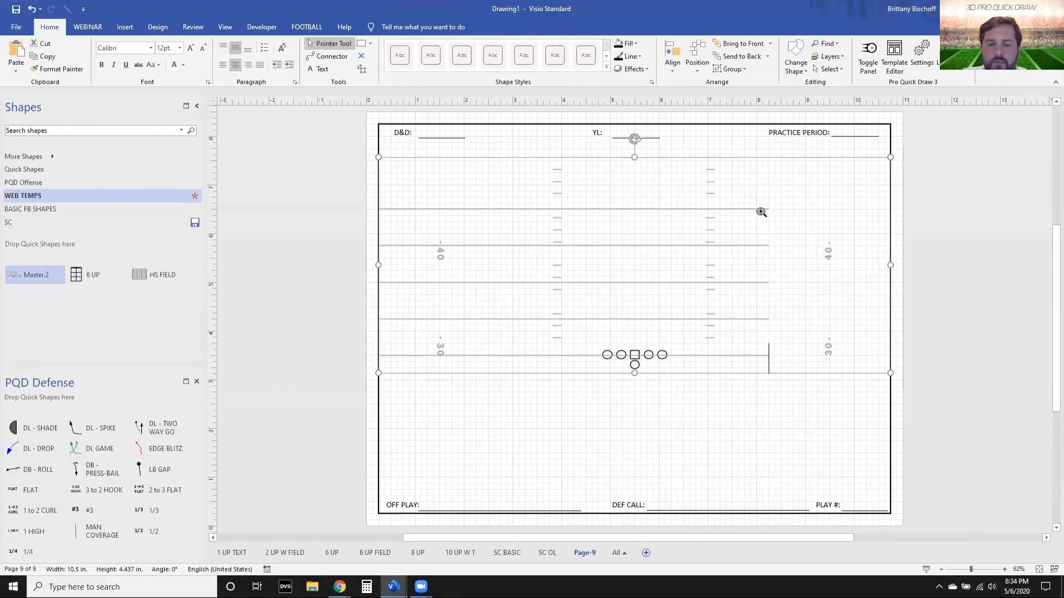
pyautogui.hotkey('ctrl', 'shift', 'u')
pyautogui.press('Return')
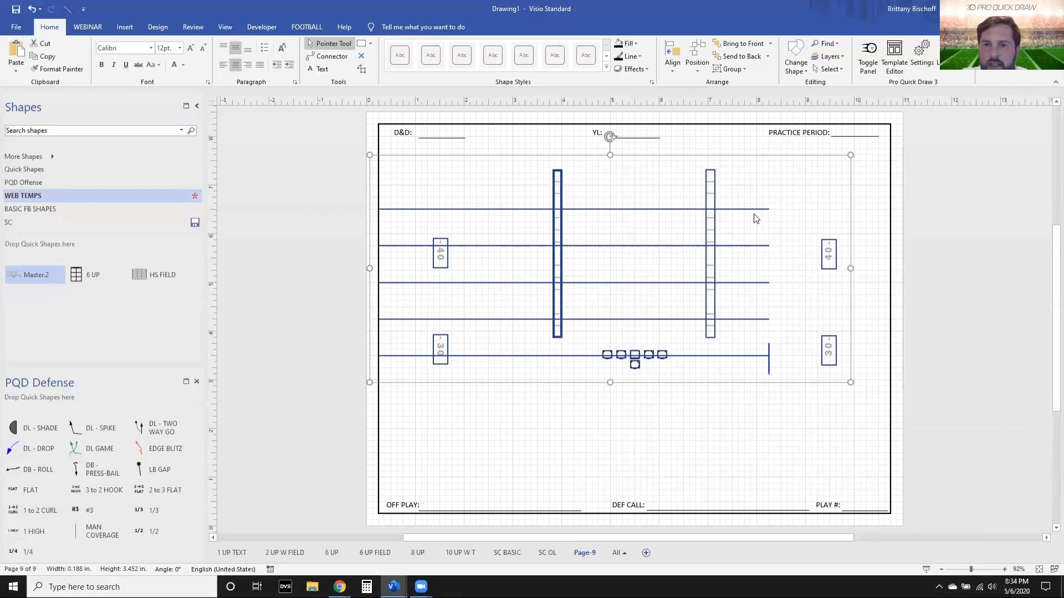
# Select the five horizontal yard lines together and stretch them to meet the card's right border.
pyautogui.click(754, 214)
pyautogui.keyDown('shift'); pyautogui.click(756, 246); pyautogui.keyUp('shift')
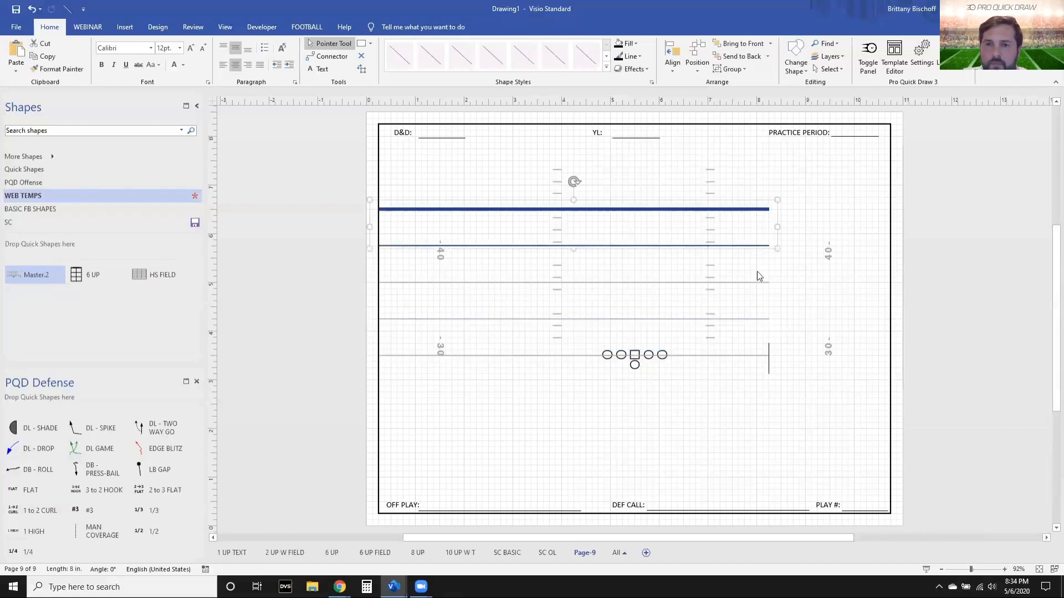
pyautogui.keyDown('shift'); pyautogui.click(759, 283); pyautogui.keyUp('shift')
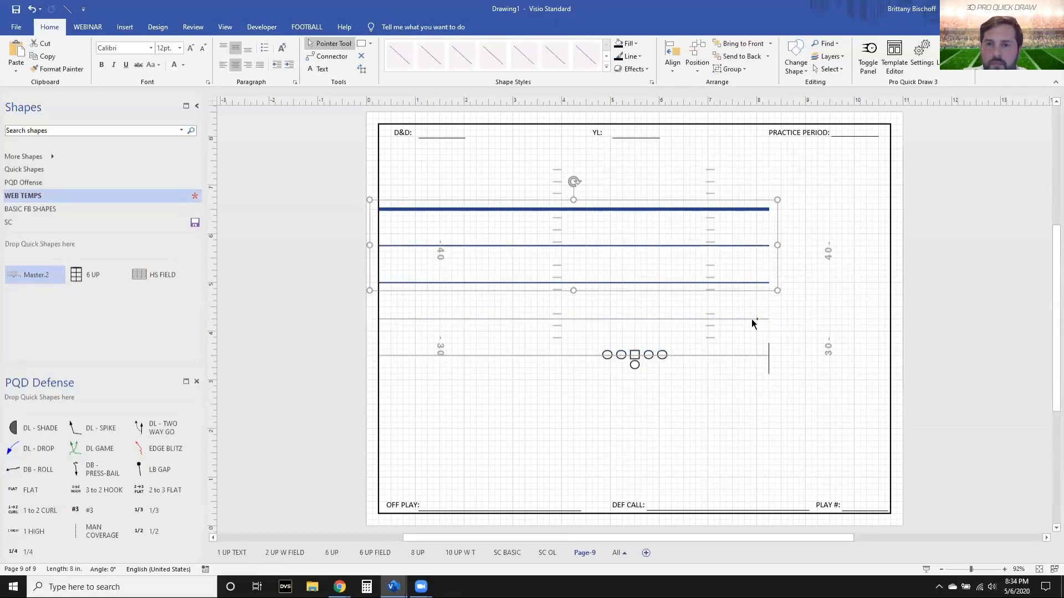
pyautogui.keyDown('shift'); pyautogui.click(751, 319); pyautogui.keyUp('shift')
pyautogui.keyDown('shift'); pyautogui.click(742, 354); pyautogui.keyUp('shift')
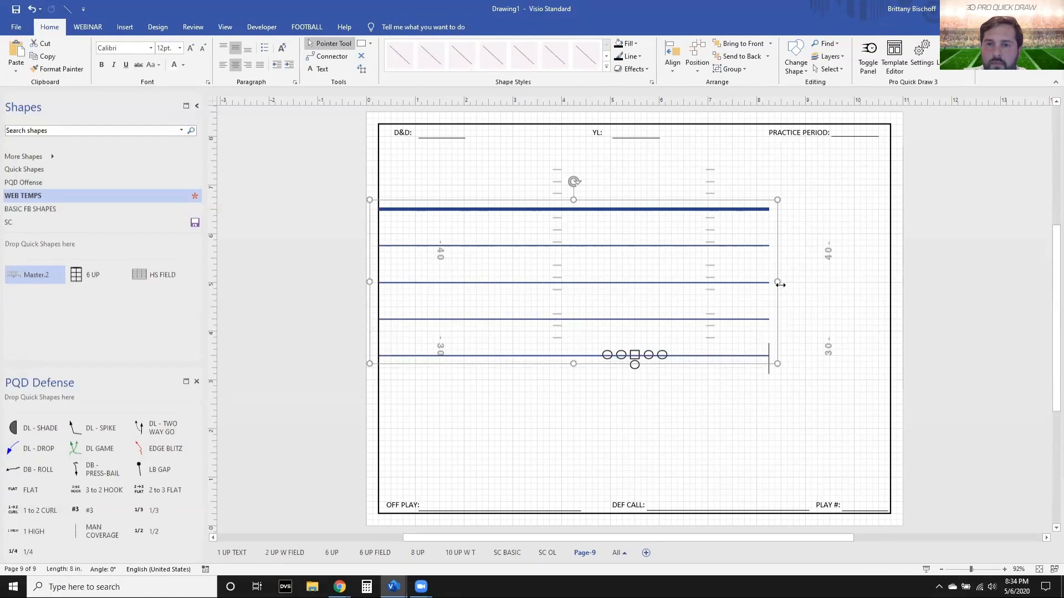
pyautogui.moveTo(781, 284); pyautogui.dragTo(900, 278)
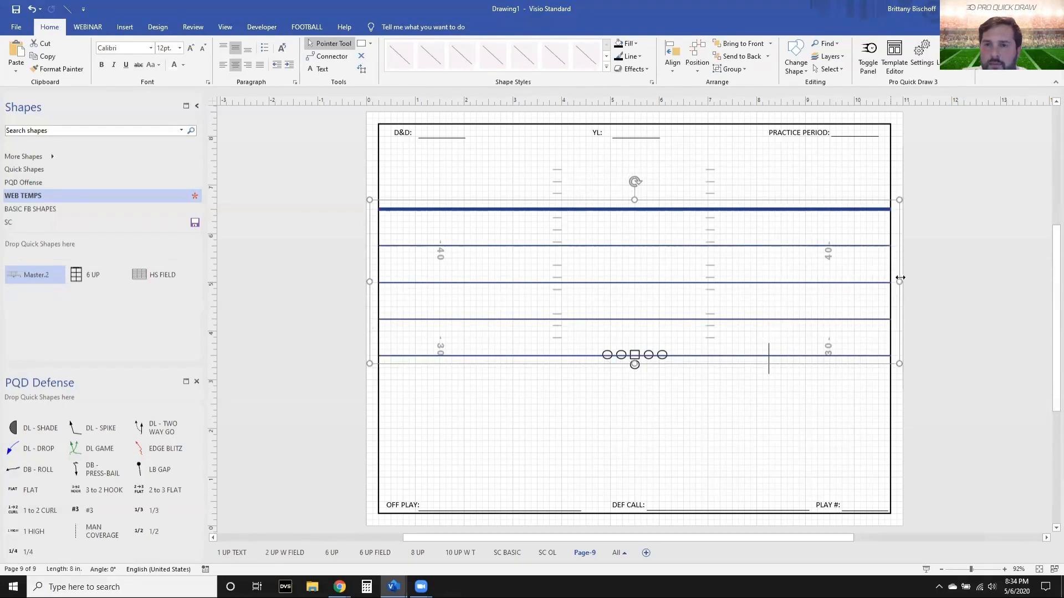
pyautogui.click(653, 434)
# Nudge the left 40 yard number up until it is centred on its yard line, and enlarge its text to 14 pt.
pyautogui.scroll(5, 448, 254)
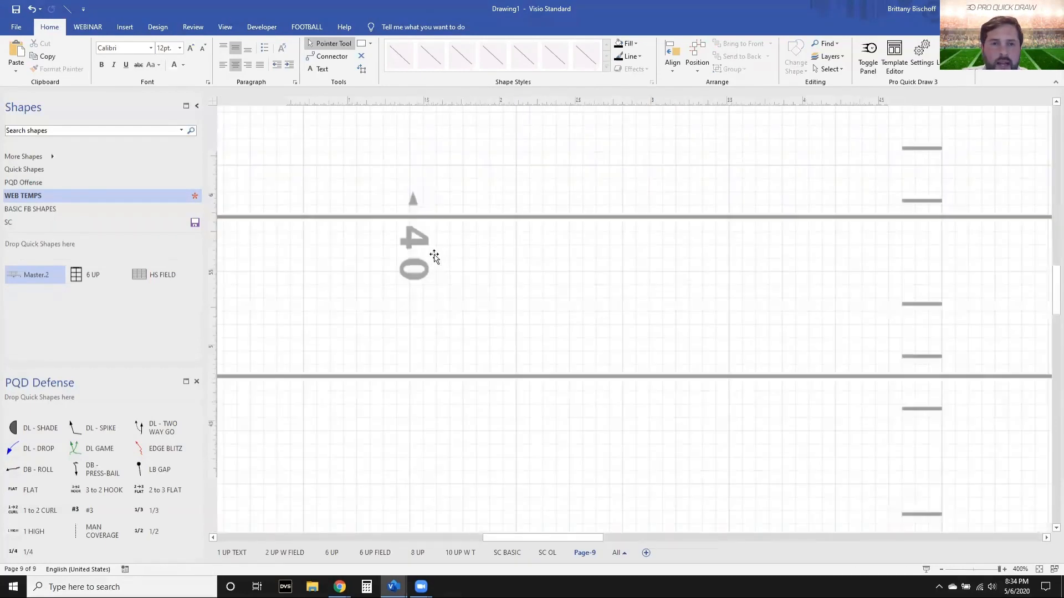
pyautogui.click(448, 254)
pyautogui.press('Up')
pyautogui.press('Up')
pyautogui.press('Up')
pyautogui.press('Up')
pyautogui.press('Up')
pyautogui.press('Up')
pyautogui.press('Up')
pyautogui.press('Up')
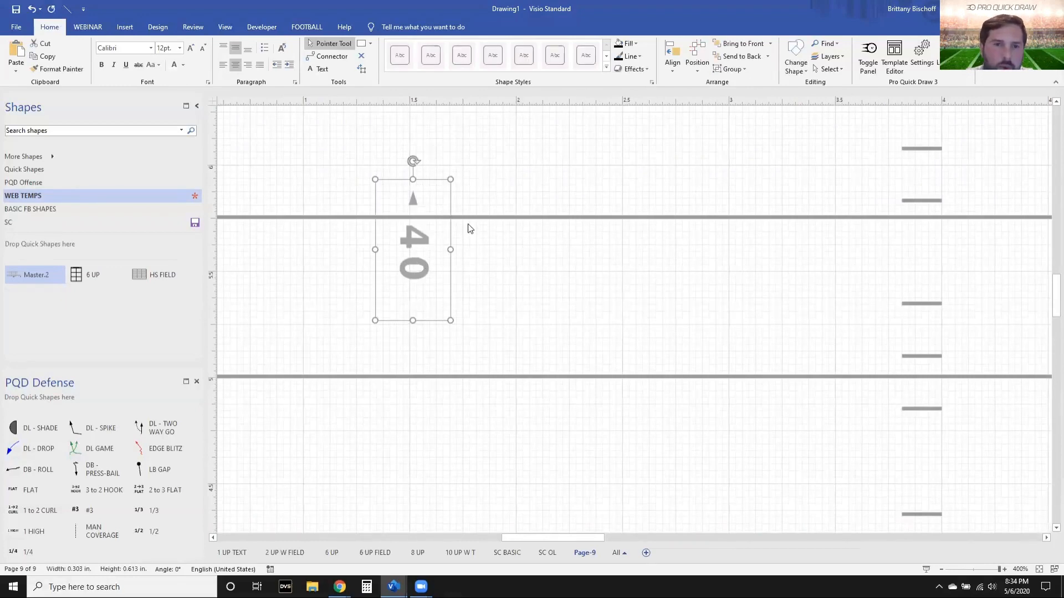
pyautogui.press('Up')
pyautogui.press('Up')
pyautogui.press('Up')
pyautogui.press('Up')
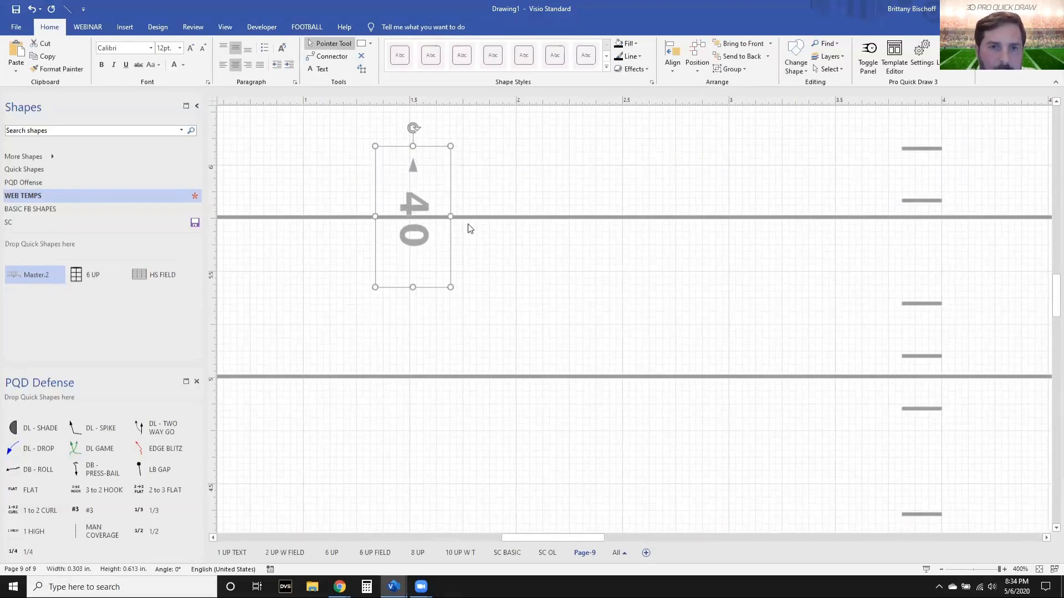
pyautogui.hotkey('ctrl', 'shift', '.')
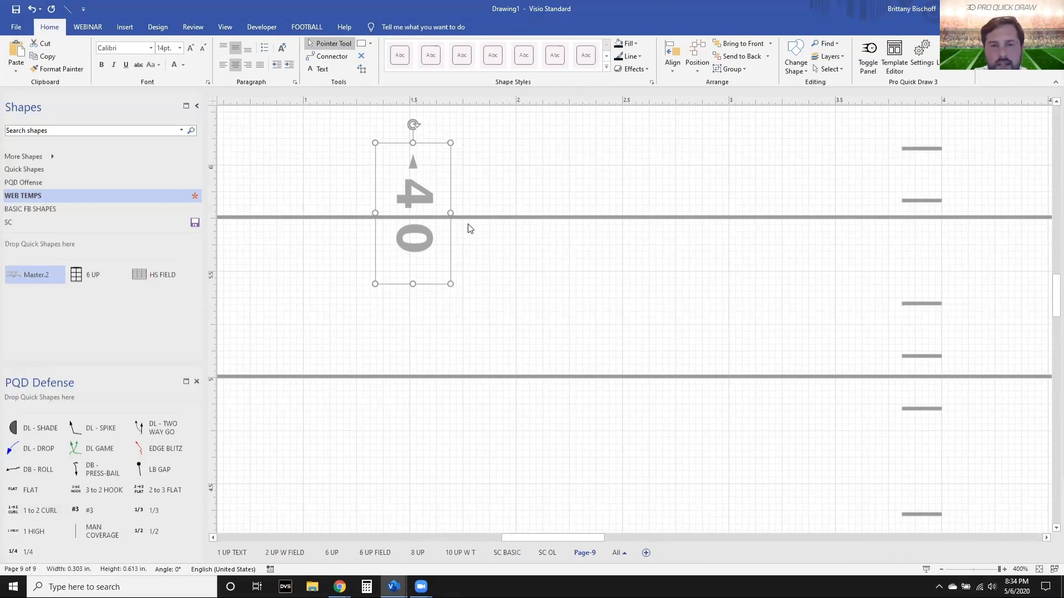
# Try to copy the enlarged left 40's formatting onto the left 30, and undo it.
pyautogui.scroll(-4, 468, 224)
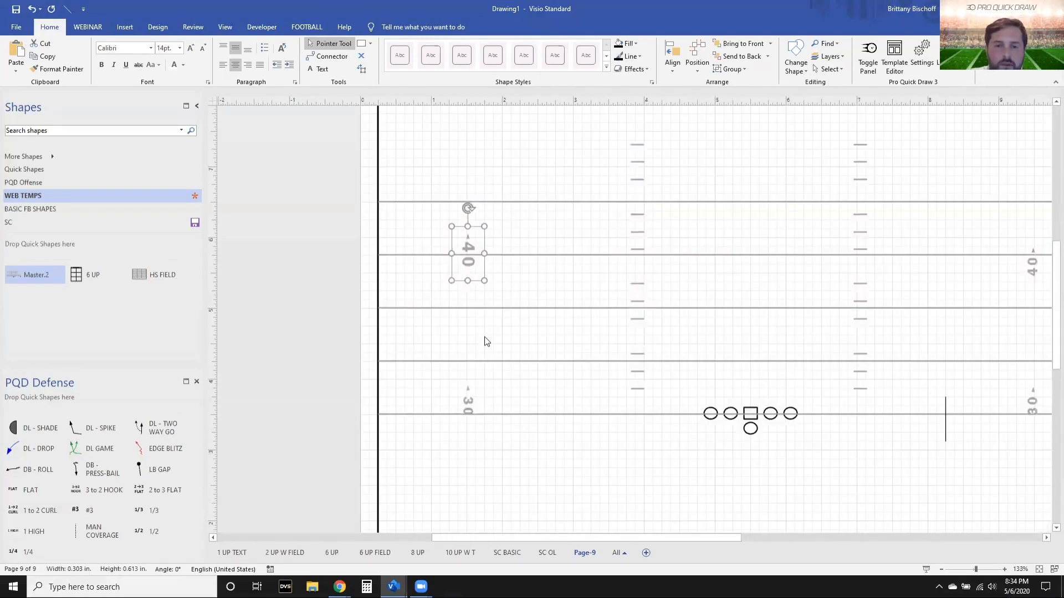
pyautogui.hotkey('ctrl', 'shift', 'p')
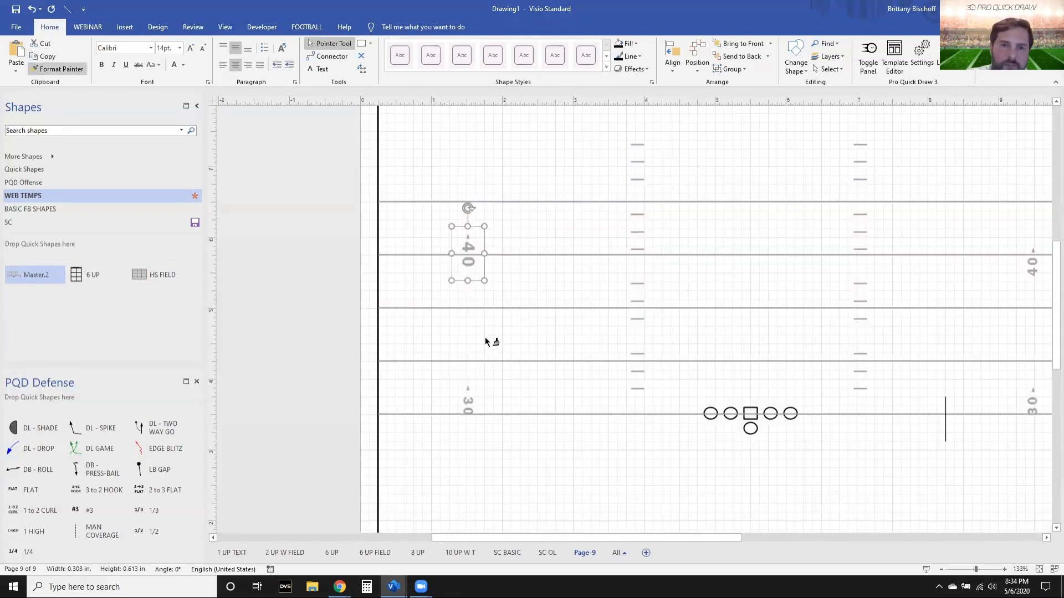
pyautogui.click(463, 415)
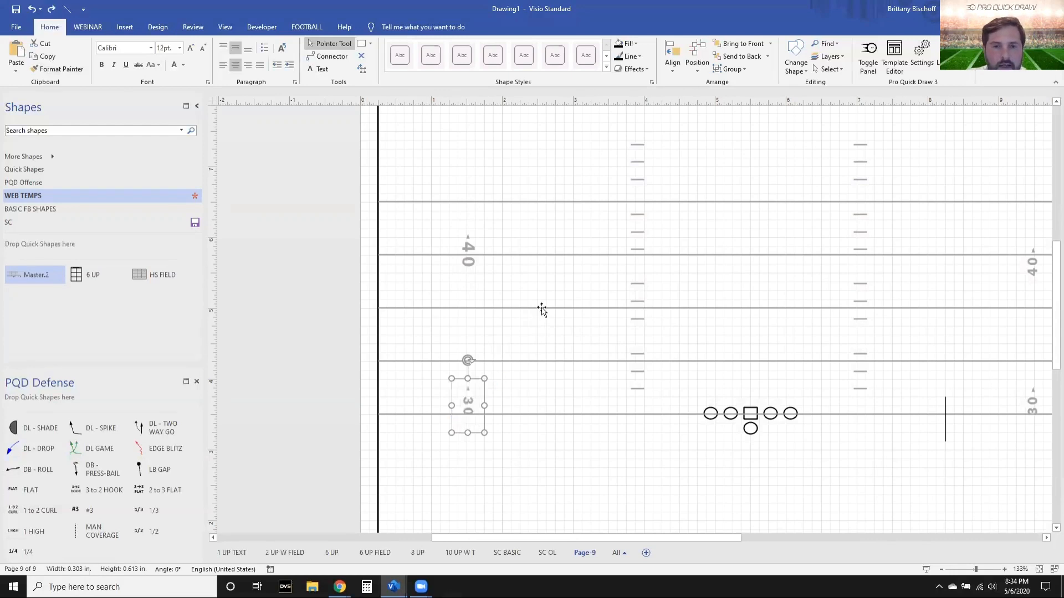
pyautogui.hotkey('ctrl', 'z')
# Copy the left 40's 14 pt formatting onto the left 30, the right 40 and the right 30.
pyautogui.click(470, 258)
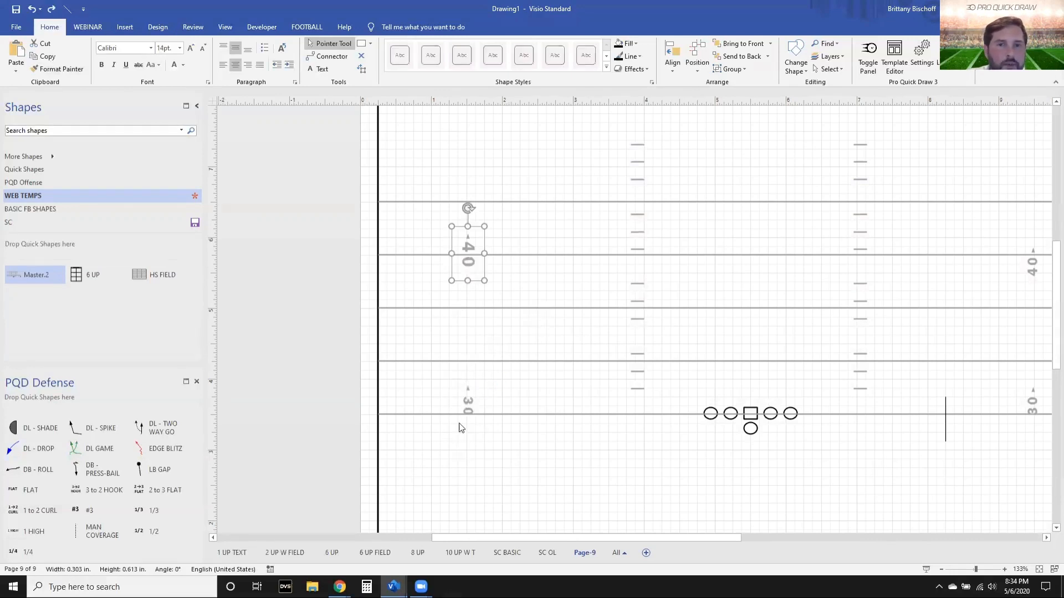
pyautogui.click(468, 404)
pyautogui.hscroll(3, 848, 199)
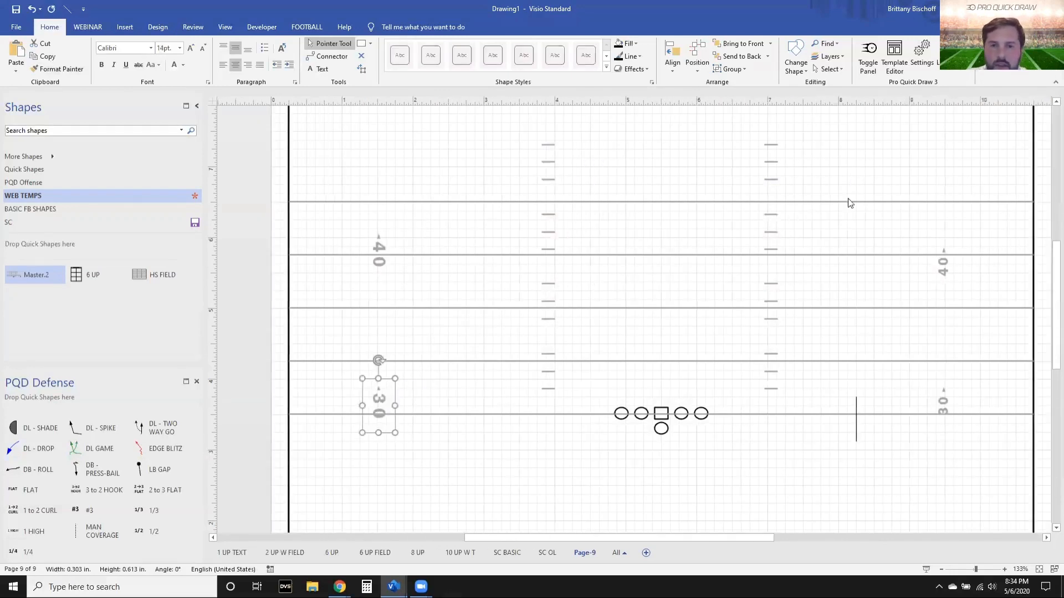
pyautogui.click(926, 264)
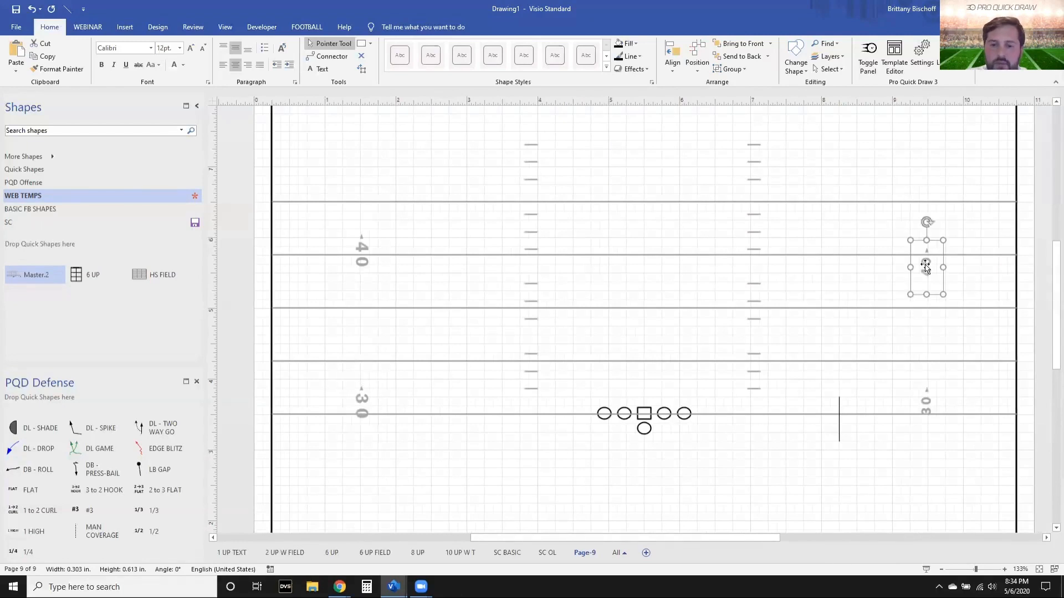
pyautogui.click(924, 395)
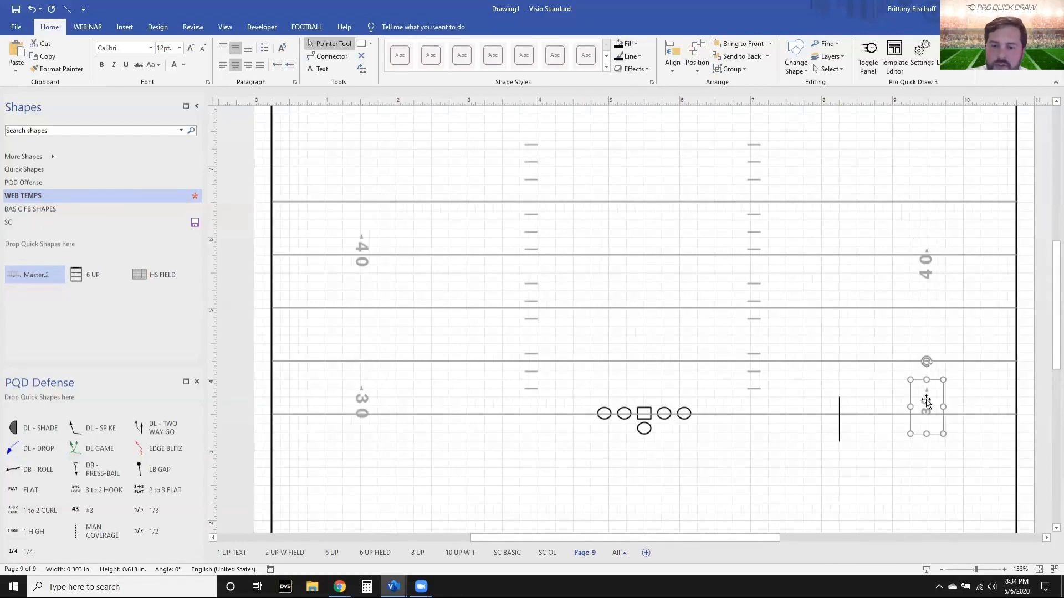
# Align the right 40 vertically with the left 40 by their middles.
pyautogui.click(365, 249)
pyautogui.keyDown('shift'); pyautogui.click(927, 264); pyautogui.keyUp('shift')
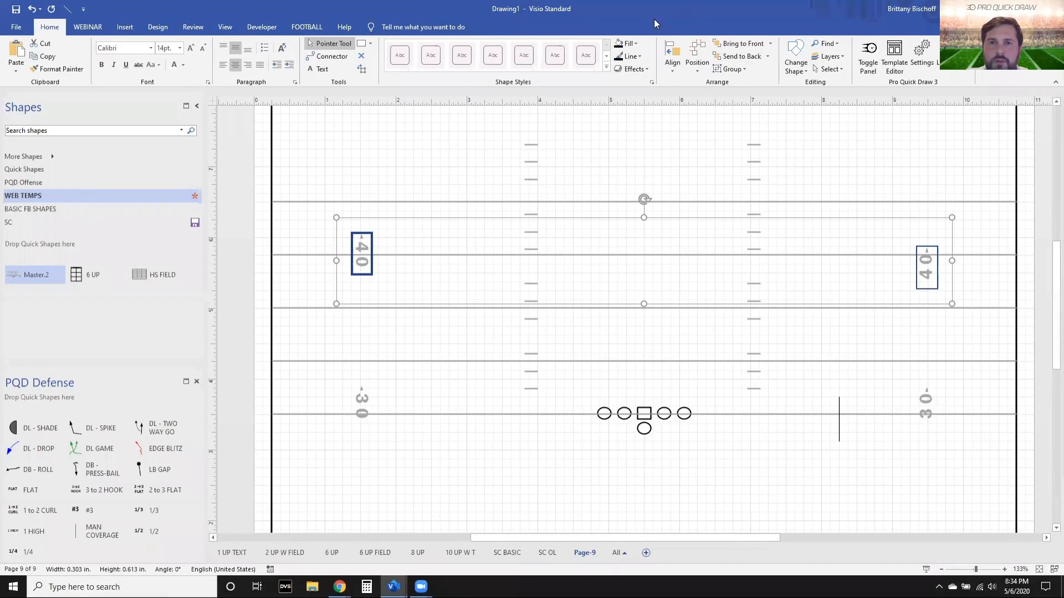
pyautogui.click(673, 58)
pyautogui.click(687, 145)
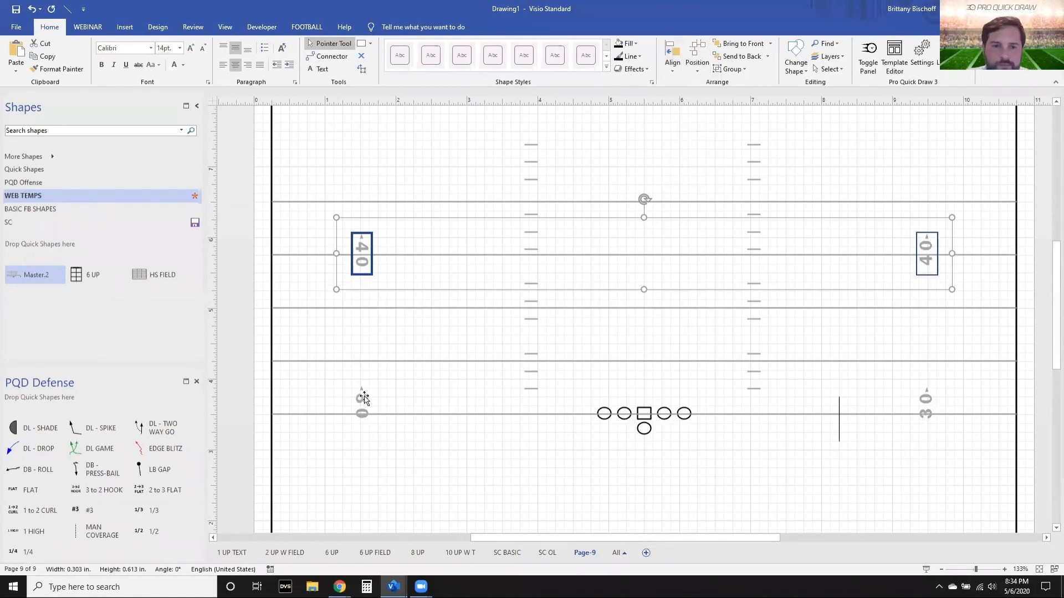
# Align the middles of both 30 yard numbers to the lowest yard line, using the line as the reference.
pyautogui.click(401, 415)
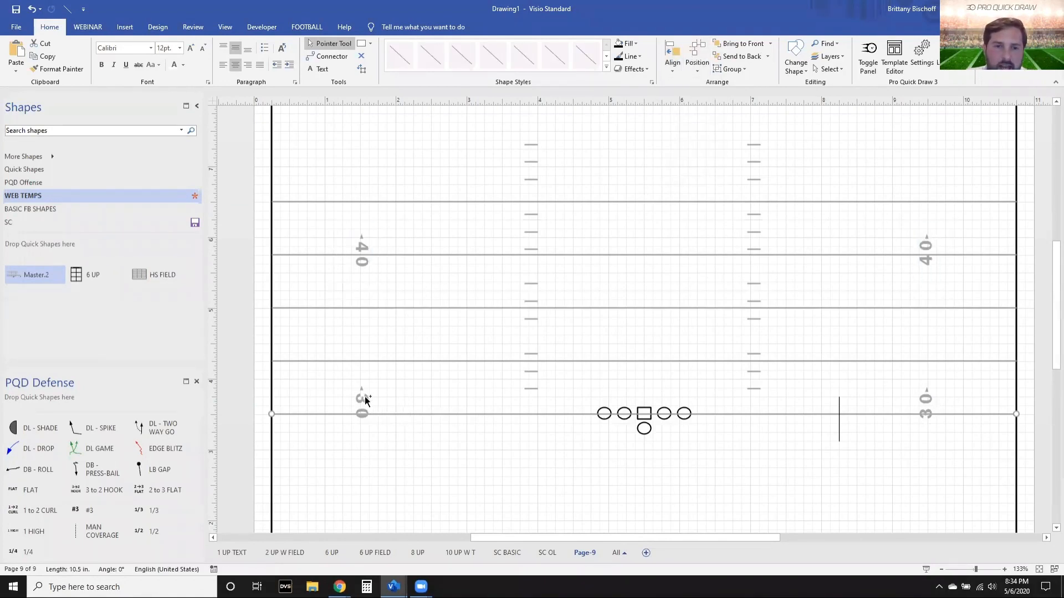
pyautogui.keyDown('shift'); pyautogui.click(365, 400); pyautogui.keyUp('shift')
pyautogui.keyDown('shift'); pyautogui.click(923, 403); pyautogui.keyUp('shift')
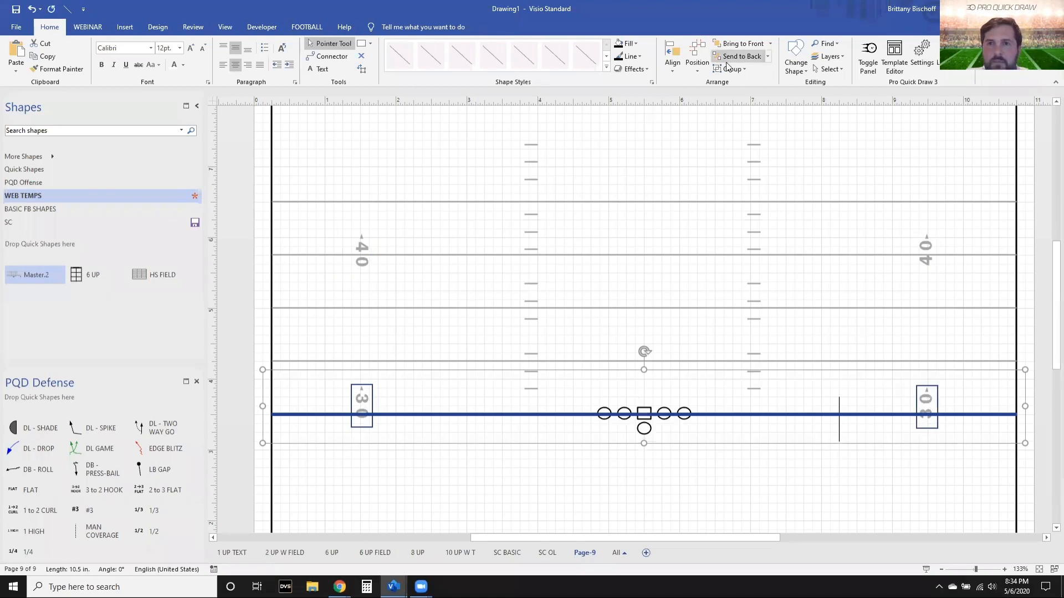
pyautogui.click(705, 66)
pyautogui.click(740, 163)
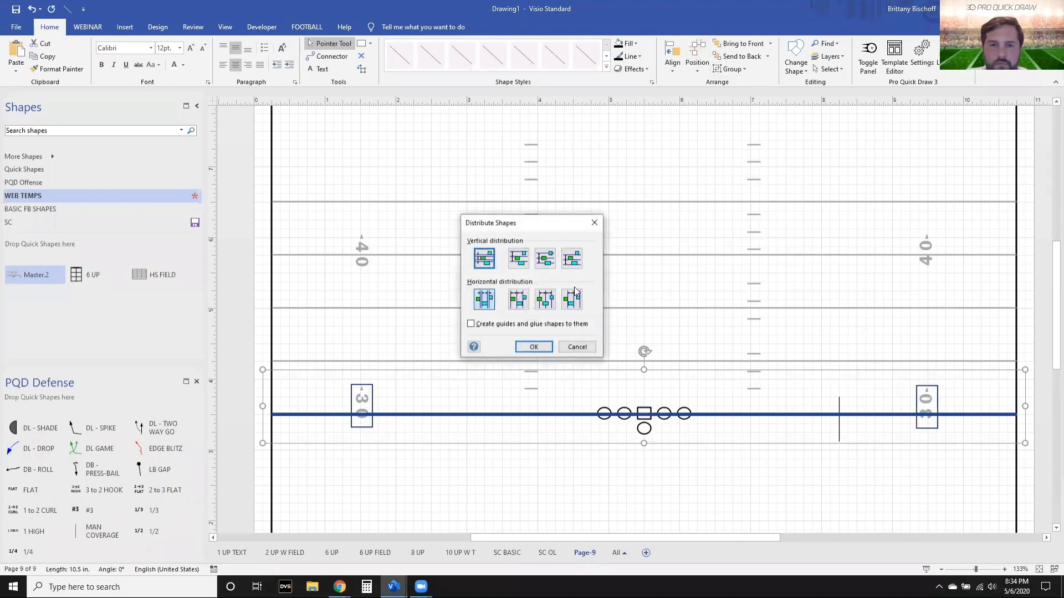
pyautogui.click(577, 349)
pyautogui.click(695, 66)
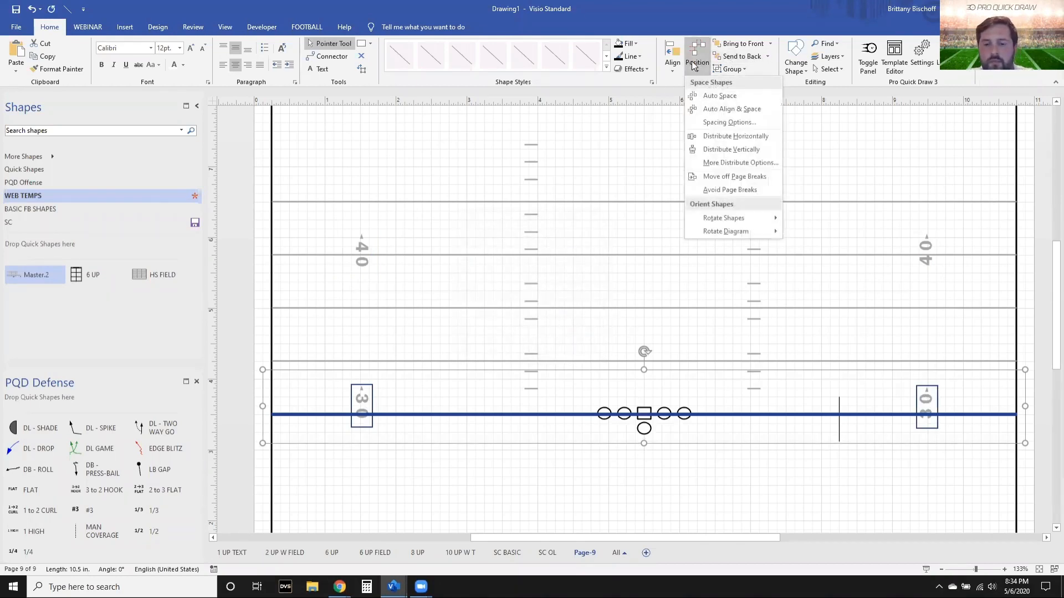
pyautogui.click(670, 66)
pyautogui.click(696, 162)
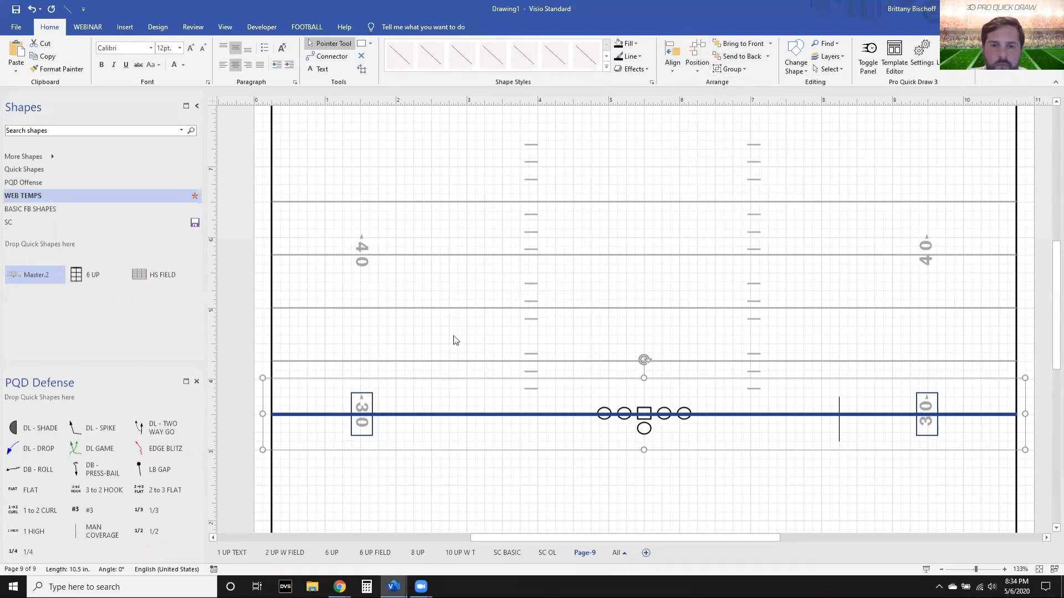
pyautogui.click(458, 319)
# Delete the offensive line and quarterback shapes and the stray short vertical line from the field.
pyautogui.moveTo(561, 380); pyautogui.dragTo(715, 458)
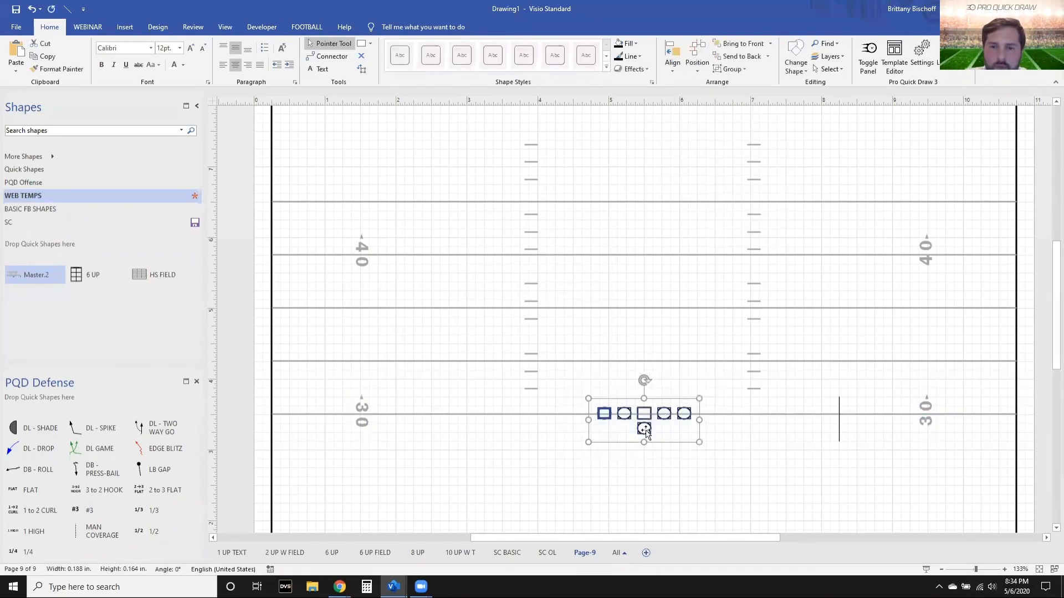
pyautogui.moveTo(646, 430); pyautogui.dragTo(638, 449)
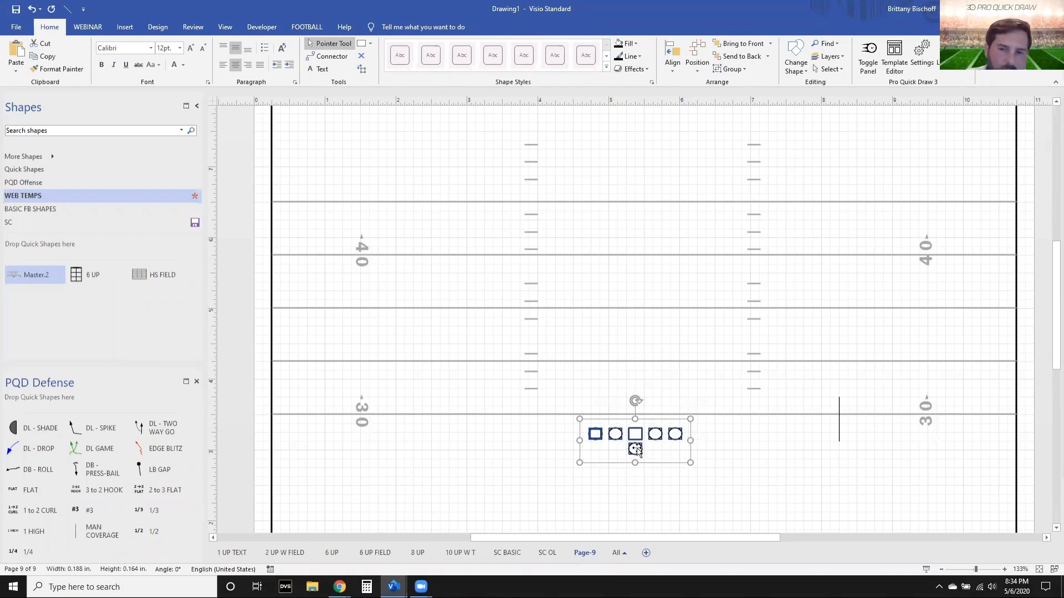
pyautogui.press('Delete')
pyautogui.click(839, 436)
pyautogui.press('Delete')
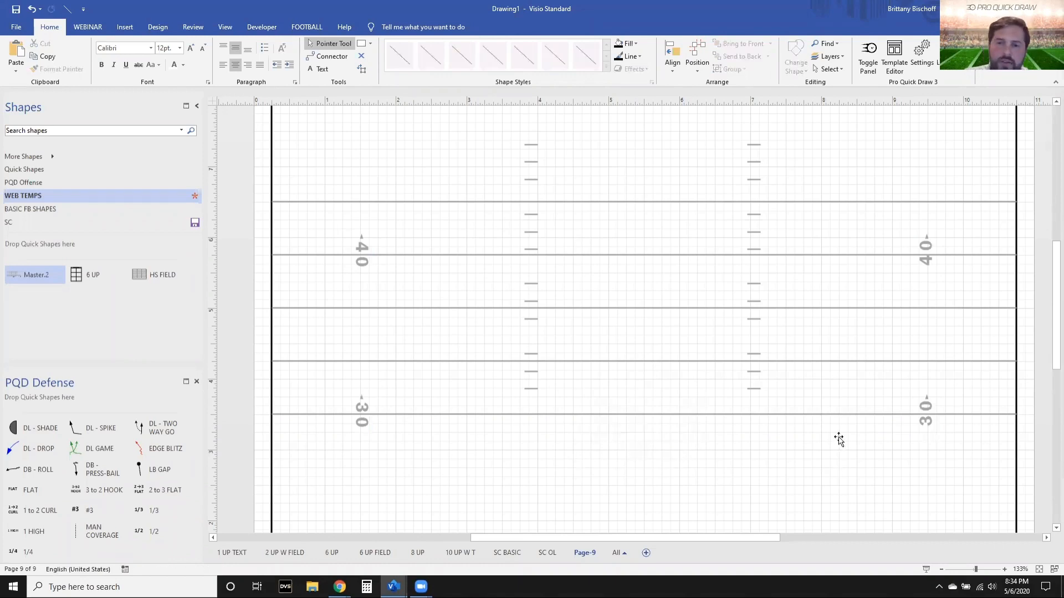
# Select all five yard lines together with the four yard numbers.
pyautogui.scroll(-3, 263, 285)
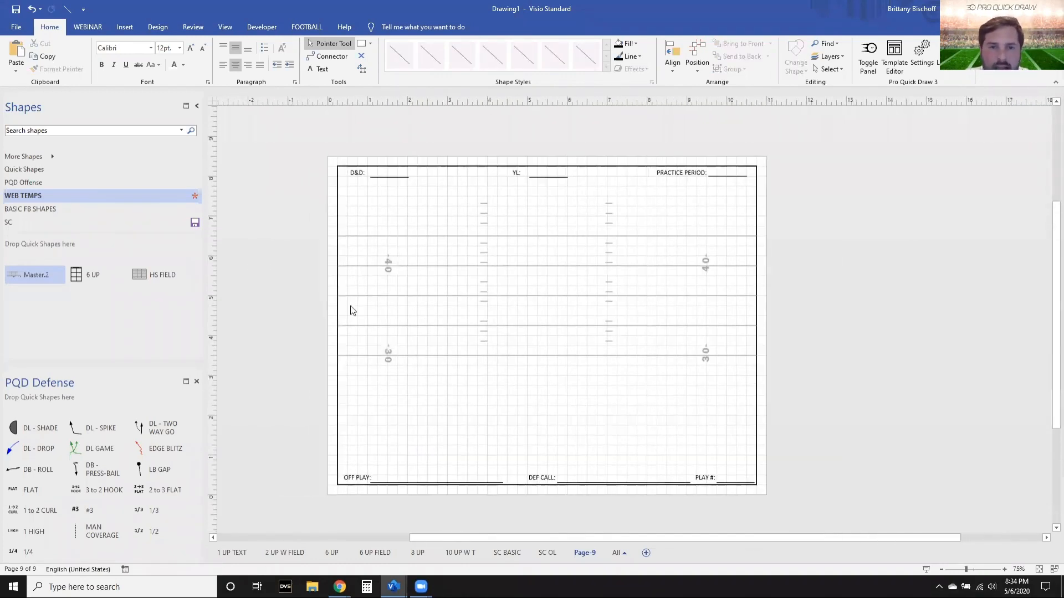
pyautogui.moveTo(288, 217); pyautogui.dragTo(820, 395)
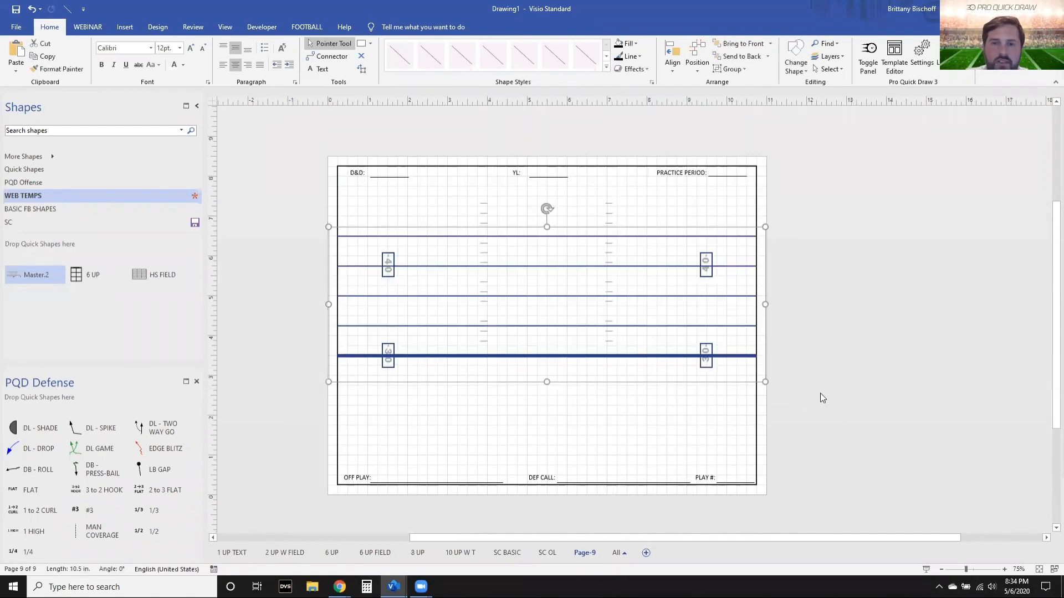
# Try to move the selected yard lines and numbers down the card without the hash marks, and undo it.
pyautogui.press('Down')
pyautogui.press('Down')
pyautogui.press('Down')
pyautogui.press('Down')
pyautogui.press('Down')
pyautogui.press('Down')
pyautogui.press('Down')
pyautogui.press('Down')
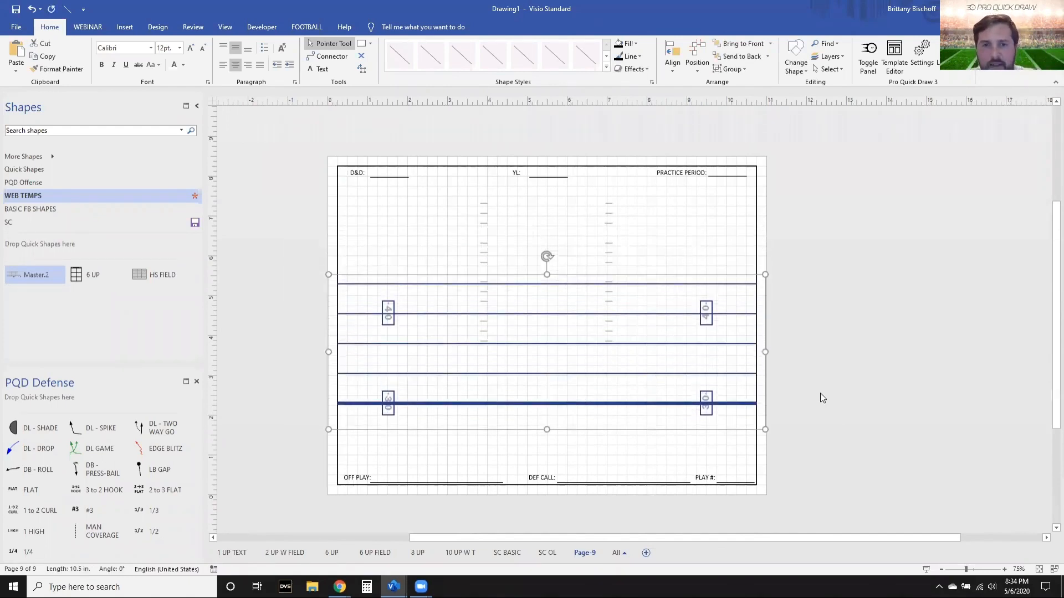
pyautogui.hotkey('ctrl', 'z')
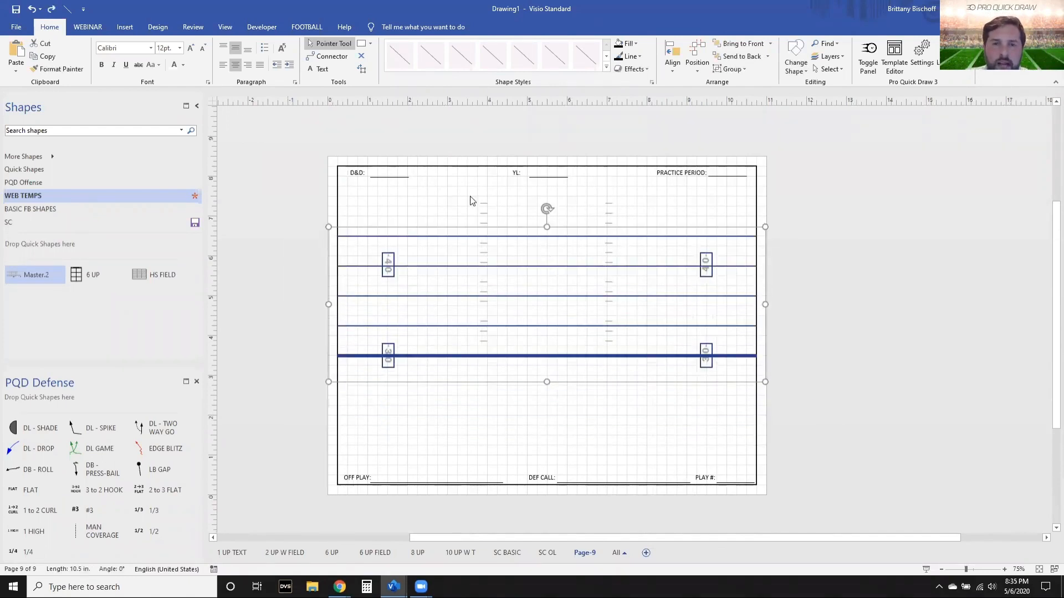
# Add both hash mark columns to the selection and move all the field markings about 1.2 in down the card.
pyautogui.keyDown('shift'); pyautogui.click(482, 207); pyautogui.keyUp('shift')
pyautogui.keyDown('shift'); pyautogui.click(611, 204); pyautogui.keyUp('shift')
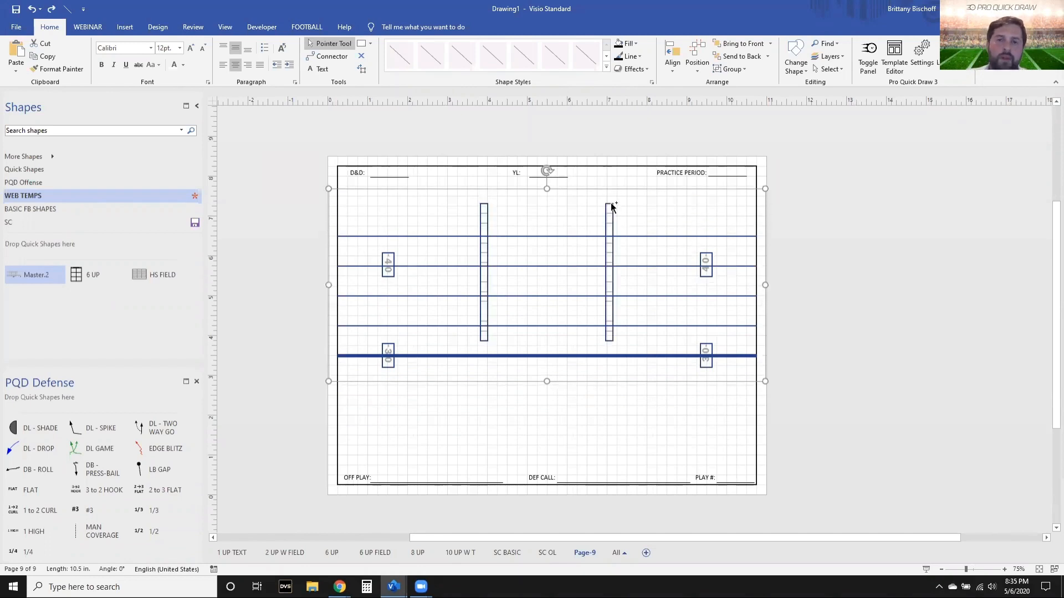
pyautogui.press('Down')
pyautogui.press('Down')
pyautogui.press('Down')
pyautogui.press('Down')
pyautogui.press('Down')
pyautogui.press('Down')
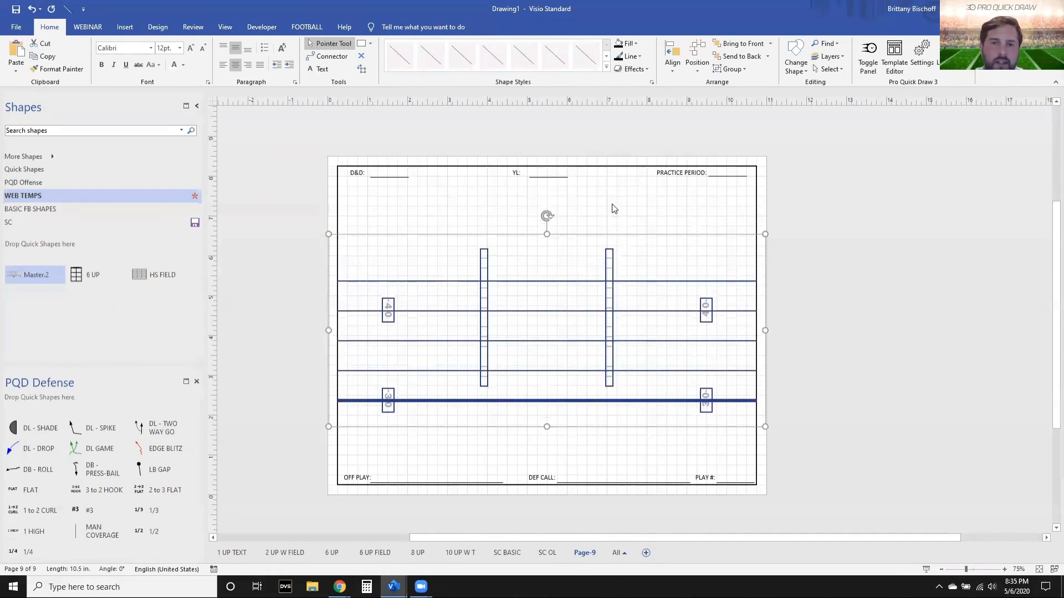
pyautogui.click(831, 327)
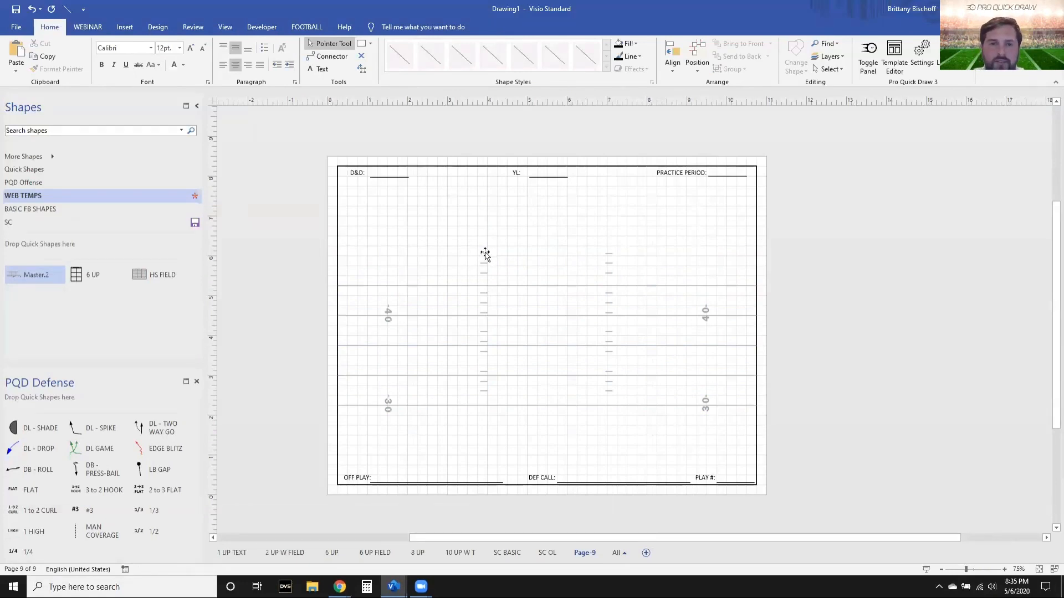
# Move both hash mark columns about 0.5 in down the card relative to the yard lines.
pyautogui.click(484, 254)
pyautogui.keyDown('shift'); pyautogui.click(611, 251); pyautogui.keyUp('shift')
pyautogui.scroll(3, 544, 392)
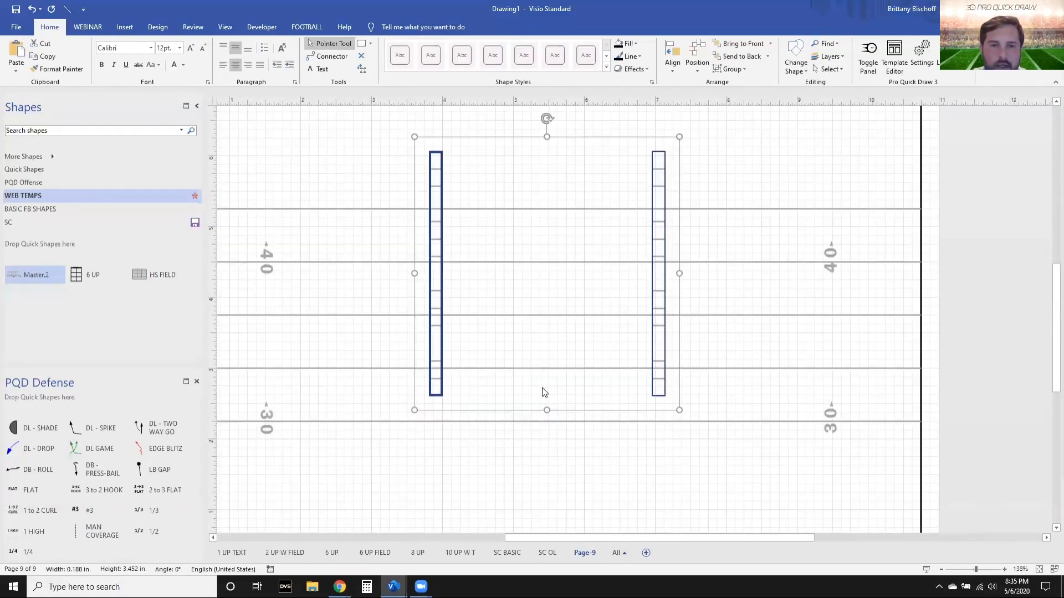
pyautogui.press('Down')
pyautogui.press('Down')
pyautogui.press('Down')
pyautogui.press('Down')
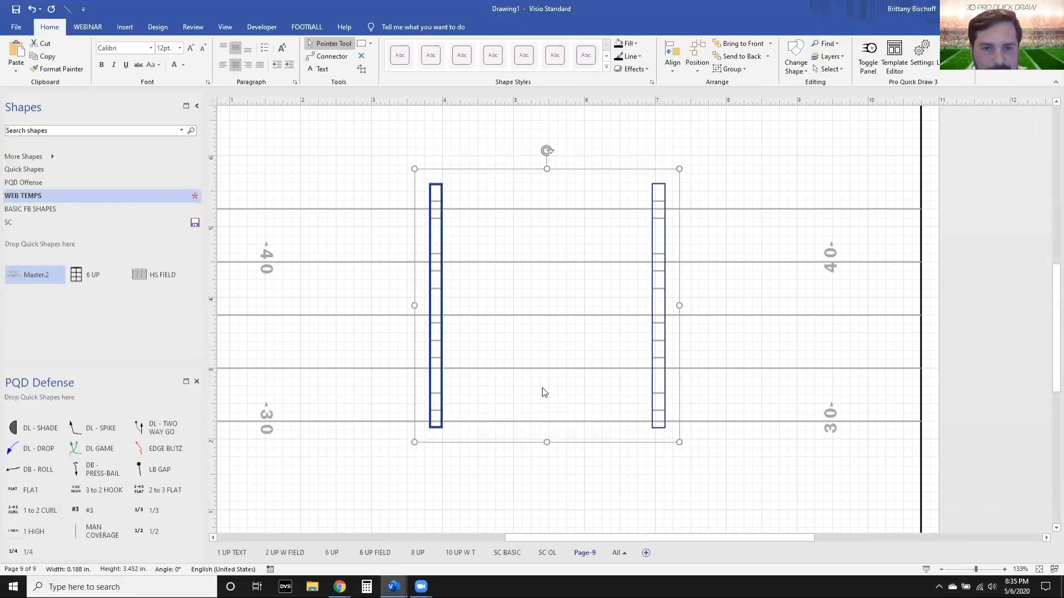
pyautogui.press('Down')
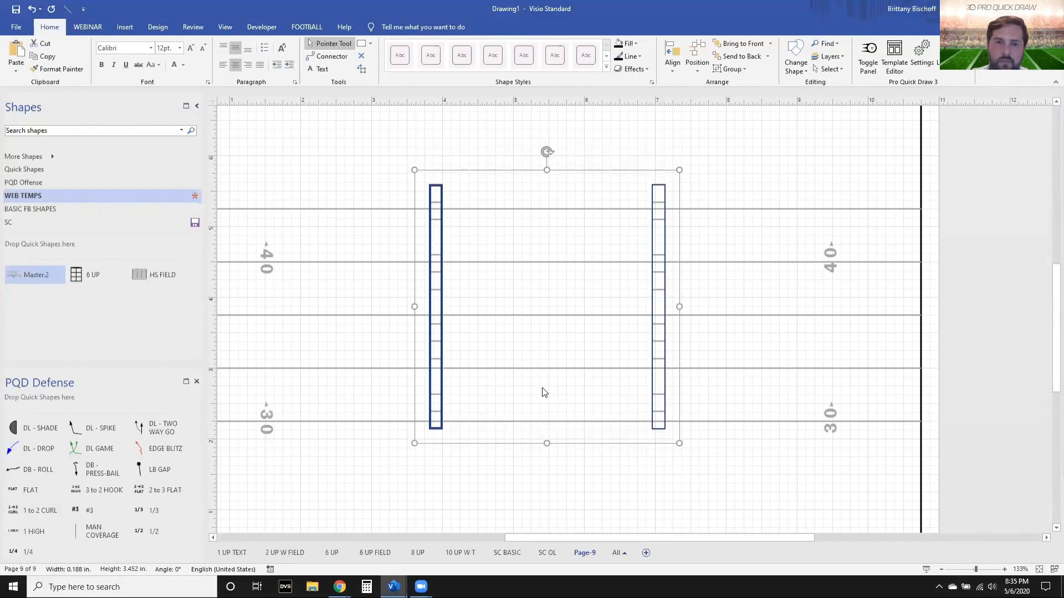
pyautogui.click(537, 388)
pyautogui.scroll(-2, 527, 360)
pyautogui.scroll(-2, 527, 360)
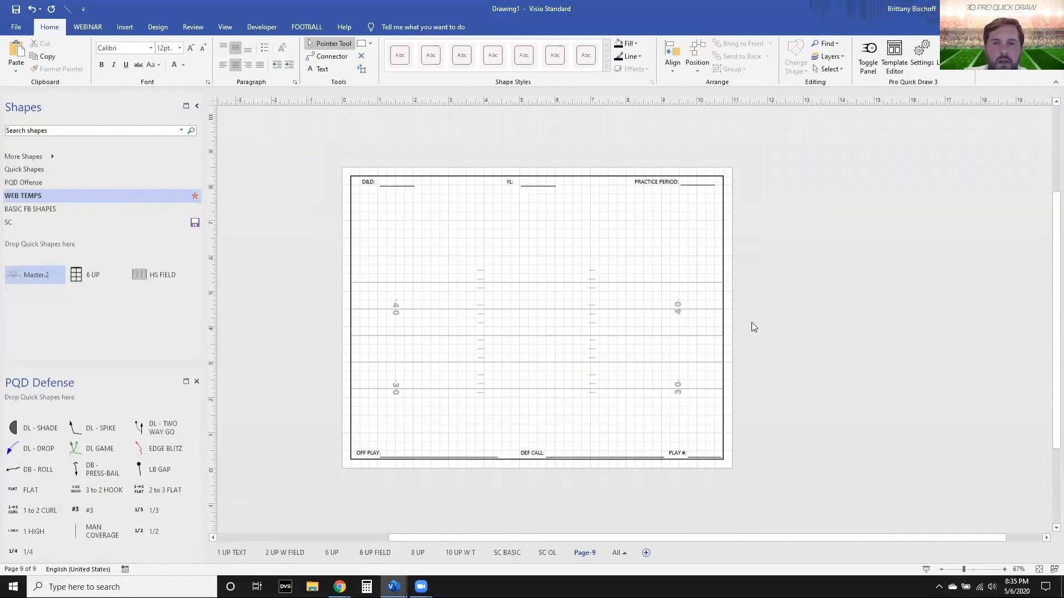
pyautogui.hscroll(1, 522, 391)
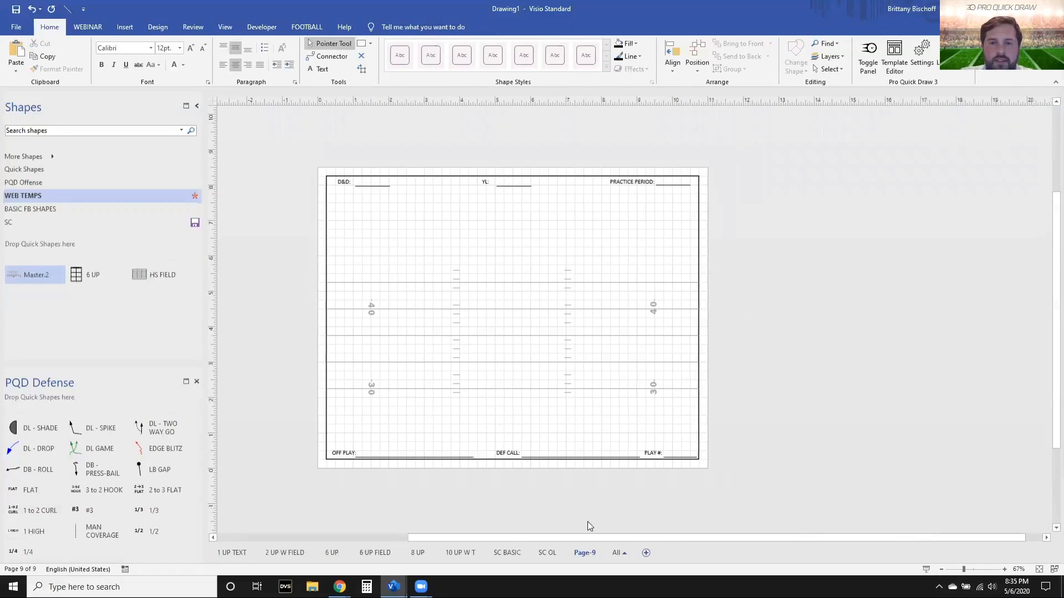
# Rename the current page as SC PASS.
pyautogui.doubleClick(583, 552)
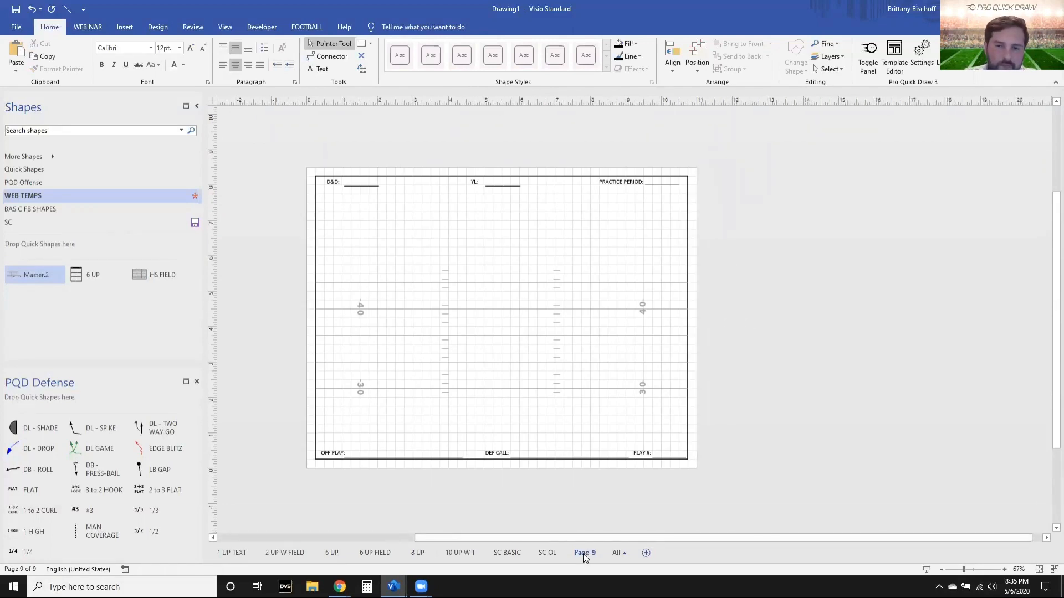
pyautogui.write('SC PASS')
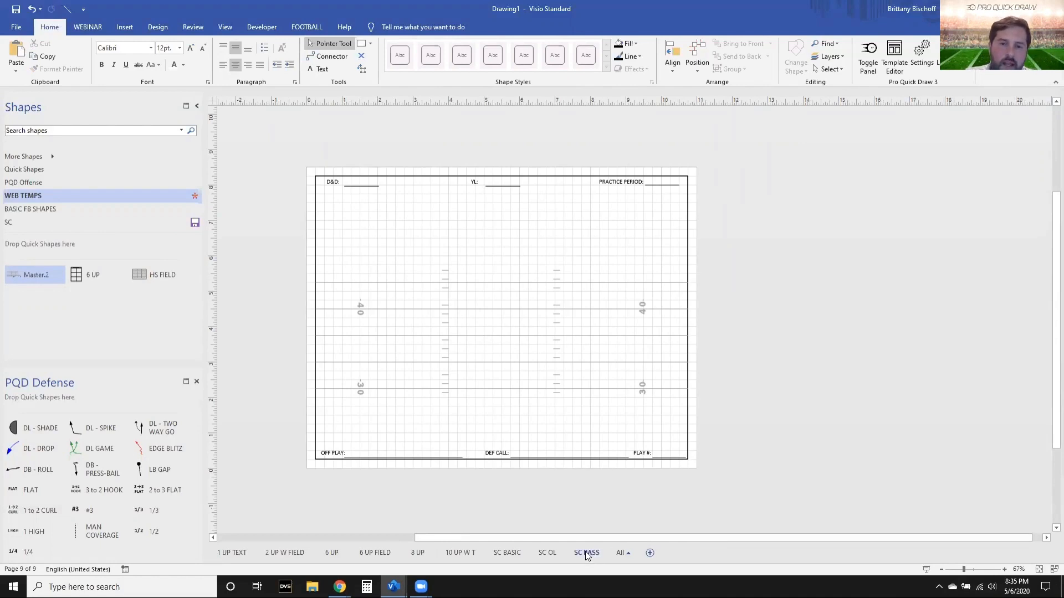
pyautogui.press('Return')
# On the SC OL page, delete the B#, H, N, T#, green and black player circles, keeping the offensive line.
pyautogui.click(555, 552)
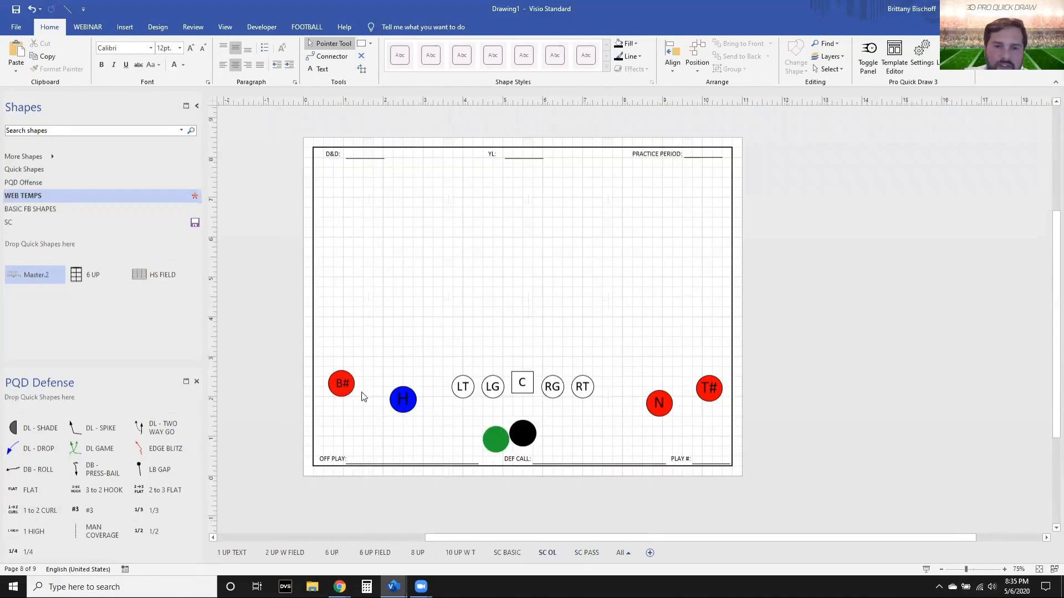
pyautogui.click(340, 381)
pyautogui.press('Delete')
pyautogui.click(415, 396)
pyautogui.press('Delete')
pyautogui.click(496, 439)
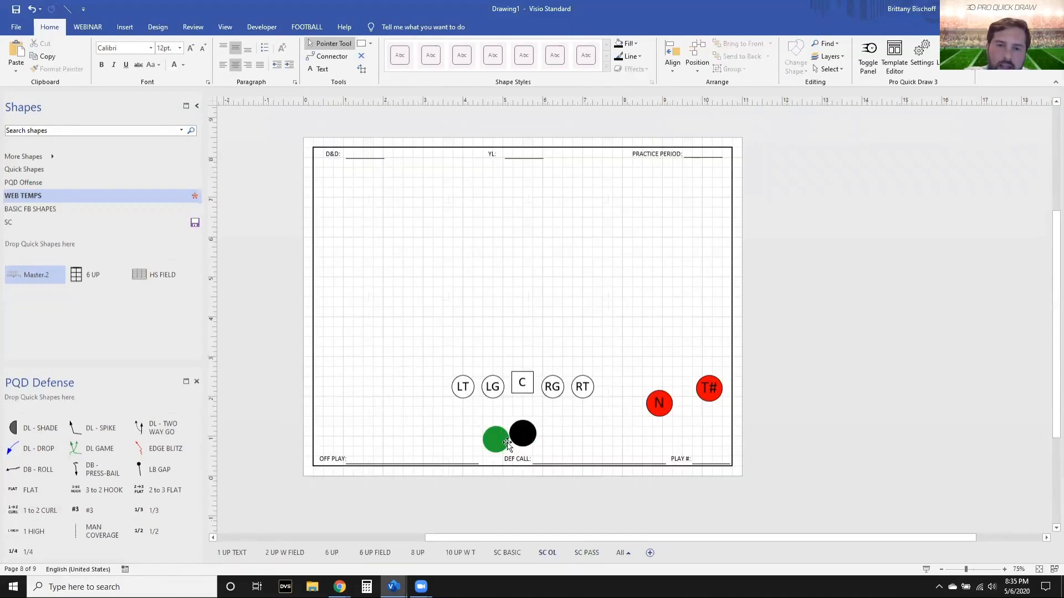
pyautogui.press('Delete')
pyautogui.click(523, 434)
pyautogui.press('Delete')
pyautogui.click(665, 408)
pyautogui.press('Delete')
pyautogui.click(709, 390)
pyautogui.press('Delete')
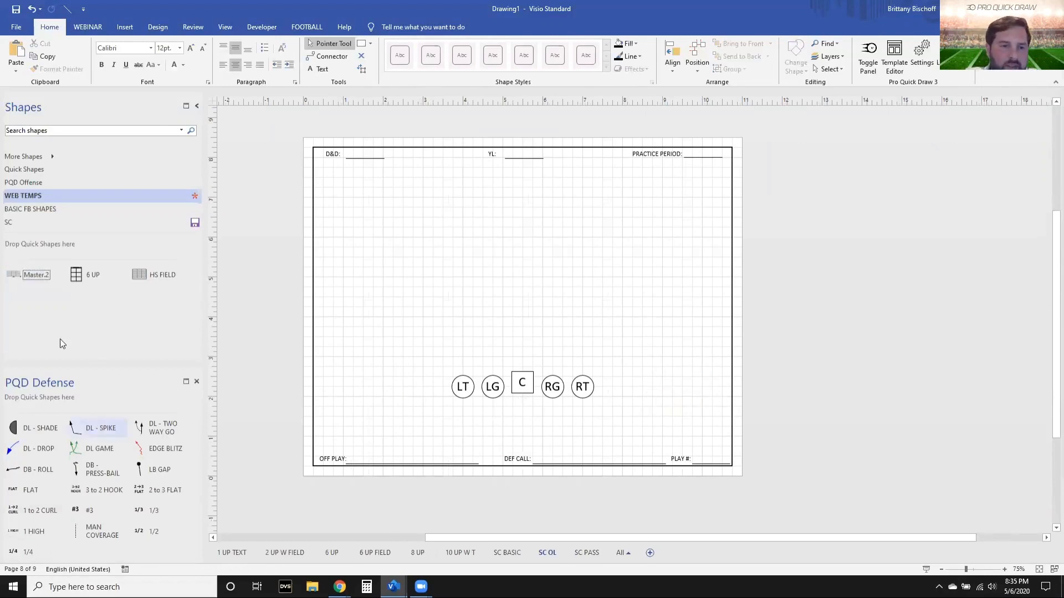
# Place the DEFENSE shape from the BASIC FB SHAPES stencil above the offensive line and stretch it to about 11.25 in wide.
pyautogui.click(38, 209)
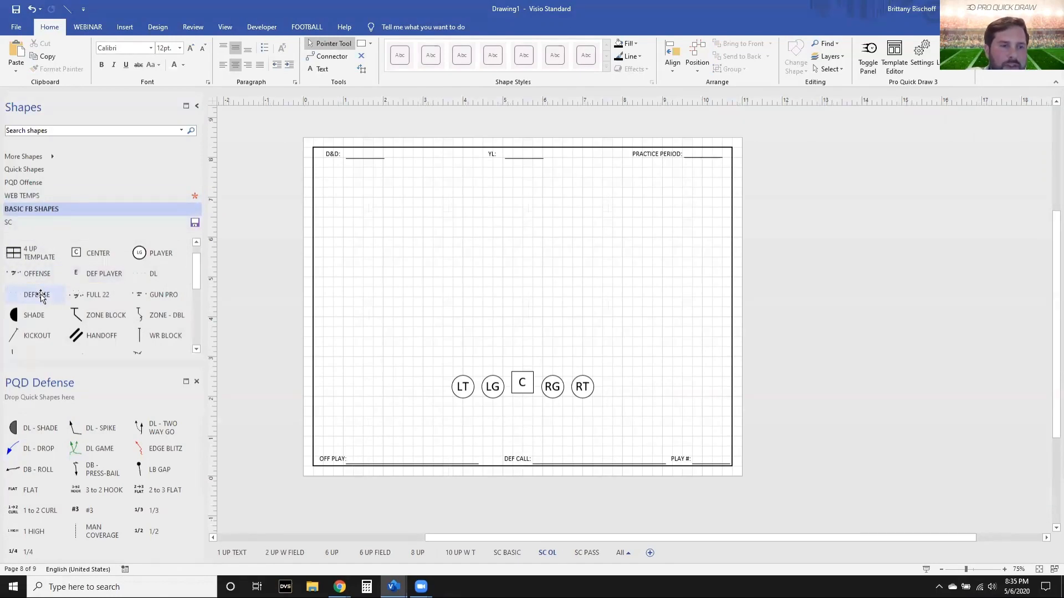
pyautogui.moveTo(41, 296); pyautogui.dragTo(531, 330)
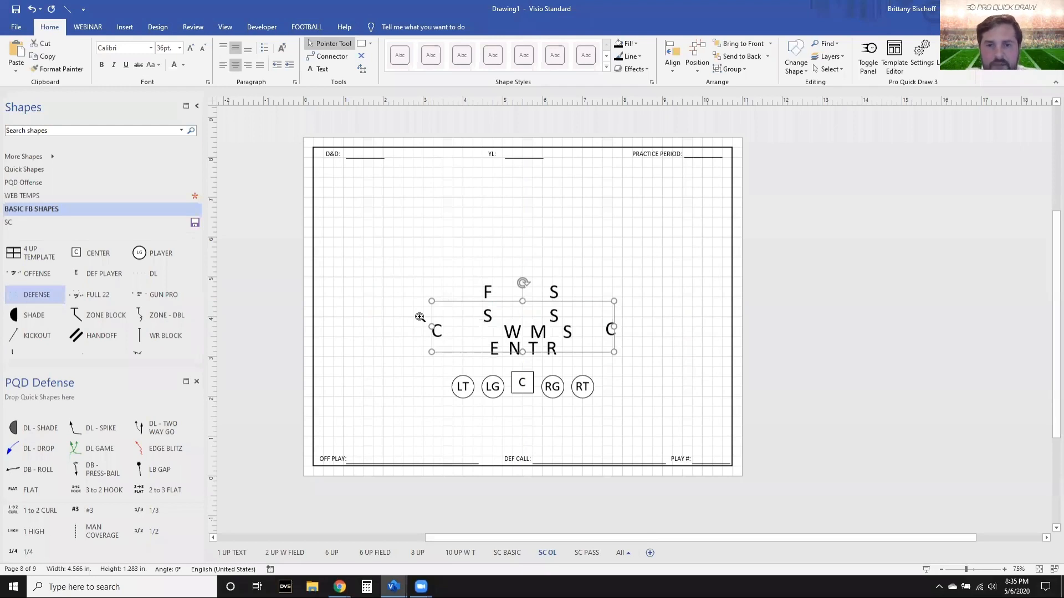
pyautogui.moveTo(431, 326); pyautogui.dragTo(259, 326)
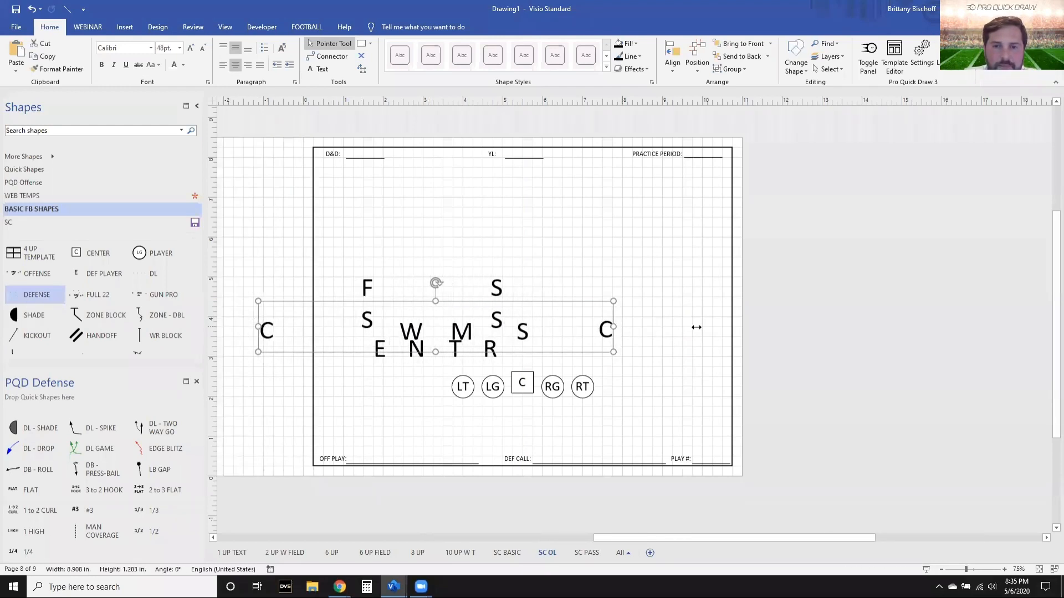
pyautogui.moveTo(613, 326); pyautogui.dragTo(708, 328)
# Ungroup the defense shape into separate letters, accepting the loss of its master link.
pyautogui.click(447, 331)
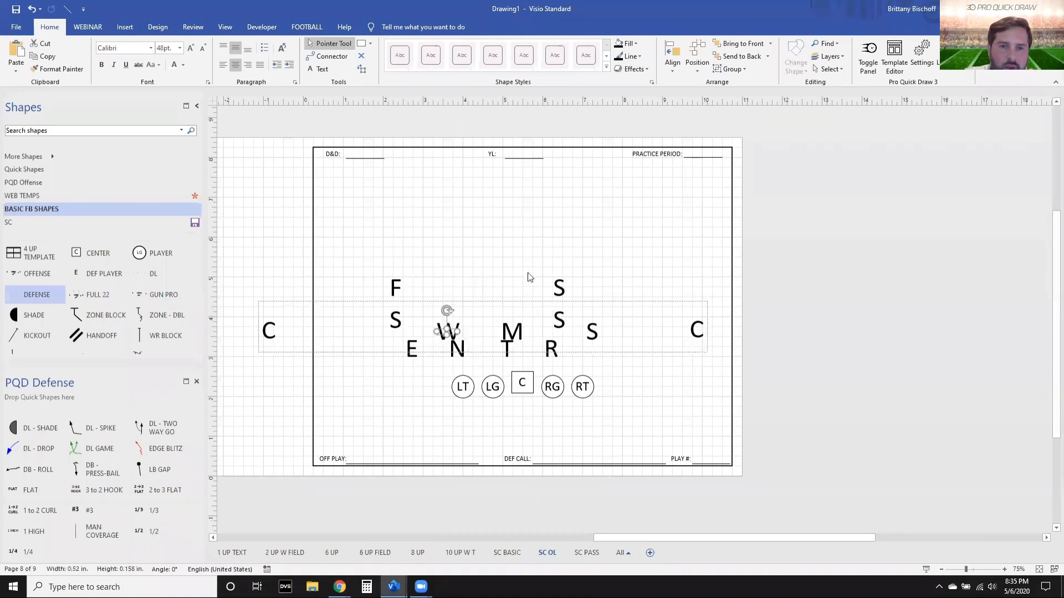
pyautogui.click(474, 308)
pyautogui.click(453, 335)
pyautogui.hotkey('ctrl', 'shift', 'u')
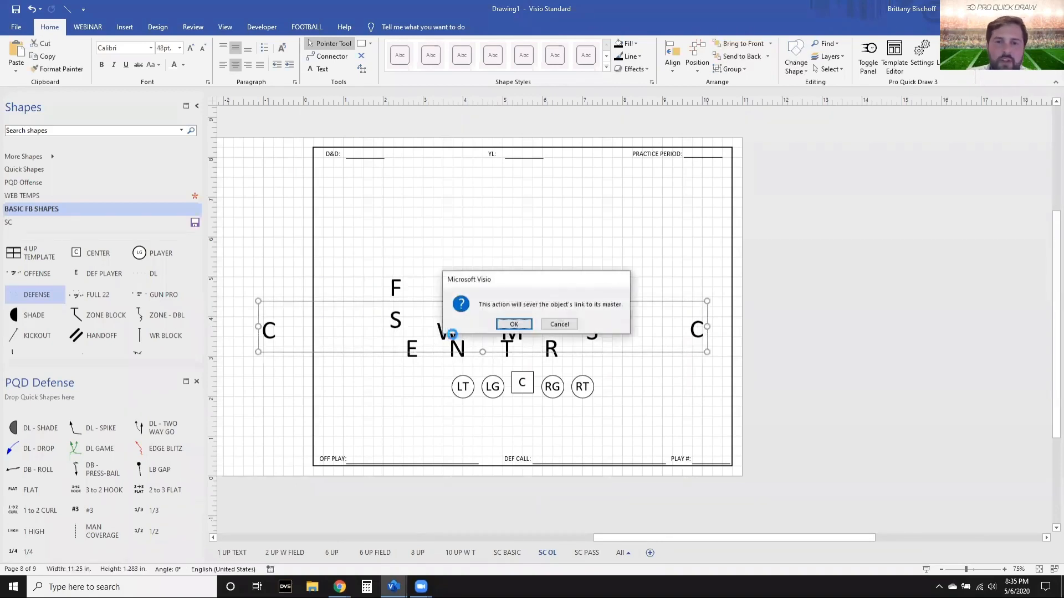
pyautogui.press('Return')
pyautogui.click(335, 330)
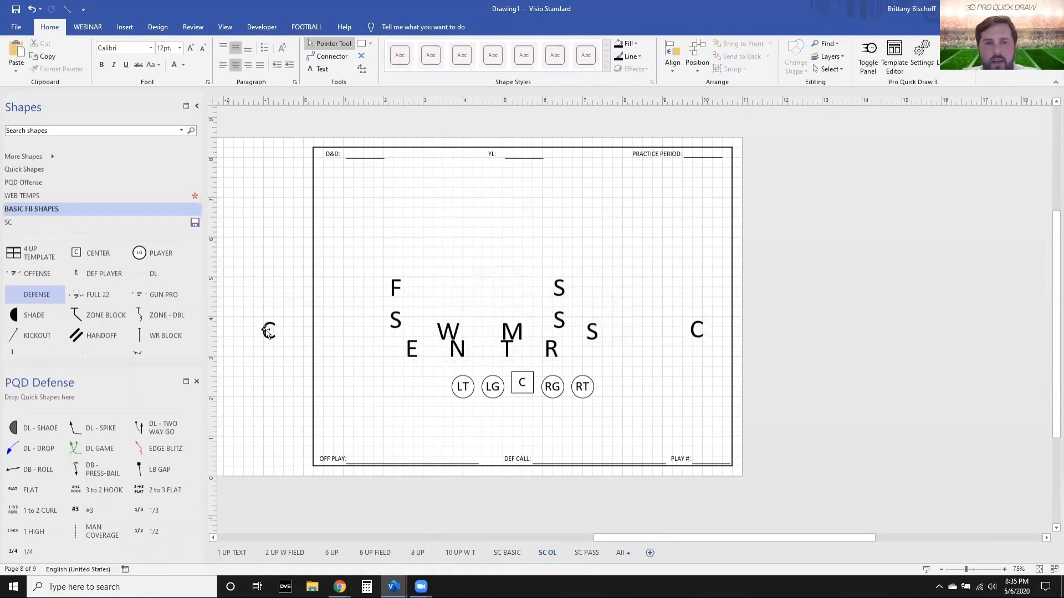
# Delete both corner letters C, the F and the three secondary S letters, keeping the front seven.
pyautogui.click(269, 331)
pyautogui.press('Delete')
pyautogui.moveTo(392, 291); pyautogui.dragTo(413, 355)
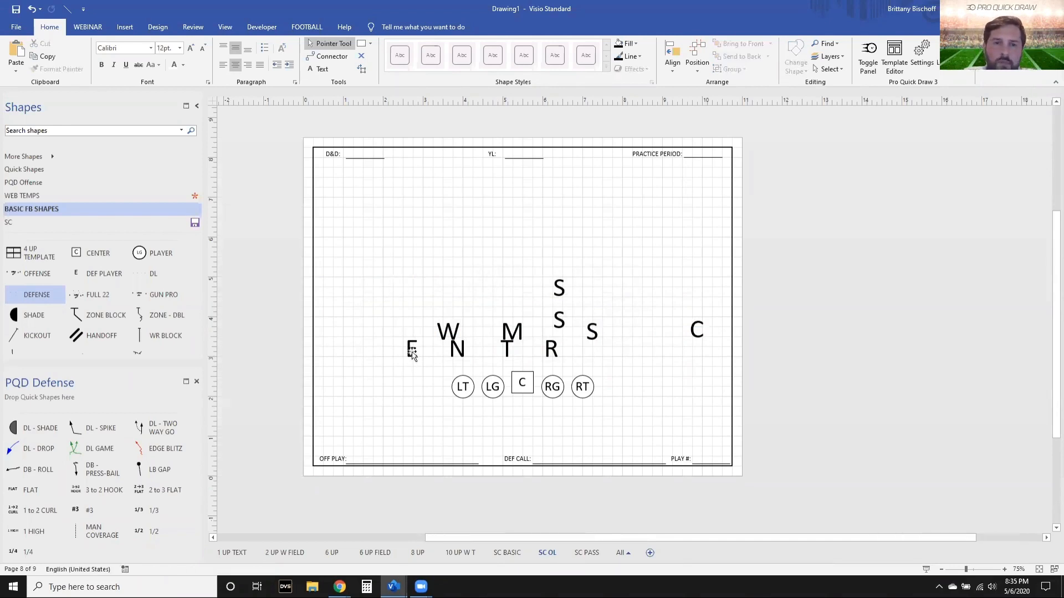
pyautogui.click(559, 286)
pyautogui.press('Delete')
pyautogui.click(591, 329)
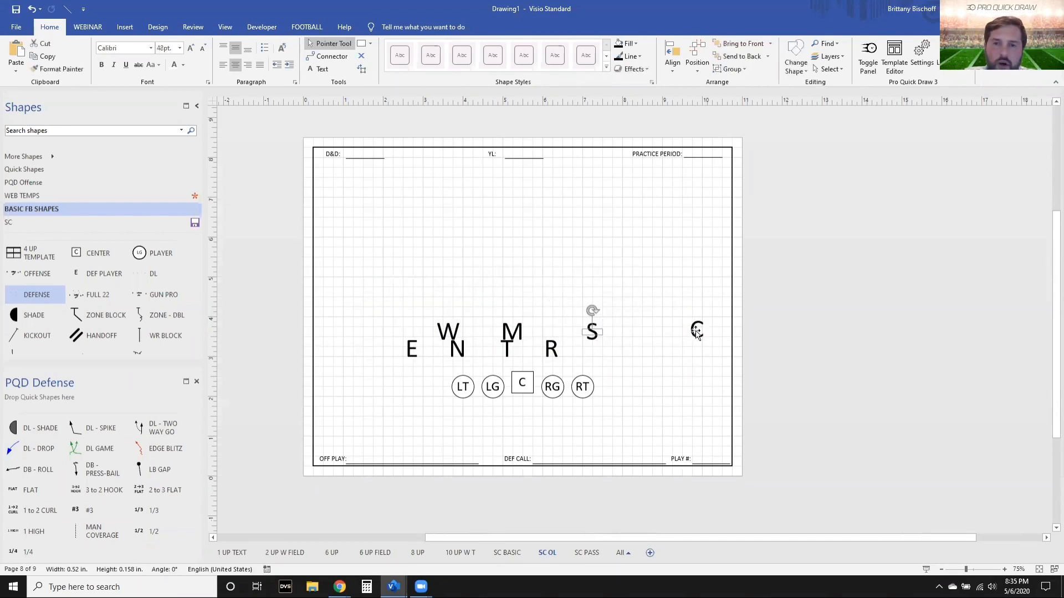
pyautogui.click(697, 332)
pyautogui.press('Delete')
# Move the linebacker letters S, M and W up and outward, clear of the defensive line letters.
pyautogui.scroll(3, 630, 385)
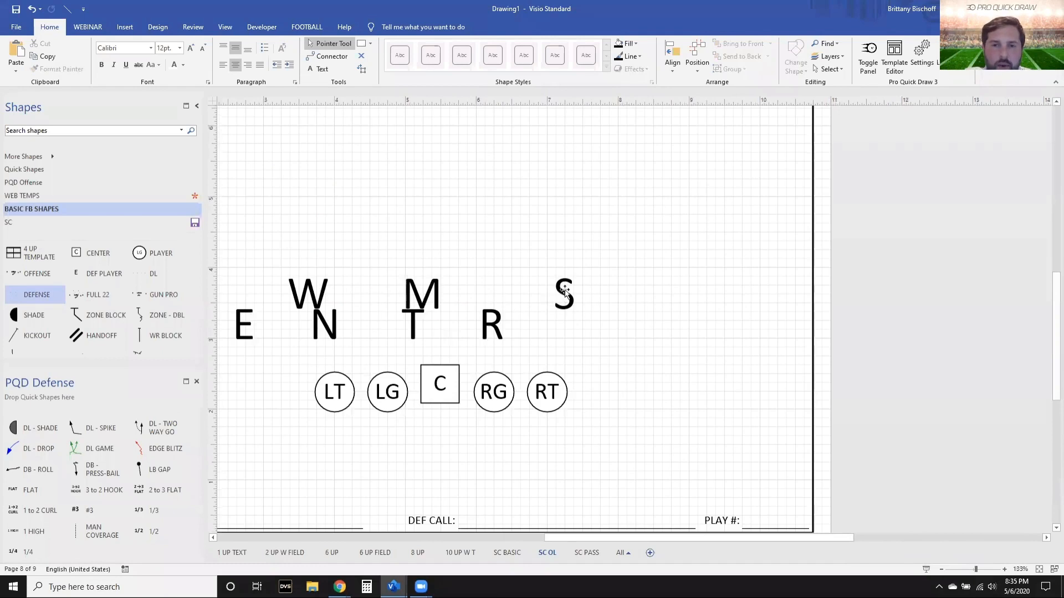
pyautogui.moveTo(564, 292); pyautogui.dragTo(609, 260)
pyautogui.moveTo(422, 294); pyautogui.dragTo(468, 249)
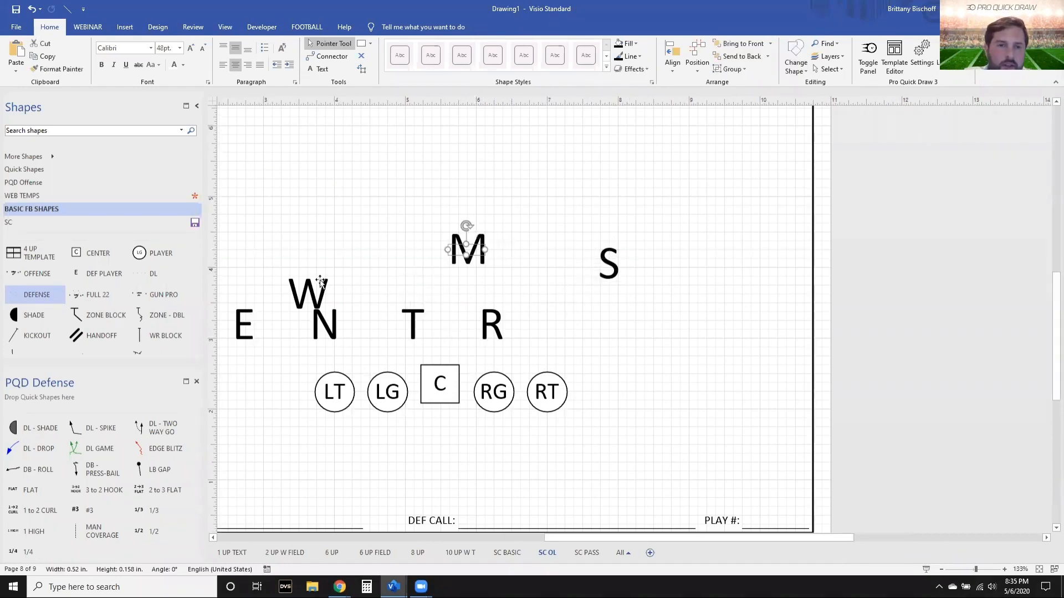
pyautogui.moveTo(308, 293); pyautogui.dragTo(354, 252)
pyautogui.hscroll(-2, 377, 299)
pyautogui.hscroll(-2, 377, 299)
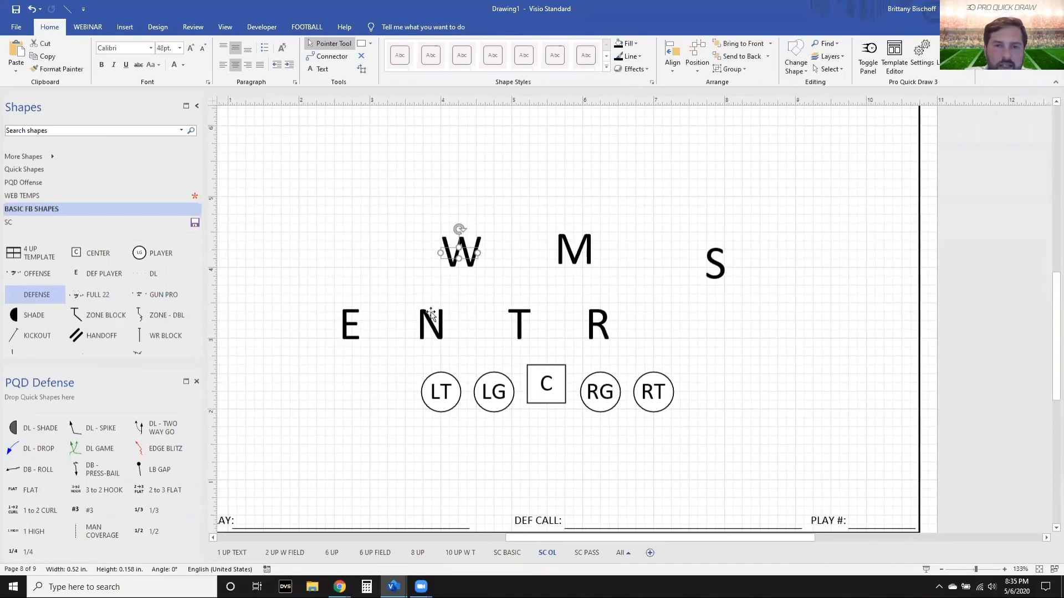
# Spread the defensive line letters E, N, T and R in a row across the front of the offensive line.
pyautogui.moveTo(600, 325); pyautogui.dragTo(680, 323)
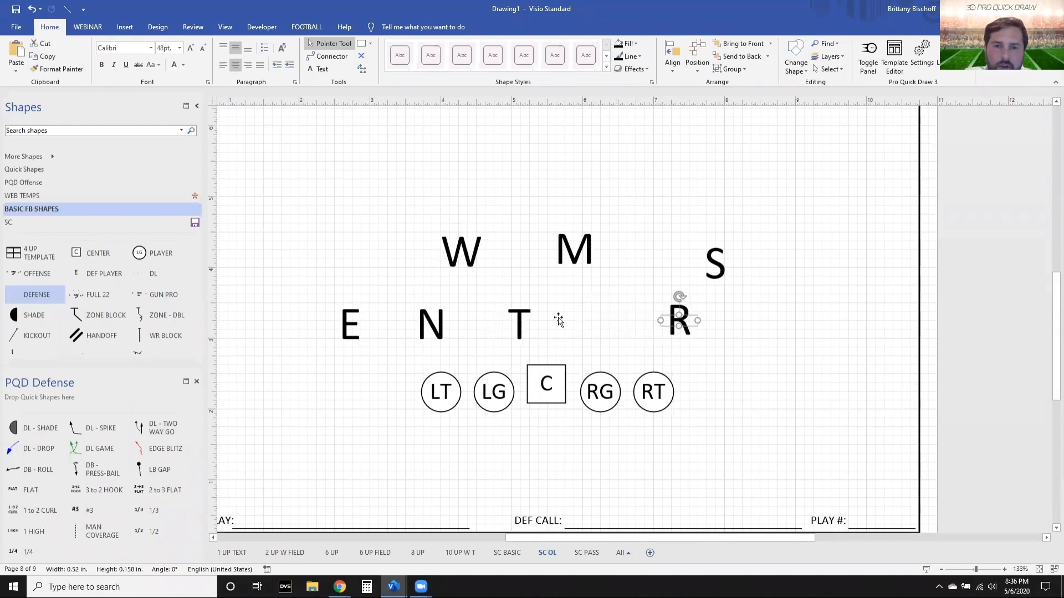
pyautogui.moveTo(519, 322); pyautogui.dragTo(615, 322)
pyautogui.moveTo(435, 322); pyautogui.dragTo(506, 321)
pyautogui.moveTo(349, 322); pyautogui.dragTo(439, 316)
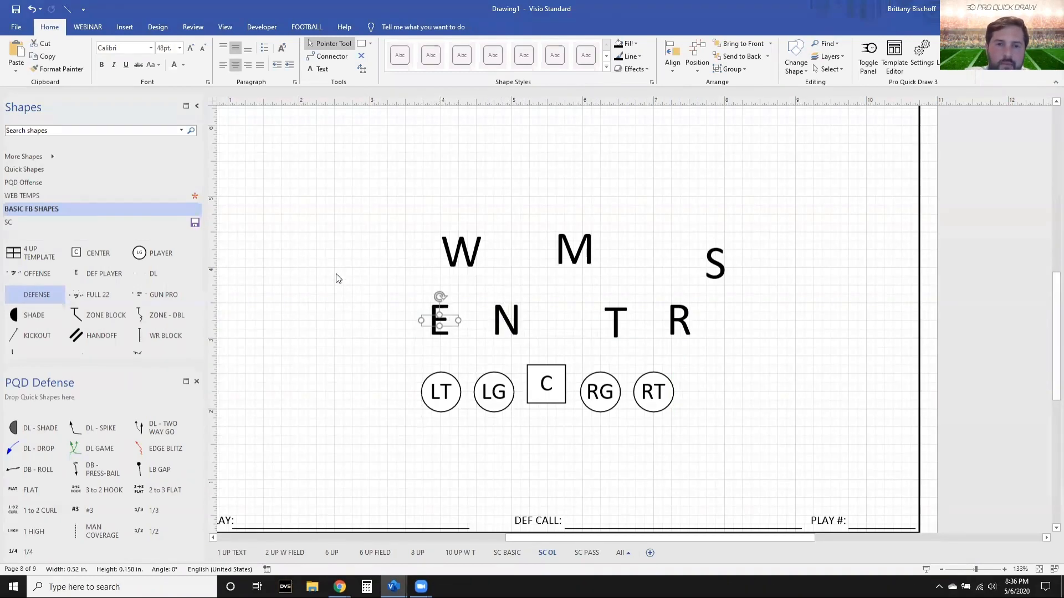
# Select the four defensive line letters and align them horizontally in one row.
pyautogui.moveTo(336, 274); pyautogui.dragTo(729, 363)
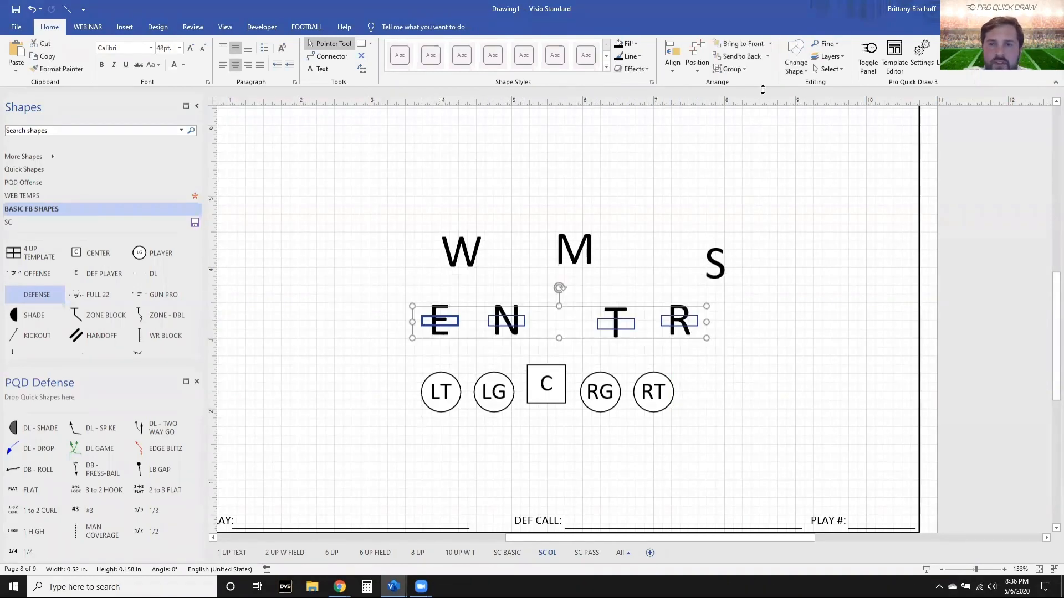
pyautogui.click(672, 58)
pyautogui.click(698, 163)
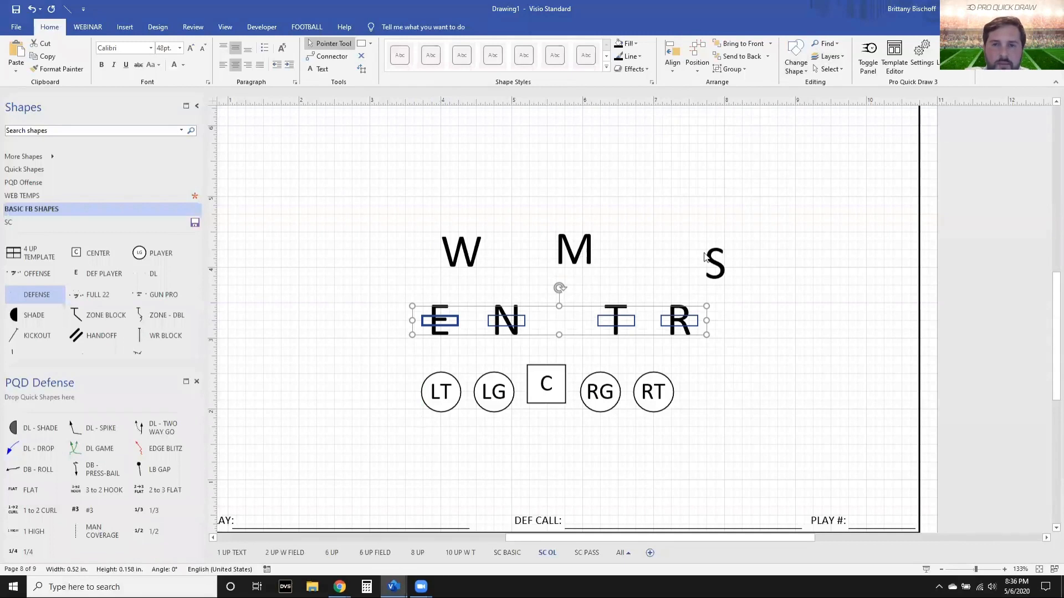
# Adjust the positions of the linebackers S, M and W, and move the end E slightly farther outside.
pyautogui.moveTo(715, 263); pyautogui.dragTo(733, 246)
pyautogui.moveTo(567, 245); pyautogui.dragTo(591, 244)
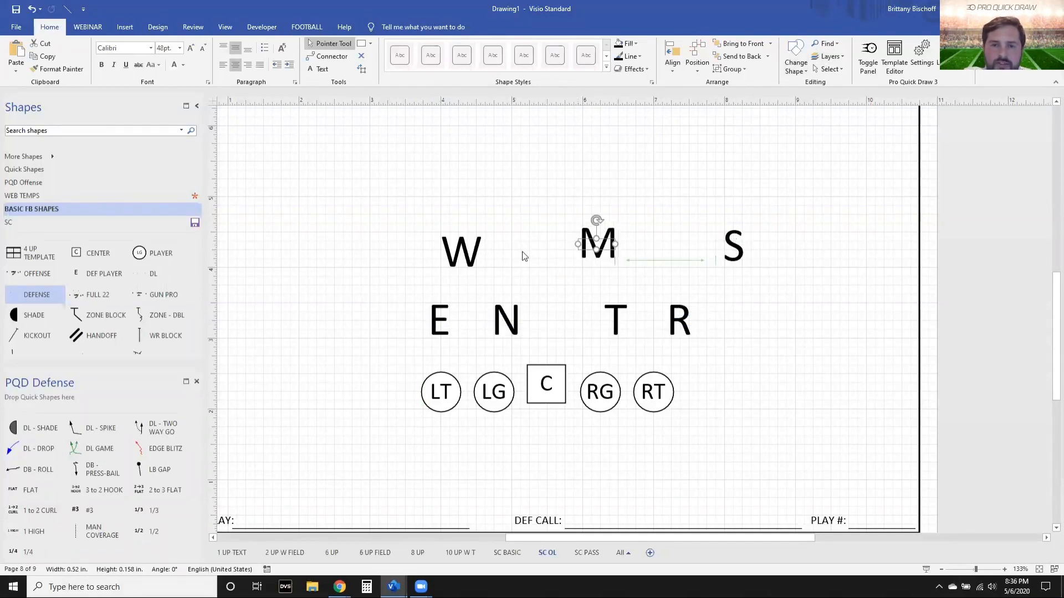
pyautogui.moveTo(444, 242); pyautogui.dragTo(432, 234)
pyautogui.moveTo(433, 320); pyautogui.dragTo(408, 321)
# Set the seven defensive letters to 36 pt and stretch their selection slightly down toward the offensive line.
pyautogui.moveTo(337, 198); pyautogui.dragTo(840, 380)
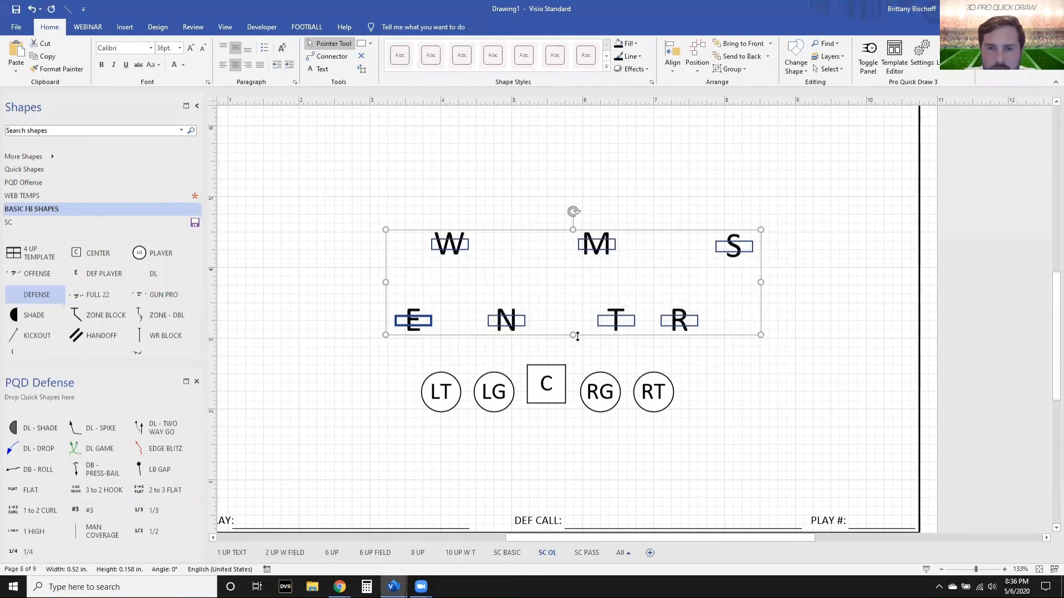
pyautogui.moveTo(577, 336)
pyautogui.mouseDown()
pyautogui.moveTo(575, 359)
pyautogui.moveTo(575, 348)
pyautogui.mouseUp()
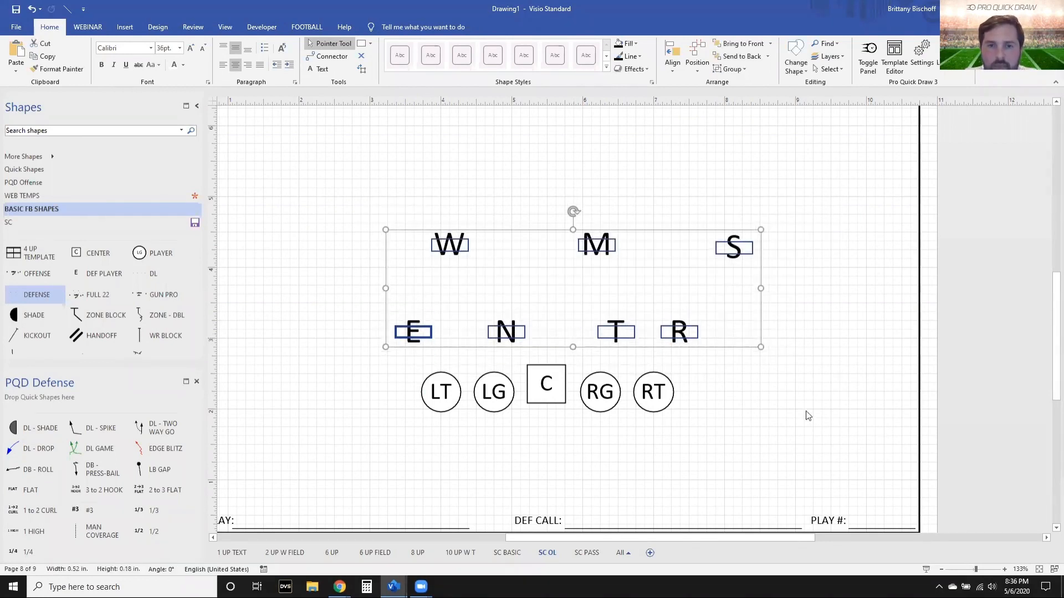
pyautogui.click(771, 338)
# Select the linebackers W, M and S and align them horizontally in one row.
pyautogui.scroll(-2, 550, 268)
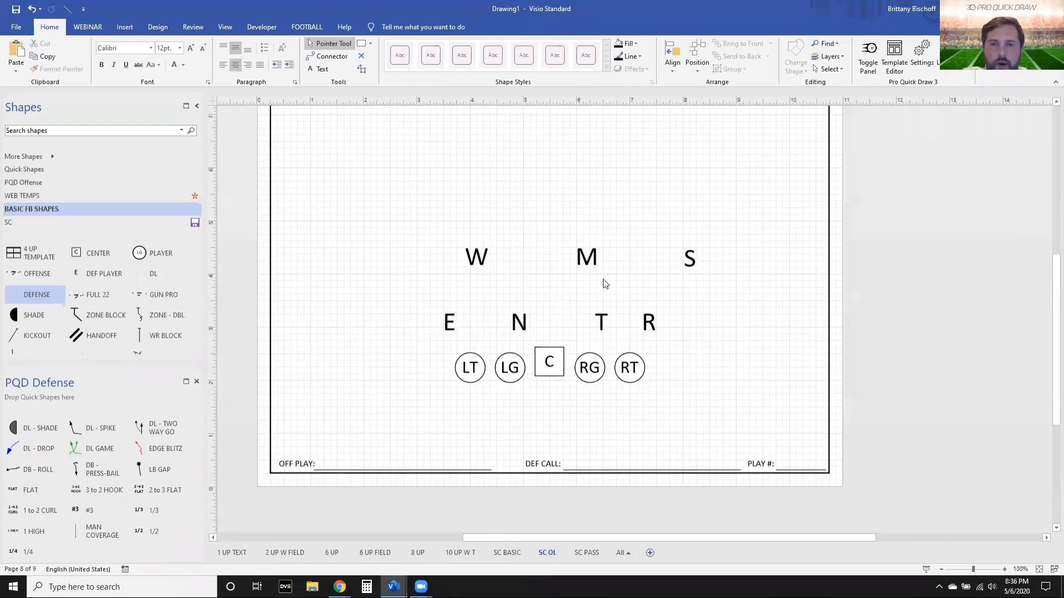
pyautogui.moveTo(427, 232); pyautogui.dragTo(743, 283)
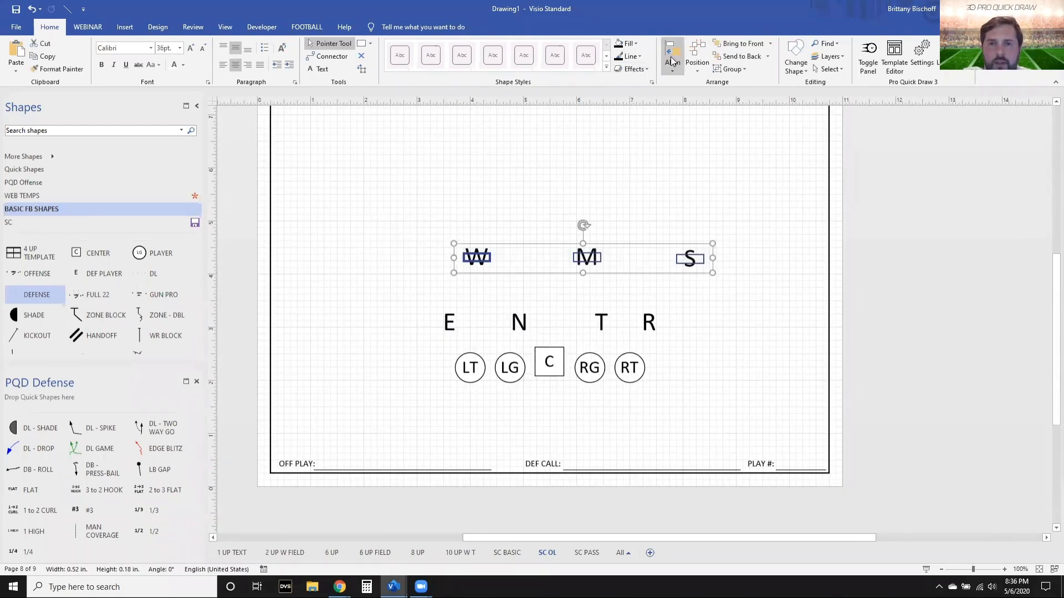
pyautogui.click(707, 340)
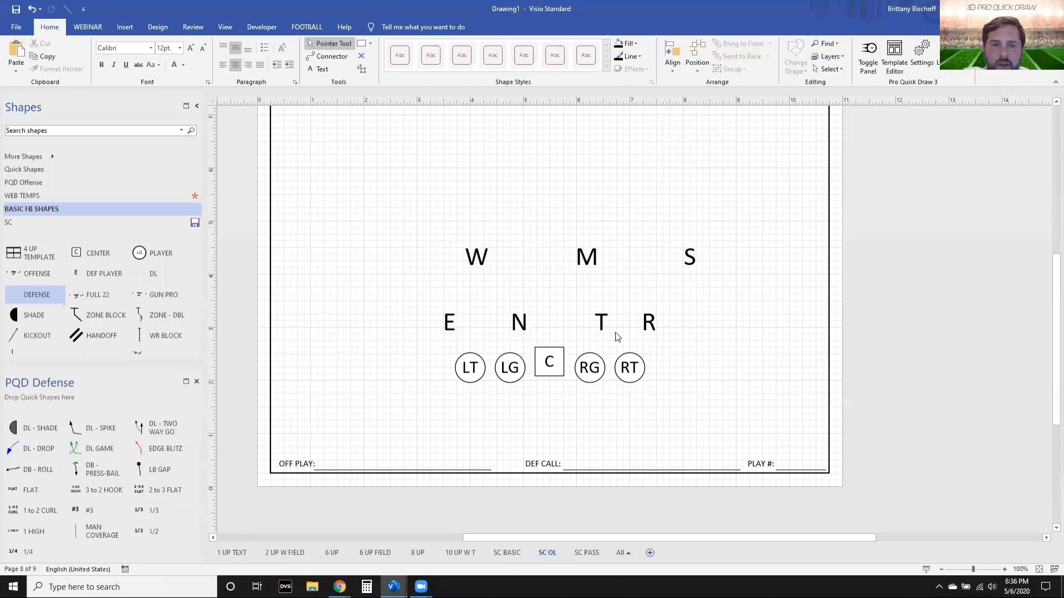
# Add the seven defensive letters to the SC stencil as a new master named 43.
pyautogui.scroll(1, 618, 337)
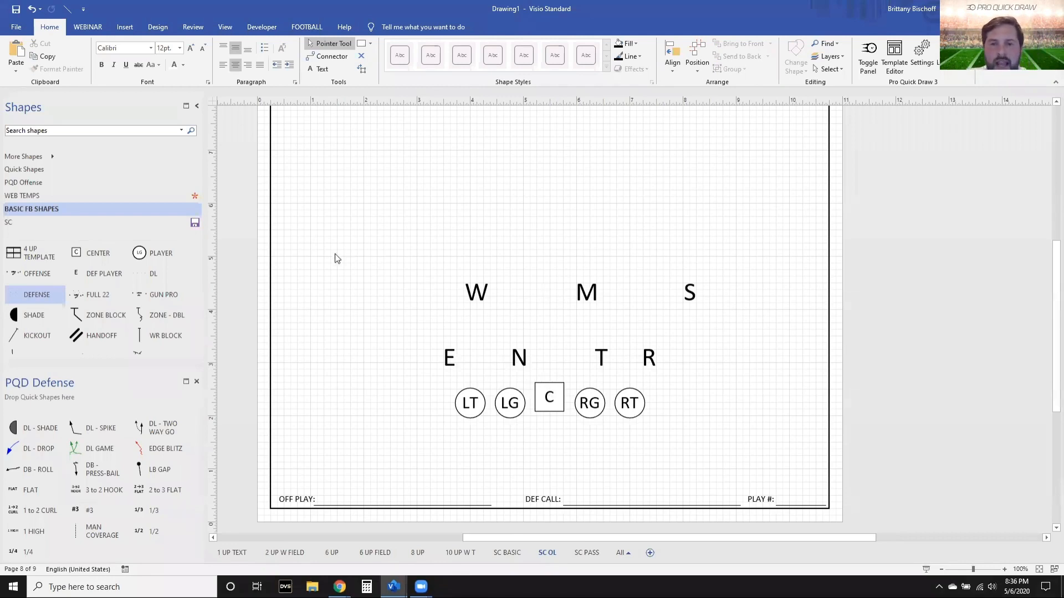
pyautogui.moveTo(334, 258); pyautogui.dragTo(691, 343)
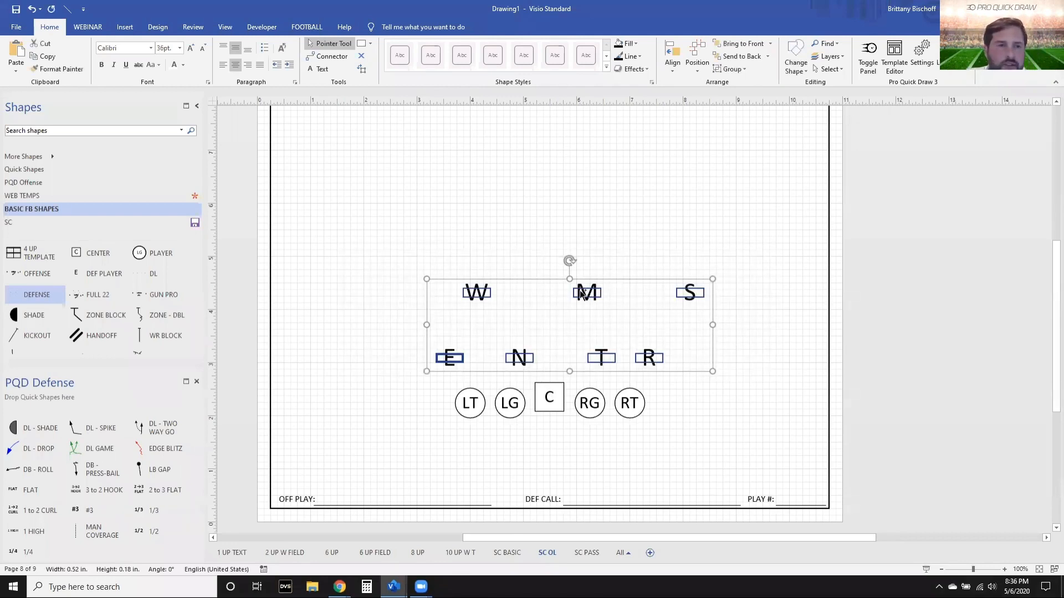
pyautogui.click(14, 223)
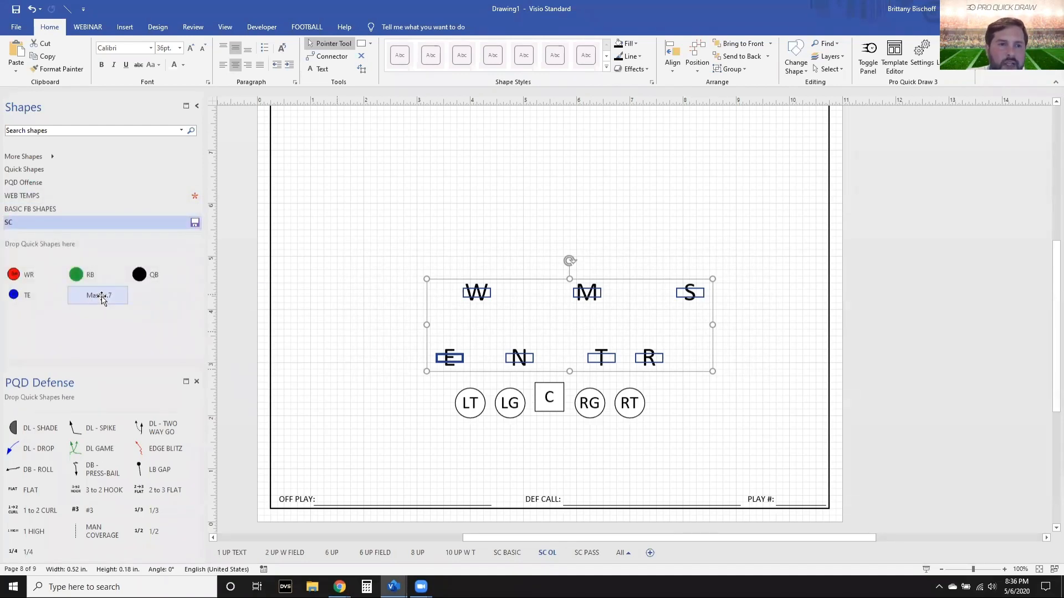
pyautogui.click(102, 299)
pyautogui.write('43')
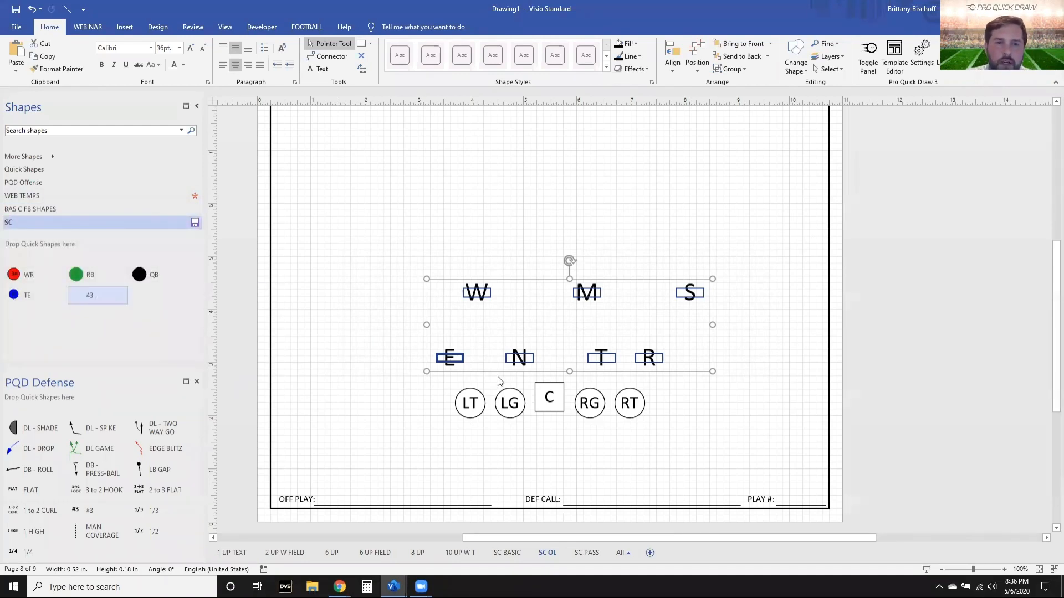
# Move the N of the defensive front horizontally inward, into a shade position between LG and C.
pyautogui.click(528, 357)
pyautogui.scroll(3, 528, 358)
pyautogui.click(529, 357)
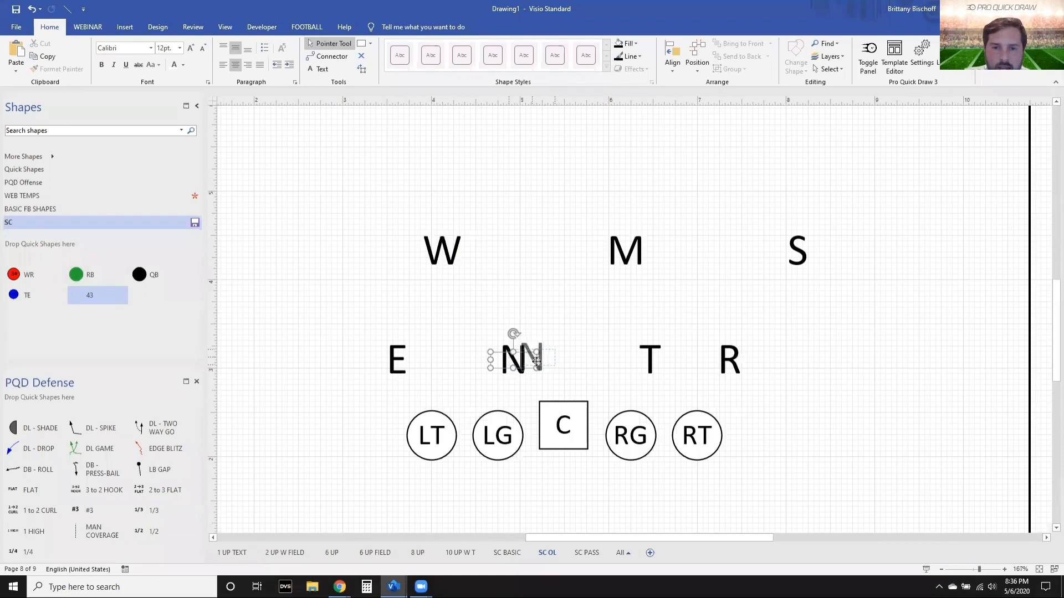
pyautogui.hotkey('ctrl', 'z')
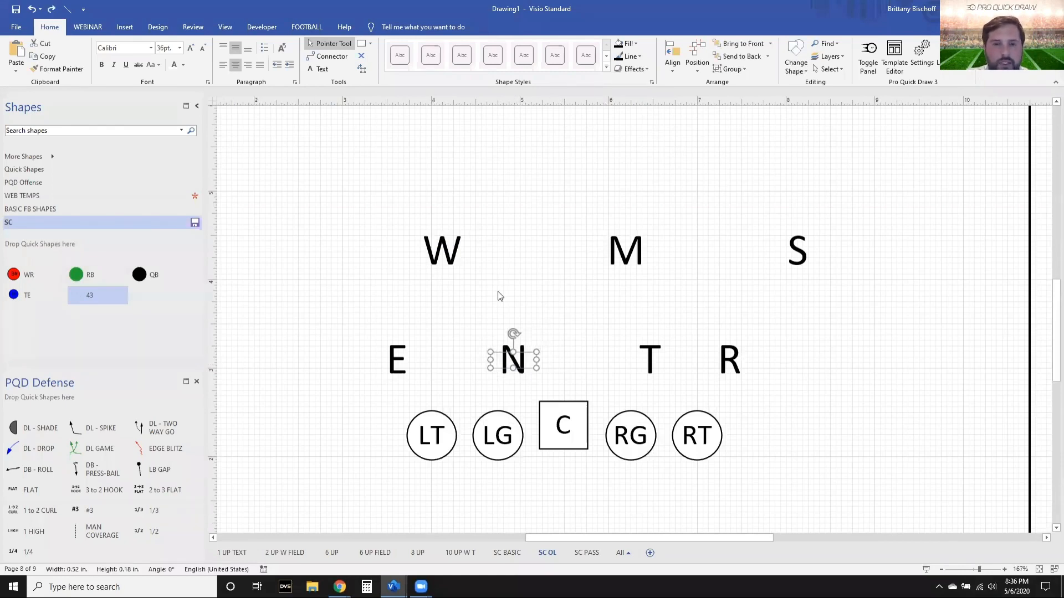
pyautogui.press('Right')
pyautogui.press('Right')
pyautogui.press('Right')
pyautogui.press('Right')
pyautogui.press('Right')
pyautogui.press('Right')
pyautogui.press('Right')
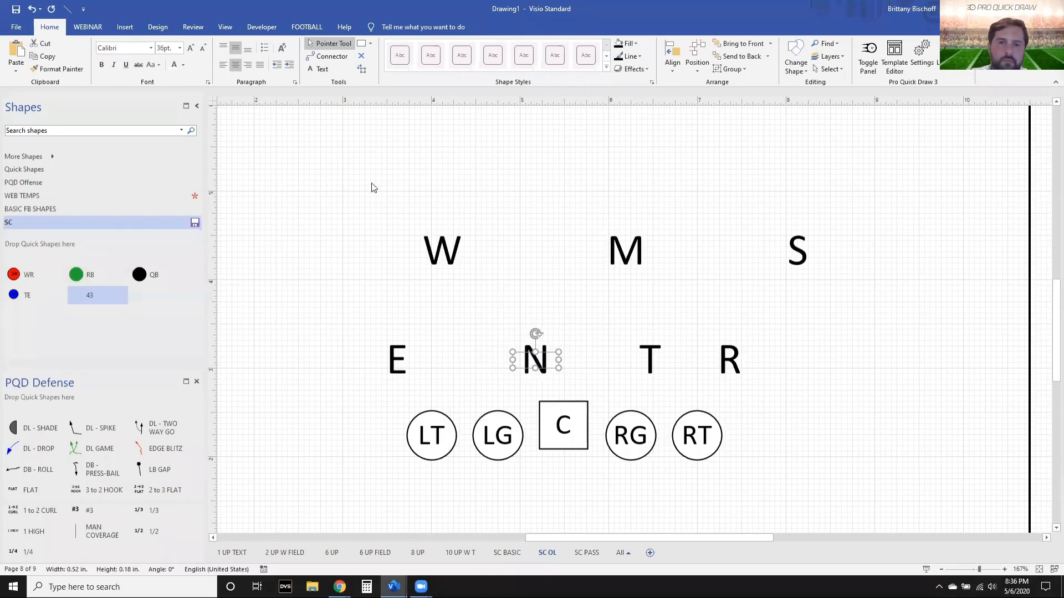
# Add the seven defensive letters to the SC stencil as a new master named 43 SHADE.
pyautogui.moveTo(303, 202); pyautogui.dragTo(883, 422)
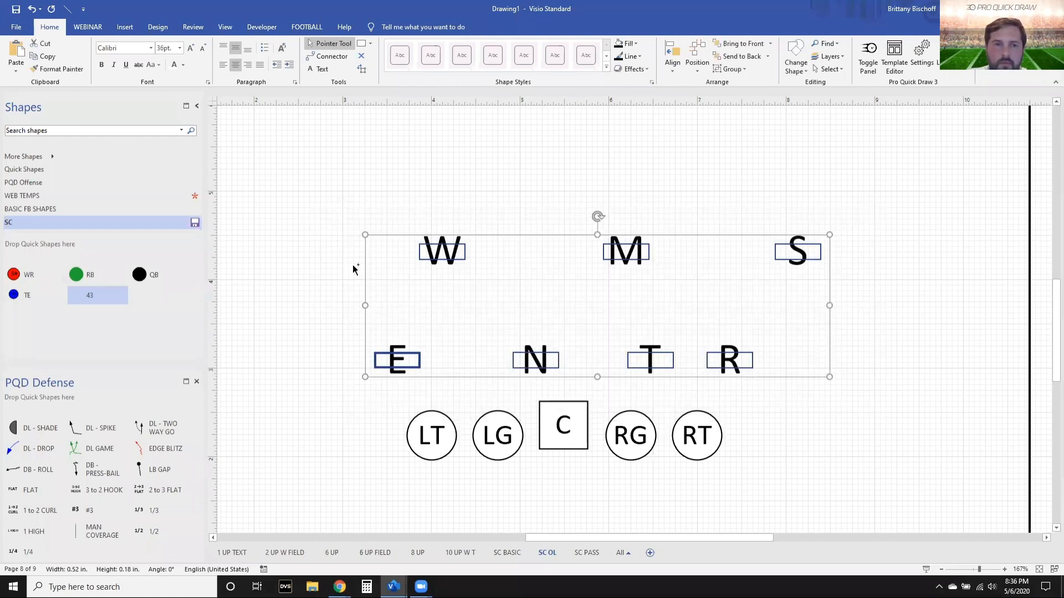
pyautogui.moveTo(355, 269); pyautogui.dragTo(158, 301)
pyautogui.doubleClick(160, 298)
pyautogui.write('43')
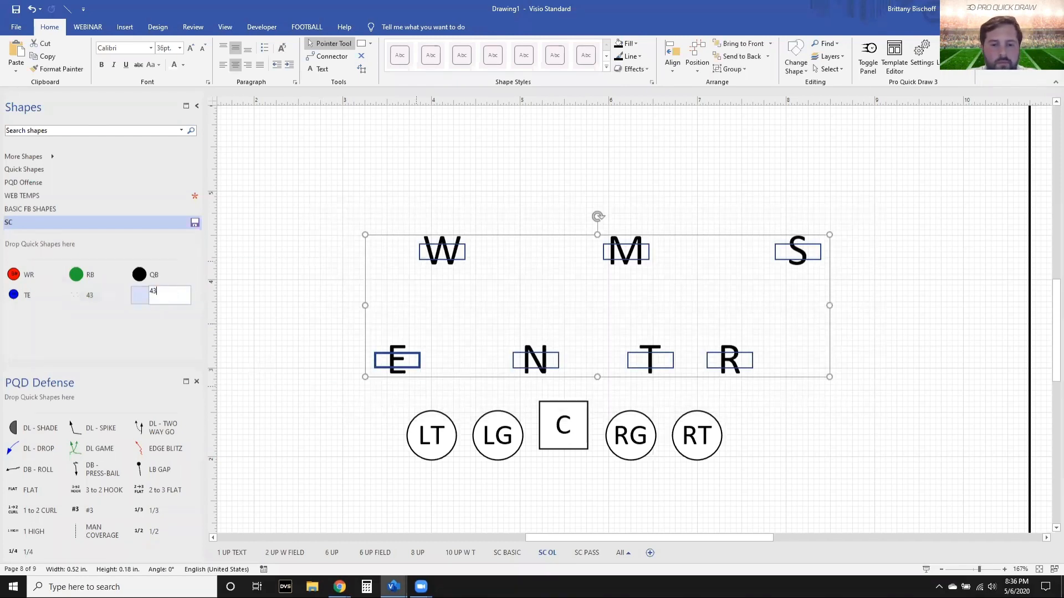
pyautogui.write(' SHADE')
pyautogui.press('Return')
pyautogui.click(569, 295)
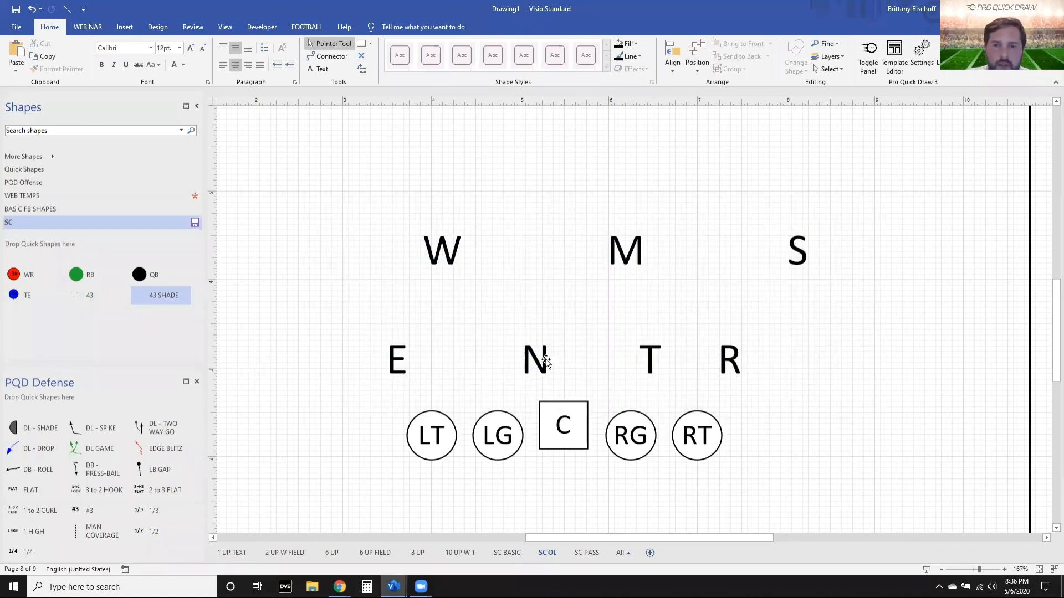
# Align the N vertically centered over the C square of the offensive line.
pyautogui.click(562, 424)
pyautogui.keyDown('shift'); pyautogui.click(539, 363); pyautogui.keyUp('shift')
pyautogui.click(582, 437)
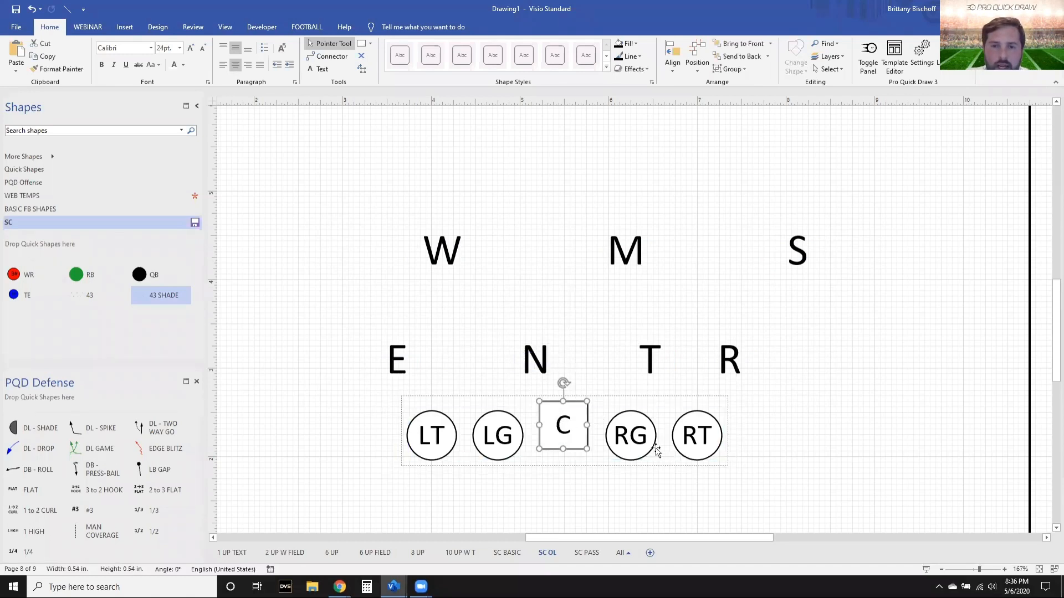
pyautogui.click(390, 481)
pyautogui.click(556, 420)
pyautogui.click(557, 422)
pyautogui.keyDown('shift'); pyautogui.click(537, 361); pyautogui.keyUp('shift')
pyautogui.click(678, 60)
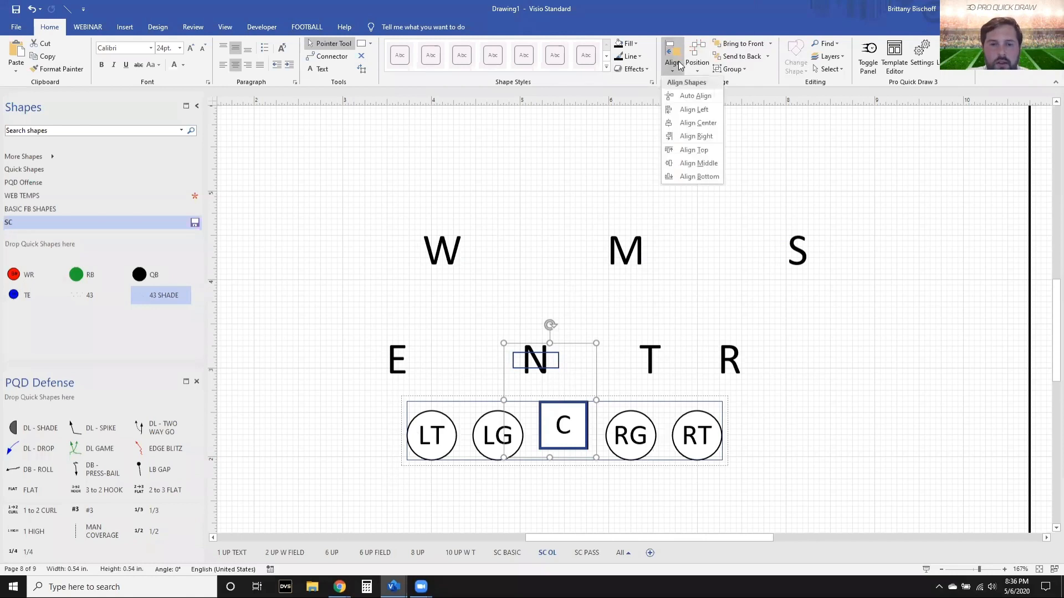
pyautogui.click(684, 117)
pyautogui.click(679, 422)
# Relabel T as J, place it wide outside E, and move S down and wide outside R.
pyautogui.click(728, 367)
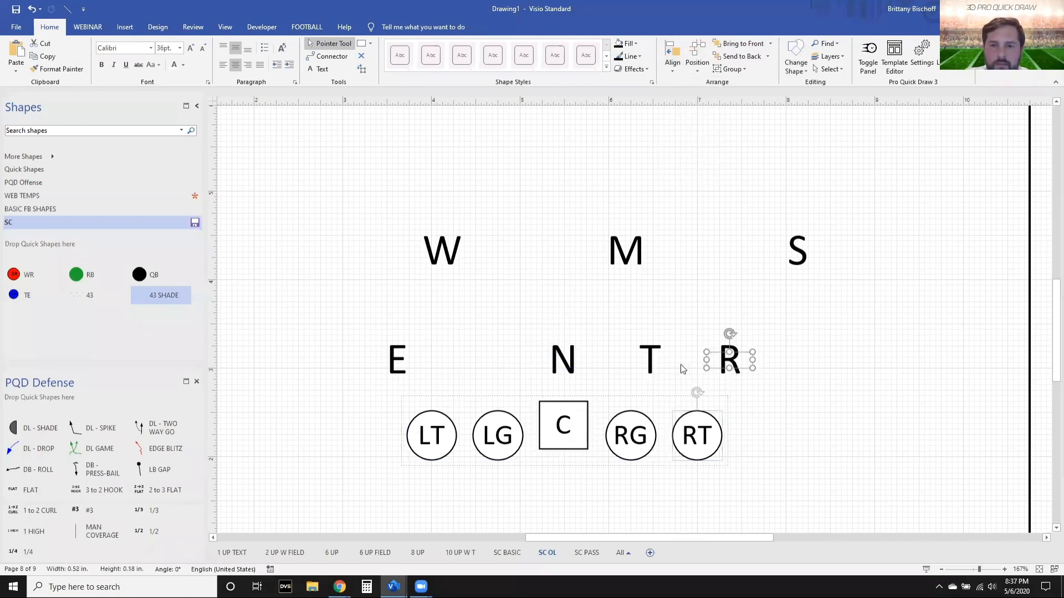
pyautogui.click(657, 363)
pyautogui.write('J')
pyautogui.moveTo(649, 360); pyautogui.dragTo(289, 313)
pyautogui.moveTo(798, 252); pyautogui.dragTo(834, 314)
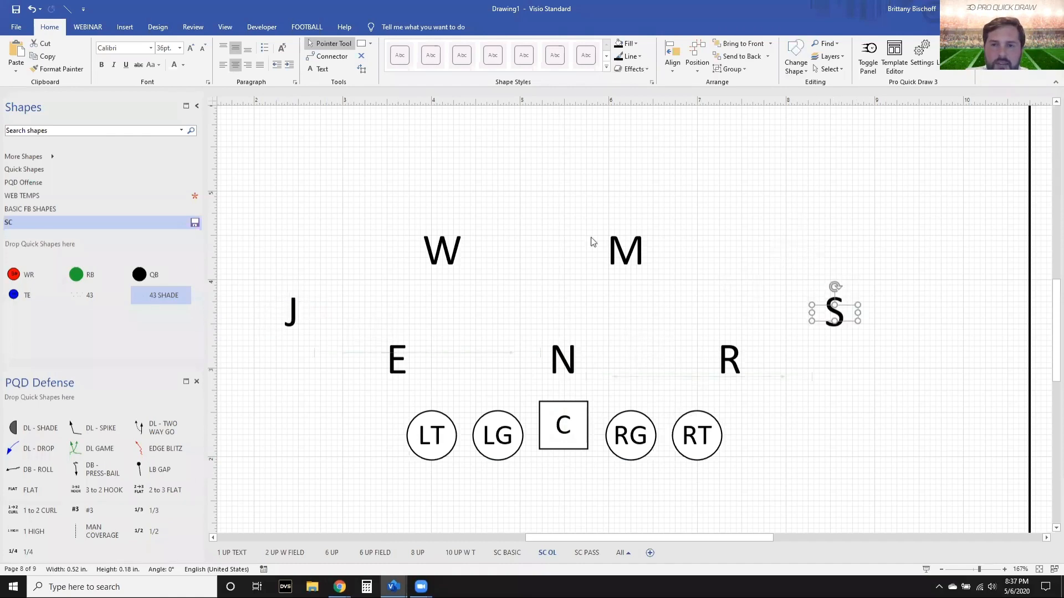
# Center-align linebacker M with RG and linebacker W with LG.
pyautogui.click(629, 419)
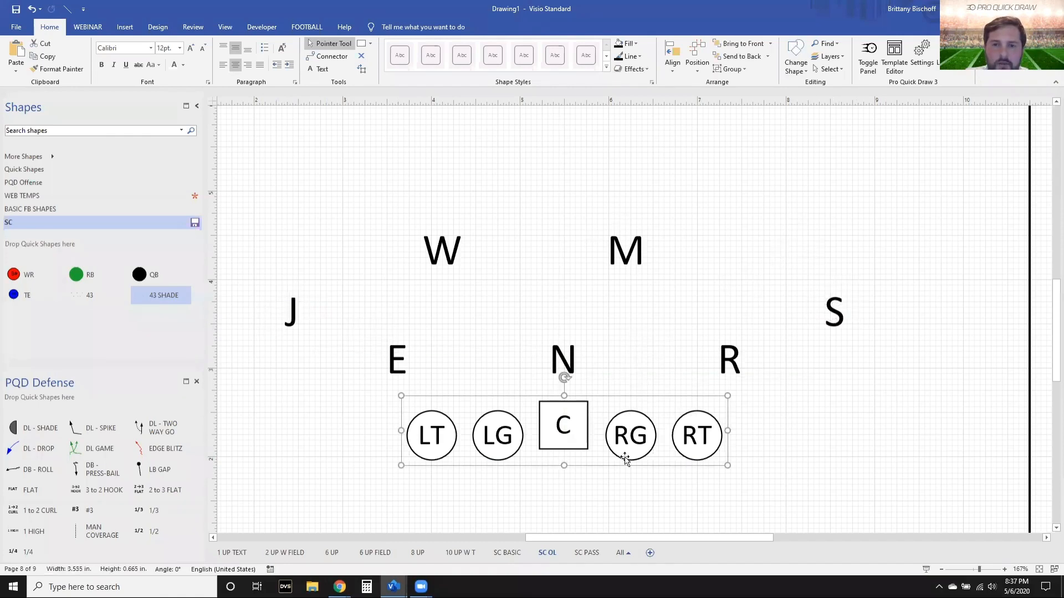
pyautogui.click(625, 459)
pyautogui.keyDown('shift'); pyautogui.click(620, 243); pyautogui.keyUp('shift')
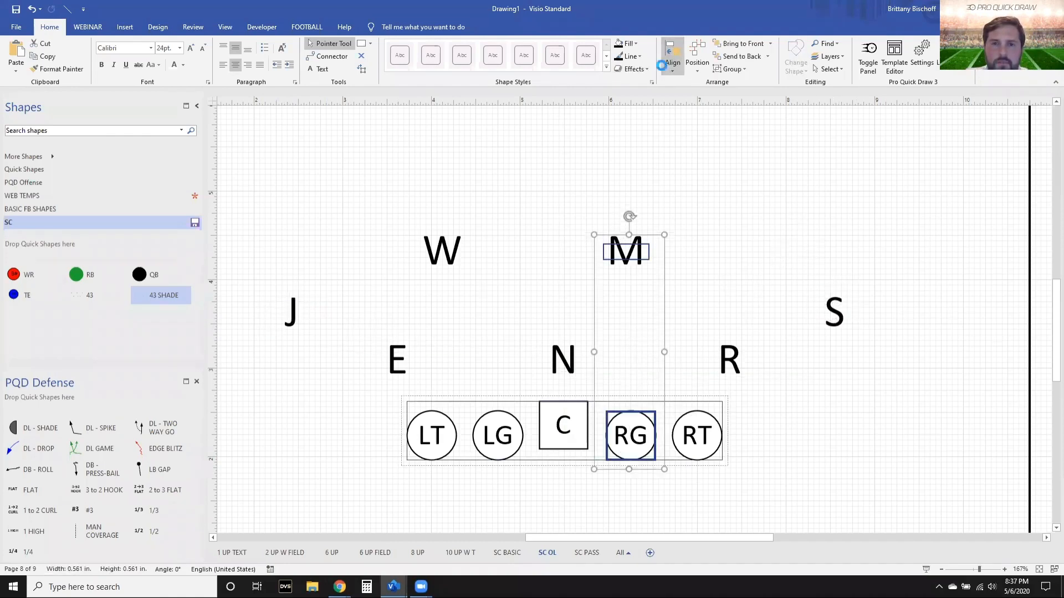
pyautogui.click(497, 438)
pyautogui.keyDown('shift'); pyautogui.click(447, 251); pyautogui.keyUp('shift')
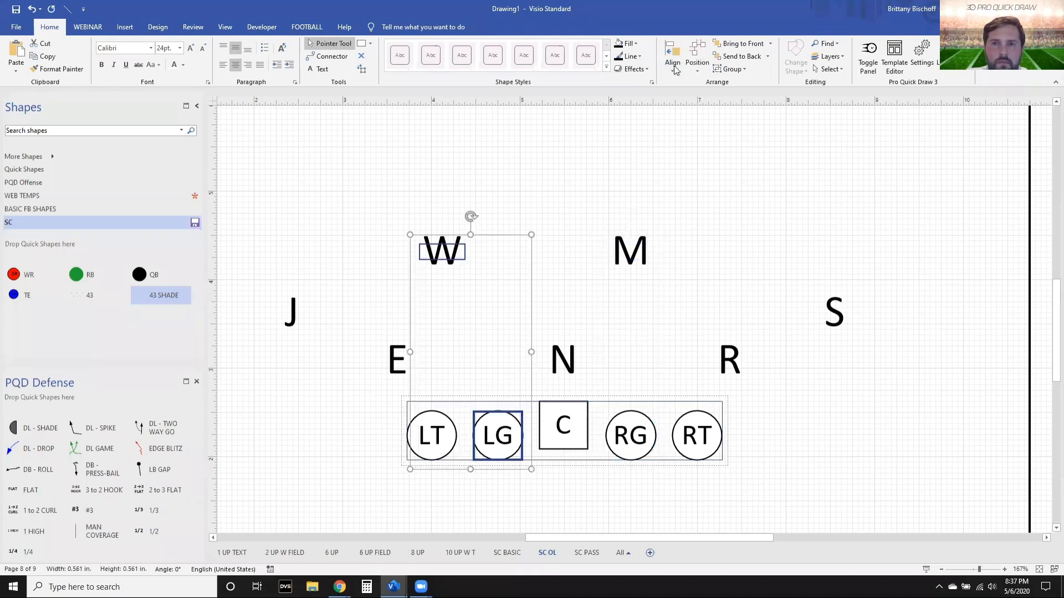
pyautogui.click(672, 55)
pyautogui.click(687, 114)
pyautogui.click(526, 299)
# Add the rearranged seven-letter front to the SC stencil as a new master named 34.
pyautogui.keyDown('ctrl'); pyautogui.scroll(-2, 394, 325); pyautogui.keyUp('ctrl')
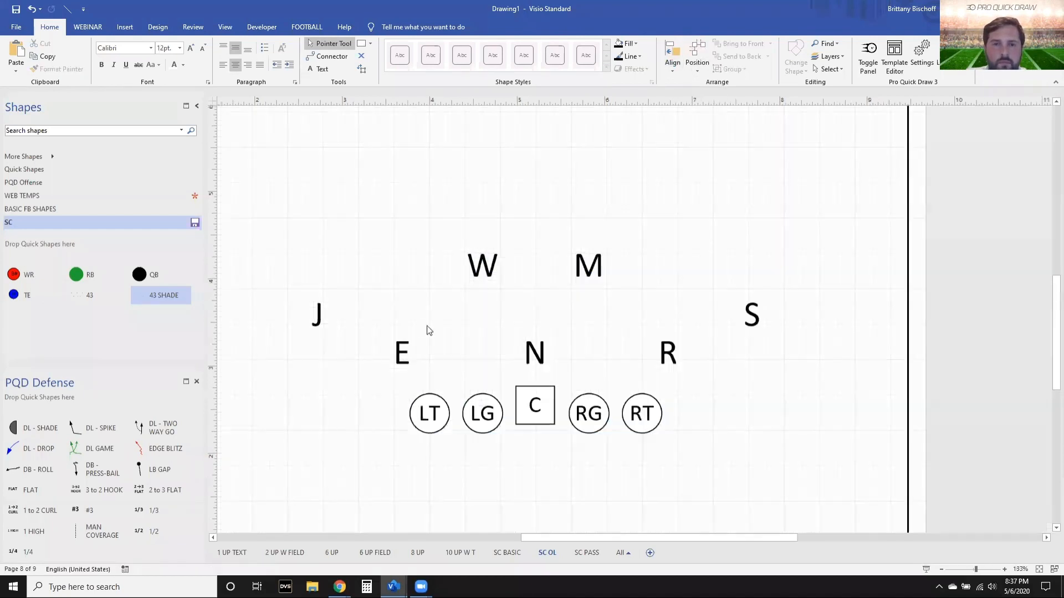
pyautogui.moveTo(283, 216); pyautogui.dragTo(647, 372)
pyautogui.moveTo(828, 398); pyautogui.dragTo(827, 398)
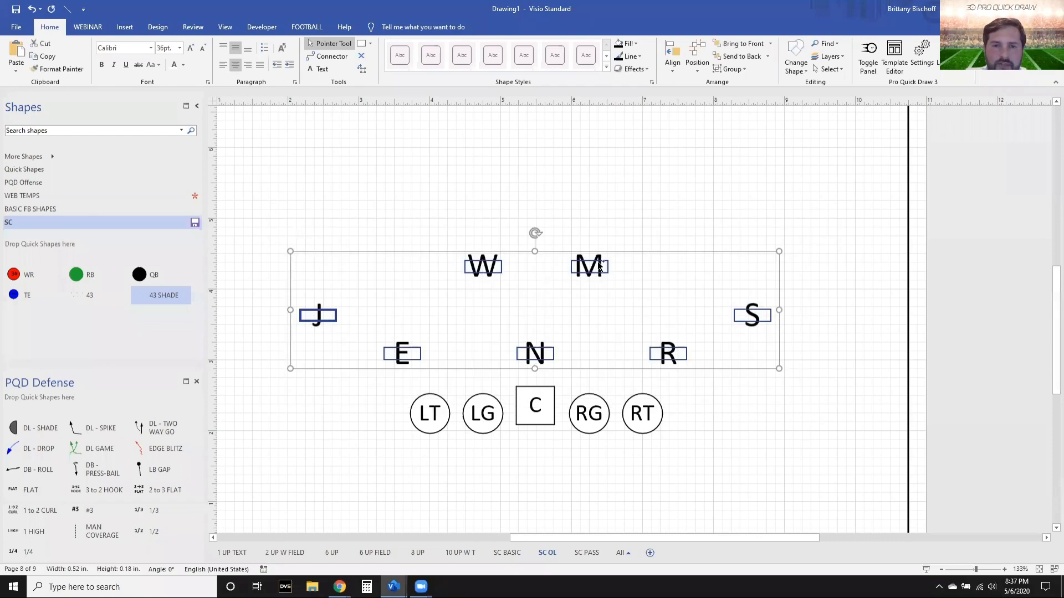
pyautogui.moveTo(601, 268); pyautogui.dragTo(18, 320)
pyautogui.click(33, 315)
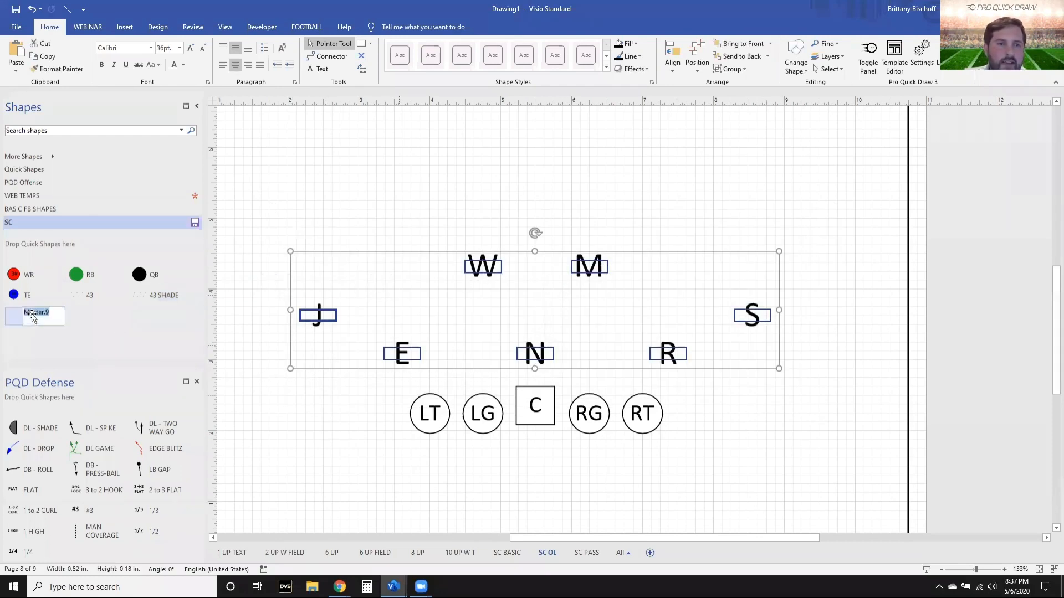
pyautogui.write('34')
pyautogui.press('Return')
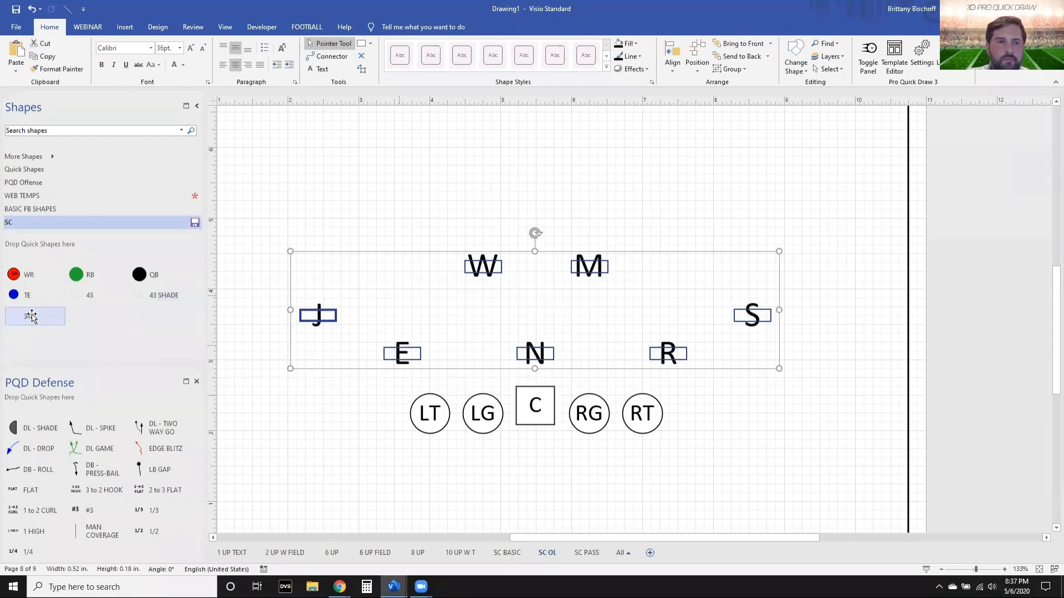
pyautogui.click(542, 309)
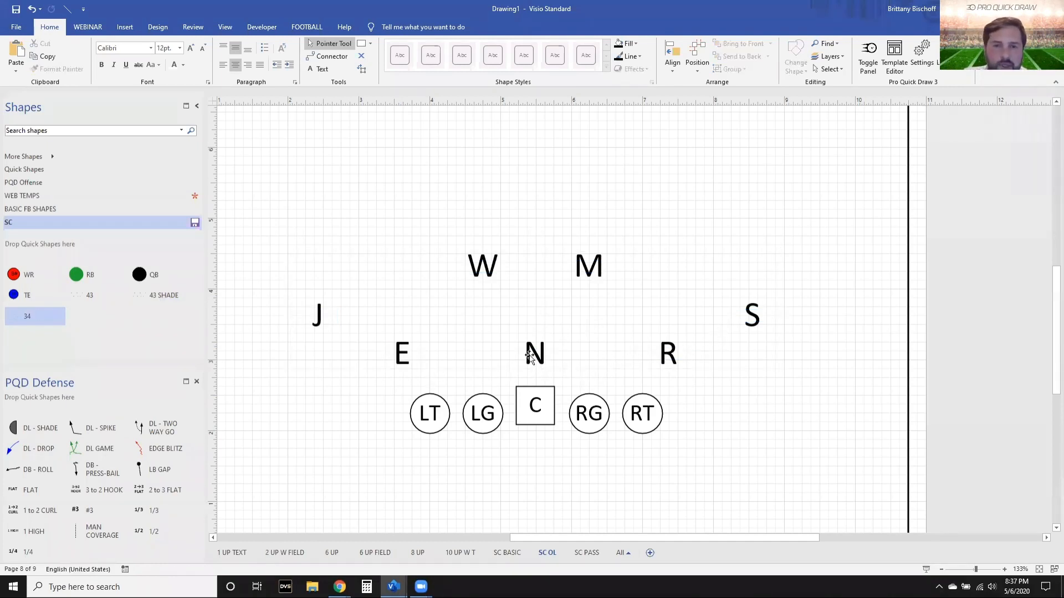
# Shift N off the center toward LG and move E slightly inside toward LT.
pyautogui.click(542, 358)
pyautogui.moveTo(539, 357); pyautogui.dragTo(529, 357)
pyautogui.press('Left')
pyautogui.press('Left')
pyautogui.press('Left')
pyautogui.press('Left')
pyautogui.press('Left')
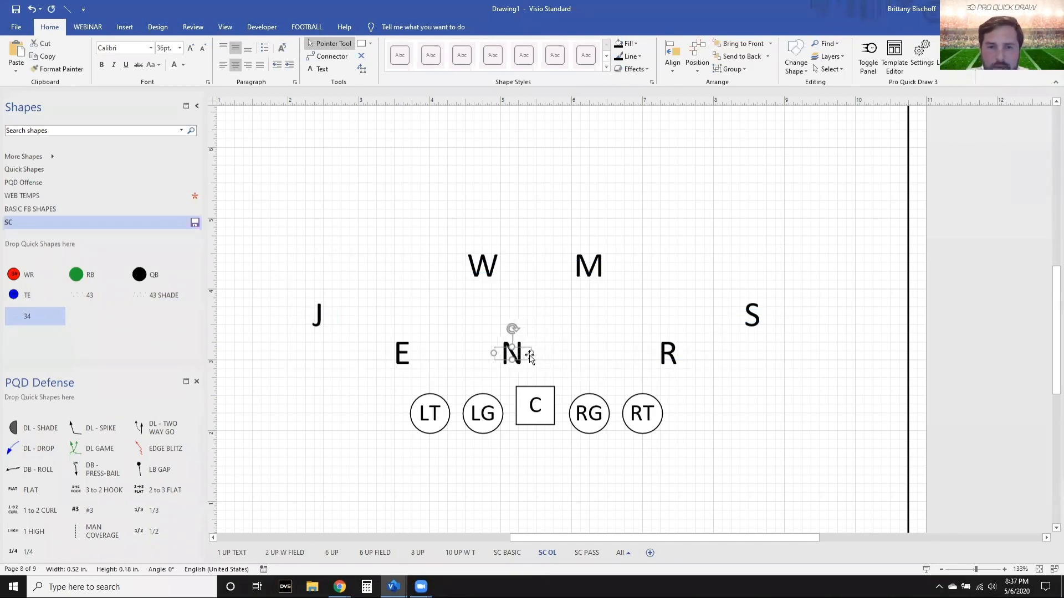
pyautogui.moveTo(402, 346); pyautogui.dragTo(412, 342)
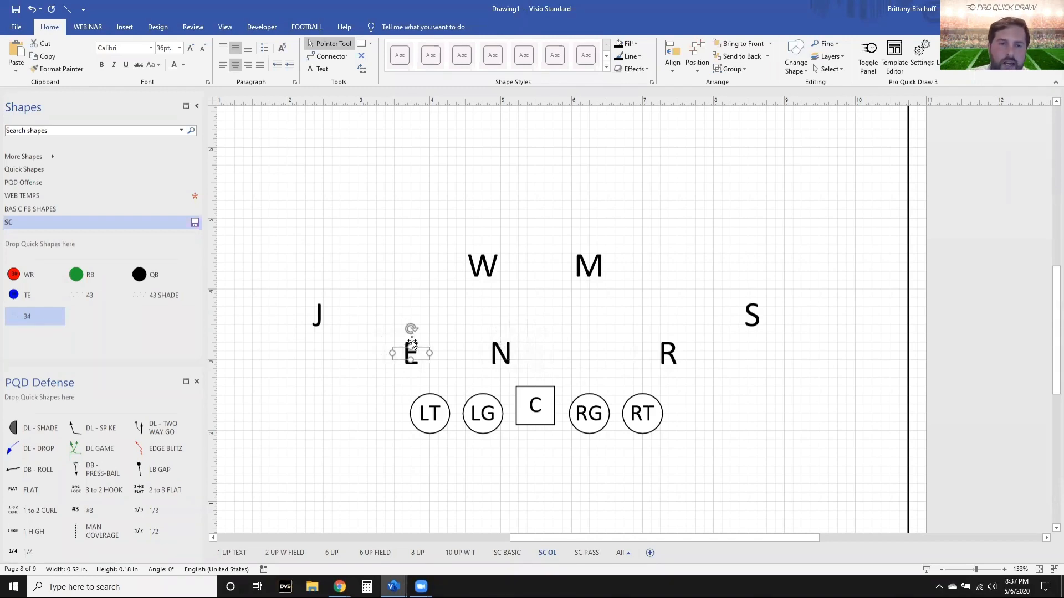
# Remove J, place W outside E, and shift linebackers M and S above N and RG.
pyautogui.click(317, 312)
pyautogui.click(337, 310)
pyautogui.moveTo(470, 274); pyautogui.dragTo(329, 344)
pyautogui.moveTo(588, 267); pyautogui.dragTo(499, 271)
pyautogui.moveTo(751, 317); pyautogui.dragTo(599, 269)
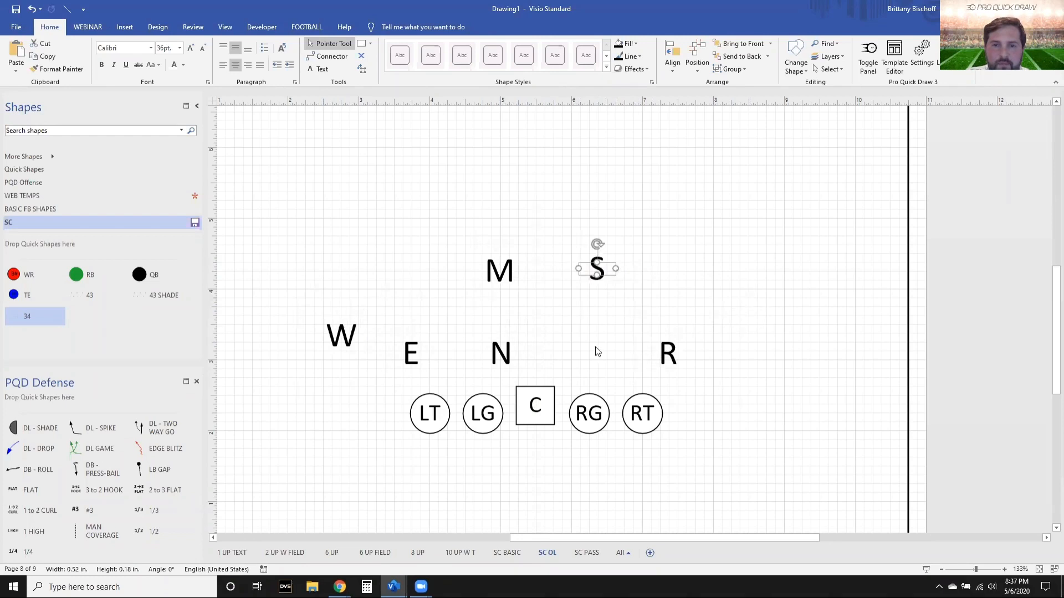
# Duplicate R in front of RG and relabel the copy T.
pyautogui.moveTo(662, 349); pyautogui.dragTo(606, 357)
pyautogui.write('T')
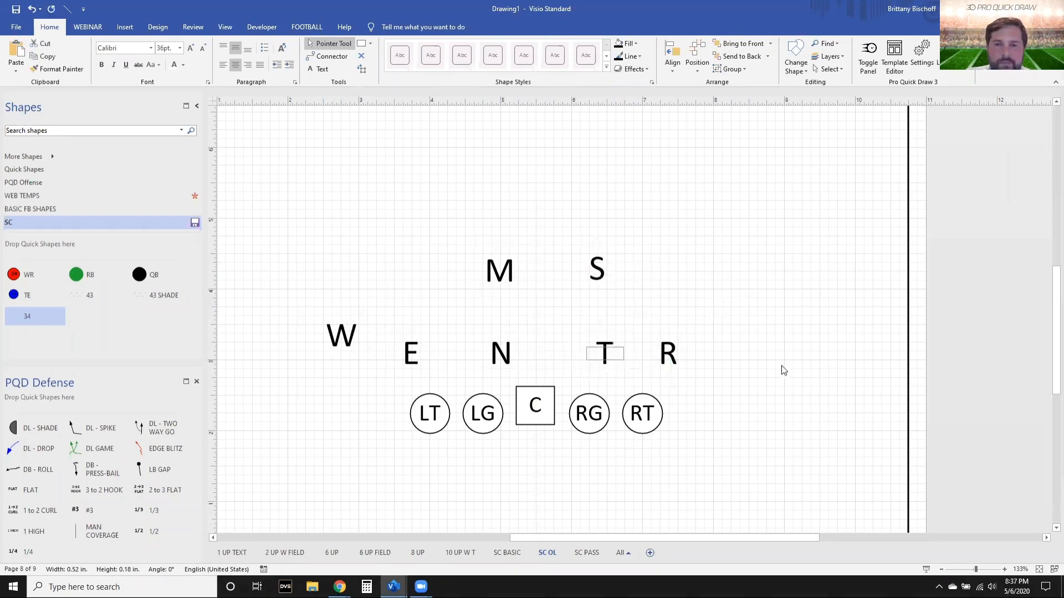
pyautogui.click(781, 368)
# Add the M, S, W, E, N, T and R front to the SC stencil as a new master named UNDER.
pyautogui.moveTo(261, 222); pyautogui.dragTo(798, 382)
pyautogui.moveTo(407, 282); pyautogui.dragTo(113, 319)
pyautogui.doubleClick(113, 317)
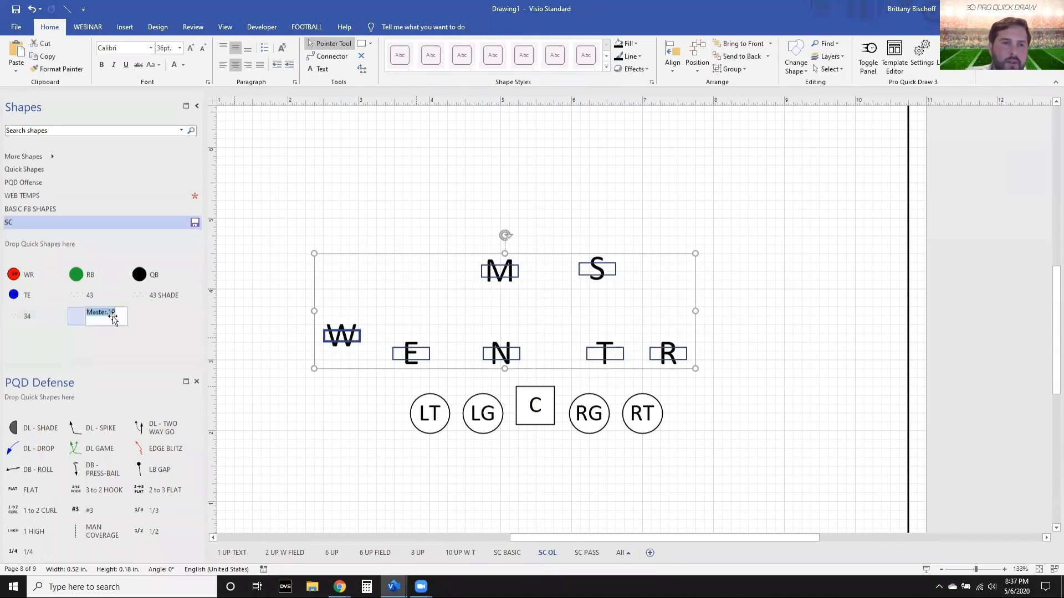
pyautogui.write('UNDER')
pyautogui.press('Return')
pyautogui.click(462, 188)
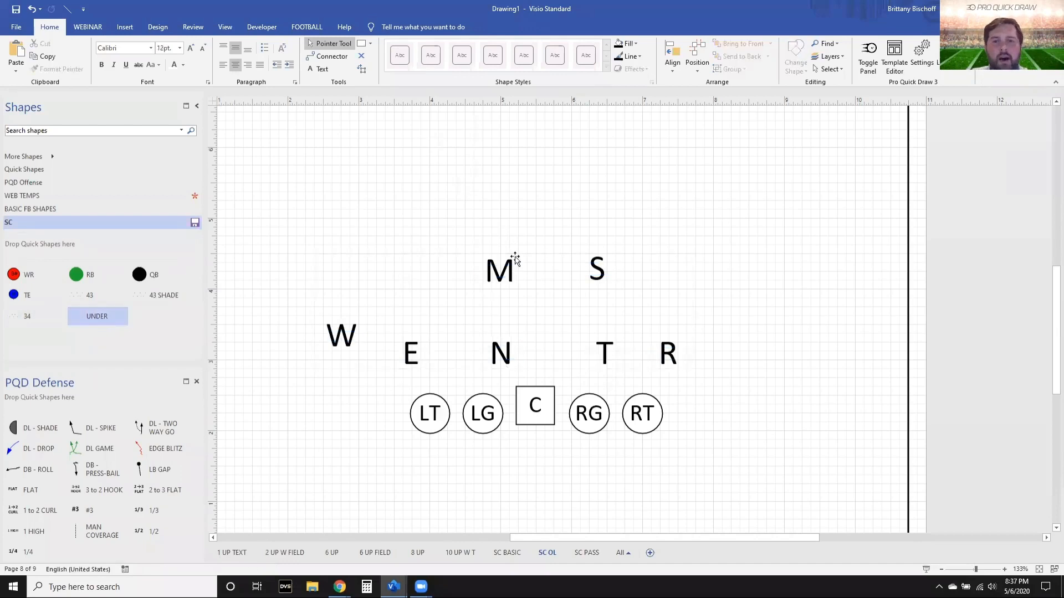
# Draw a pencil blocking line from LT up to E and cap it with a short crossbar.
pyautogui.scroll(-3, 551, 256)
pyautogui.scroll(2, 480, 348)
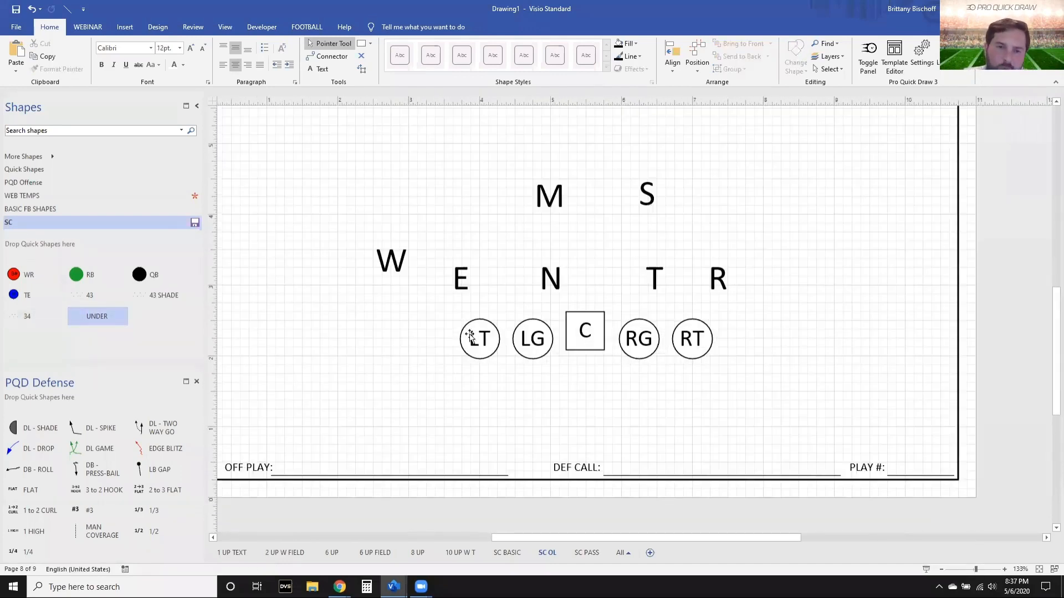
pyautogui.scroll(-1, 512, 324)
pyautogui.hscroll(2, 515, 328)
pyautogui.hscroll(-4, 512, 336)
pyautogui.scroll(2, 591, 400)
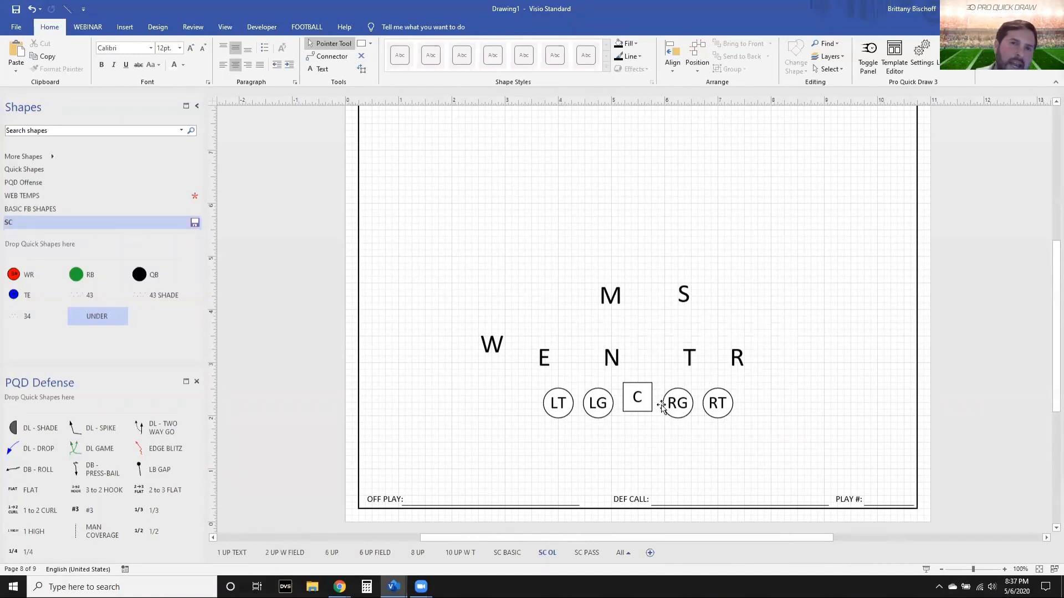
pyautogui.click(304, 27)
pyautogui.click(355, 55)
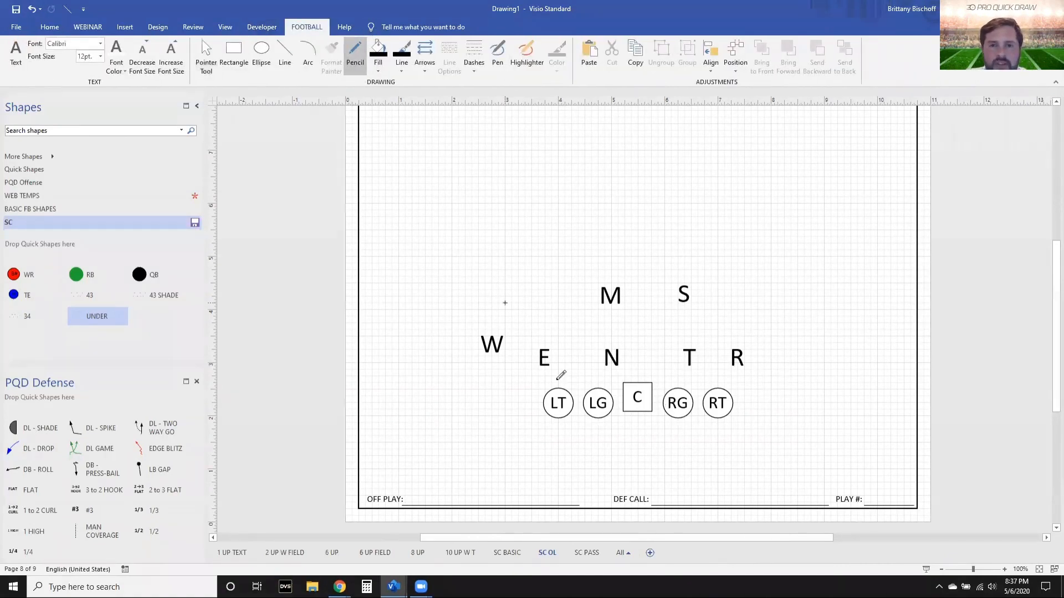
pyautogui.scroll(4, 555, 375)
pyautogui.moveTo(555, 401)
pyautogui.mouseDown()
pyautogui.moveTo(527, 378)
pyautogui.moveTo(526, 347)
pyautogui.mouseUp()
pyautogui.moveTo(512, 347); pyautogui.dragTo(546, 342)
pyautogui.hotkey('ctrl', '1')
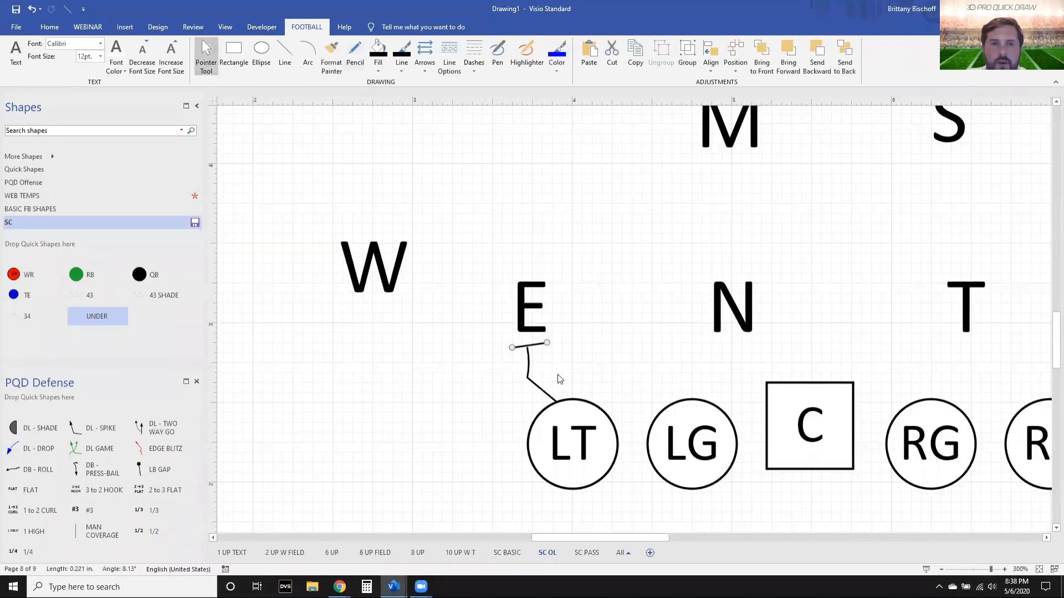
# Sketch with the blue Pen a circle around N, a stroke from N to C, and a path from LG upfield.
pyautogui.scroll(-1, 558, 376)
pyautogui.hscroll(1, 560, 379)
pyautogui.click(497, 55)
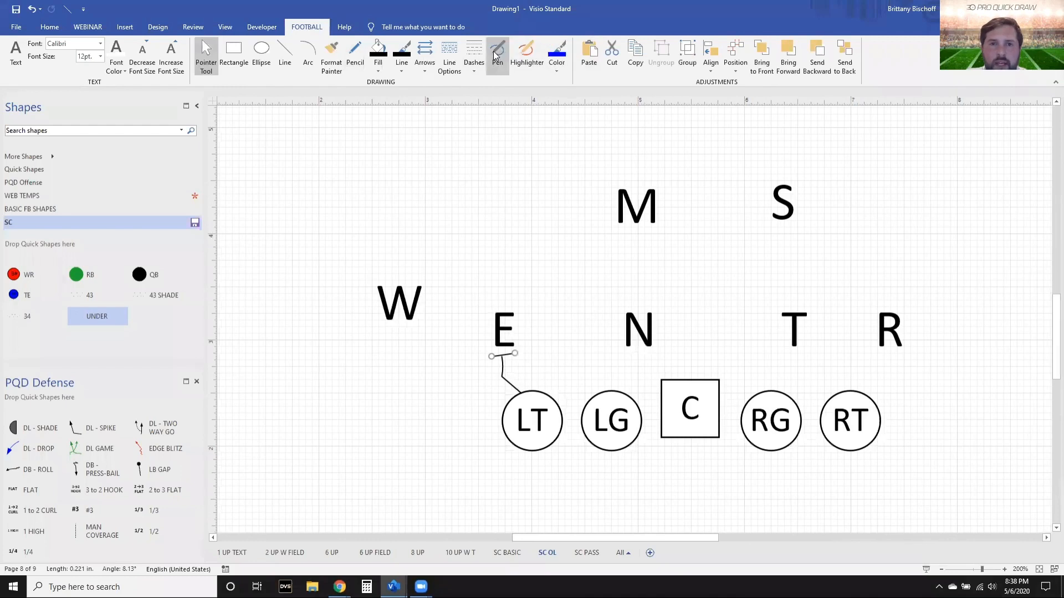
pyautogui.moveTo(672, 313)
pyautogui.mouseDown()
pyautogui.moveTo(642, 301)
pyautogui.moveTo(658, 293)
pyautogui.mouseUp()
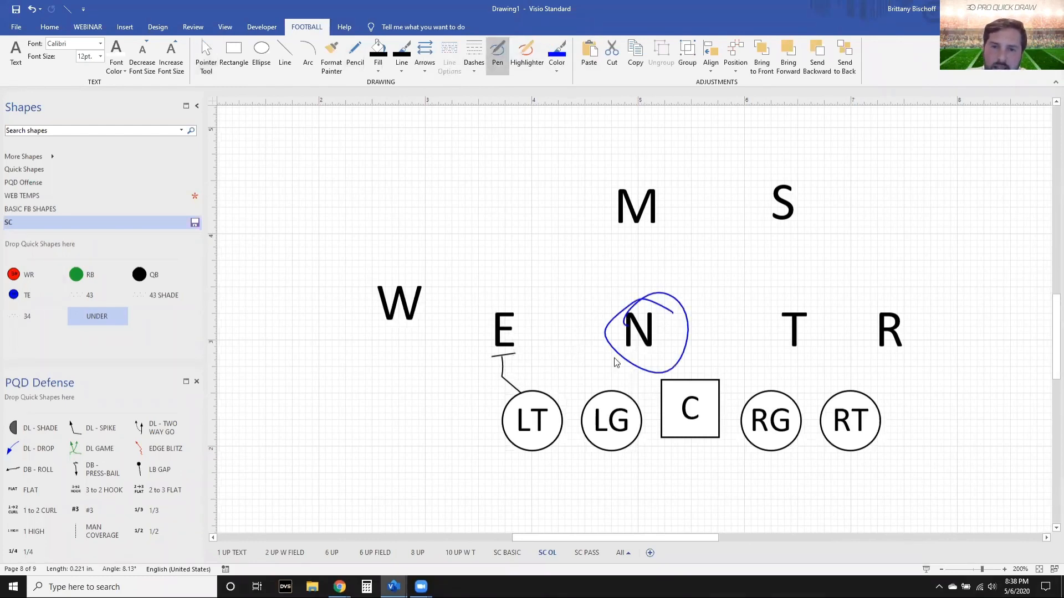
pyautogui.hscroll(2, 644, 401)
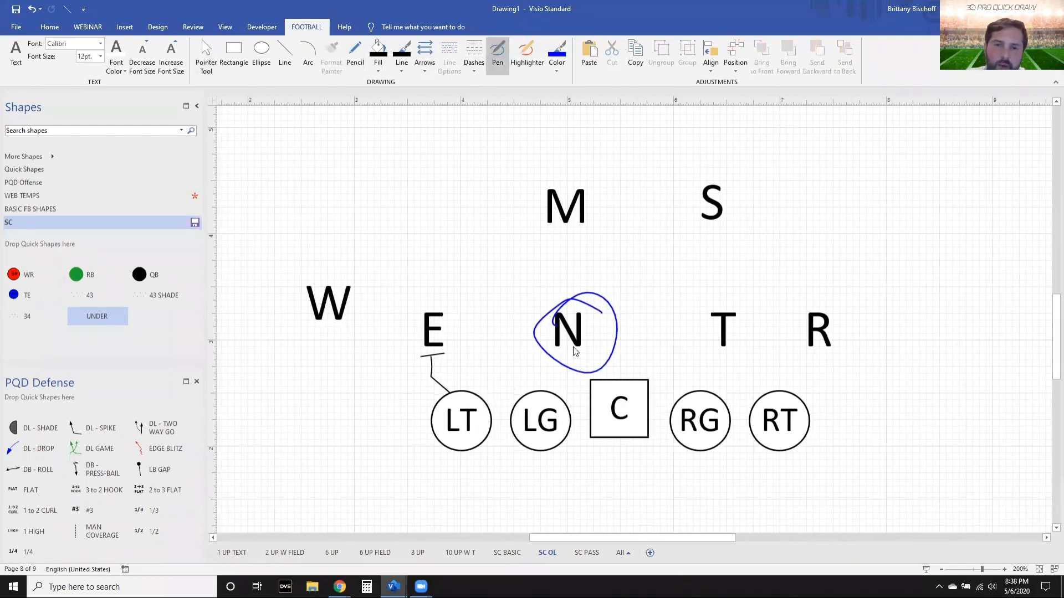
pyautogui.moveTo(572, 346); pyautogui.dragTo(640, 379)
pyautogui.moveTo(549, 403); pyautogui.dragTo(654, 242)
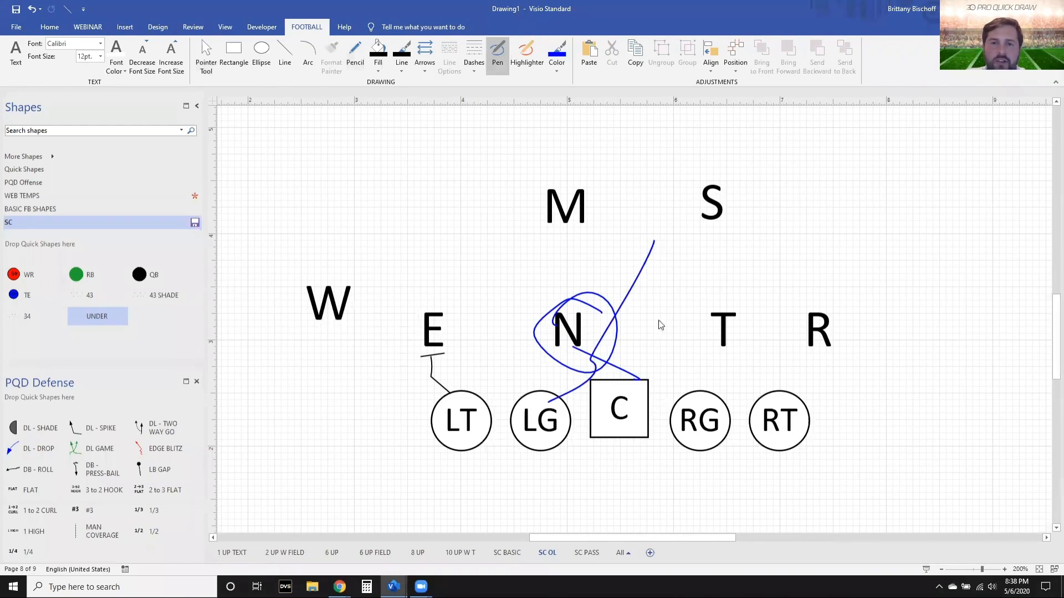
# Undo the blue pen strokes and the pencil blocking line at LT, and return to the Pointer Tool.
pyautogui.hotkey('ctrl', 'z')
pyautogui.hotkey('ctrl', 'z')
pyautogui.hotkey('ctrl', 'z')
pyautogui.hotkey('ctrl', 'z')
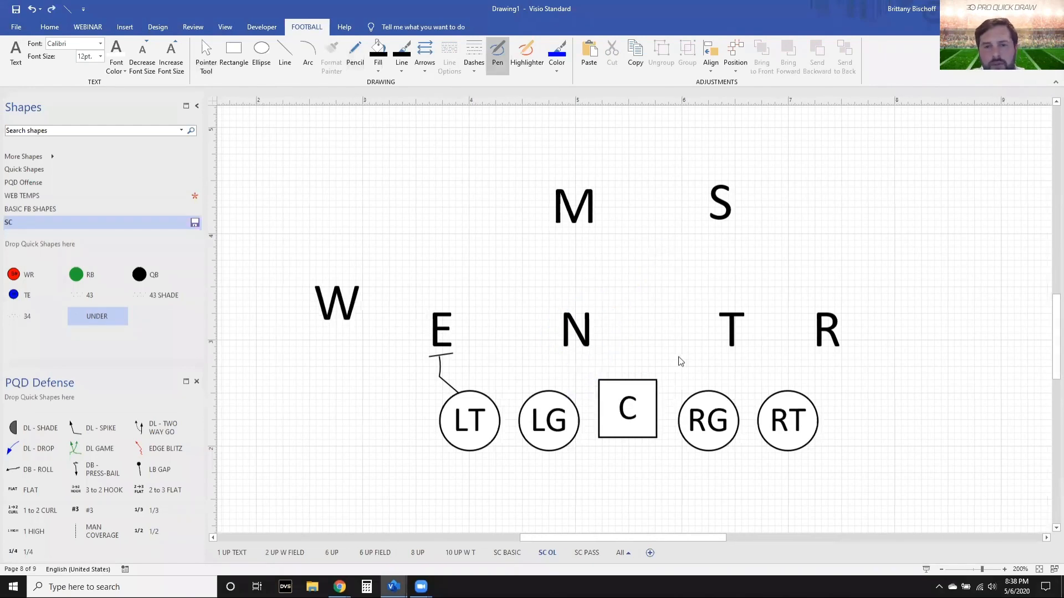
pyautogui.scroll(2, 680, 361)
pyautogui.scroll(-5, 609, 368)
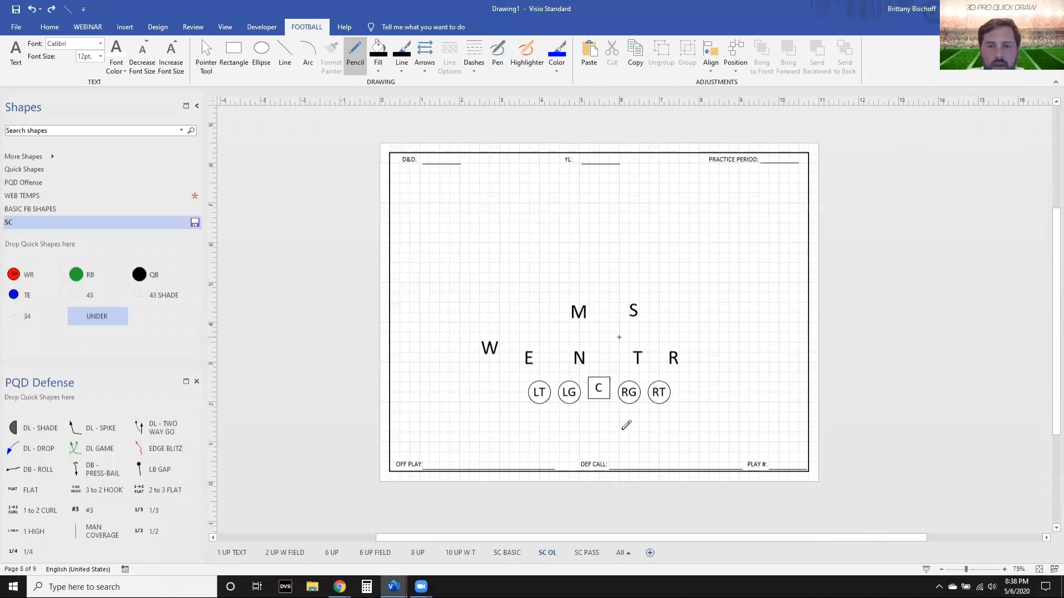
pyautogui.hotkey('ctrl', '1')
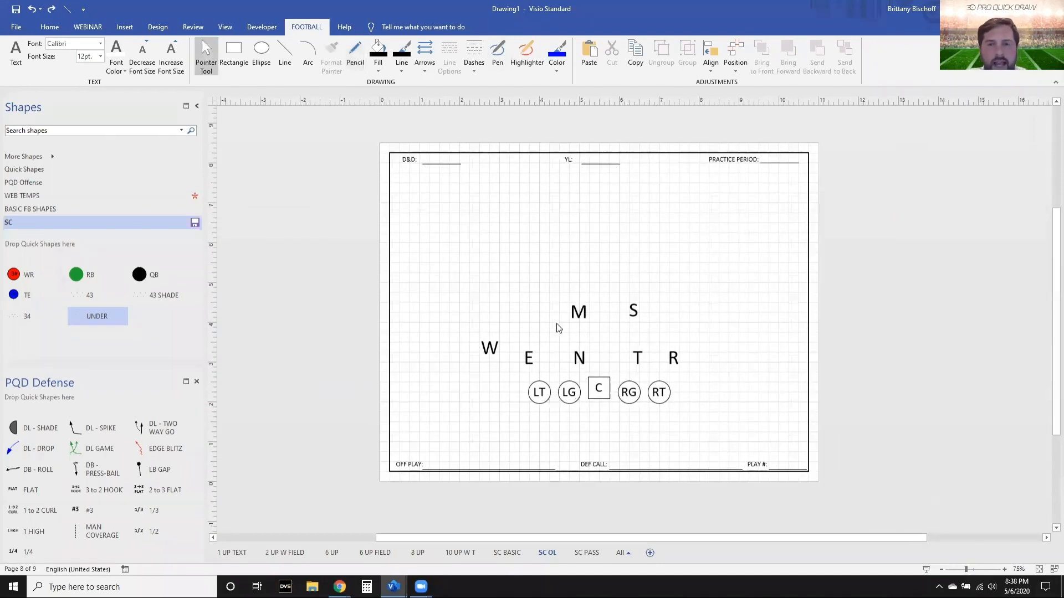
# Delete the UNDER front placed above the offensive line on the SC OL page.
pyautogui.moveTo(442, 284); pyautogui.dragTo(726, 381)
pyautogui.press('Delete')
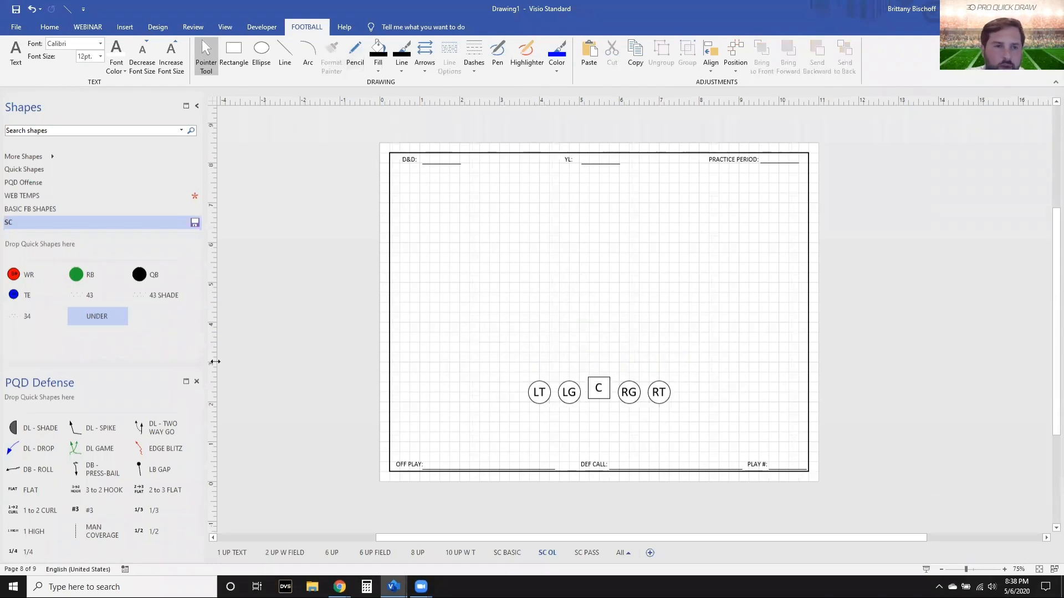
# Try out the 43 front above the offensive line, remove it from the page, and save the SC stencil.
pyautogui.moveTo(92, 297); pyautogui.dragTo(612, 336)
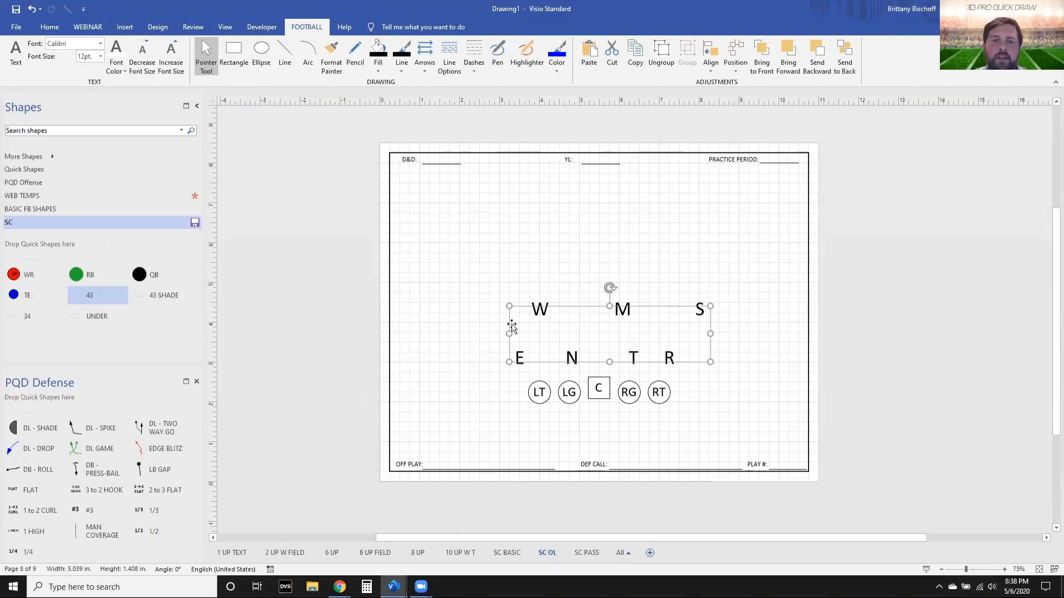
pyautogui.press('Delete')
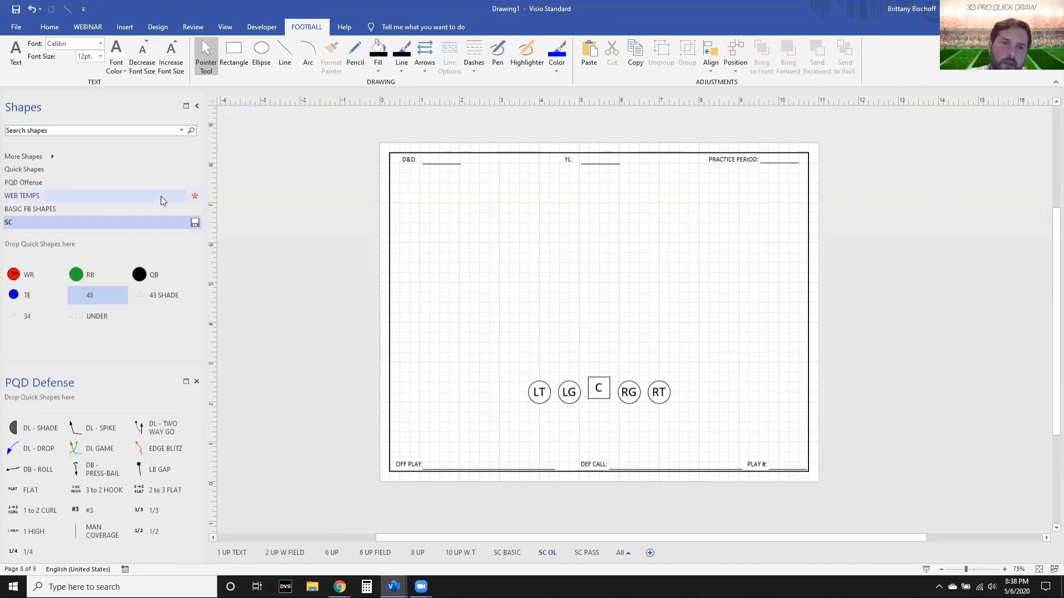
pyautogui.click(194, 222)
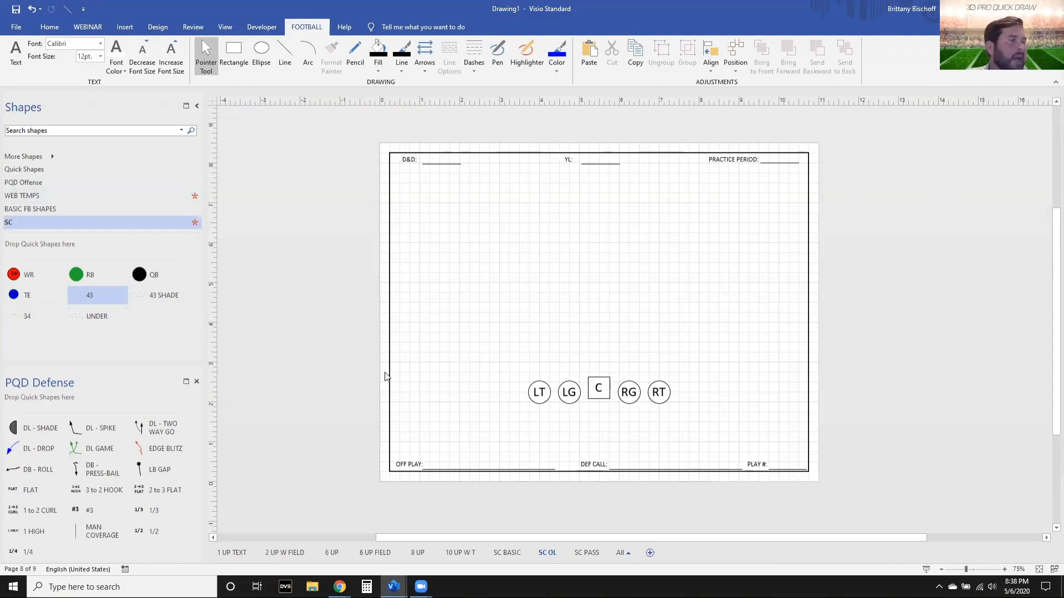
# Add a new page after SC PASS and set its orientation to portrait.
pyautogui.click(590, 554)
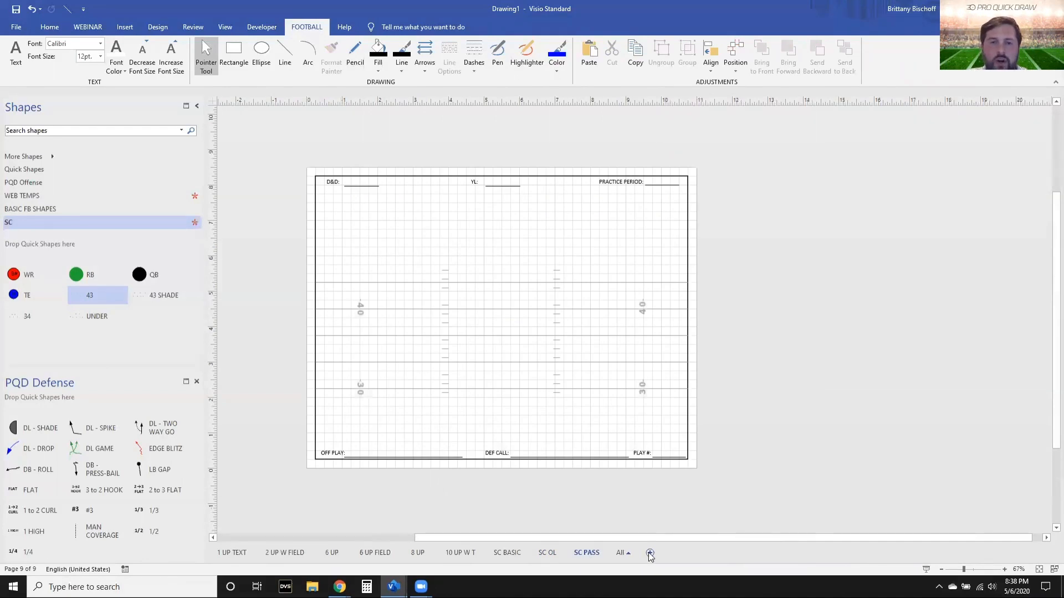
pyautogui.click(649, 553)
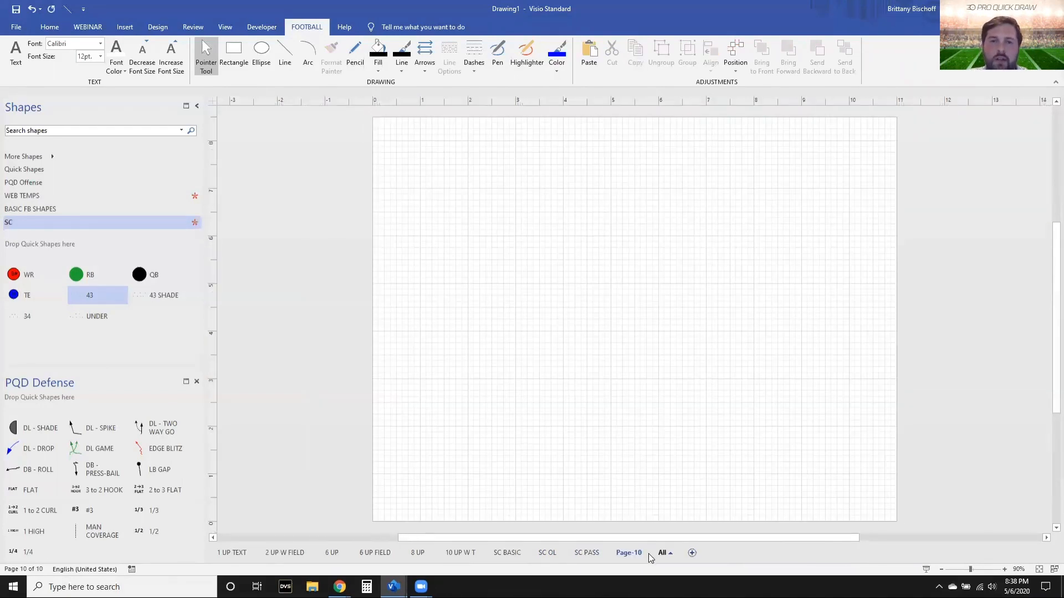
pyautogui.click(57, 32)
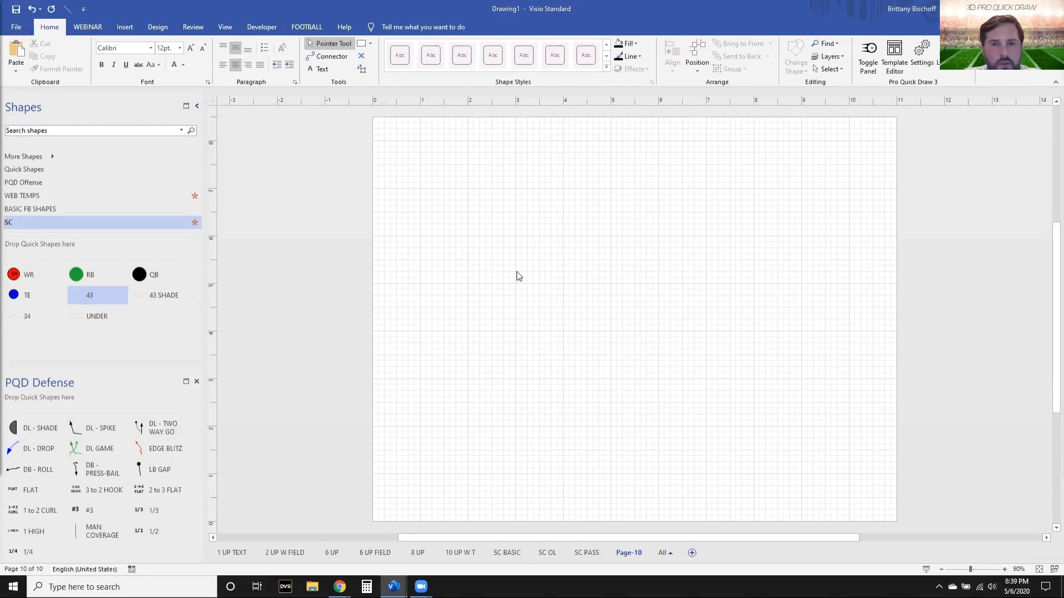
pyautogui.click(146, 26)
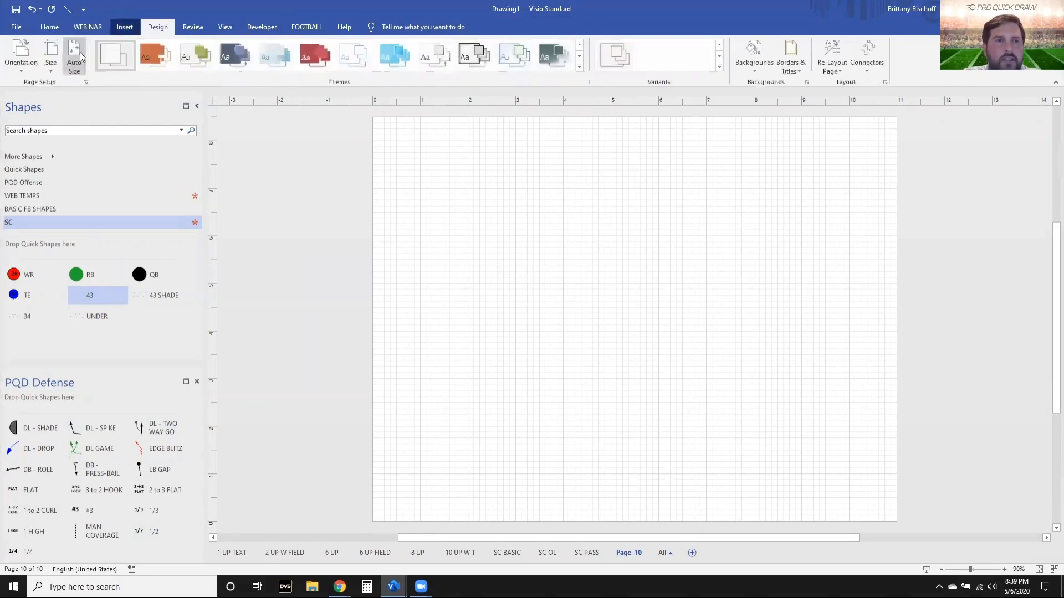
pyautogui.click(22, 60)
pyautogui.click(40, 88)
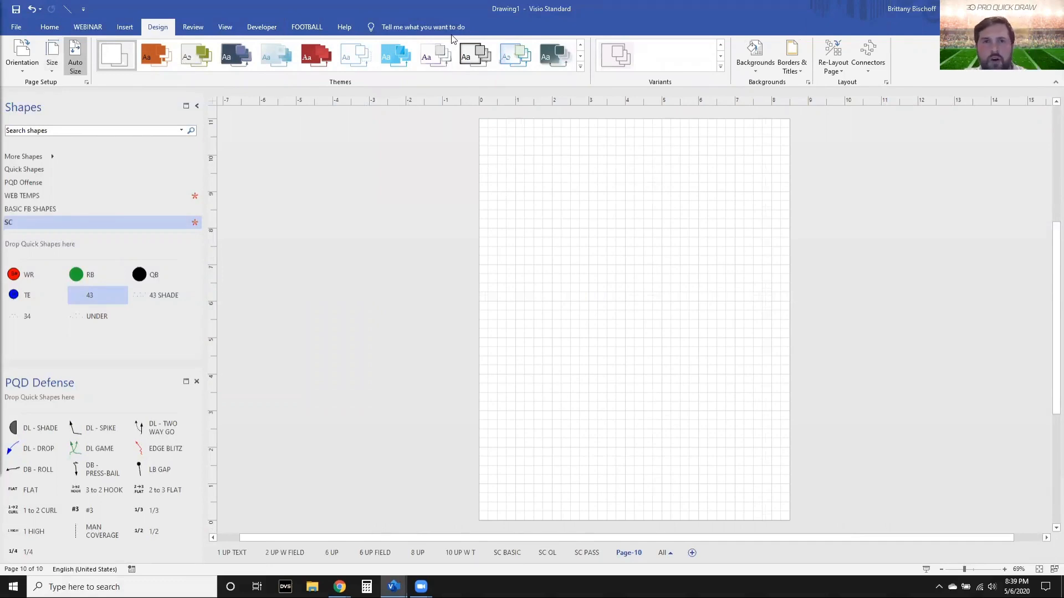
pyautogui.click(47, 27)
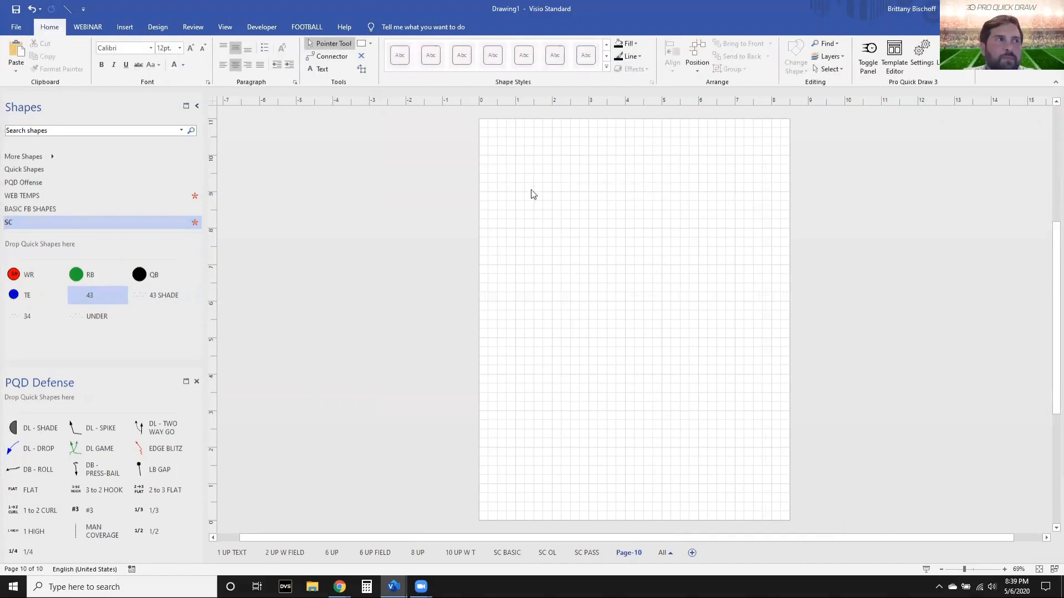
pyautogui.click(361, 43)
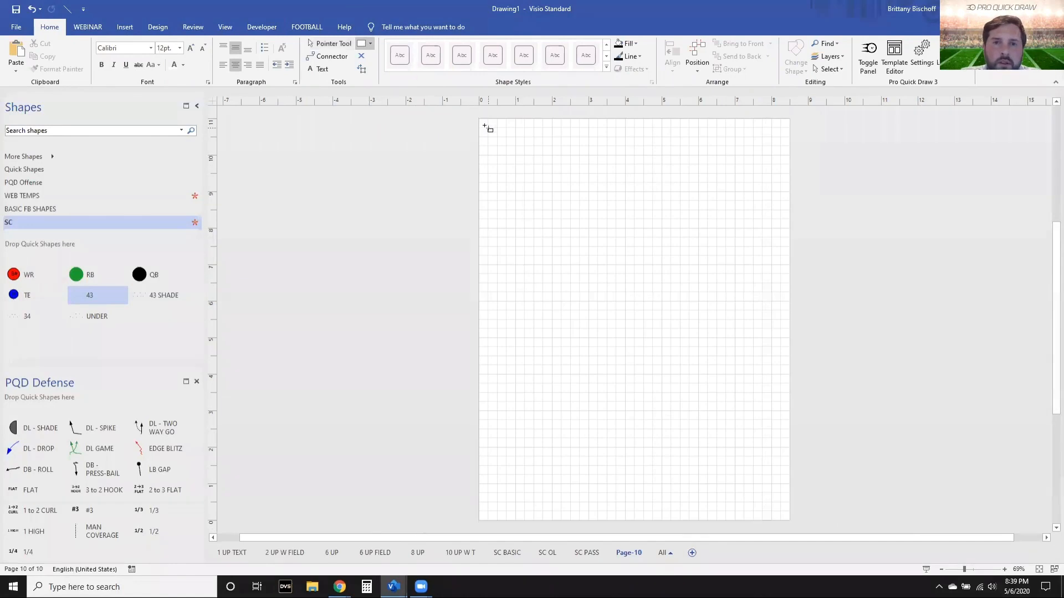
pyautogui.moveTo(488, 128); pyautogui.dragTo(781, 512)
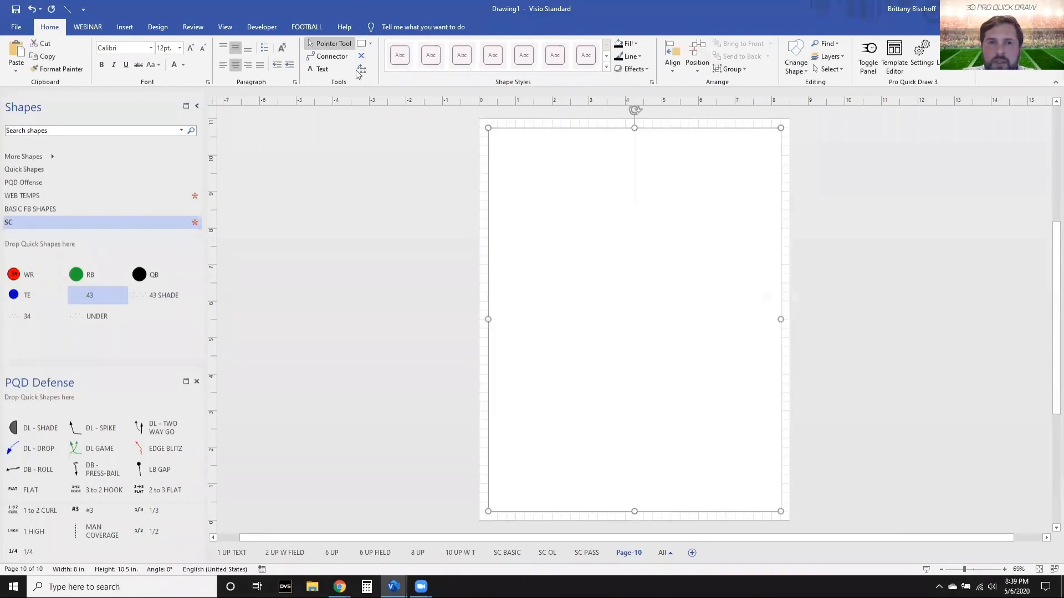
pyautogui.click(640, 56)
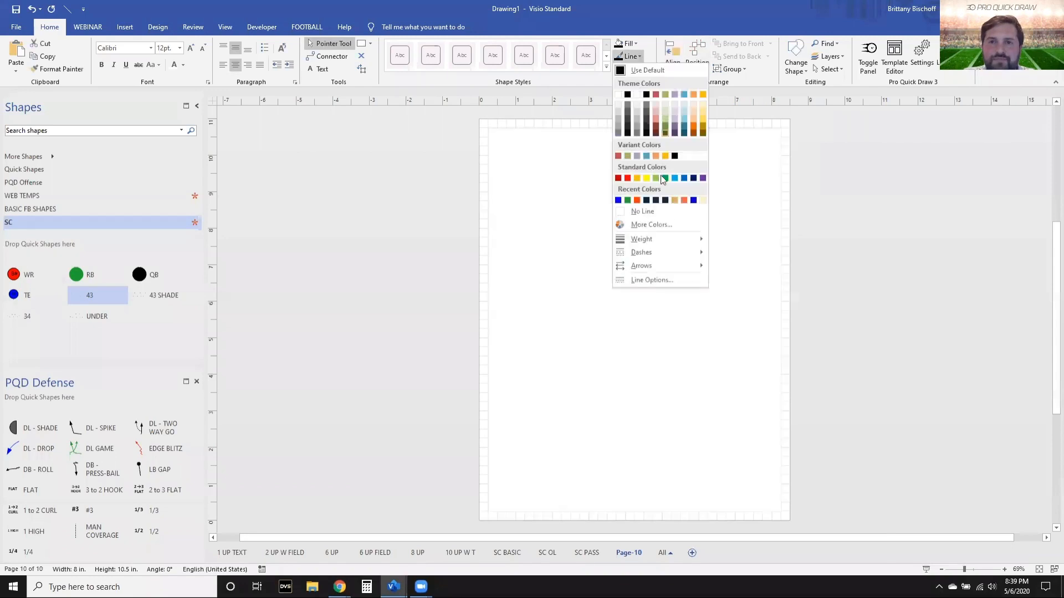
pyautogui.click(641, 389)
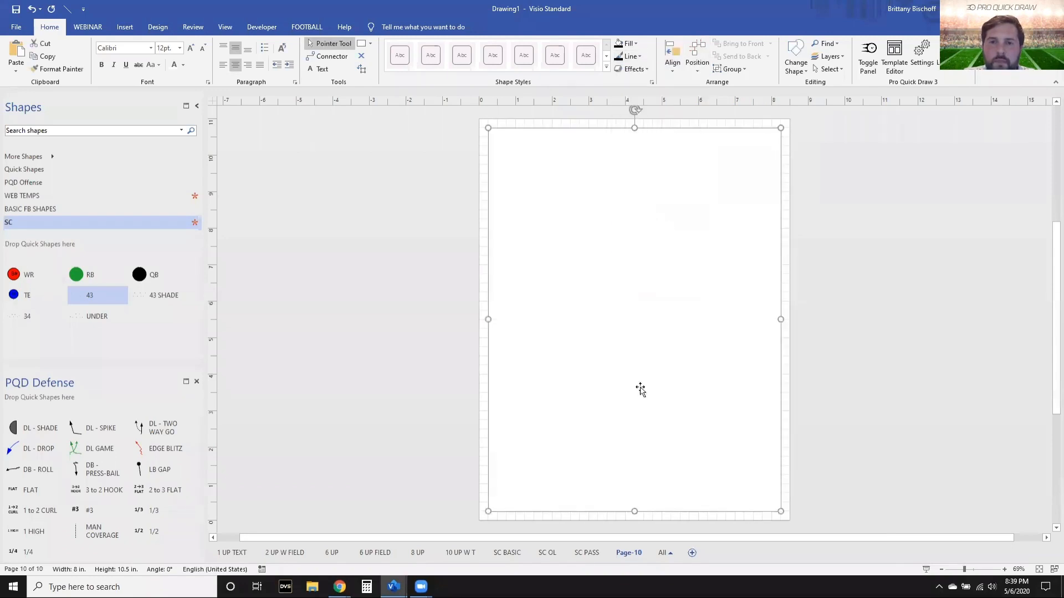
pyautogui.press('Delete')
# Draw a page border from four separate lines, 8 in wide and 10.5 in tall, just inside the page edges.
pyautogui.hotkey('ctrl', '6')
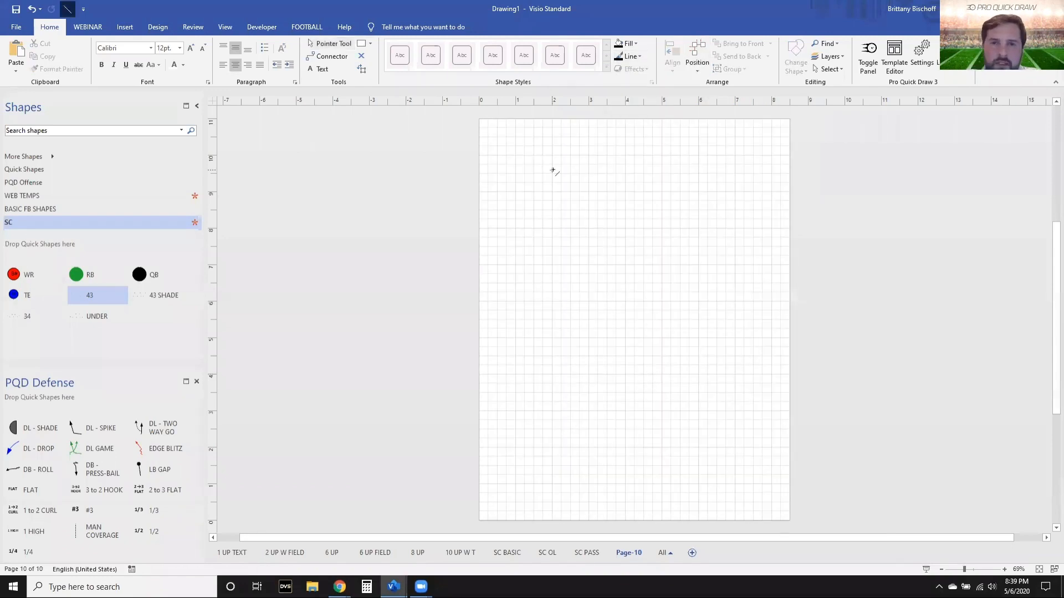
pyautogui.moveTo(488, 129); pyautogui.dragTo(781, 128)
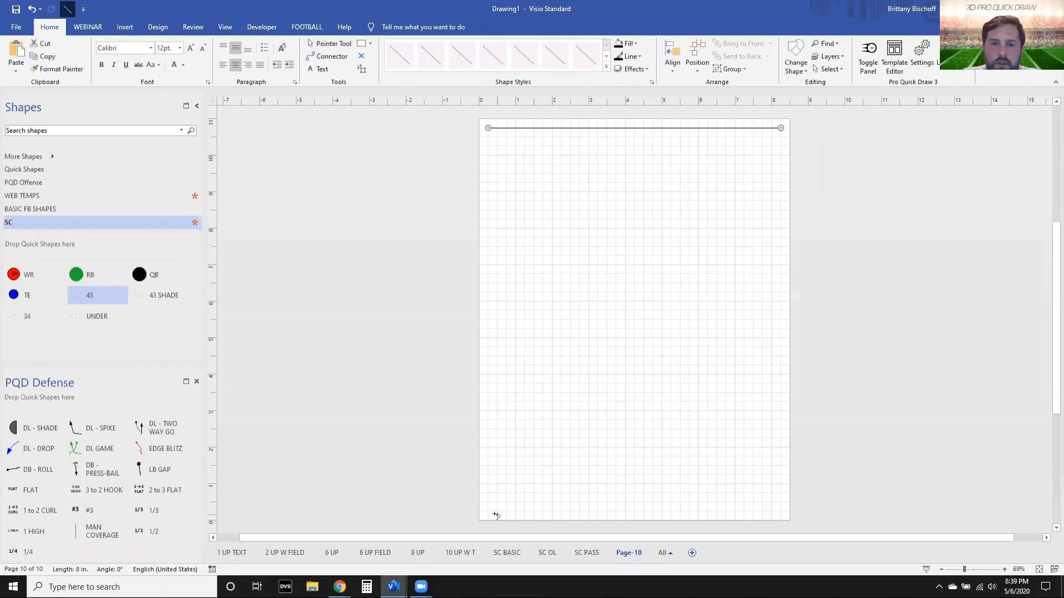
pyautogui.moveTo(487, 512); pyautogui.dragTo(714, 506)
pyautogui.moveTo(782, 511); pyautogui.dragTo(780, 512)
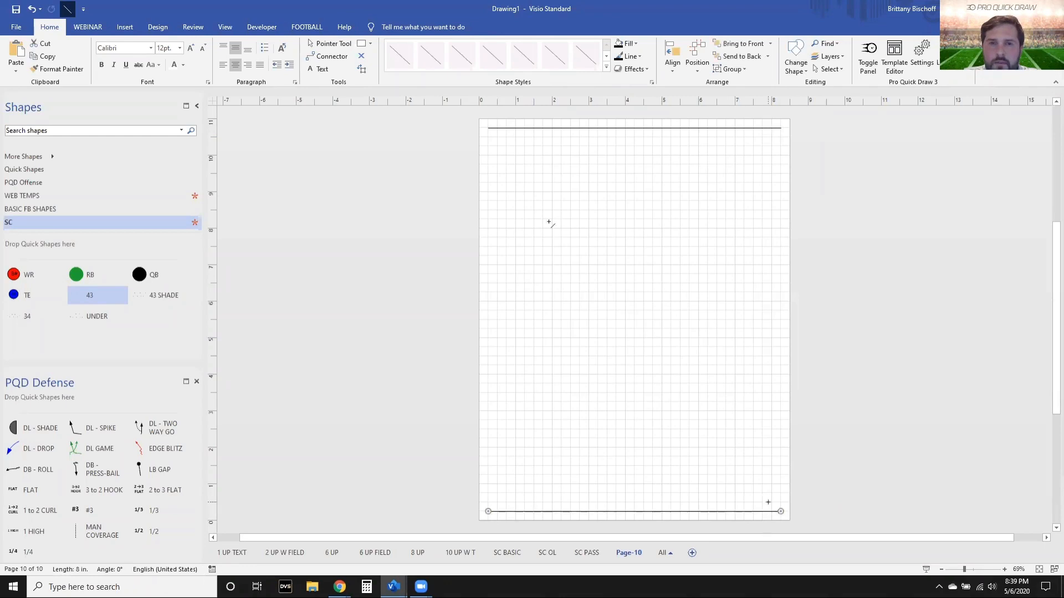
pyautogui.moveTo(487, 128); pyautogui.dragTo(488, 511)
pyautogui.moveTo(782, 128); pyautogui.dragTo(781, 511)
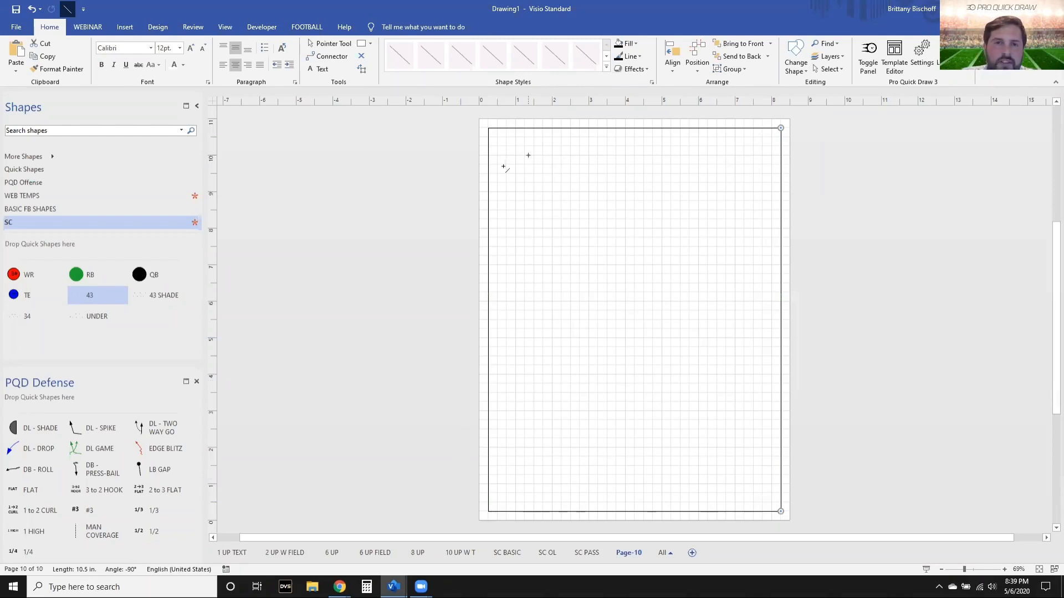
# Draw an 8 in header line 0.5 in below the top border and a 10 in vertical divider at the 2 in mark.
pyautogui.moveTo(489, 147); pyautogui.dragTo(780, 146)
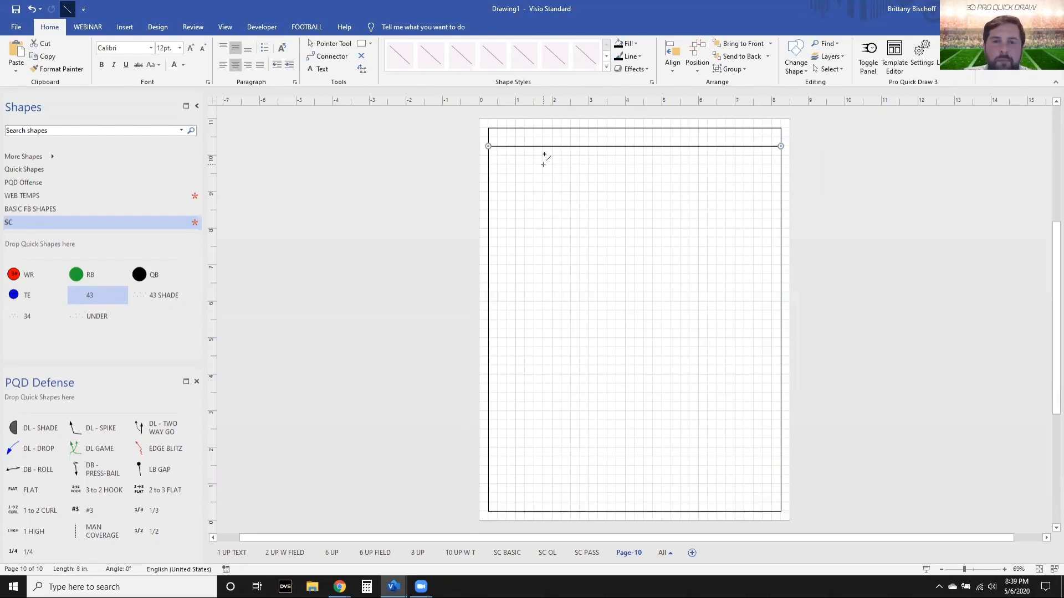
pyautogui.moveTo(551, 146)
pyautogui.mouseDown()
pyautogui.moveTo(546, 444)
pyautogui.moveTo(560, 509)
pyautogui.mouseUp()
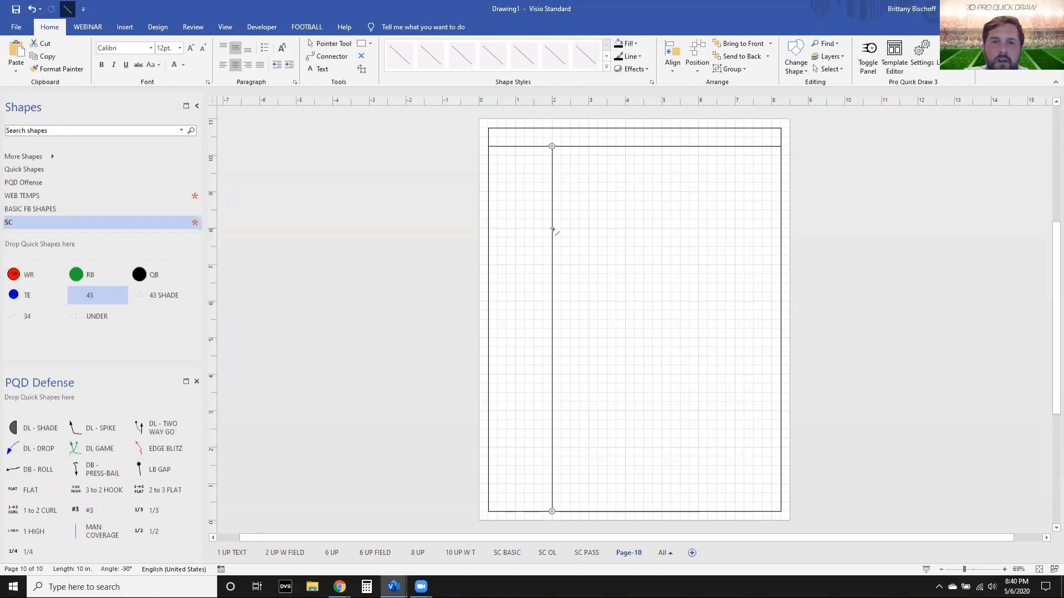
# Draw five horizontal row lines, each 6.25 in long, from the vertical divider to the right border.
pyautogui.moveTo(552, 228); pyautogui.dragTo(780, 227)
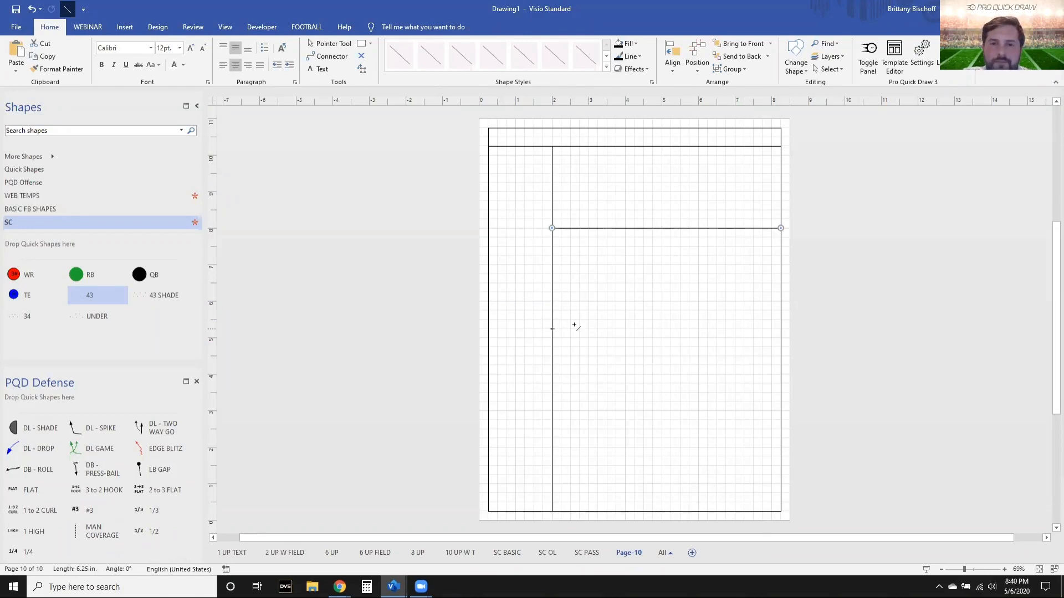
pyautogui.moveTo(552, 329); pyautogui.dragTo(780, 329)
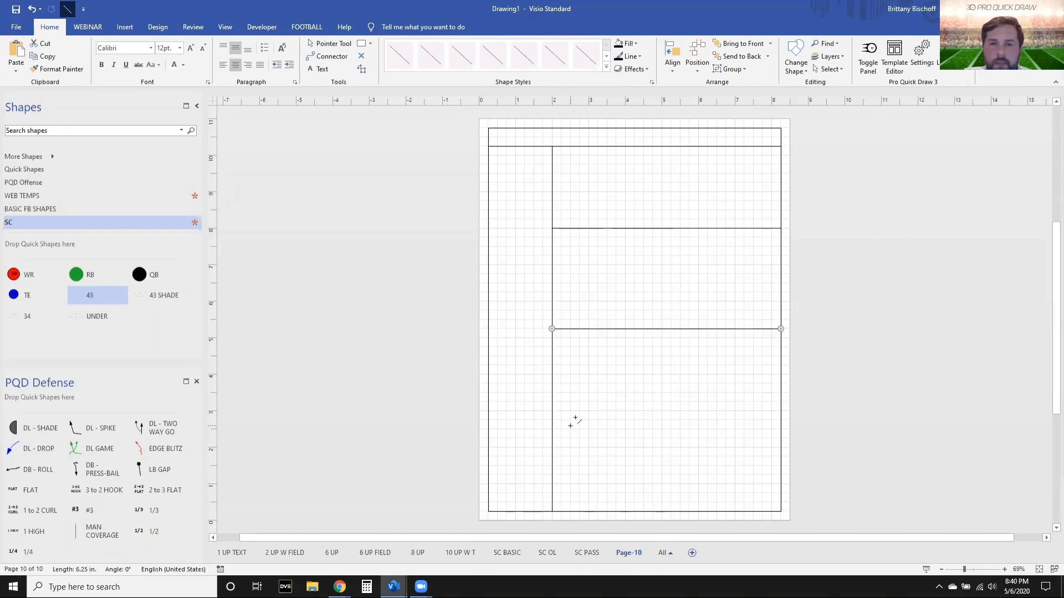
pyautogui.moveTo(551, 384); pyautogui.dragTo(785, 384)
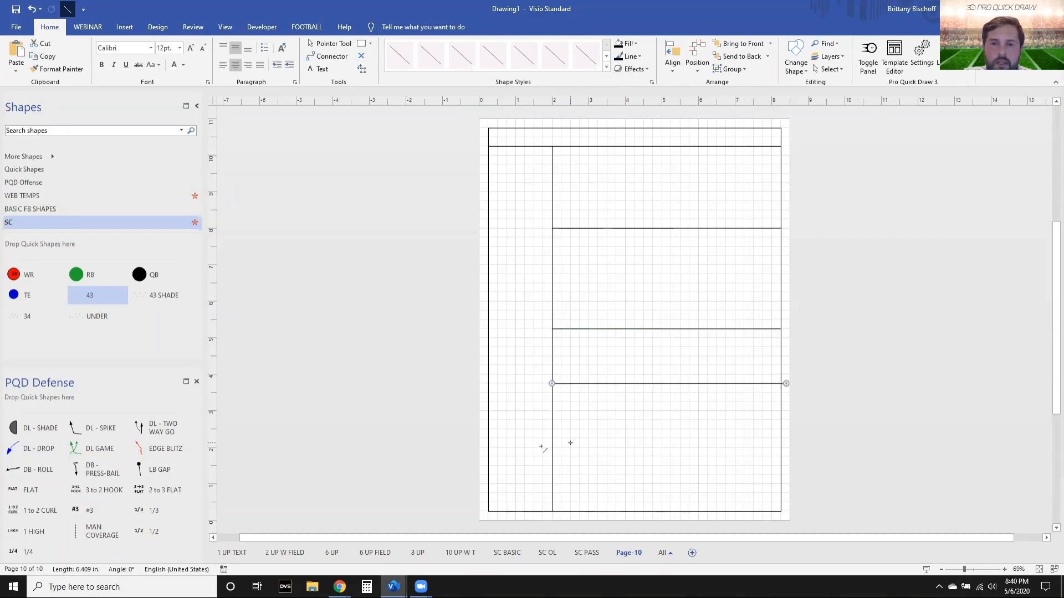
pyautogui.hotkey('ctrl', 'z')
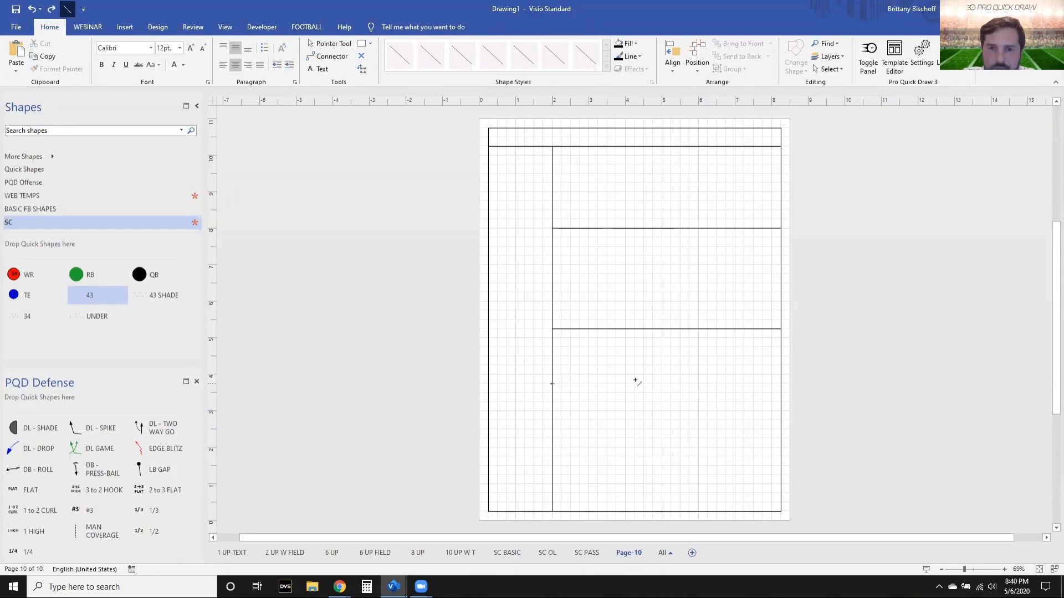
pyautogui.moveTo(552, 383); pyautogui.dragTo(781, 384)
pyautogui.moveTo(551, 441); pyautogui.dragTo(781, 438)
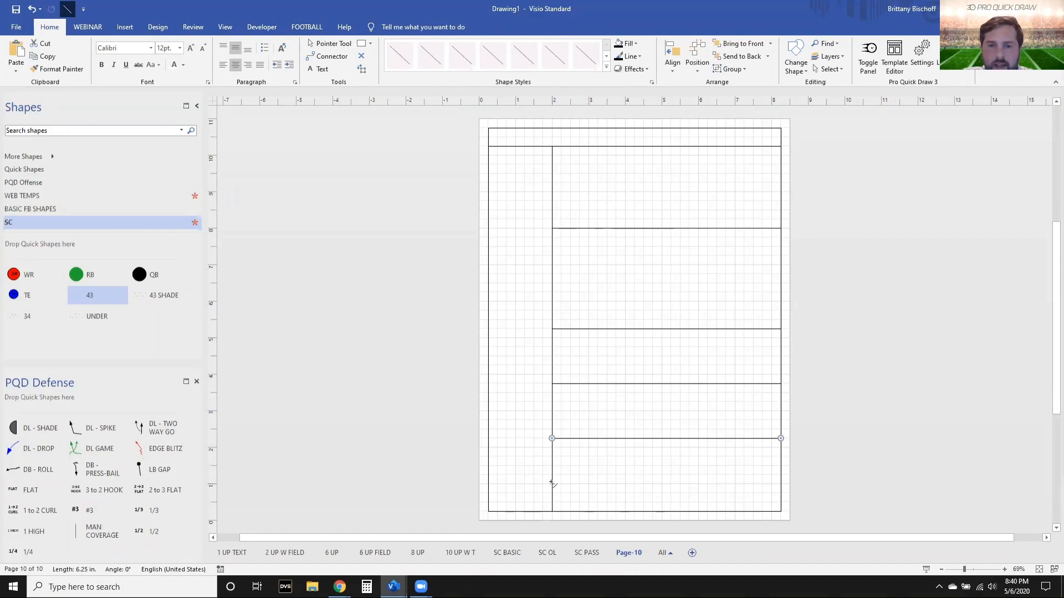
pyautogui.moveTo(552, 484); pyautogui.dragTo(781, 483)
pyautogui.hotkey('ctrl', '1')
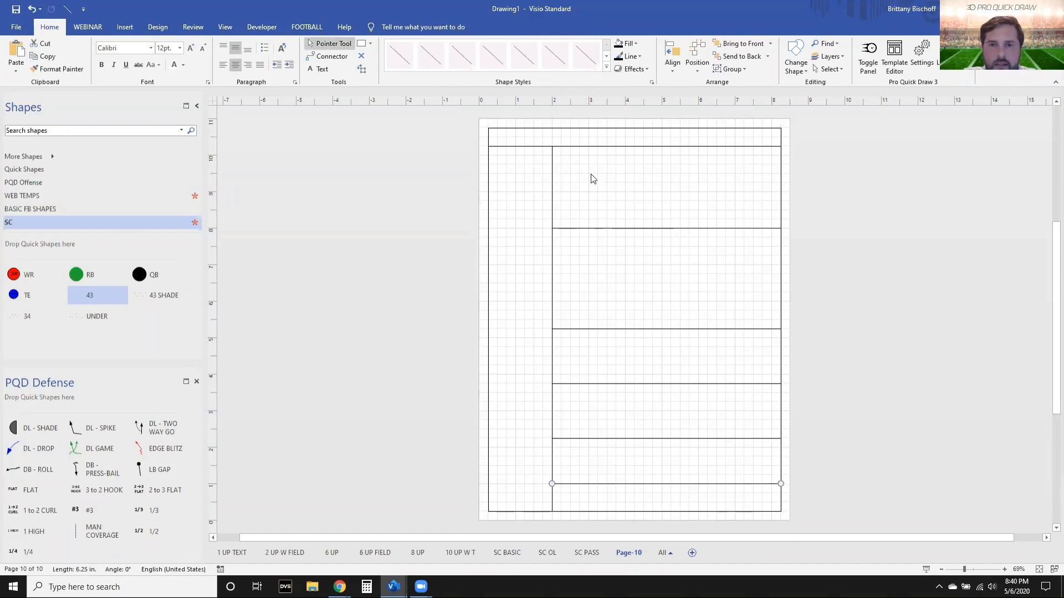
# Distribute the header line, the five row lines and the bottom border vertically so the six rows are equal.
pyautogui.click(579, 147)
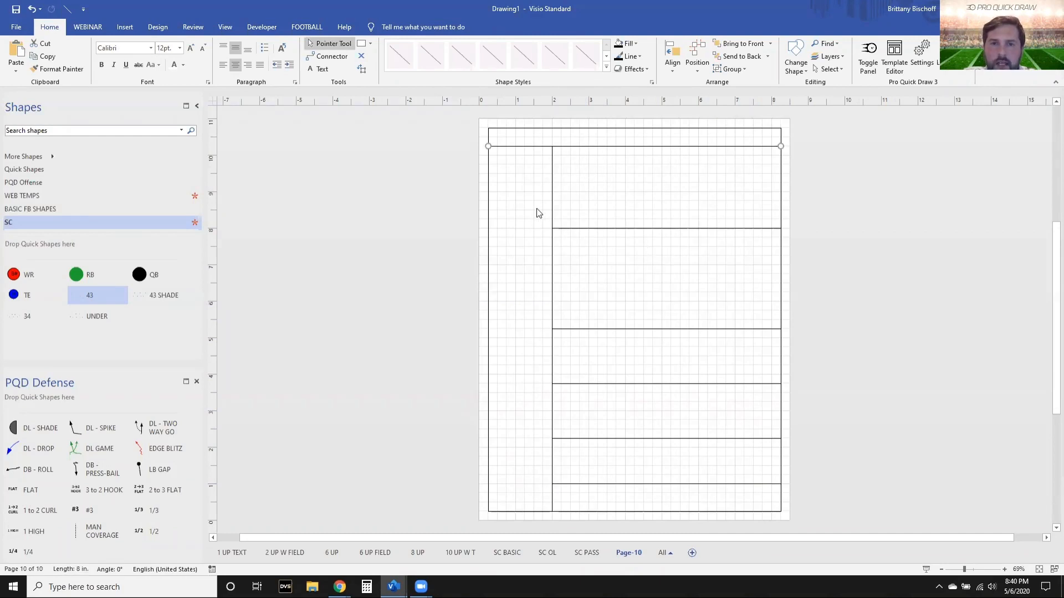
pyautogui.moveTo(536, 209); pyautogui.dragTo(825, 485)
pyautogui.keyDown('shift'); pyautogui.click(605, 511); pyautogui.keyUp('shift')
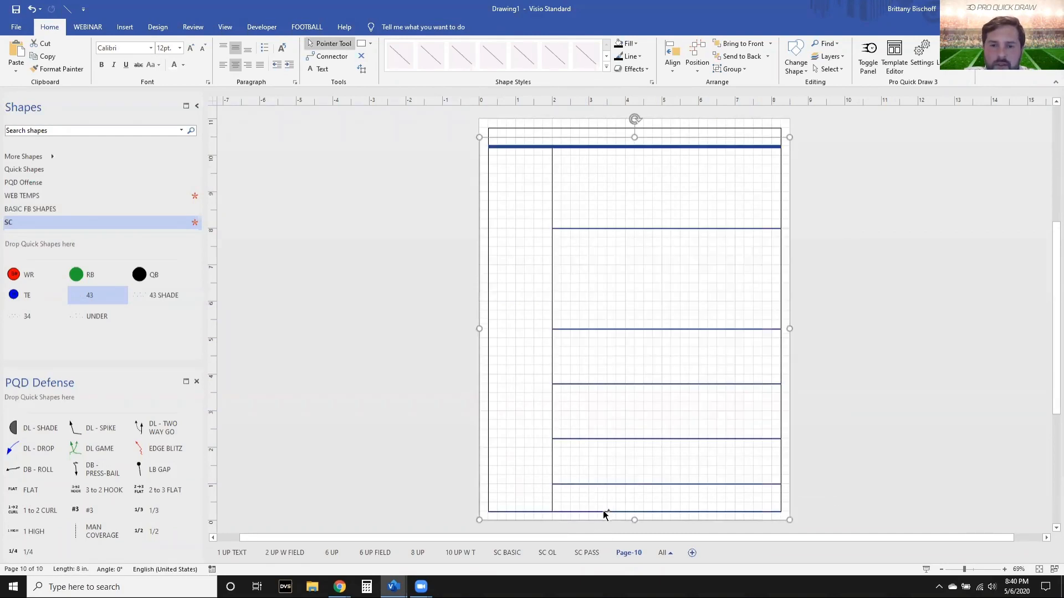
pyautogui.click(673, 55)
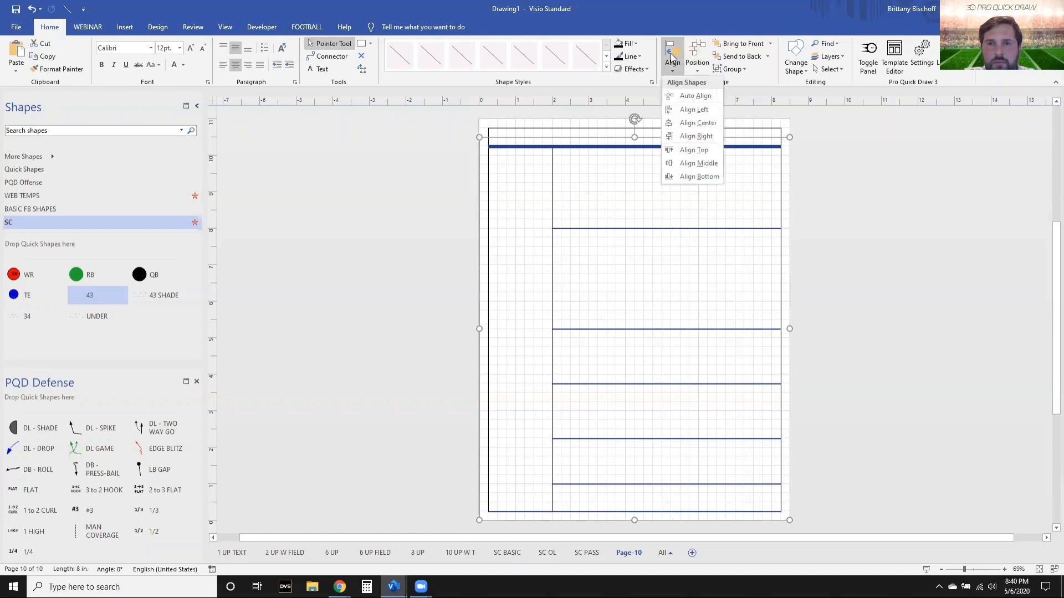
pyautogui.click(697, 56)
pyautogui.click(720, 147)
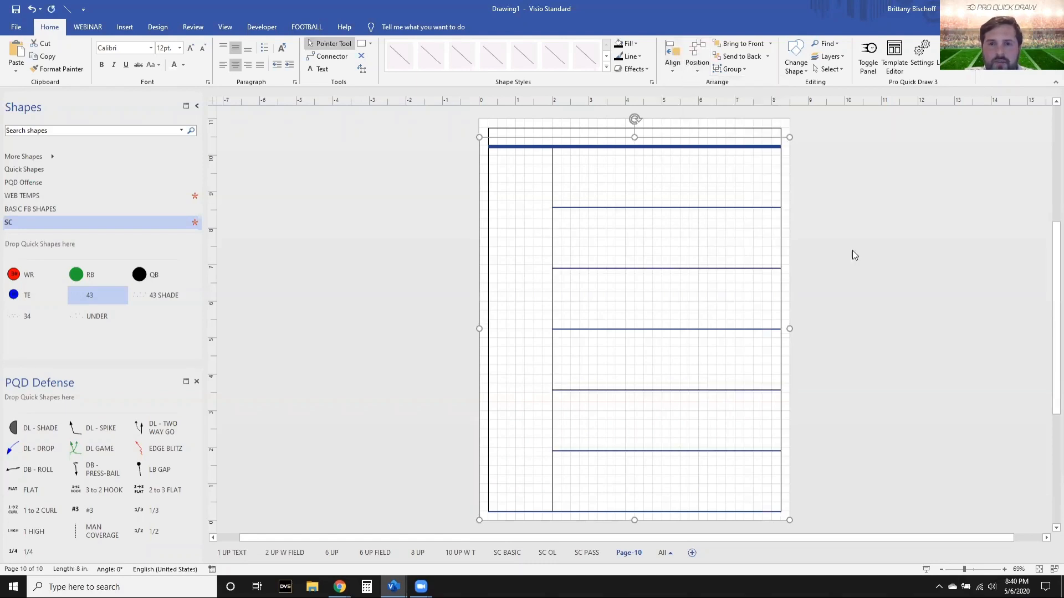
pyautogui.click(851, 249)
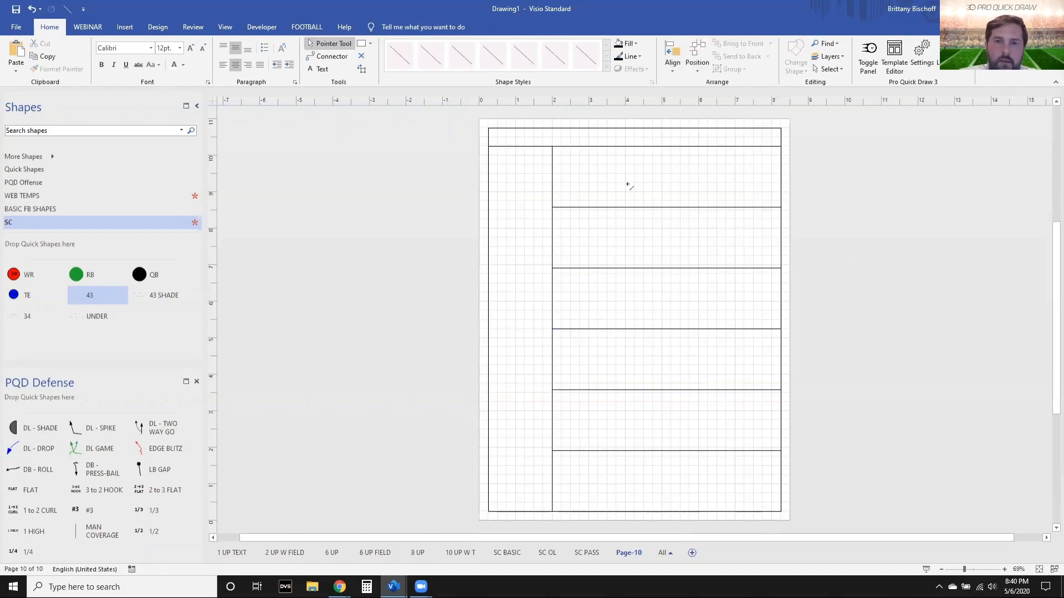
# Draw a 10 in vertical column line at the 5 in mark and place a copy of it at about 3.75 in.
pyautogui.hotkey('ctrl', '6')
pyautogui.moveTo(662, 146)
pyautogui.mouseDown()
pyautogui.moveTo(665, 517)
pyautogui.moveTo(673, 507)
pyautogui.mouseUp()
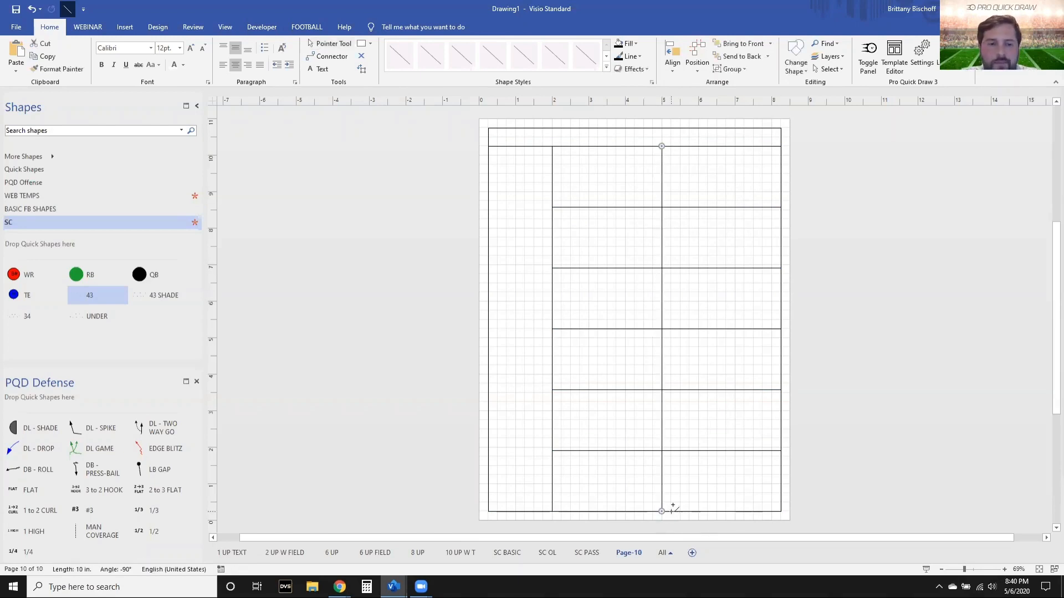
pyautogui.click(552, 167)
pyautogui.click(662, 166)
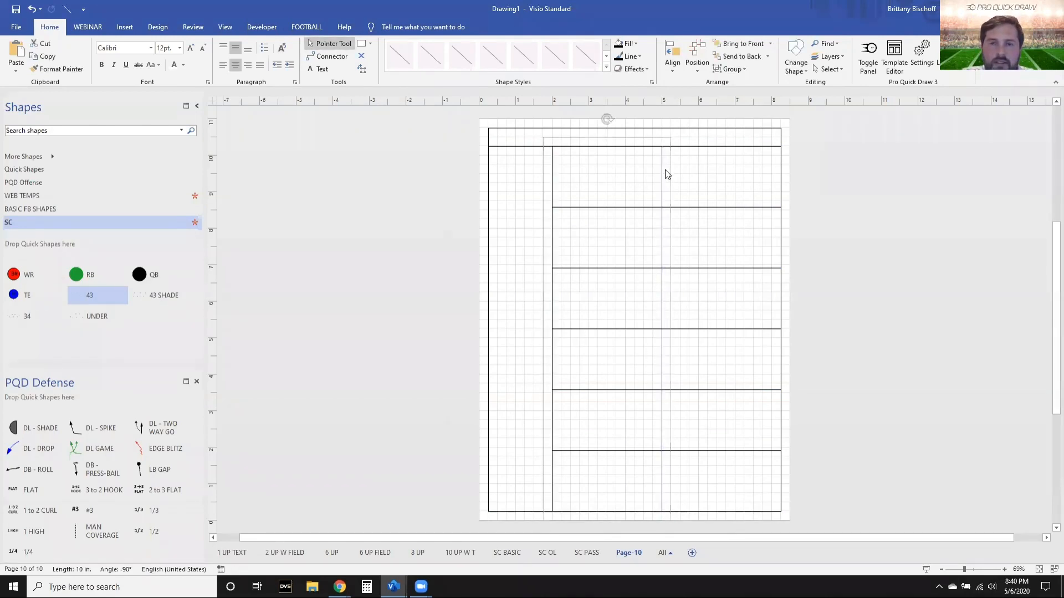
pyautogui.moveTo(660, 167); pyautogui.dragTo(616, 167)
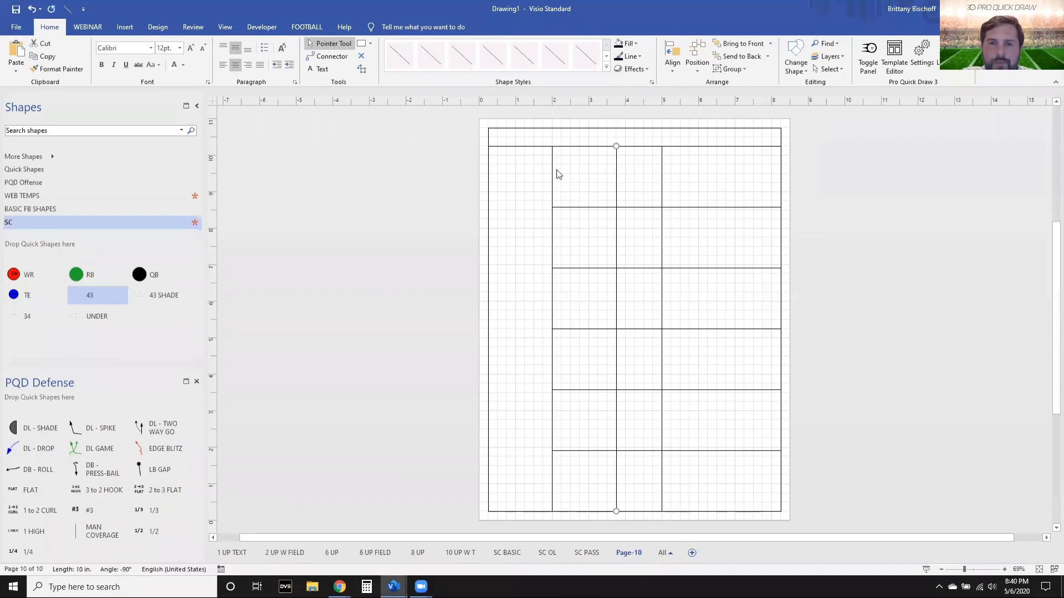
# Distribute the 2 in divider, the two column lines and the right border horizontally so the three columns are equal.
pyautogui.click(551, 168)
pyautogui.keyDown('shift'); pyautogui.click(616, 165); pyautogui.keyUp('shift')
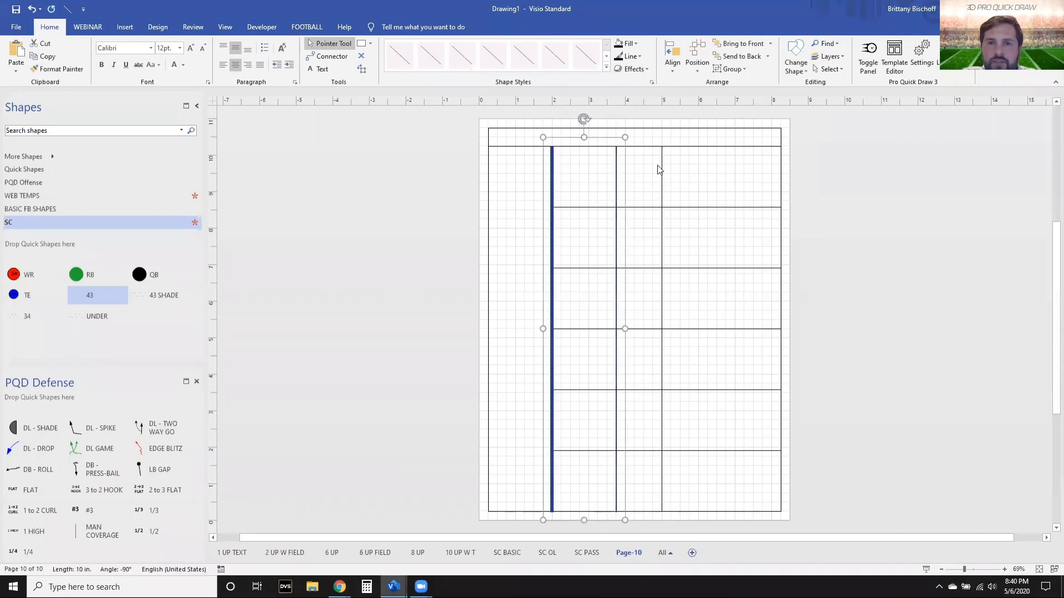
pyautogui.keyDown('shift'); pyautogui.click(662, 162); pyautogui.keyUp('shift')
pyautogui.keyDown('shift'); pyautogui.click(779, 162); pyautogui.keyUp('shift')
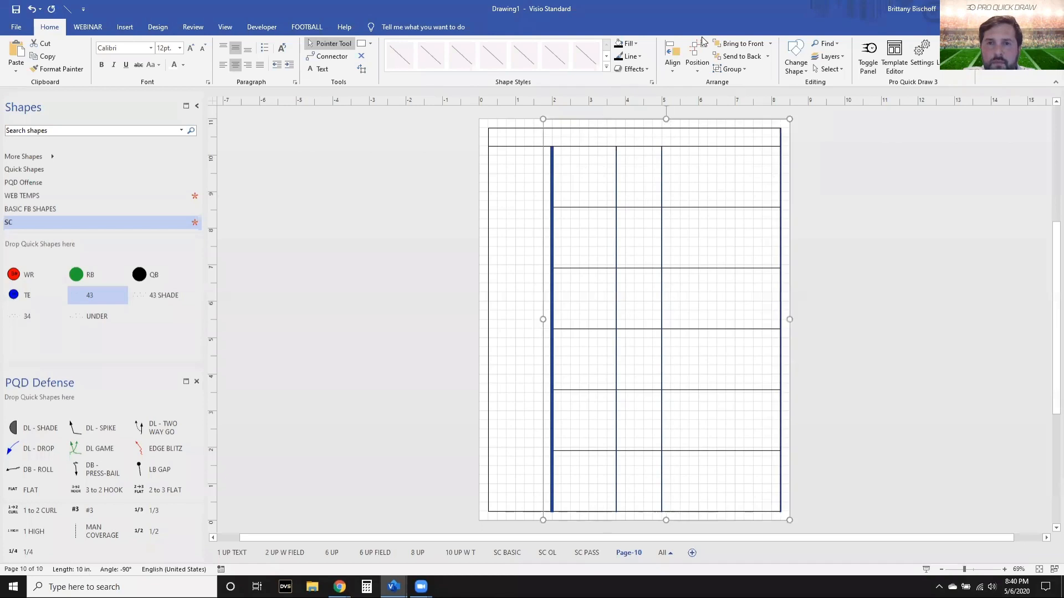
pyautogui.click(697, 55)
pyautogui.click(731, 133)
pyautogui.click(894, 273)
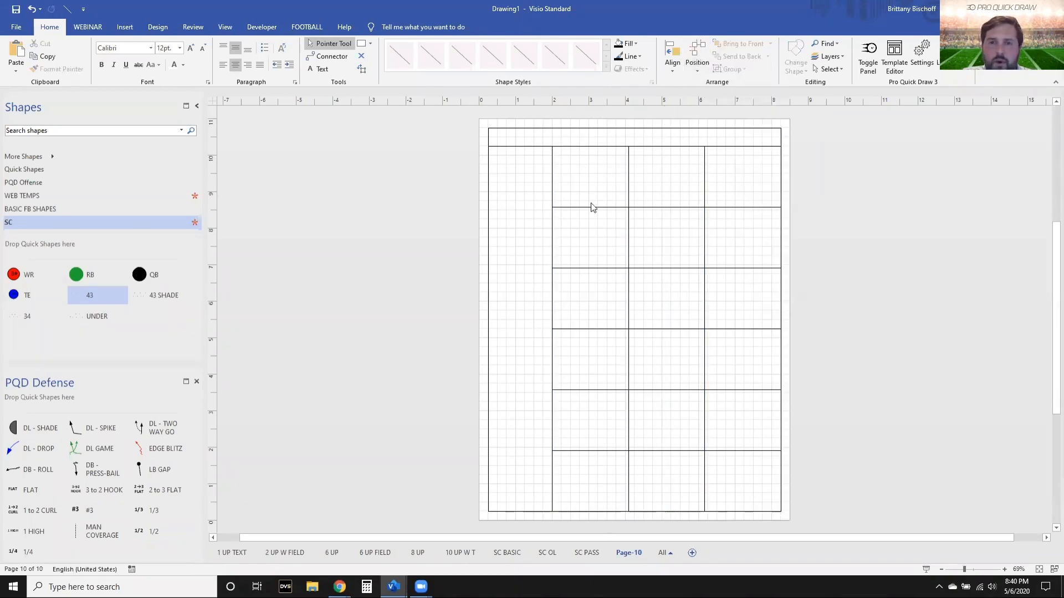
# Draw a 1.75 in horizontal line across the narrow first column, level with the third row line.
pyautogui.hotkey('ctrl', '6')
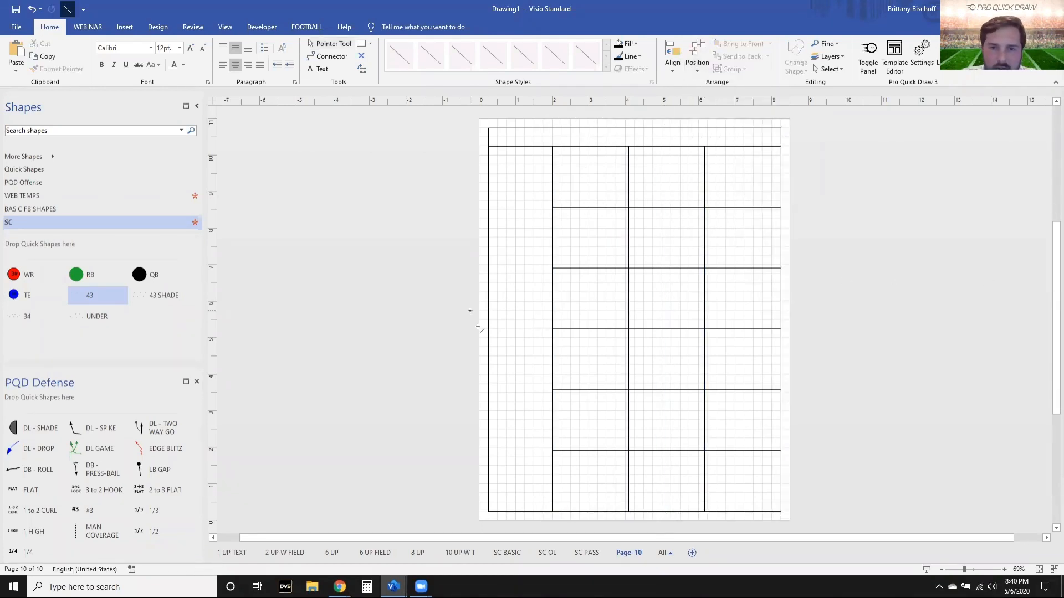
pyautogui.moveTo(488, 330); pyautogui.dragTo(552, 330)
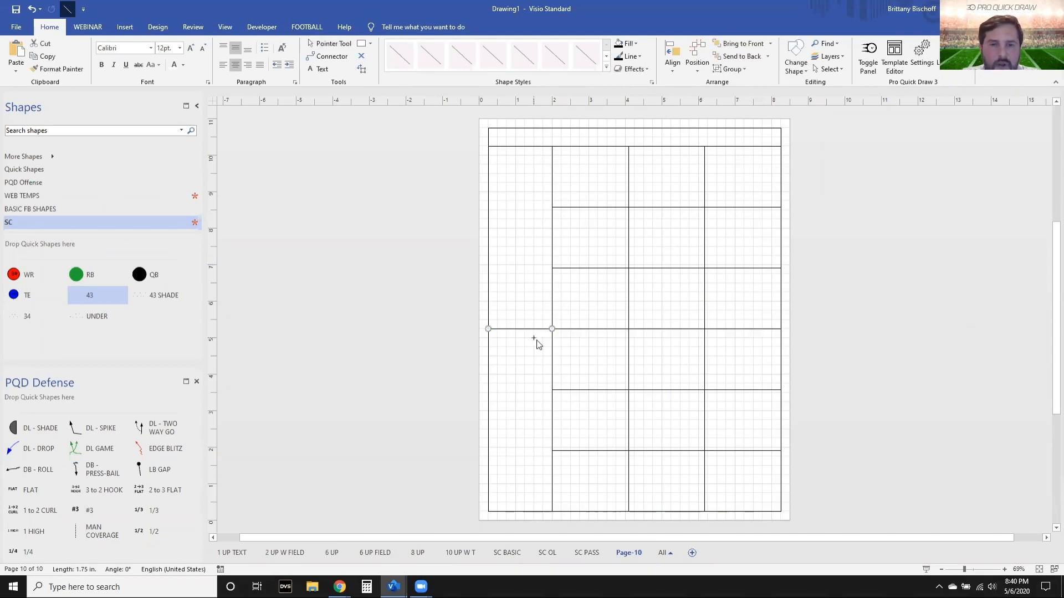
pyautogui.hotkey('ctrl', '1')
pyautogui.click(857, 273)
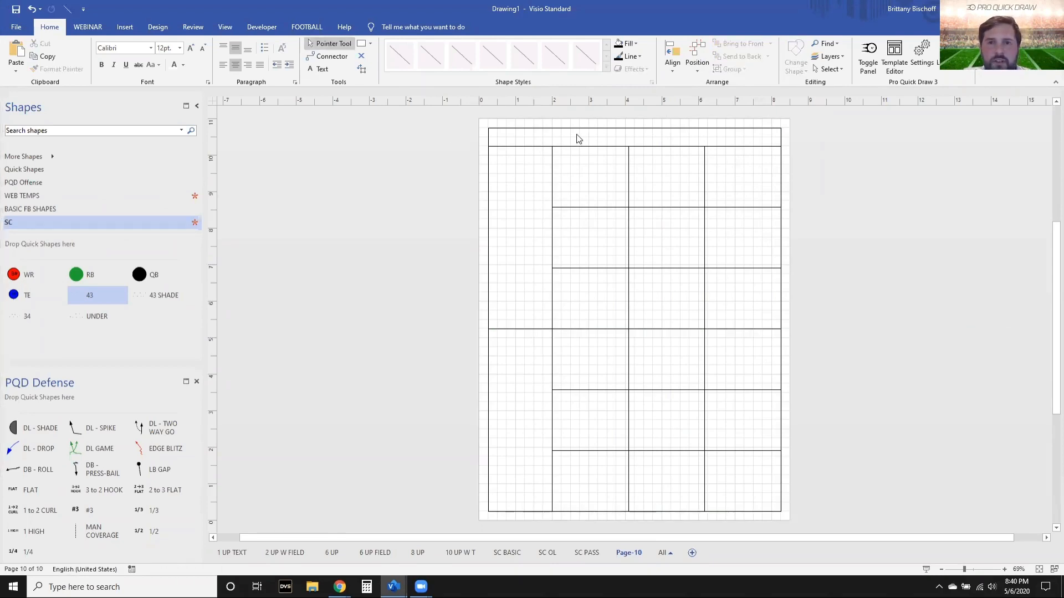
# Paste the RUN HIT CHART title and fit it into the header band across the page.
pyautogui.hotkey('ctrl', 'z')
pyautogui.moveTo(831, 270); pyautogui.dragTo(609, 133)
pyautogui.scroll(2, 649, 159)
pyautogui.scroll(2, 649, 161)
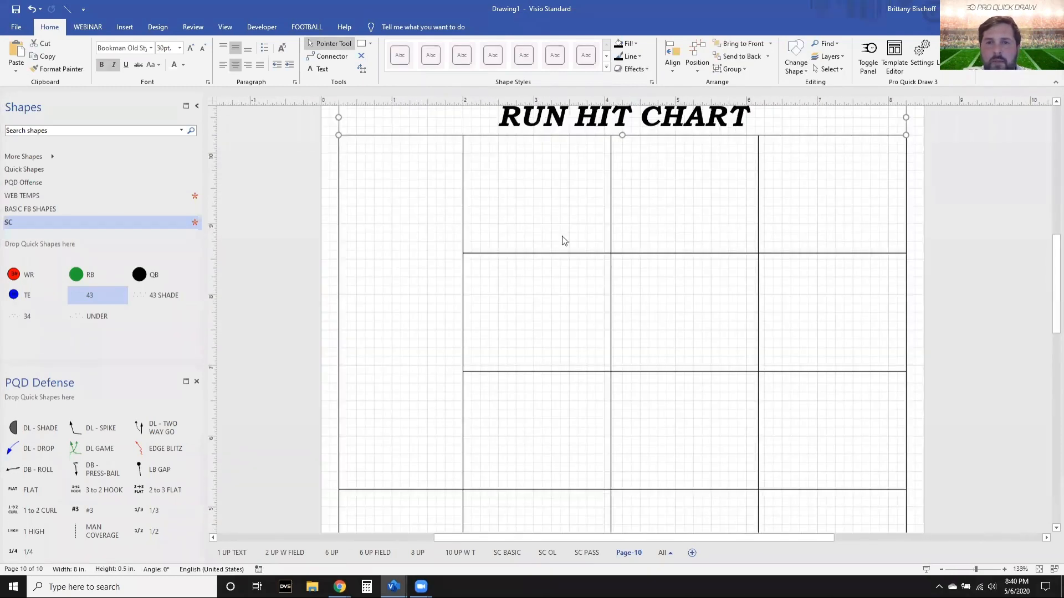
pyautogui.scroll(1, 561, 237)
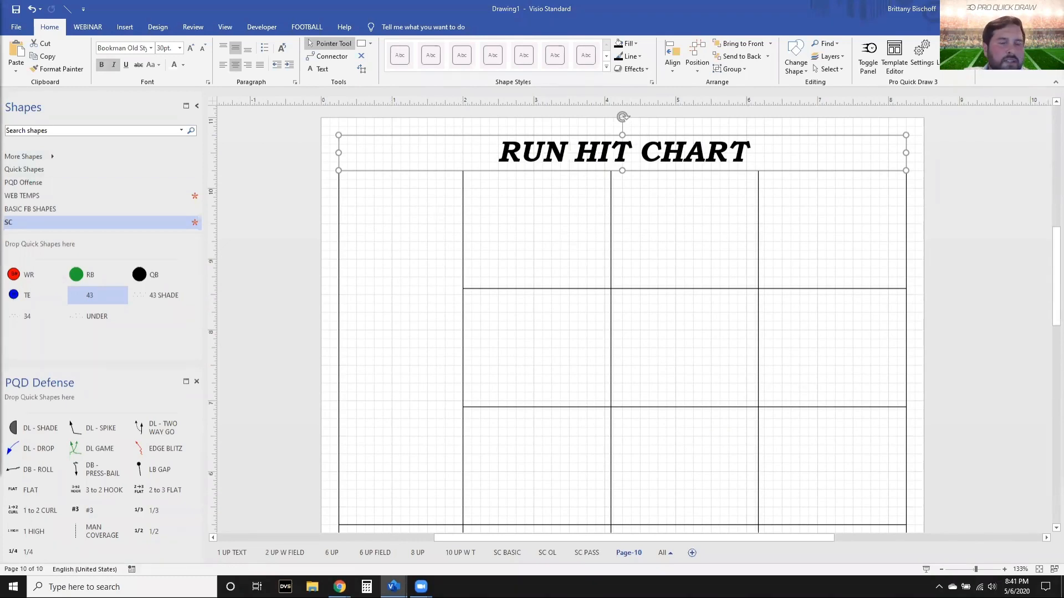
# Paste the LT–RT offensive line group and place one copy in each of the three cells of the first row.
pyautogui.click(510, 233)
pyautogui.hotkey('ctrl', 'v')
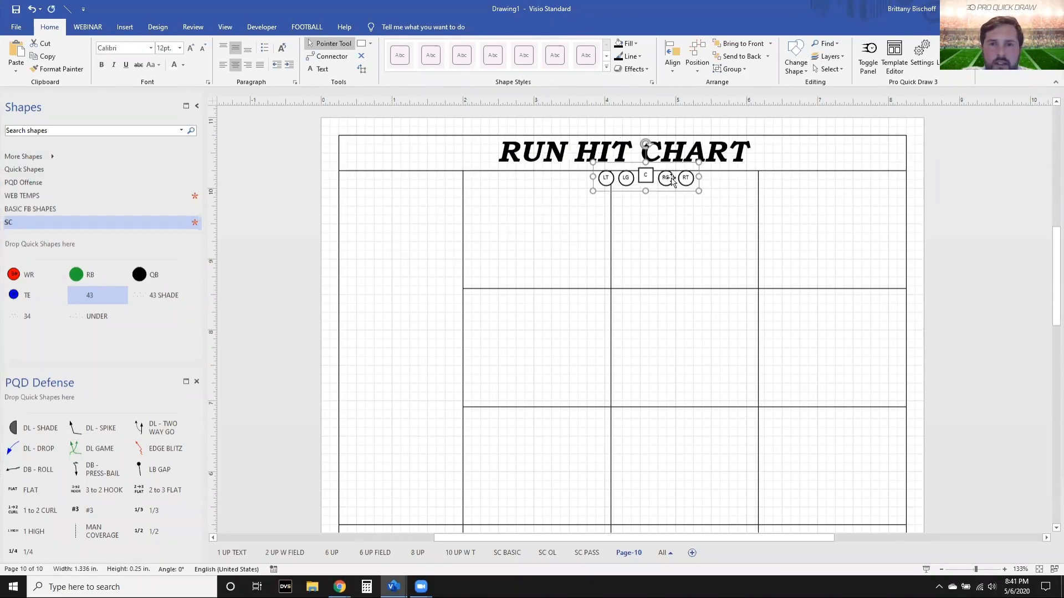
pyautogui.moveTo(640, 182); pyautogui.dragTo(750, 212)
pyautogui.scroll(1, 540, 249)
pyautogui.hscroll(1, 720, 222)
pyautogui.hscroll(1, 667, 241)
pyautogui.moveTo(608, 221); pyautogui.dragTo(843, 222)
# Copy the first row's three offensive line groups into each of the five rows below.
pyautogui.click(385, 217)
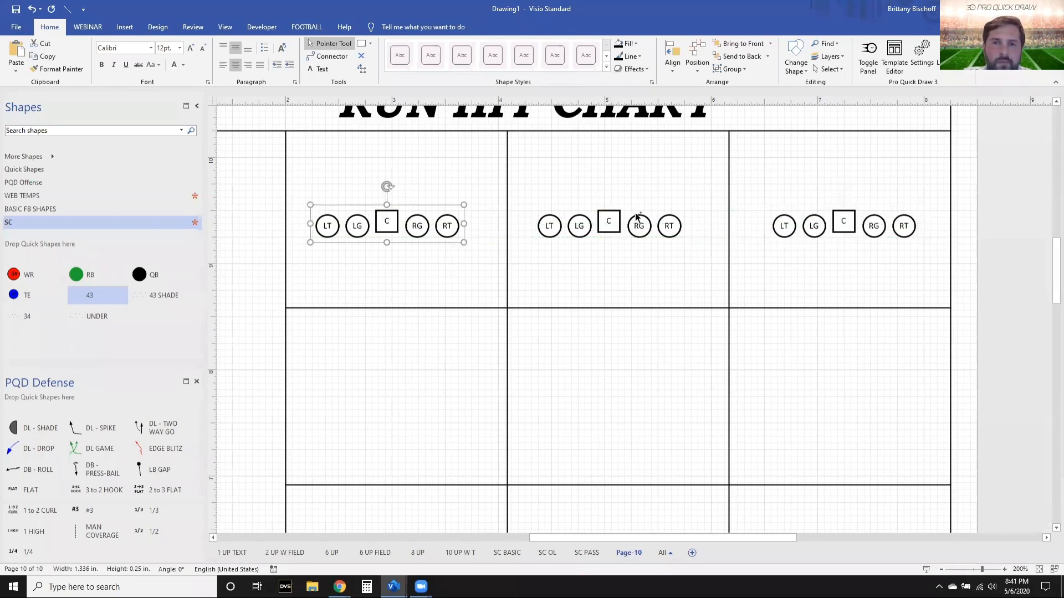
pyautogui.keyDown('shift'); pyautogui.click(611, 227); pyautogui.keyUp('shift')
pyautogui.keyDown('shift'); pyautogui.click(843, 224); pyautogui.keyUp('shift')
pyautogui.moveTo(843, 225); pyautogui.dragTo(845, 415)
pyautogui.scroll(-3, 844, 415)
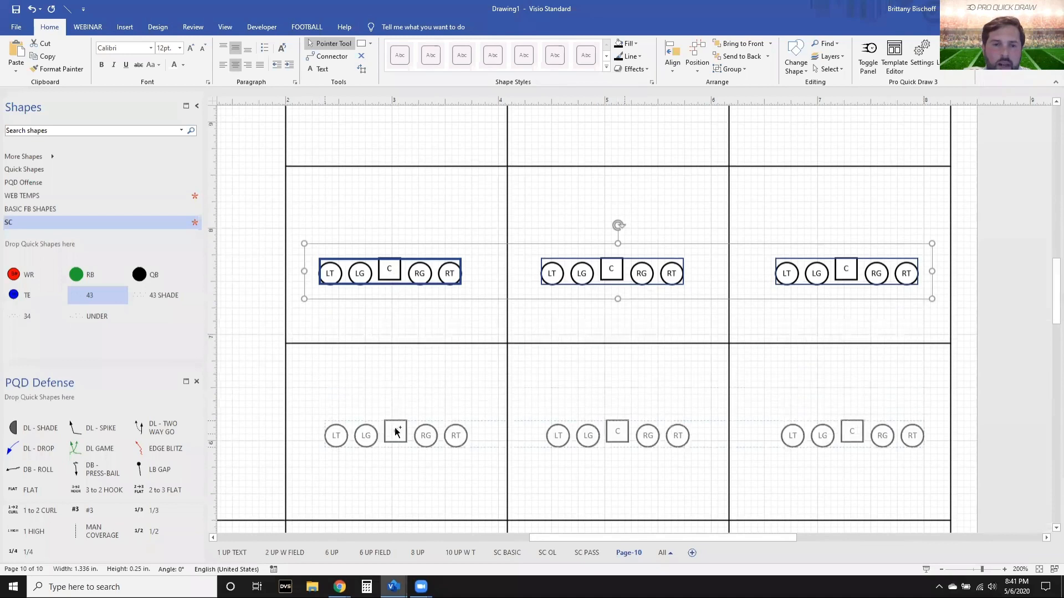
pyautogui.moveTo(390, 442); pyautogui.dragTo(390, 442)
pyautogui.scroll(-3, 399, 169)
pyautogui.moveTo(383, 302); pyautogui.dragTo(382, 482)
pyautogui.scroll(-3, 460, 338)
pyautogui.moveTo(385, 277); pyautogui.dragTo(384, 455)
pyautogui.scroll(-3, 382, 309)
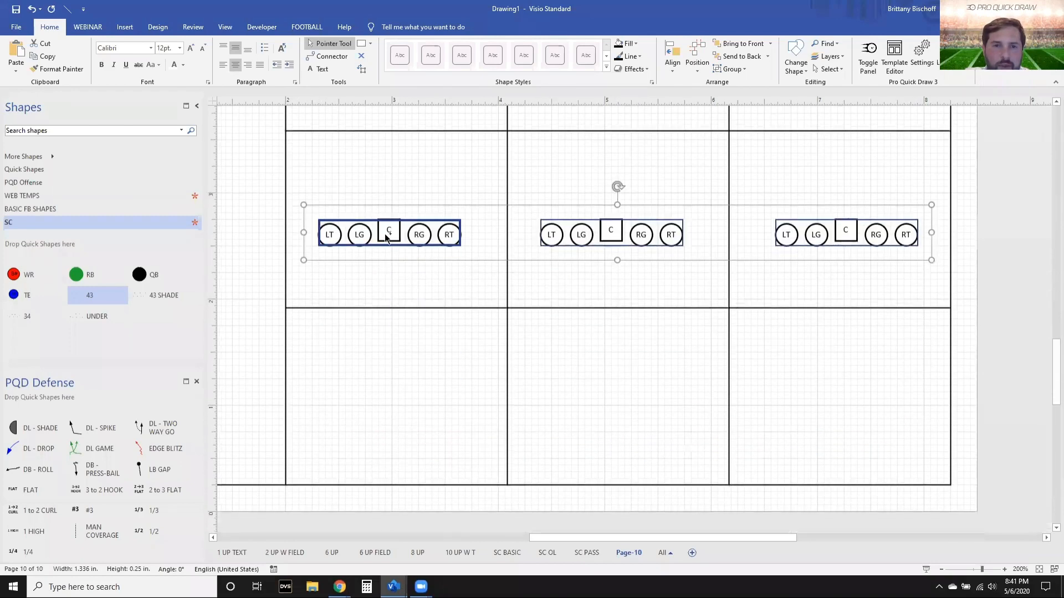
pyautogui.moveTo(384, 234); pyautogui.dragTo(384, 403)
pyautogui.click(380, 445)
pyautogui.scroll(-2, 380, 432)
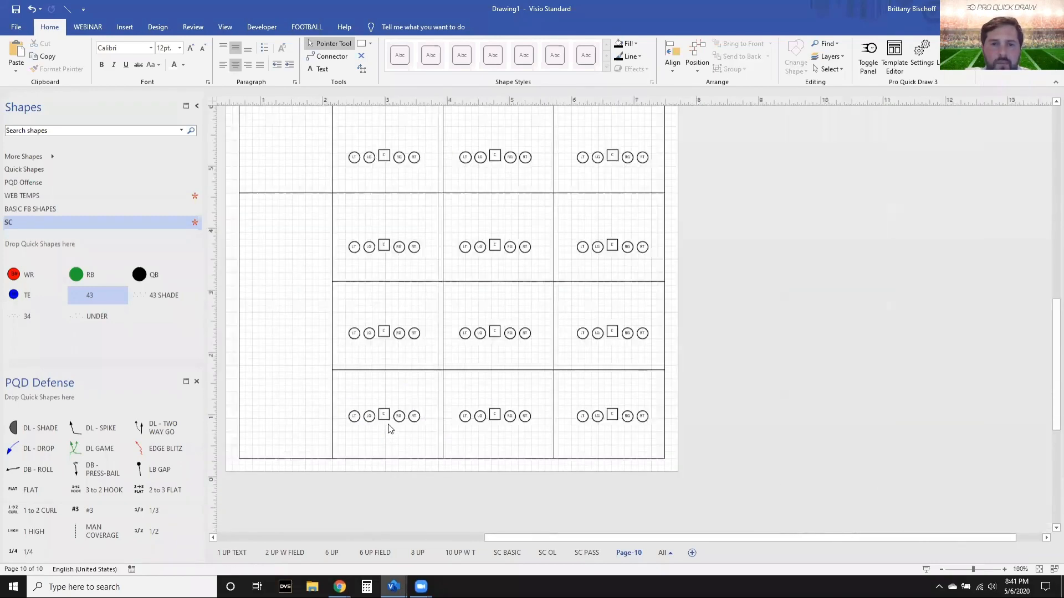
# Paste the PLAY NAME, FRONT - # OF SNAP and ODD labels into the upper part of the first column, below the header.
pyautogui.hscroll(-3, 421, 424)
pyautogui.hscroll(-1, 541, 387)
pyautogui.scroll(3, 482, 240)
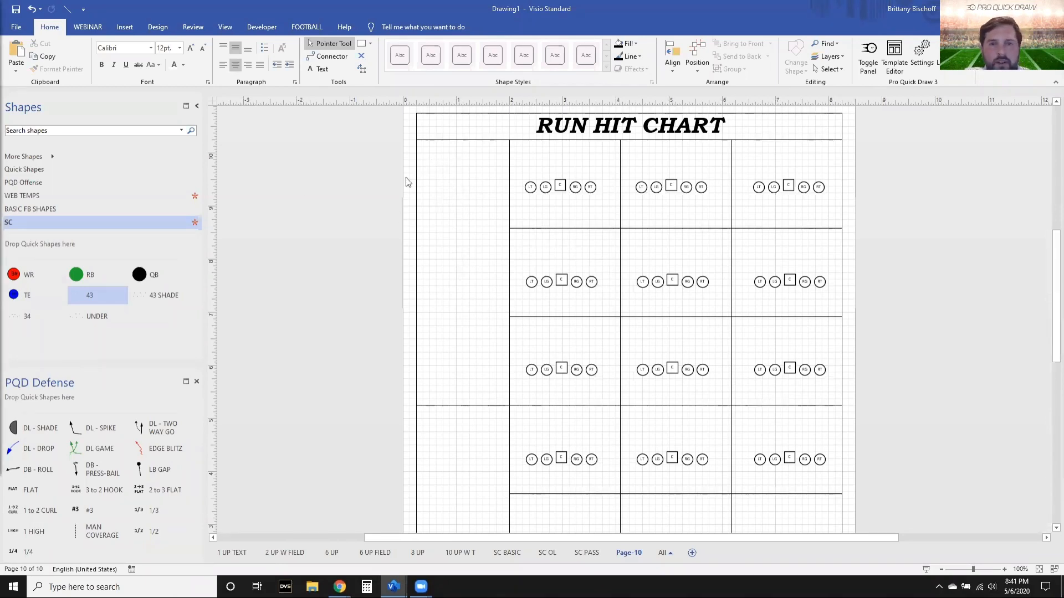
pyautogui.hotkey('ctrl', 'v')
pyautogui.moveTo(651, 273); pyautogui.dragTo(480, 139)
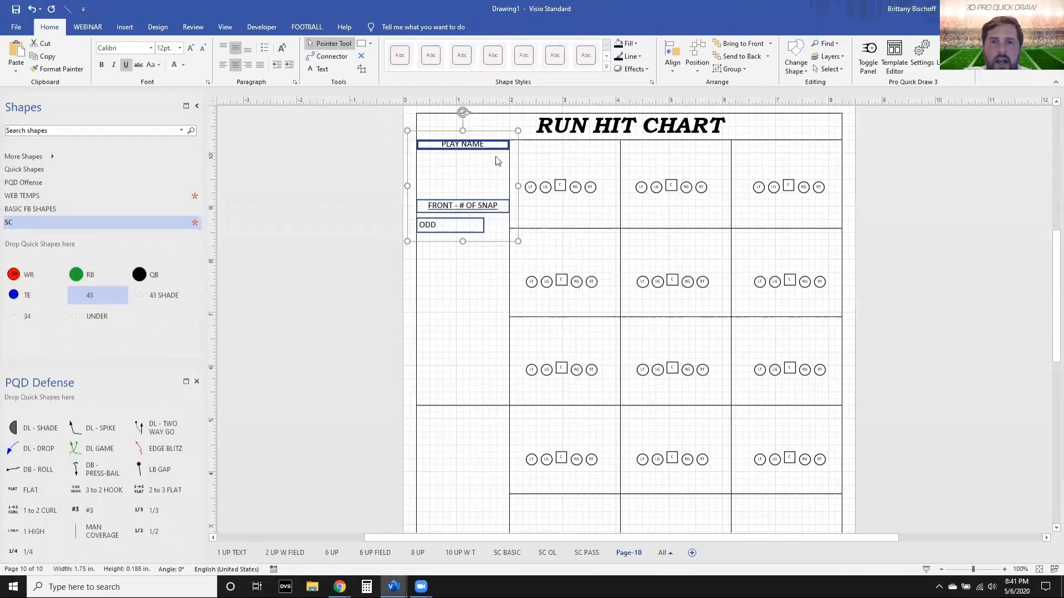
pyautogui.click(532, 166)
# Copy the ODD label into the lower corner of the first row's first diagram cell.
pyautogui.scroll(3, 561, 181)
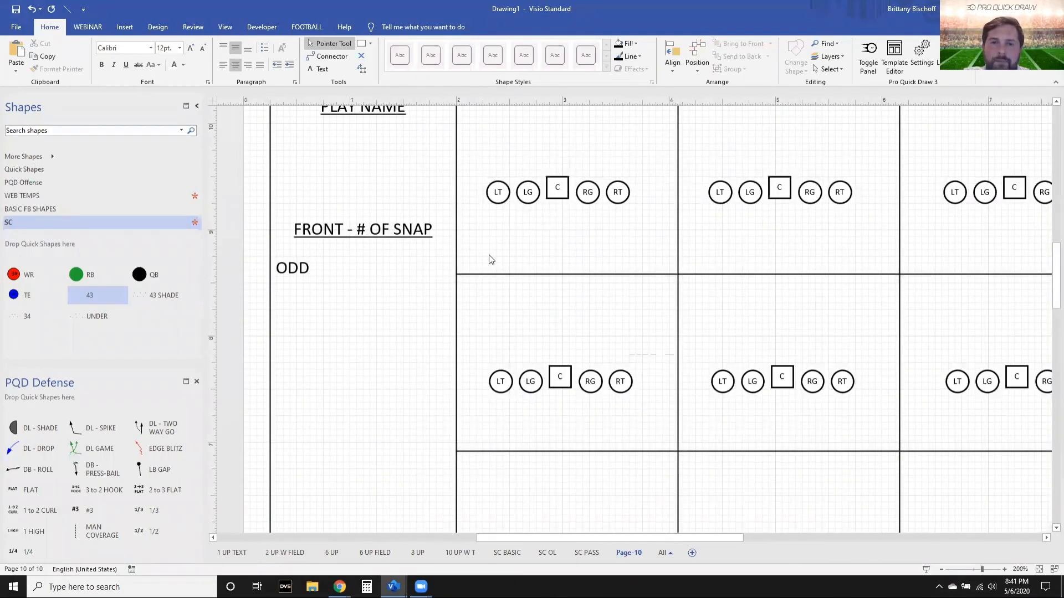
pyautogui.click(302, 268)
pyautogui.moveTo(505, 262); pyautogui.dragTo(459, 269)
# Add 36 G SOLID as a second line under PLAY NAME and enlarge the label to 0.875 in high, below the header.
pyautogui.scroll(2, 375, 166)
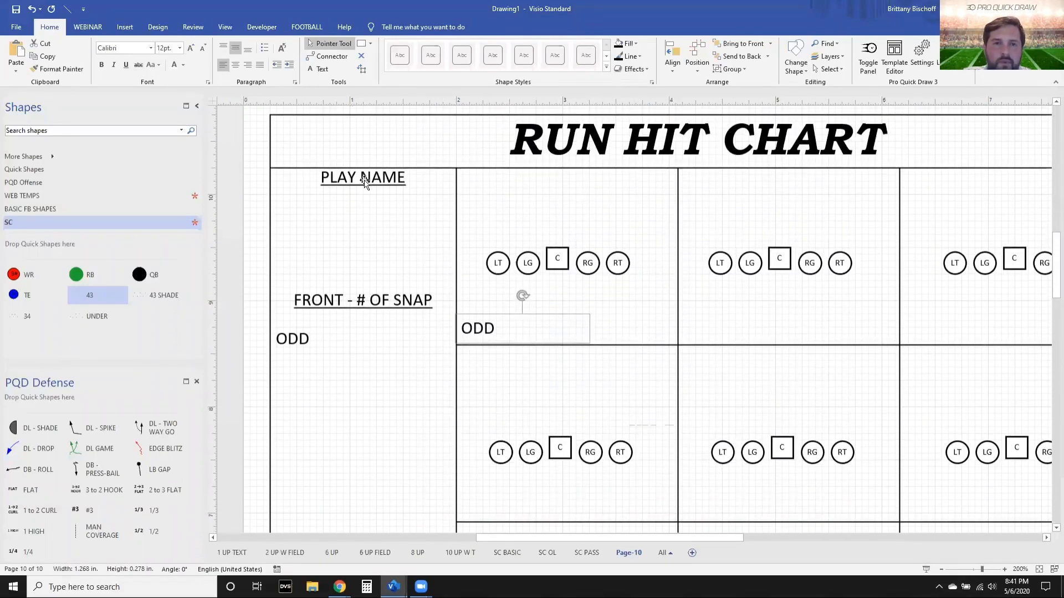
pyautogui.doubleClick(437, 182)
pyautogui.press('Return')
pyautogui.write('3')
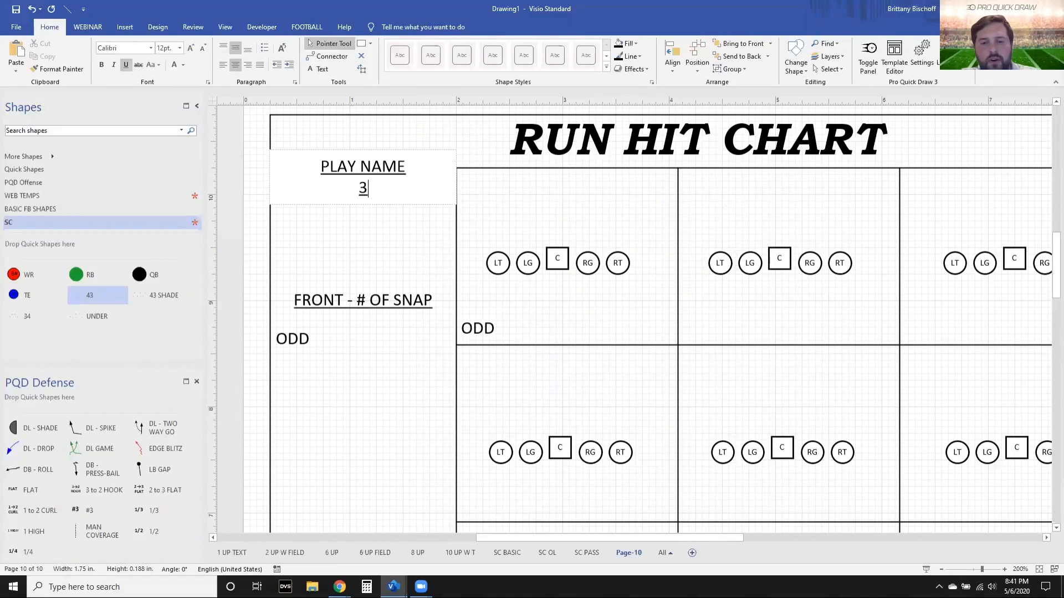
pyautogui.write('6 G SOLID')
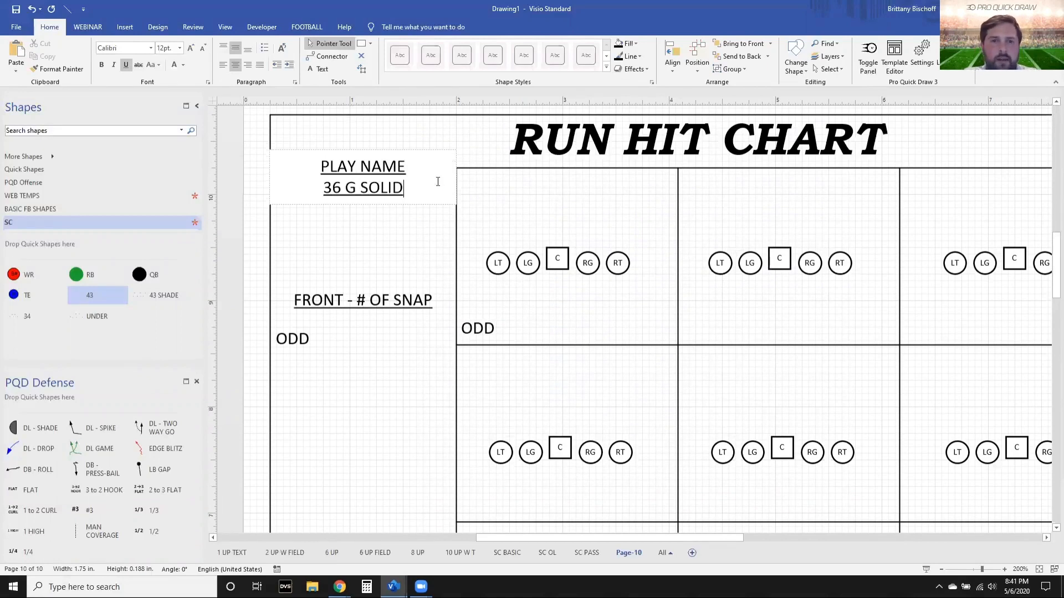
pyautogui.click(410, 230)
pyautogui.click(390, 165)
pyautogui.moveTo(390, 165); pyautogui.dragTo(360, 259)
pyautogui.hotkey('ctrl', 'z')
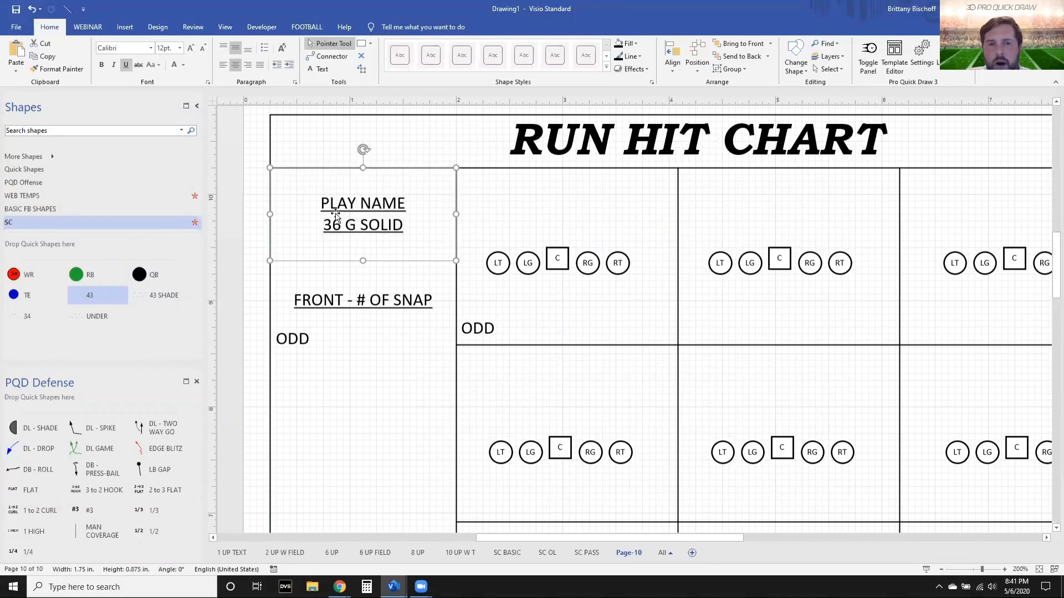
pyautogui.hscroll(3, 521, 248)
pyautogui.click(454, 332)
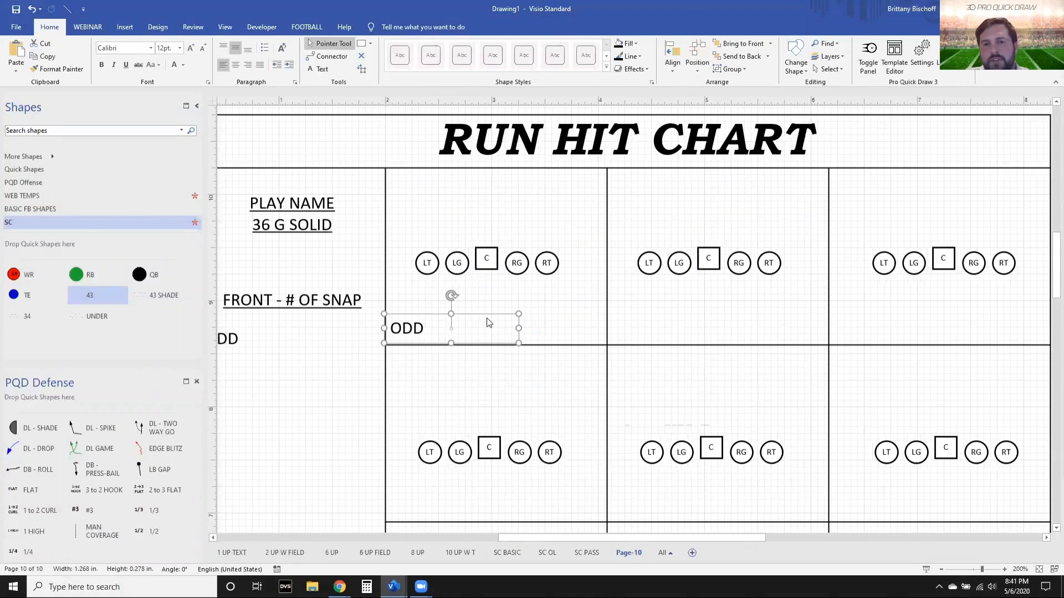
pyautogui.hscroll(3, 494, 336)
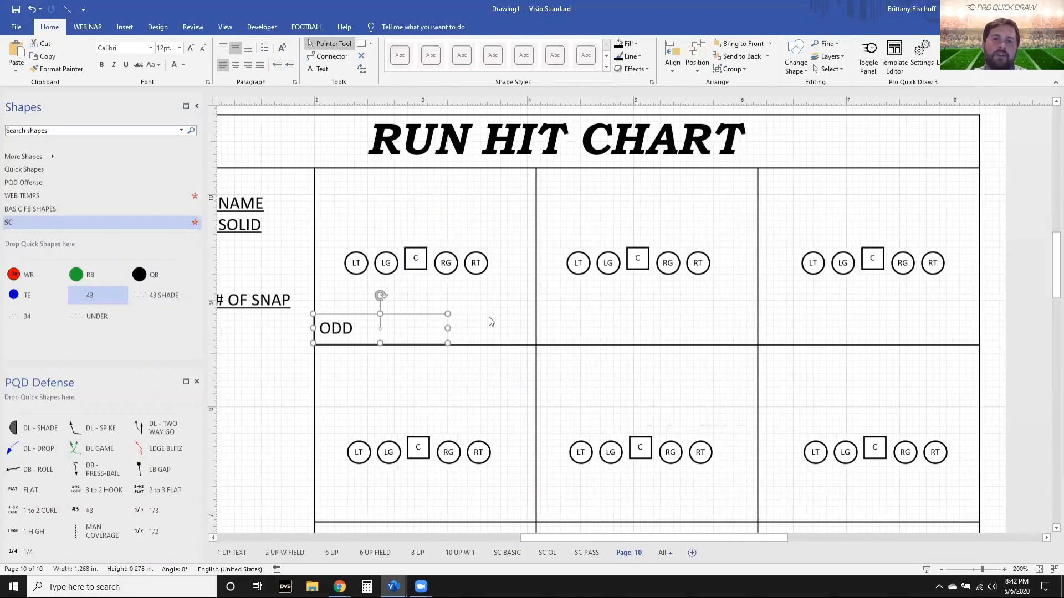
pyautogui.click(502, 309)
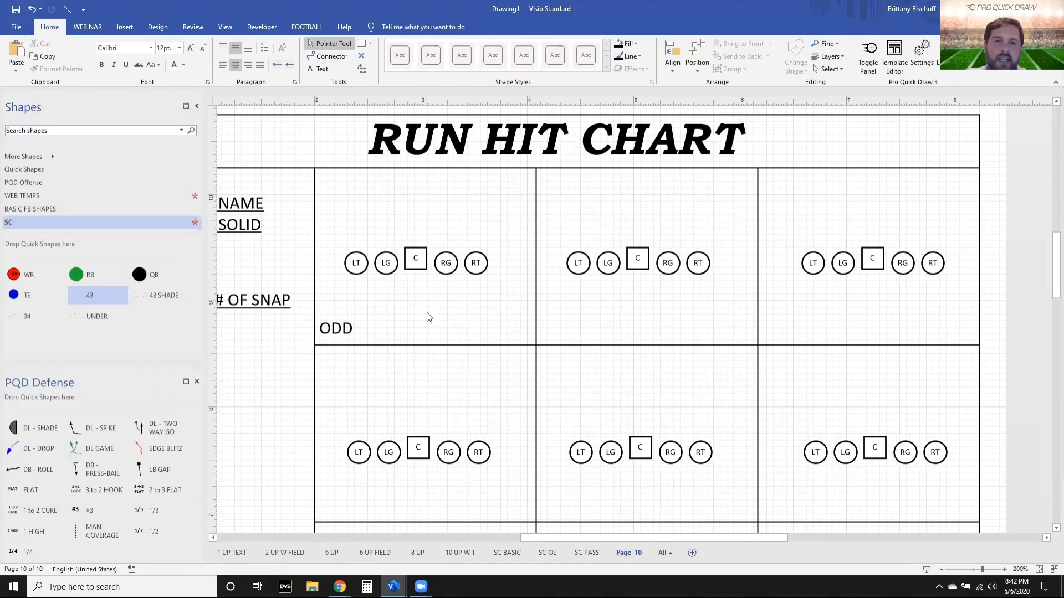
pyautogui.moveTo(321, 202); pyautogui.dragTo(513, 315)
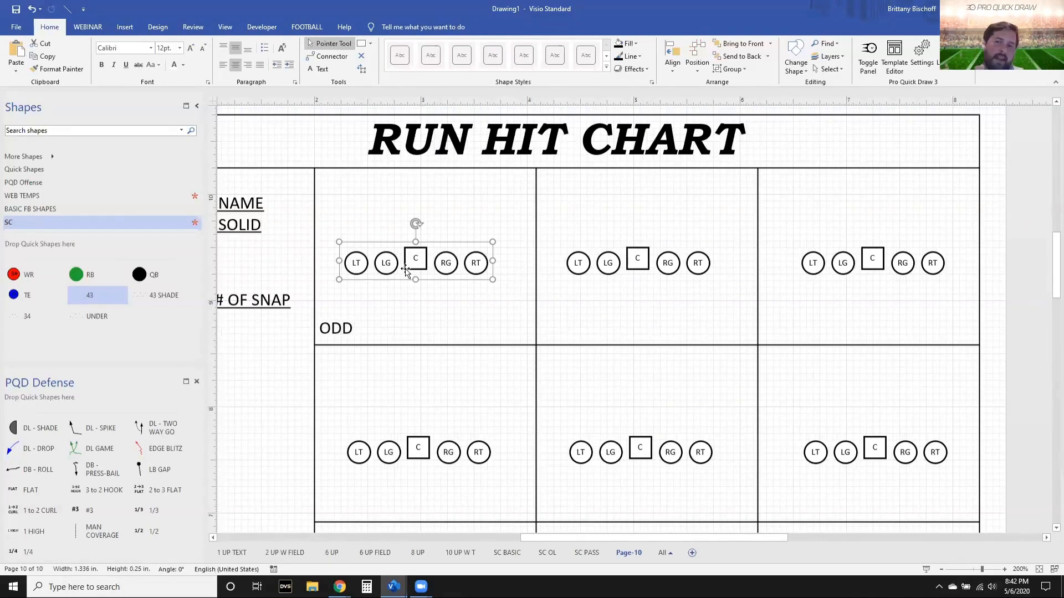
pyautogui.click(442, 308)
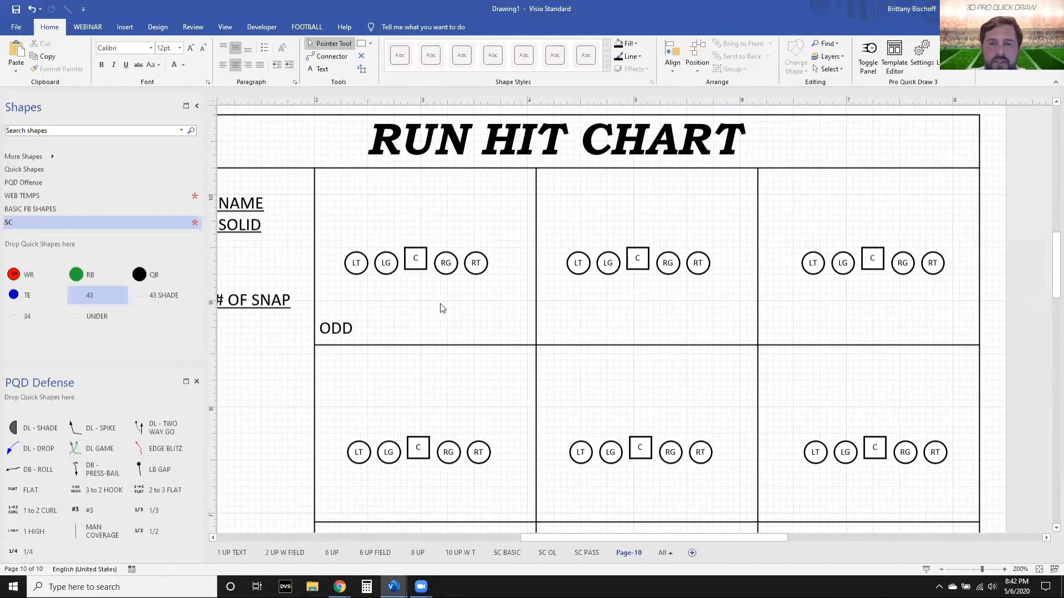
pyautogui.scroll(-3, 441, 308)
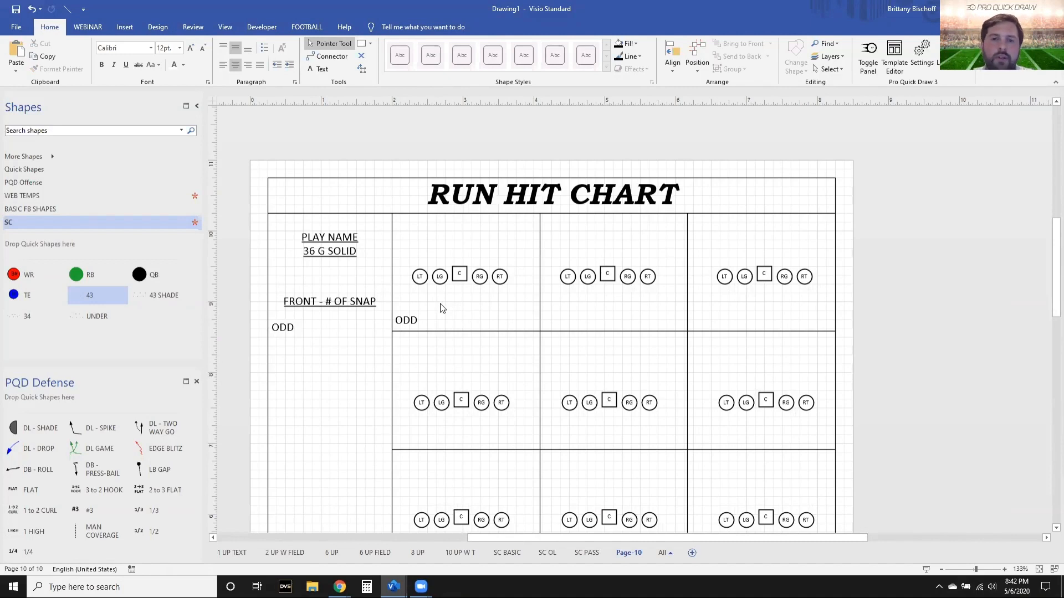
pyautogui.moveTo(407, 320); pyautogui.dragTo(556, 325)
pyautogui.hotkey('ctrl', 'z')
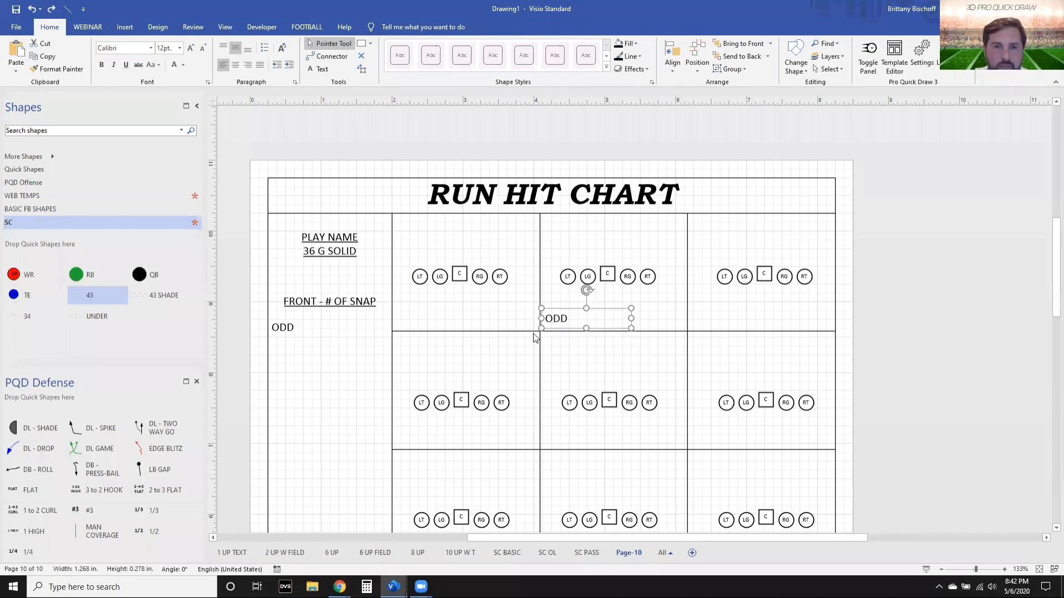
pyautogui.hotkey('ctrl', 'z')
# Copy the ODD label into the first row's second and third cells, changing the text to OVER and UNDER.
pyautogui.moveTo(409, 321); pyautogui.dragTo(559, 318)
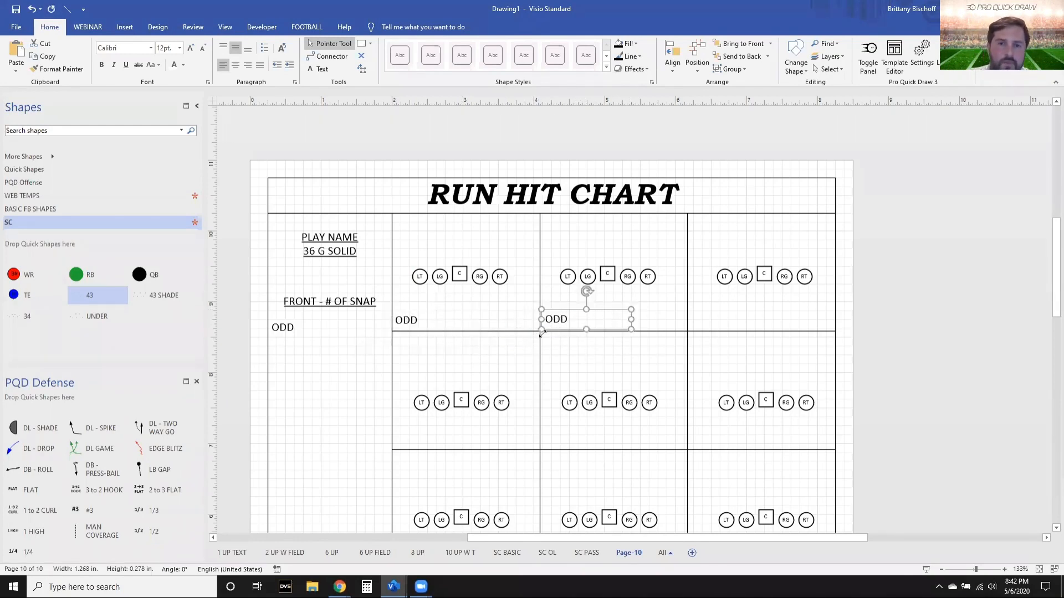
pyautogui.write('OVER')
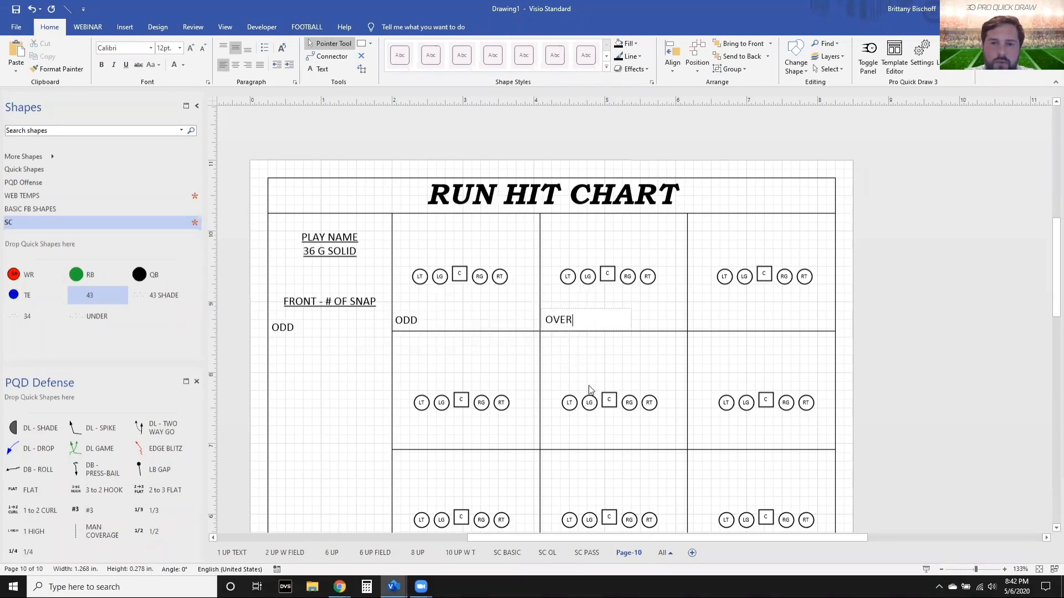
pyautogui.moveTo(564, 319); pyautogui.dragTo(715, 324)
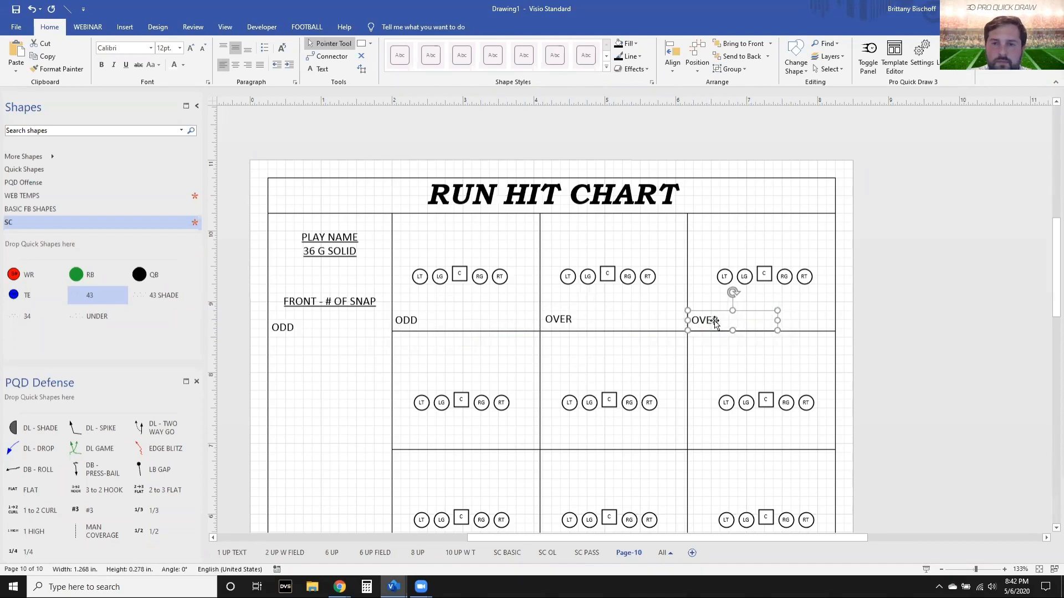
pyautogui.write('UNDER')
pyautogui.click(954, 338)
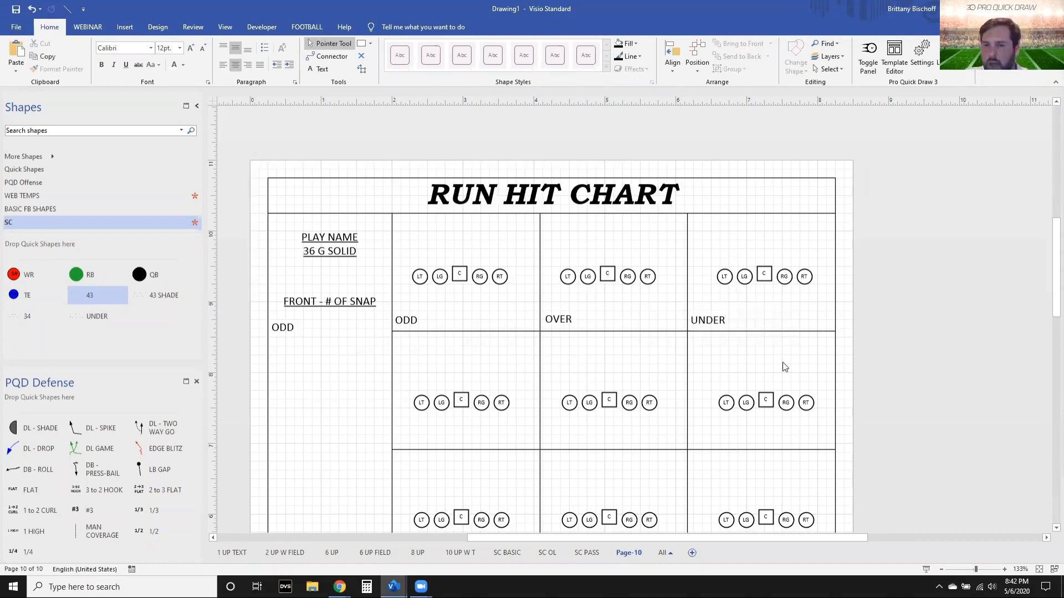
# Place the DEFENSE shape from the BASIC FB SHAPES stencil in the drawing and move it above the RUN HIT CHART page.
pyautogui.scroll(-3, 510, 313)
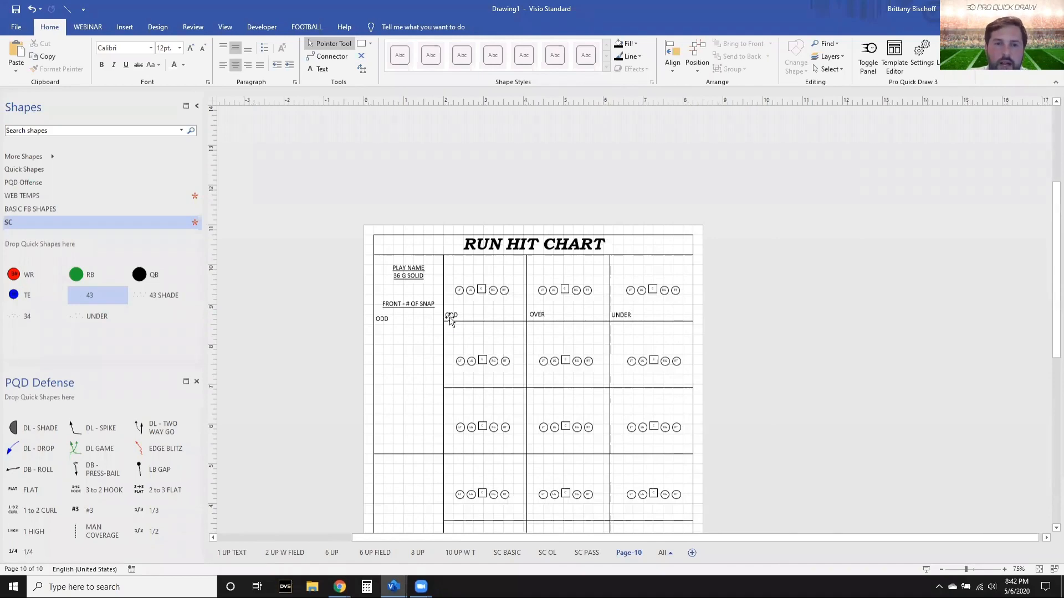
pyautogui.scroll(4, 451, 313)
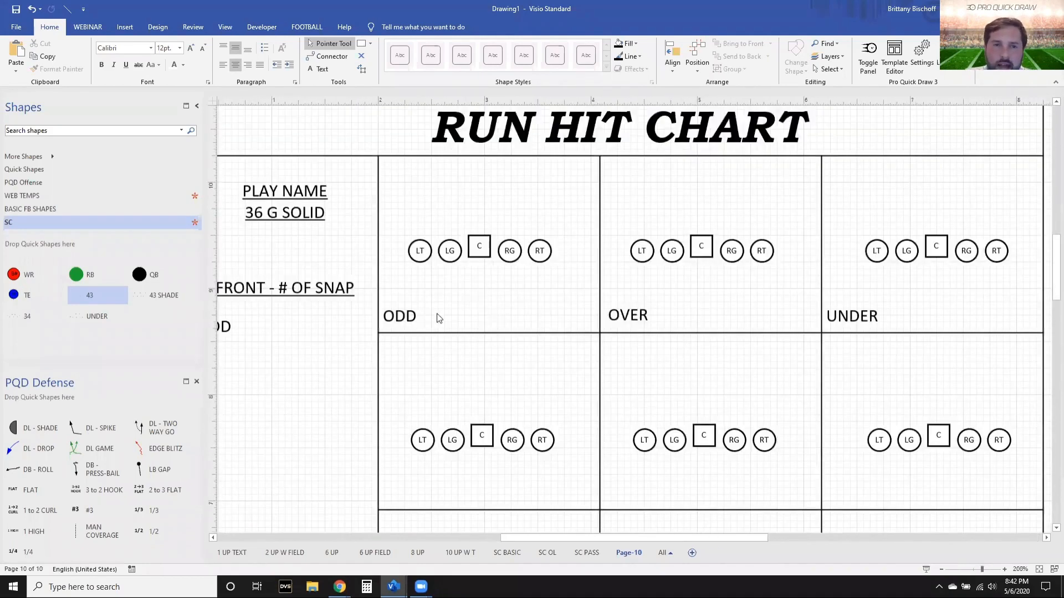
pyautogui.click(34, 209)
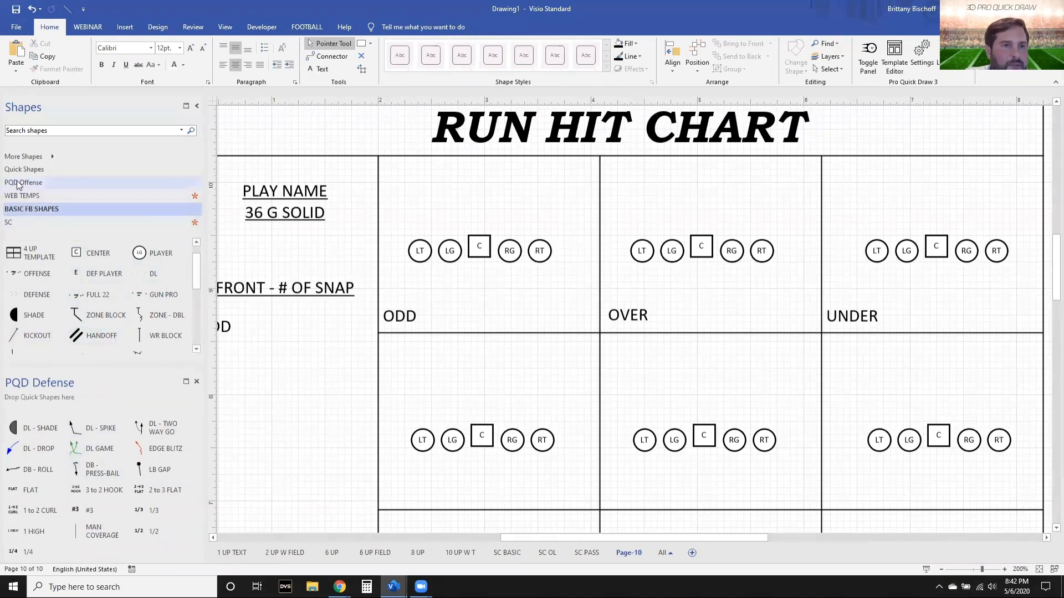
pyautogui.click(177, 184)
pyautogui.scroll(2, 479, 213)
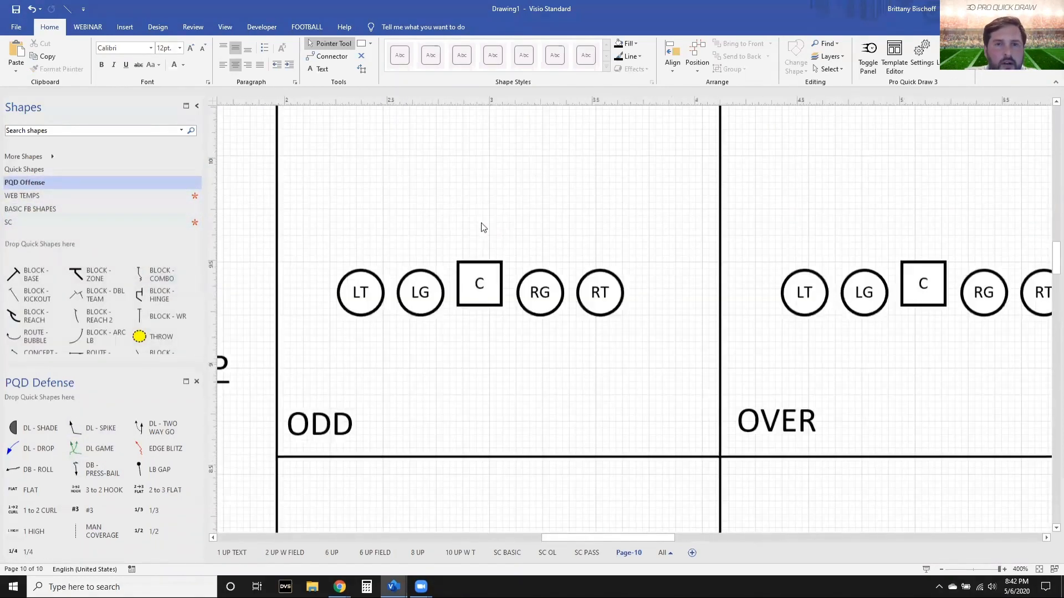
pyautogui.click(327, 432)
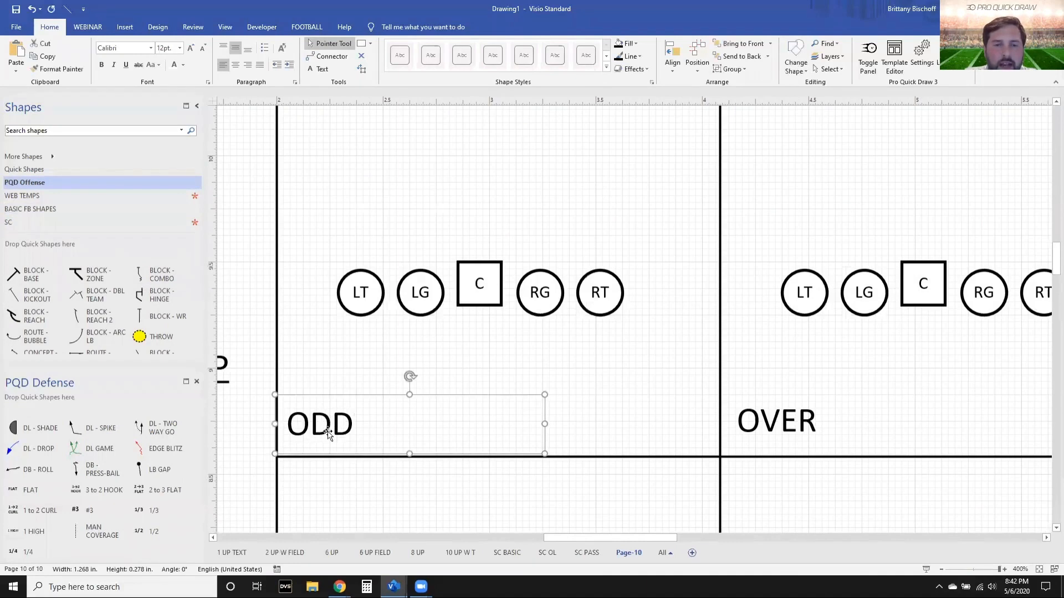
pyautogui.scroll(-3, 83, 311)
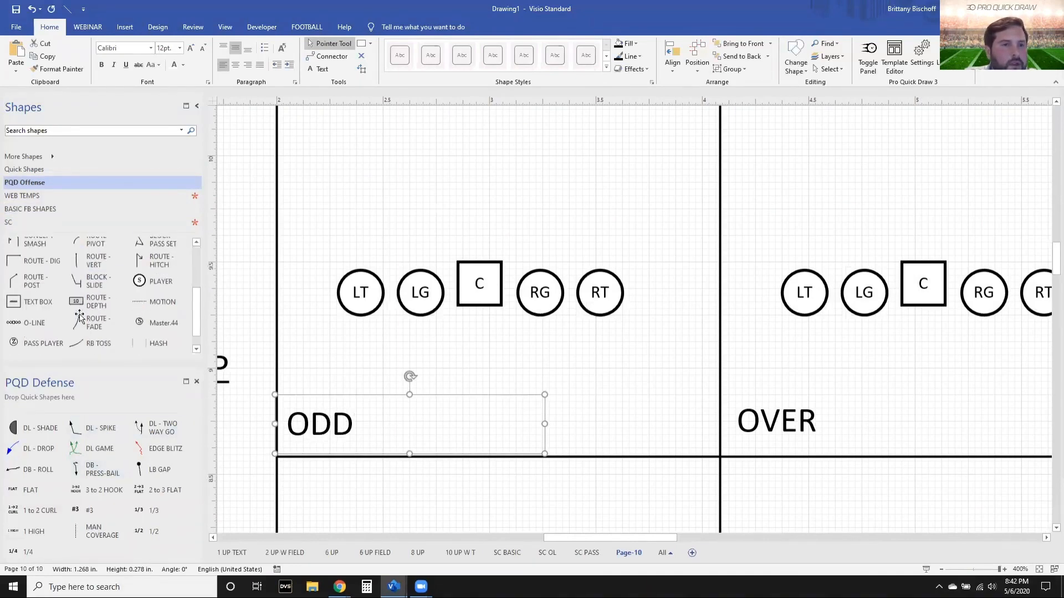
pyautogui.click(163, 209)
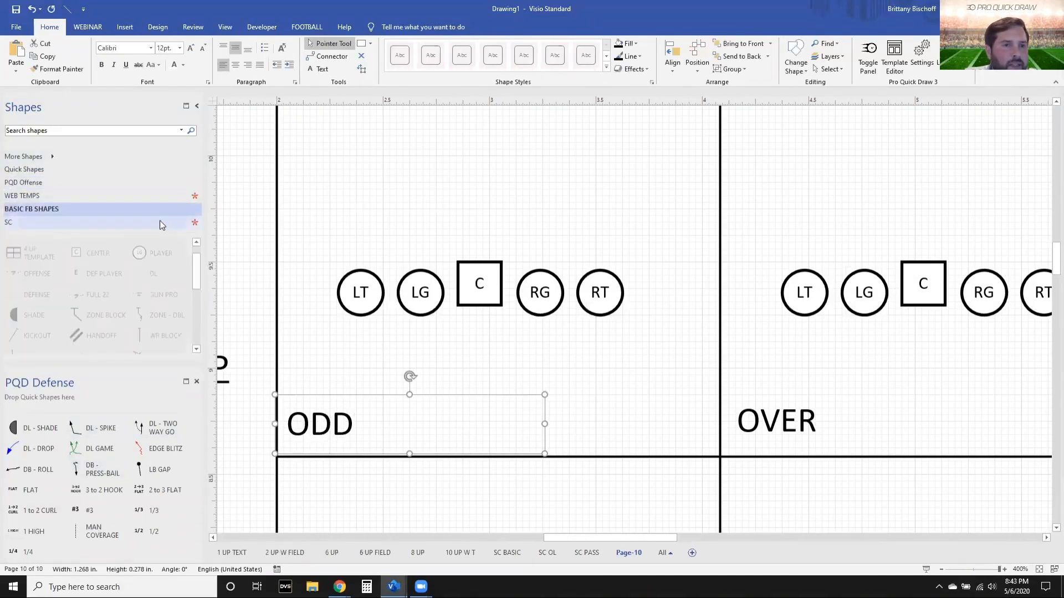
pyautogui.moveTo(36, 297); pyautogui.dragTo(520, 168)
pyautogui.scroll(-2, 606, 311)
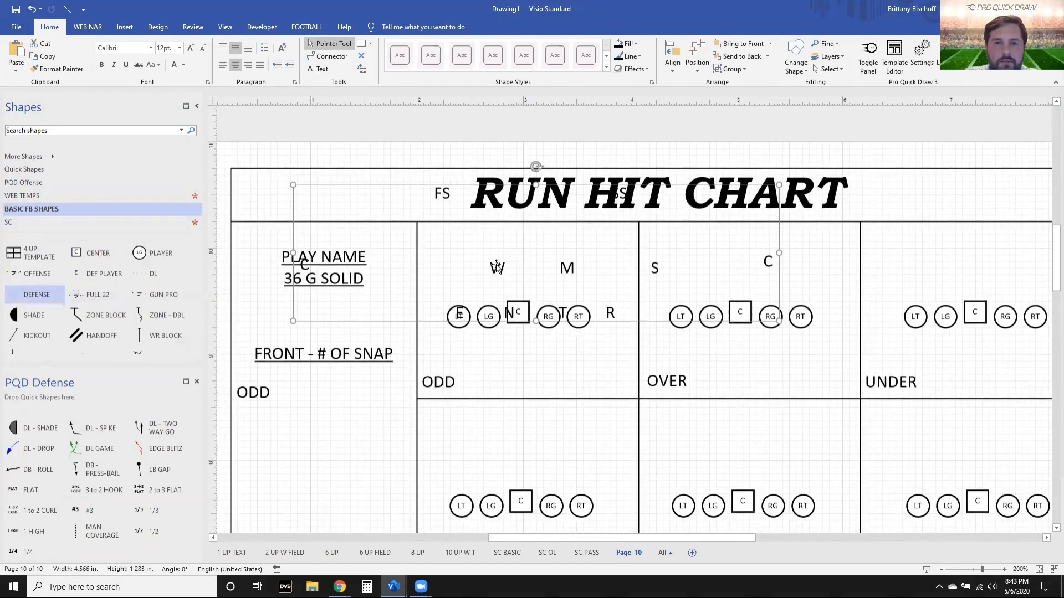
pyautogui.scroll(-2, 507, 332)
pyautogui.moveTo(505, 364); pyautogui.dragTo(513, 232)
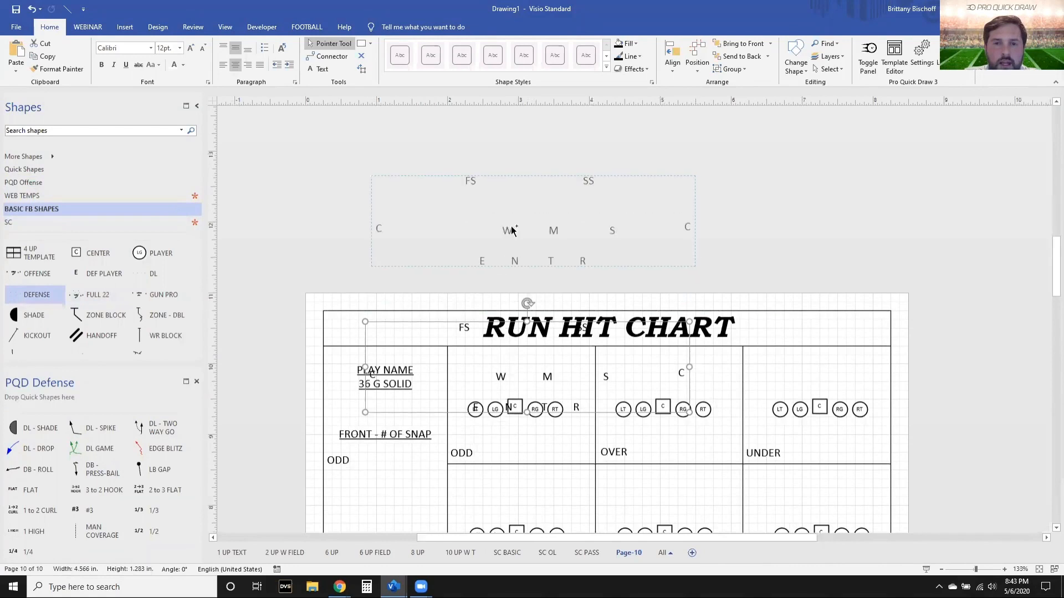
# Ungroup the defense and delete its FS, SS and both outer C labels.
pyautogui.click(512, 325)
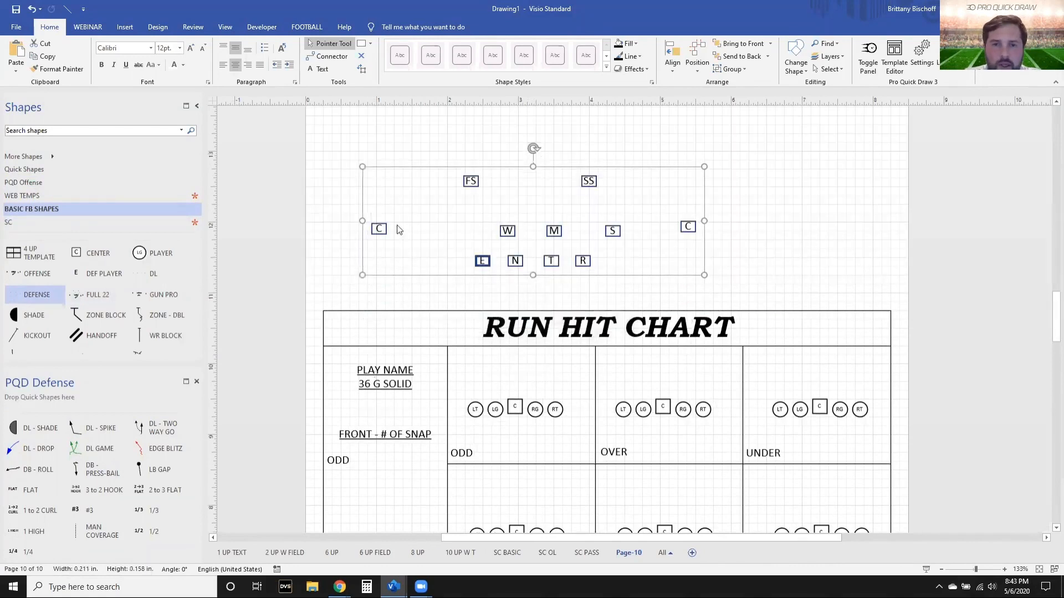
pyautogui.click(353, 191)
pyautogui.moveTo(440, 207); pyautogui.dragTo(488, 231)
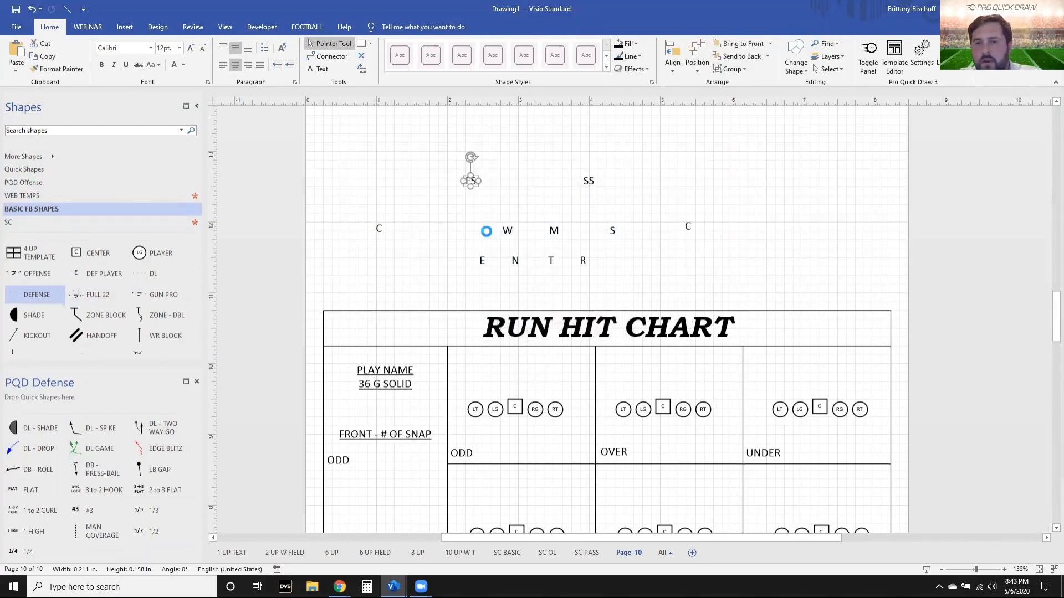
pyautogui.press('Delete')
pyautogui.click(590, 183)
pyautogui.press('Delete')
pyautogui.click(686, 228)
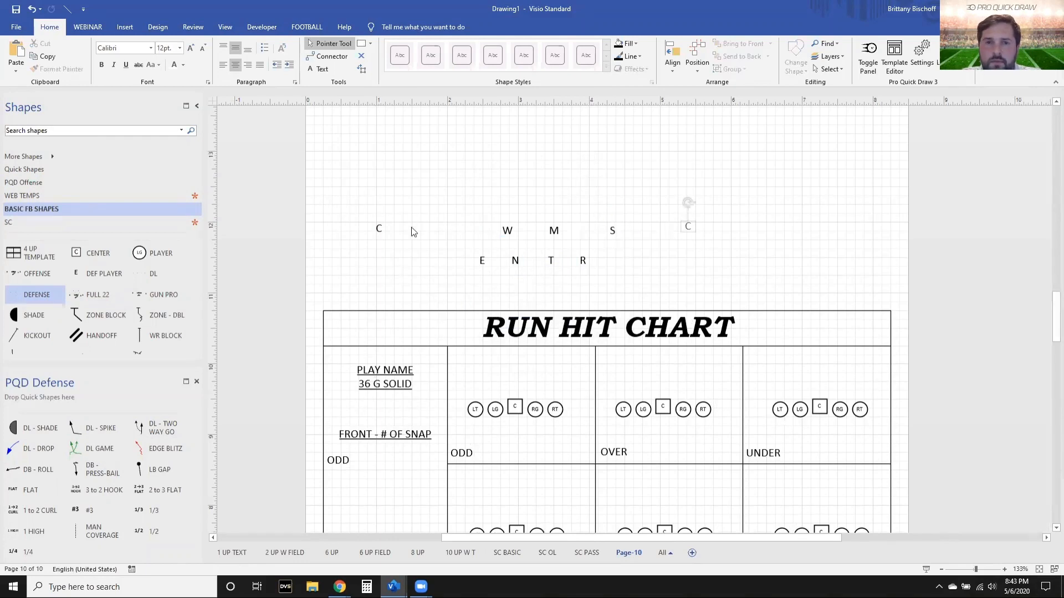
pyautogui.press('Delete')
pyautogui.click(379, 230)
pyautogui.press('Delete')
# Move the remaining defensive front labels into the first row's first diagram cell, above the offensive line.
pyautogui.moveTo(423, 209); pyautogui.dragTo(654, 275)
pyautogui.scroll(2, 553, 230)
pyautogui.moveTo(546, 195); pyautogui.dragTo(520, 395)
pyautogui.scroll(3, 563, 443)
pyautogui.click(551, 377)
pyautogui.hscroll(-5, 580, 421)
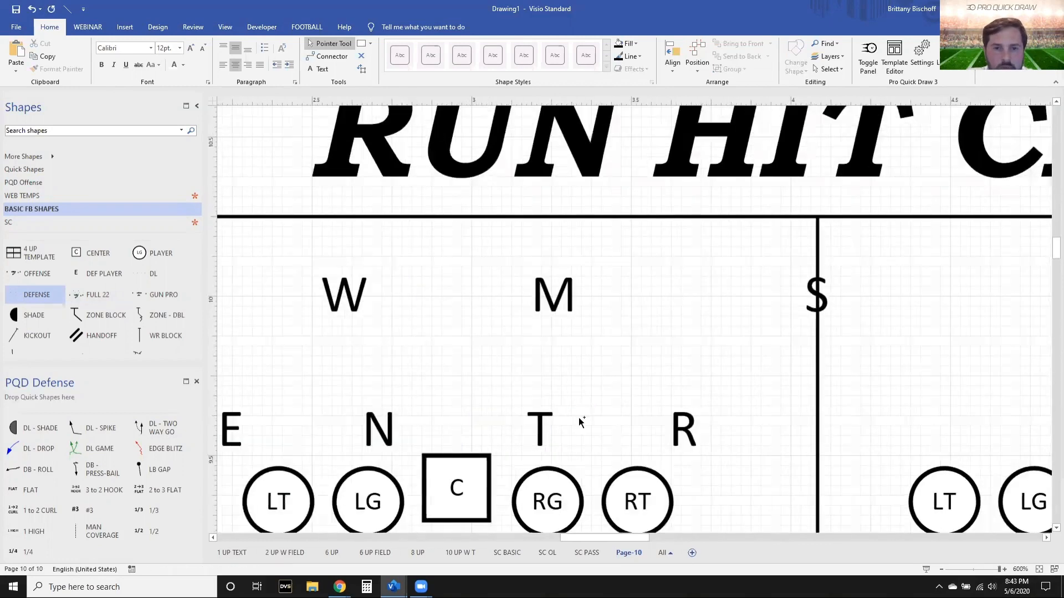
# Move the T label above and outside E in the ODD cell and change its text to J.
pyautogui.scroll(-2, 580, 419)
pyautogui.moveTo(492, 427); pyautogui.dragTo(345, 372)
pyautogui.scroll(1, 572, 424)
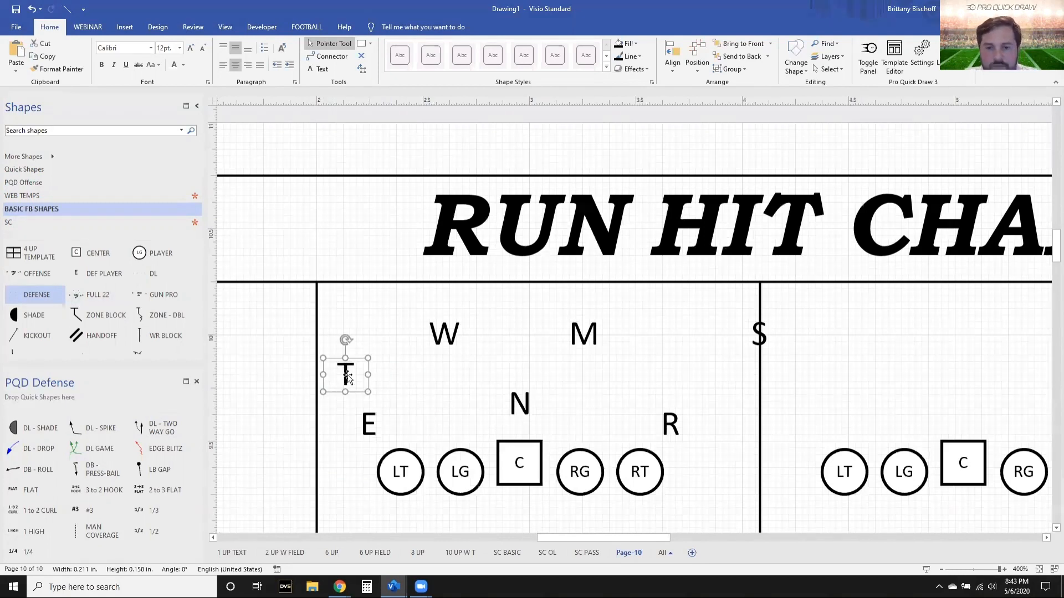
pyautogui.write('J')
pyautogui.click(369, 424)
# Lower the W, M and S labels toward the line in the ODD cell, bringing S inside the cell border.
pyautogui.moveTo(441, 335); pyautogui.dragTo(453, 361)
pyautogui.moveTo(576, 327); pyautogui.dragTo(576, 352)
pyautogui.moveTo(755, 333); pyautogui.dragTo(701, 361)
pyautogui.click(712, 411)
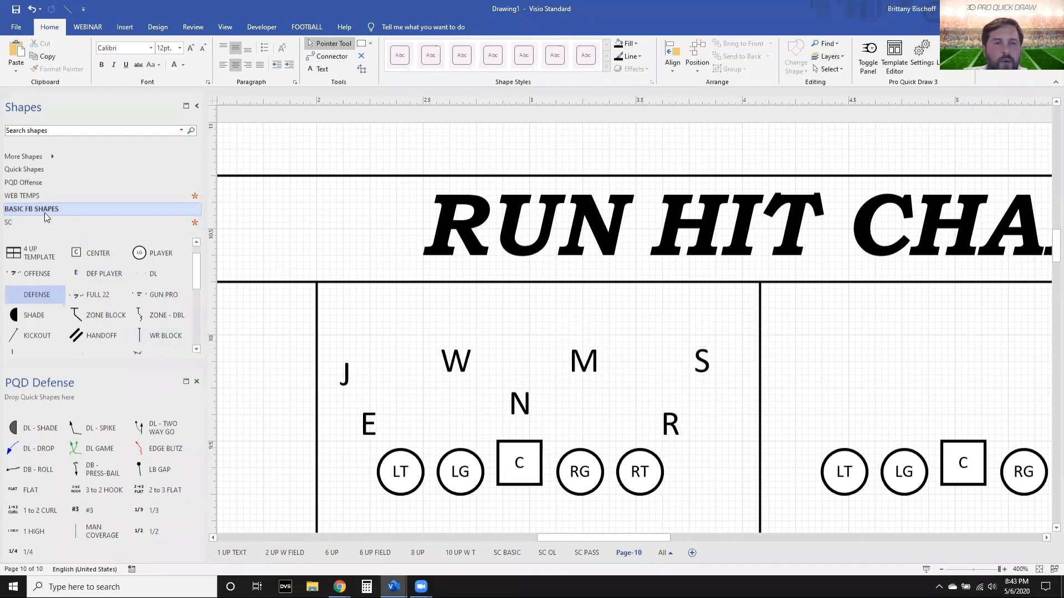
# Create a new stencil and save it as RUN HIT CHART in My Shapes.
pyautogui.keyDown('ctrl'); pyautogui.scroll(-3, 613, 392); pyautogui.keyUp('ctrl')
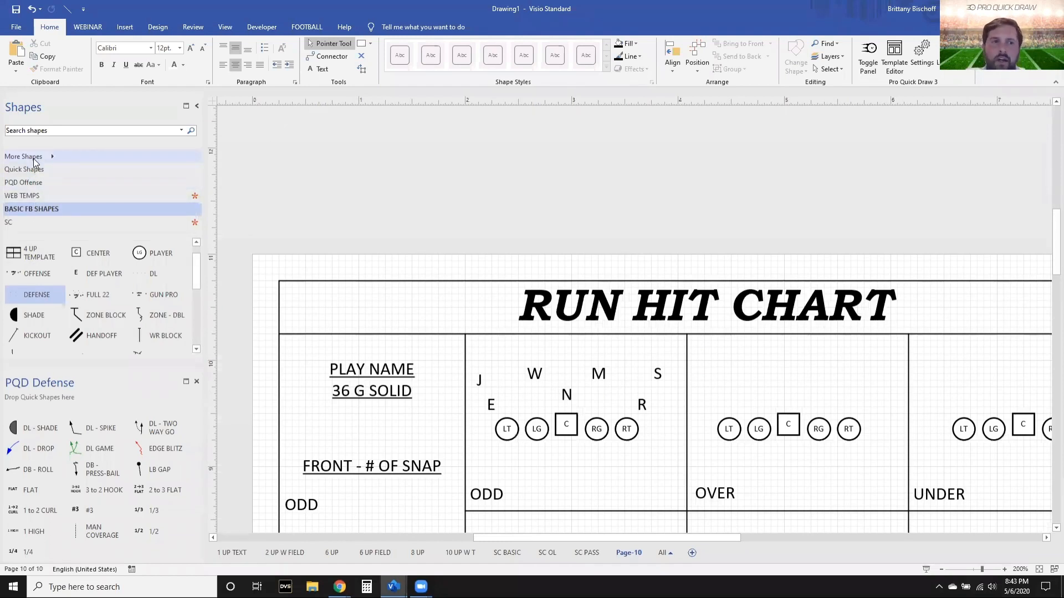
pyautogui.click(52, 158)
pyautogui.click(253, 278)
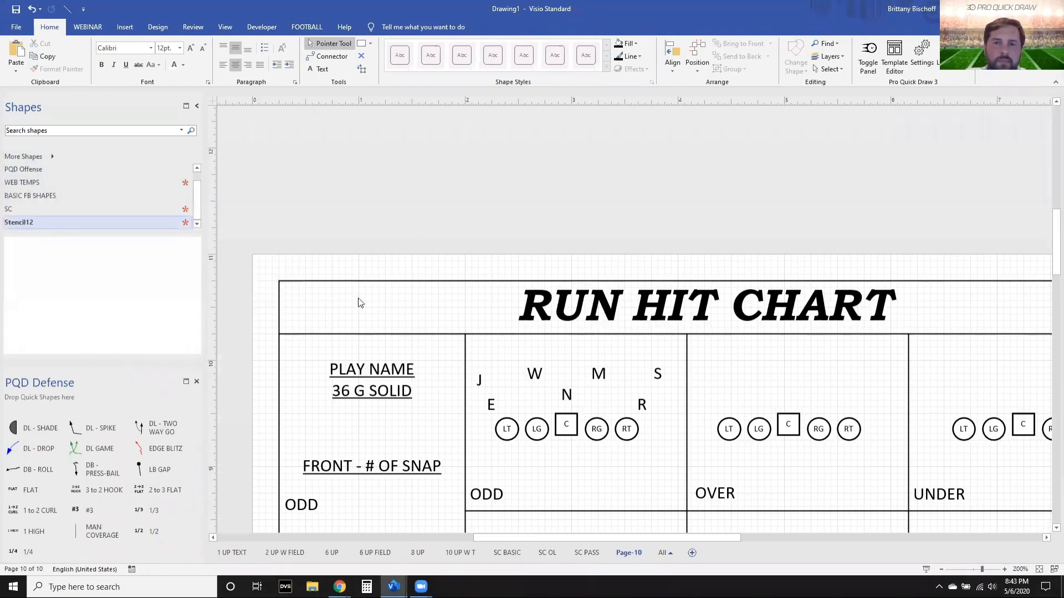
pyautogui.rightClick(55, 222)
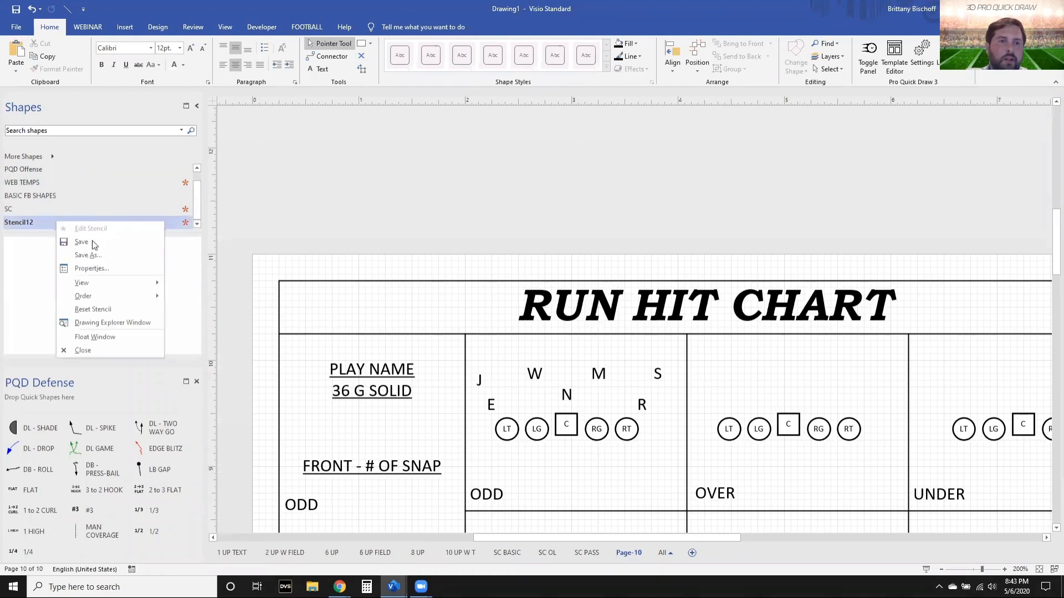
pyautogui.click(103, 256)
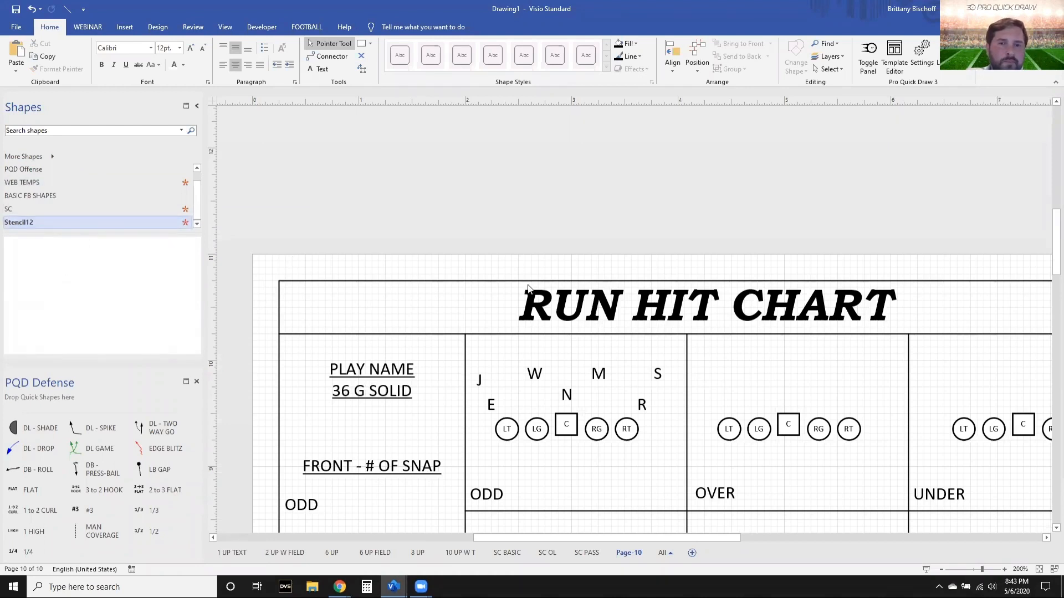
pyautogui.write('RUN HIT')
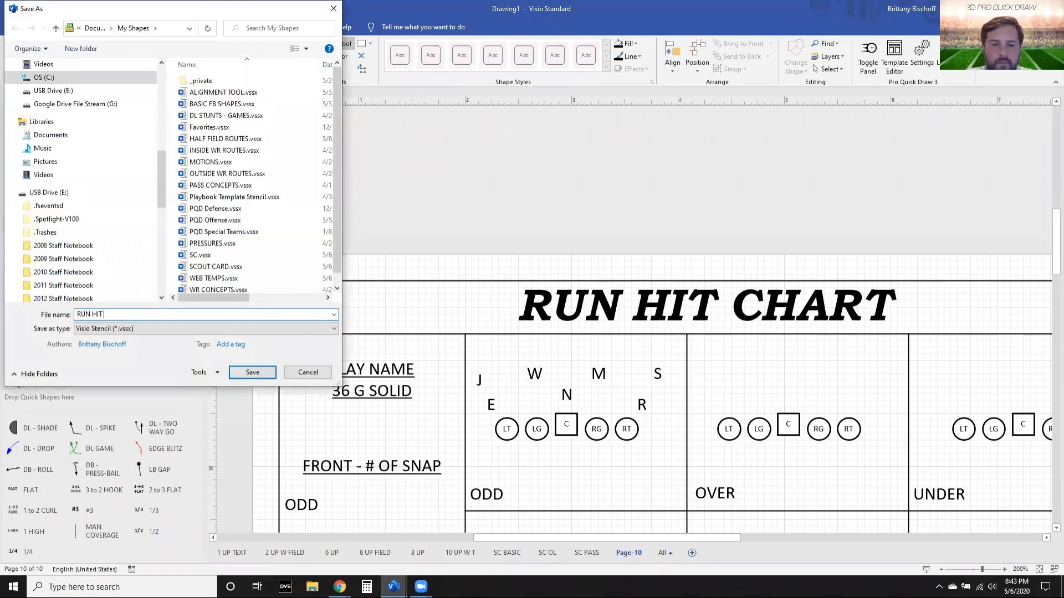
pyautogui.write(' CHART')
pyautogui.press('Return')
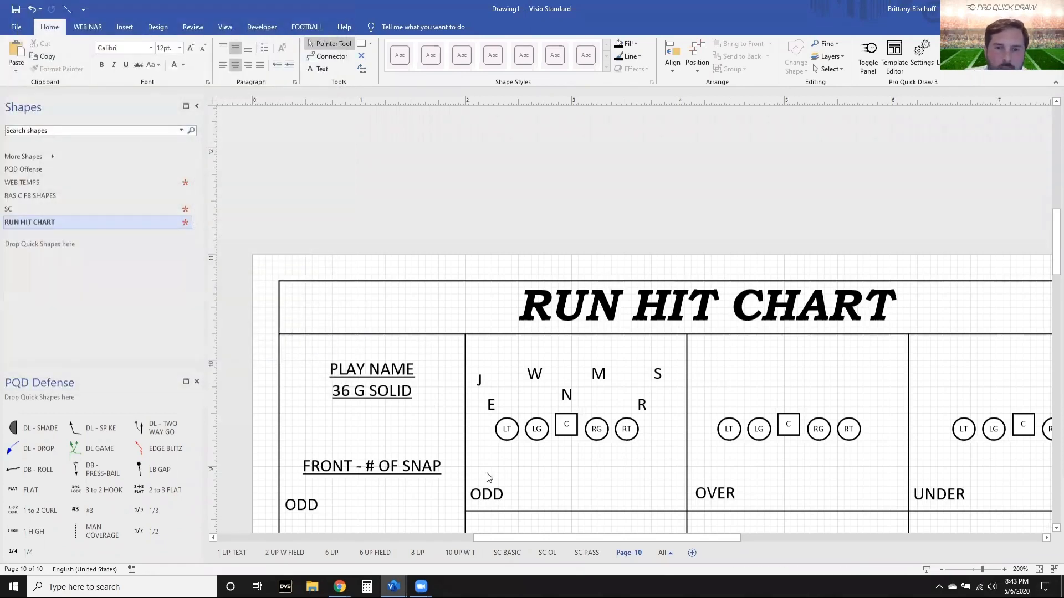
# Nudge the W label up slightly in the ODD cell and align the top of M with it.
pyautogui.click(536, 375)
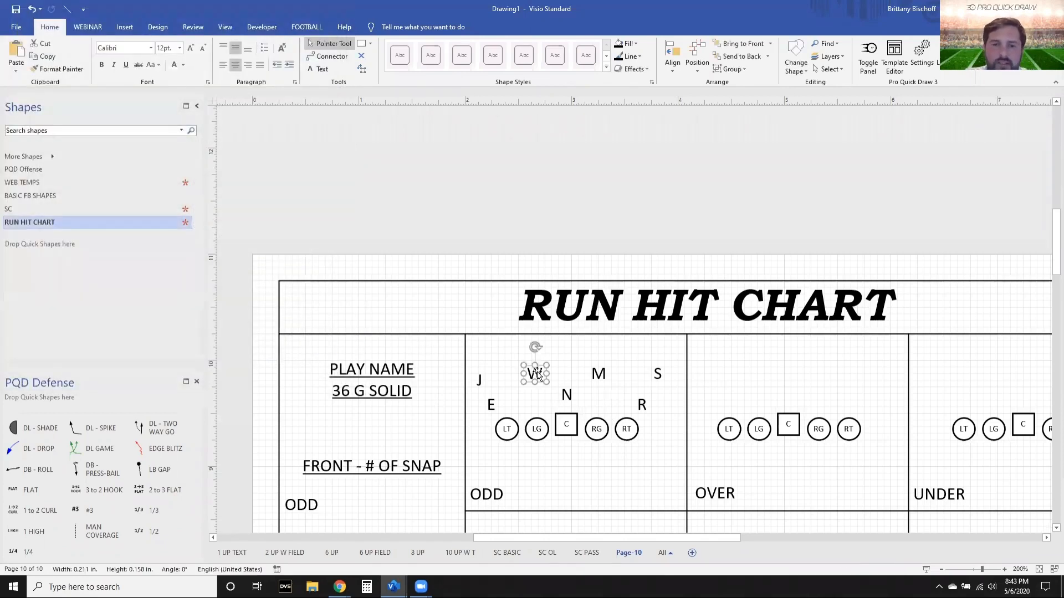
pyautogui.press('Up')
pyautogui.press('Up')
pyautogui.press('Up')
pyautogui.press('Up')
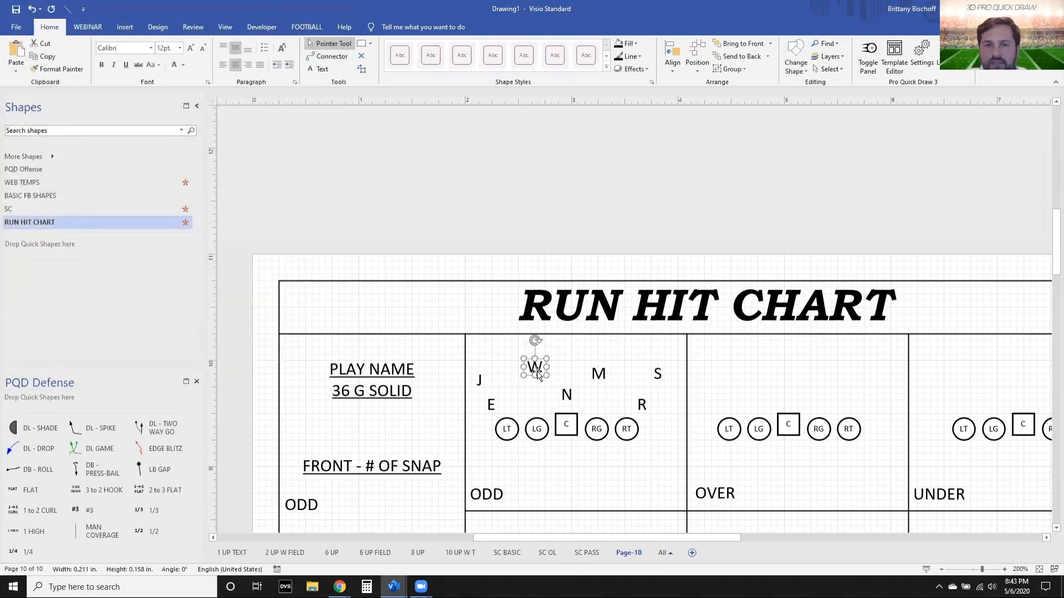
pyautogui.keyDown('shift'); pyautogui.click(598, 373); pyautogui.keyUp('shift')
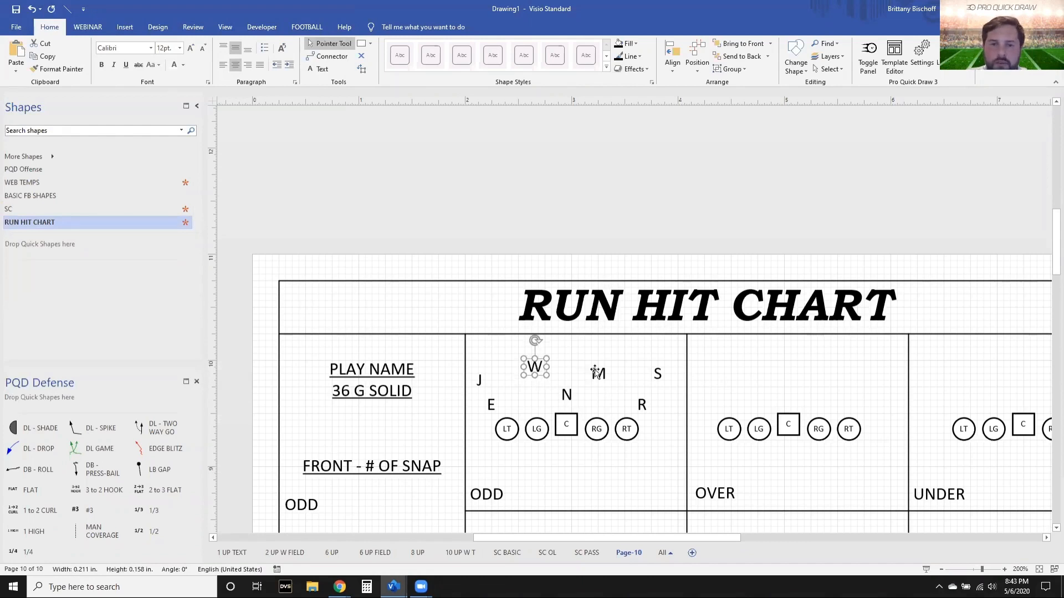
pyautogui.click(671, 52)
pyautogui.click(695, 148)
pyautogui.click(583, 187)
# Align the E and R labels with the middle of N, and move J up and outward to the cell's edge.
pyautogui.scroll(1, 571, 415)
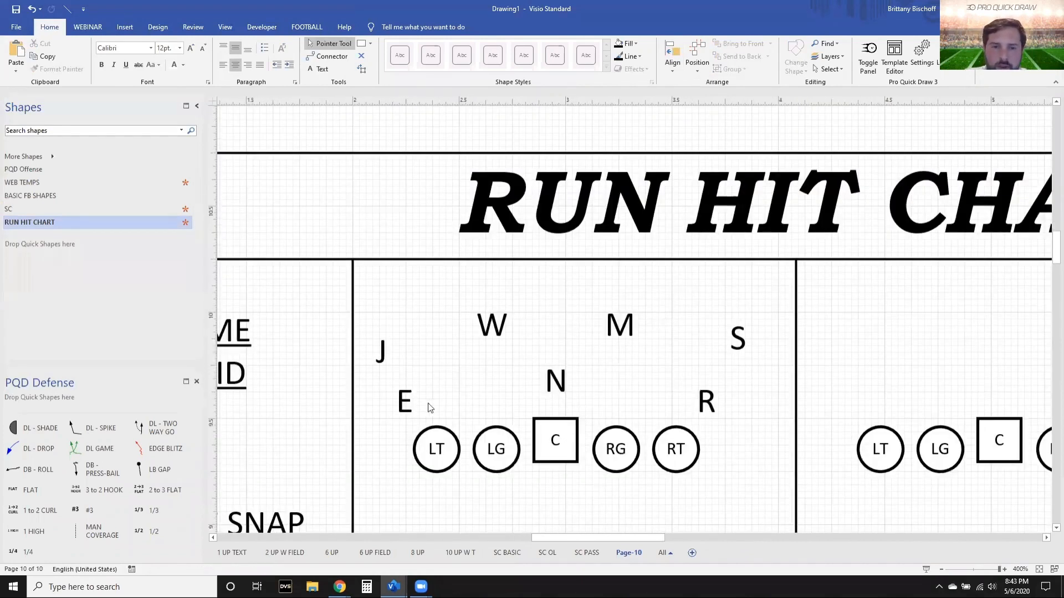
pyautogui.keyDown('shift'); pyautogui.click(407, 405); pyautogui.keyUp('shift')
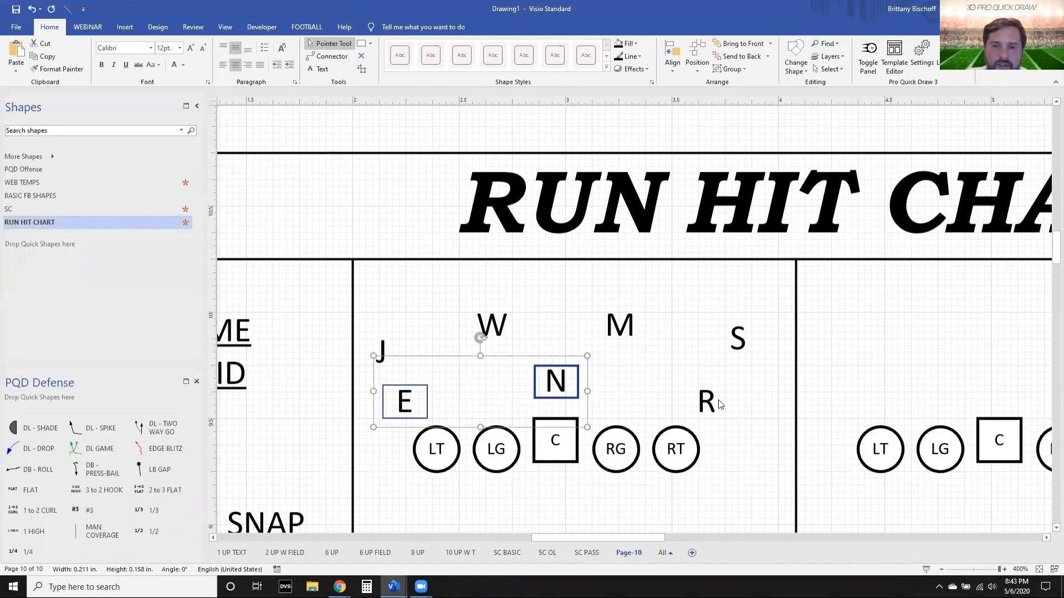
pyautogui.keyDown('shift'); pyautogui.click(709, 405); pyautogui.keyUp('shift')
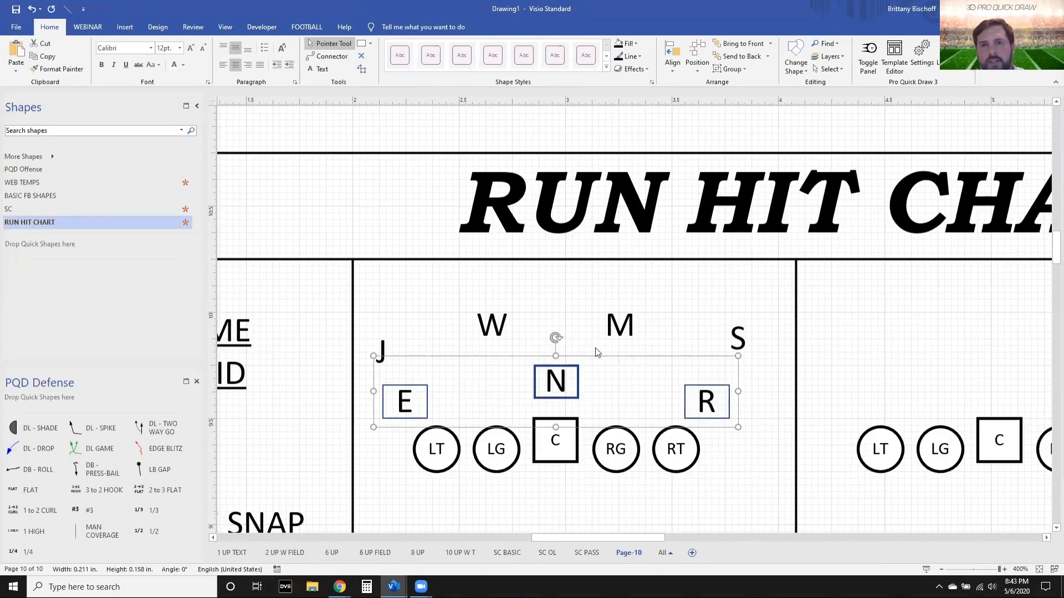
pyautogui.click(675, 71)
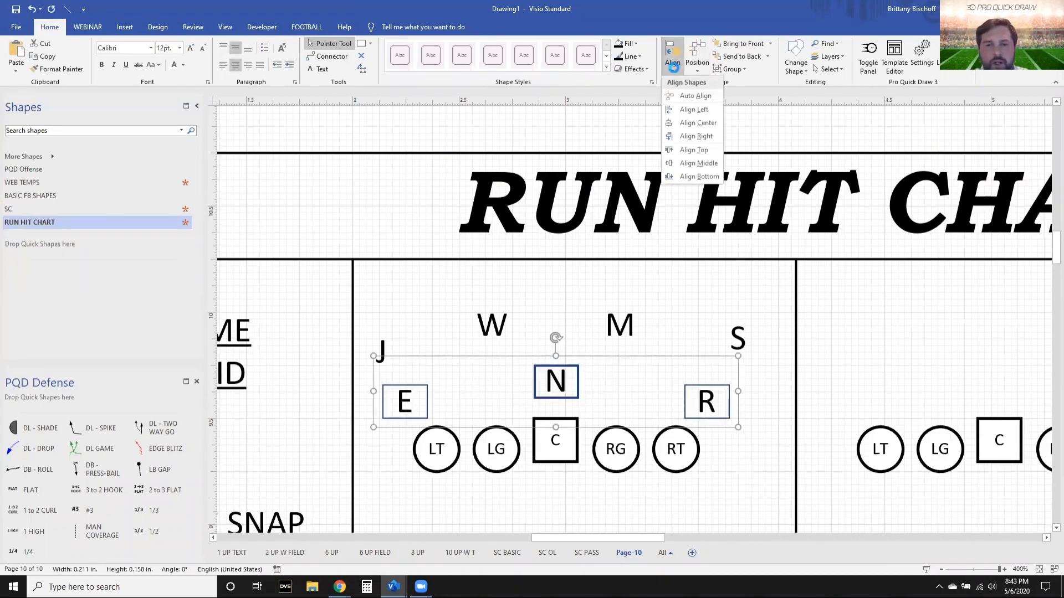
pyautogui.click(698, 163)
pyautogui.click(392, 360)
pyautogui.moveTo(392, 358); pyautogui.dragTo(378, 335)
# Add PQD Offense blocks to the ODD diagram: BLOCK - ZONE on LT and C, and BLOCK - COMBO from LG toward W.
pyautogui.scroll(-3, 624, 447)
pyautogui.scroll(5, 615, 476)
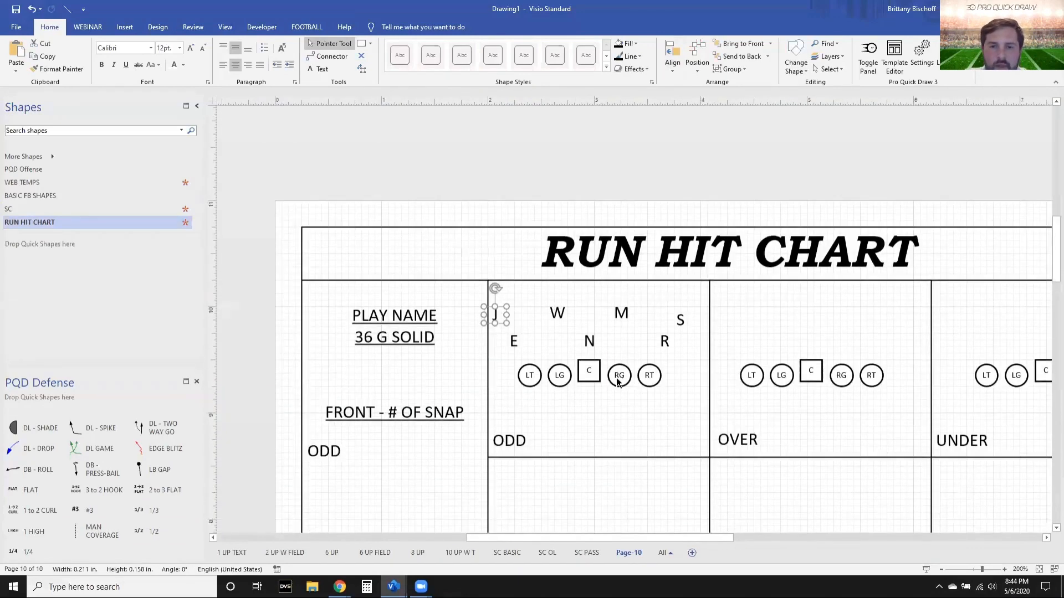
pyautogui.click(36, 169)
pyautogui.scroll(6, 59, 297)
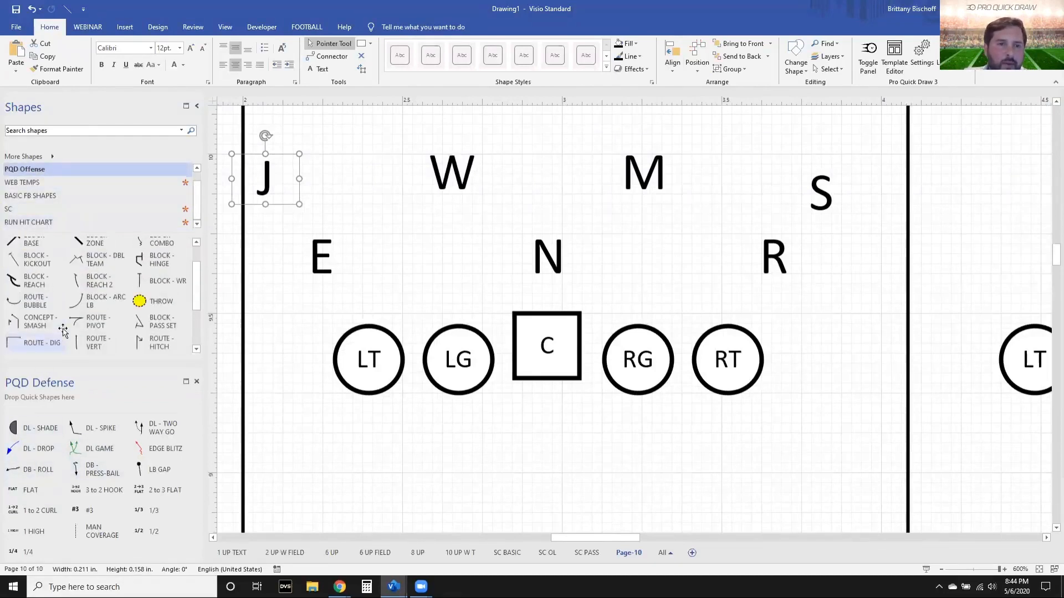
pyautogui.moveTo(91, 279); pyautogui.dragTo(335, 318)
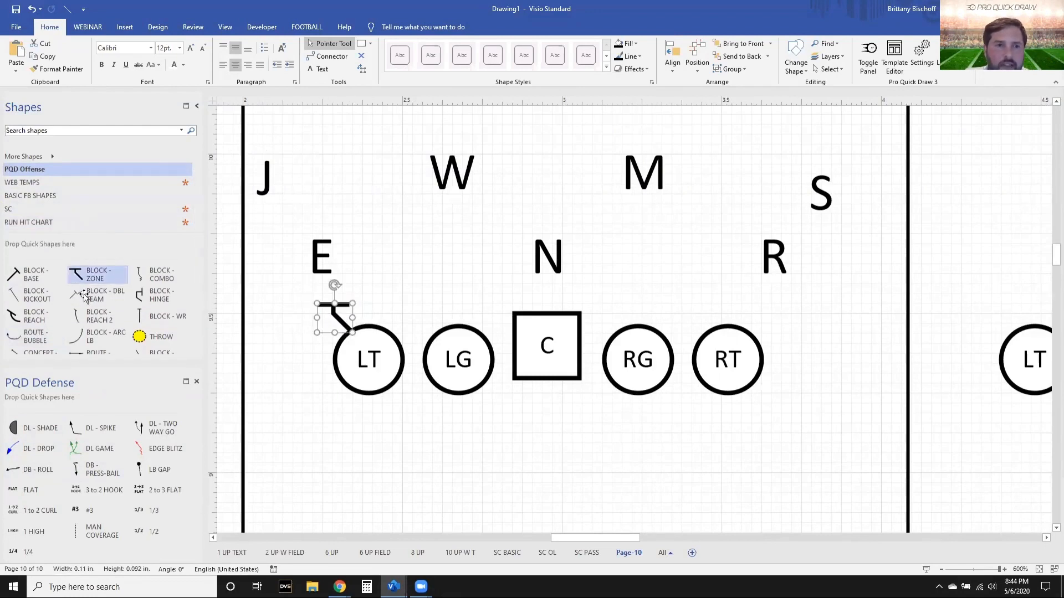
pyautogui.moveTo(140, 279); pyautogui.dragTo(467, 268)
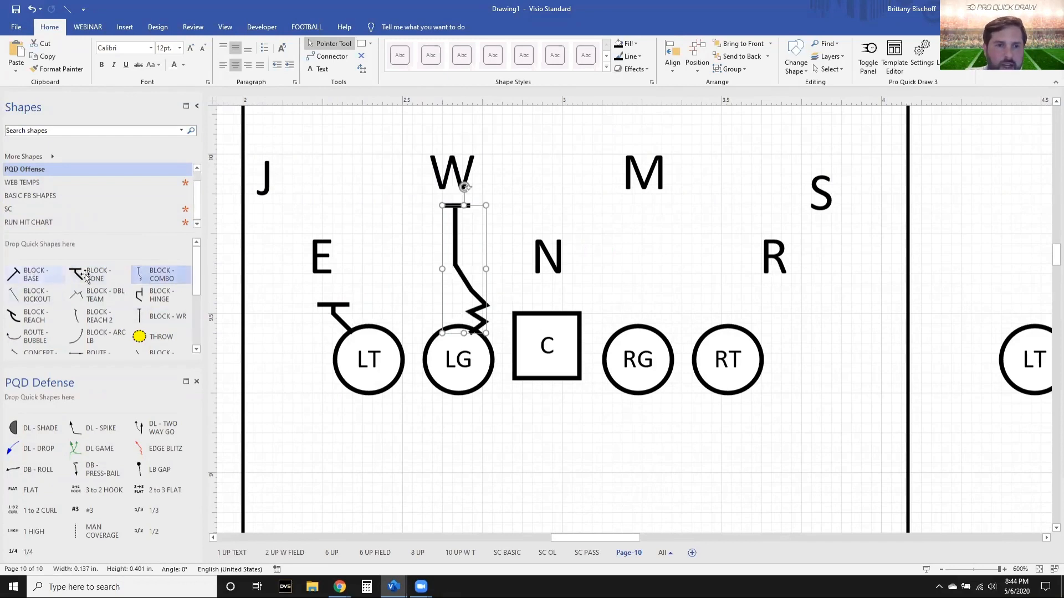
pyautogui.moveTo(90, 274); pyautogui.dragTo(540, 302)
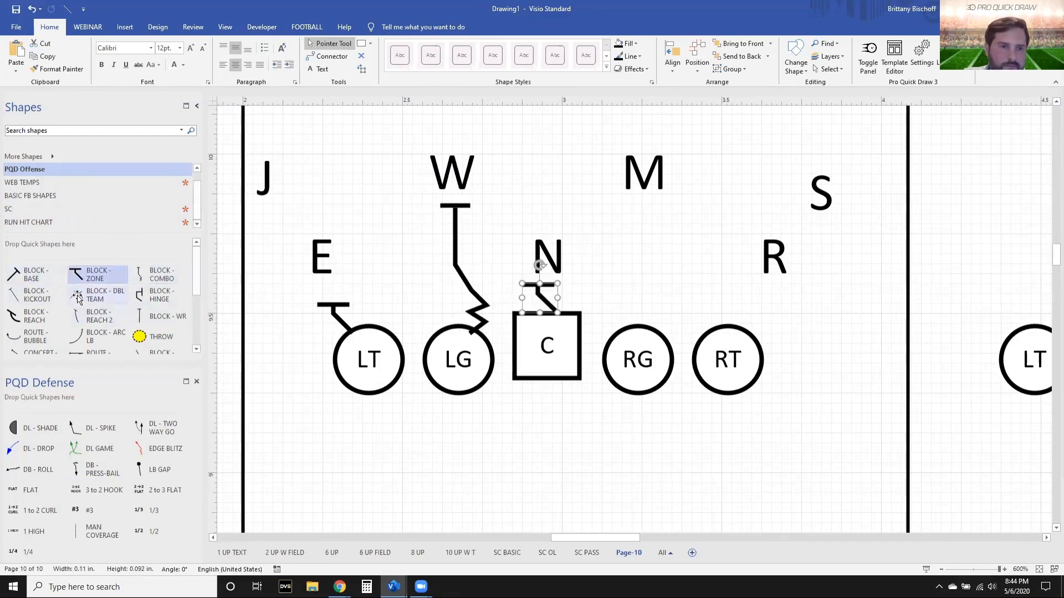
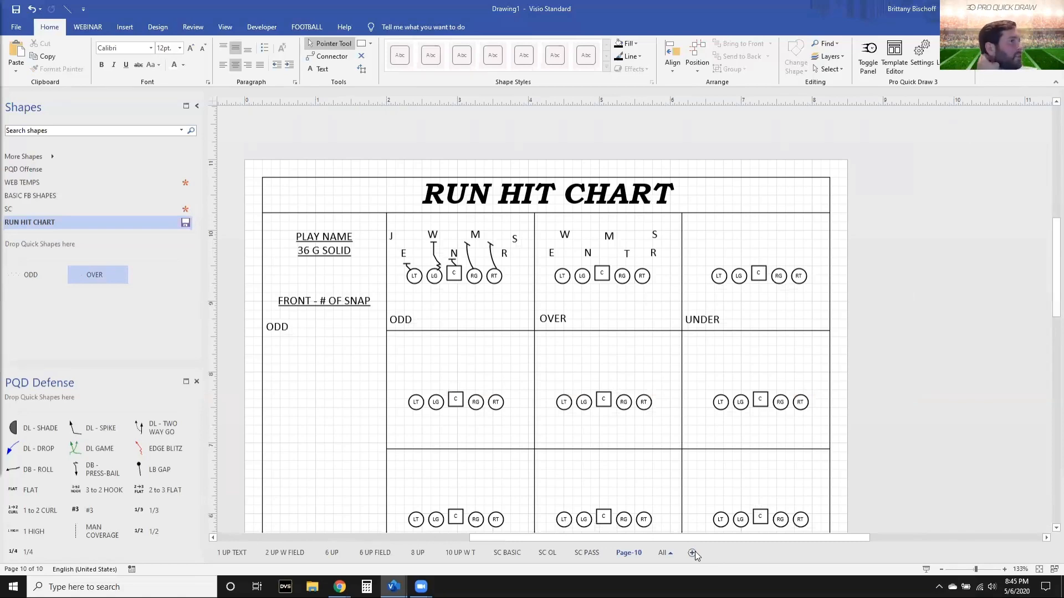
# Rename Page-10 as RUN HC.
pyautogui.doubleClick(622, 553)
pyautogui.write('RUN HC')
pyautogui.press('Return')
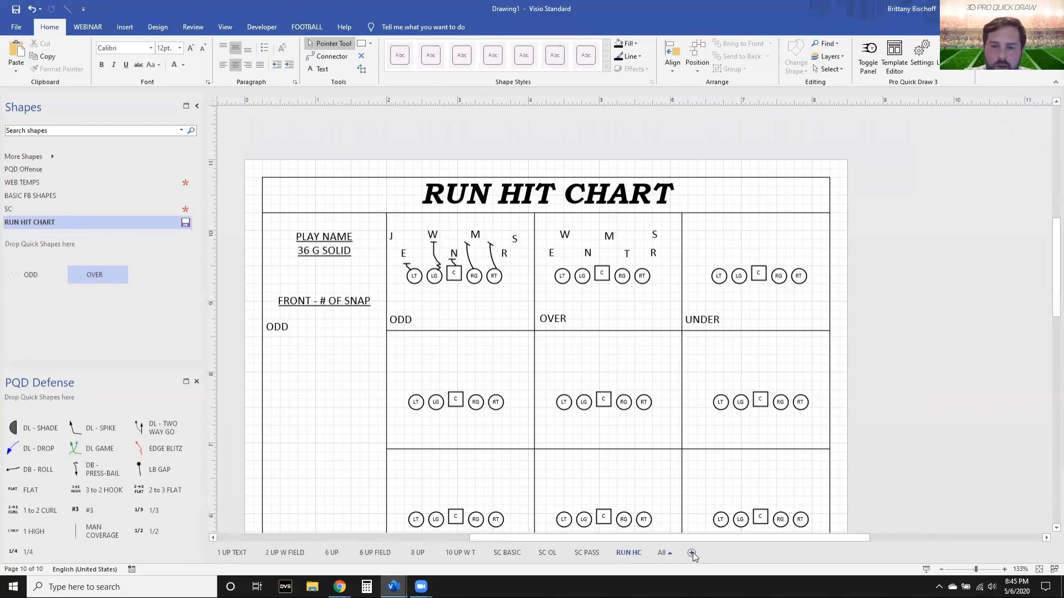
# Add a new page after RUN HC and set its orientation to landscape.
pyautogui.click(693, 553)
pyautogui.click(629, 552)
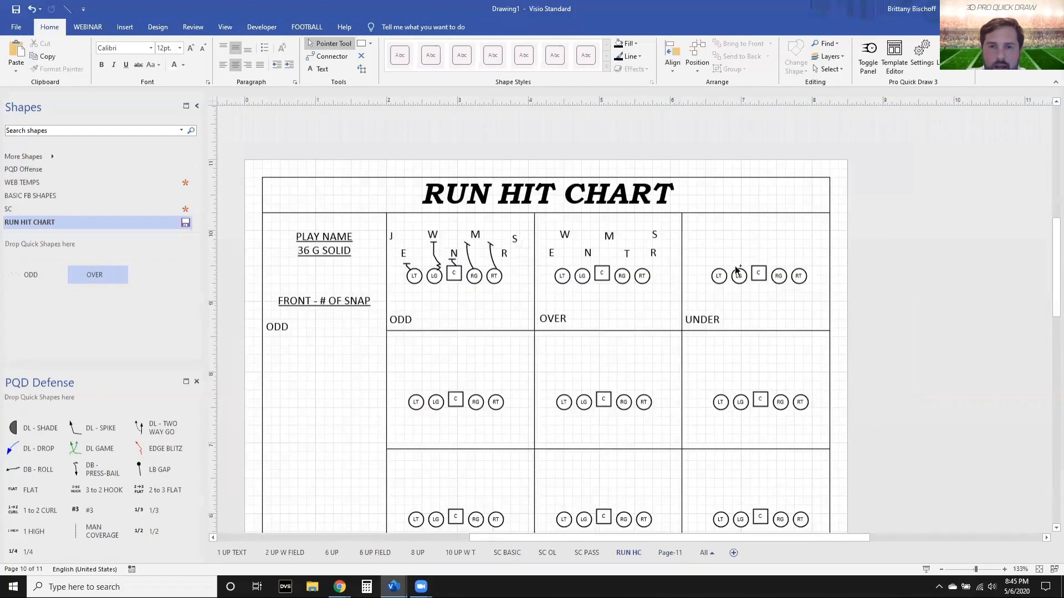
pyautogui.click(673, 556)
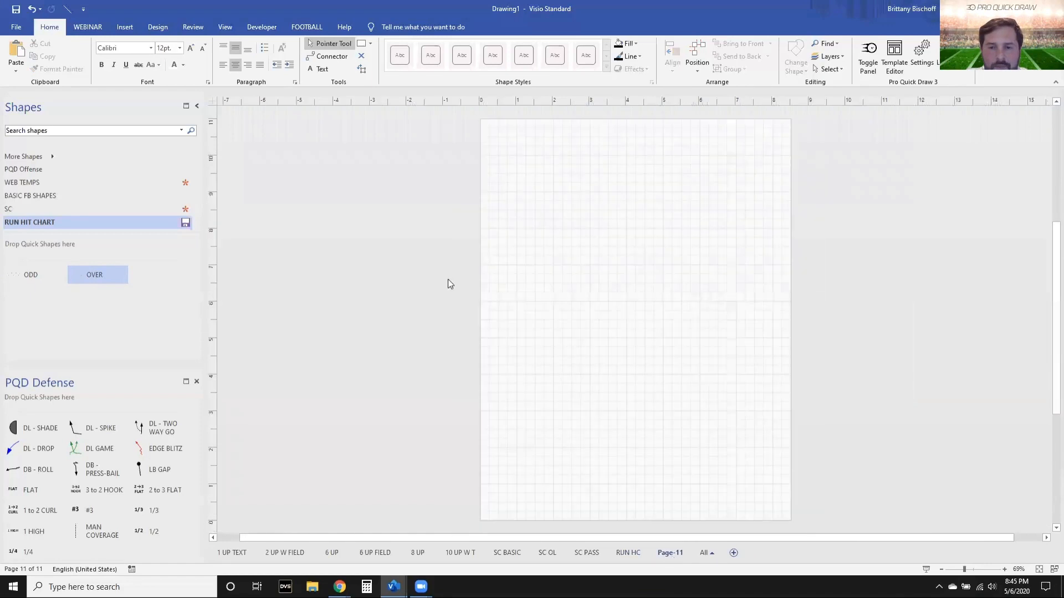
pyautogui.click(160, 28)
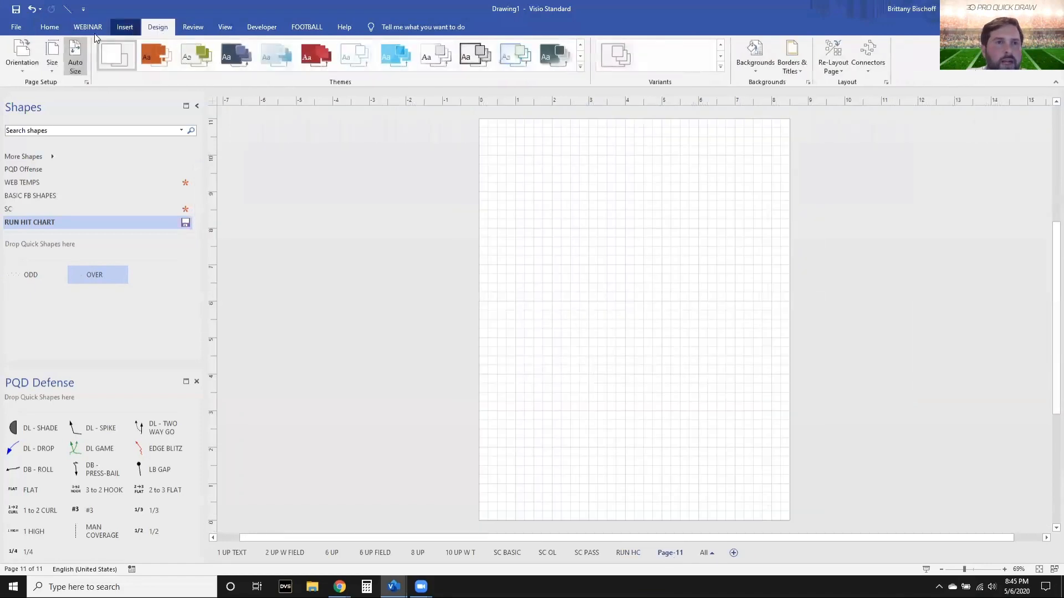
pyautogui.click(22, 55)
pyautogui.click(38, 113)
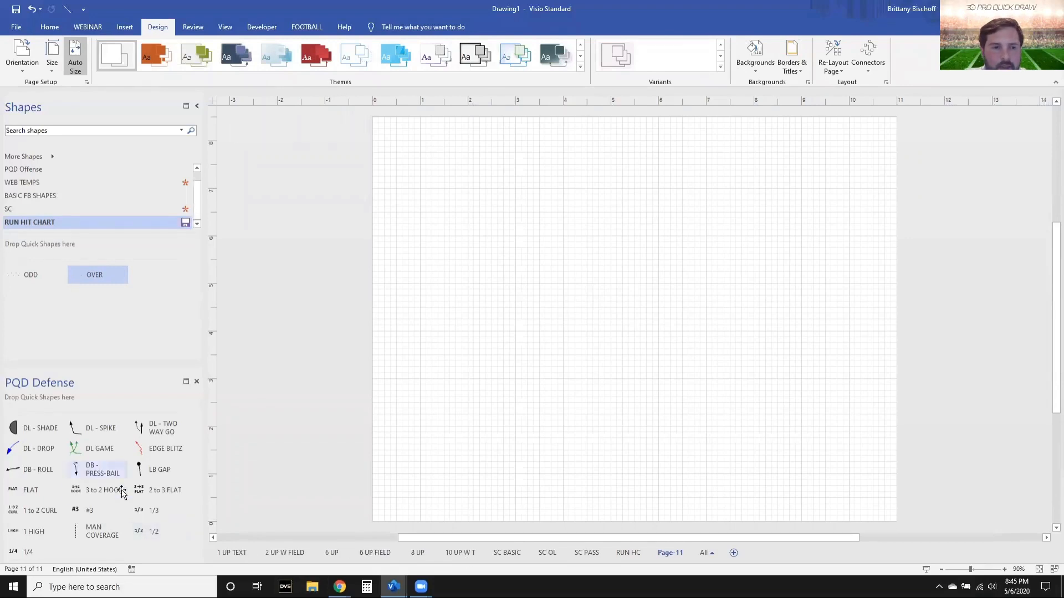
# Copy the FORMATION DRAWING grid from the 6 UP page onto Page-11, rotated to fit landscape.
pyautogui.click(370, 552)
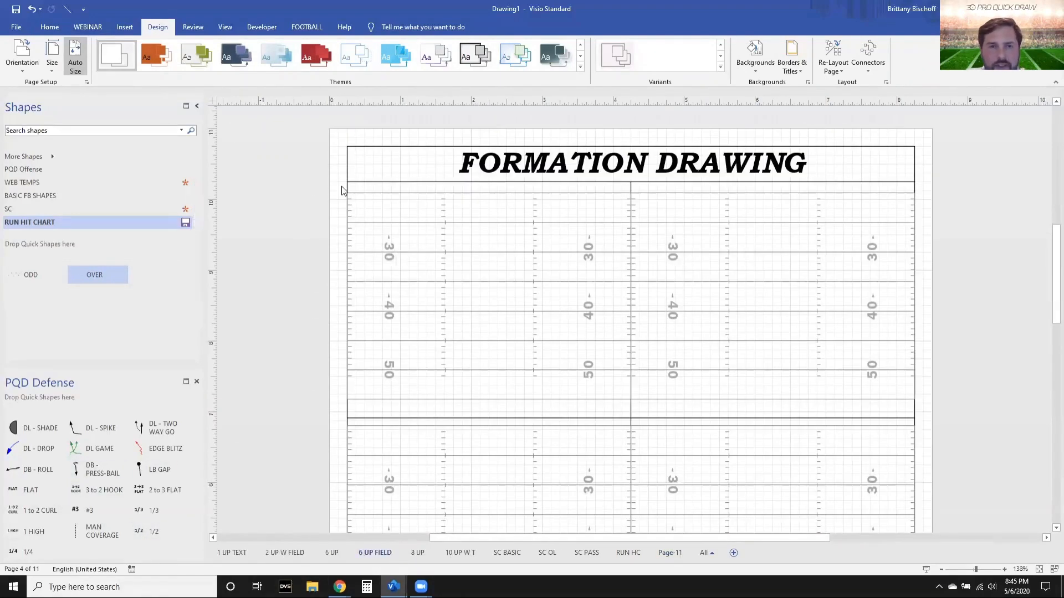
pyautogui.click(324, 556)
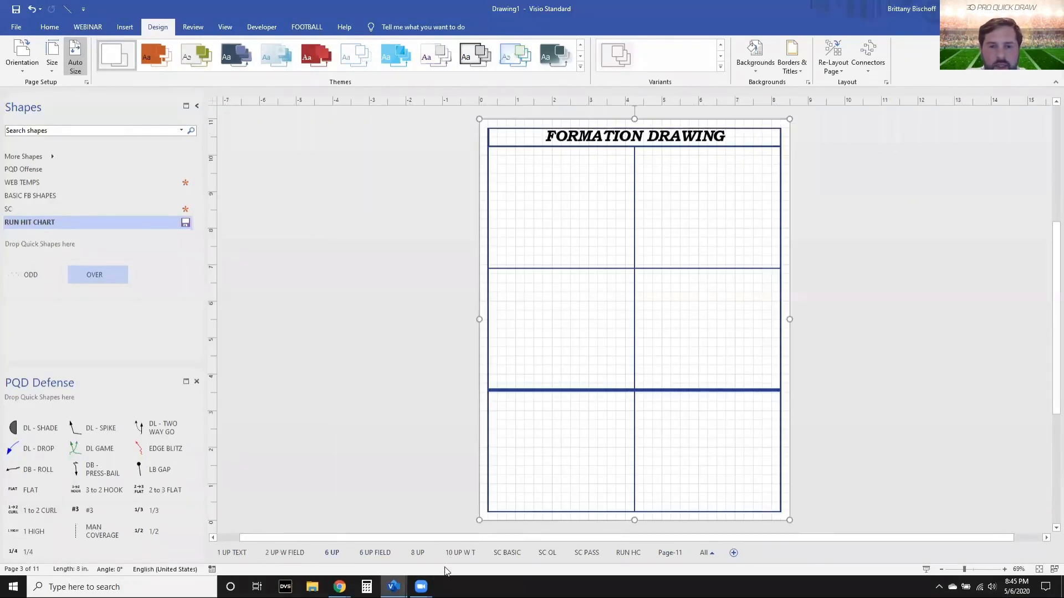
pyautogui.click(670, 552)
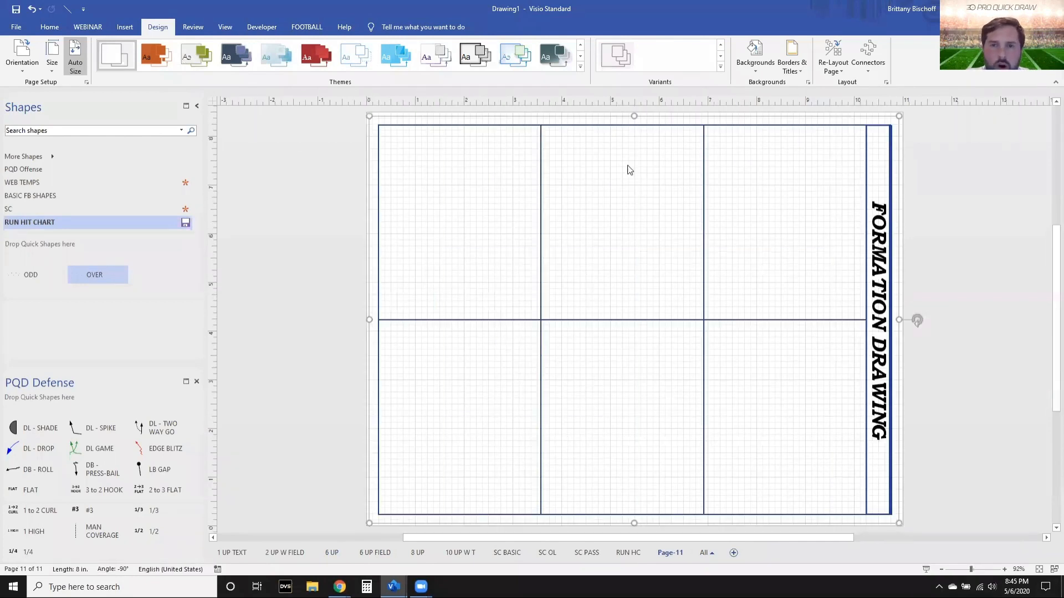
# Delete the FORMATION DRAWING title block and its dividing line, and extend the middle horizontal line to the page border.
pyautogui.click(901, 274)
pyautogui.click(884, 266)
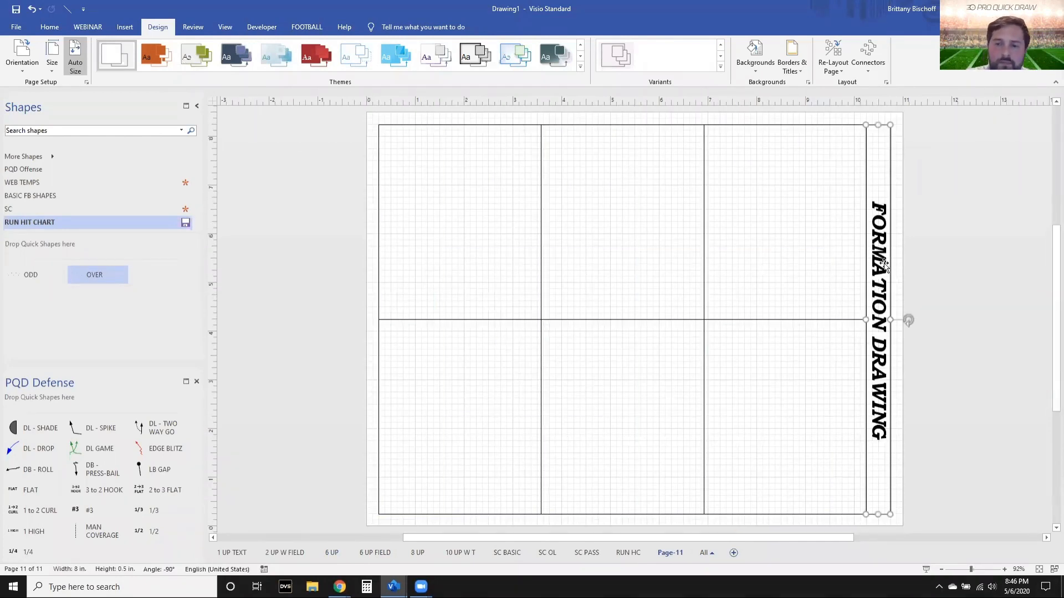
pyautogui.press('Delete')
pyautogui.scroll(1, 868, 252)
pyautogui.click(865, 250)
pyautogui.press('Delete')
pyautogui.click(862, 355)
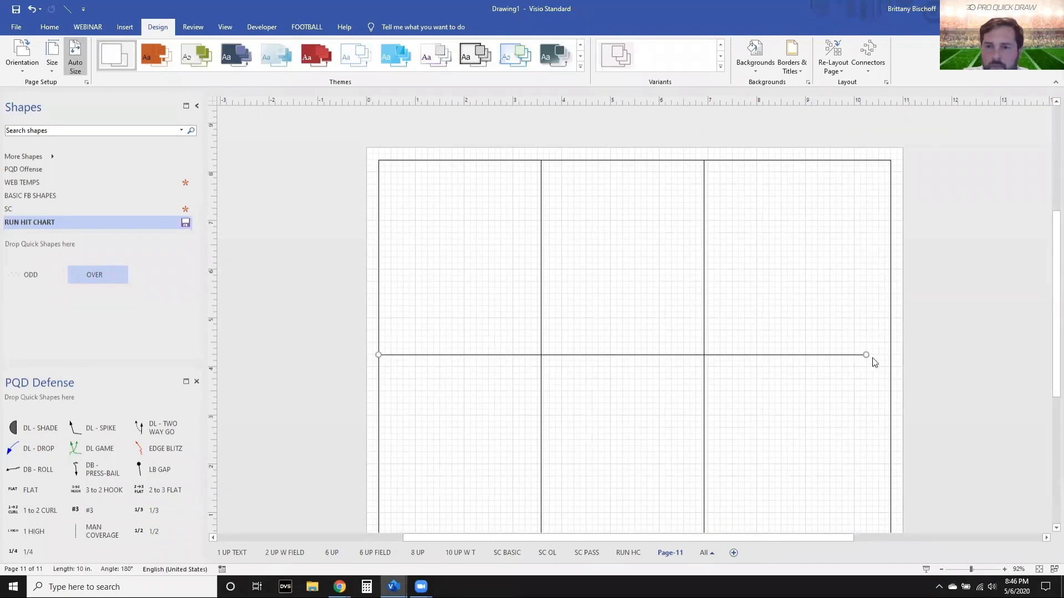
pyautogui.moveTo(890, 353); pyautogui.dragTo(889, 355)
# Distribute the grid's four vertical lines evenly to equalize the three columns.
pyautogui.click(278, 167)
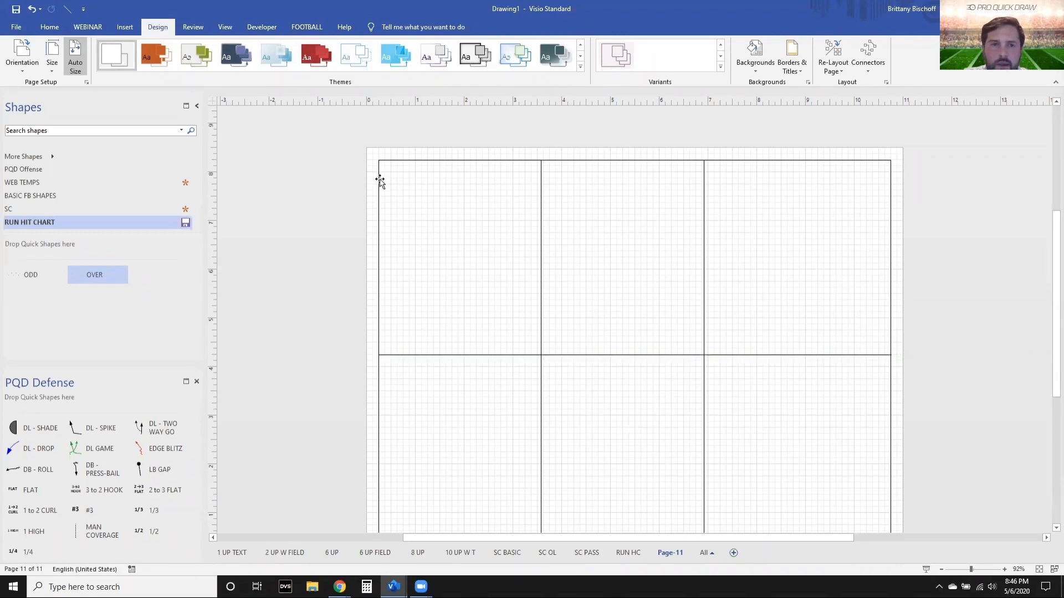
pyautogui.click(541, 179)
pyautogui.keyDown('shift'); pyautogui.click(703, 187); pyautogui.keyUp('shift')
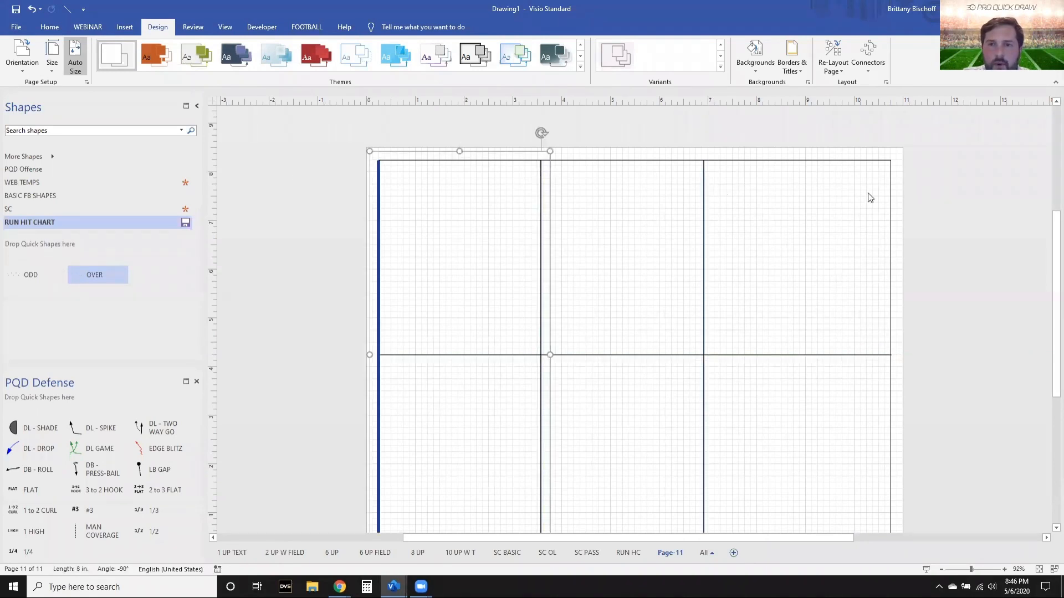
pyautogui.keyDown('shift'); pyautogui.click(890, 191); pyautogui.keyUp('shift')
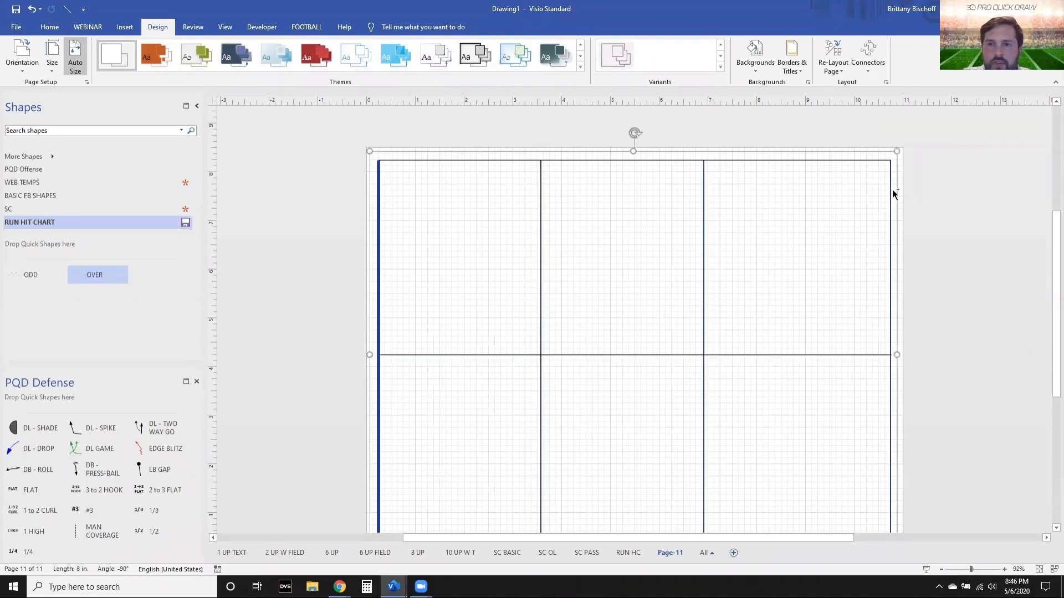
pyautogui.click(60, 31)
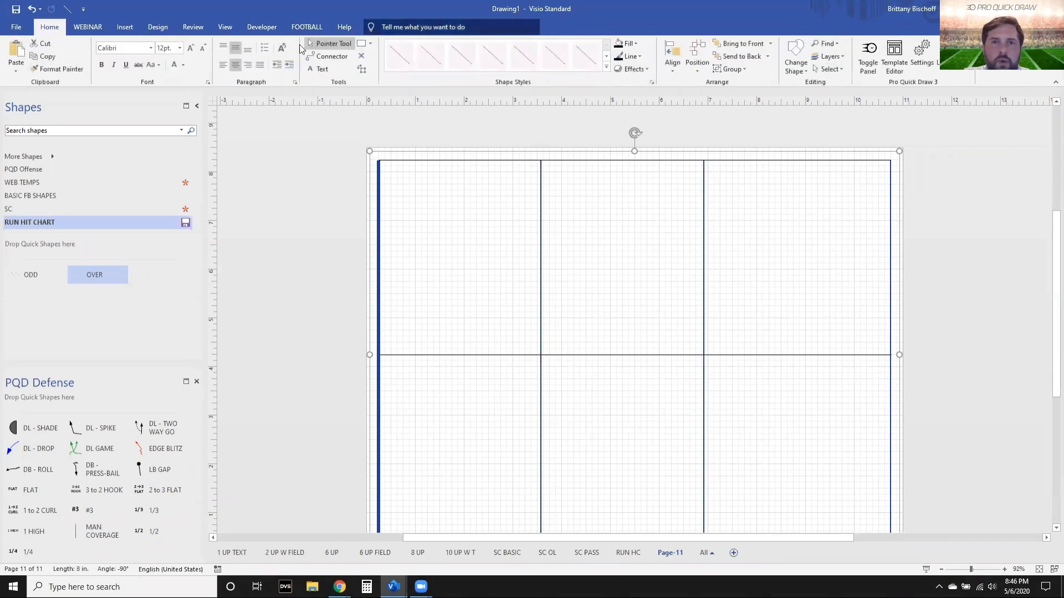
pyautogui.click(696, 60)
pyautogui.click(720, 140)
pyautogui.click(652, 246)
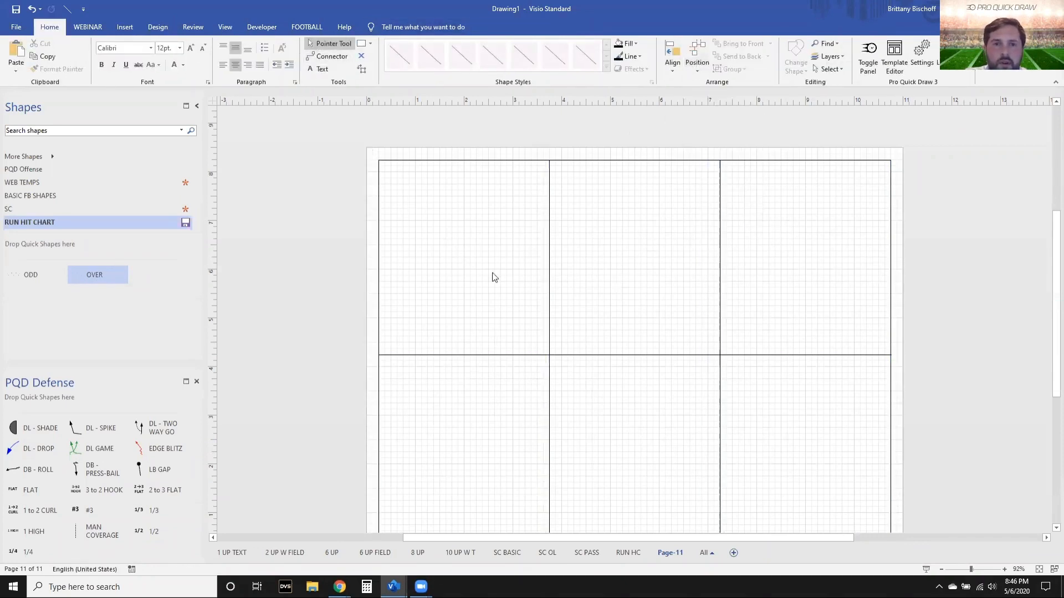
# Try HS FIELD from the WEB TEMPS stencil in the first cell, removing the field and the adjacent vertical divider.
pyautogui.click(26, 183)
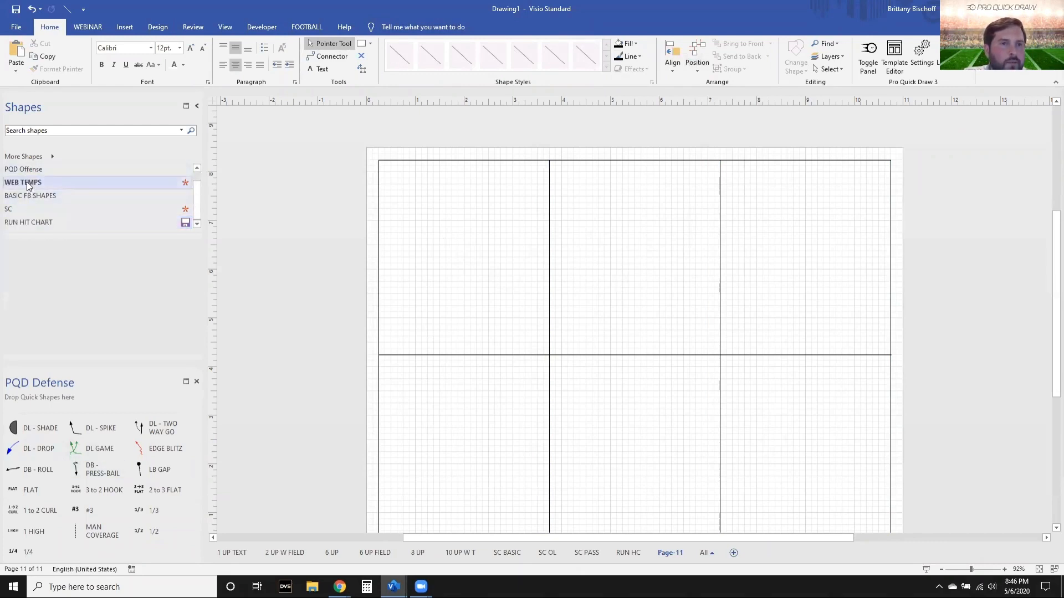
pyautogui.moveTo(161, 274); pyautogui.dragTo(475, 258)
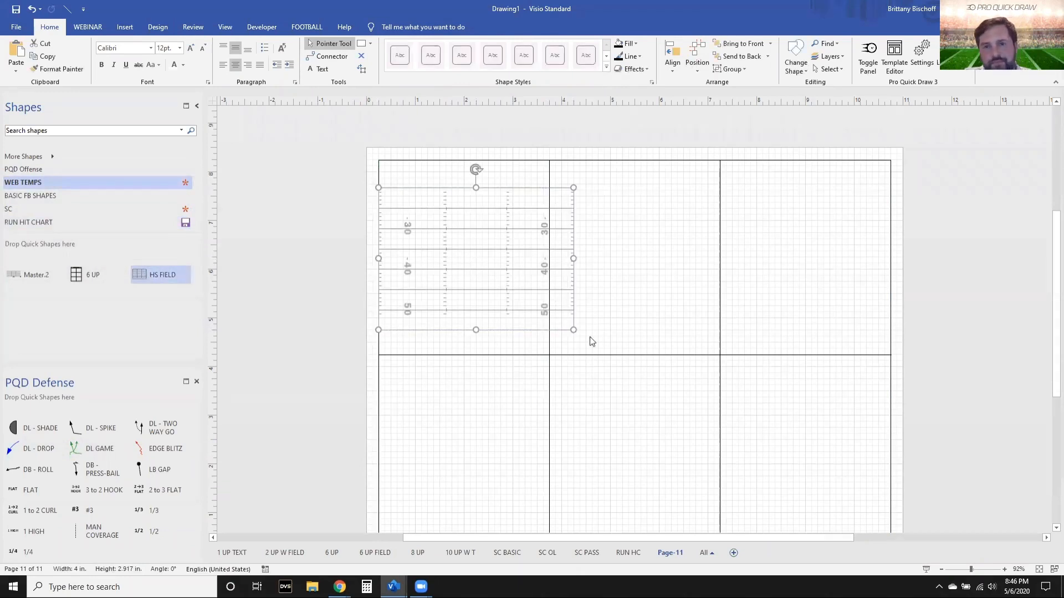
pyautogui.click(547, 375)
pyautogui.press('Delete')
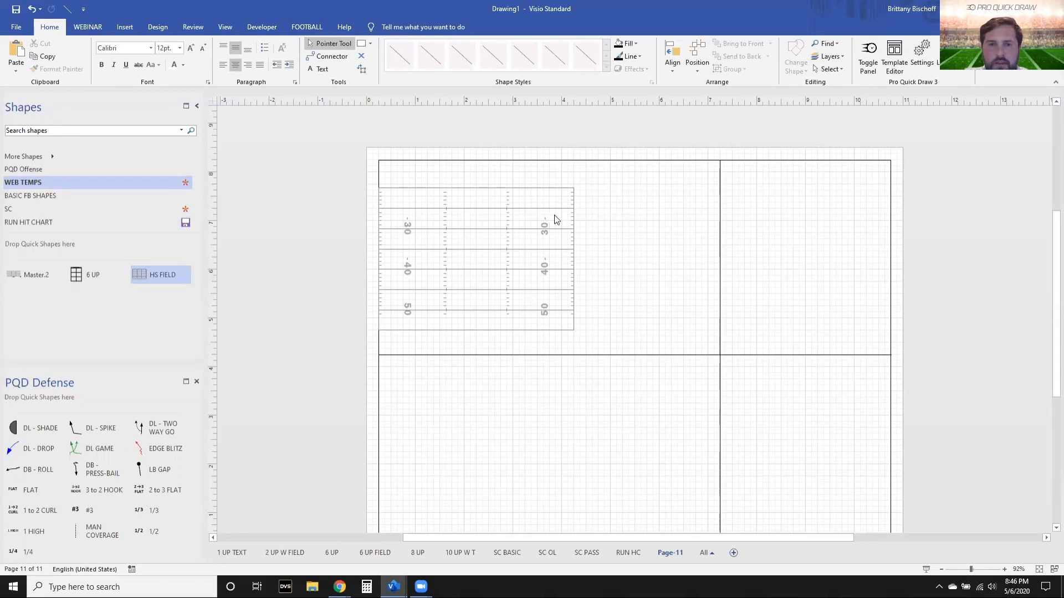
pyautogui.click(544, 227)
pyautogui.press('Delete')
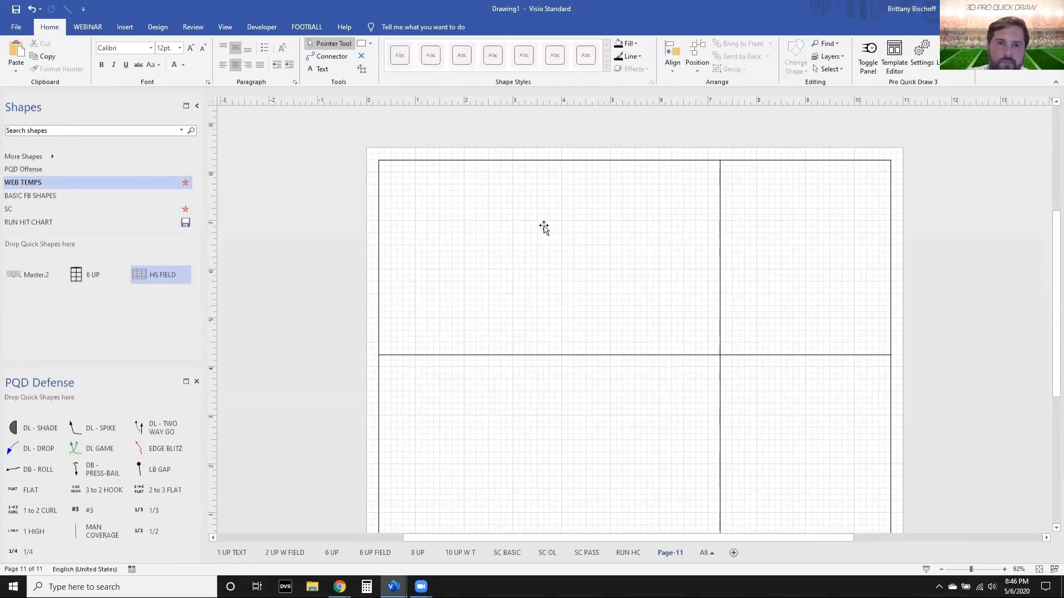
# Clear all remaining grid lines from Page-11.
pyautogui.scroll(-2, 638, 275)
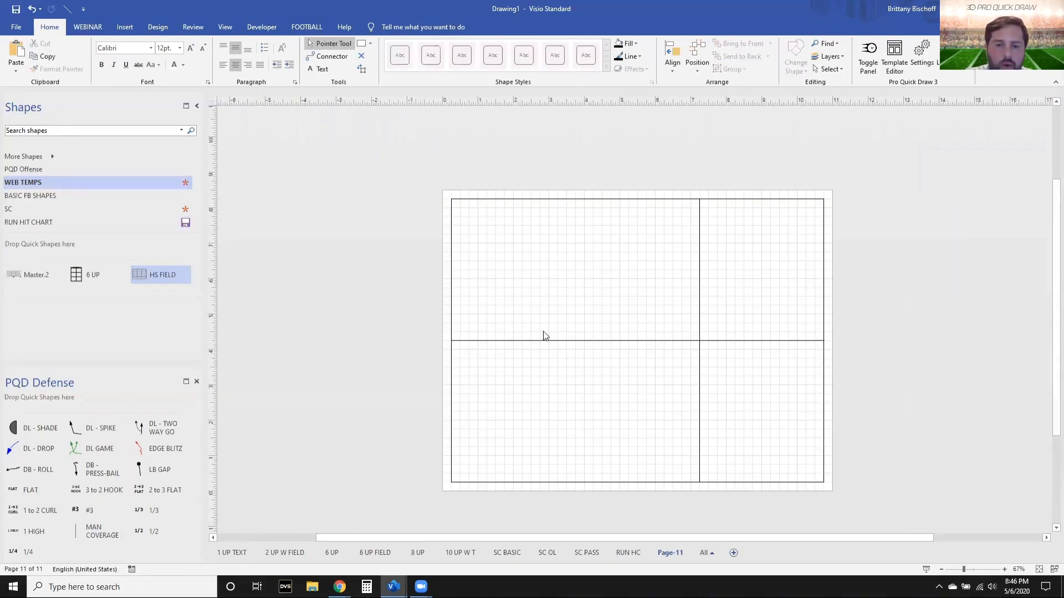
pyautogui.hotkey('ctrl', '6')
pyautogui.hotkey('ctrl', 'a')
pyautogui.press('Delete')
# Draw a rectangular border of four straight lines just inside the page edges, 10.5 in. wide and 8 in. high.
pyautogui.moveTo(452, 197); pyautogui.dragTo(823, 199)
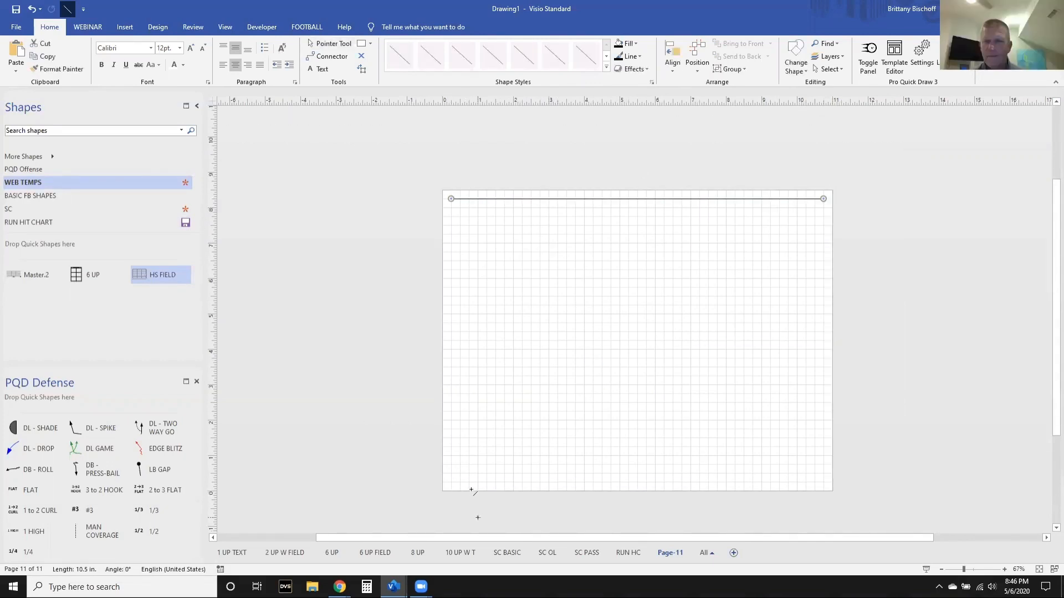
pyautogui.moveTo(451, 484); pyautogui.dragTo(824, 482)
pyautogui.moveTo(451, 198); pyautogui.dragTo(451, 482)
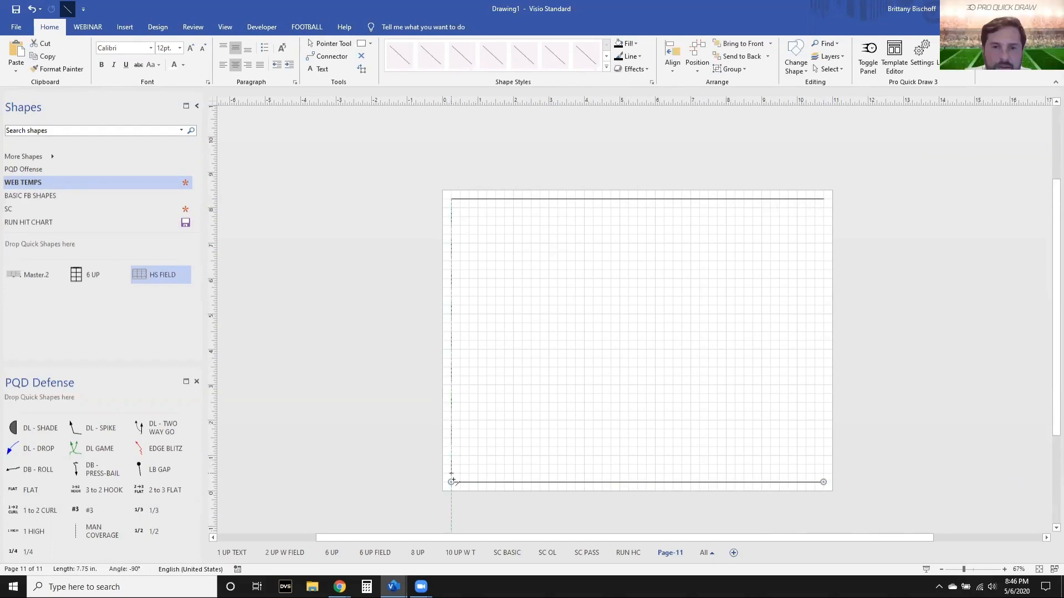
pyautogui.moveTo(823, 199); pyautogui.dragTo(824, 482)
# Draw a 10.5 in. horizontal line across the middle and two full-height vertical lines dividing the border into three columns.
pyautogui.moveTo(452, 343); pyautogui.dragTo(823, 341)
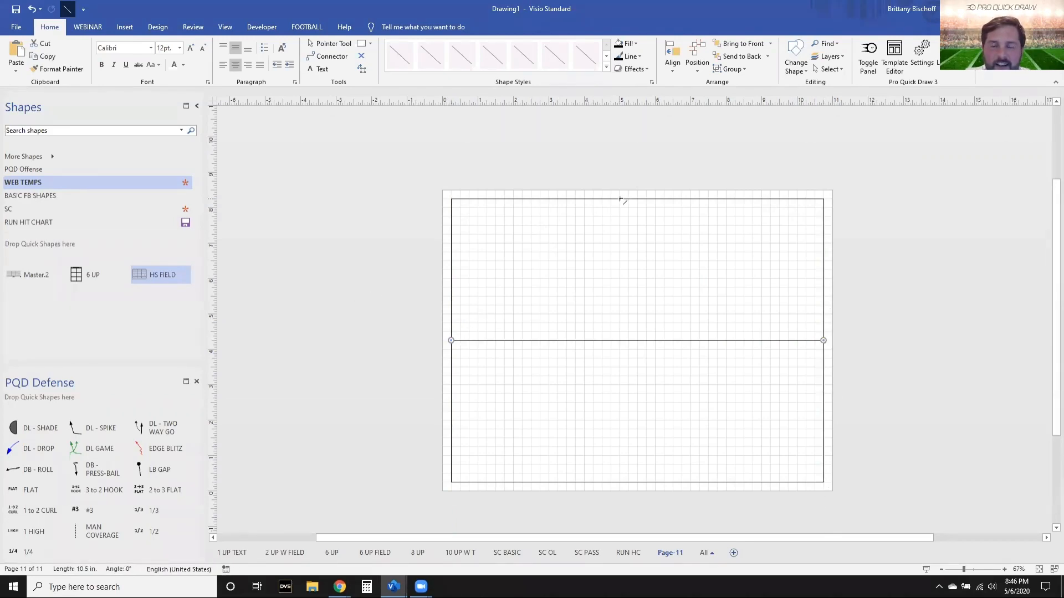
pyautogui.moveTo(574, 199); pyautogui.dragTo(575, 482)
pyautogui.moveTo(708, 199); pyautogui.dragTo(709, 482)
pyautogui.hotkey('ctrl', '1')
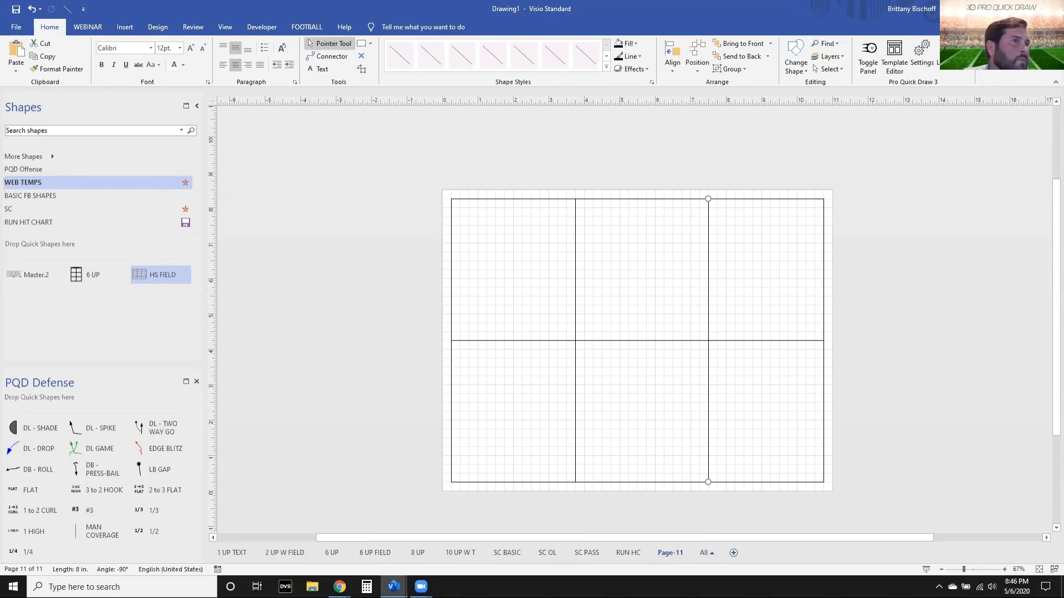
# Duplicate the middle horizontal line above itself and distribute the horizontal lines evenly to form three rows.
pyautogui.keyDown('ctrl'); pyautogui.moveTo(521, 341); pyautogui.dragTo(522, 270); pyautogui.keyUp('ctrl')
pyautogui.click(515, 198)
pyautogui.keyDown('shift'); pyautogui.moveTo(390, 254); pyautogui.dragTo(848, 532); pyautogui.keyUp('shift')
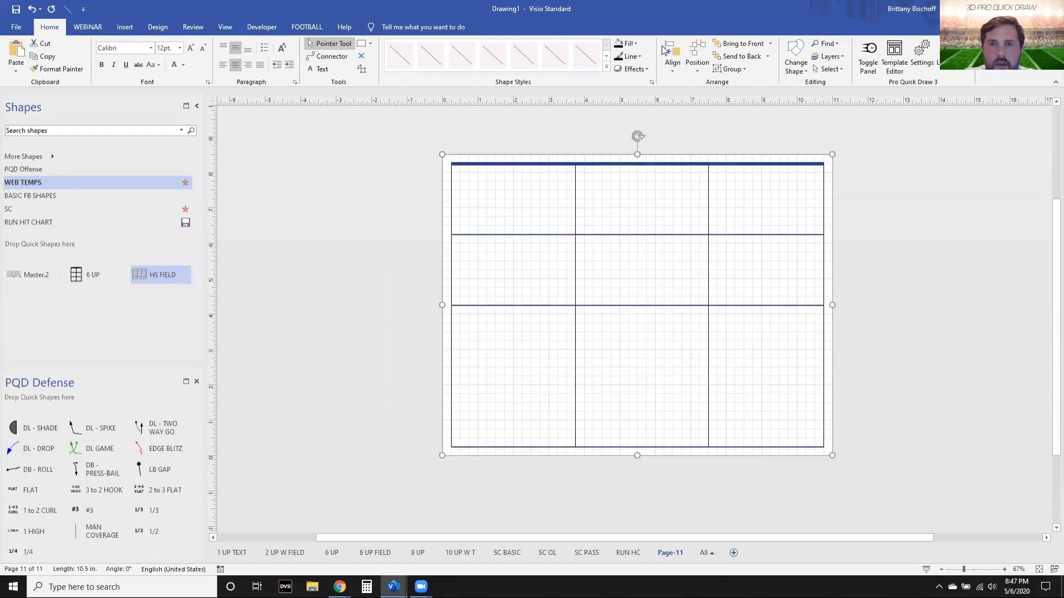
pyautogui.click(690, 53)
pyautogui.click(680, 53)
pyautogui.click(702, 54)
pyautogui.click(726, 149)
pyautogui.click(629, 274)
pyautogui.scroll(1, 649, 263)
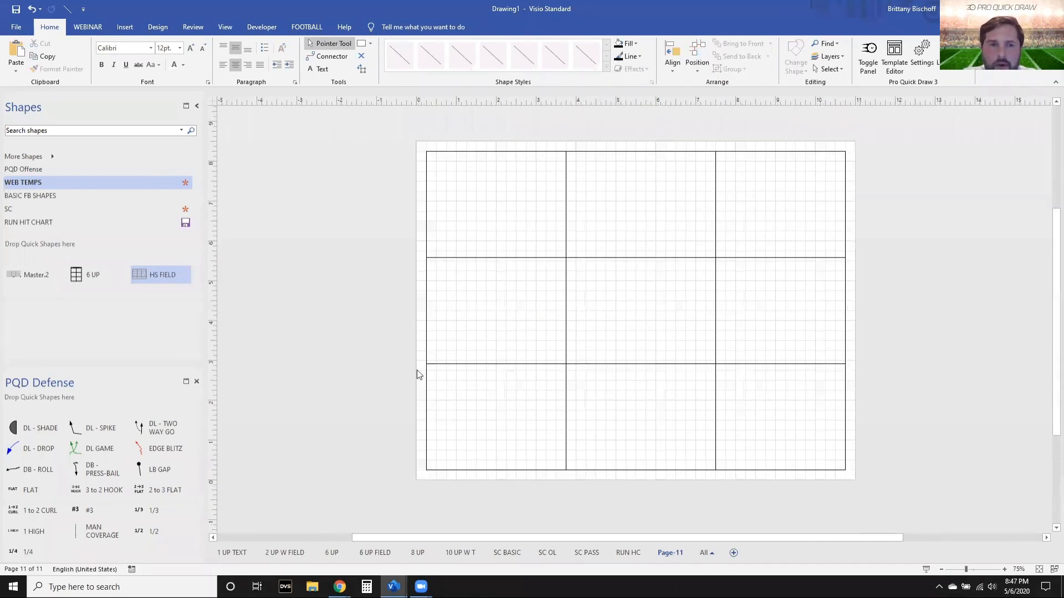
# Place HS FIELD from WEB TEMPS in the upper-left cell and scale it to the cell's 3.5 in. width.
pyautogui.moveTo(161, 276); pyautogui.dragTo(501, 214)
pyautogui.scroll(4, 560, 280)
pyautogui.moveTo(624, 274); pyautogui.dragTo(579, 242)
pyautogui.scroll(3, 434, 346)
# Paste the D & D, YL and PLAY labels with their blank lines below the field and delete the unneeded pasted shapes.
pyautogui.click(446, 416)
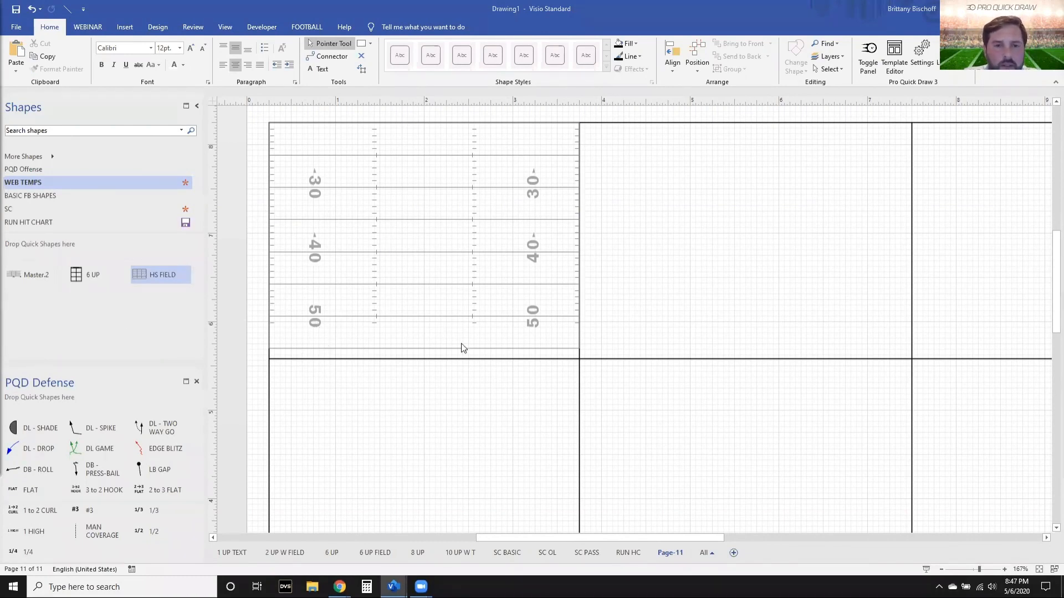
pyautogui.hotkey('ctrl', 'v')
pyautogui.moveTo(421, 434); pyautogui.dragTo(770, 452)
pyautogui.moveTo(608, 374); pyautogui.dragTo(981, 432)
pyautogui.press('Delete')
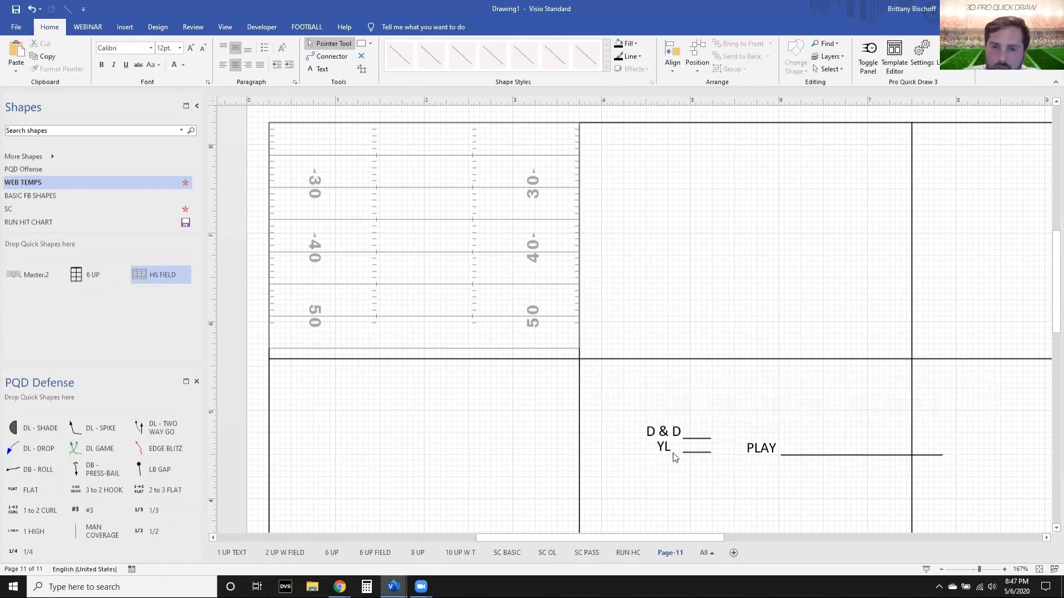
# Shorten the field's outer rectangle so its bottom edge sits on the 50-yard line.
pyautogui.scroll(1, 625, 430)
pyautogui.moveTo(624, 409); pyautogui.dragTo(766, 452)
pyautogui.hscroll(-3, 766, 451)
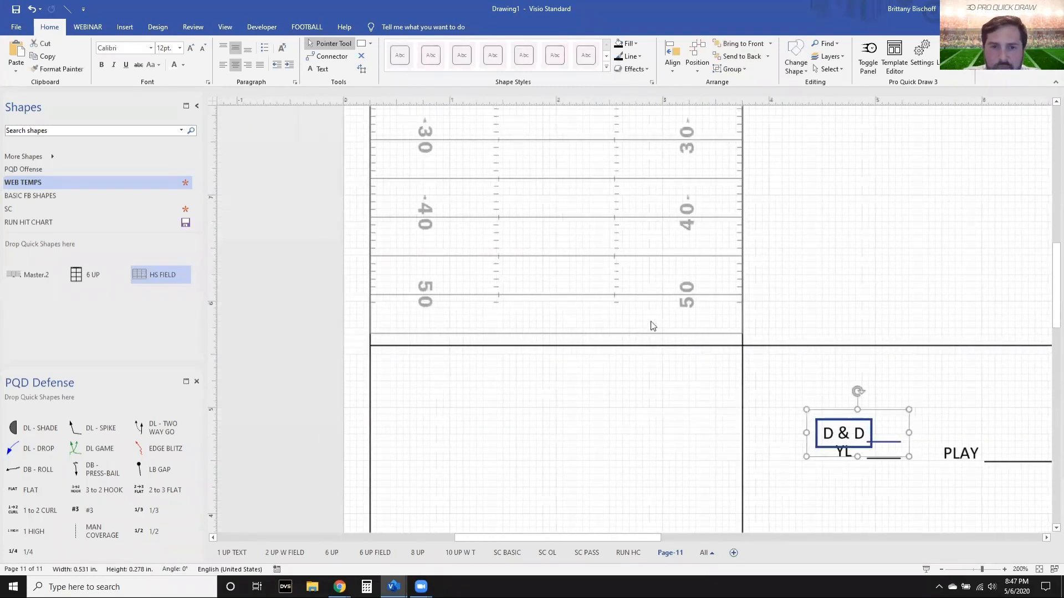
pyautogui.click(507, 328)
pyautogui.scroll(2, 506, 333)
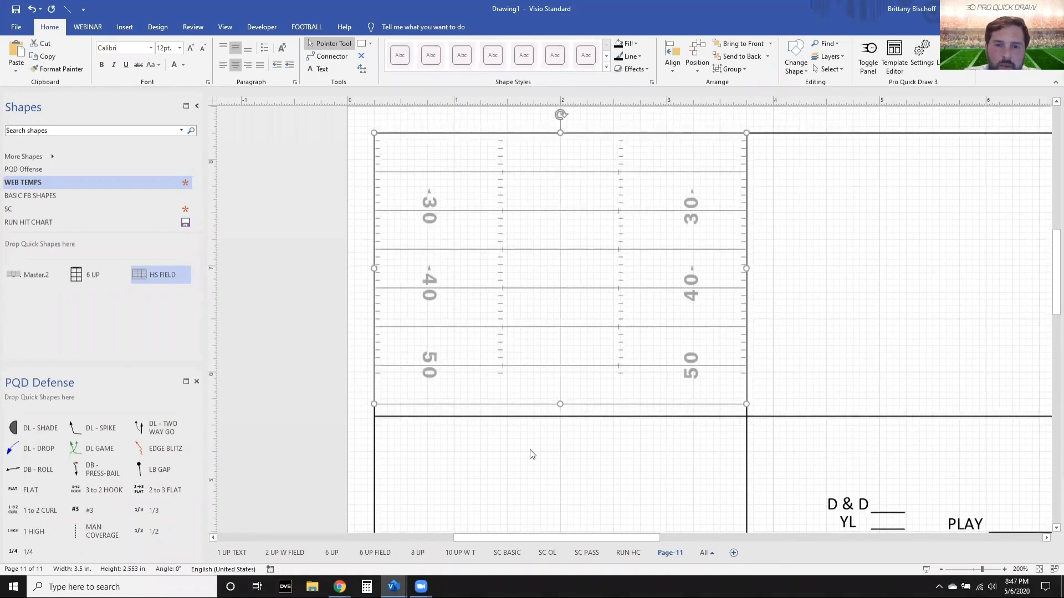
pyautogui.moveTo(560, 403); pyautogui.dragTo(558, 367)
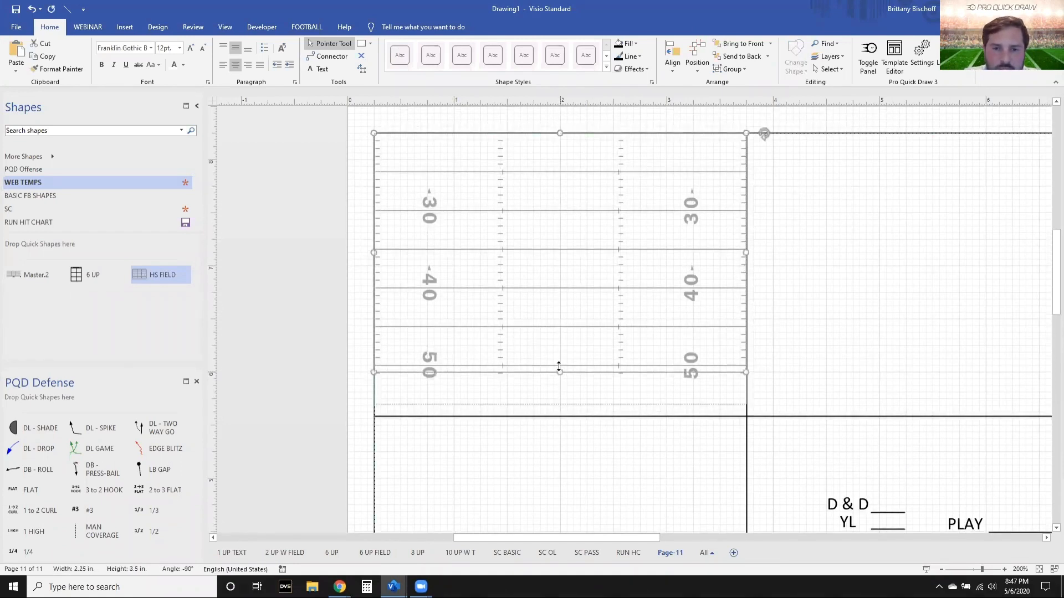
pyautogui.scroll(3, 558, 367)
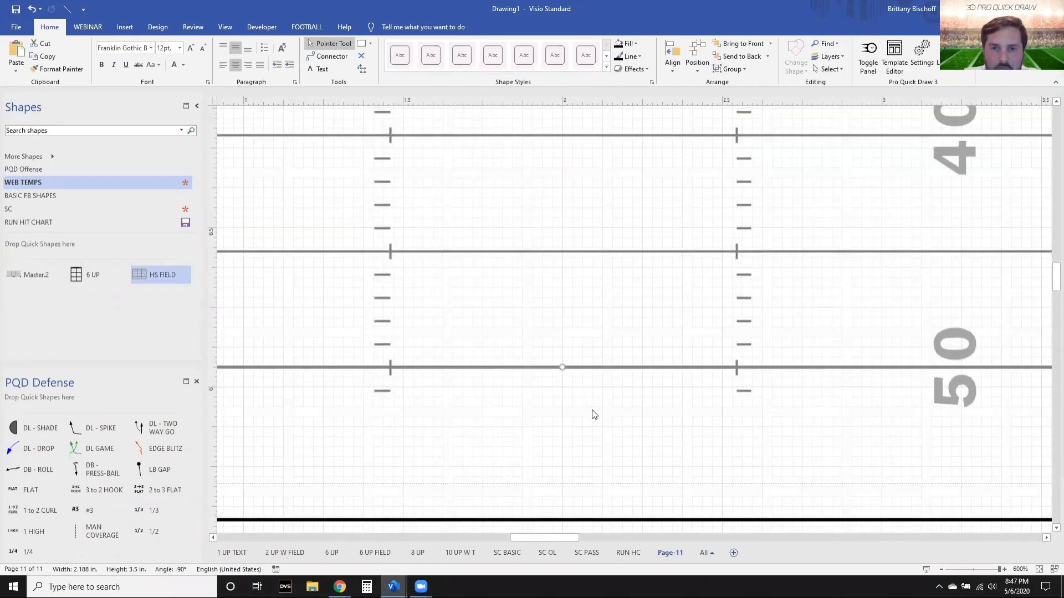
pyautogui.scroll(-7, 594, 415)
# Move the D & D and YL labels with their blanks into the lower-left corner of the first cell.
pyautogui.click(668, 484)
pyautogui.scroll(-1, 659, 485)
pyautogui.hscroll(1, 665, 482)
pyautogui.moveTo(732, 448); pyautogui.dragTo(418, 370)
pyautogui.click(572, 479)
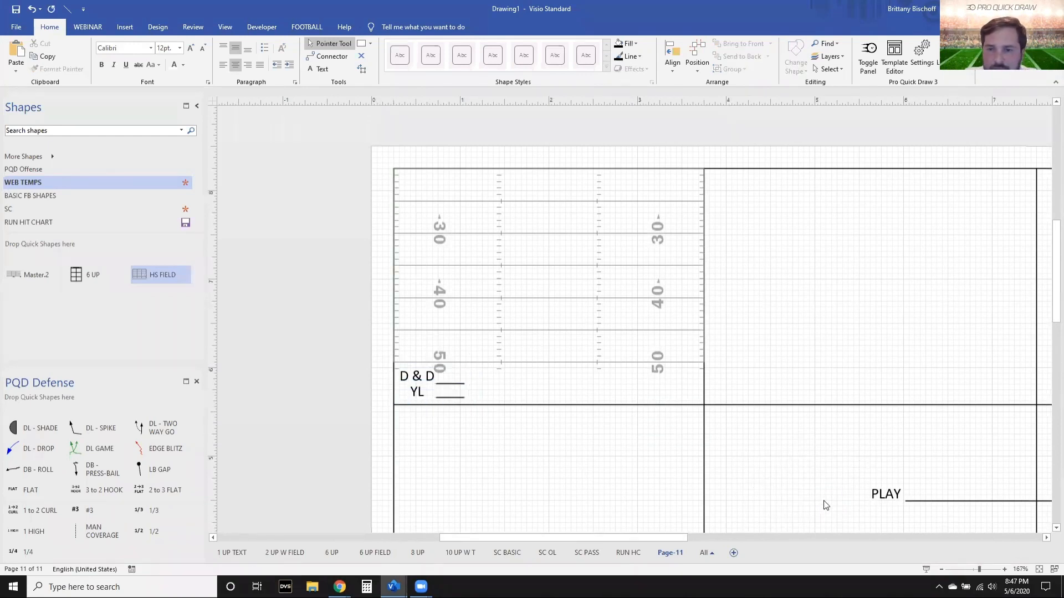
# Move the PLAY label and its blank line beside the YL label at the bottom of the first cell.
pyautogui.hscroll(3, 812, 501)
pyautogui.click(819, 503)
pyautogui.moveTo(819, 491); pyautogui.dragTo(477, 400)
pyautogui.click(435, 463)
pyautogui.scroll(-3, 425, 405)
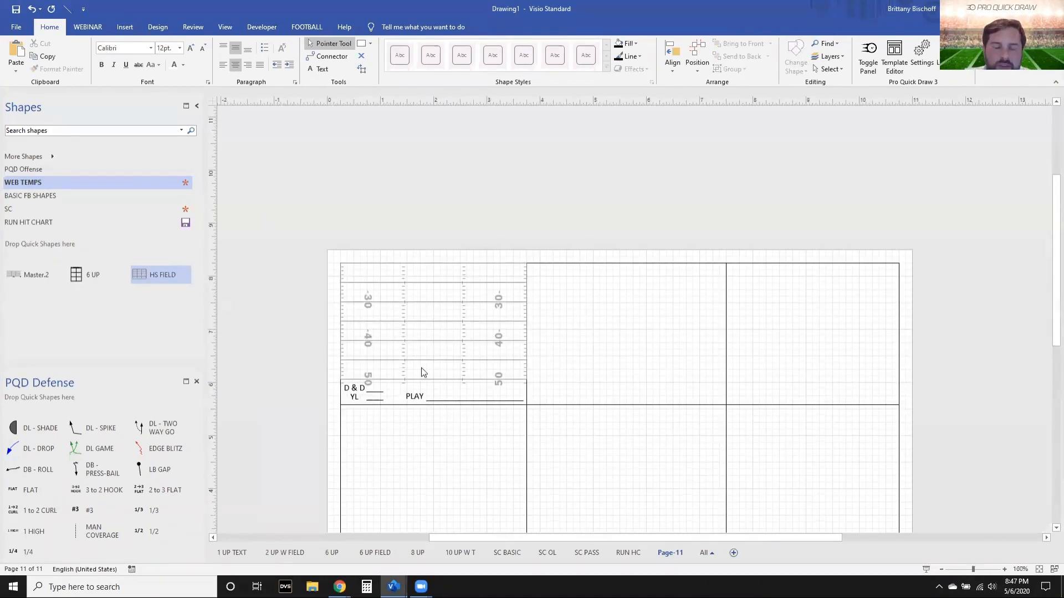
# Duplicate the first cell's field with its D & D, YL and PLAY labels into the second top-row cell, deleting the surplus third copy.
pyautogui.moveTo(329, 253); pyautogui.dragTo(542, 417)
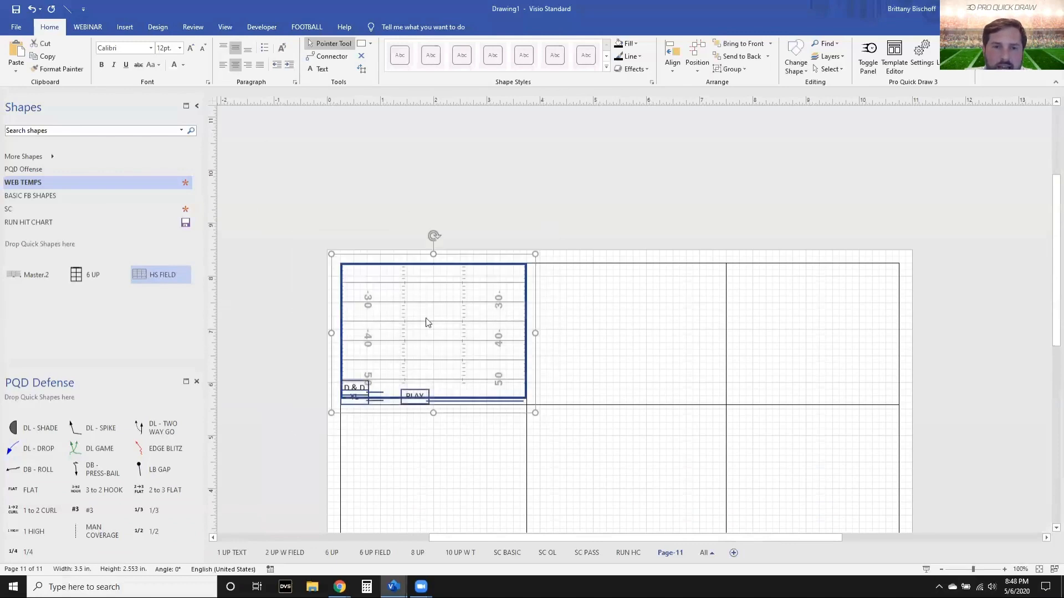
pyautogui.moveTo(403, 286); pyautogui.dragTo(747, 281)
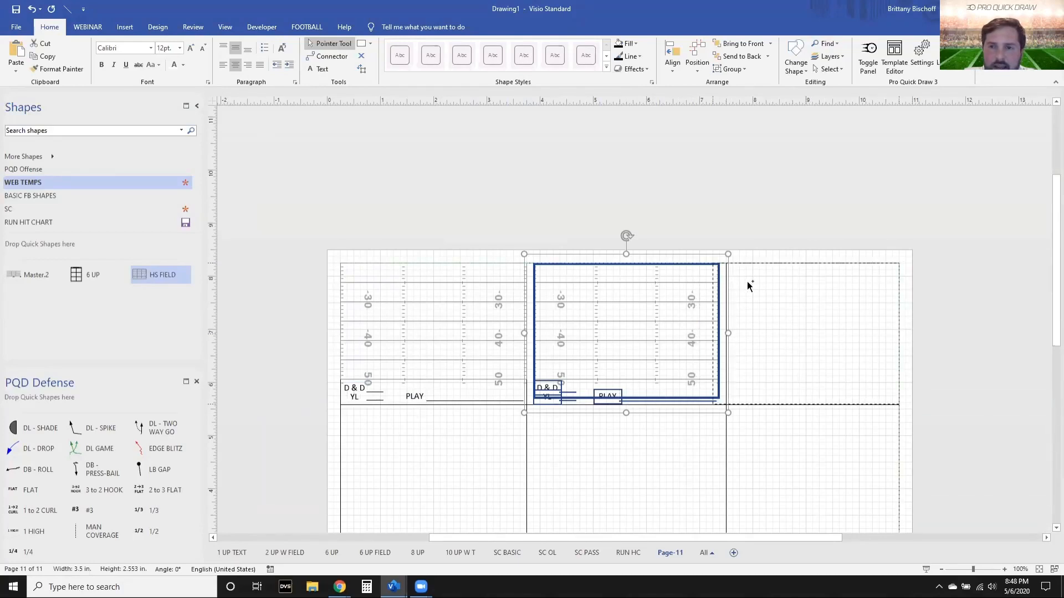
pyautogui.scroll(-3, 612, 333)
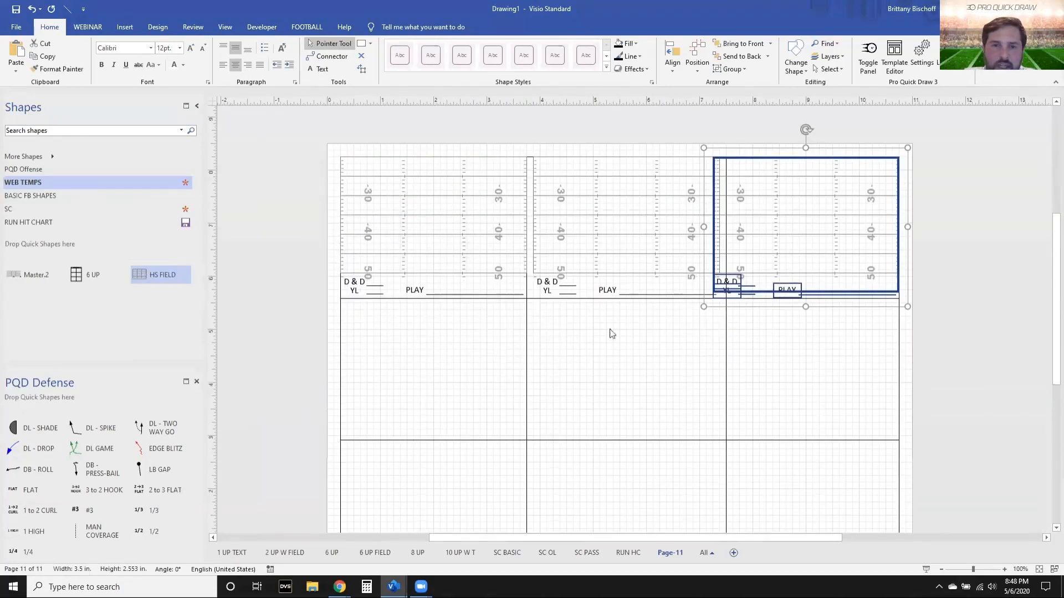
pyautogui.press('Delete')
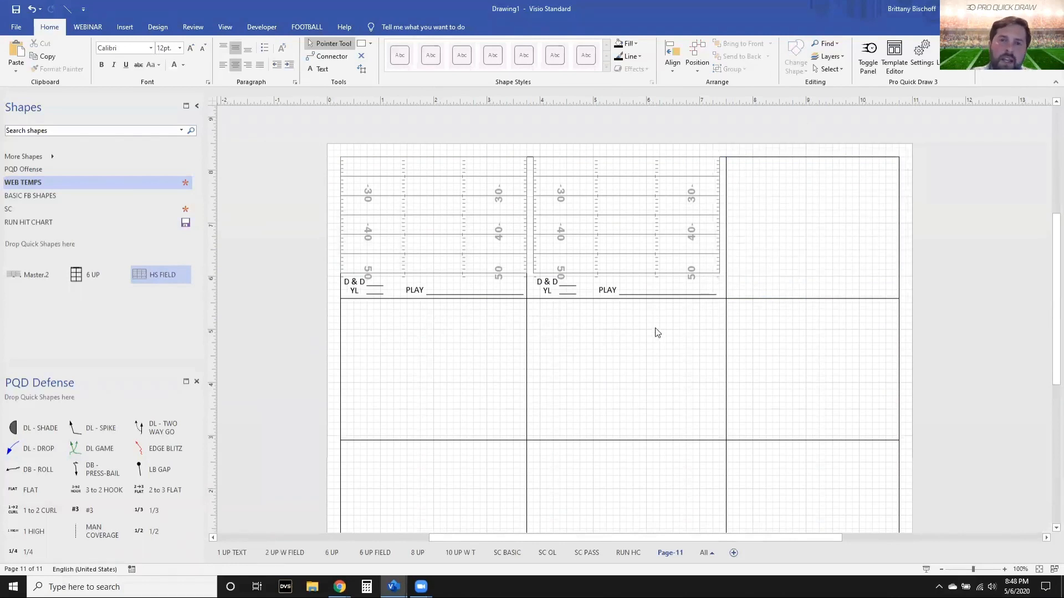
# Distribute the grid's four vertical lines horizontally so the three columns are evenly spaced.
pyautogui.scroll(-1, 574, 368)
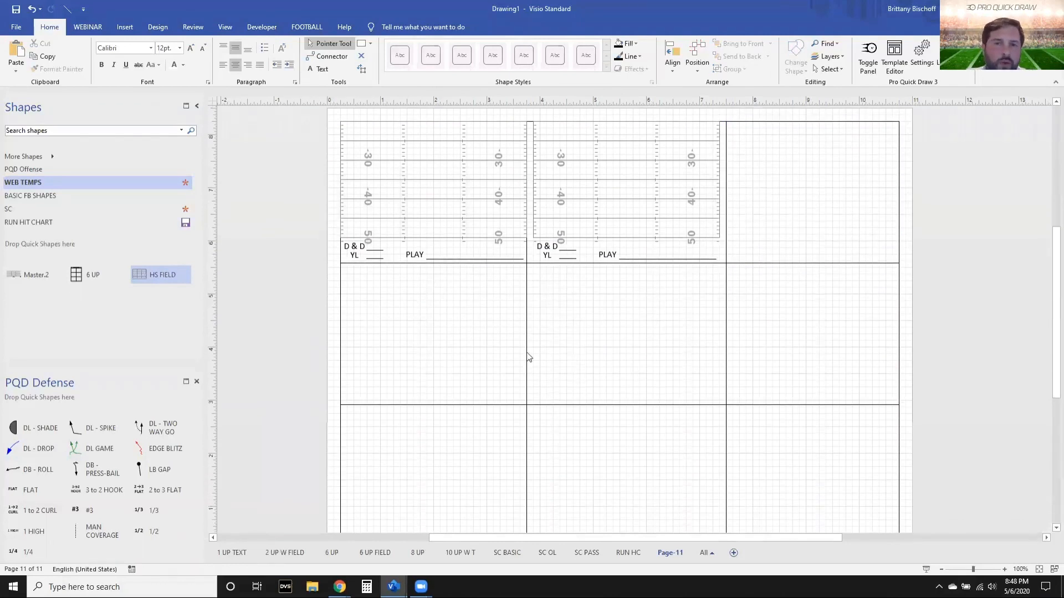
pyautogui.click(340, 349)
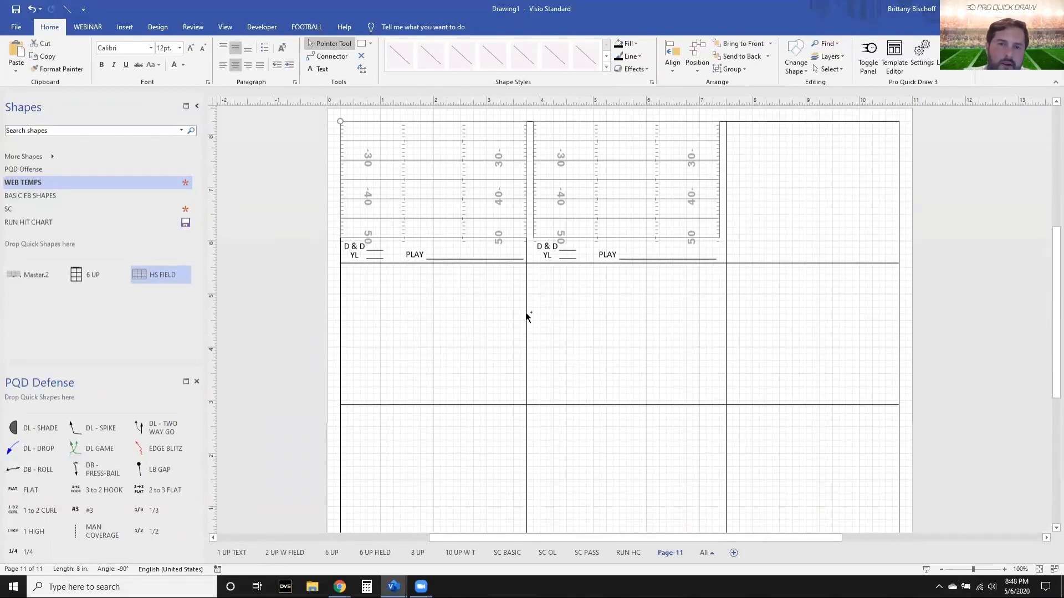
pyautogui.keyDown('shift'); pyautogui.click(526, 313); pyautogui.keyUp('shift')
pyautogui.keyDown('shift'); pyautogui.click(726, 306); pyautogui.keyUp('shift')
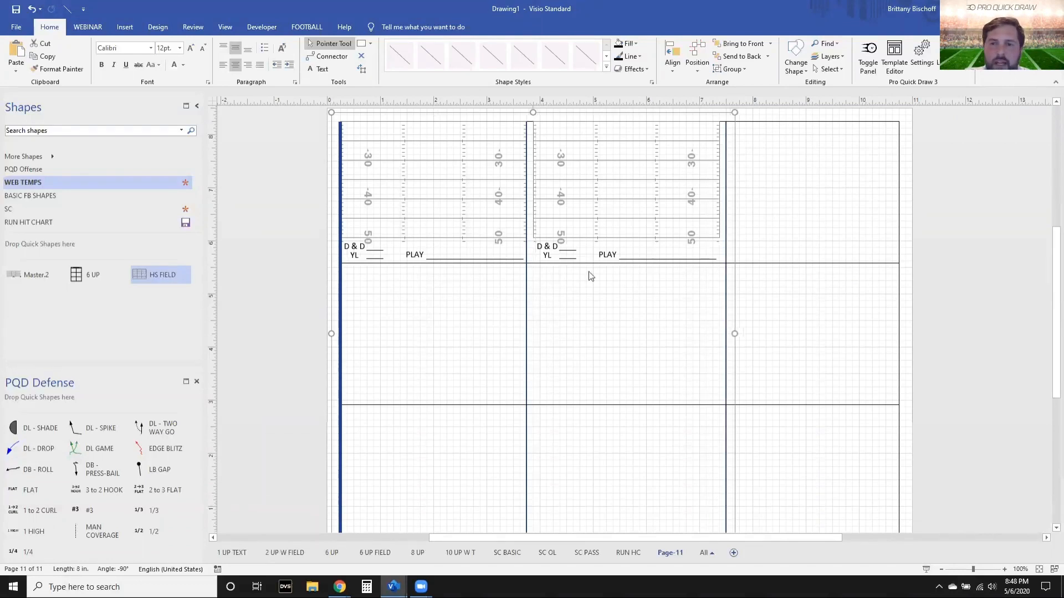
pyautogui.keyDown('shift'); pyautogui.click(899, 308); pyautogui.keyUp('shift')
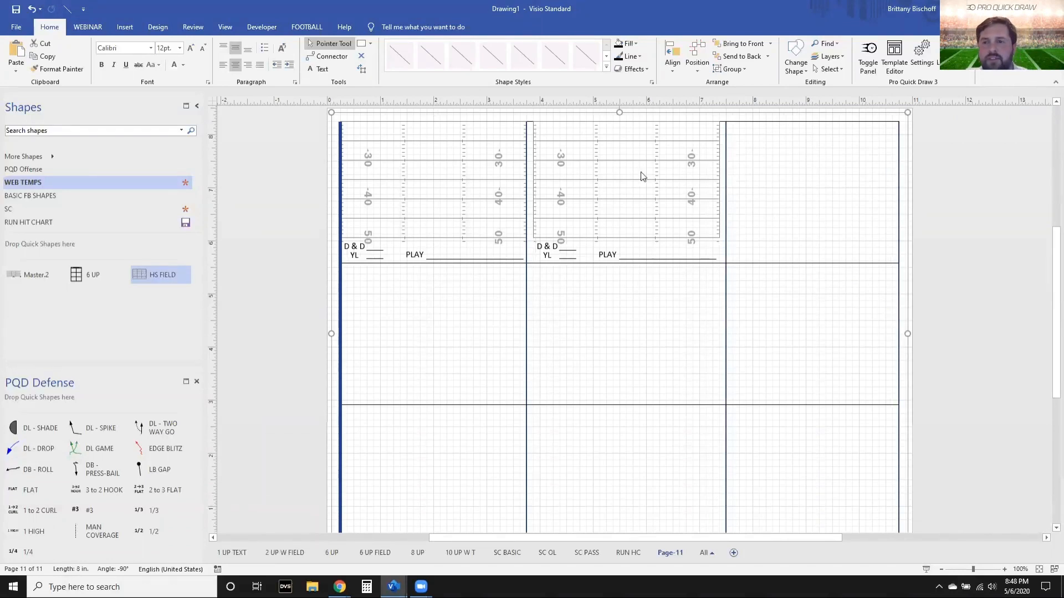
pyautogui.click(690, 68)
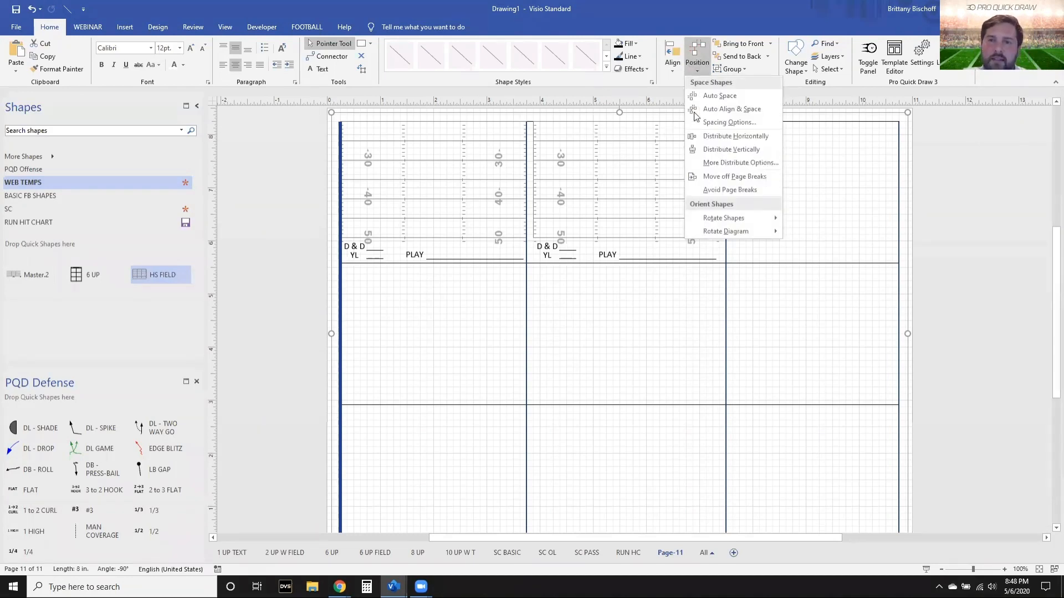
pyautogui.click(733, 136)
pyautogui.click(683, 328)
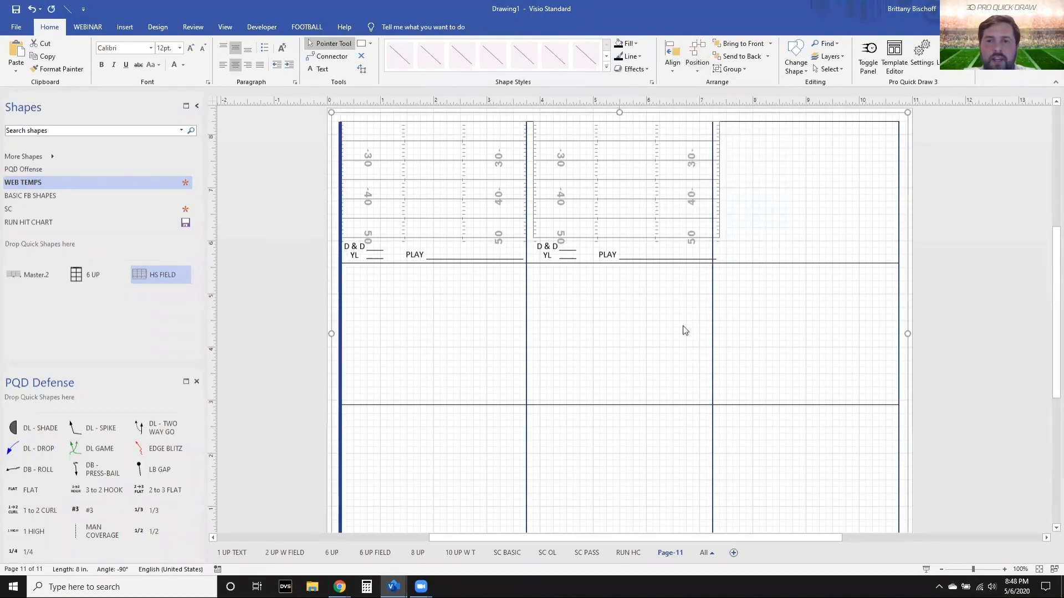
# Select the second field copy with its labels and nudge it flush against the line dividing the first and second columns.
pyautogui.scroll(2, 629, 252)
pyautogui.scroll(1, 803, 328)
pyautogui.moveTo(805, 368); pyautogui.dragTo(496, 139)
pyautogui.keyDown('ctrl'); pyautogui.scroll(2, 502, 220); pyautogui.keyUp('ctrl')
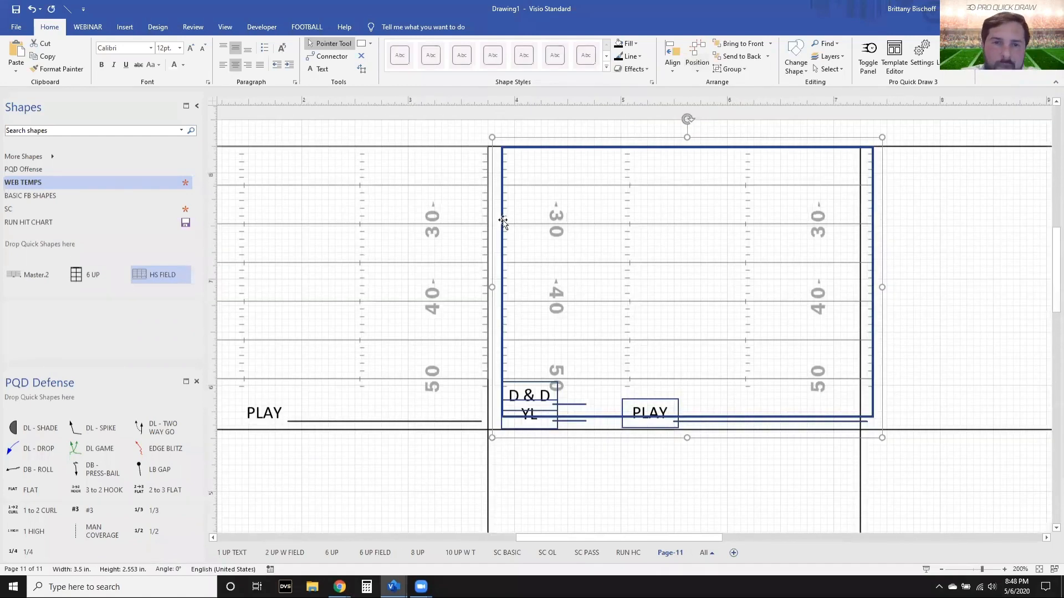
pyautogui.press('Left')
pyautogui.press('Left')
pyautogui.press('Left')
pyautogui.press('Left')
pyautogui.press('Left')
pyautogui.press('Left')
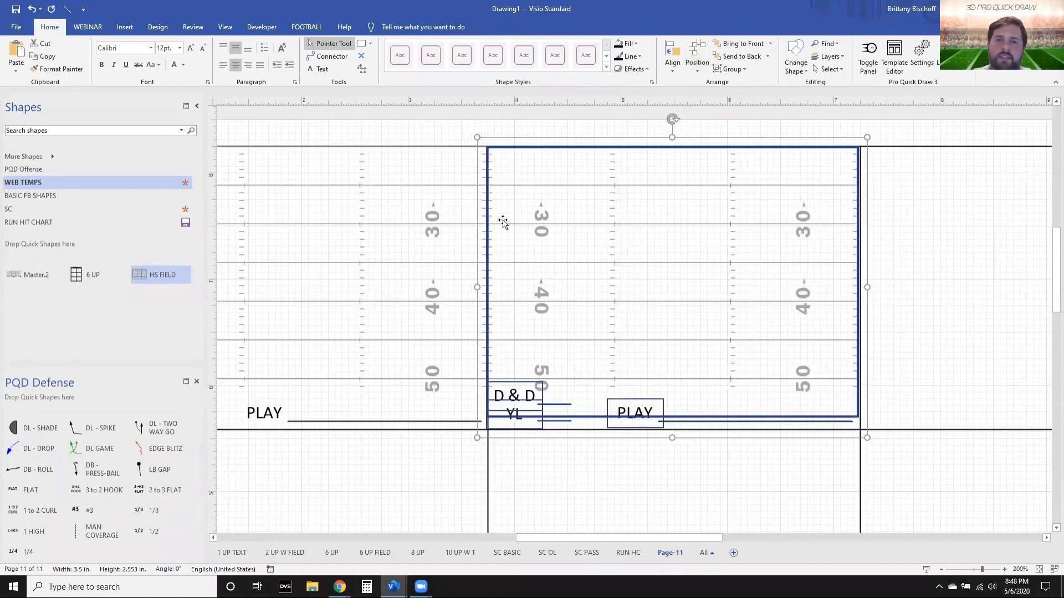
# Copy the labelled field into the top, middle and bottom cells of the third column.
pyautogui.hscroll(3, 643, 268)
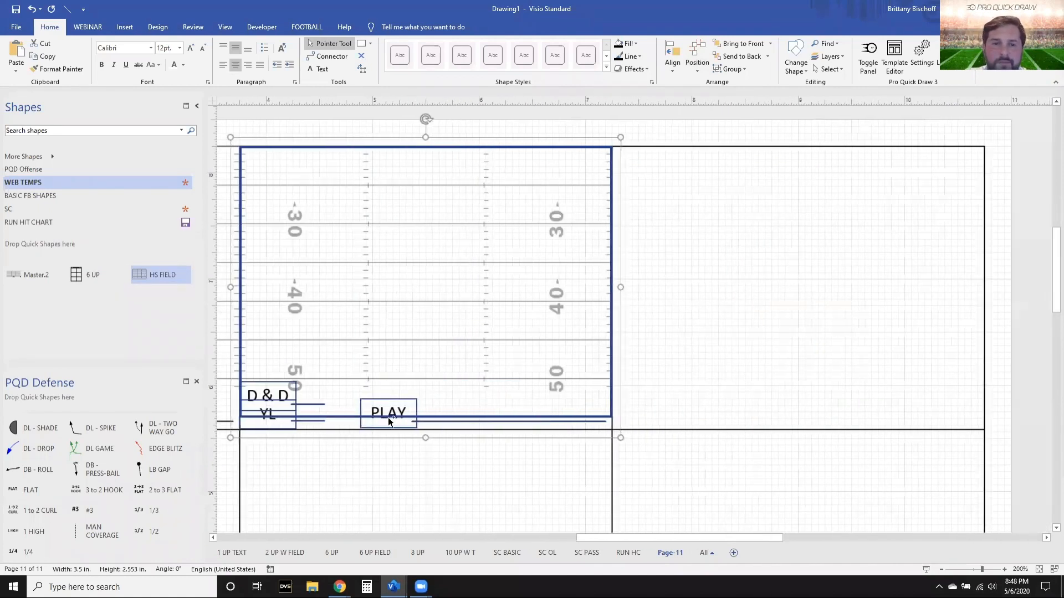
pyautogui.hotkey('ctrl', 'v')
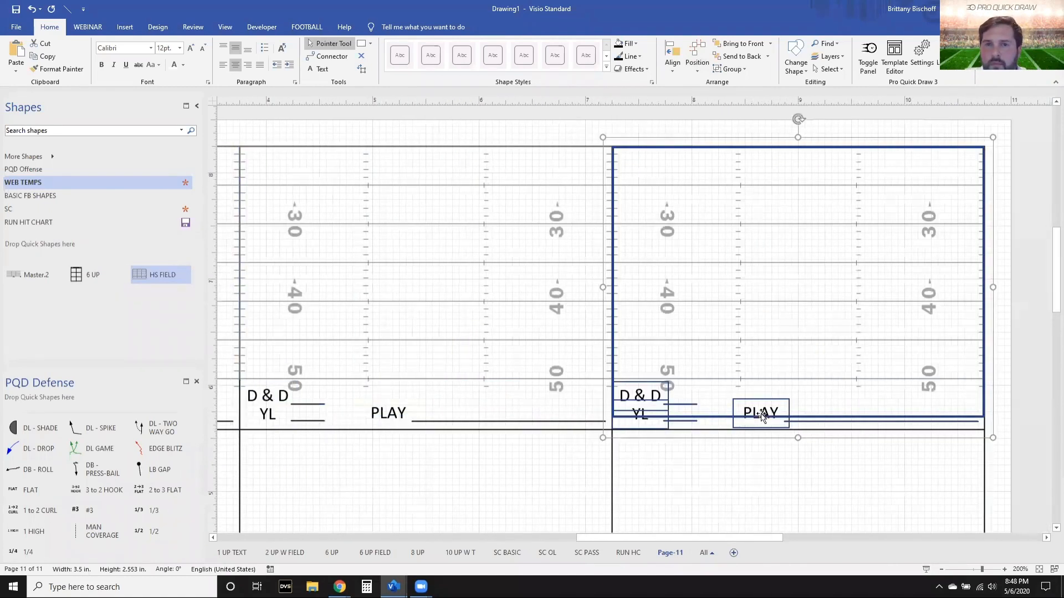
pyautogui.scroll(-3, 761, 416)
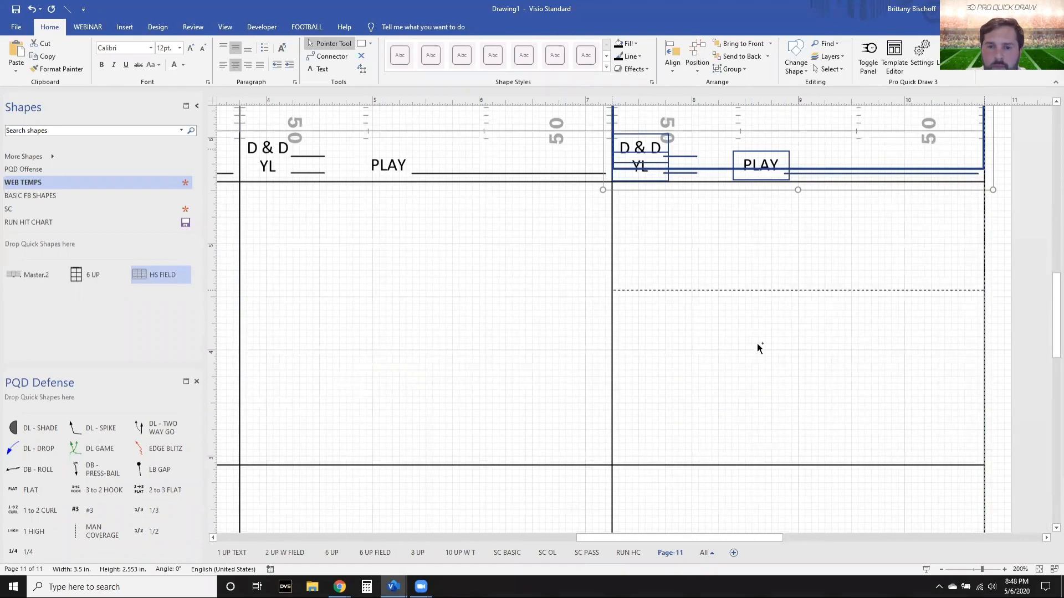
pyautogui.moveTo(759, 457); pyautogui.dragTo(758, 450)
pyautogui.scroll(-3, 754, 265)
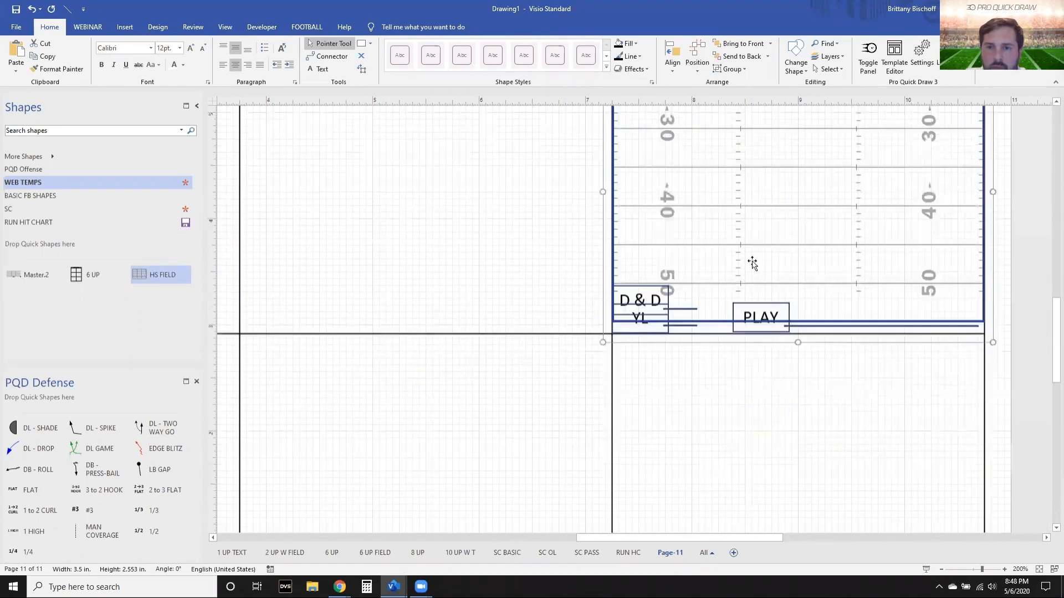
pyautogui.scroll(-2, 758, 277)
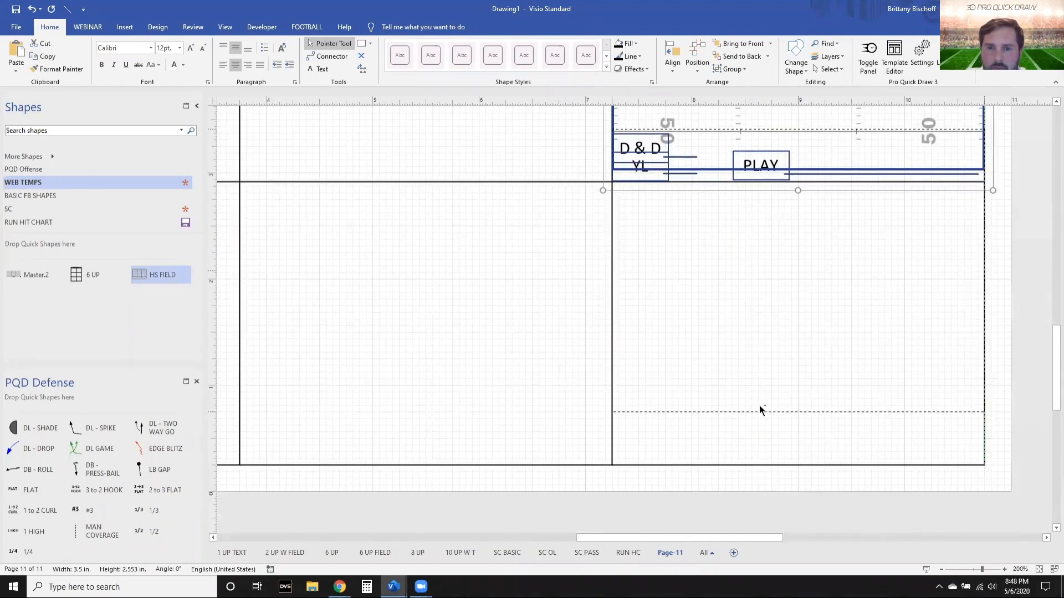
pyautogui.click(761, 448)
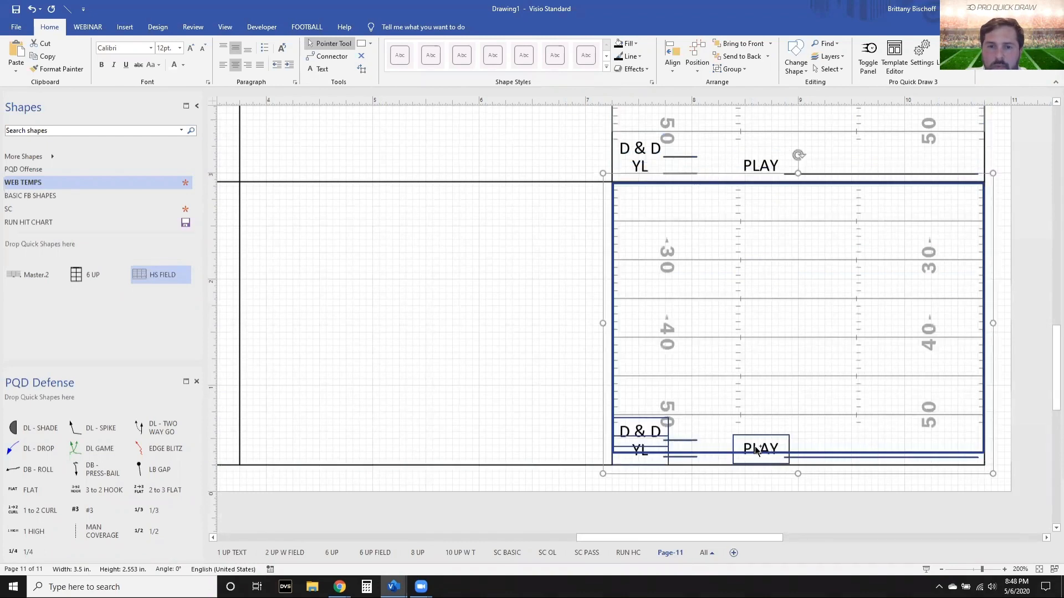
# Copy the labelled field into the second and first cells of the bottom row.
pyautogui.moveTo(454, 451); pyautogui.dragTo(411, 452)
pyautogui.moveTo(400, 449); pyautogui.dragTo(395, 449)
pyautogui.hscroll(-8, 518, 435)
pyautogui.hscroll(-1, 894, 464)
pyautogui.moveTo(874, 442); pyautogui.dragTo(505, 438)
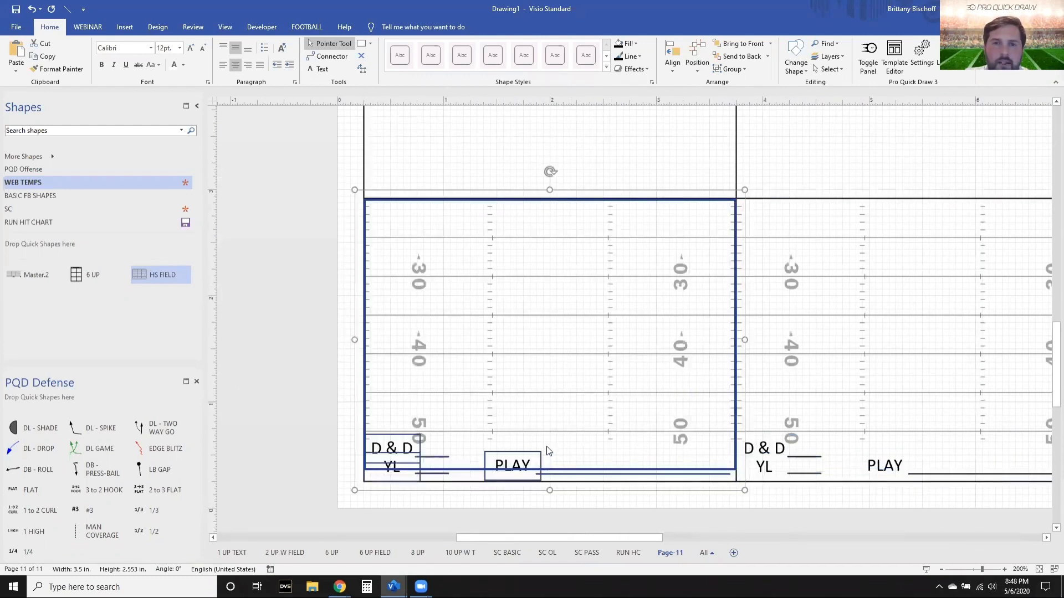
# Copy the labelled field into the first and second cells of the middle row to complete the nine-cell grid.
pyautogui.scroll(5, 502, 471)
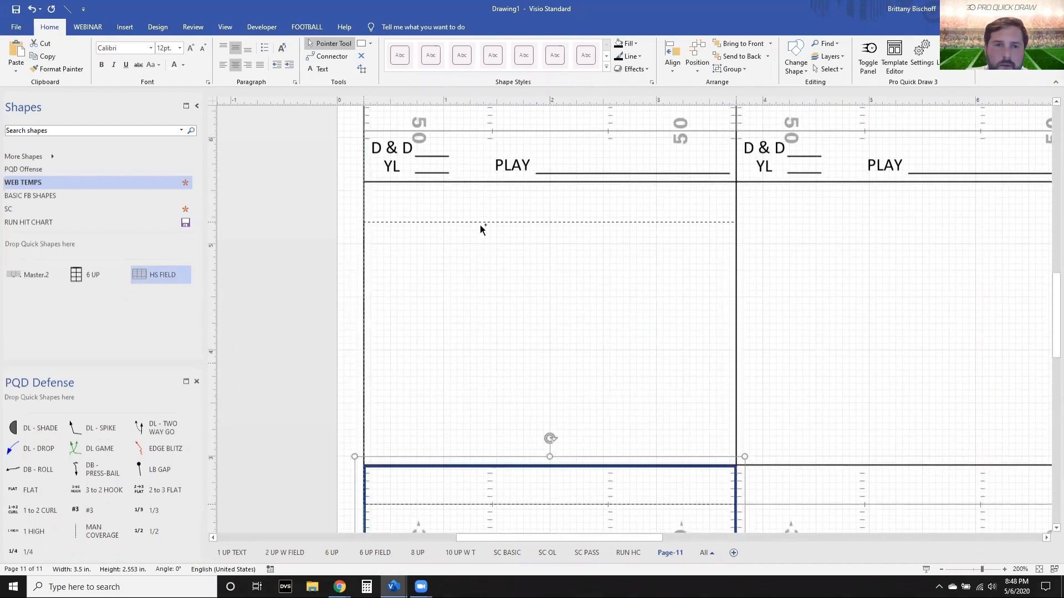
pyautogui.moveTo(484, 189); pyautogui.dragTo(483, 190)
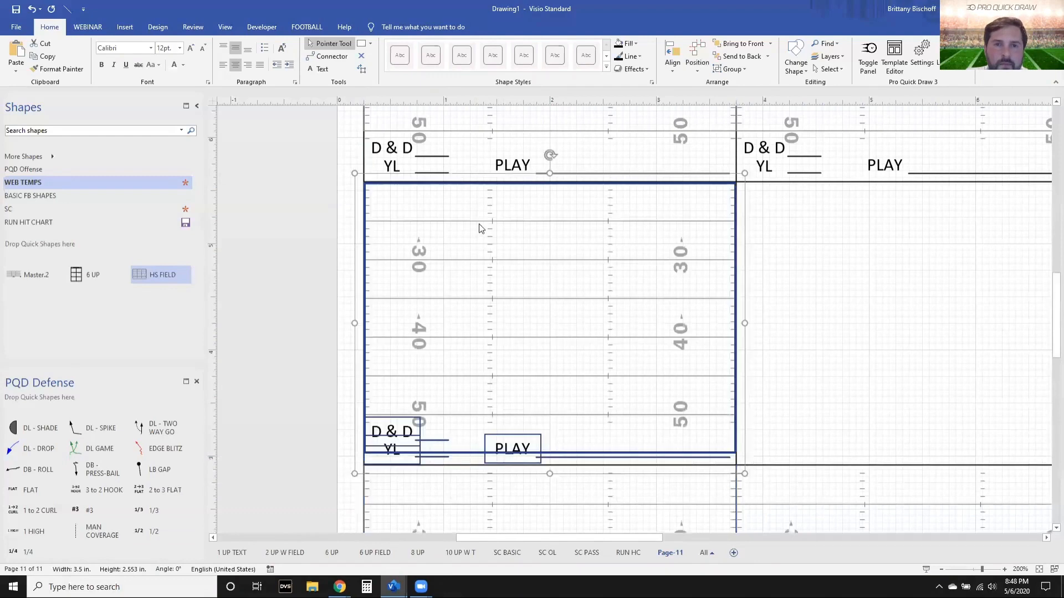
pyautogui.hscroll(3, 471, 239)
pyautogui.moveTo(479, 254); pyautogui.dragTo(840, 254)
pyautogui.click(449, 325)
pyautogui.scroll(-3, 448, 325)
pyautogui.scroll(1, 525, 334)
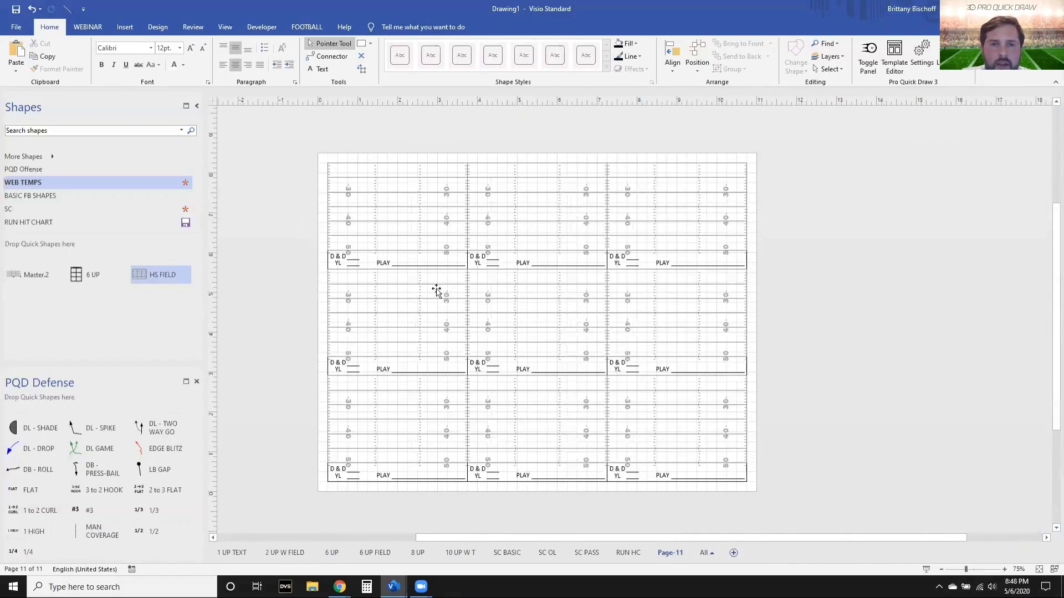
pyautogui.scroll(1, 530, 286)
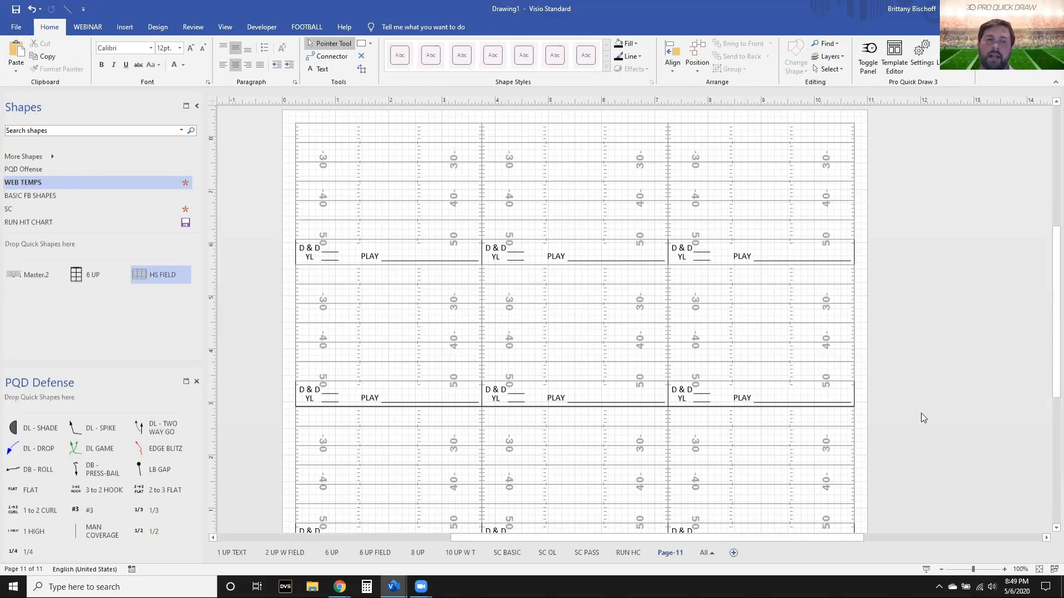
# Save the RUN HIT CHART stencil and rename Page-11 as PASS HC.
pyautogui.click(177, 222)
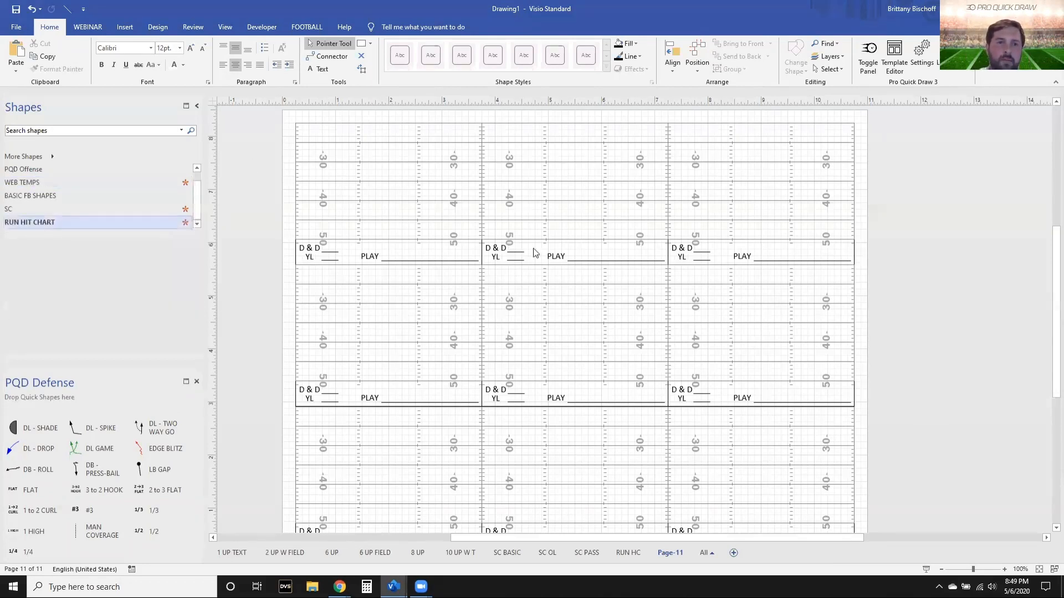
pyautogui.doubleClick(668, 553)
pyautogui.write('PASS HC')
pyautogui.press('Return')
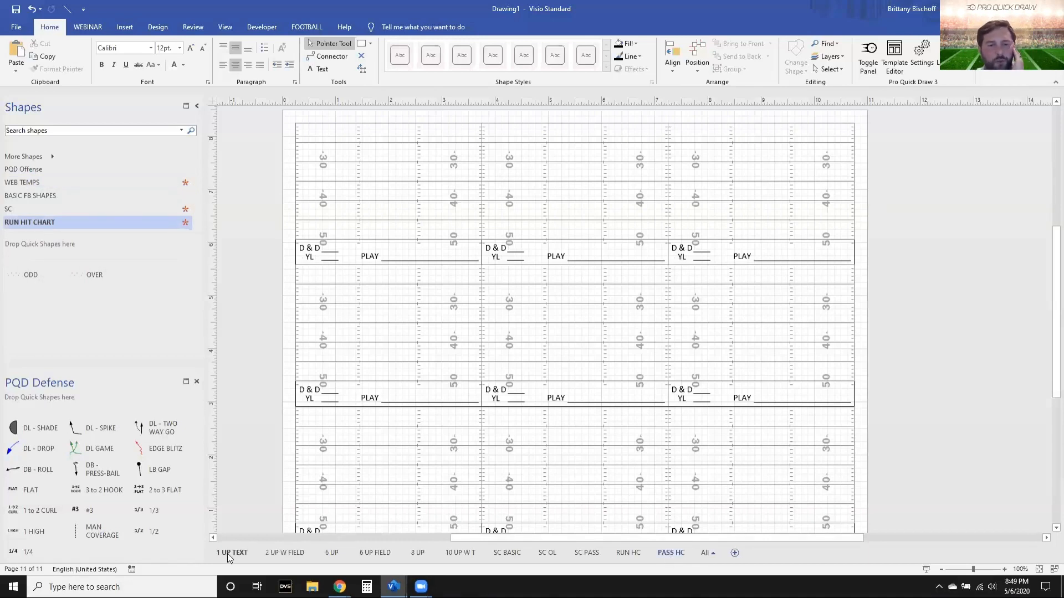